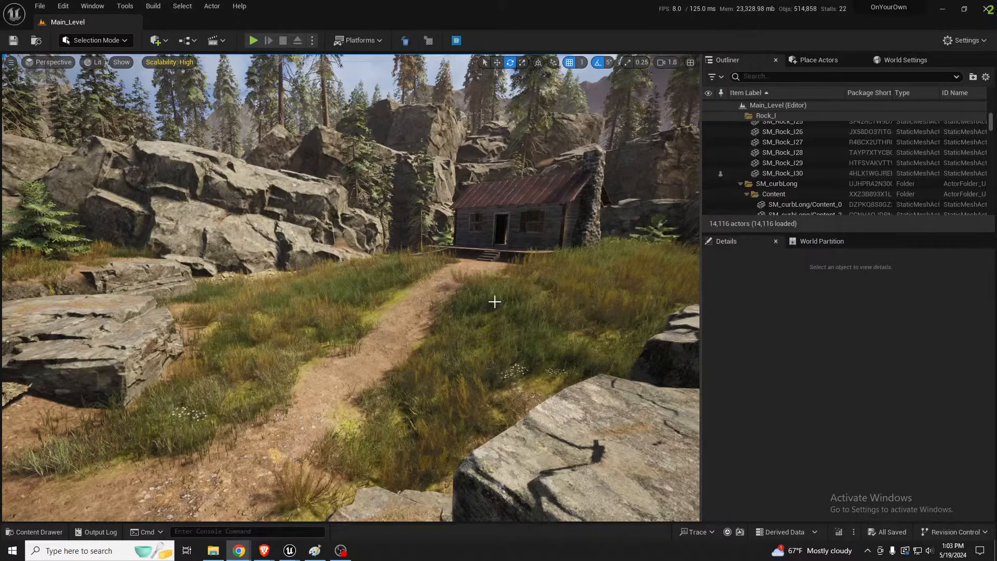
right_click_drag(279, 325, 300, 319)
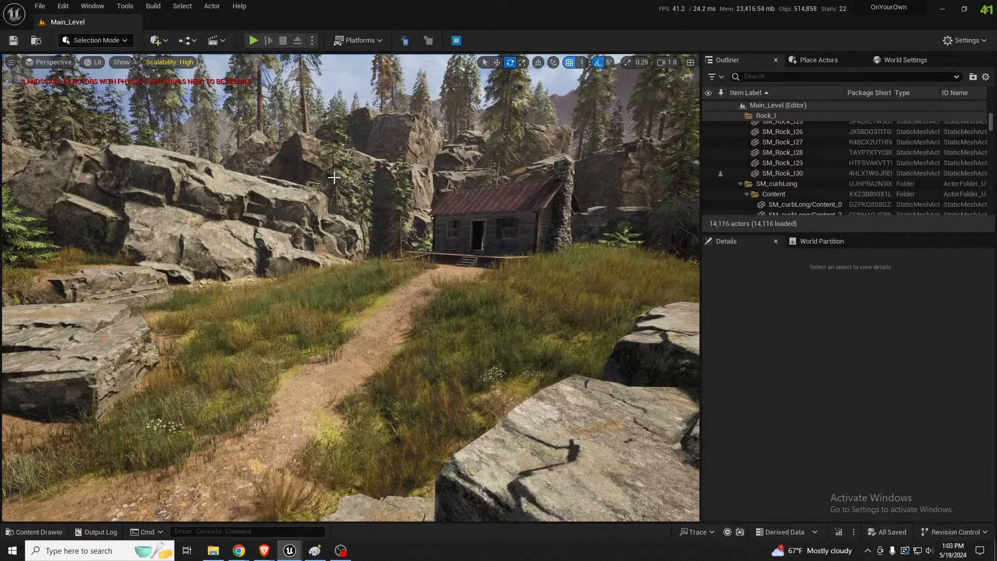
right_click_drag(370, 229, 436, 243)
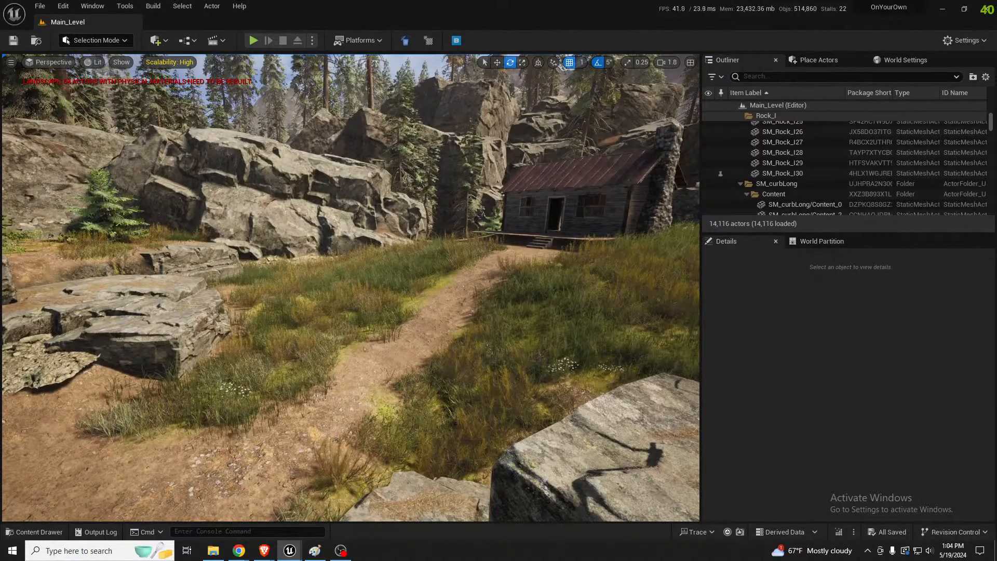
Bring up the Statistics window with Texture Stats over the viewport and widen its Name column
left_click_drag(996, 224, 506, 162)
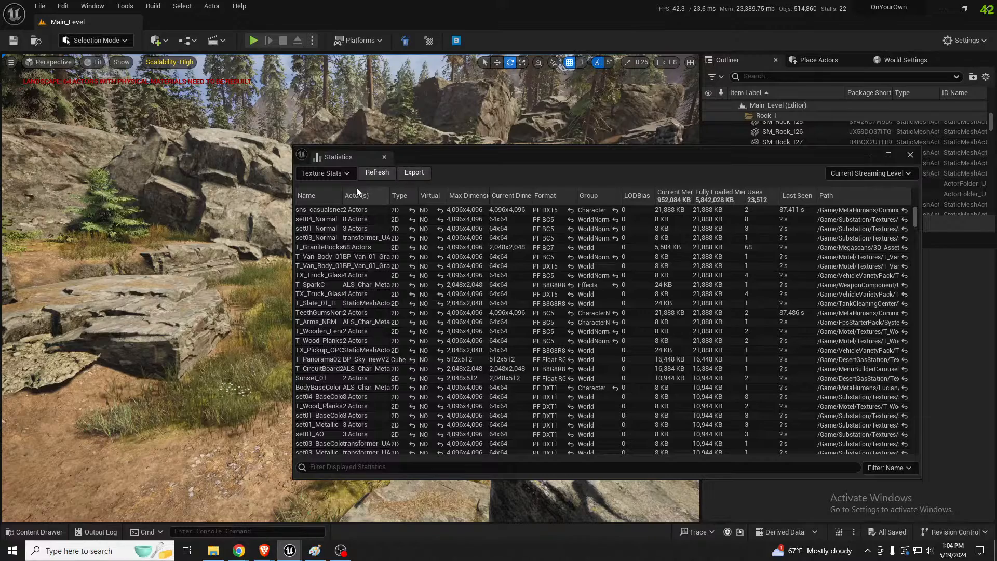
left_click_drag(342, 190, 388, 194)
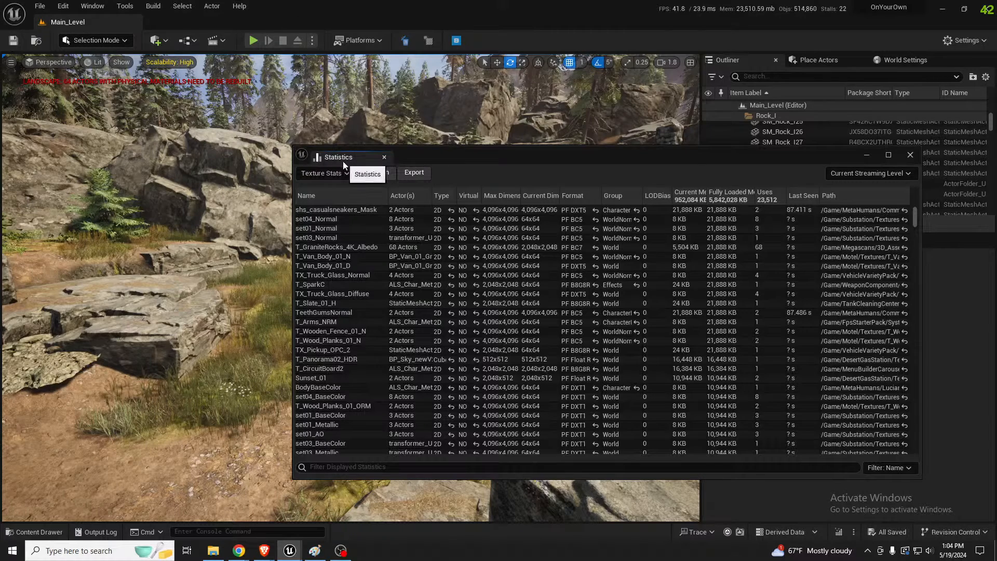
left_click(125, 6)
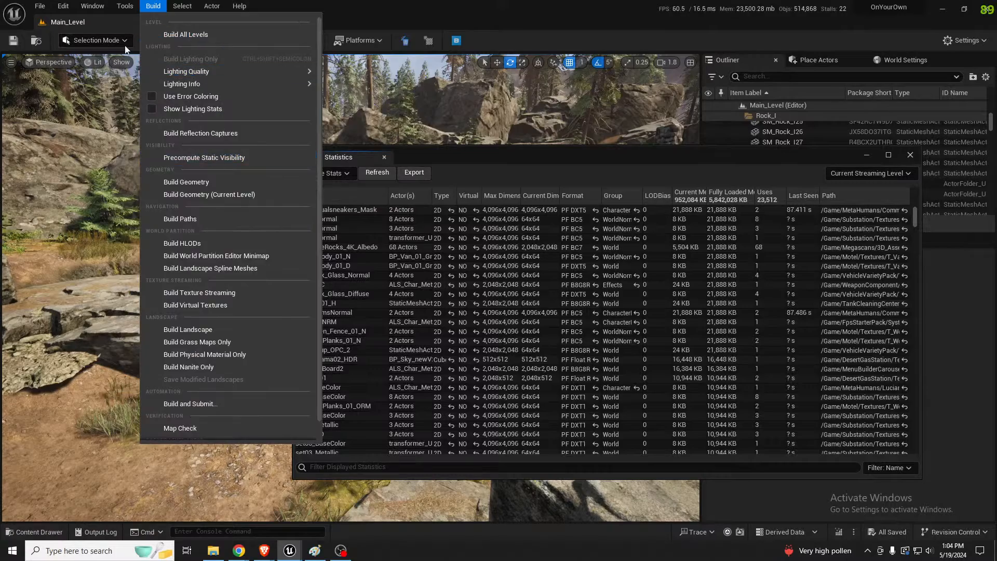
mouse_move(104, 5)
mouse_move(137, 8)
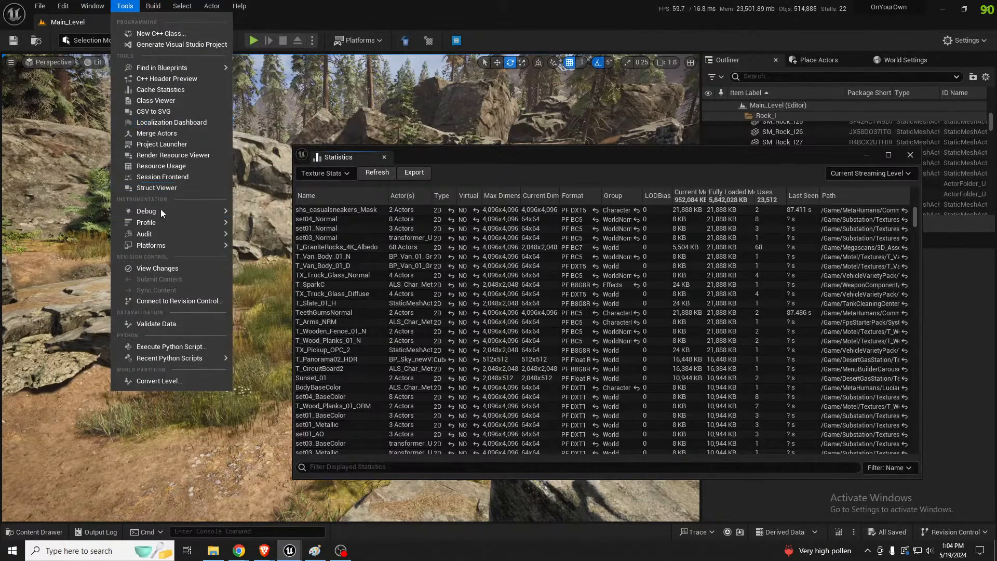
mouse_move(162, 235)
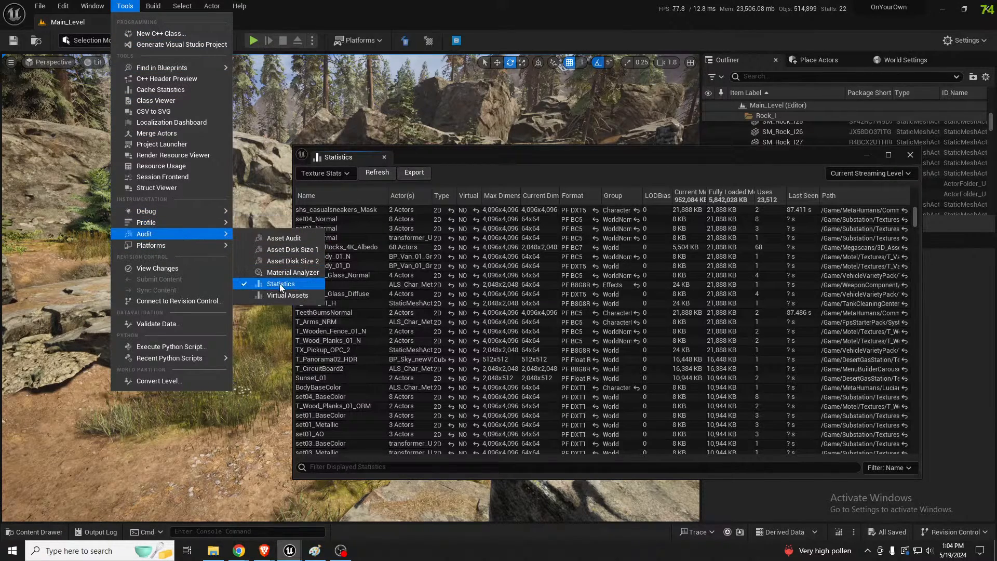
Widen the Current Dimension column and sort the texture statistics by current dimension, largest first
left_click_drag(493, 155, 363, 150)
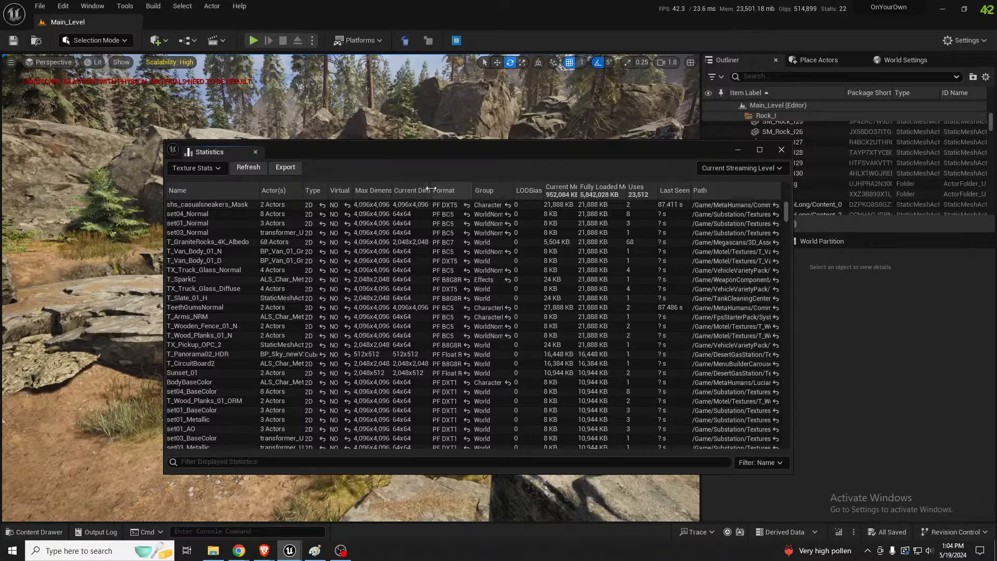
left_click_drag(430, 188, 509, 188)
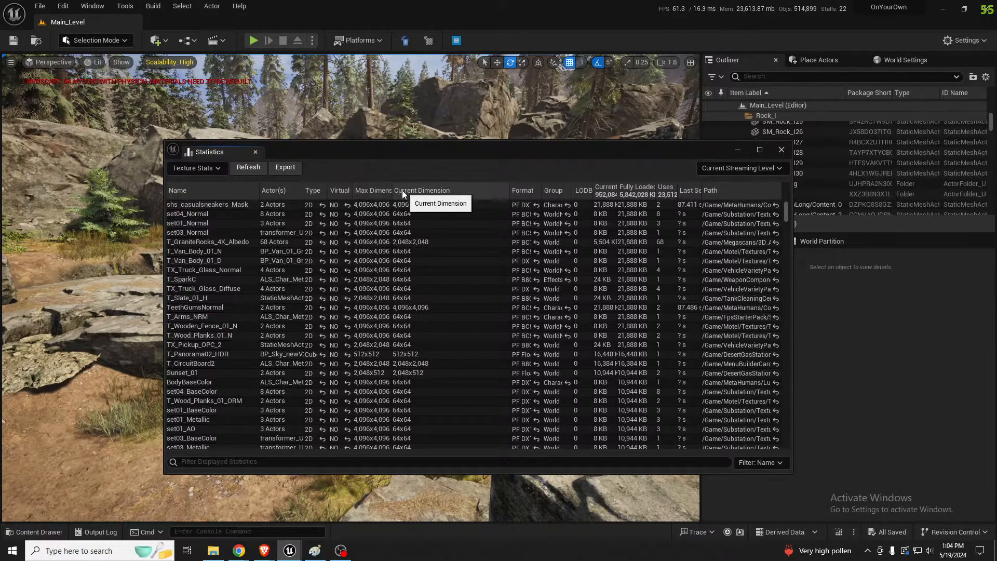
left_click(390, 190)
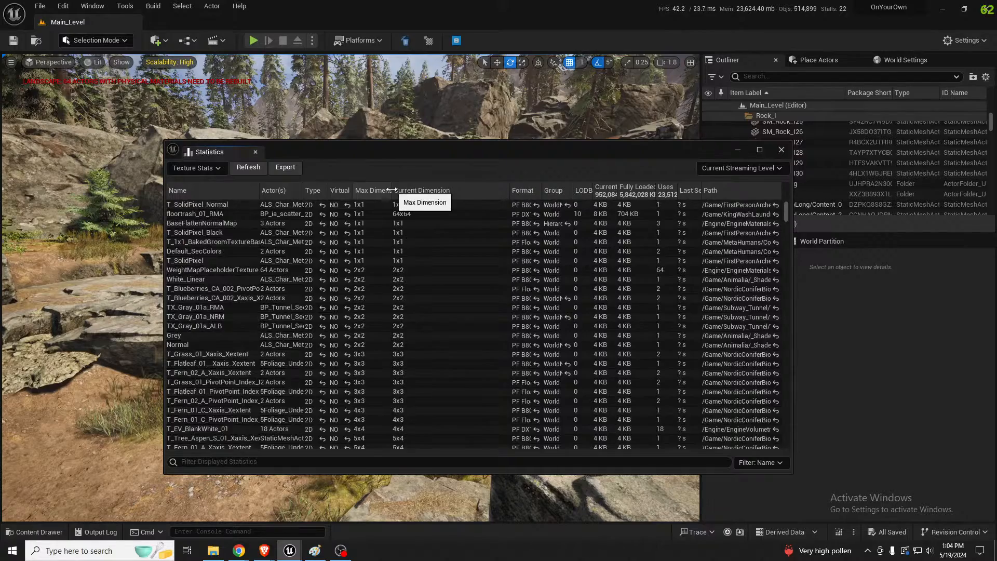
left_click(389, 190)
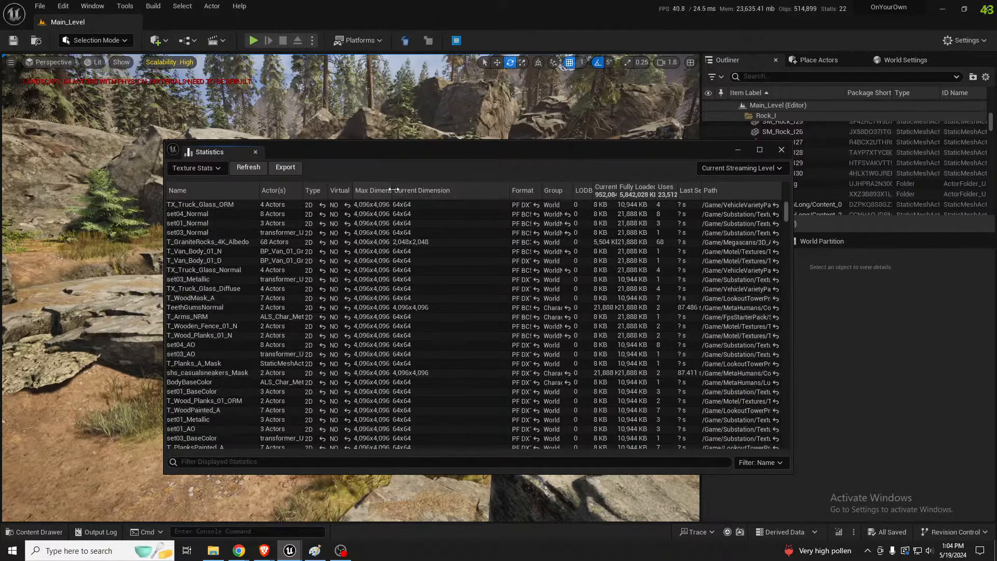
left_click(443, 190)
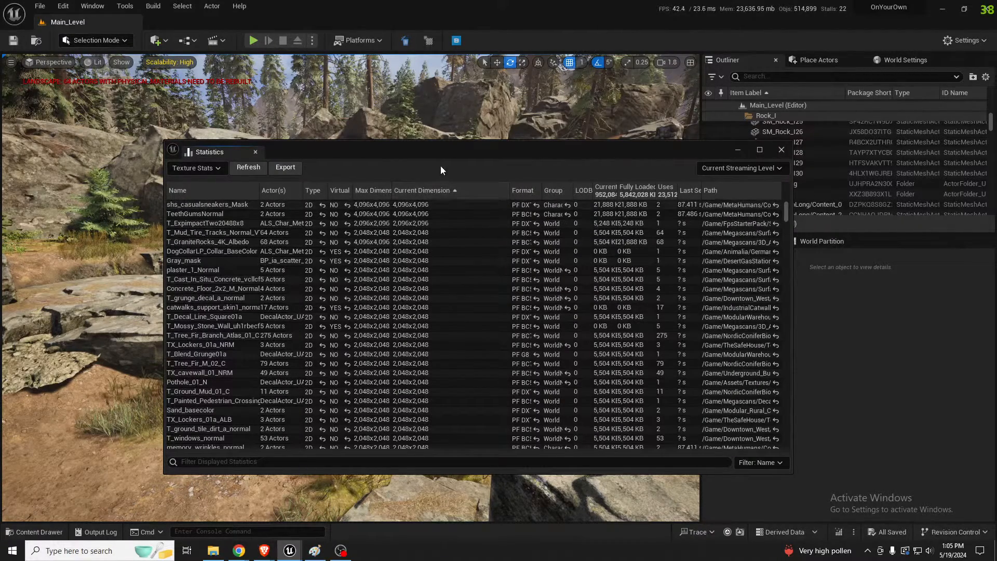
Narrow the Current Dimension column and widen the Current Memory column in the texture statistics
left_click_drag(434, 150, 349, 126)
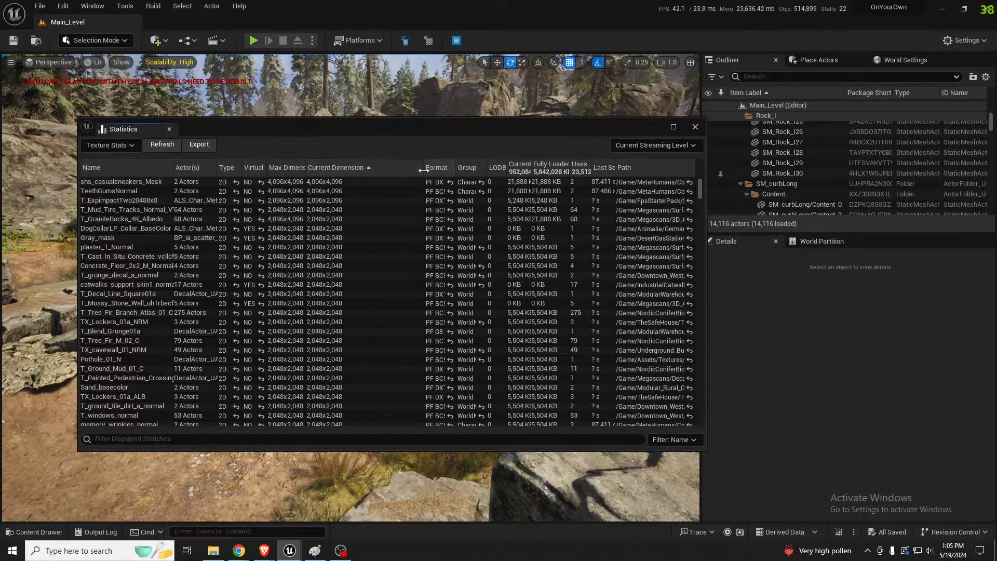
left_click_drag(424, 171, 362, 171)
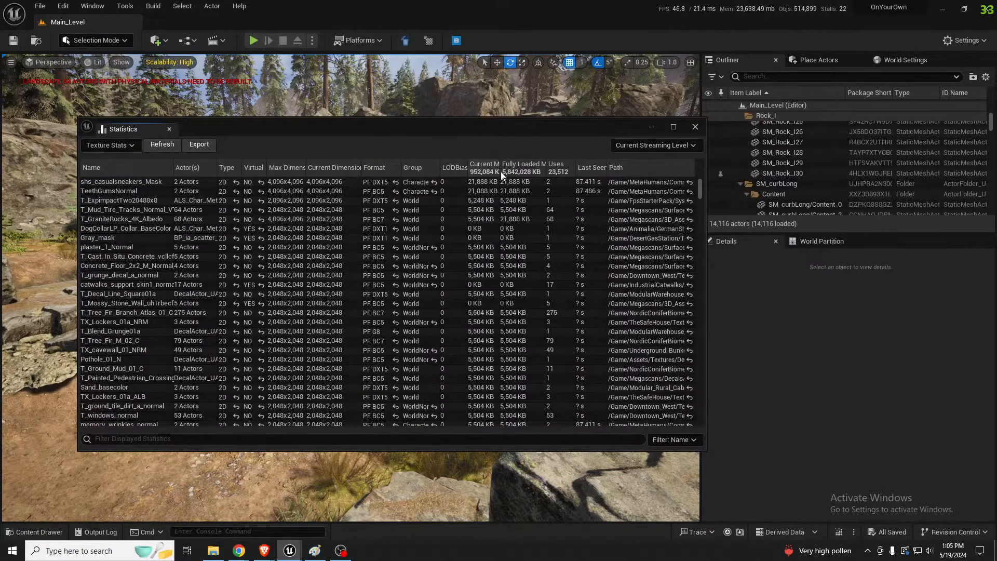
left_click_drag(502, 175, 551, 179)
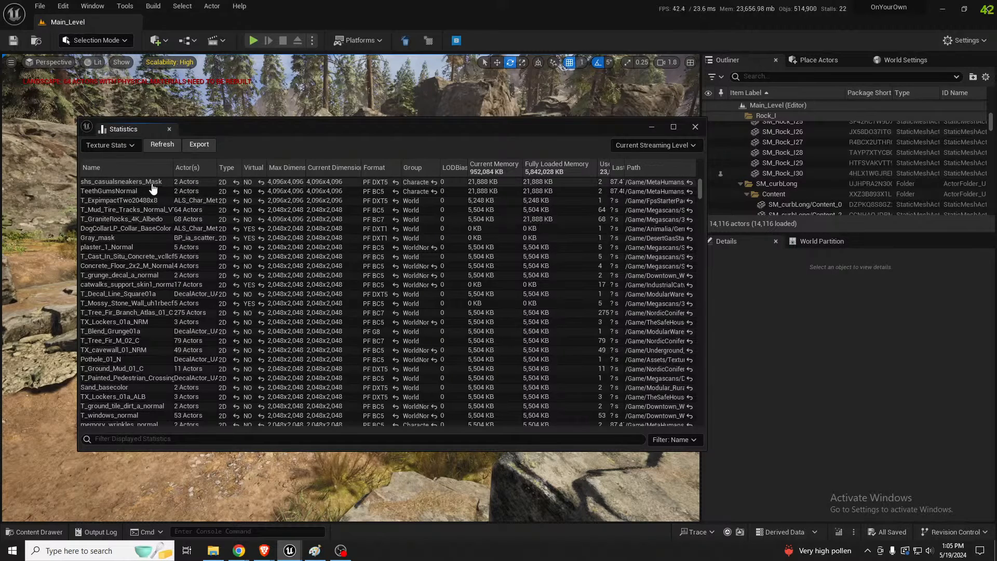
Check where the shs_casualsneakers_Mask texture is stored, close the asset browser again and widen the Uses column in the statistics
left_click_drag(0, 174, 662, 104)
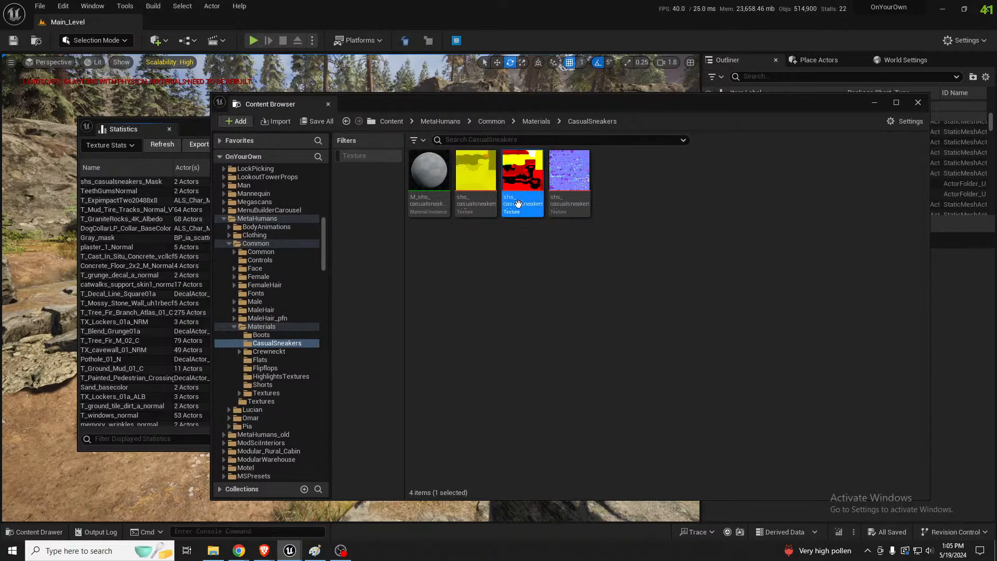
mouse_move(522, 208)
left_click(918, 103)
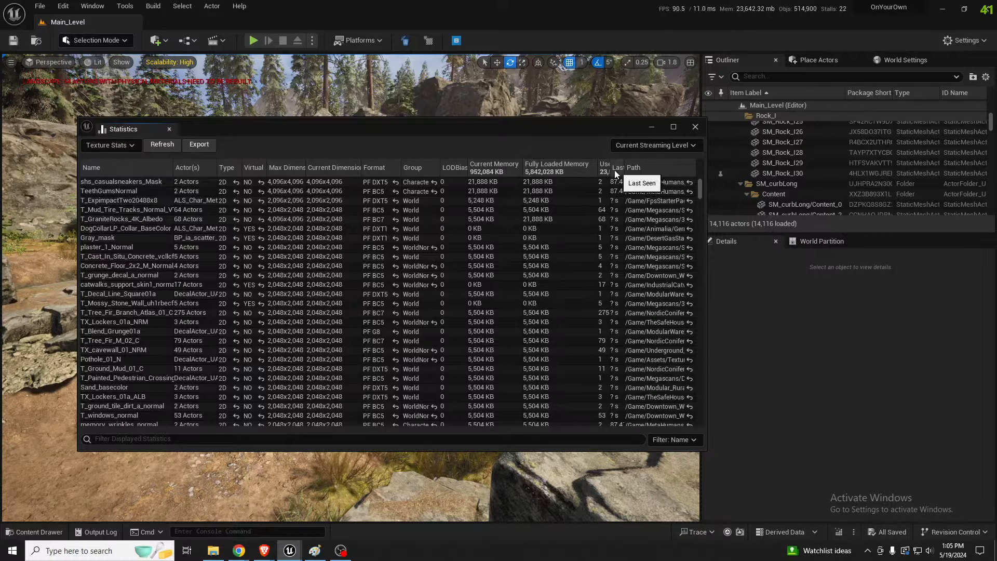
mouse_move(597, 167)
left_mouse_down()
mouse_move(578, 167)
mouse_move(610, 169)
left_mouse_up()
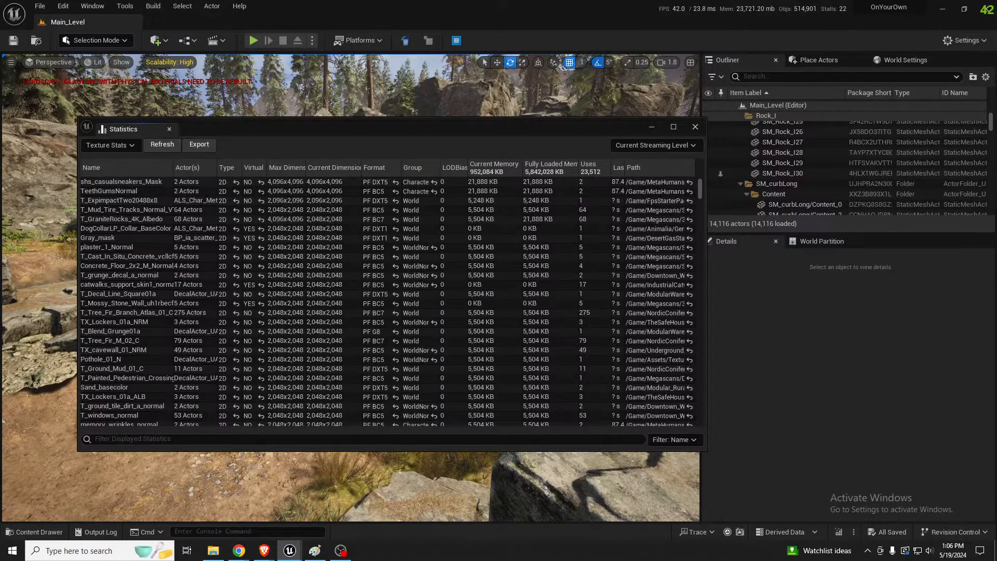
Locate the shs_casualsneakers_Mask asset from the statistics and select all three textures in the CasualSneakers folder
left_click(121, 182)
left_click_drag(515, 60, 497, 72)
mouse_move(455, 149)
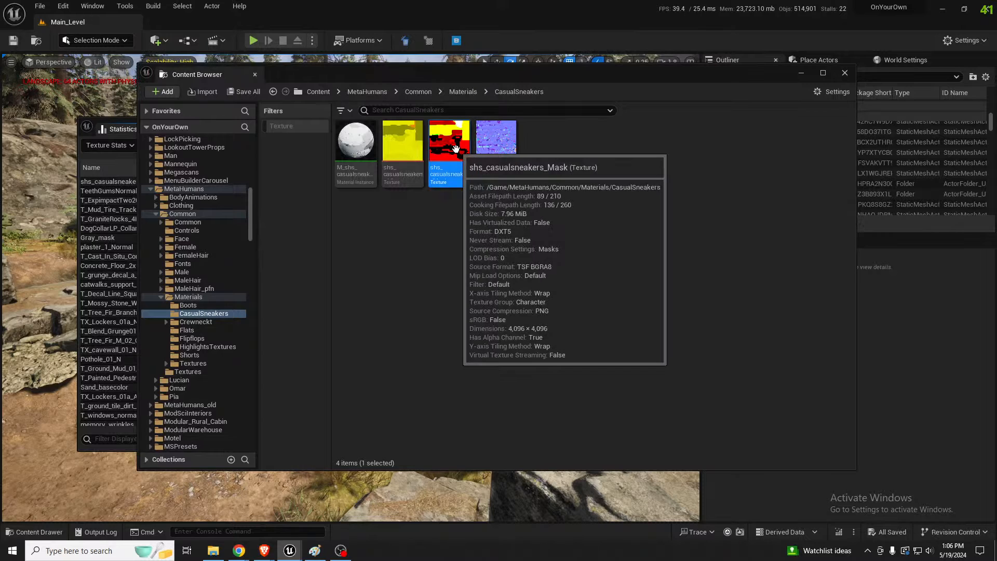
mouse_move(503, 150)
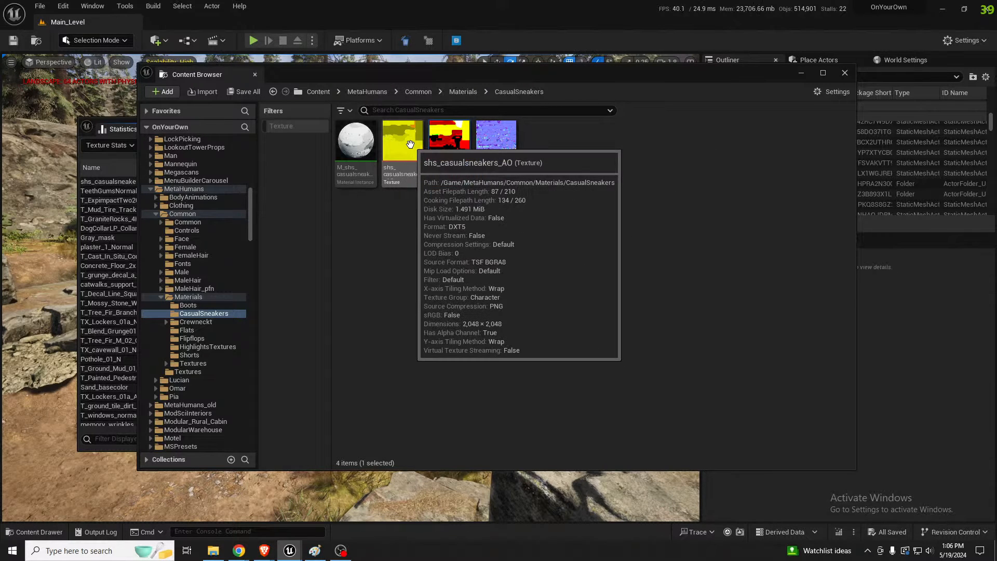
left_click(504, 150)
left_click(457, 142, "ctrl")
right_click(454, 139)
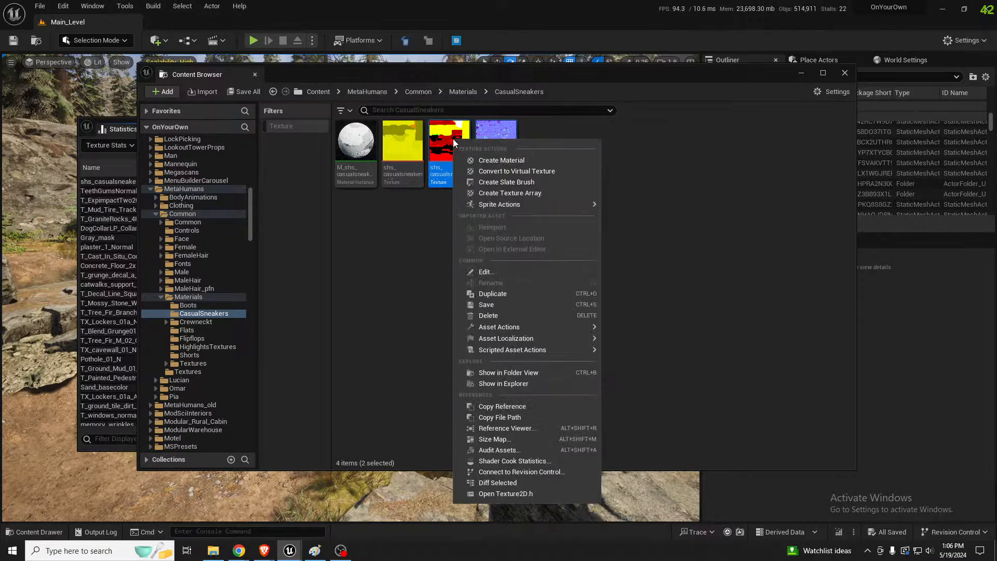
left_click(403, 150, "ctrl")
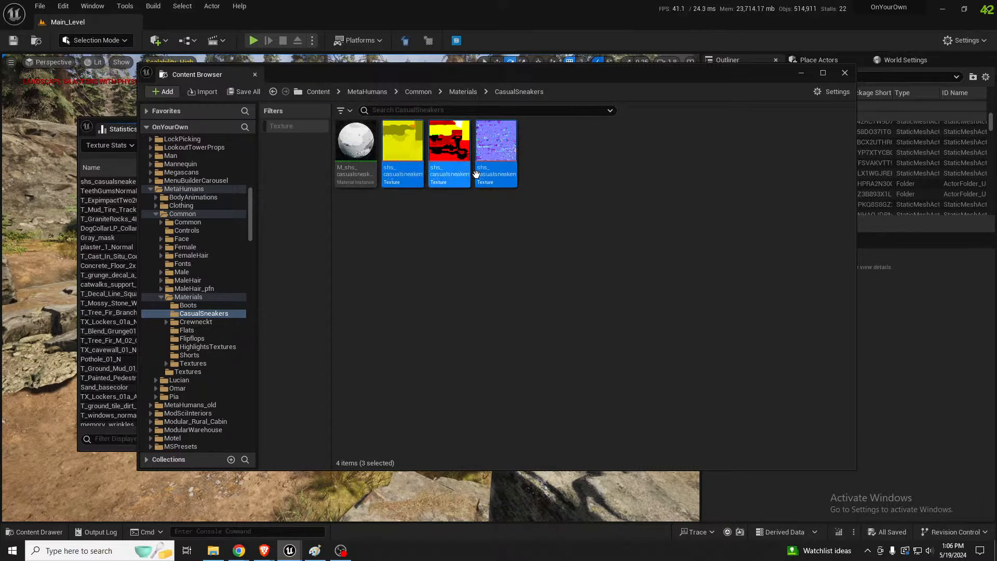
Open the three selected CasualSneakers textures for bulk editing in the Property Matrix
right_click(490, 151)
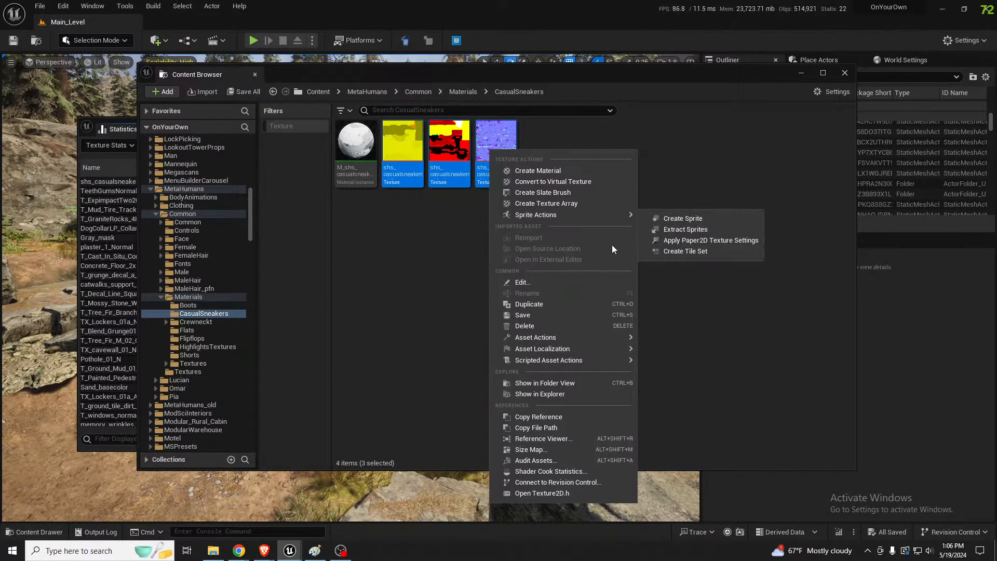
mouse_move(554, 339)
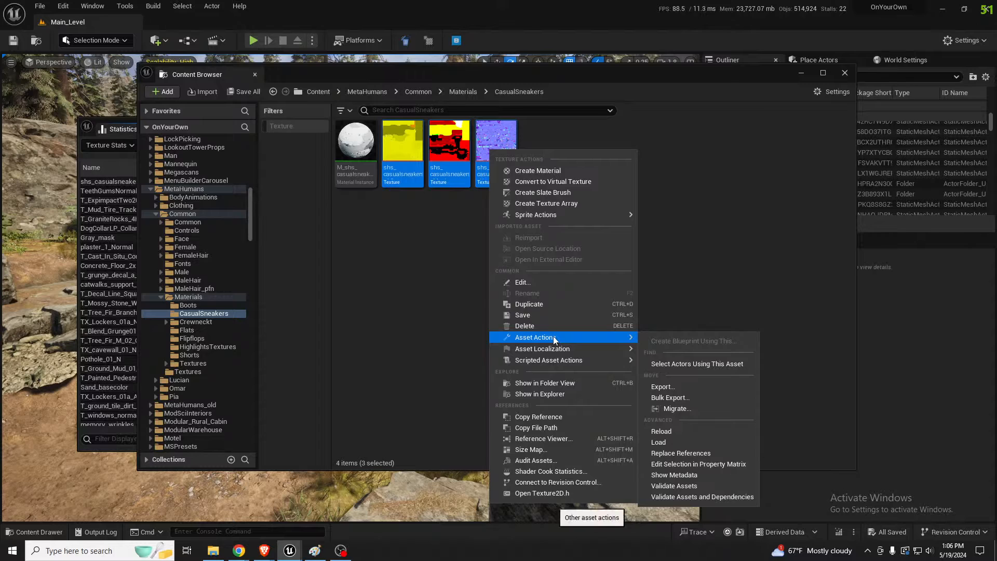
left_click(690, 465)
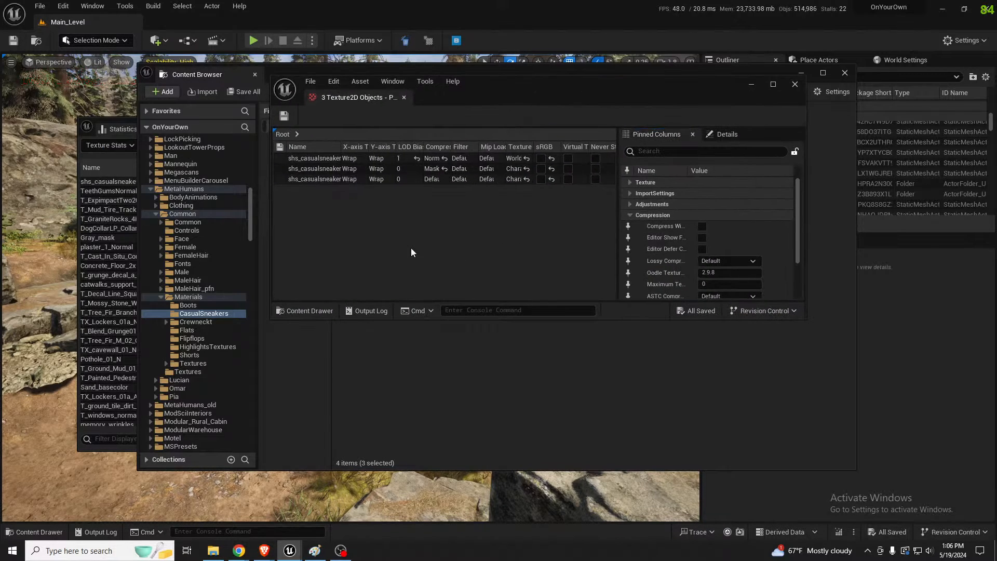
Select all three textures in the matrix, filter the properties by "maxim" and enter 1024 as the maximum texture size
left_click(668, 154)
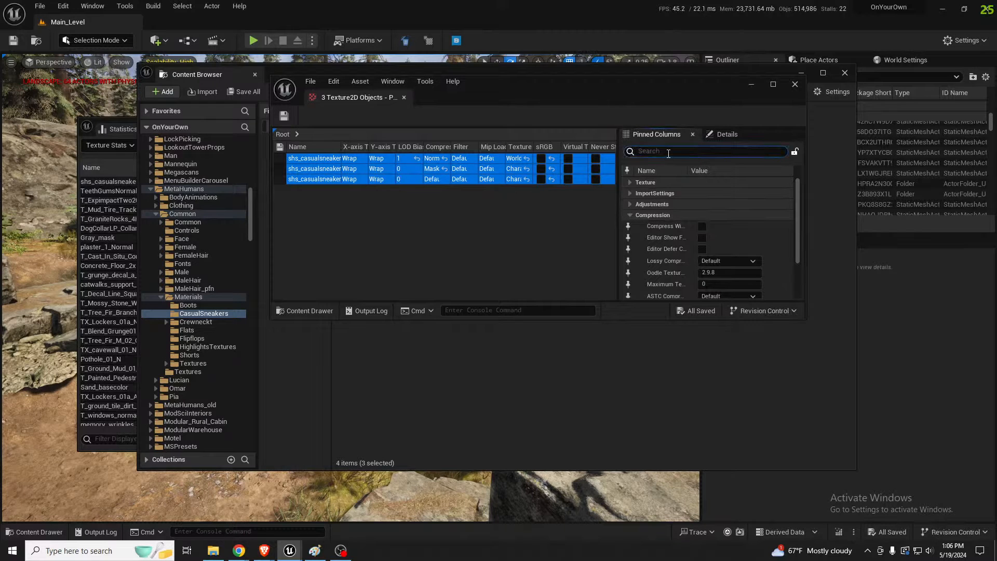
type("maxim")
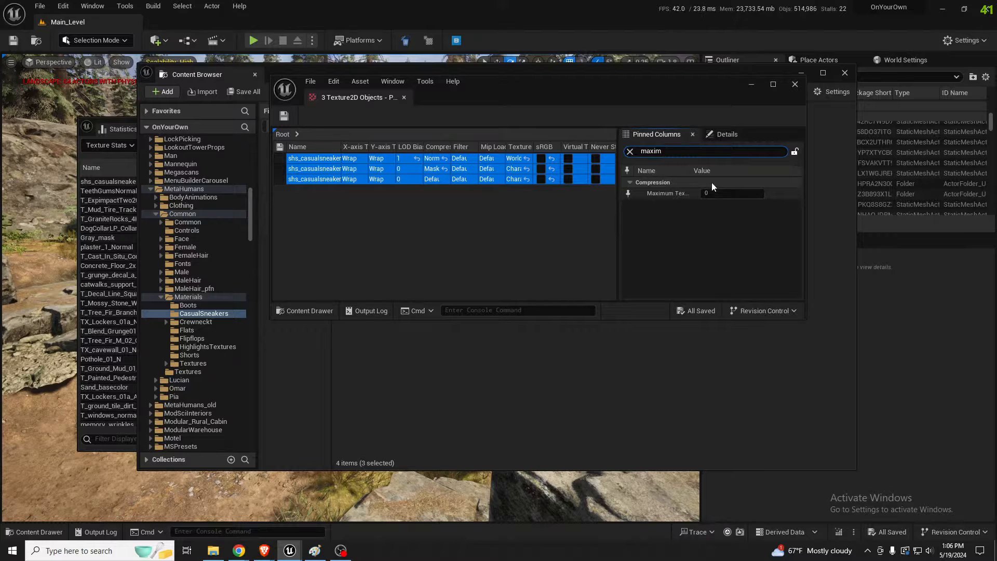
left_click(700, 195)
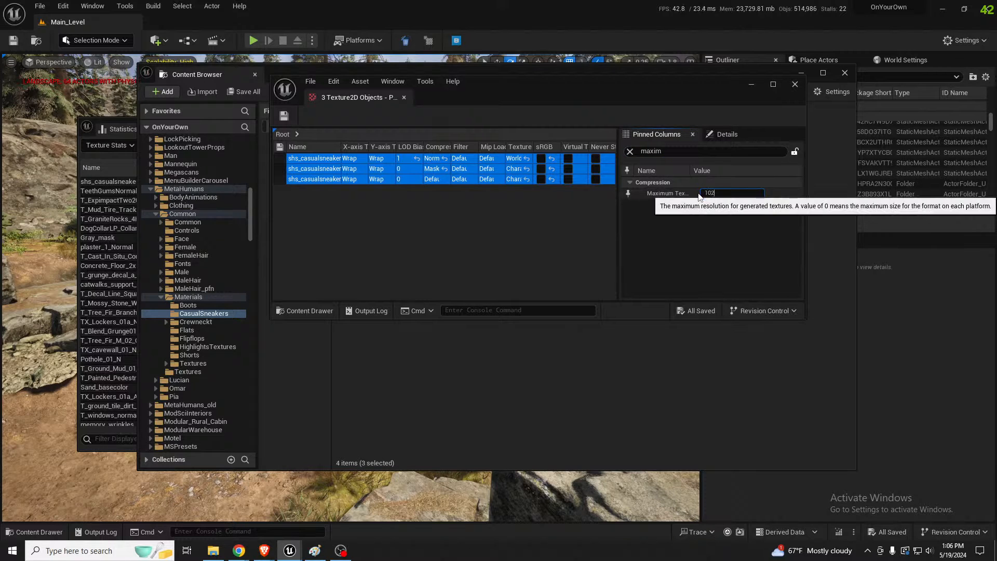
Arrange the Property Matrix beside an enlarged Statistics window and apply the 1024 maximum size to the three textures
left_click_drag(508, 82, 0, 159)
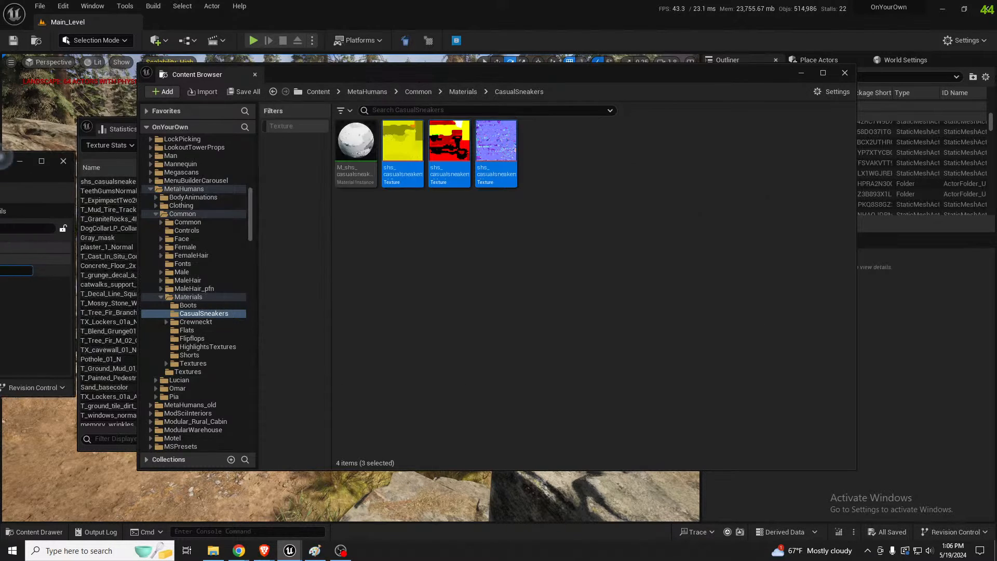
left_click_drag(337, 73, 382, 284)
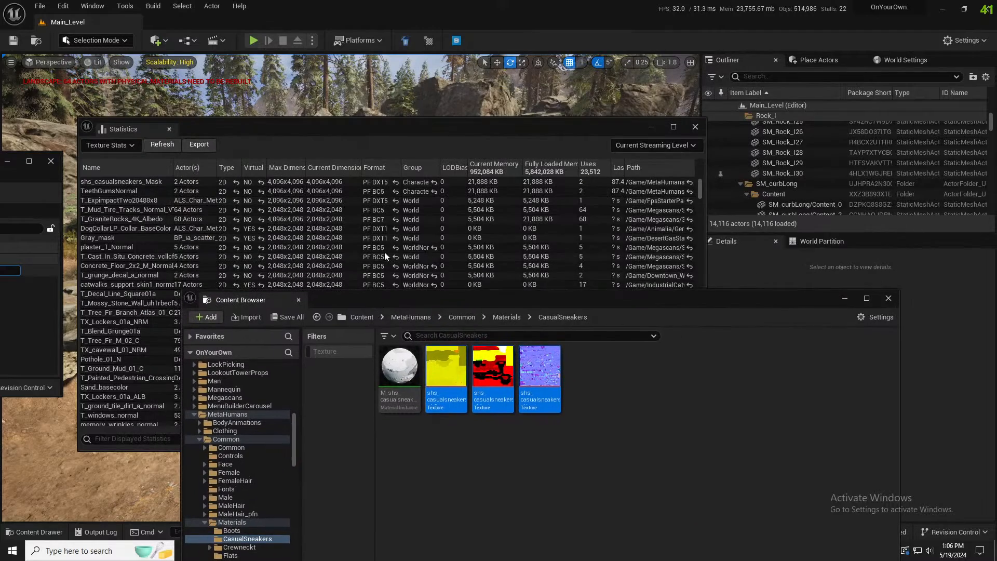
left_click_drag(407, 130, 429, 104)
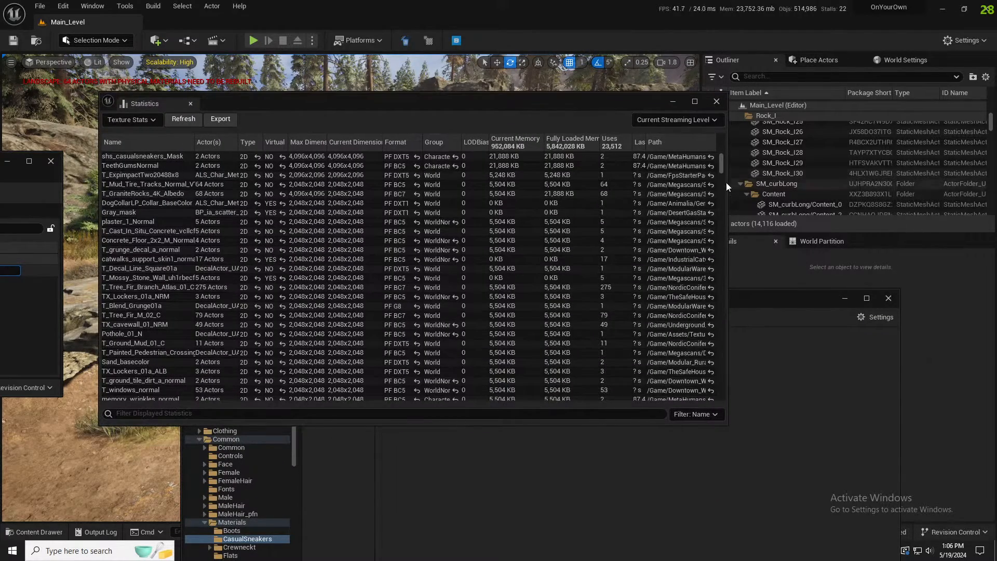
left_click_drag(729, 185, 882, 185)
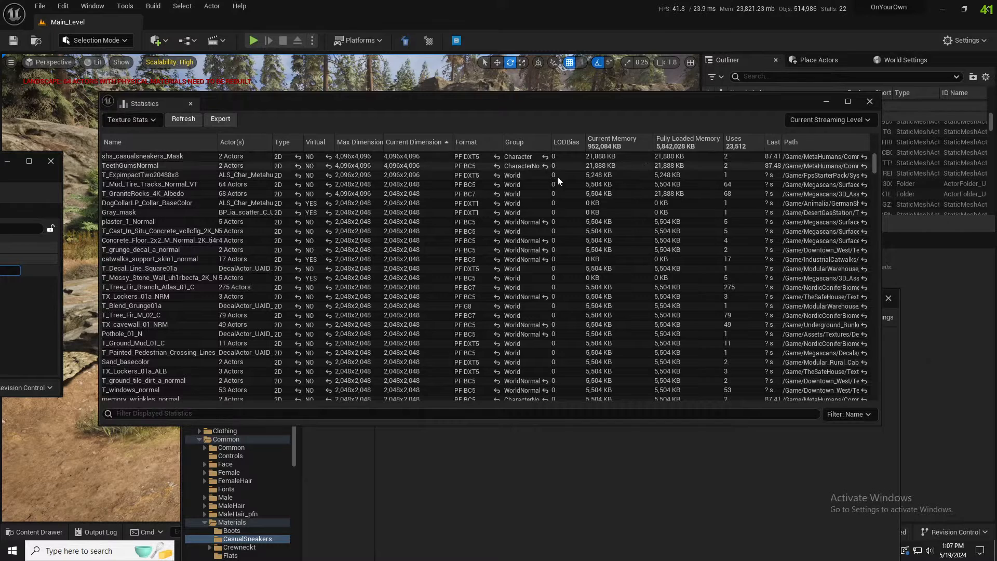
left_click_drag(0, 164, 75, 223)
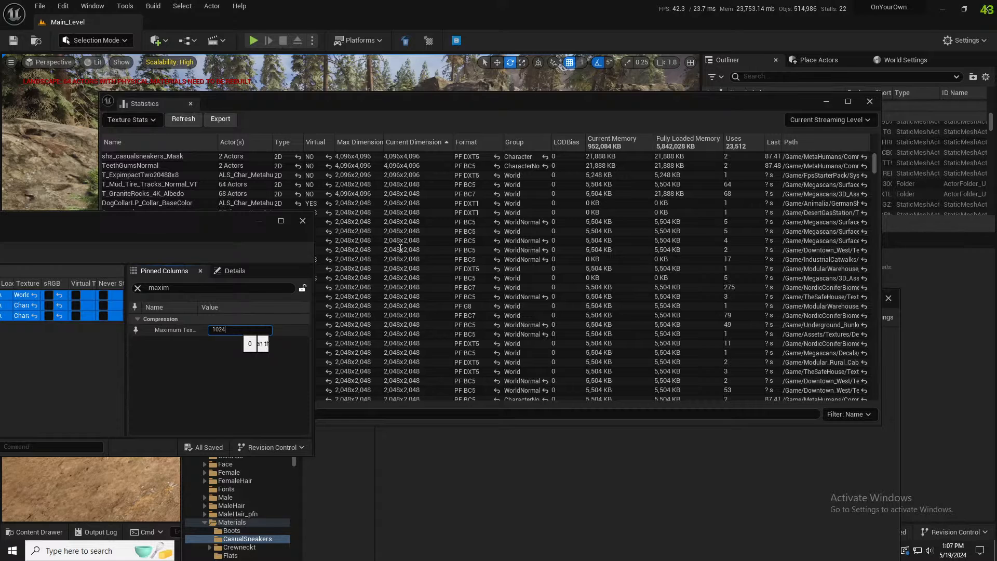
key("Return")
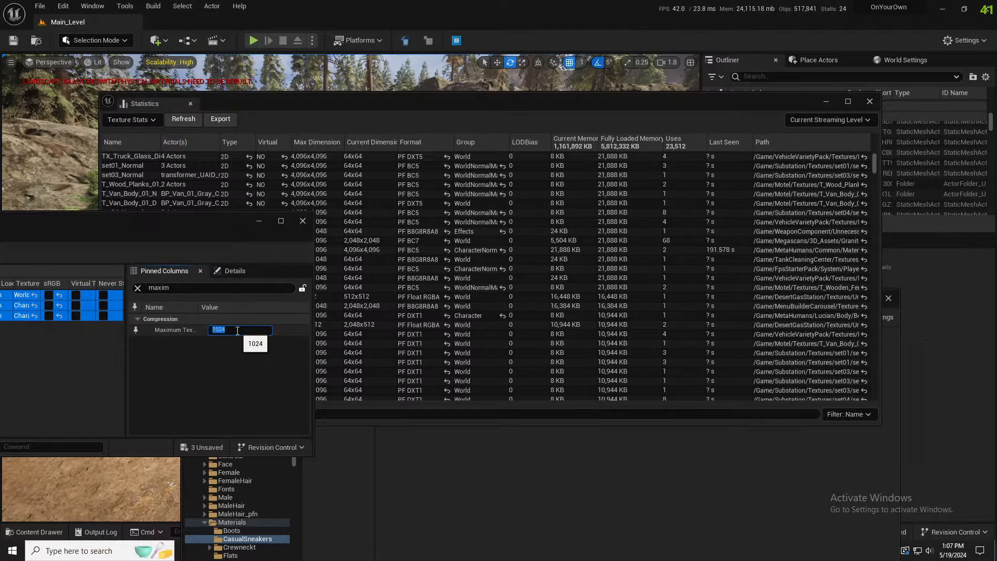
Reset the maximum texture size of the three CasualSneakers textures to 0
type("0")
key("Return")
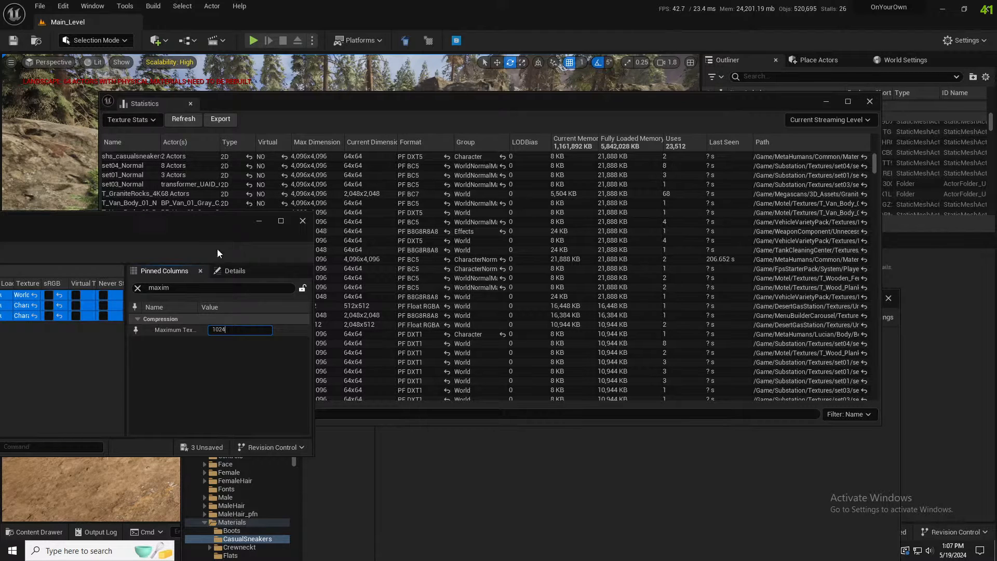
Apply 1024 as the maximum texture size of the three CasualSneakers textures and close the Property Matrix
key("Return")
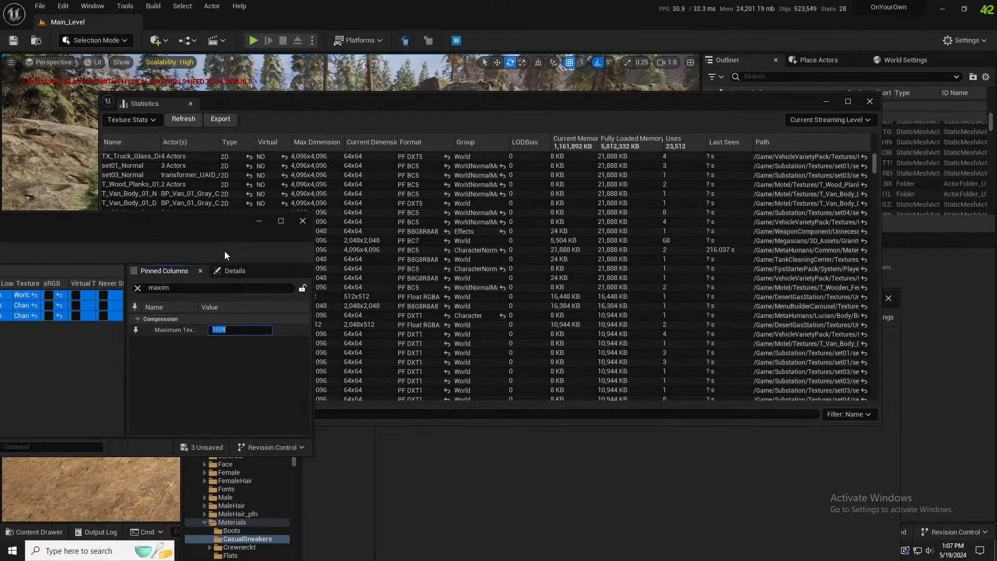
left_click(302, 221)
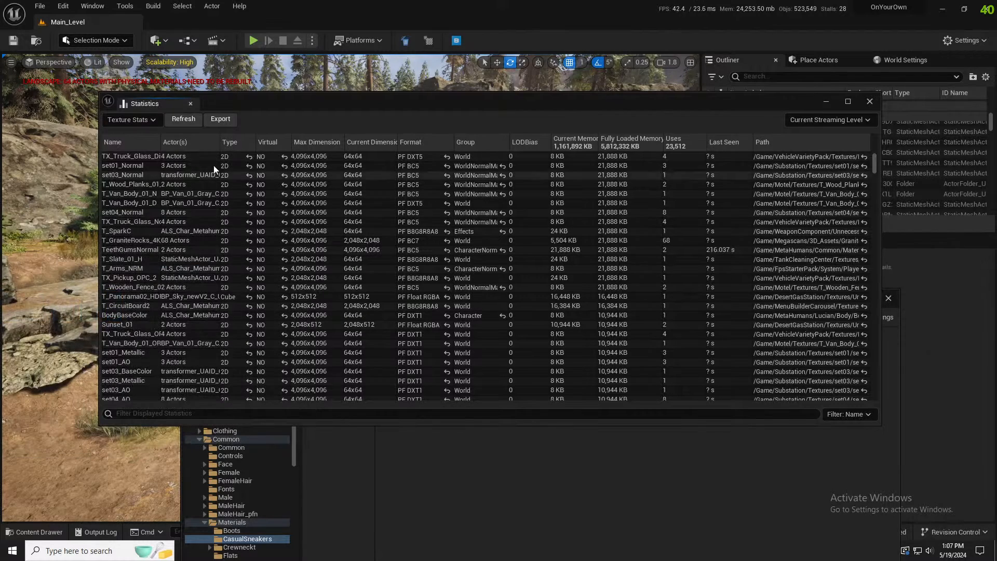
Sort the texture statistics by current dimensions with a wider name column, and locate TeethGumsNormal in its content folder
left_click_drag(163, 143, 183, 146)
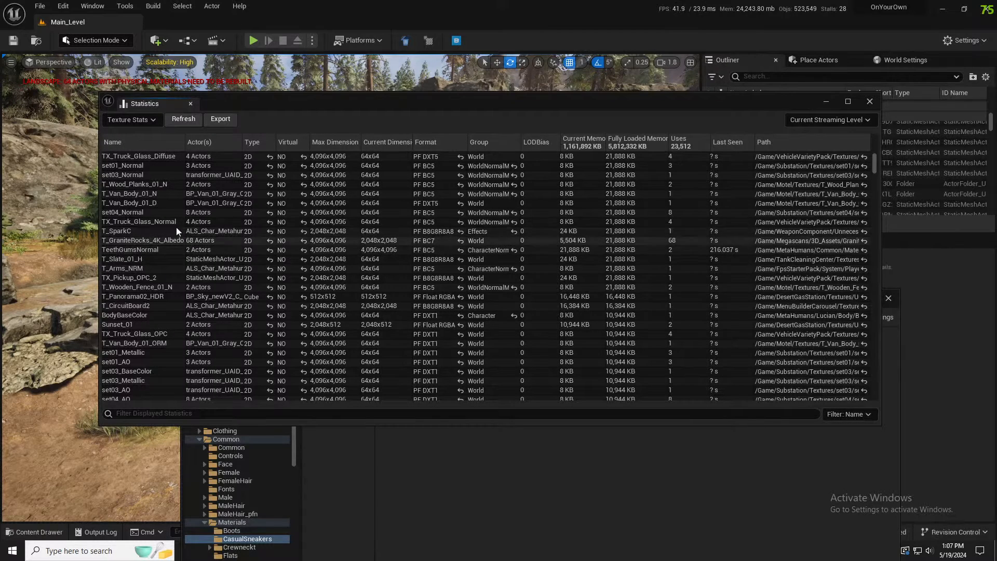
left_click(393, 142)
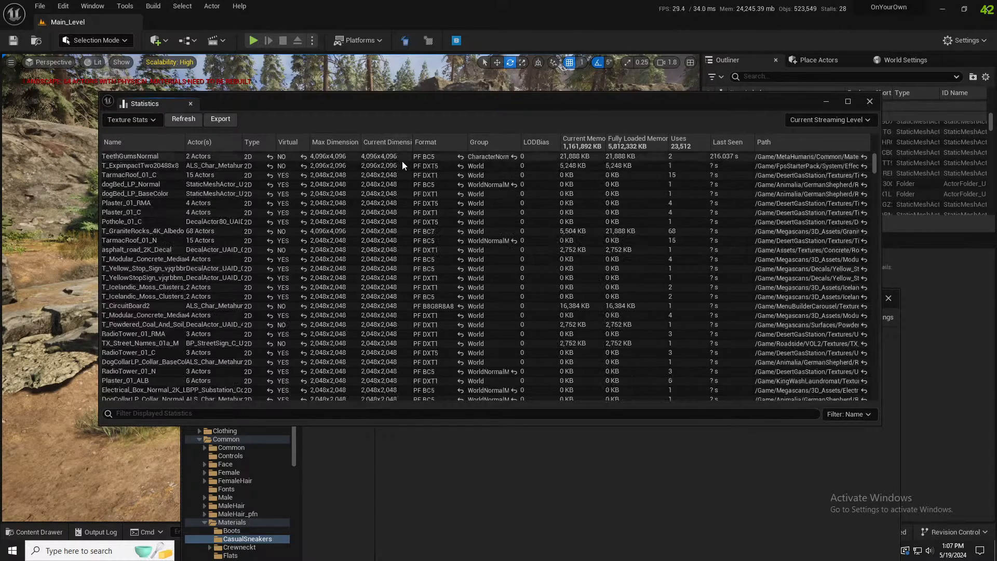
double_click(137, 157)
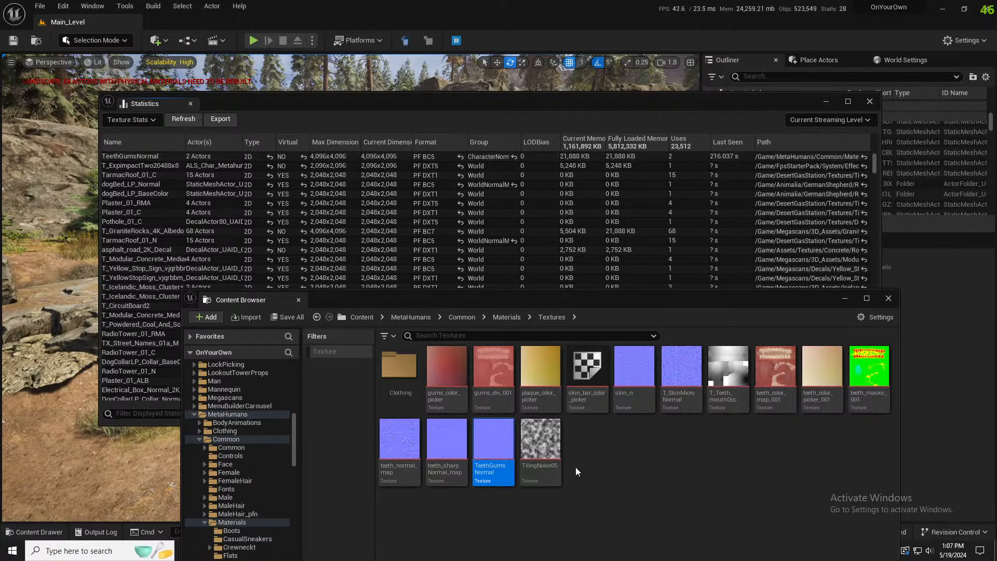
Inspect the TeethGumsNormal texture up close in the texture editor, then close it
mouse_move(546, 467)
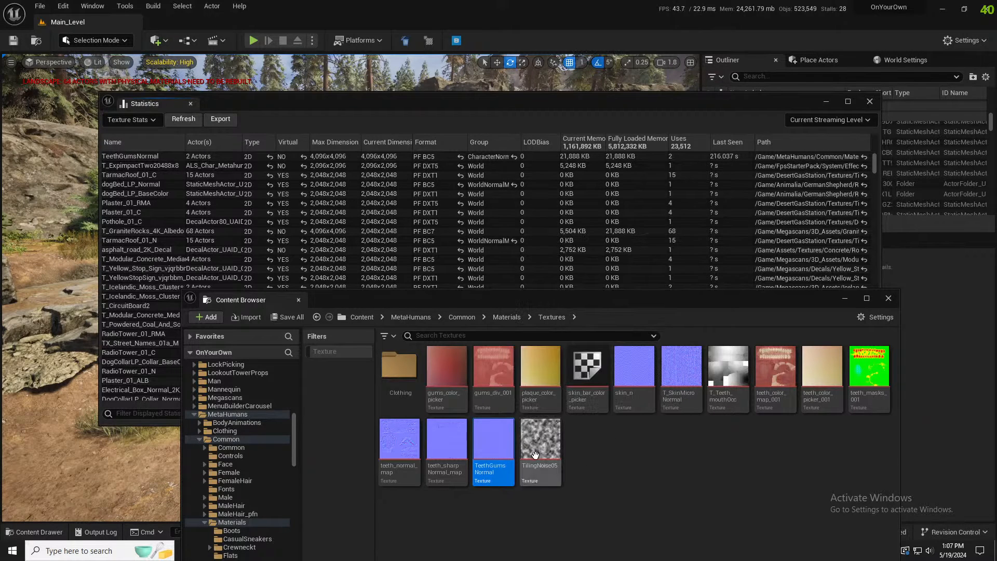
mouse_move(497, 447)
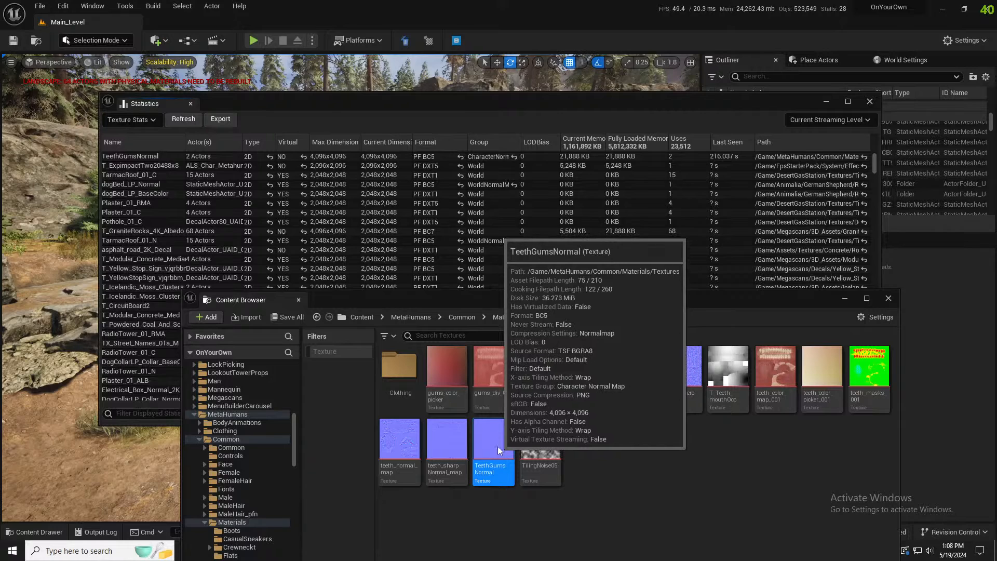
double_click(498, 450)
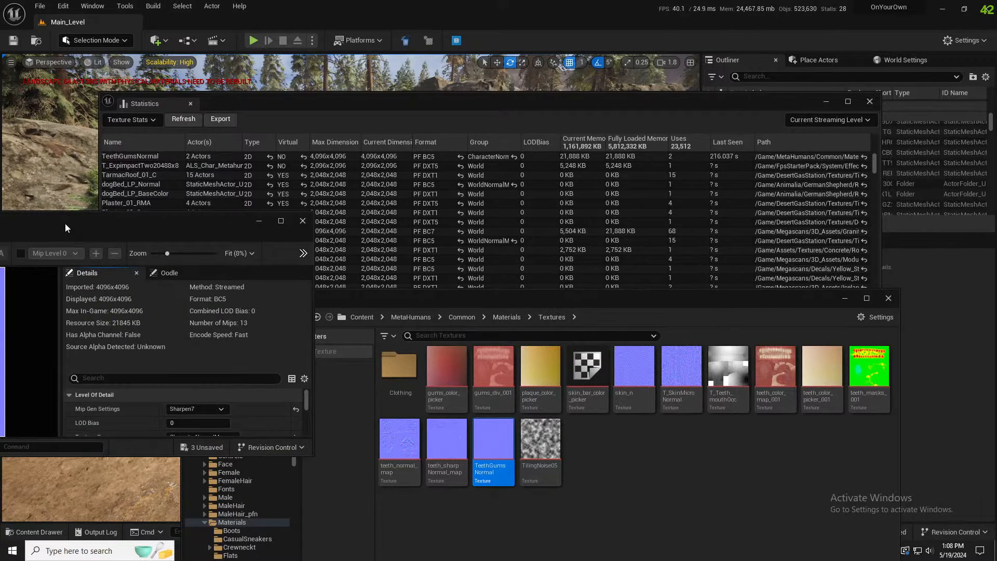
left_click_drag(64, 223, 532, 146)
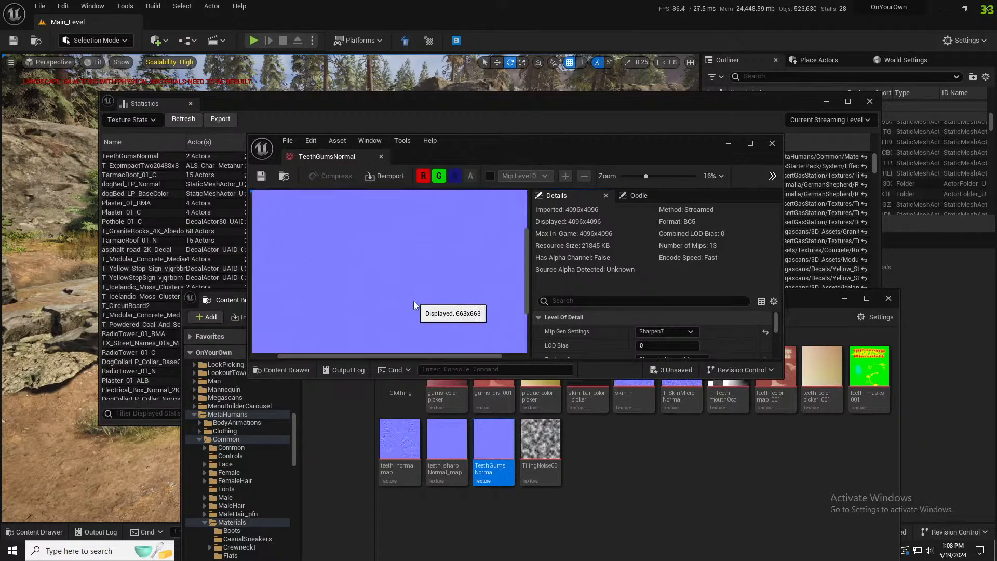
scroll(414, 305, "up", 8)
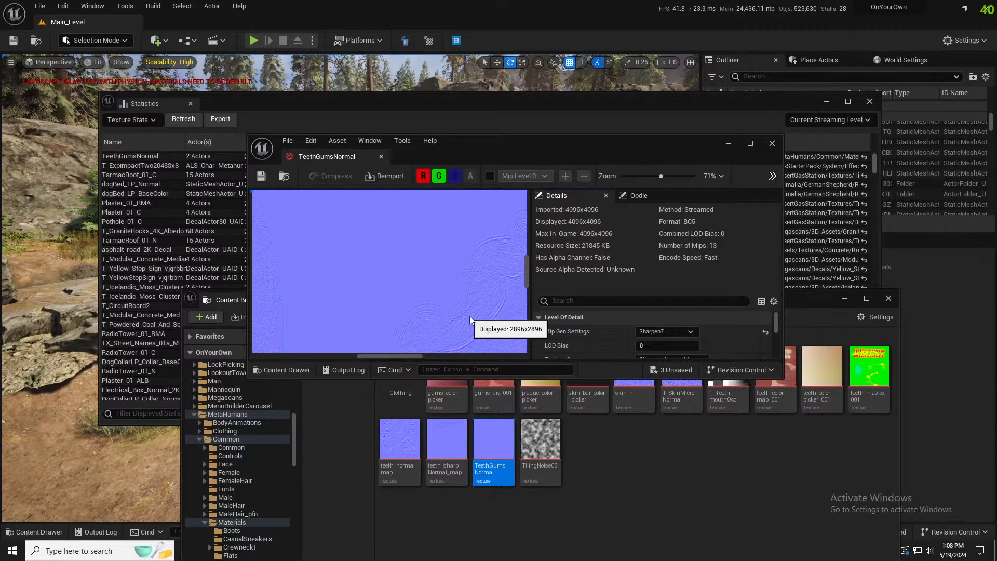
scroll(470, 319, "up", 2)
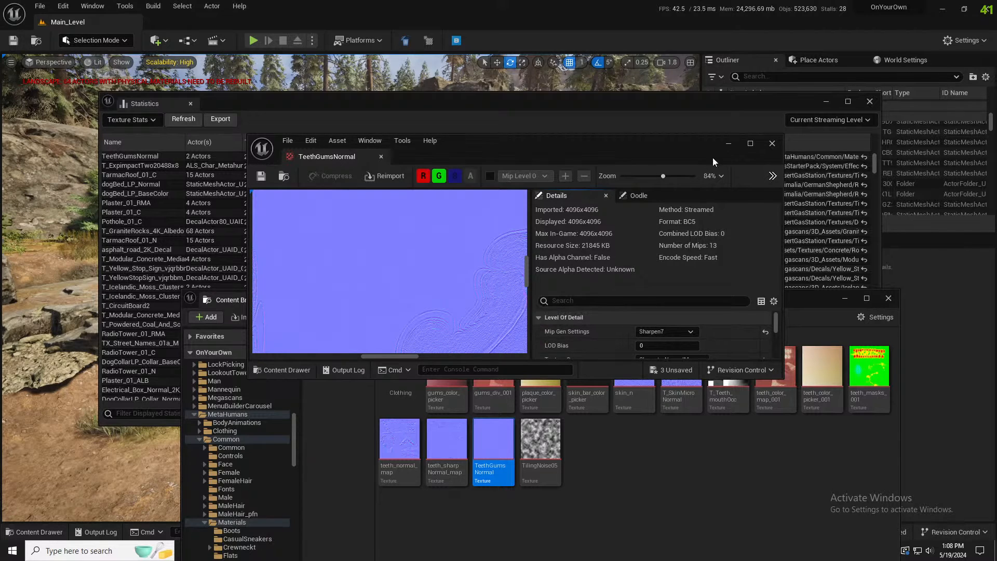
left_click(772, 143)
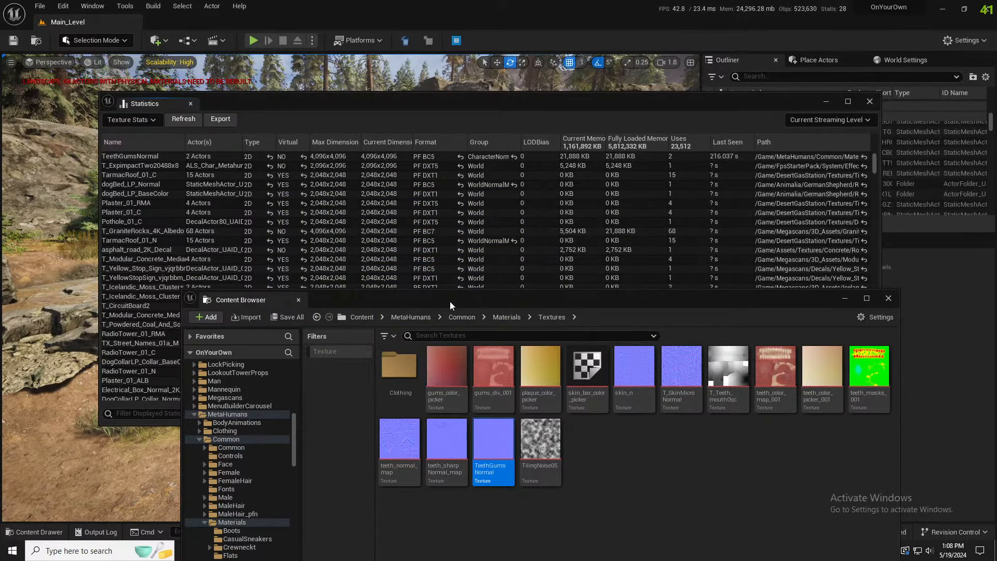
Select all the textures in the MetaHumans Common Materials Textures folder and open them for bulk editing in the Property Matrix
left_click_drag(450, 301, 412, 194)
left_click(501, 346)
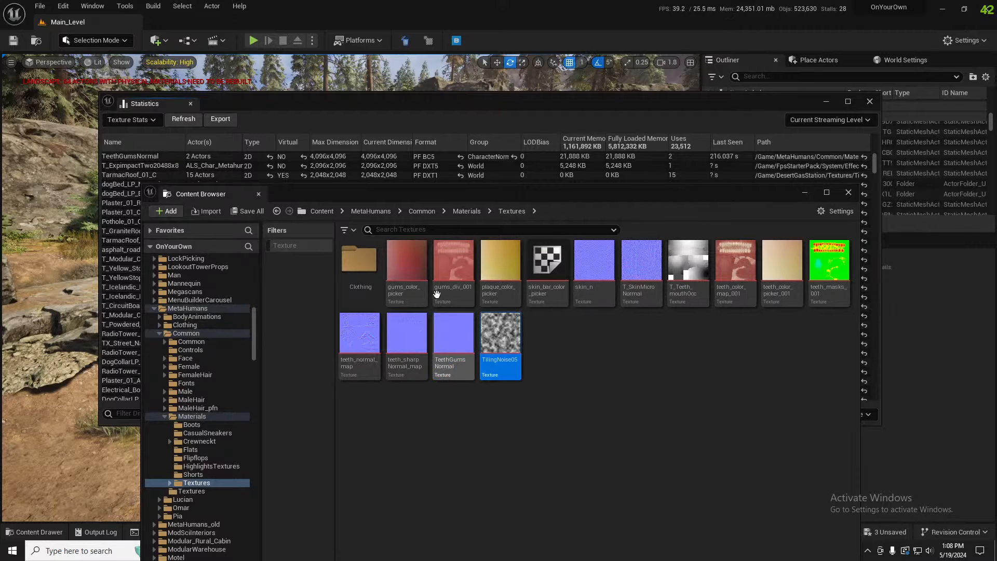
left_click(414, 266, "shift")
right_click(404, 254)
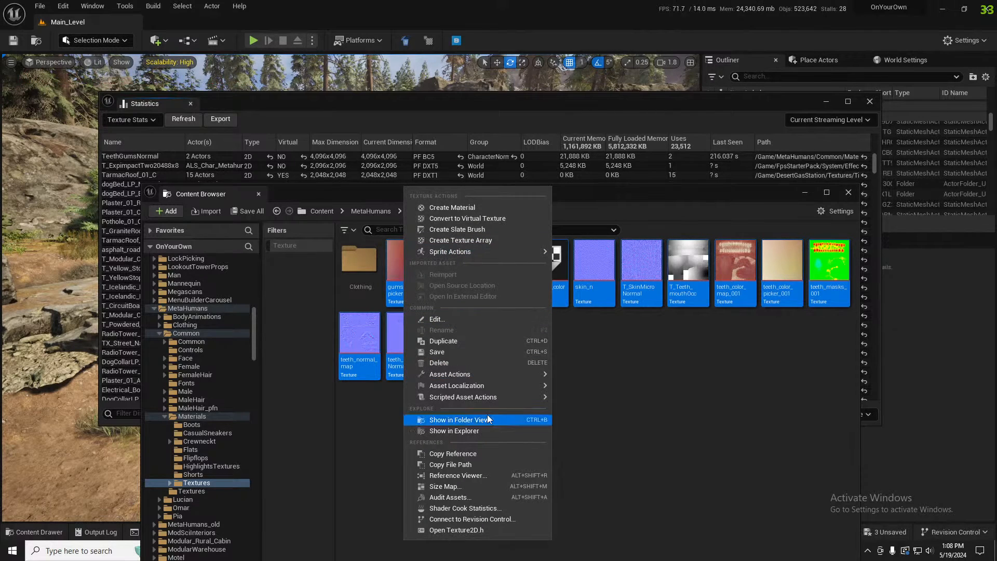
mouse_move(500, 375)
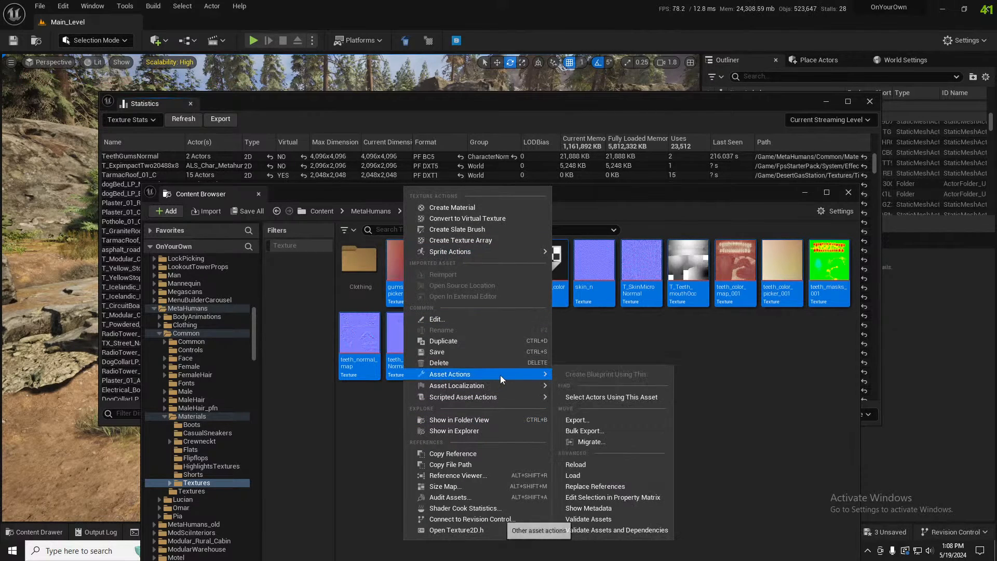
left_click(612, 497)
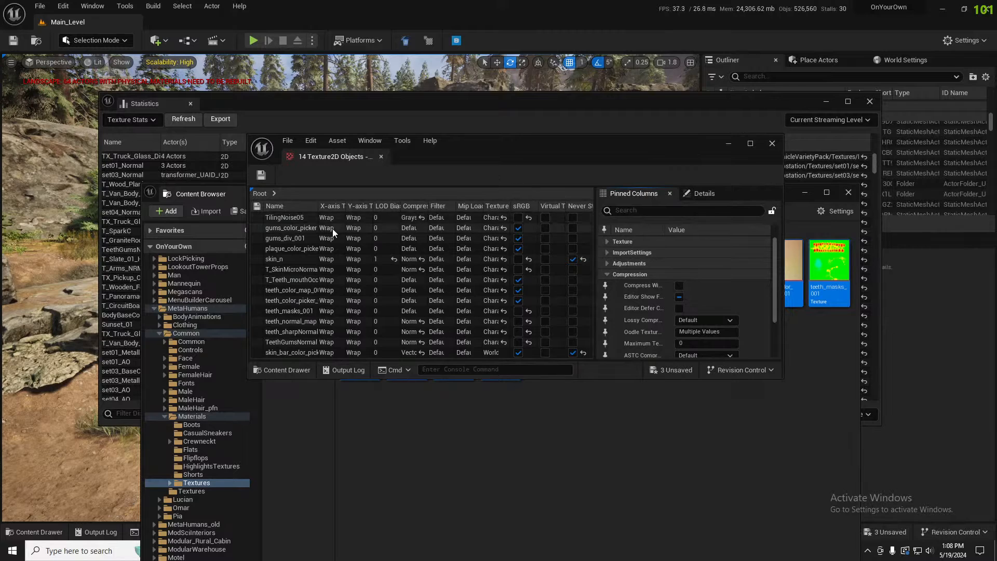
Select all 14 textures in the matrix, filter the properties by "maxim" and set their maximum texture size to 1024
left_click(309, 221)
key("ctrl+a")
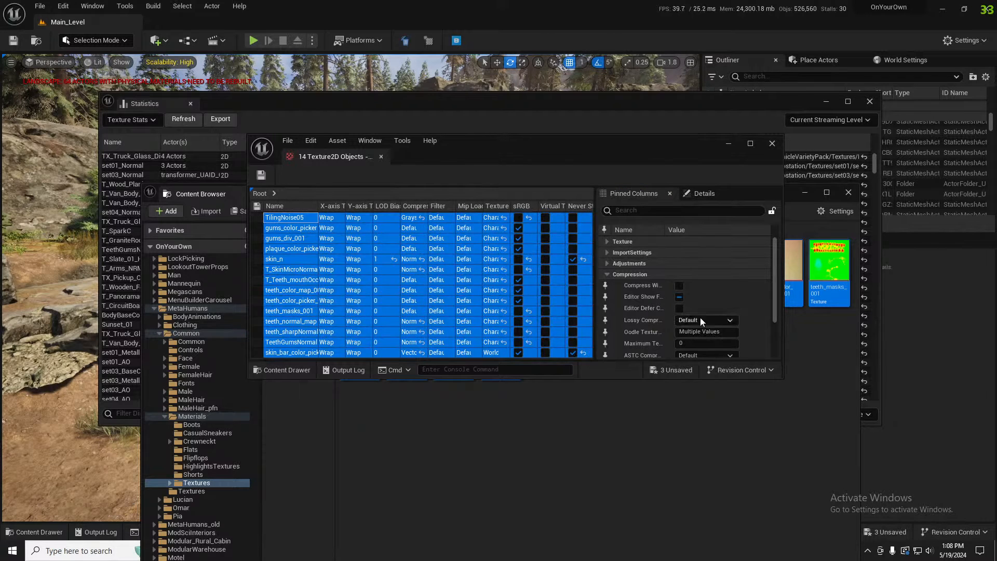
left_click(663, 212)
type("maxim")
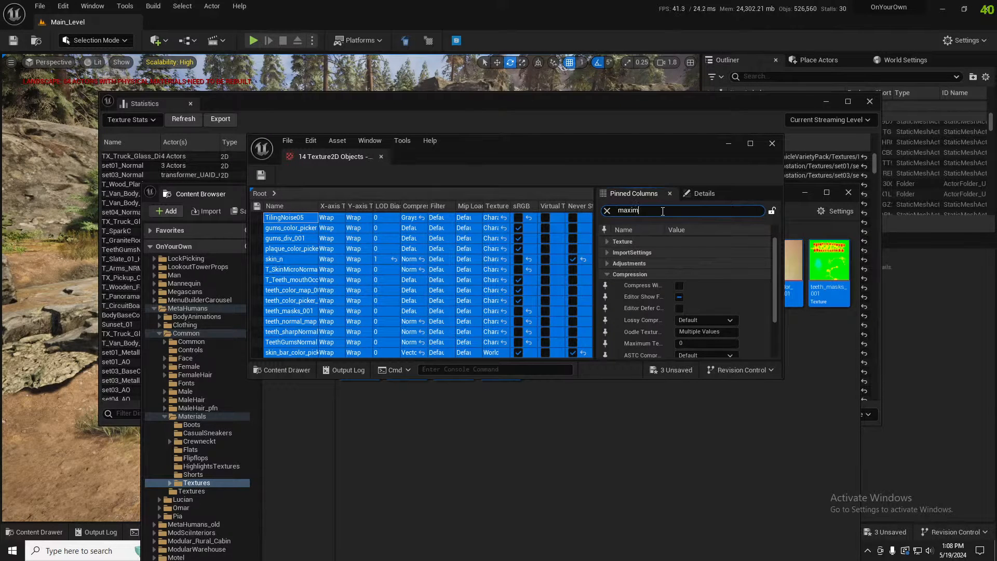
left_click_drag(698, 252, 666, 249)
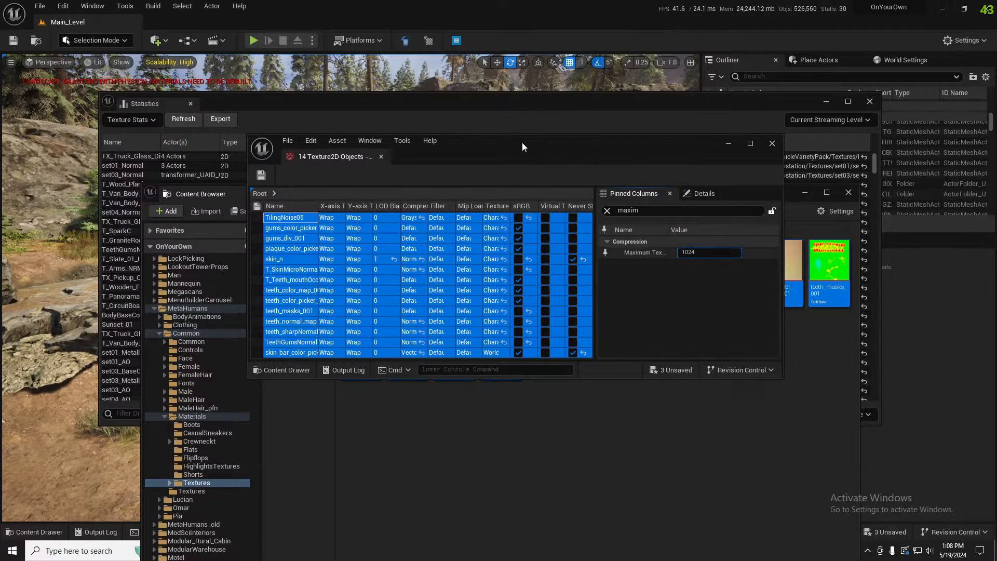
left_click_drag(522, 142, 0, 206)
left_click(627, 95)
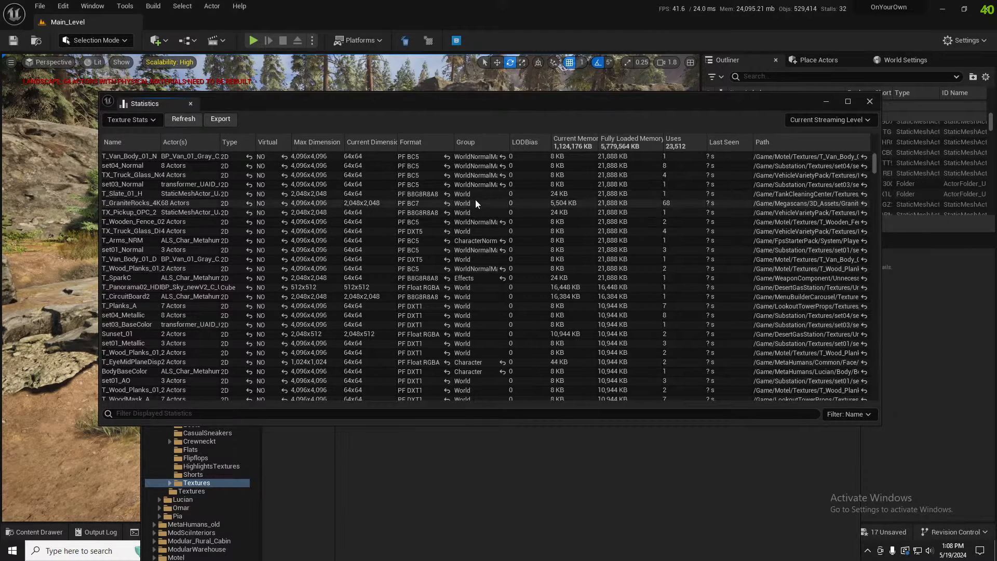
Sort the texture statistics by current dimensions and examine the remaining largest textures
left_click(374, 142)
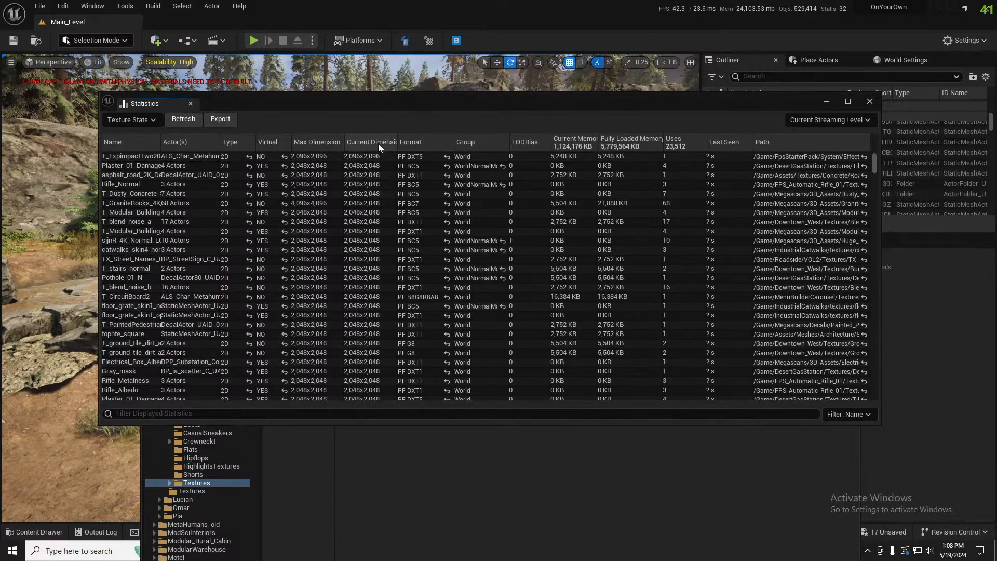
scroll(350, 283, "down", 10)
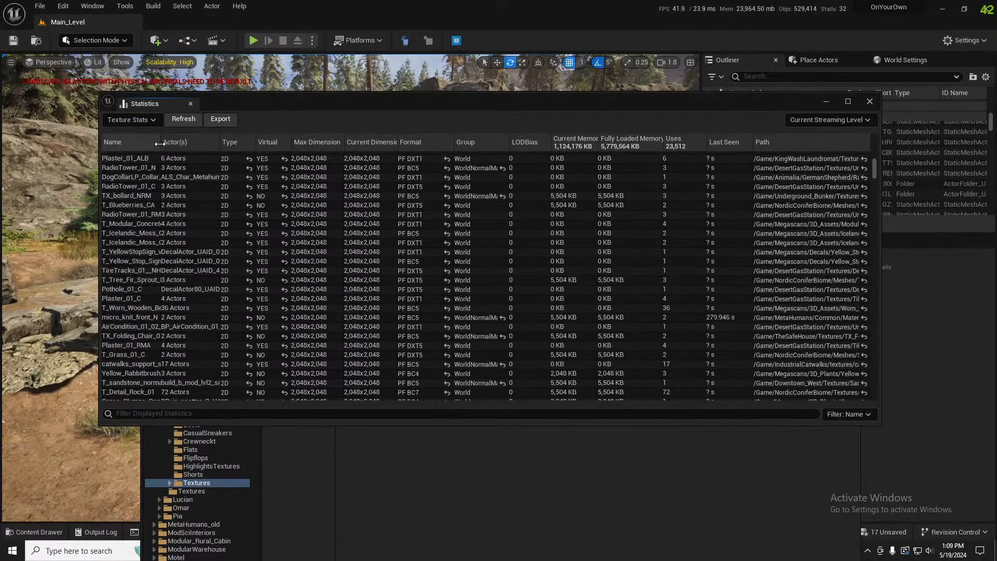
mouse_move(161, 141)
left_mouse_down()
mouse_move(213, 142)
mouse_move(160, 142)
left_mouse_up()
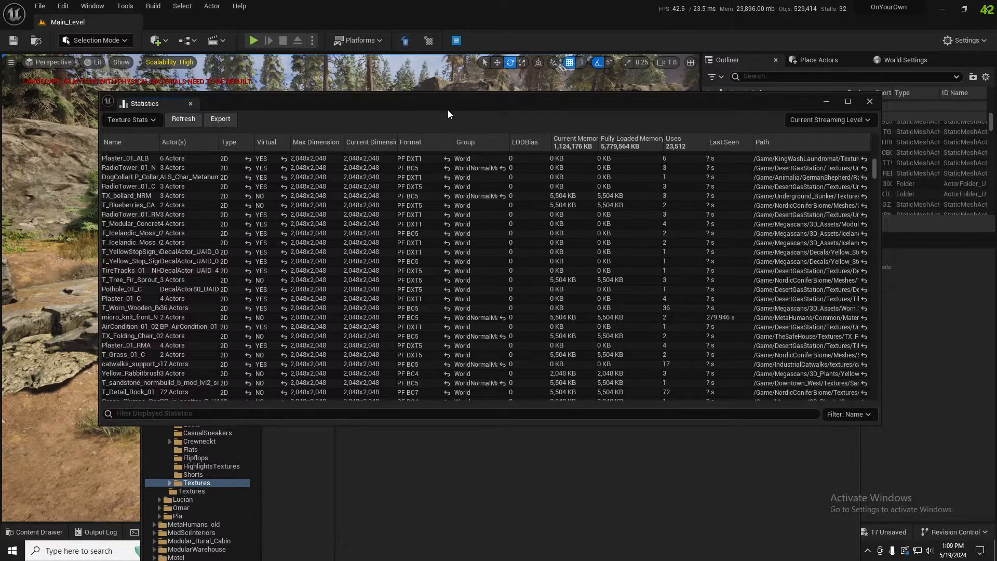
left_click_drag(487, 106, 475, 118)
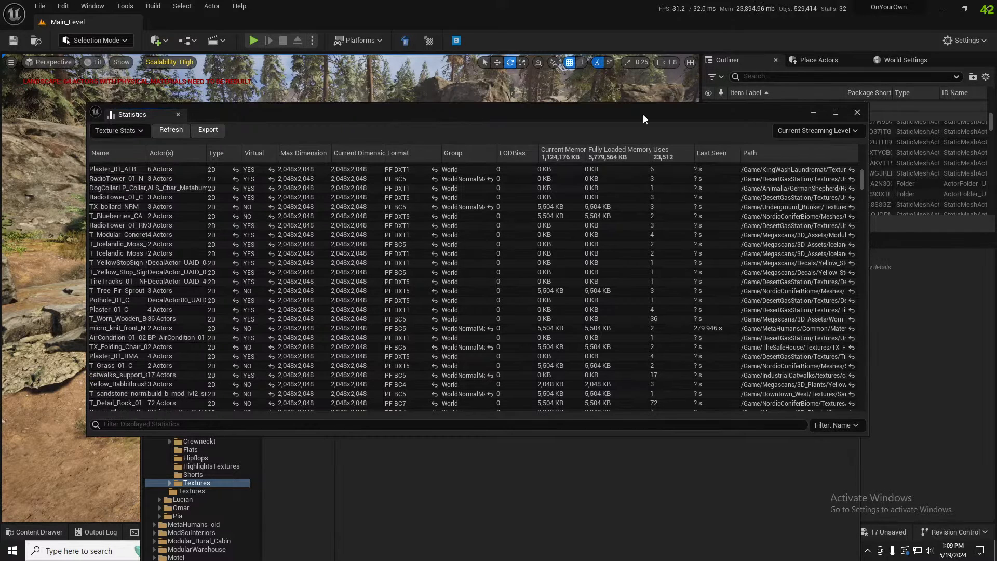
Close the Statistics window and save the modified textures
left_click(858, 113)
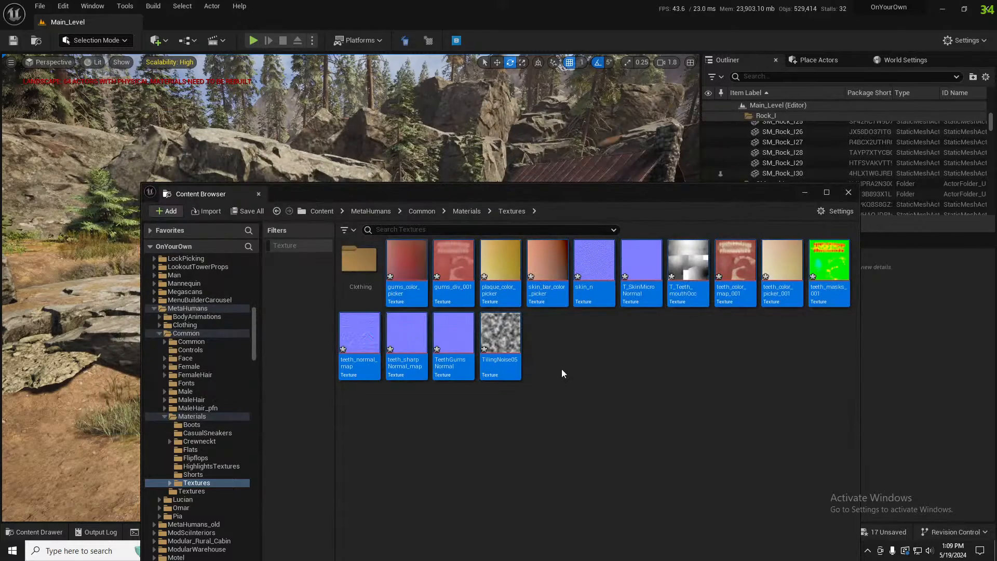
key("ctrl+s")
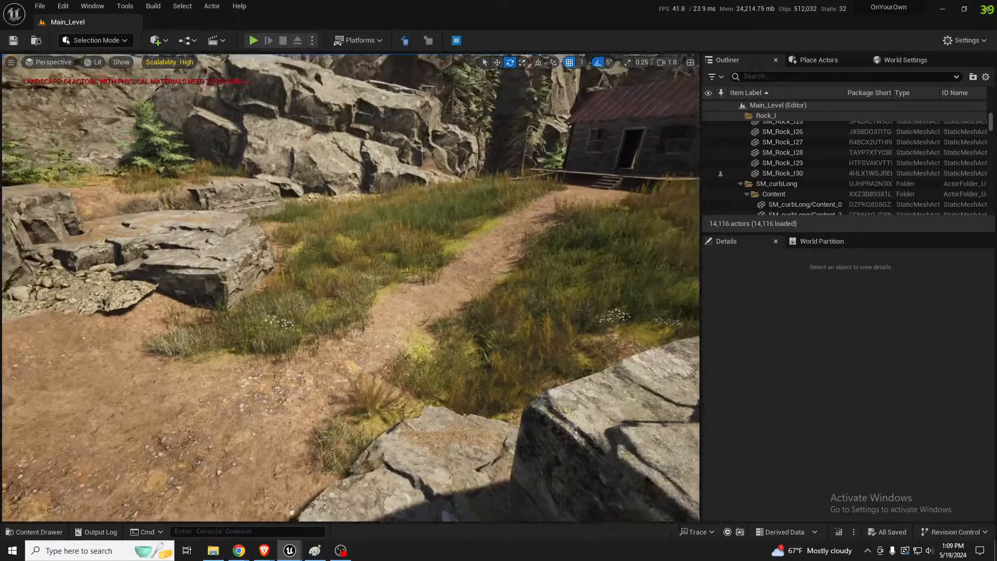
Examine the level from the cabin path, over the lake and around the rocky forest
right_click_drag(351, 288, 366, 244)
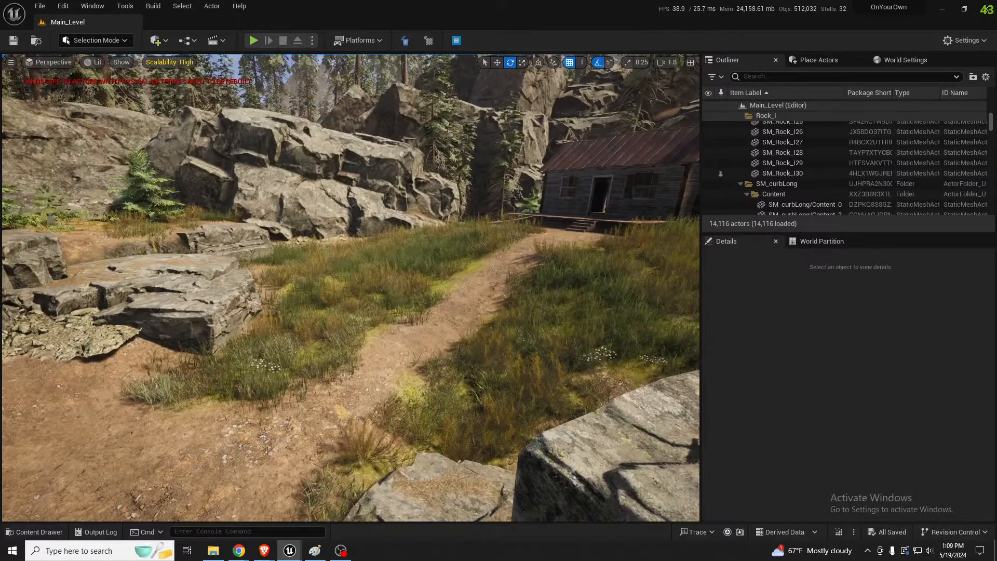
key("s")
right_click_drag(350, 288, 400, 299)
scroll(351, 288, "up", 4)
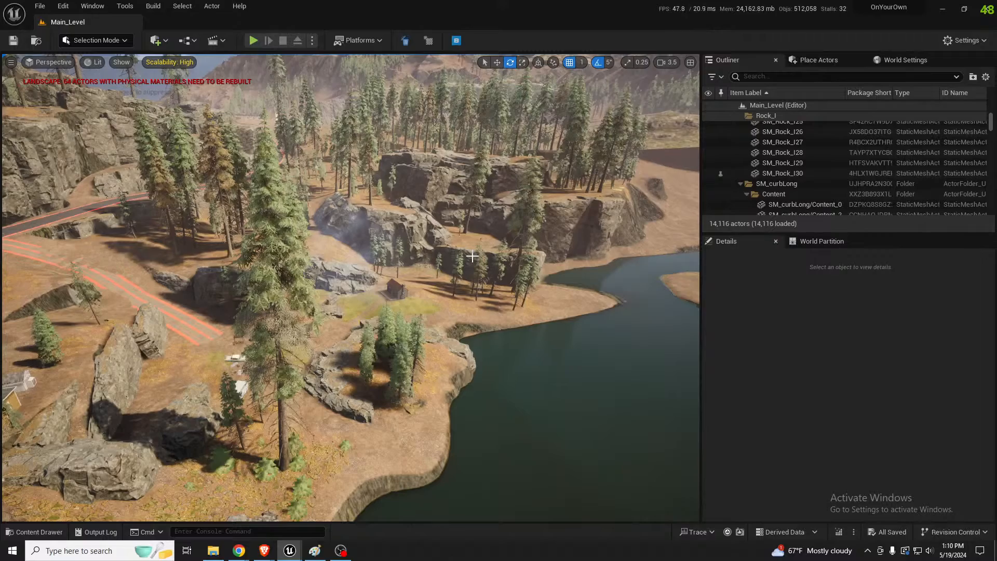
key("w")
right_click_drag(460, 268, 435, 273)
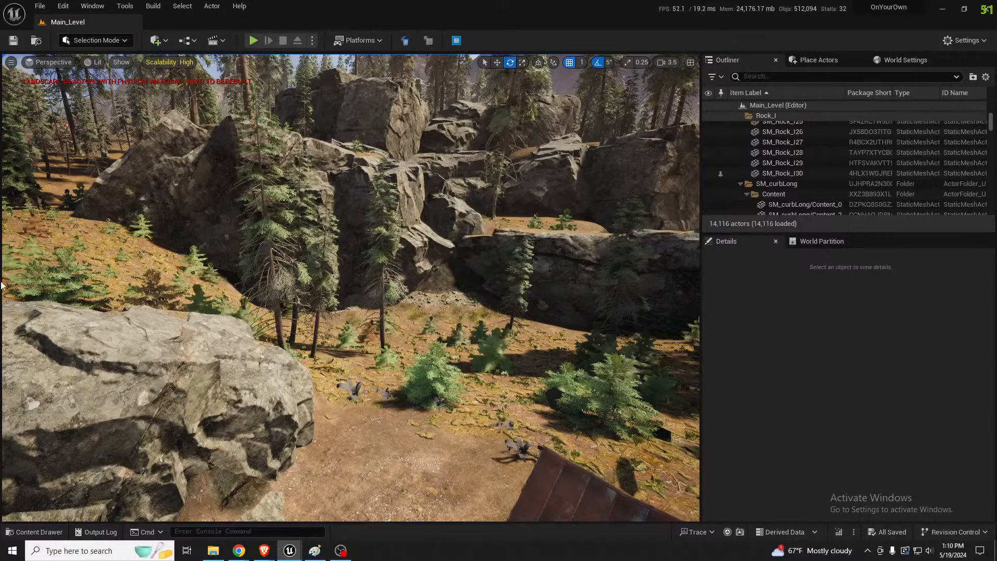
mouse_move(580, 338)
right_mouse_down()
mouse_move(559, 351)
mouse_move(575, 349)
right_mouse_up()
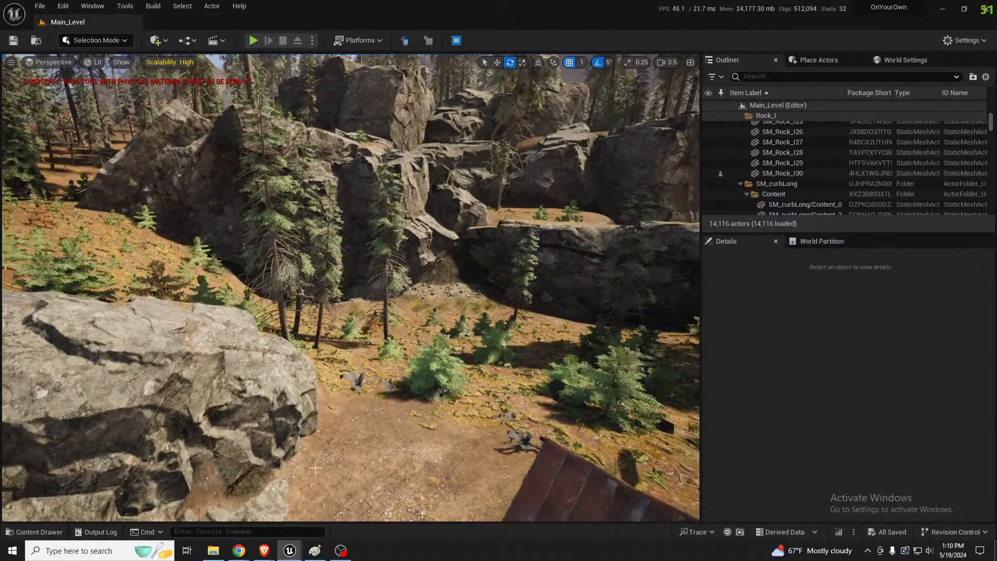
Bring the level editor forward and reopen the audit Statistics window with the texture stats
mouse_move(286, 555)
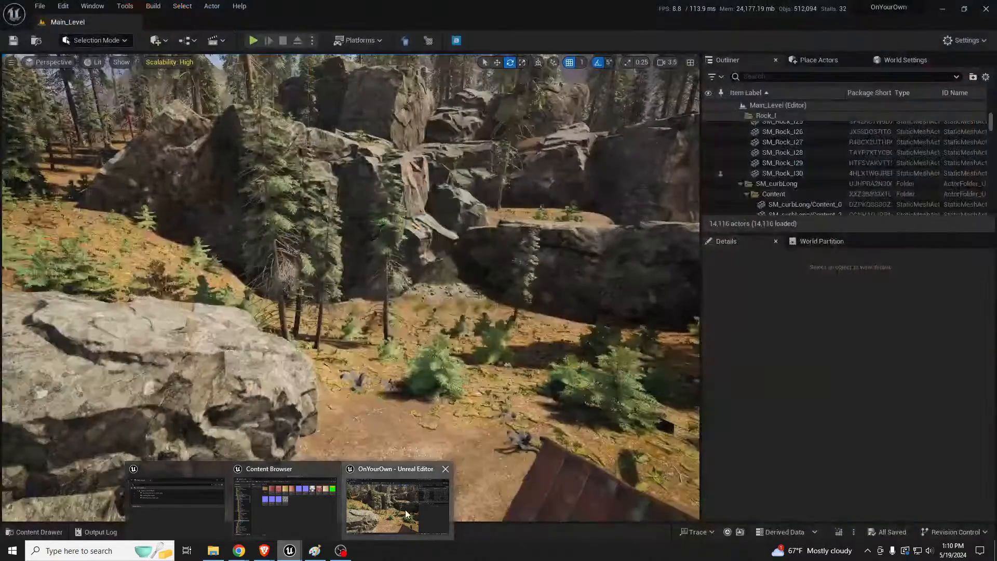
left_click(393, 510)
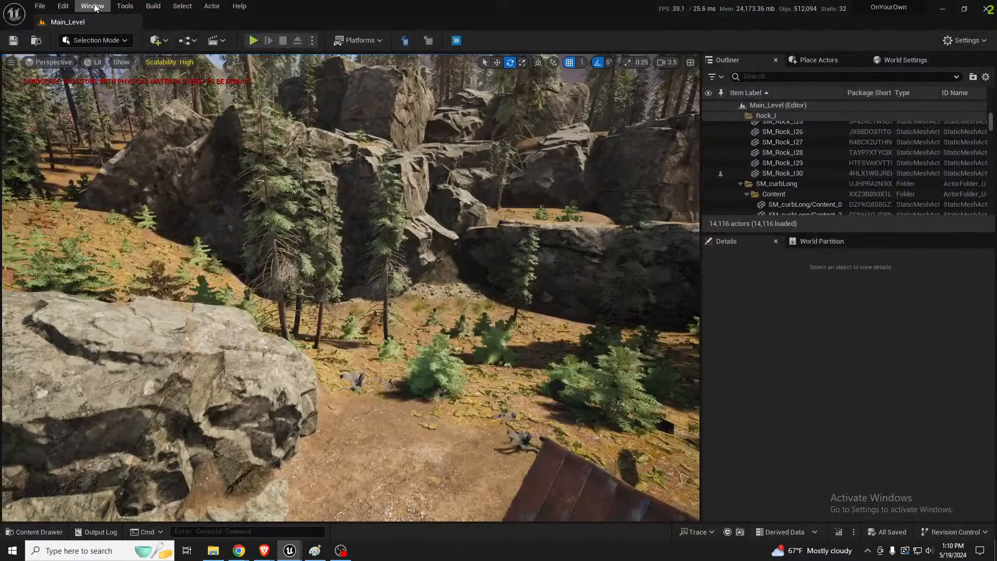
left_click(92, 6)
mouse_move(154, 123)
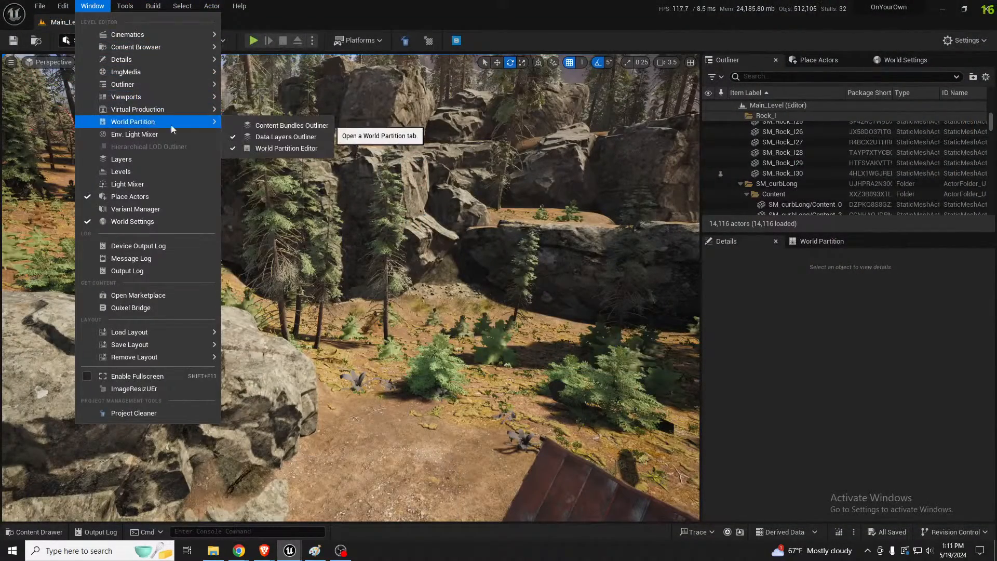
left_click(125, 6)
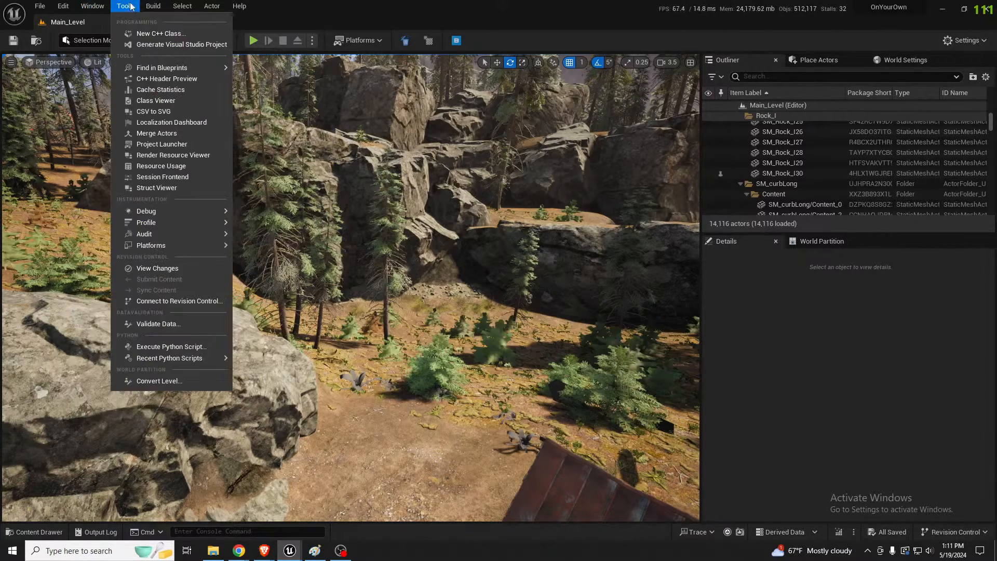
mouse_move(173, 239)
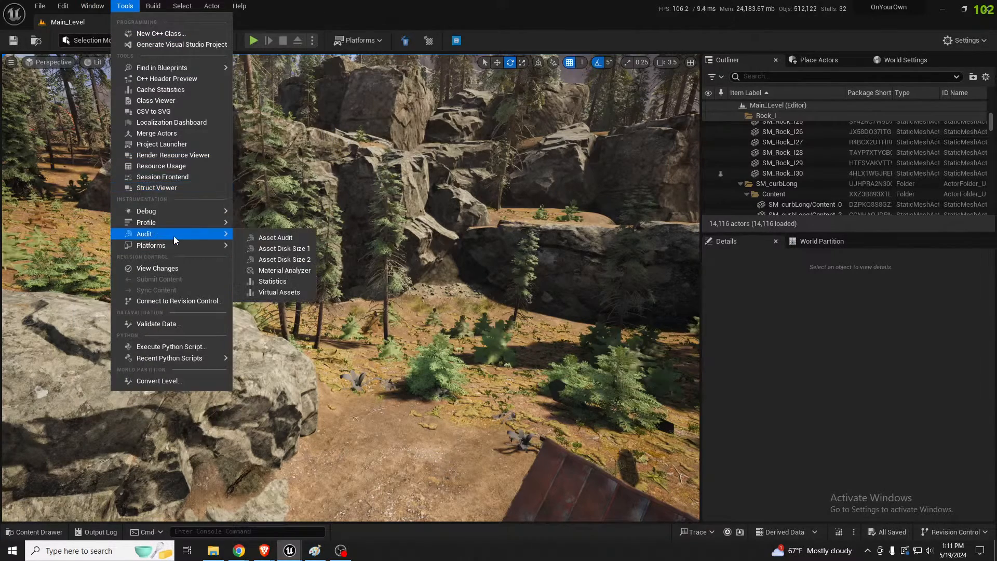
left_click(285, 270)
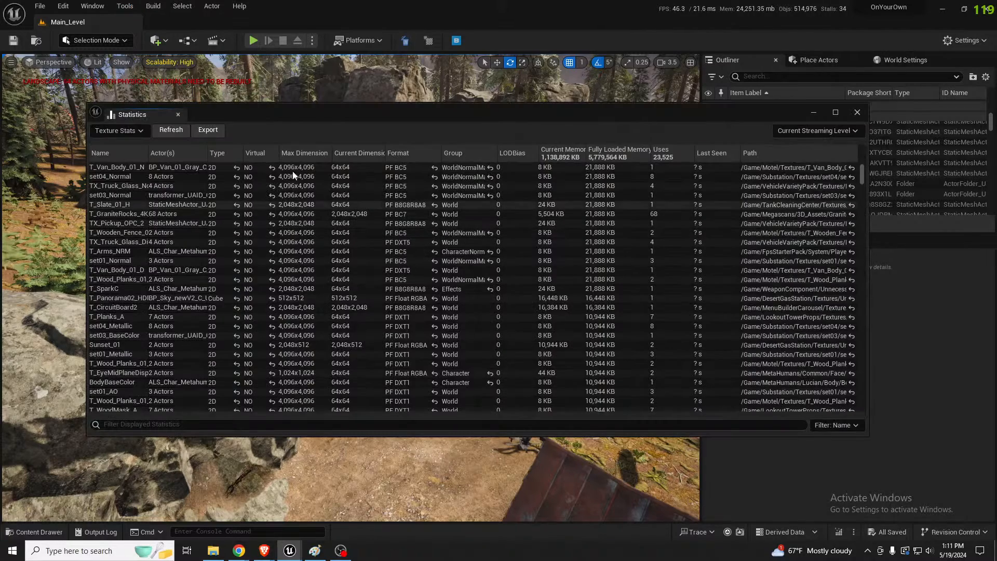
left_click_drag(344, 112, 353, 105)
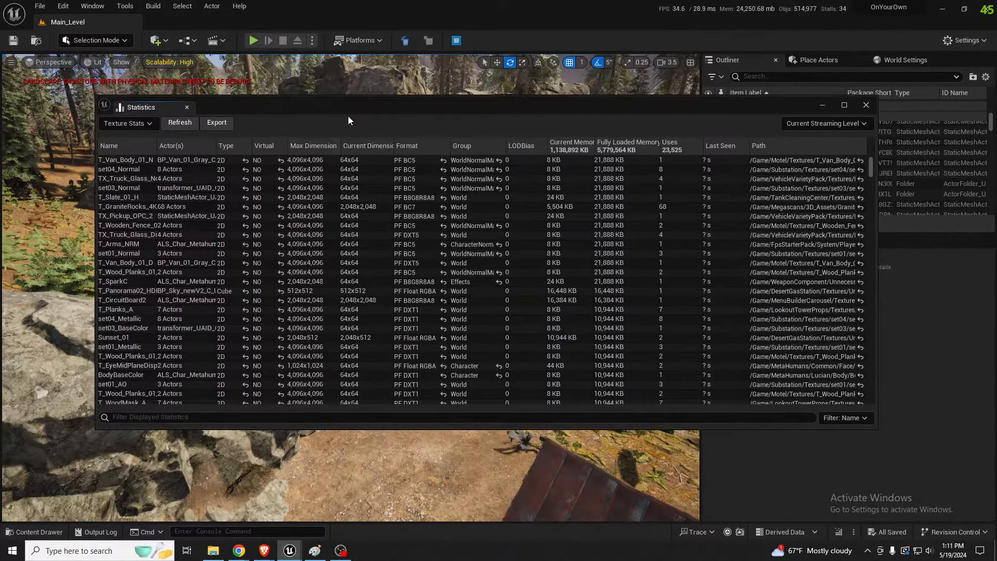
Sort the texture statistics by current dimensions, largest first, and widen the Name column to read the full texture names
left_click(369, 149)
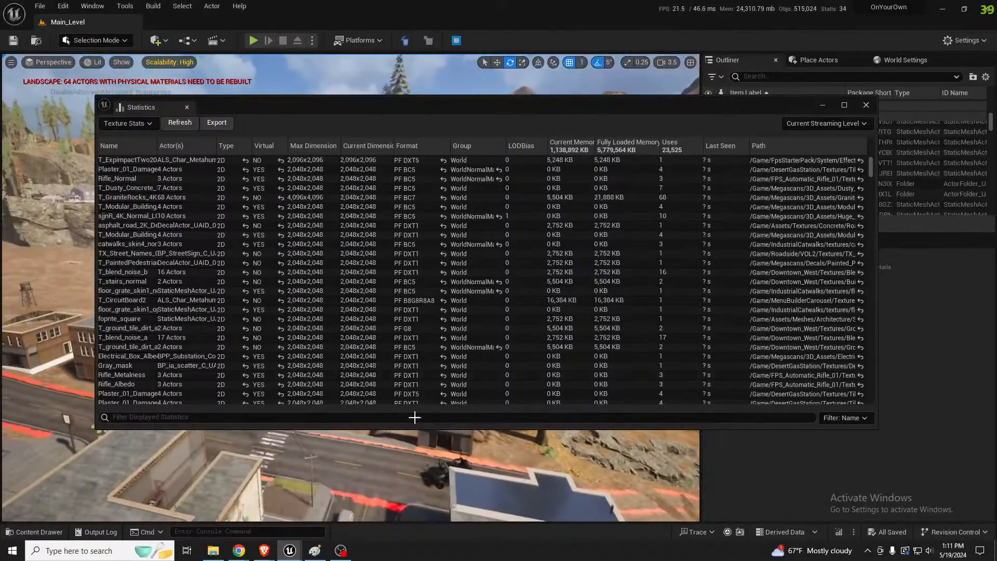
left_click(361, 146)
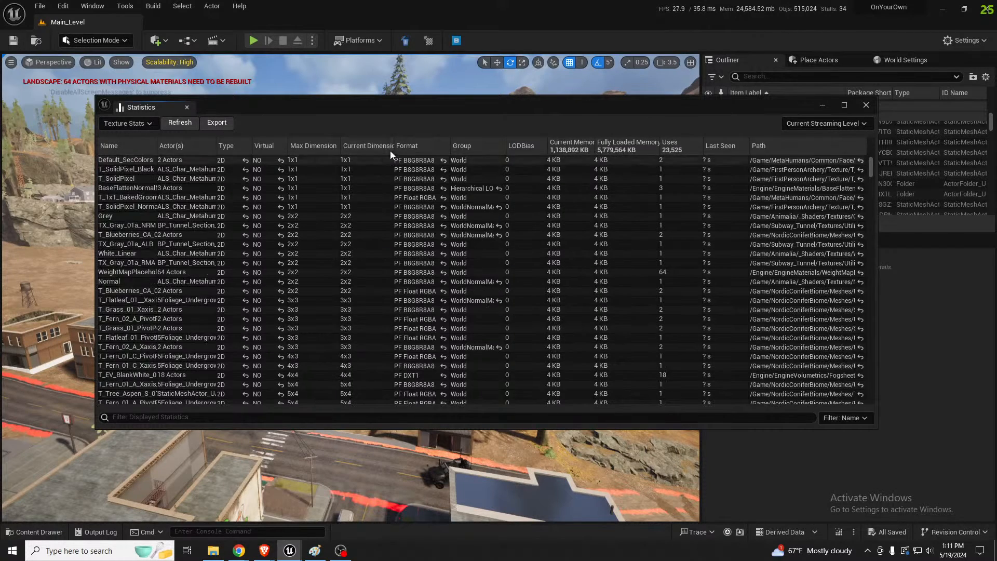
left_click(386, 146)
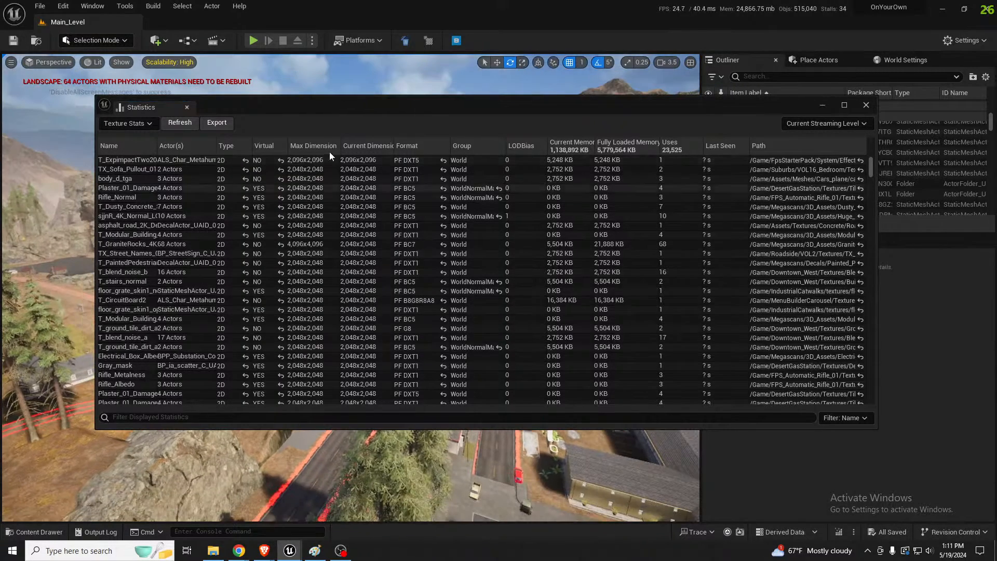
left_click(375, 147)
left_click(374, 145)
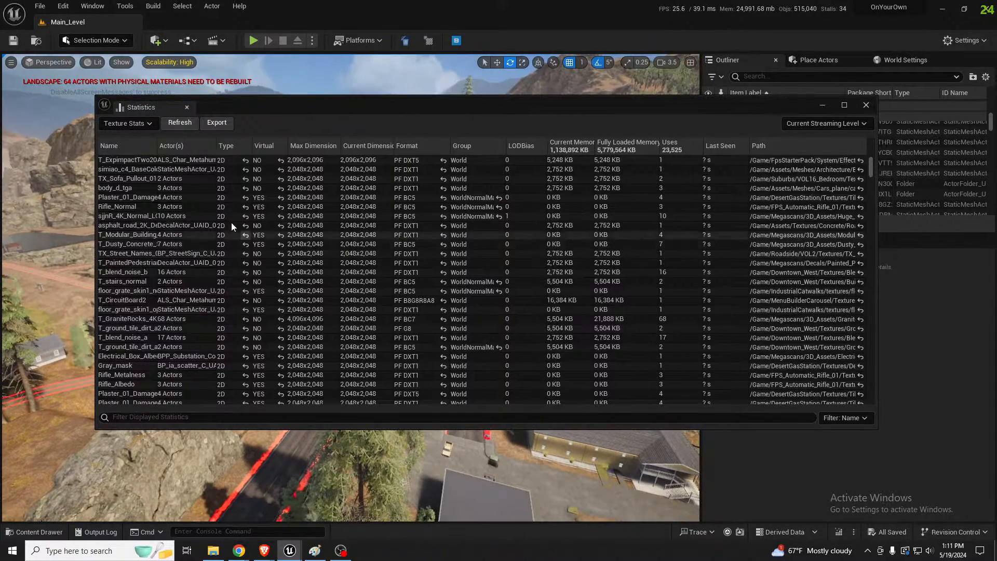
left_click_drag(156, 145, 240, 147)
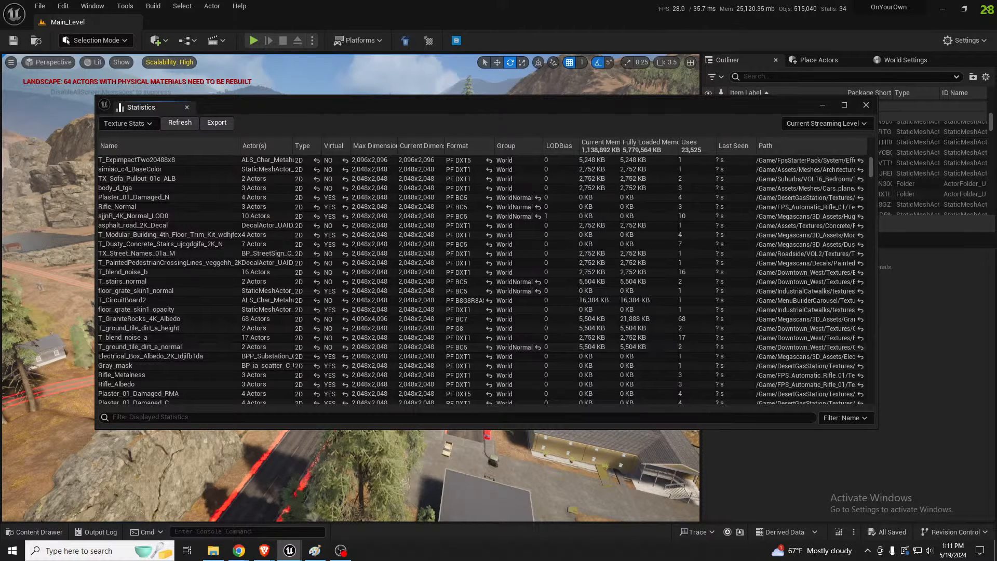
Open the T_ground_tile_dirt_a_normal texture and filter its properties by "maxim" to check its maximum texture size
left_click_drag(0, 104, 214, 104)
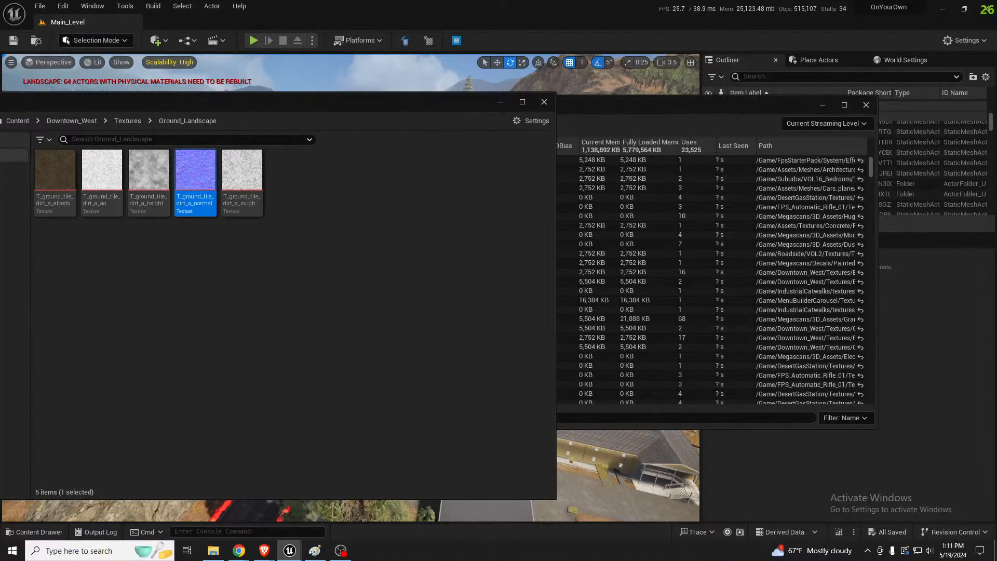
double_click(195, 172)
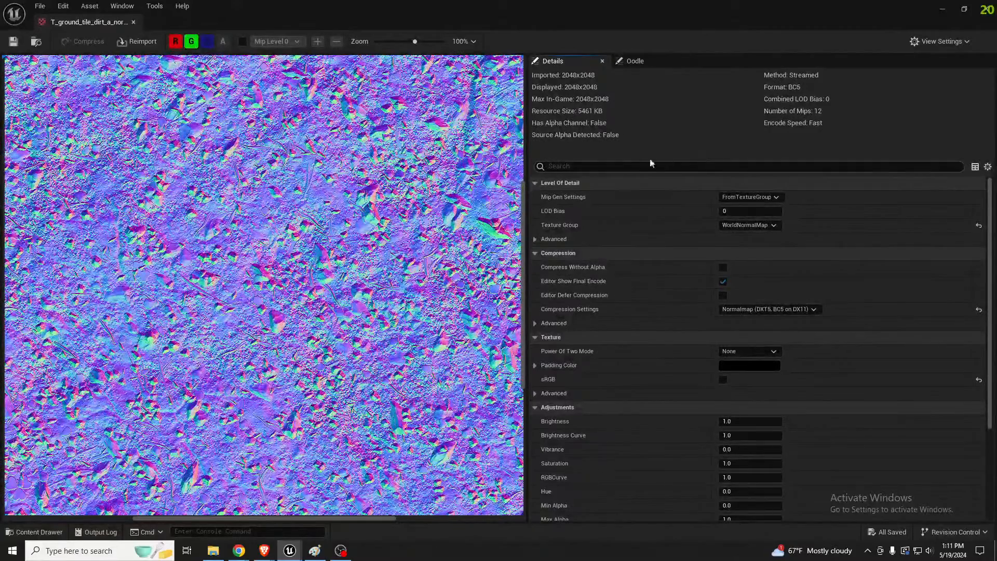
left_click(623, 166)
type("maxim")
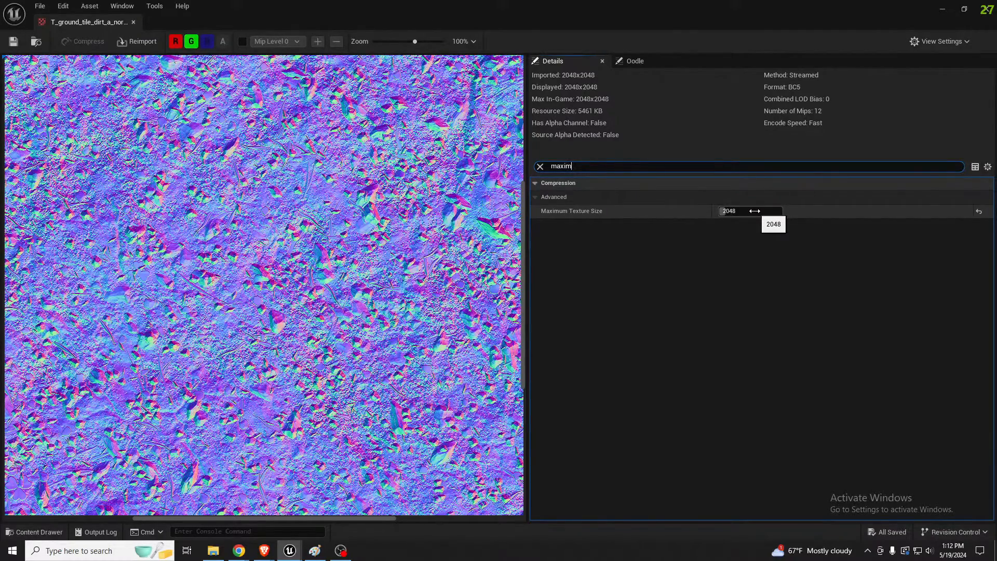
left_click_drag(694, 2, 0, 208)
Return to the texture statistics, sort them by current dimensions, largest first, and examine the list of 2,048x2,048 textures
left_click(601, 108)
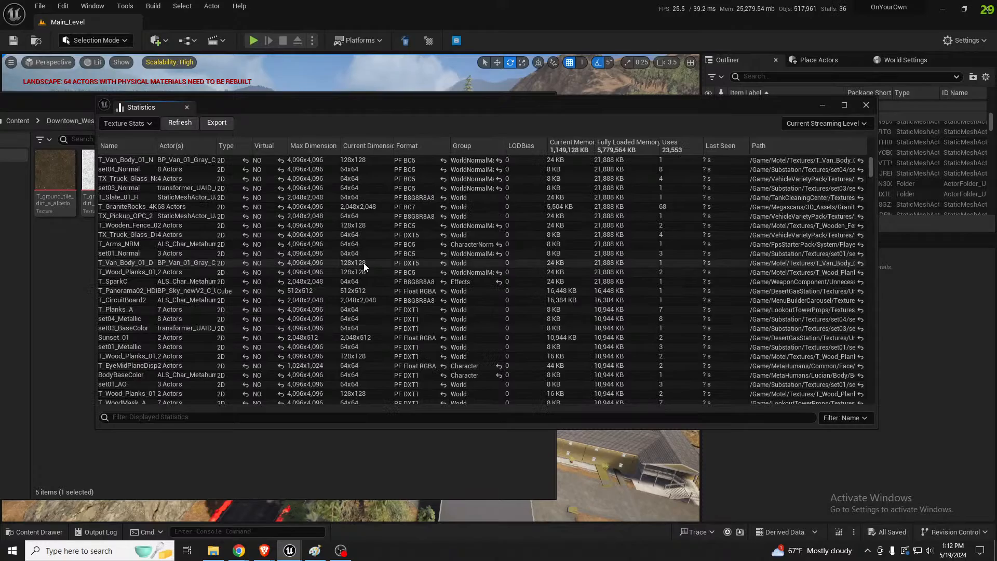
left_click(363, 150)
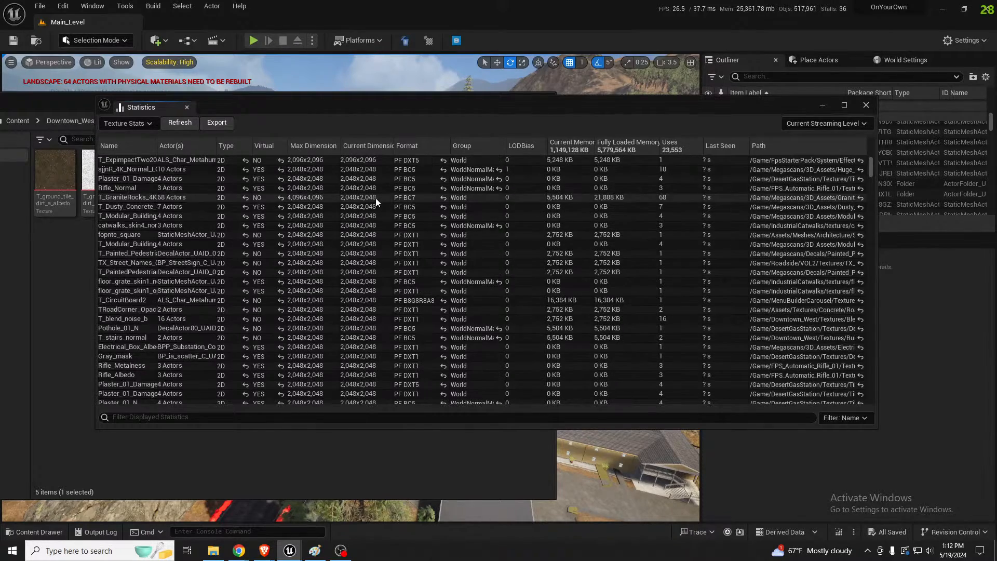
scroll(347, 294, "down", 10)
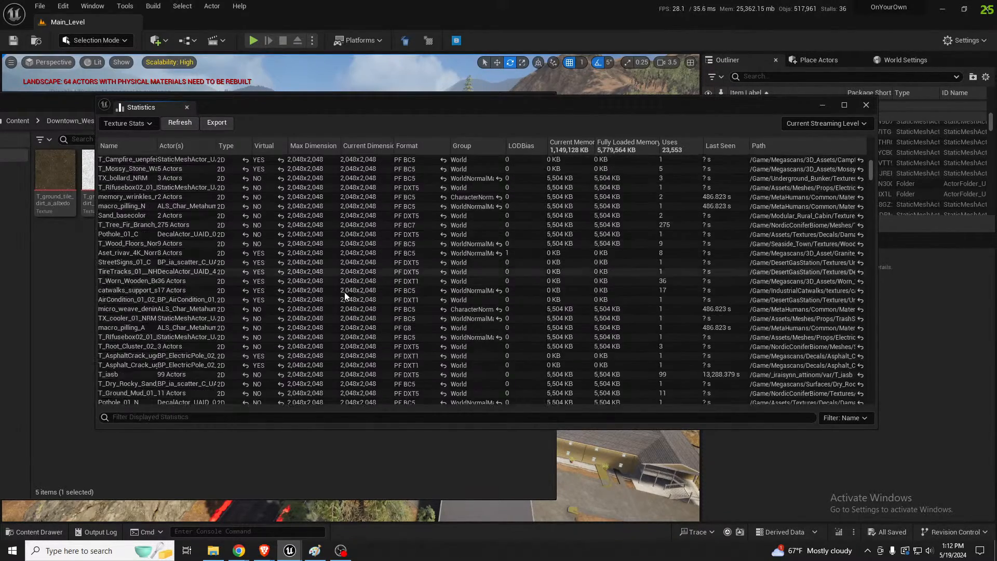
scroll(344, 297, "down", 8)
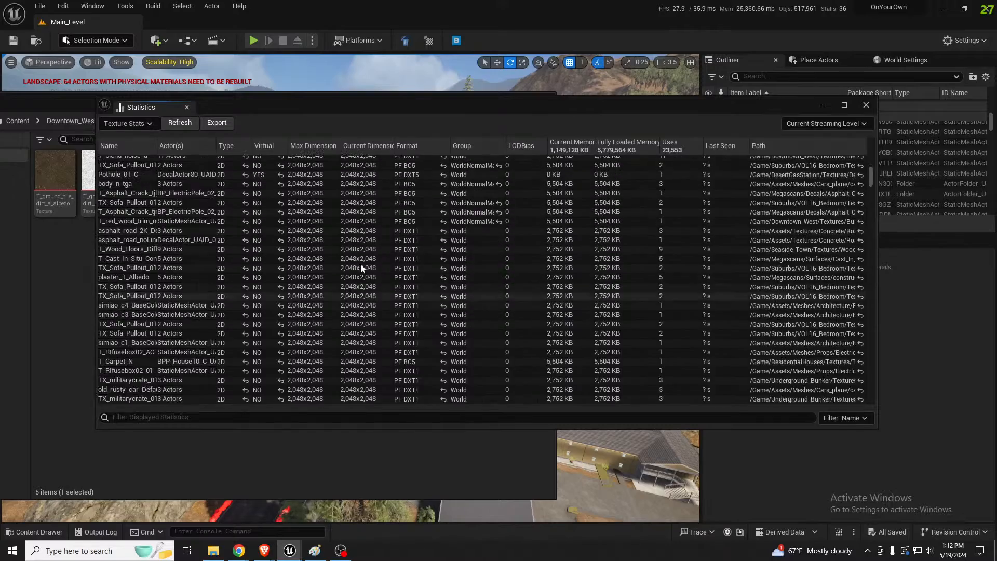
scroll(364, 312, "up", 8)
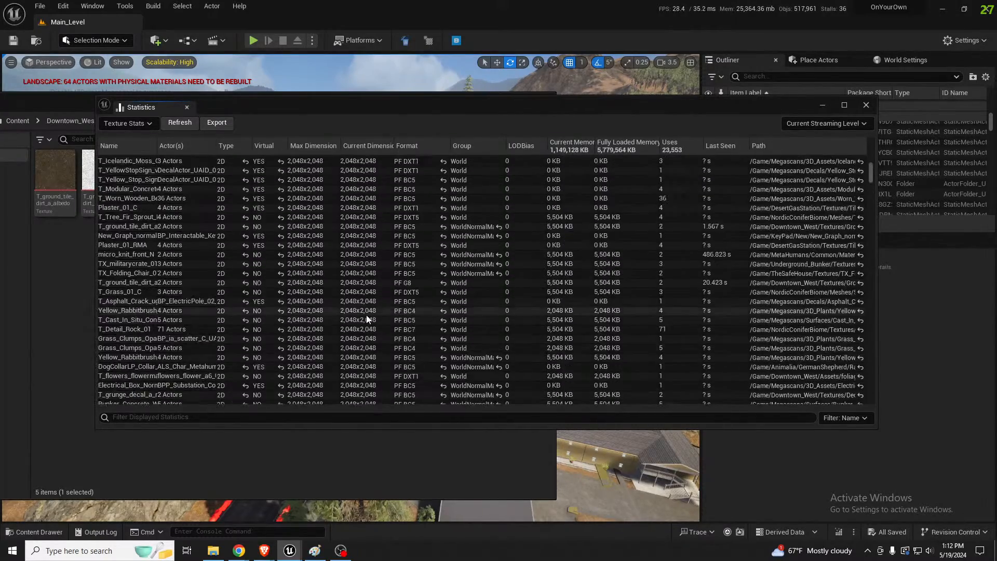
scroll(366, 319, "up", 8)
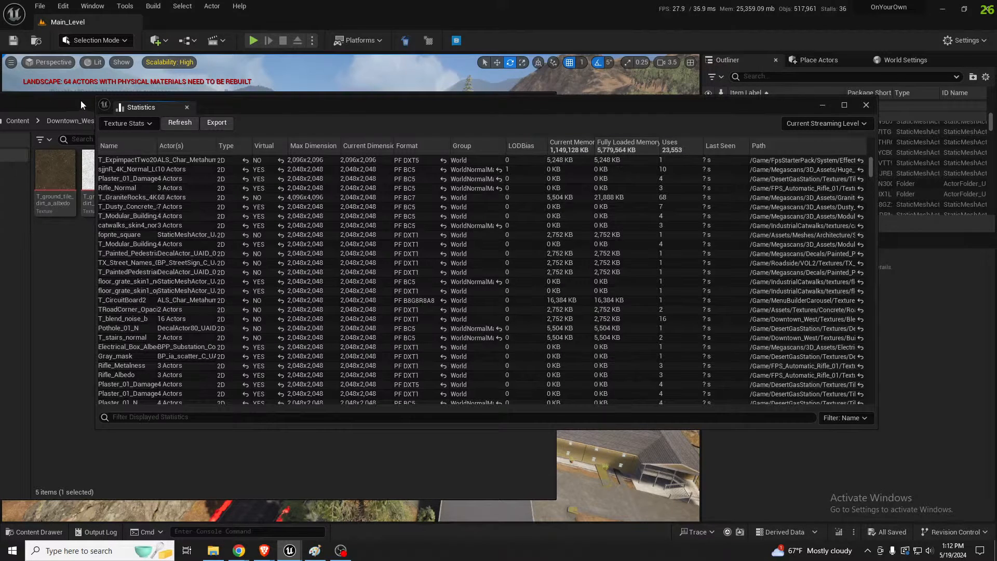
Clear the Content Browser and Statistics windows off the viewport and examine the town's main street up close
left_click_drag(81, 101, 0, 181)
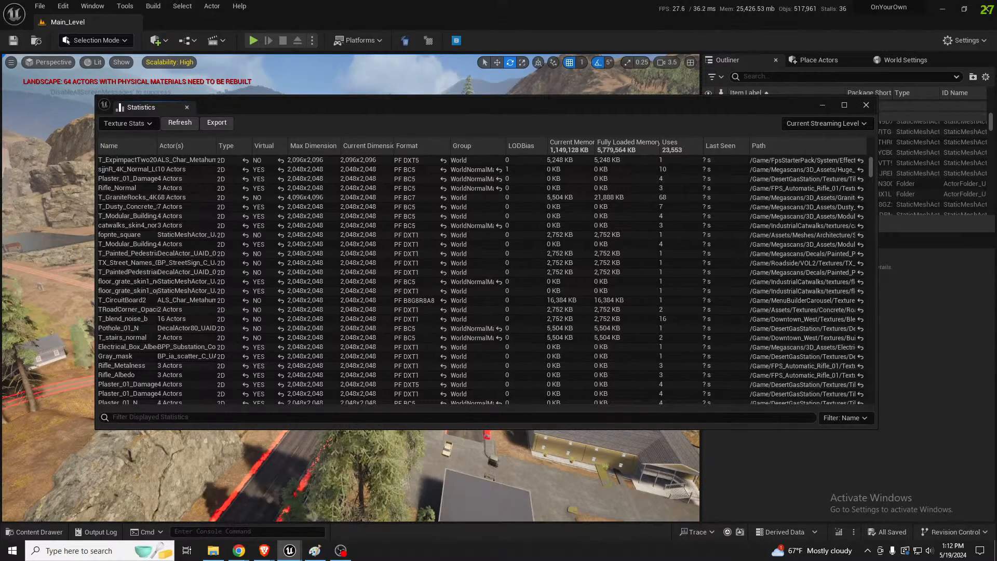
left_click_drag(438, 102, 0, 130)
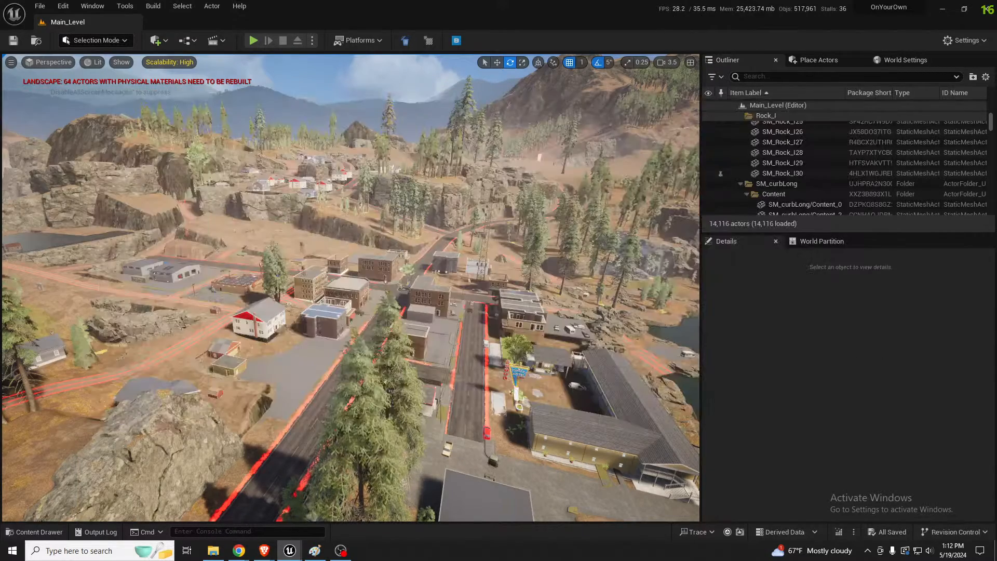
right_click_drag(351, 287, 419, 310)
key("s")
scroll(341, 361, "up", 3)
key("w")
key("w")
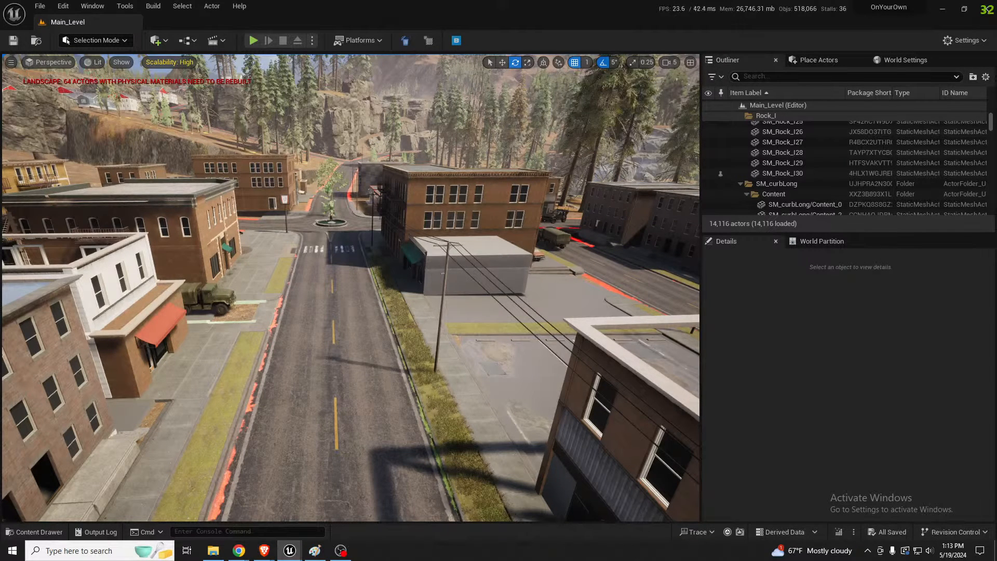
Bring back the Statistics window, sort by current dimensions with the largest first, and widen the Name column
left_click_drag(0, 165, 515, 164)
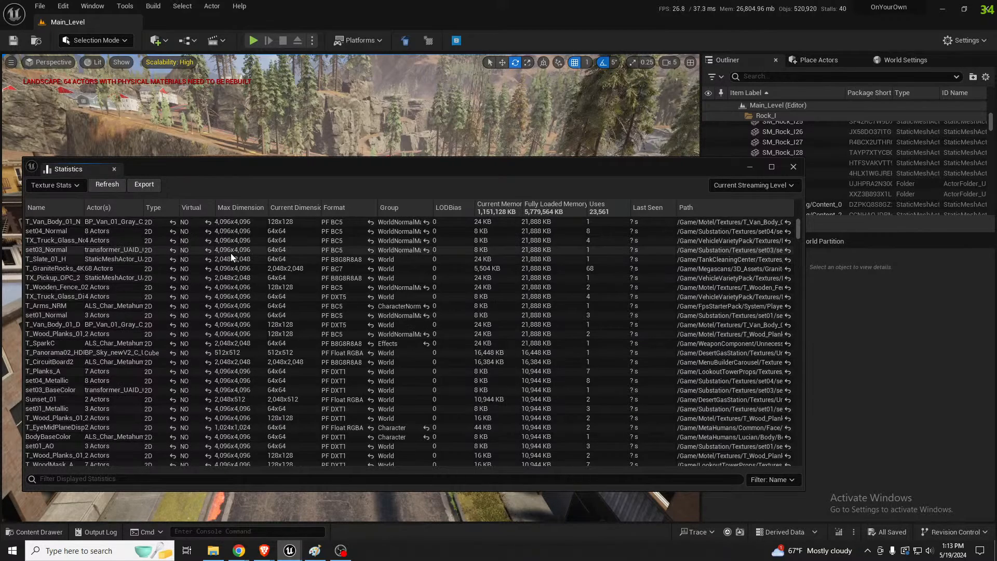
left_click(296, 211)
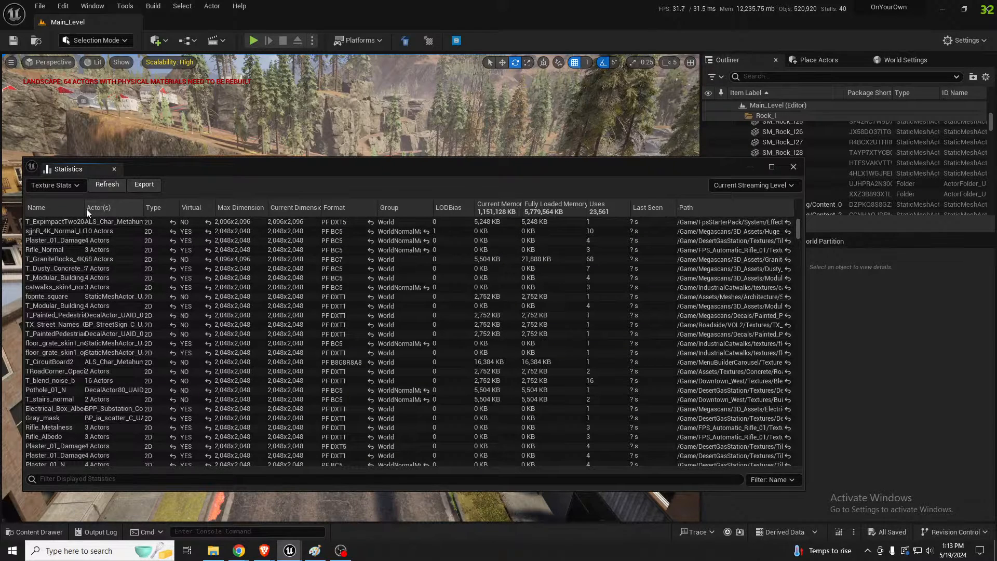
left_click_drag(85, 209, 149, 217)
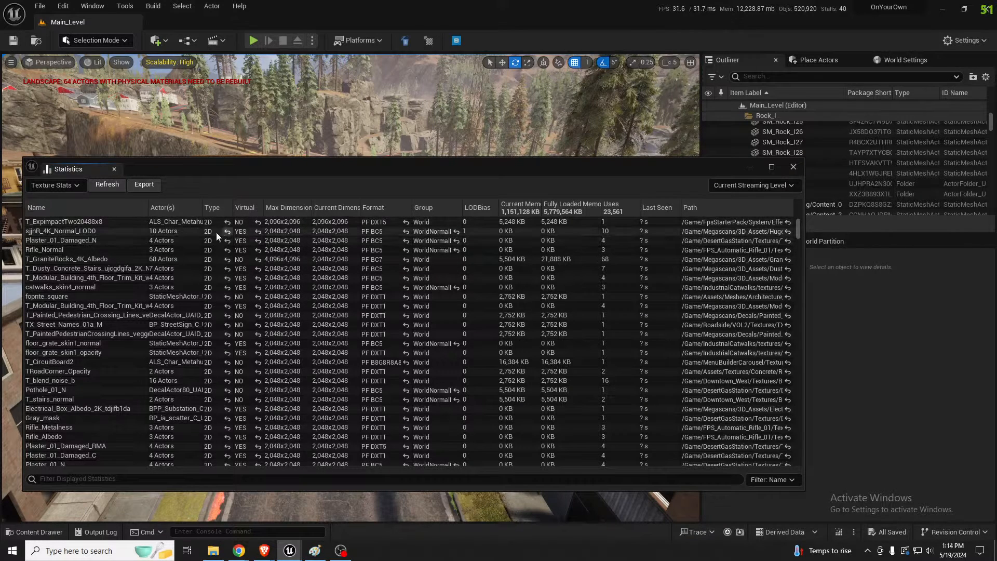
Sort the texture statistics by name and by format in descending order, and examine the textures grouped by format
left_click(64, 206)
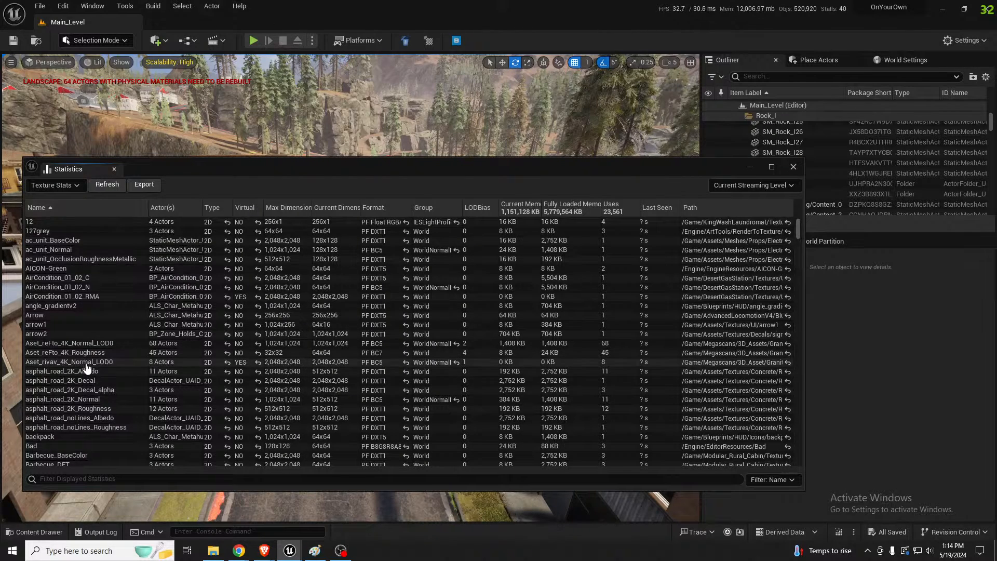
left_click(85, 208)
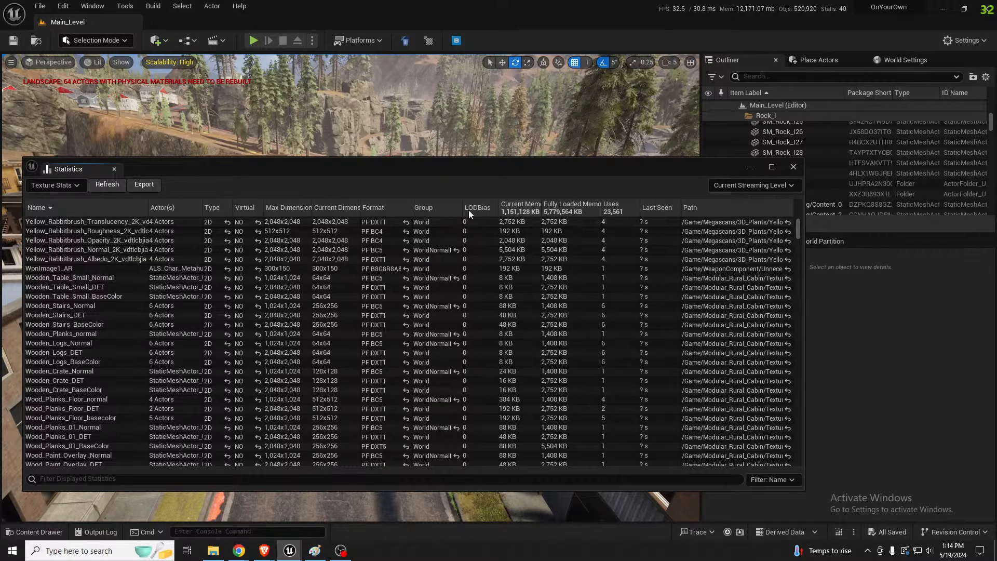
left_click(385, 210)
left_click(388, 208)
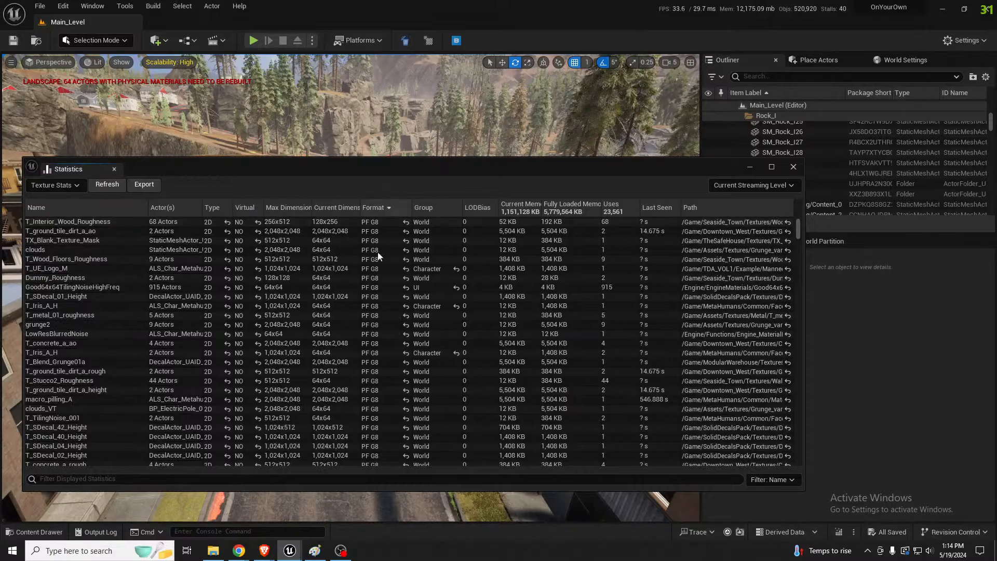
scroll(388, 341, "down", 15)
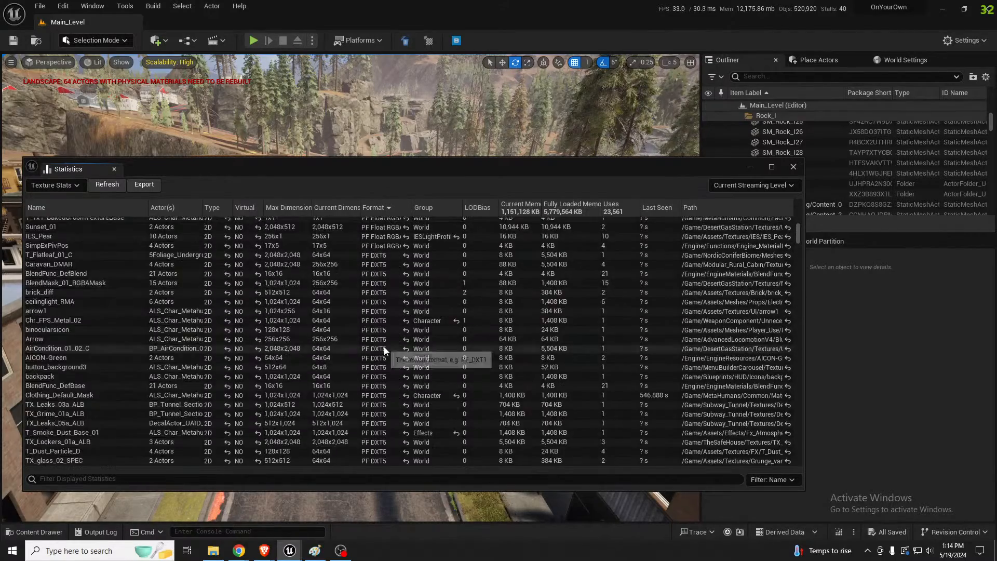
scroll(384, 350, "down", 15)
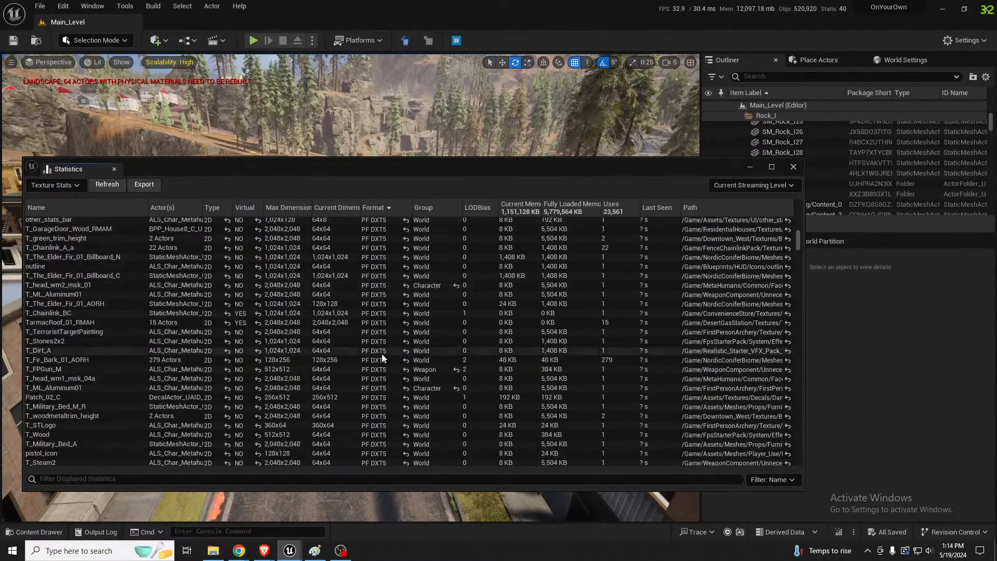
scroll(383, 357, "down", 4)
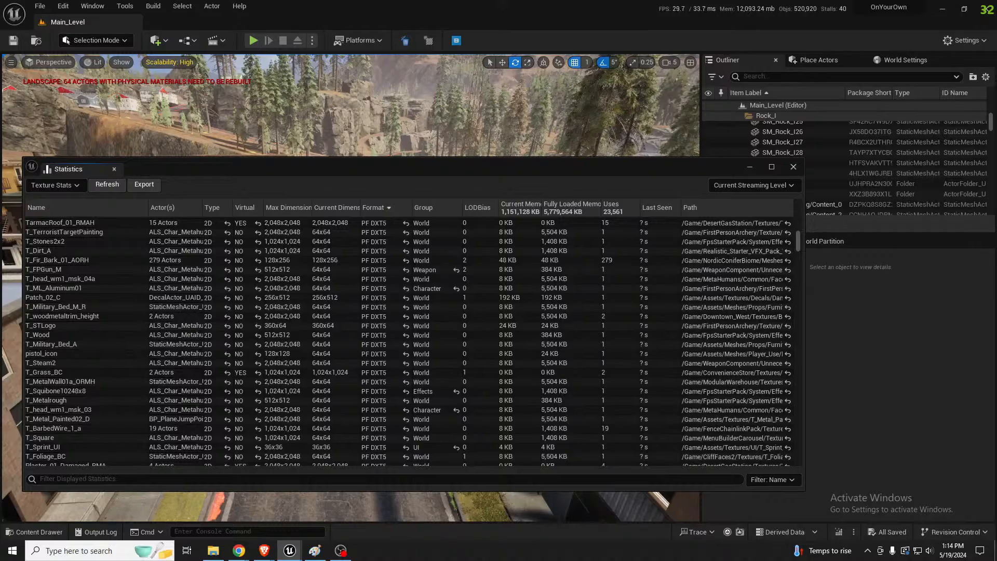
Enlarge the texture editor to examine the ground dirt normal map's details, and return to the texture statistics
left_click_drag(0, 142, 67, 142)
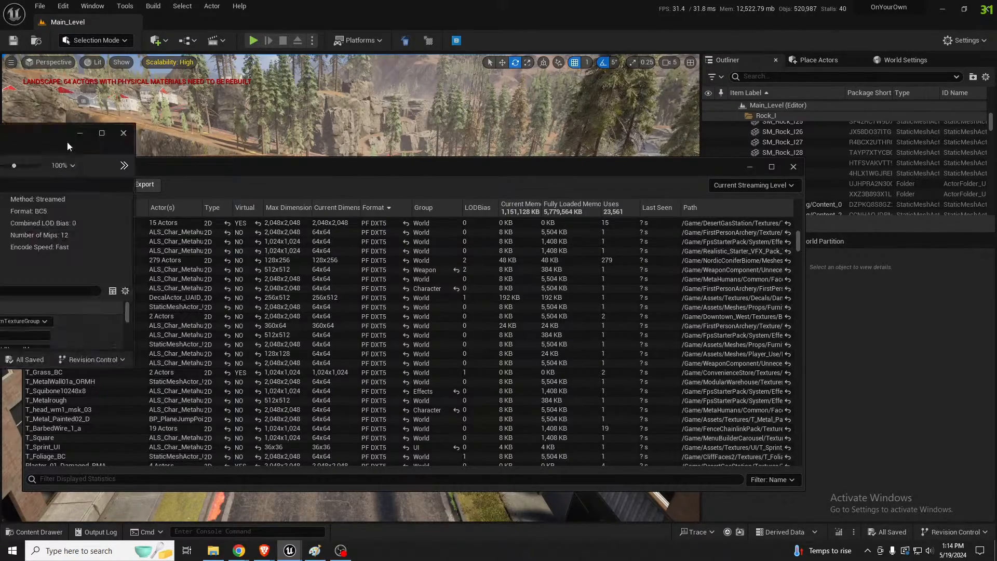
double_click(67, 141)
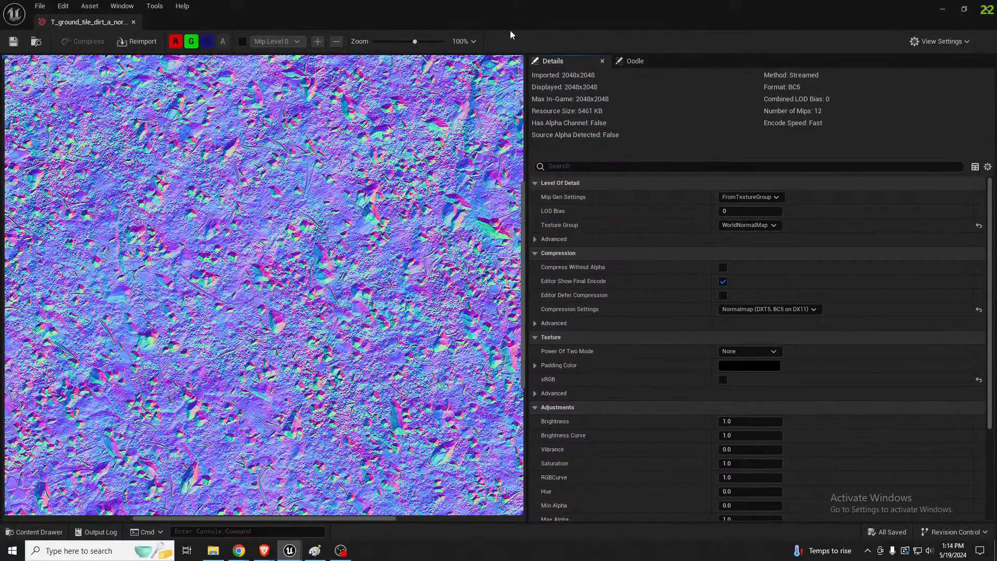
left_click_drag(511, 27, 0, 152)
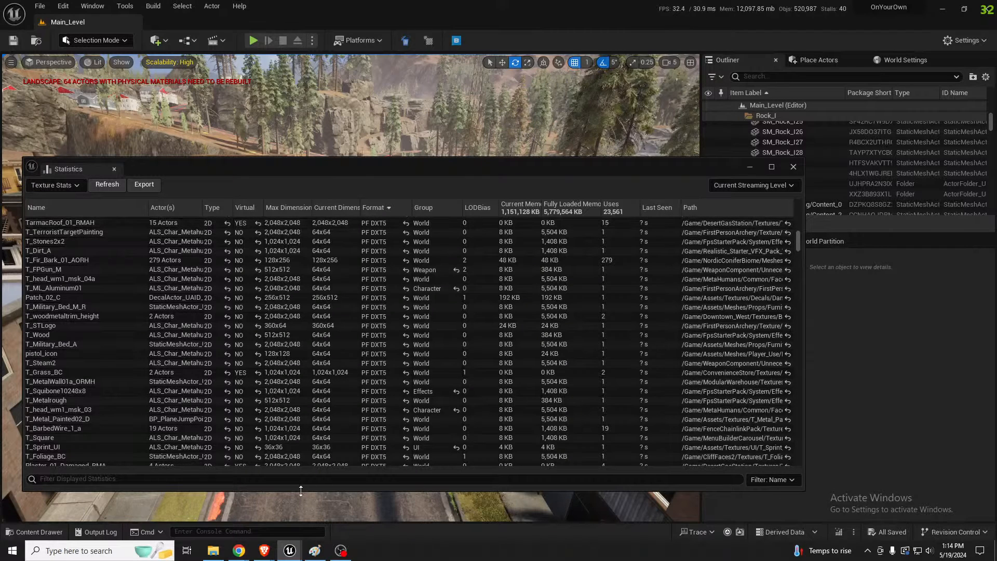
Try filtering the texture statistics by "group" and clear the filter
left_click(112, 479)
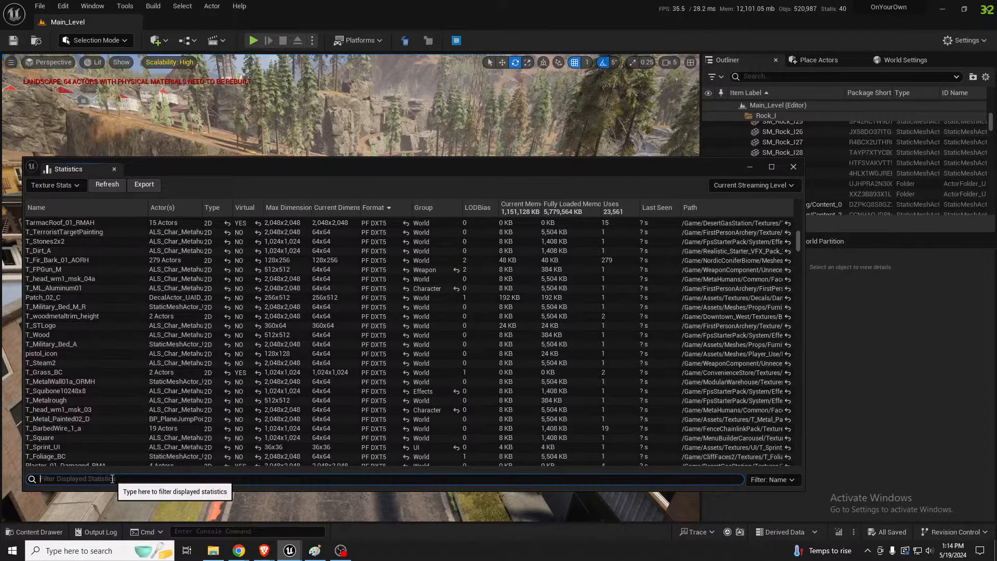
type("group")
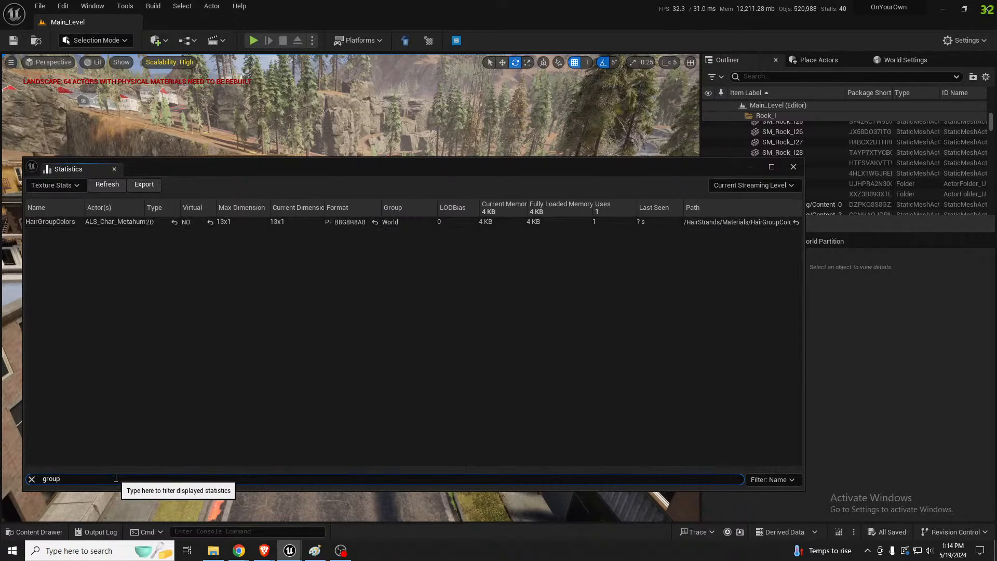
key("BackSpace")
key("BackSpace")
key("BackSpace")
key("BackSpace")
key("BackSpace")
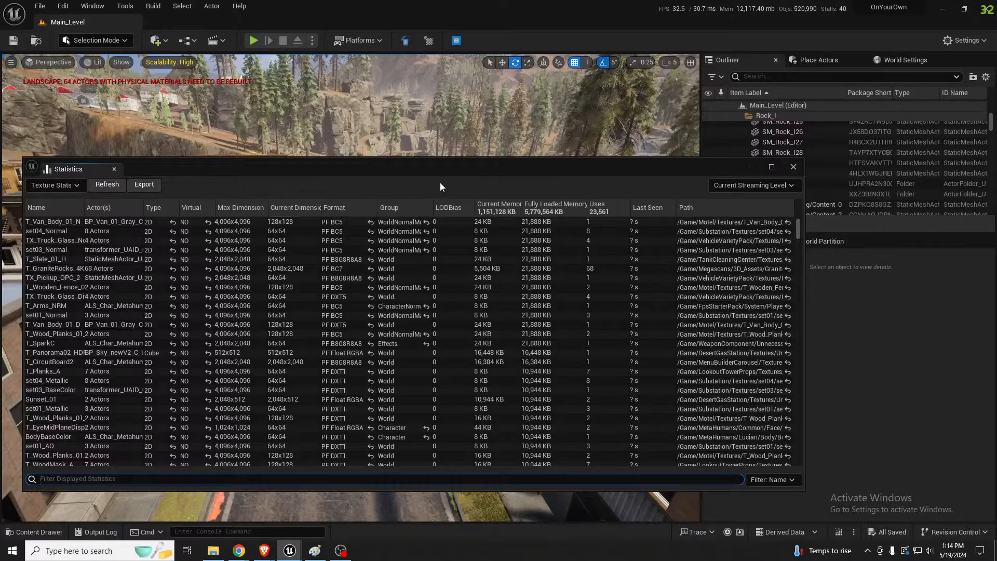
Sort the texture statistics by group, widen the Group and Name columns, and examine the Character, Terrain_Weightmap and World textures
left_click(408, 208)
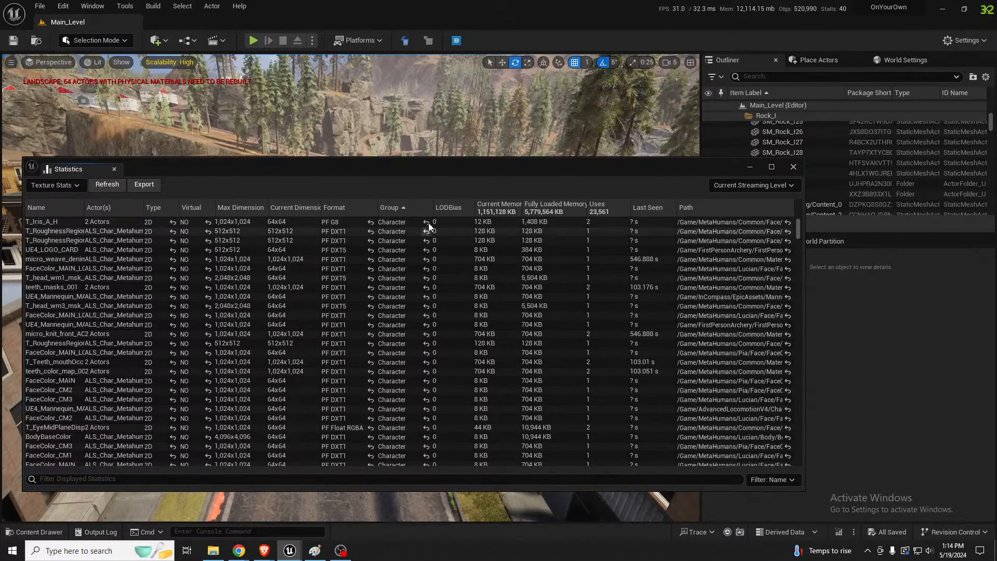
scroll(429, 322, "down", 5)
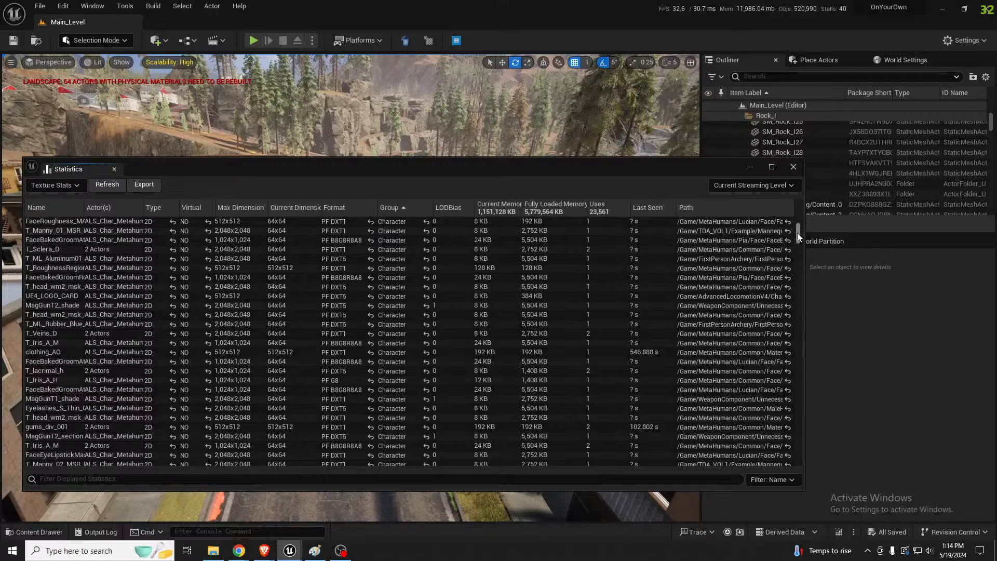
left_click_drag(797, 233, 799, 251)
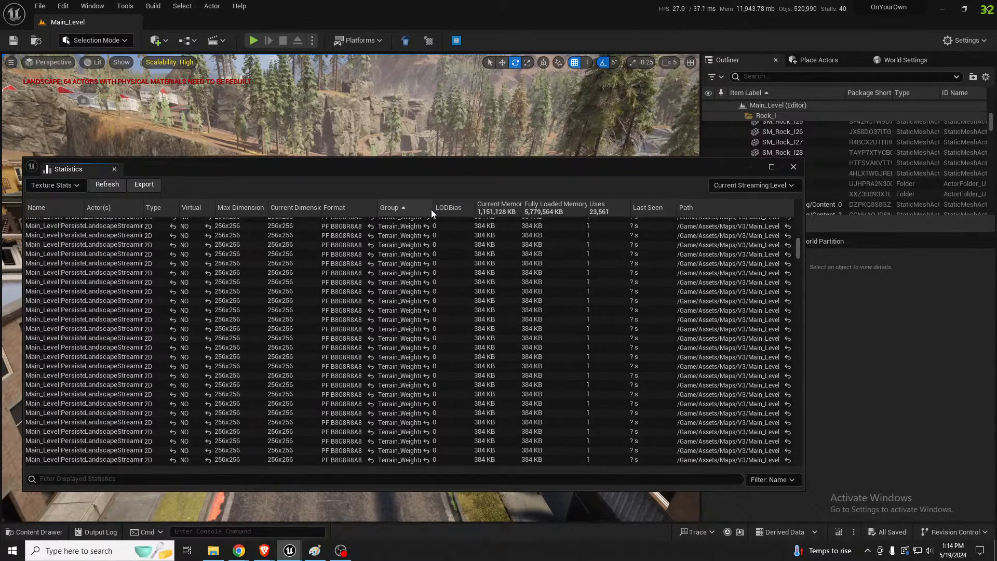
left_click_drag(434, 207, 483, 207)
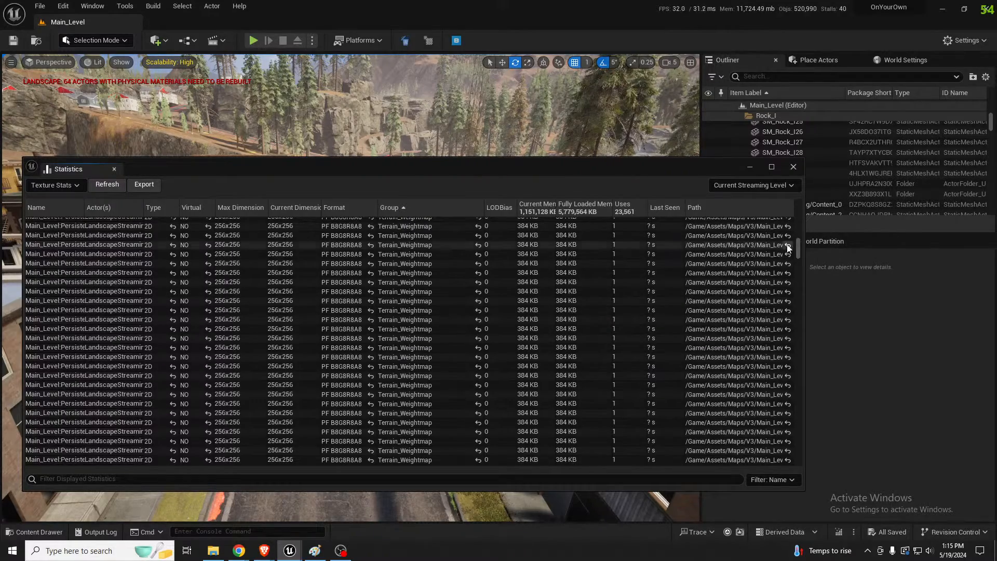
left_click_drag(799, 250, 798, 343)
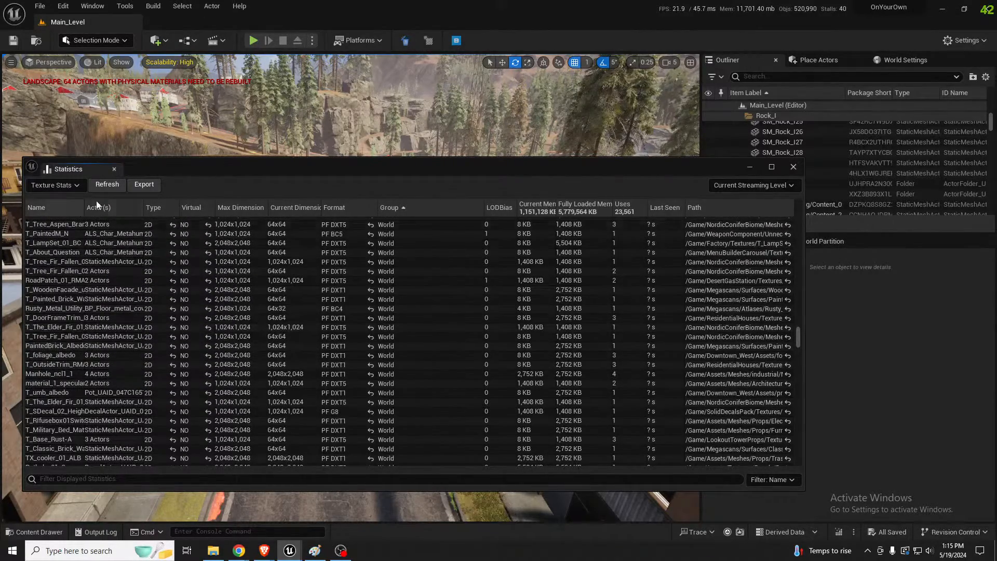
left_click_drag(87, 207, 123, 207)
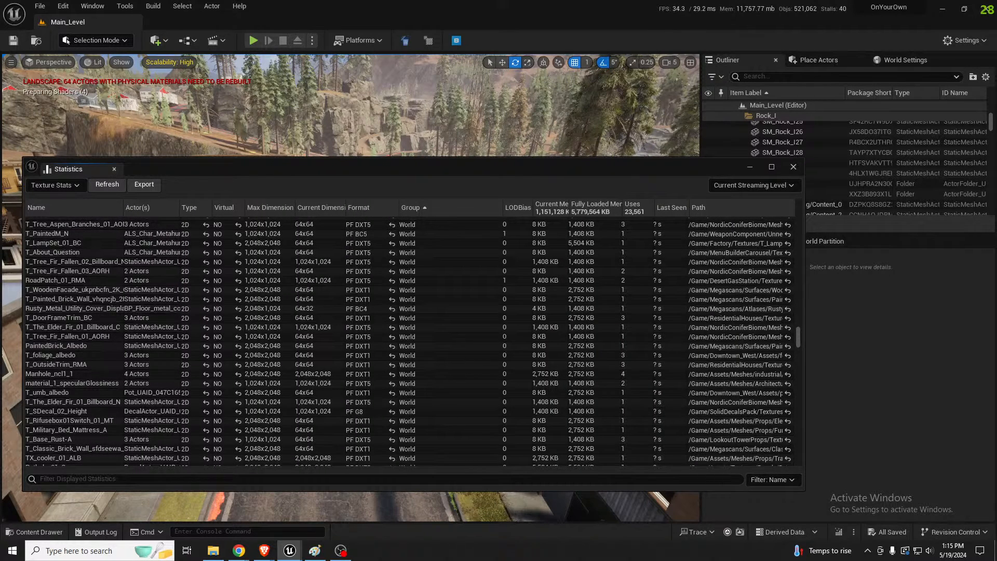
Open the T_PaintedM_N texture from the statistics, examine its LOD bias and compression settings, and return to the list
double_click(48, 234)
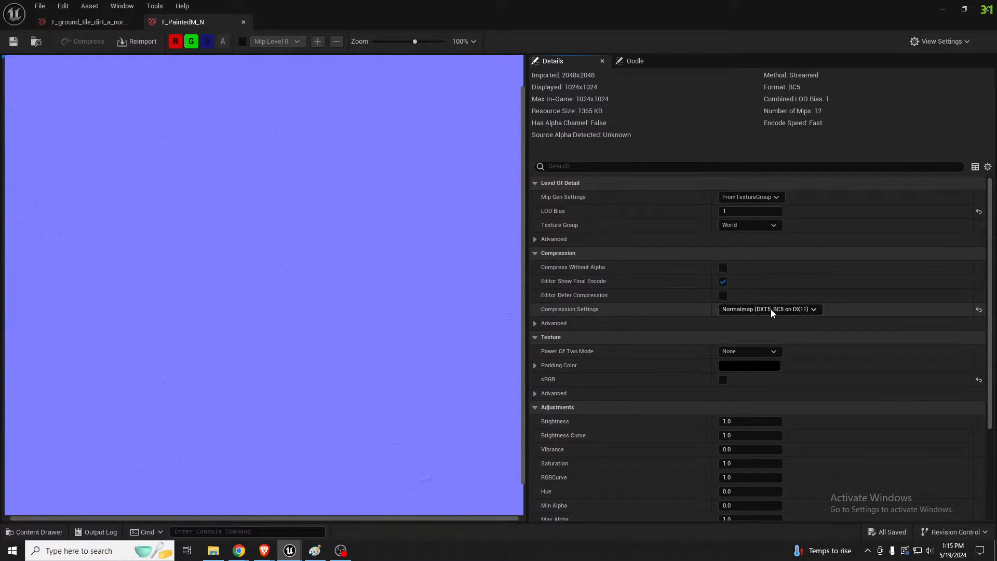
double_click(548, 10)
left_click_drag(561, 14, 322, 560)
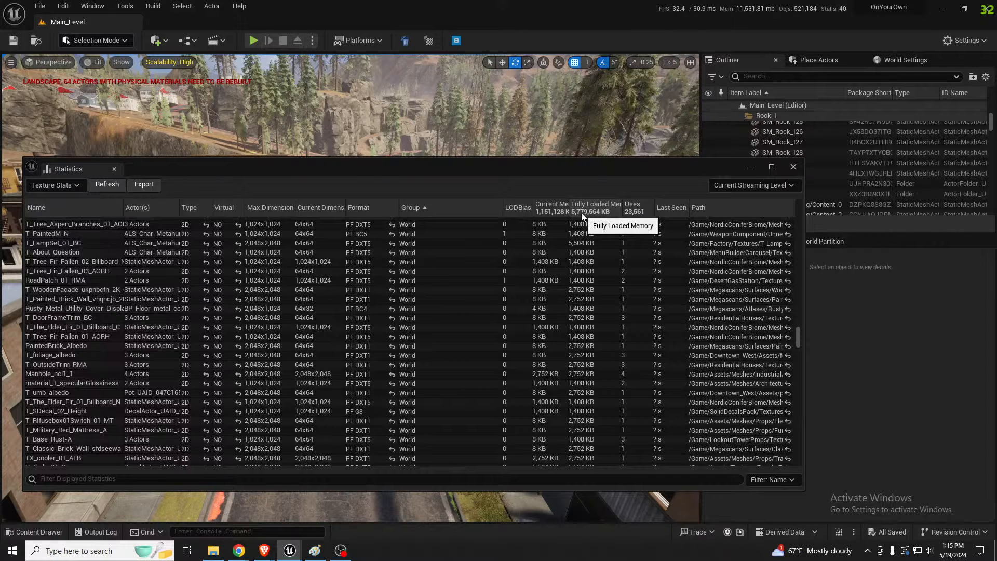
Narrow the Group column and widen the Fully Loaded Memory and Last Seen columns in the texture statistics
left_click_drag(503, 207, 453, 208)
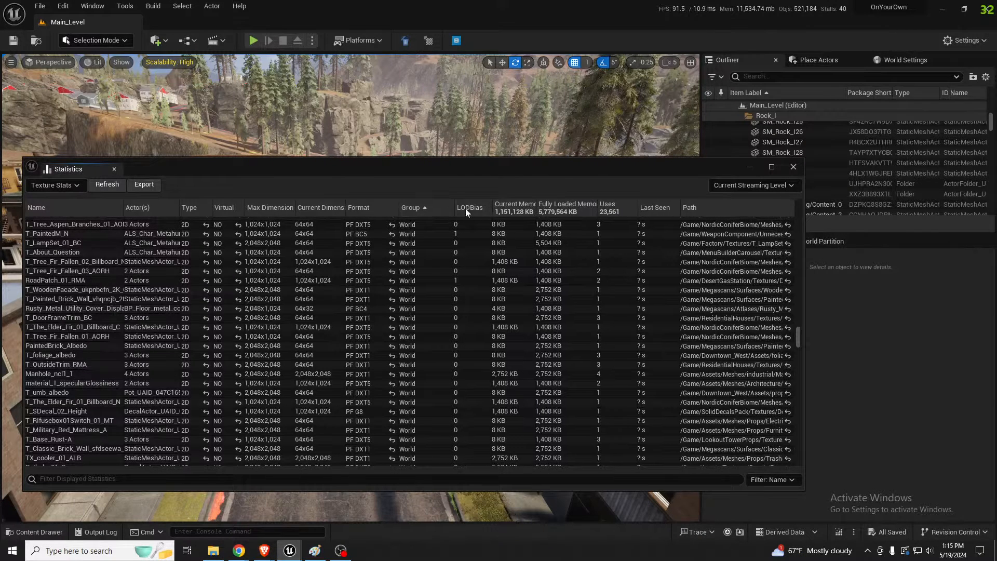
left_click_drag(601, 204, 617, 206)
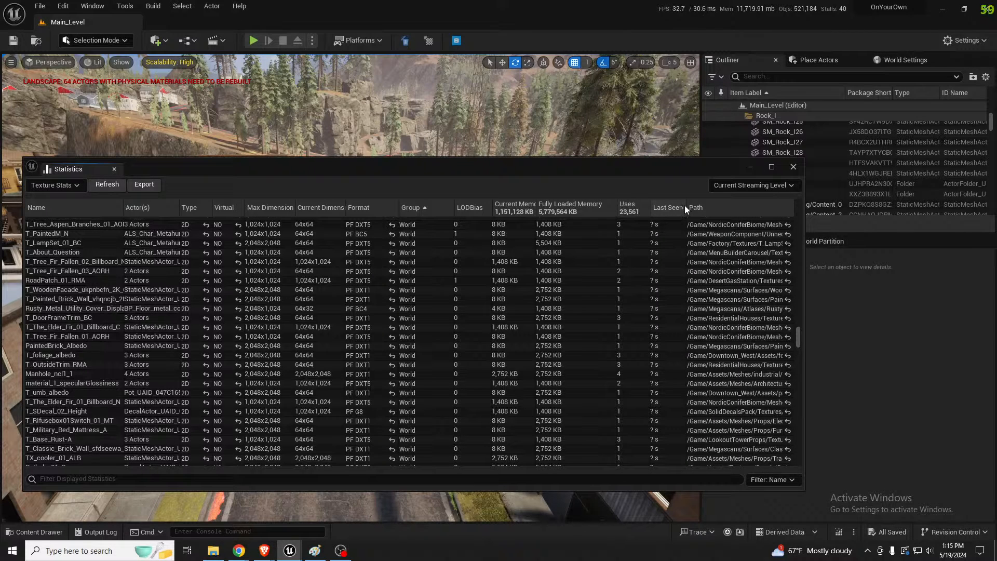
left_click_drag(686, 205, 722, 205)
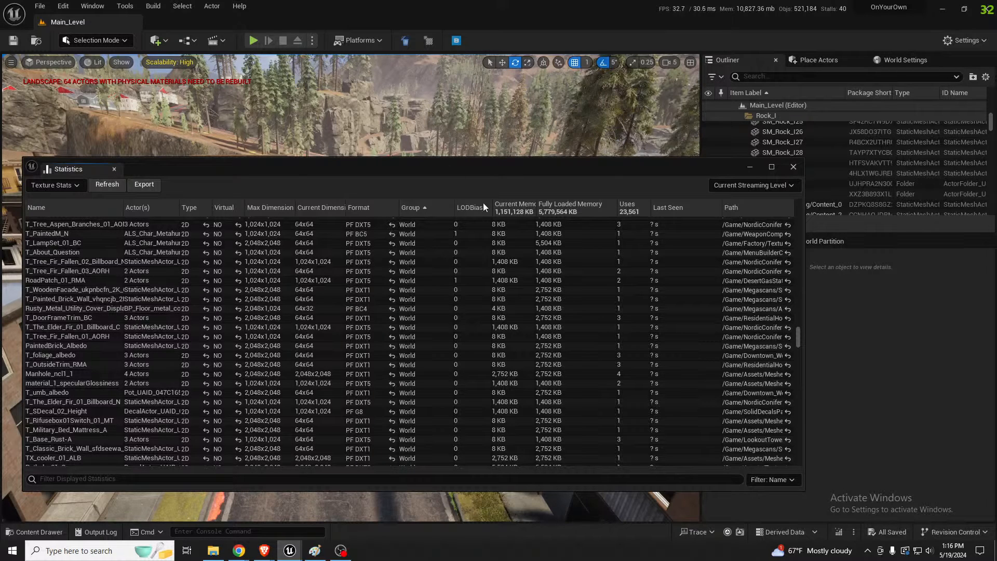
Clear the Statistics window off the viewport and fly from the town into the underground room with the drain pipe
left_click_drag(612, 171, 638, 191)
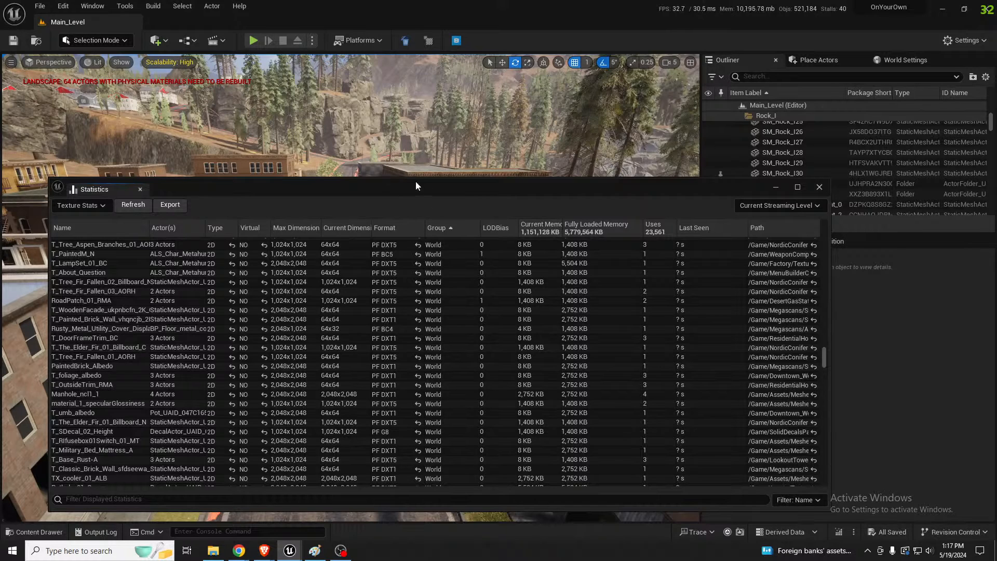
right_click_drag(435, 158, 416, 192)
key("w")
left_click_drag(439, 183, 0, 215)
right_click_drag(166, 222, 207, 177)
key("w")
scroll(177, 166, "down", 3)
key("w")
scroll(177, 161, "down", 2)
key("s")
key("s")
key("a")
mouse_move(262, 212)
right_mouse_down()
mouse_move(281, 210)
mouse_move(261, 211)
right_mouse_up()
scroll(261, 212, "down", 2)
key("w")
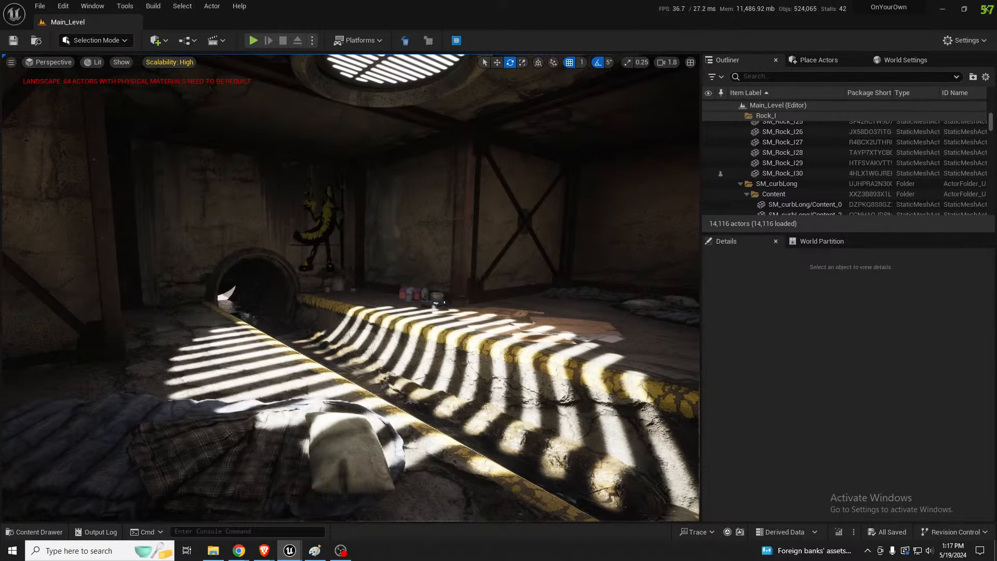
Bring back the Statistics window, play the level in the editor, and check the current and fully loaded texture memory
left_click_drag(0, 173, 21, 175)
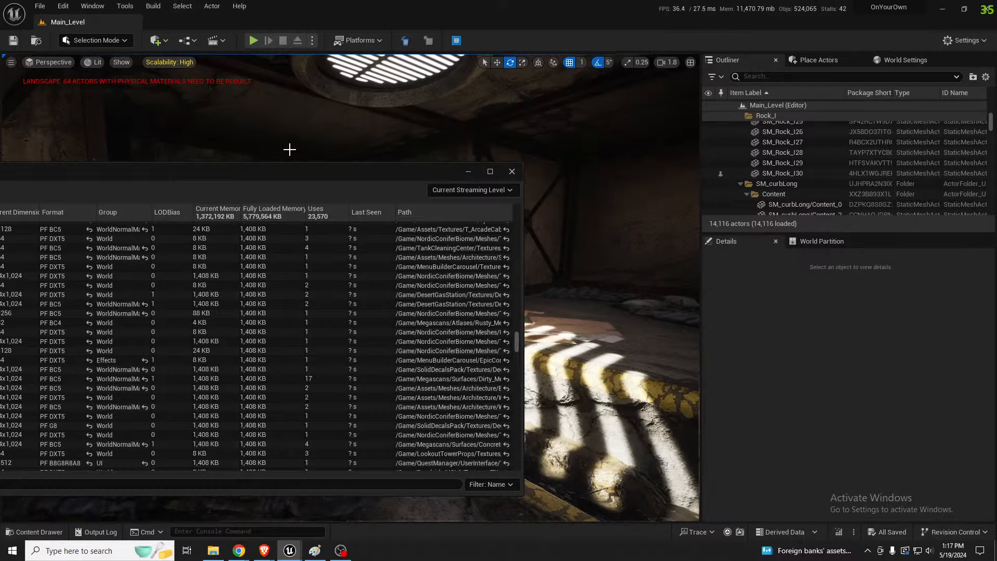
right_click_drag(299, 147, 329, 144)
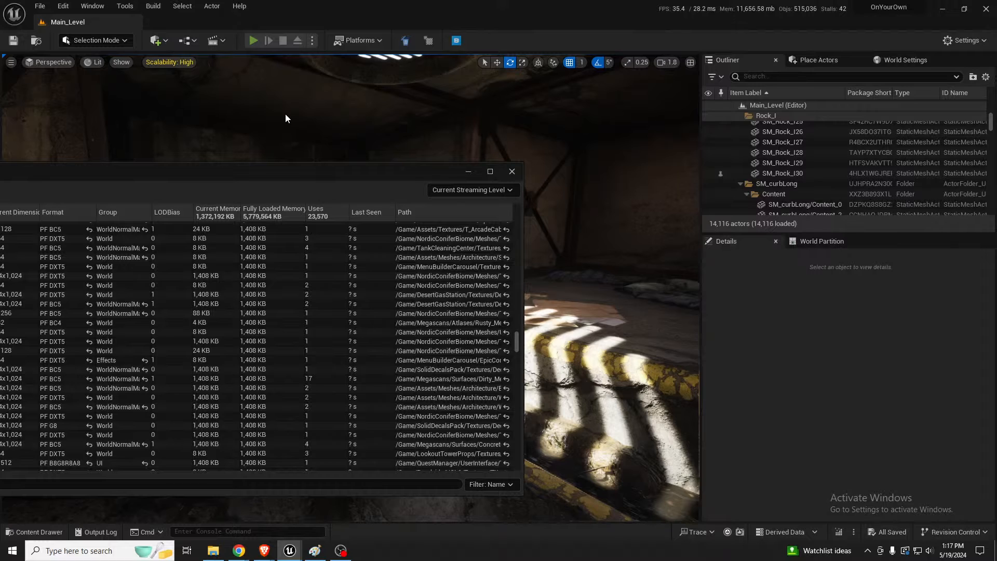
key("alt+p")
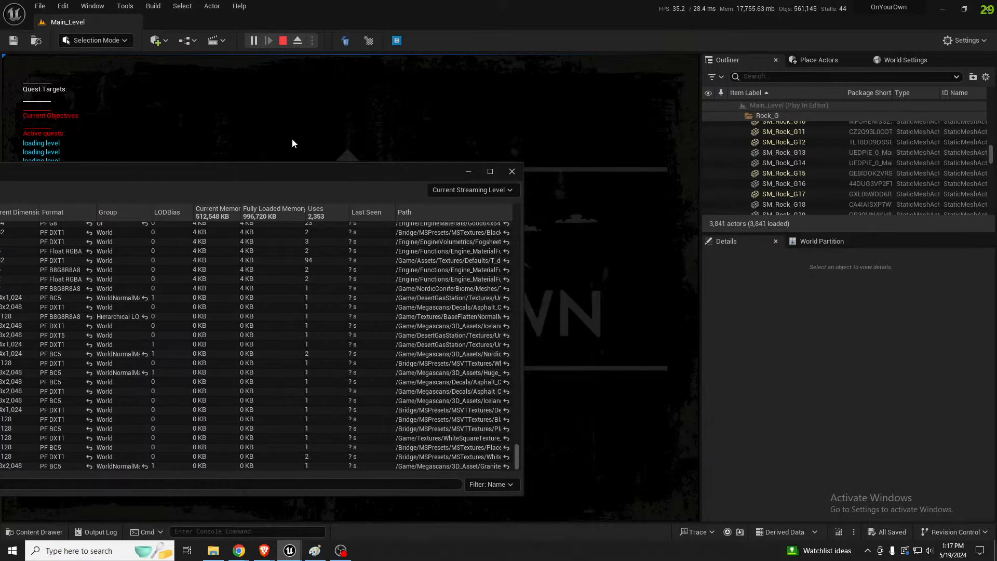
key("XF86AudioLowerVolume")
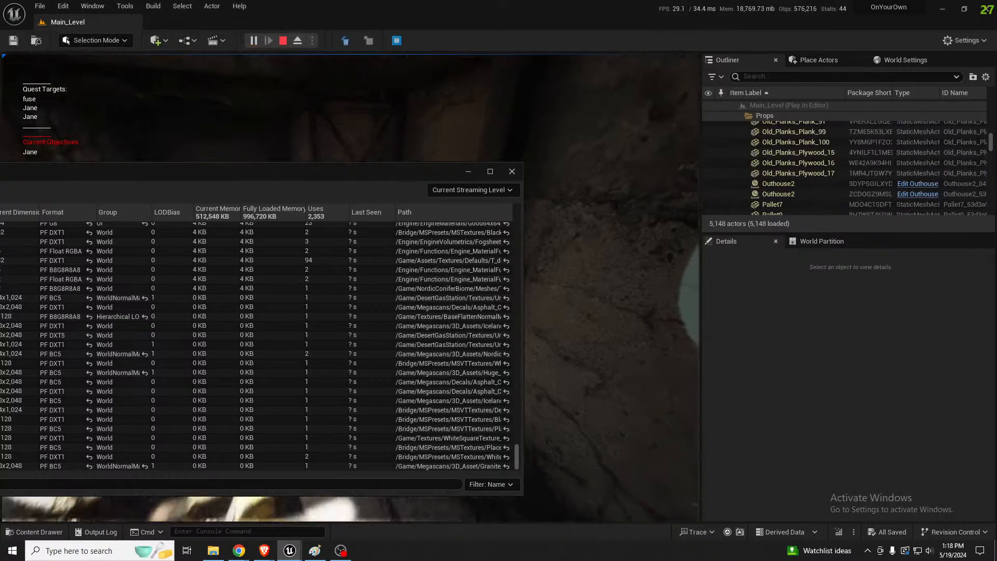
key("shift+F1")
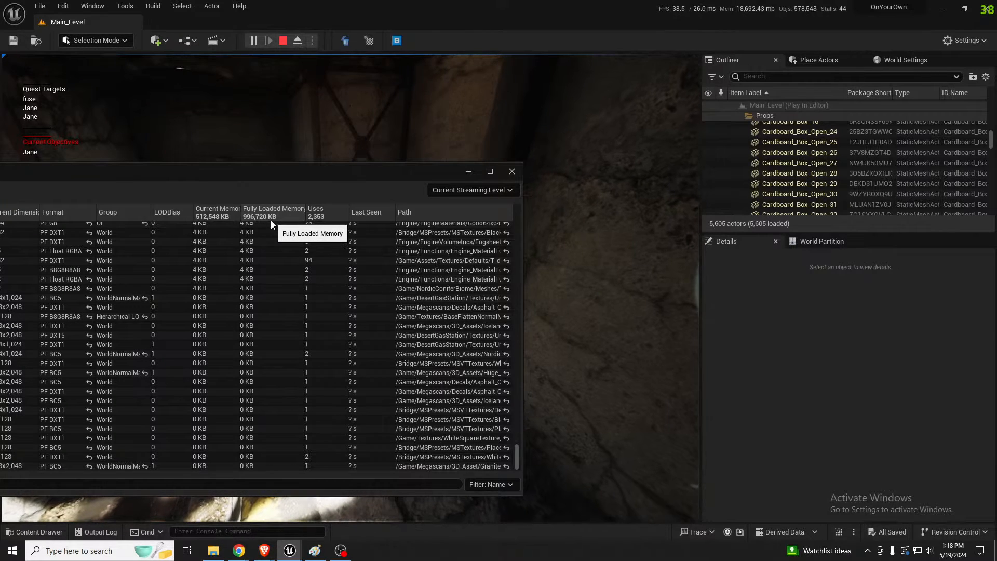
left_click(235, 142)
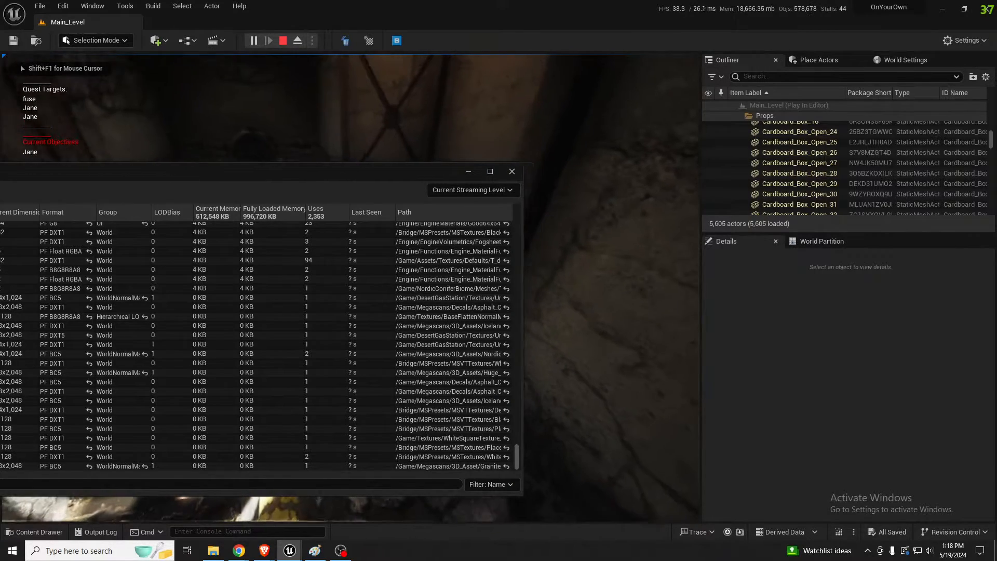
Look around the underground room in play, recheck the refreshed texture memory totals, and stop the play session
key("alt+Tab")
left_click(223, 162)
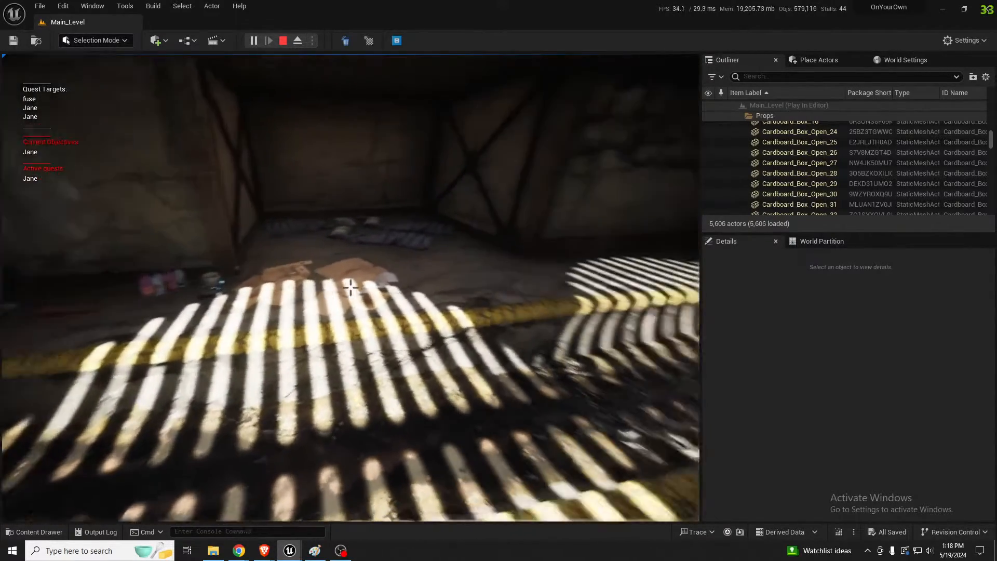
key("shift+F1")
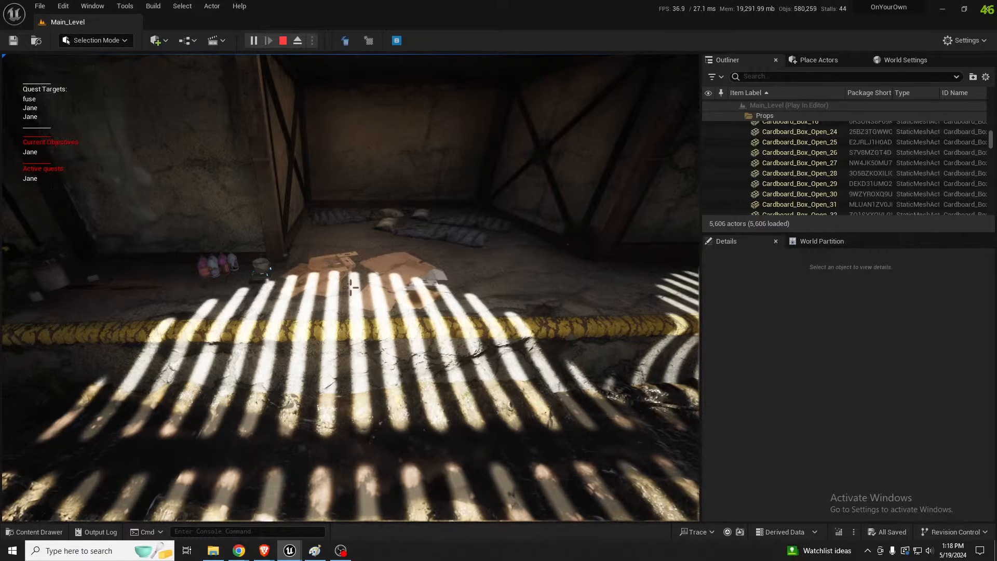
left_click_drag(0, 223, 335, 227)
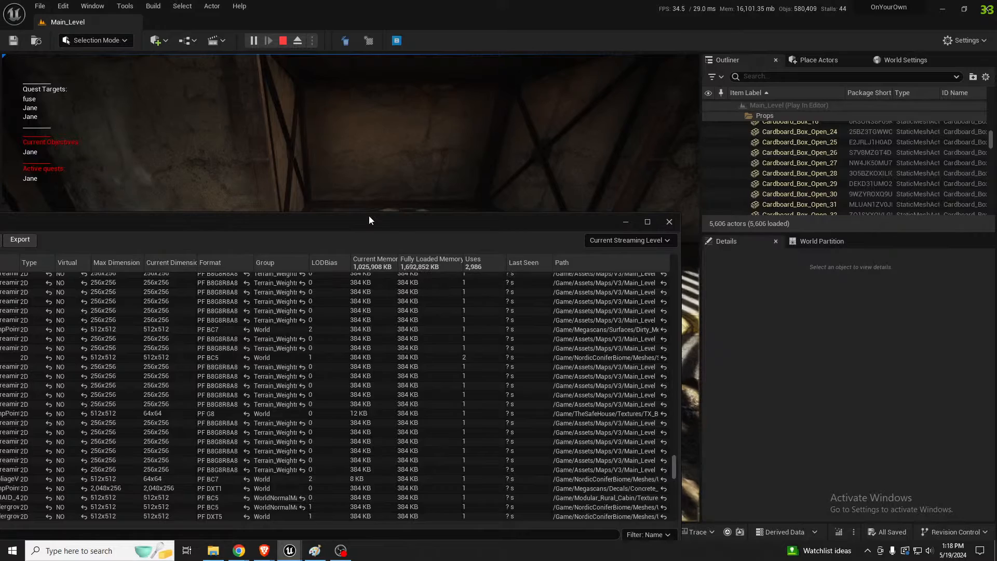
left_click(354, 200)
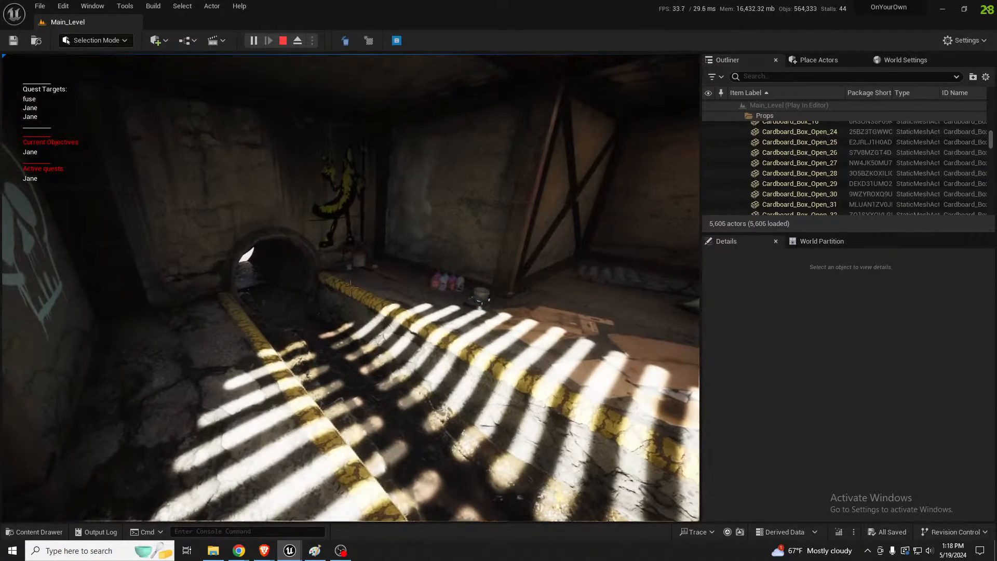
key("shift+F1")
key("Escape")
scroll(372, 282, "up", 3)
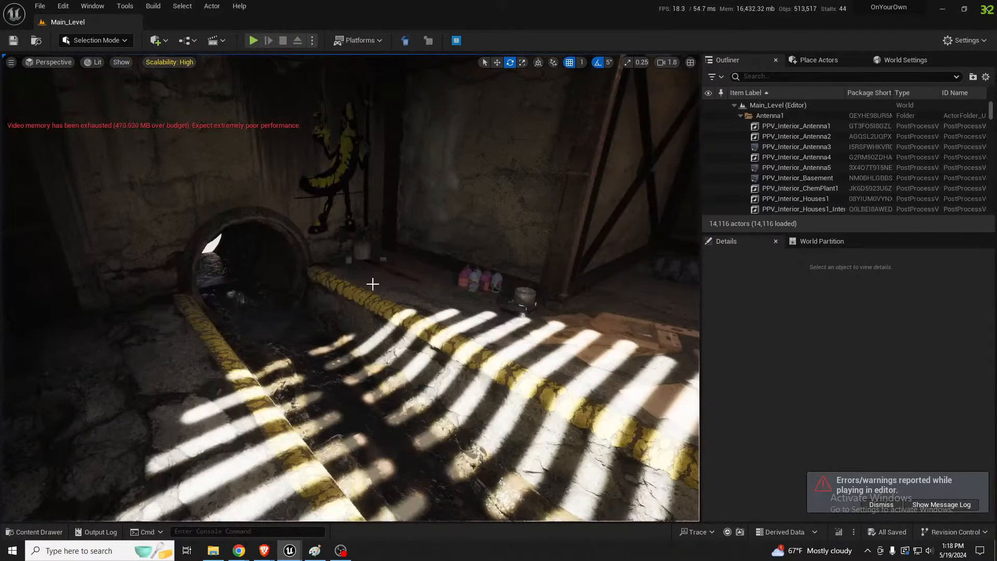
Fly out to the yard beside the brick building, refresh the texture statistics to compare memory, and clear the window off the viewport
right_click_drag(372, 283, 358, 296)
key("s")
mouse_move(120, 133)
right_mouse_down()
mouse_move(123, 161)
mouse_move(121, 133)
right_mouse_up()
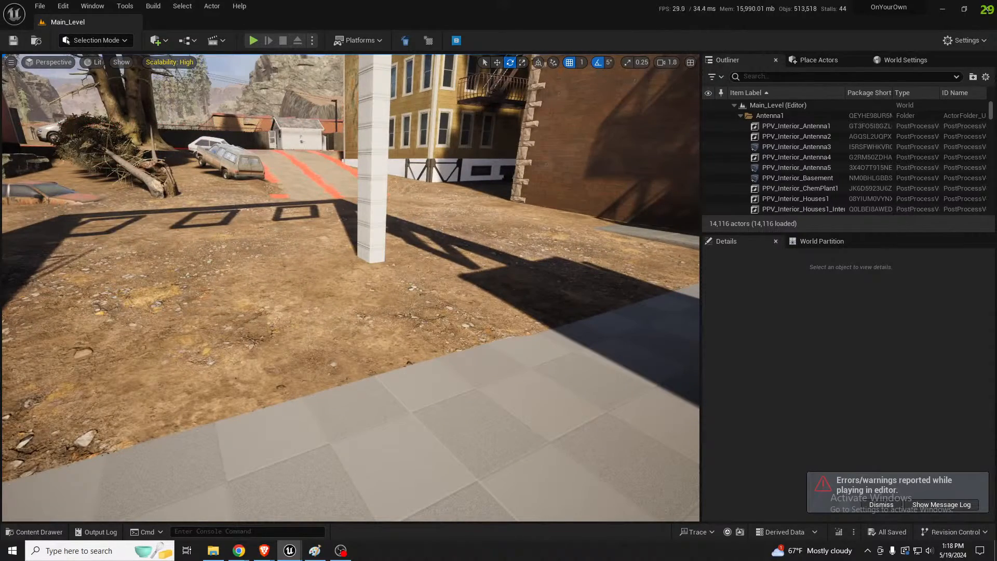
left_click_drag(0, 240, 521, 278)
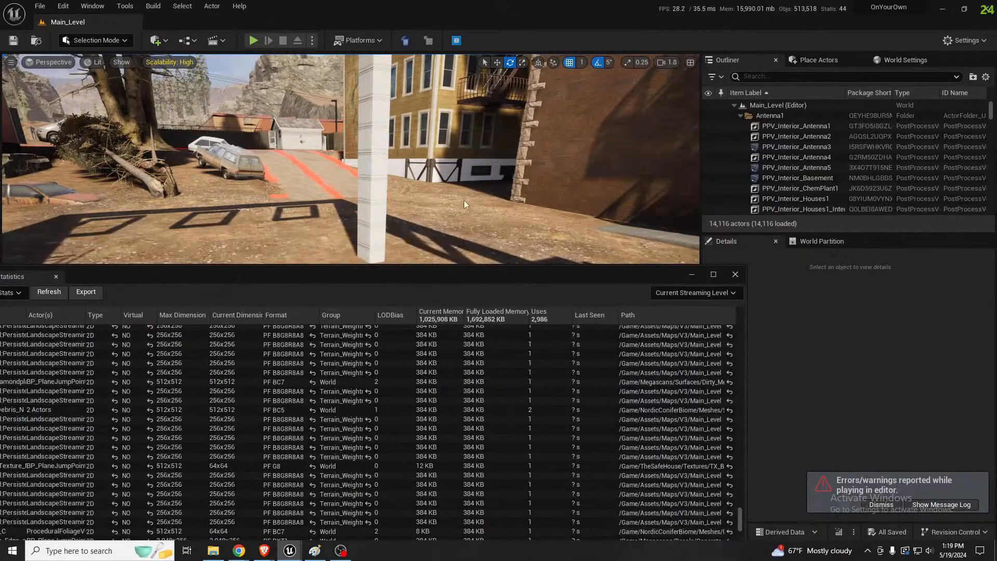
right_click_drag(464, 200, 480, 234)
key("d")
right_click_drag(460, 195, 150, 265)
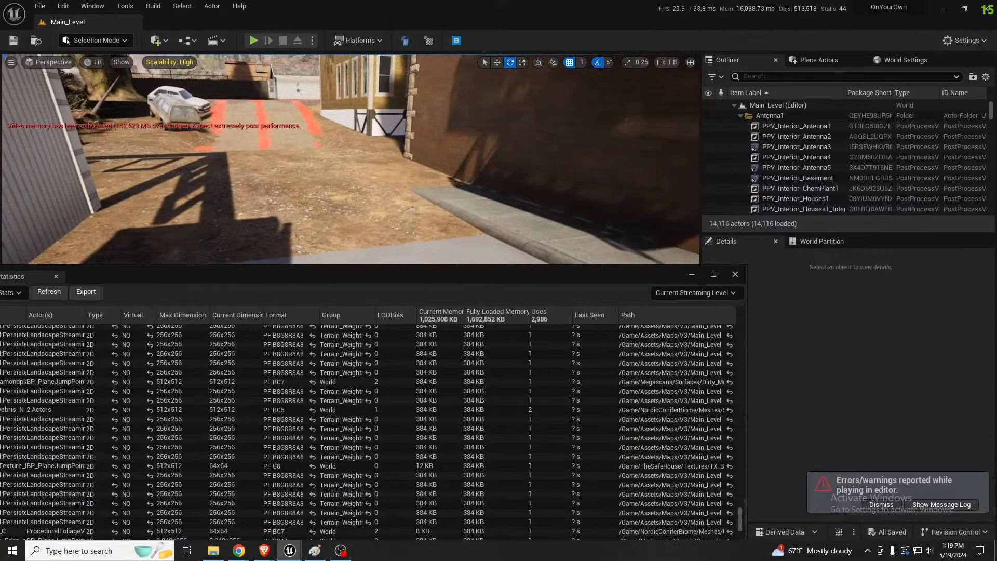
left_click(51, 294)
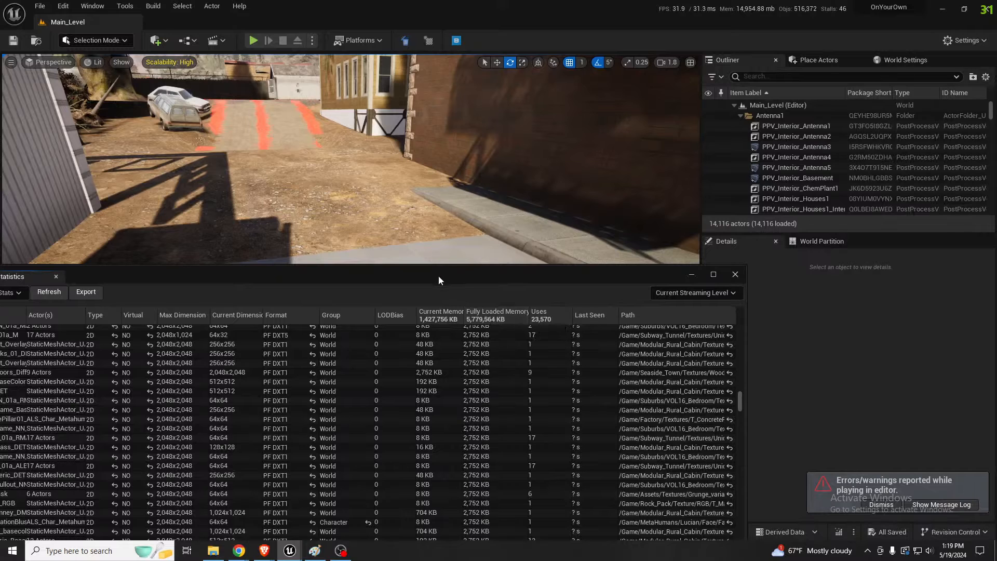
left_click_drag(447, 272, 0, 255)
right_click_drag(202, 472, 206, 445)
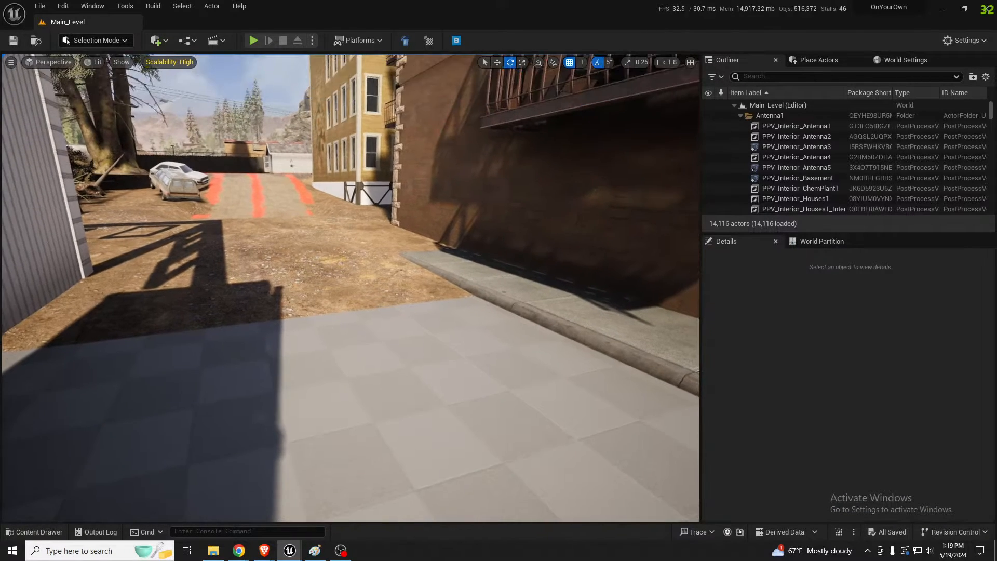
Set the texture streaming pool size to 6000 with the console command r.Streaming.PoolSize 6000
left_click(214, 531)
type("r.s")
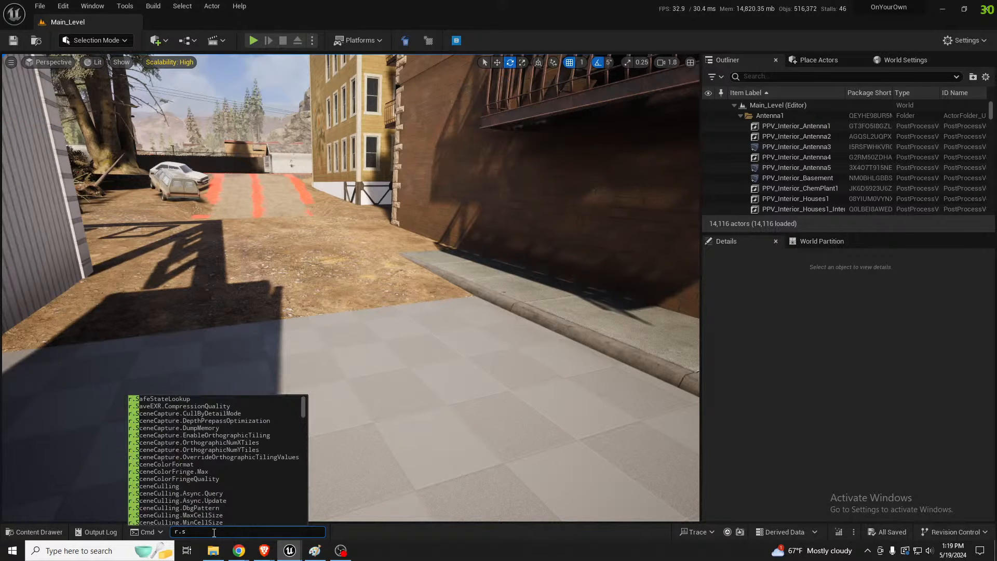
type("treaming")
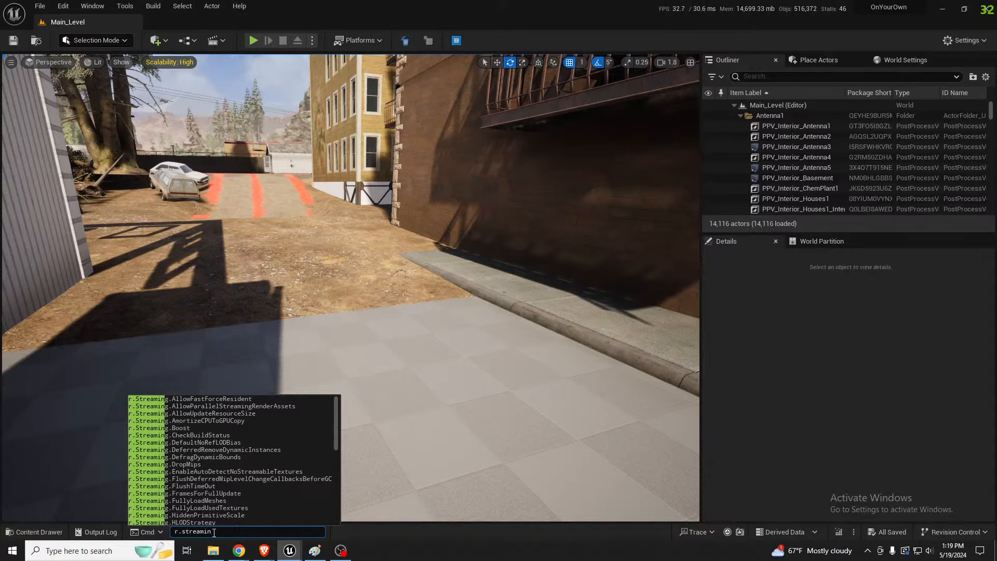
type(".poo")
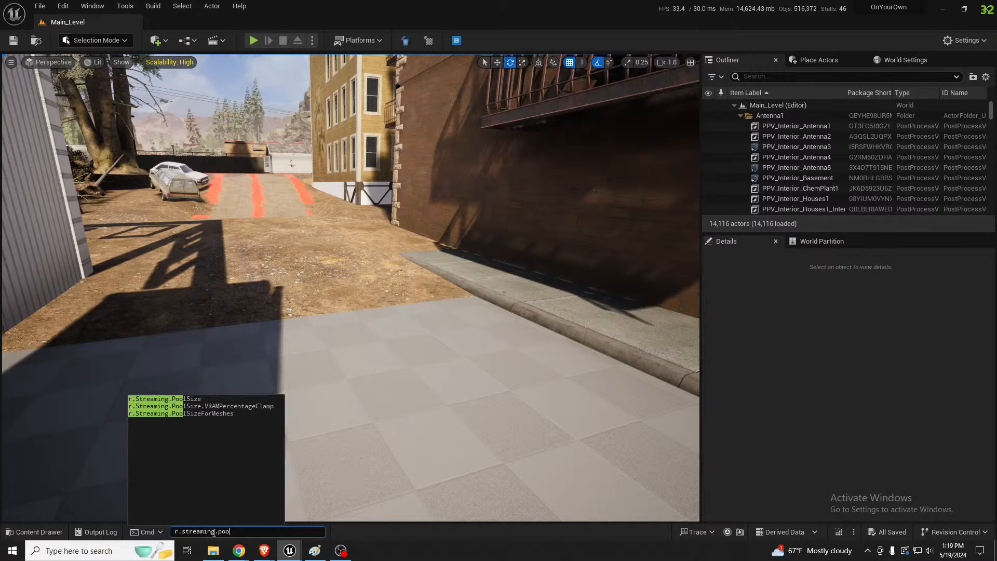
key("Tab")
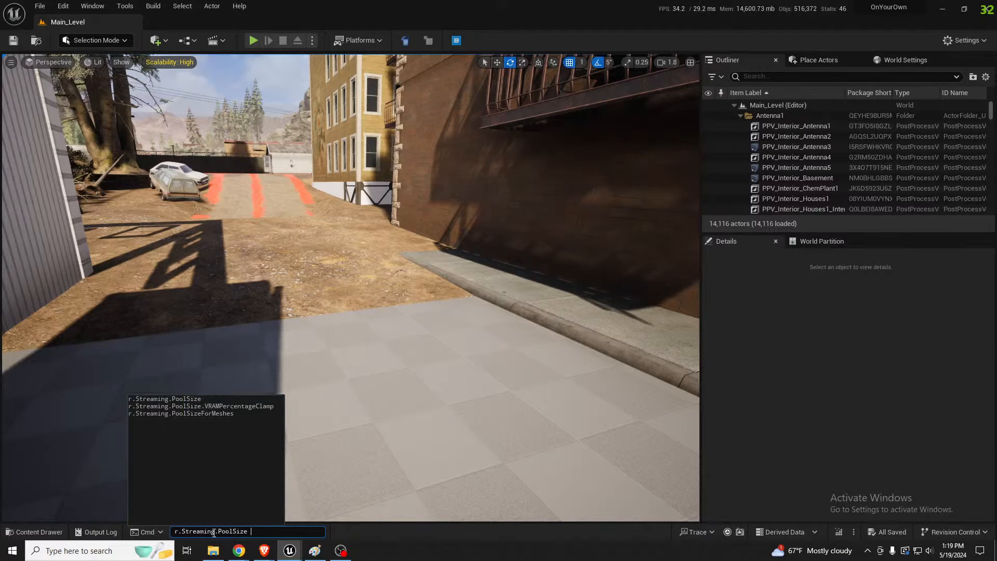
type("6000")
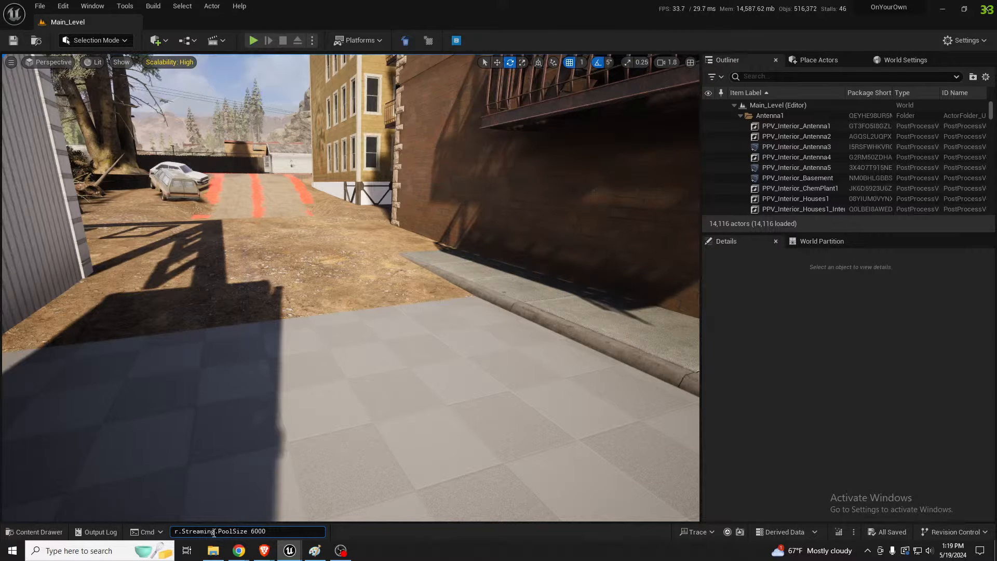
key("Return")
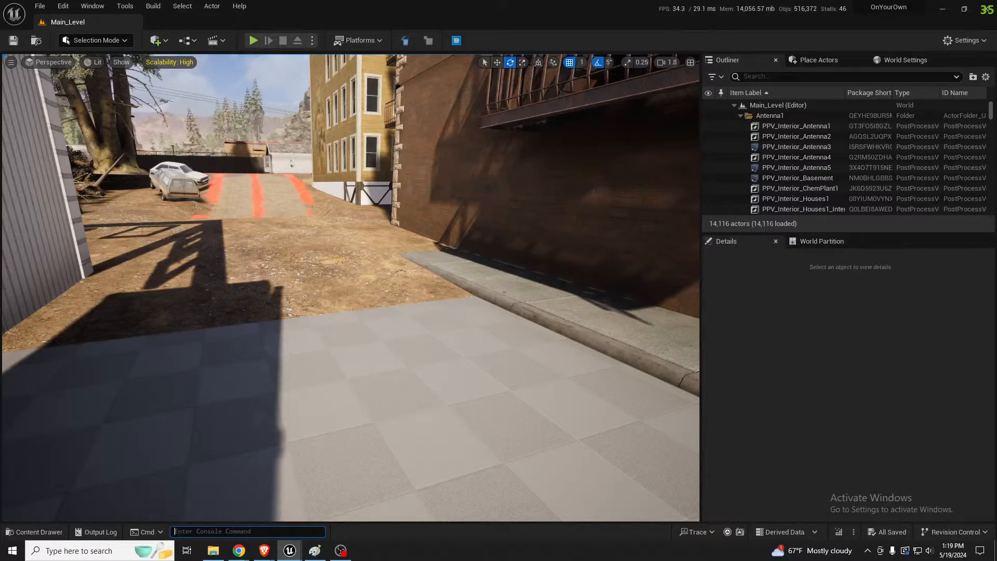
Bring back the Statistics window, review the current texture dimensions and memory in the list, and clear it off the viewport
left_click_drag(0, 213, 651, 133)
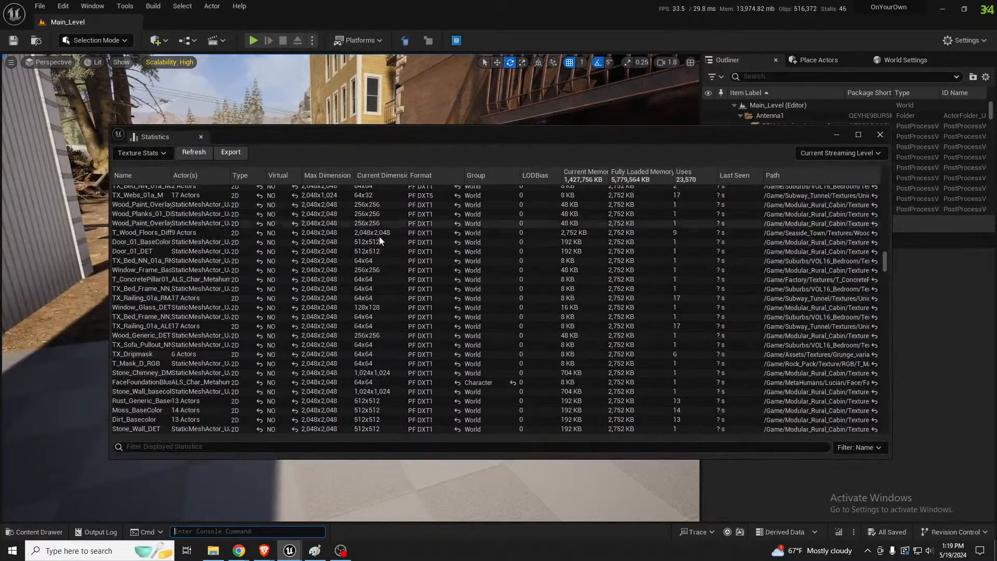
scroll(375, 254, "up", 7)
scroll(375, 255, "up", 8)
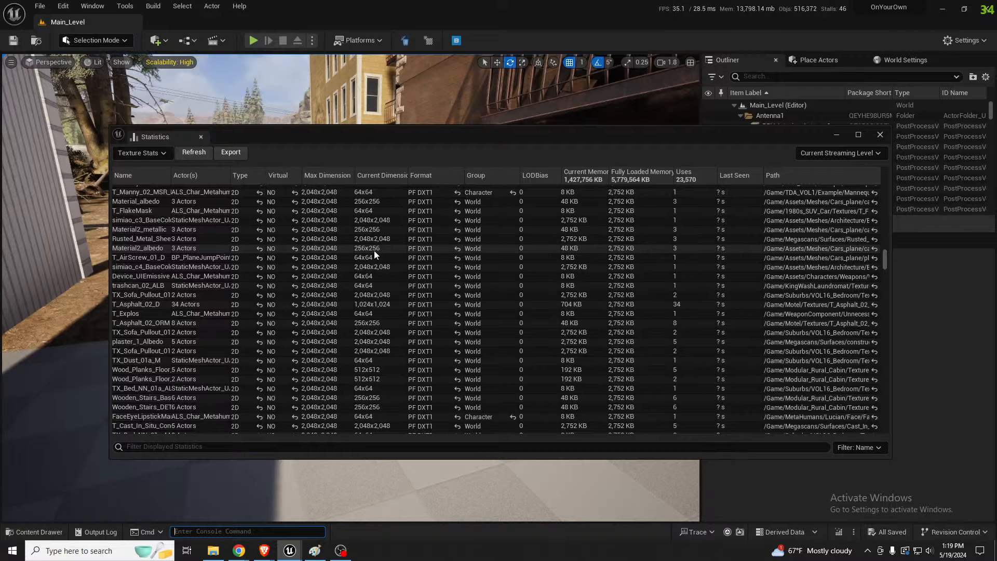
left_click(880, 134)
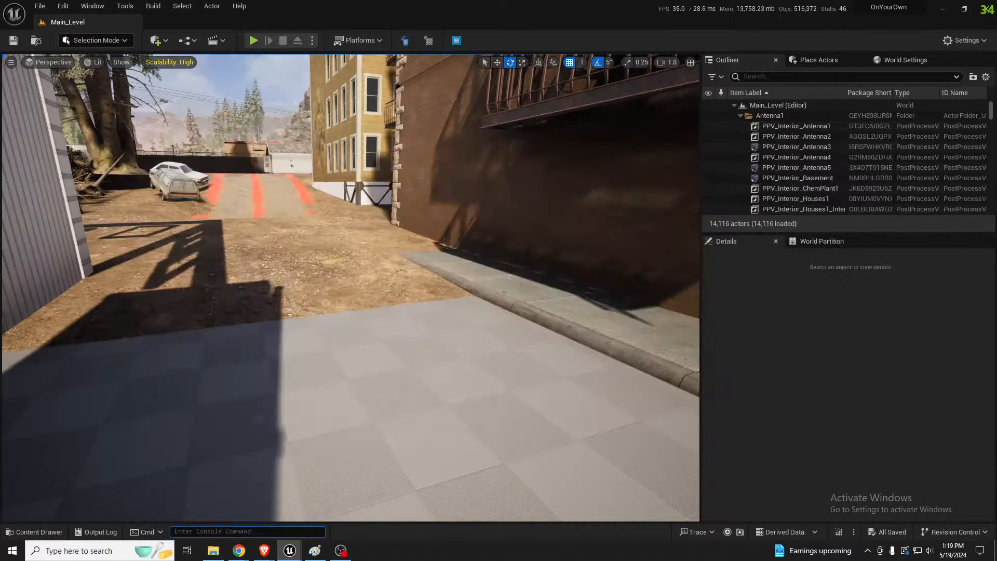
Fly from the yard beside the brick building across the forest to the paved road, raising the camera speed to 4.5
right_click_drag(301, 312, 301, 306)
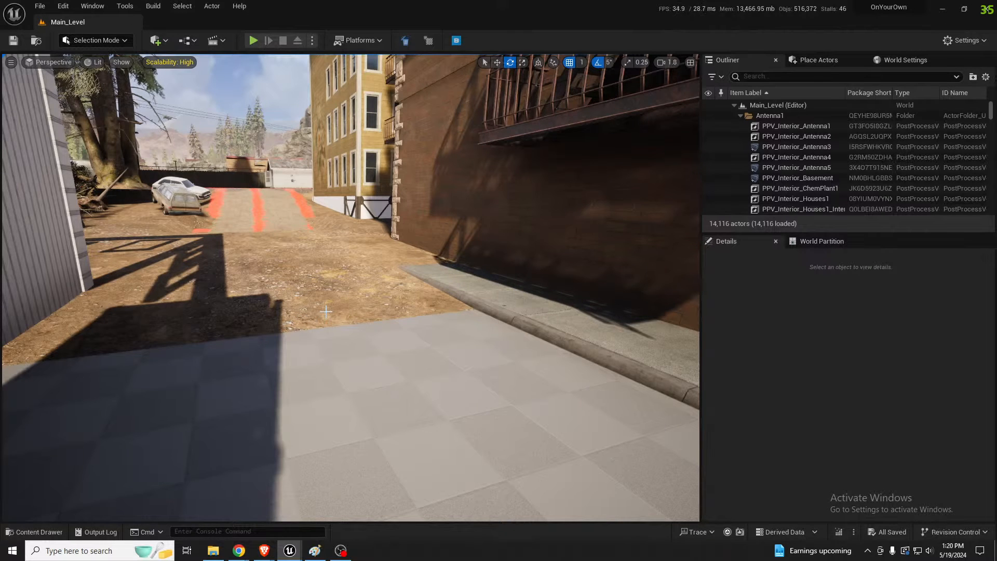
right_click_drag(326, 311, 481, 340)
key("s")
scroll(326, 312, "up", 5)
key("w")
key("a")
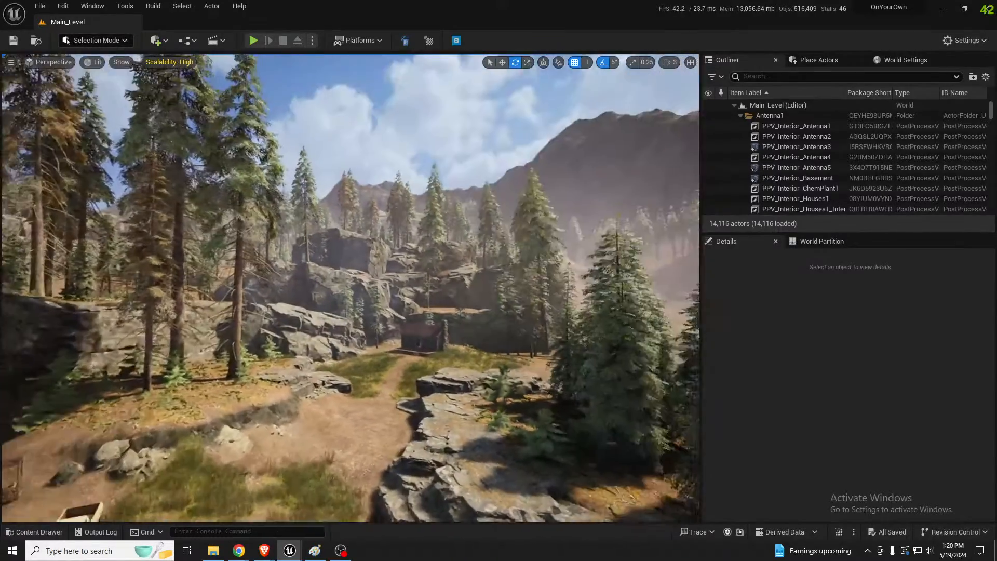
scroll(351, 288, "up", 3)
key("w")
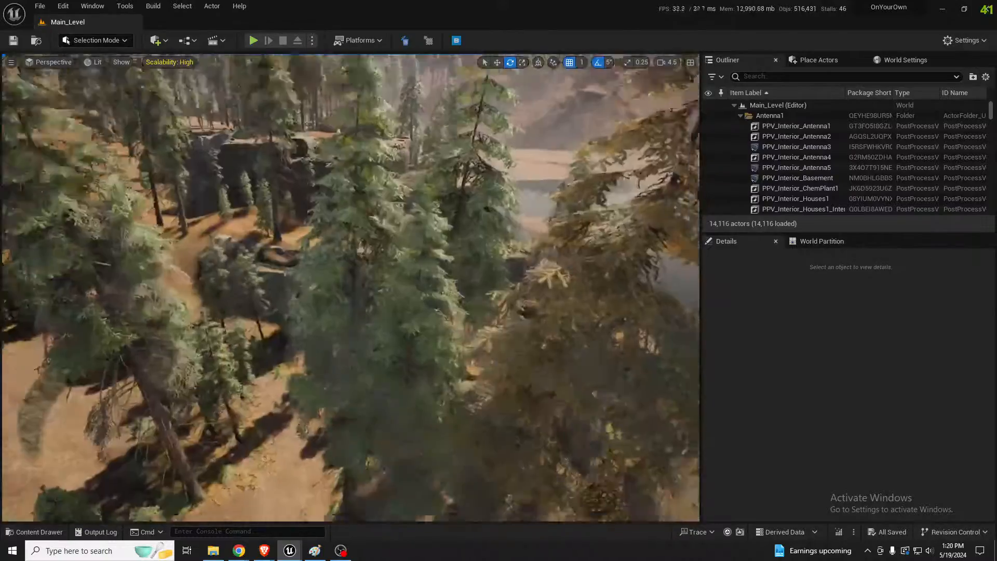
key("w")
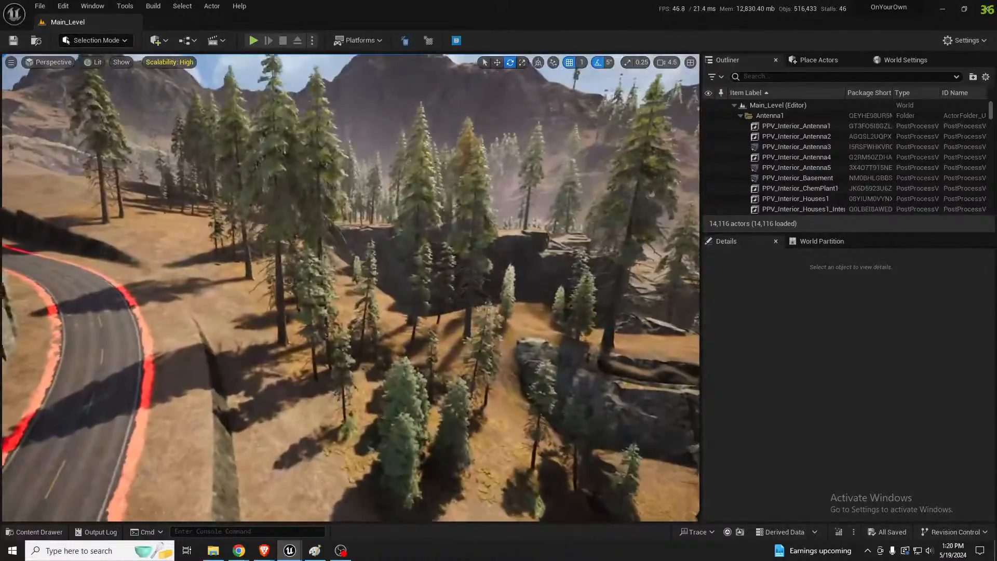
key("w")
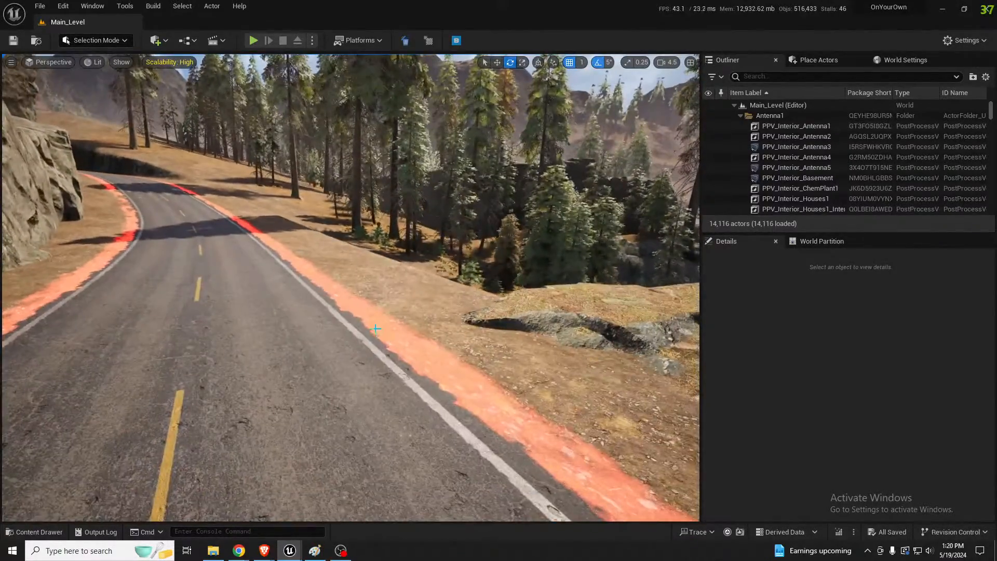
Fly over the lakes and along the river to the dam, examining the water, shoreline and road from above
right_click_drag(377, 329, 332, 289)
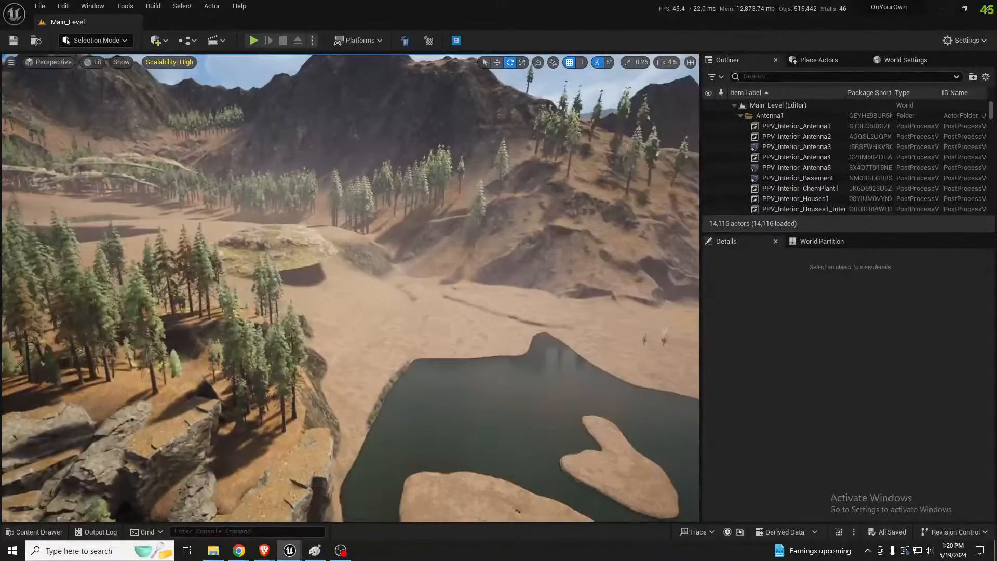
right_click_drag(351, 288, 419, 288)
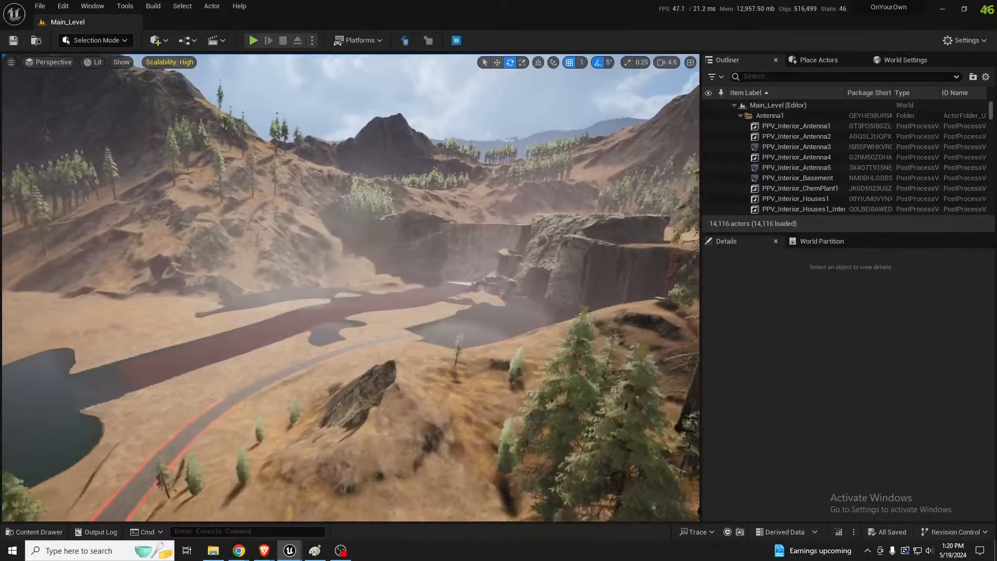
right_click_drag(351, 288, 373, 283)
key("w")
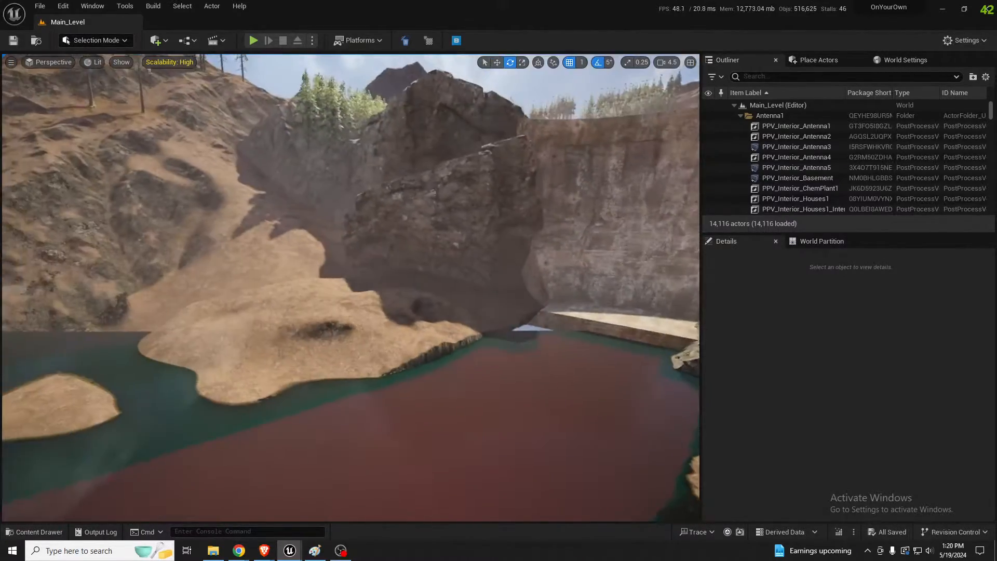
right_click_drag(351, 287, 380, 311)
key("s")
right_click_drag(555, 240, 78, 229)
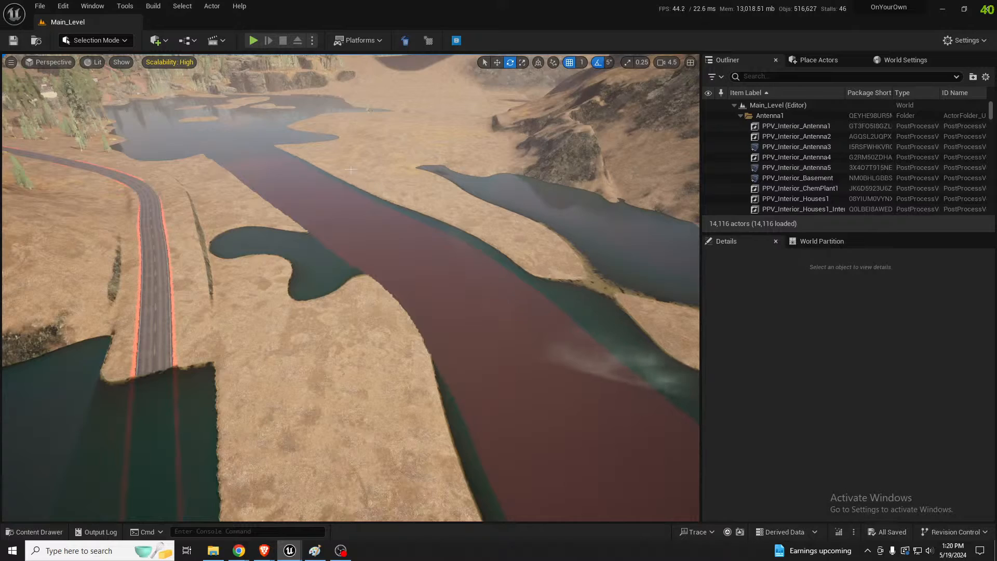
right_click_drag(328, 143, 603, 109)
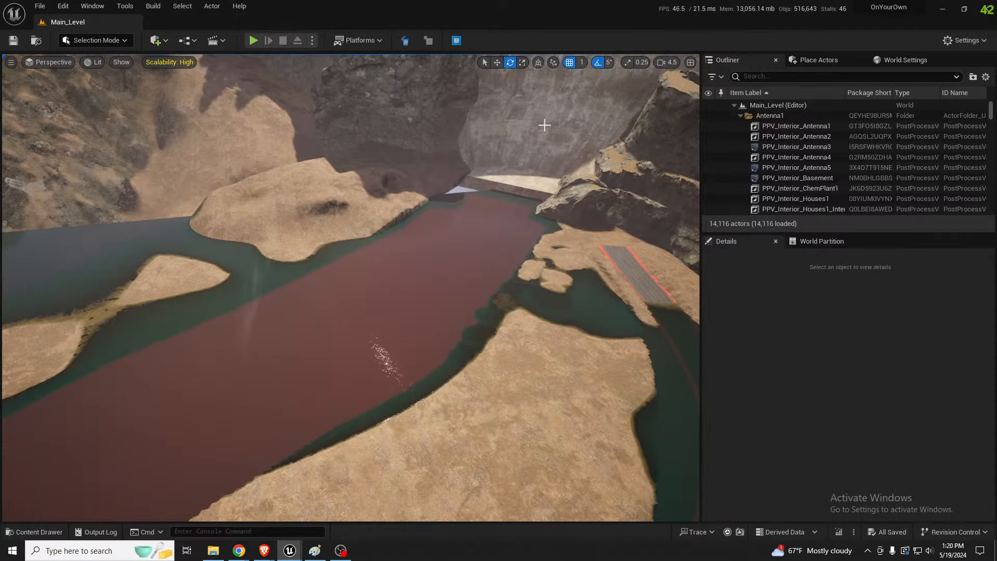
scroll(540, 130, "down", 5)
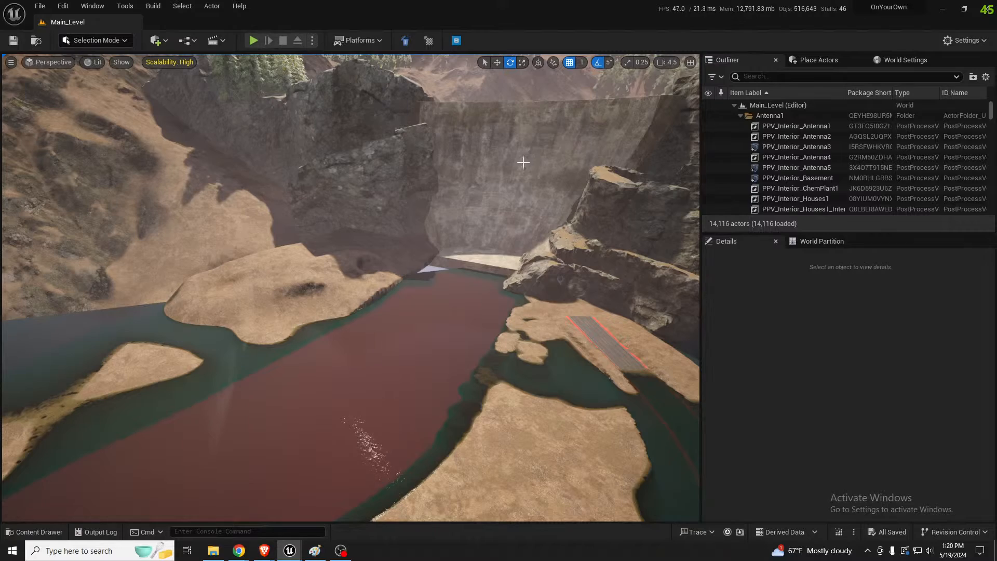
Fly up to the rock cliffs beside the dam and select the cliffmaker132 mesh
right_click_drag(489, 279, 364, 151)
key("w")
left_click(494, 323)
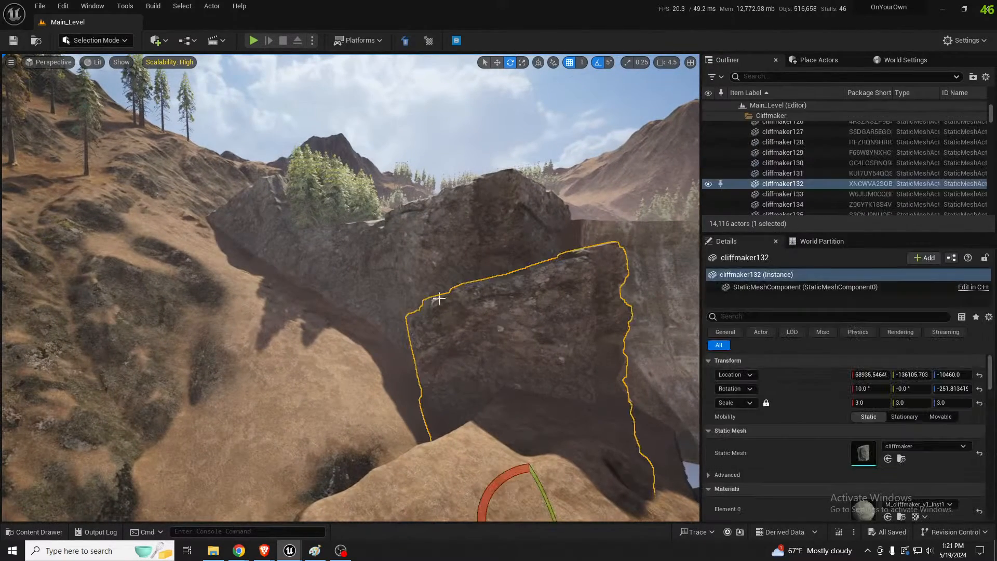
mouse_move(474, 292)
right_mouse_down()
mouse_move(423, 289)
mouse_move(463, 290)
right_mouse_up()
key("s")
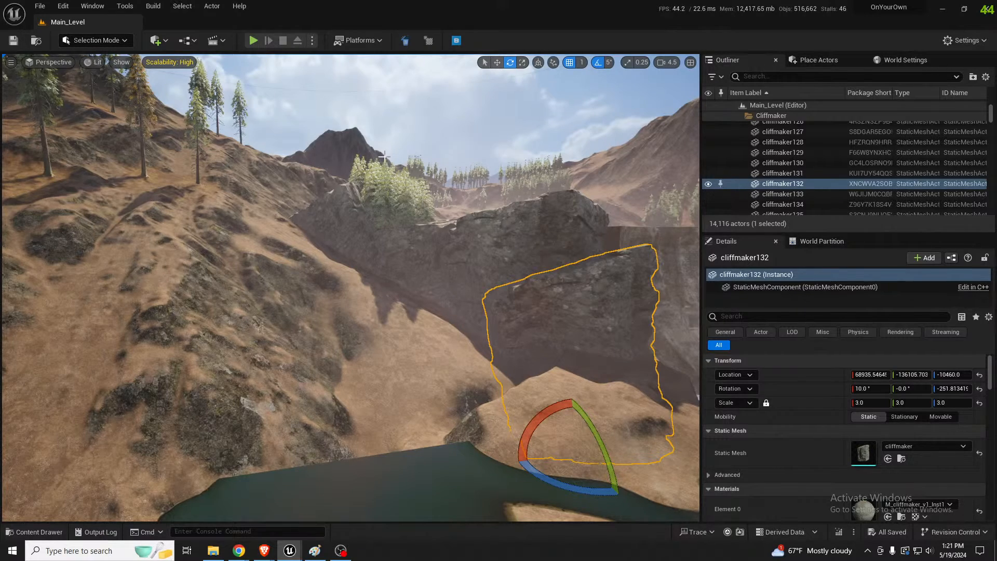
Examine the landscape textures on the rocky hillside above the water up close, raising the camera speed to 6
right_click_drag(335, 234, 258, 234)
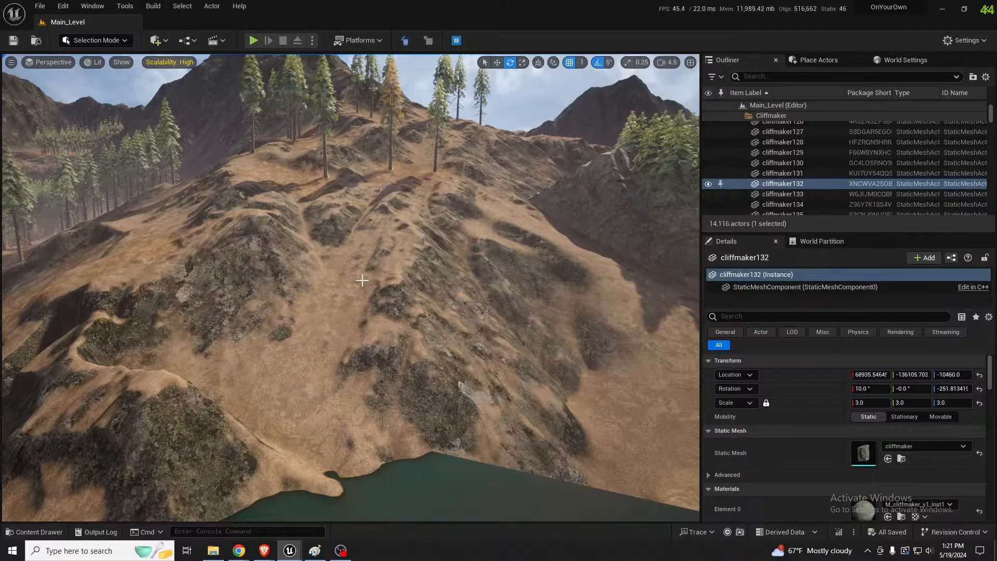
right_click_drag(351, 284, 329, 249)
key("w")
scroll(350, 283, "up", 3)
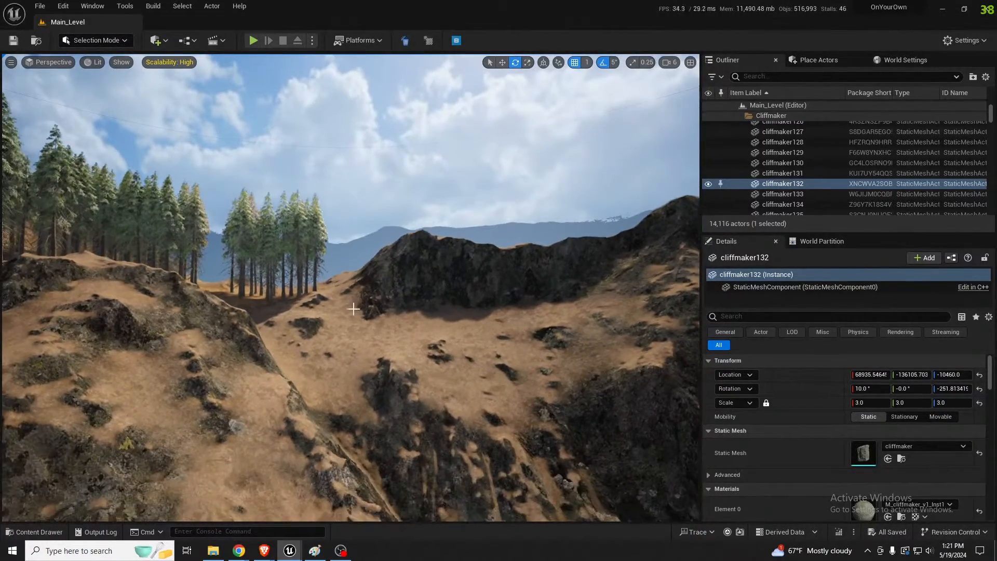
mouse_move(353, 309)
right_mouse_down()
mouse_move(341, 307)
mouse_move(357, 309)
right_mouse_up()
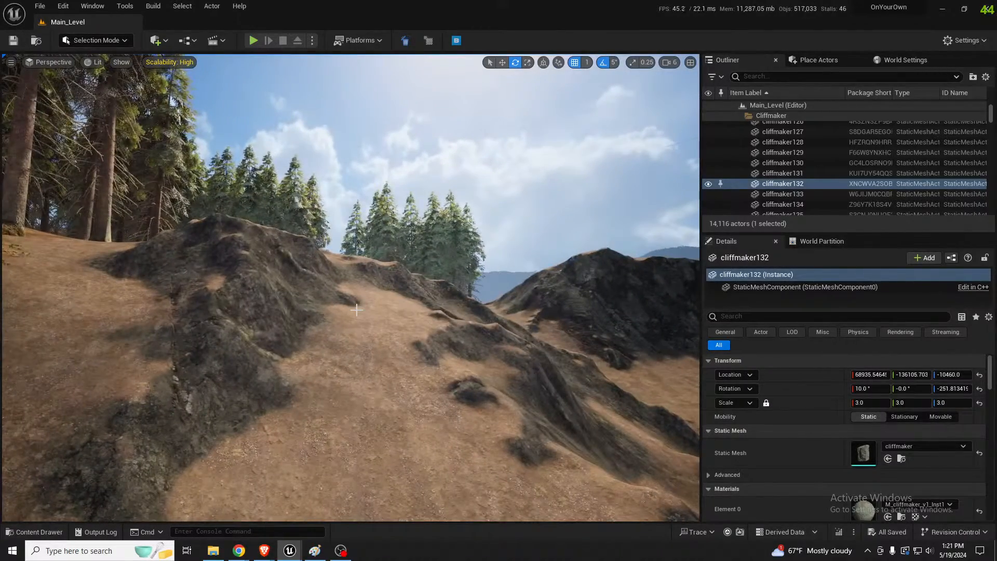
right_click_drag(346, 316, 309, 316)
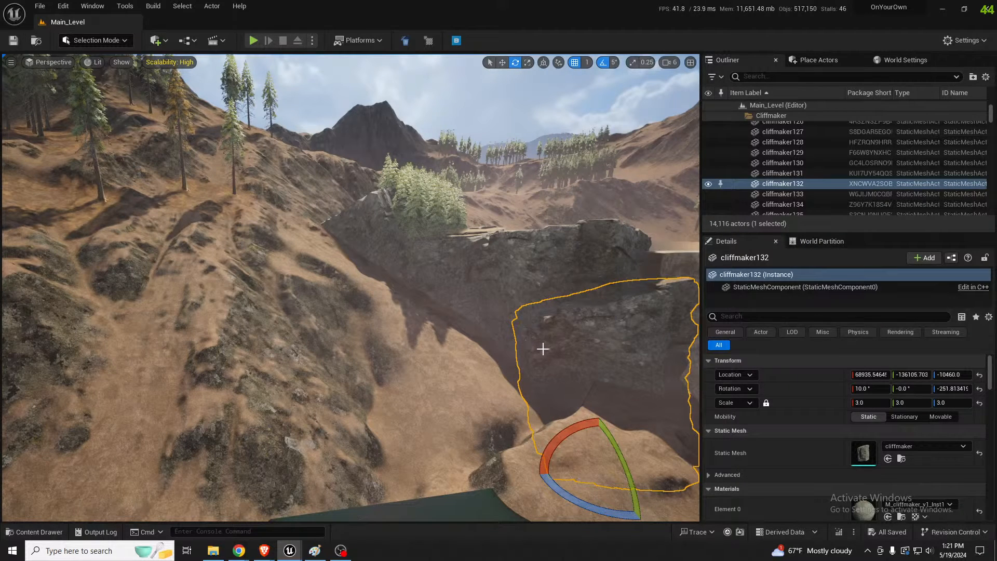
Face down the river valley, check the texture memory totals in the Statistics window, and clear it off the viewport
right_click_drag(541, 350, 698, 343)
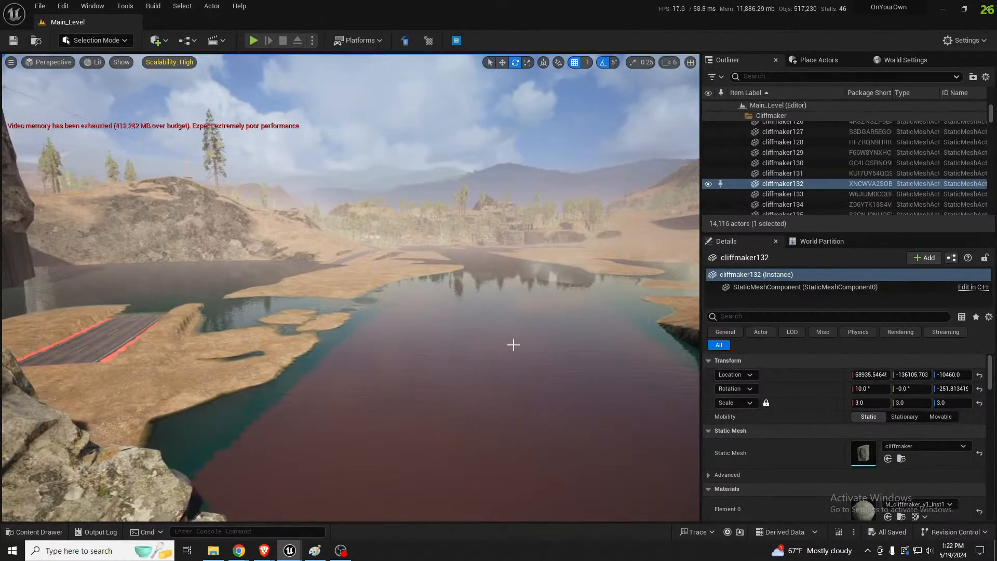
key("e")
right_click_drag(513, 345, 508, 335)
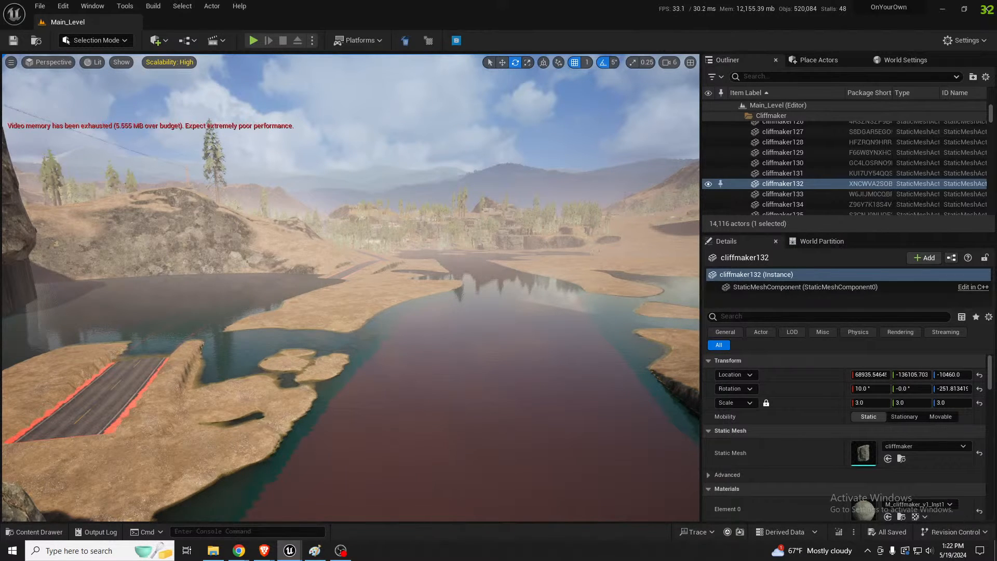
left_click_drag(0, 195, 48, 196)
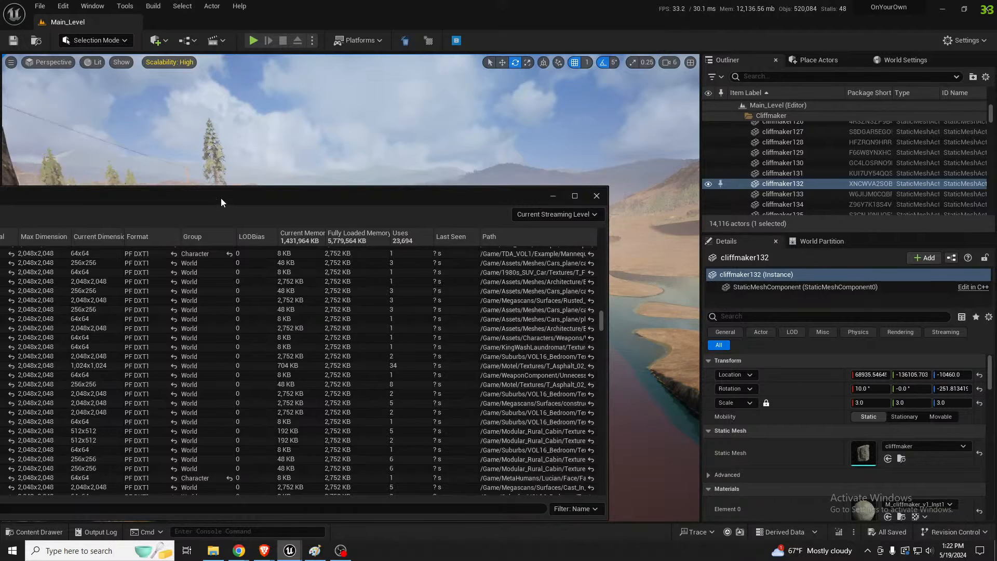
left_click_drag(222, 196, 0, 196)
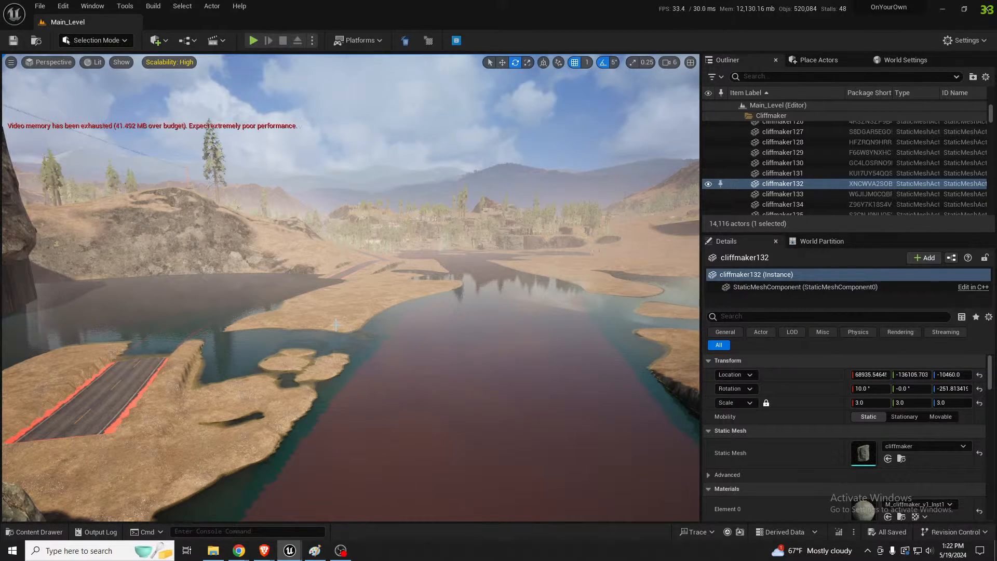
left_click_drag(0, 151, 655, 143)
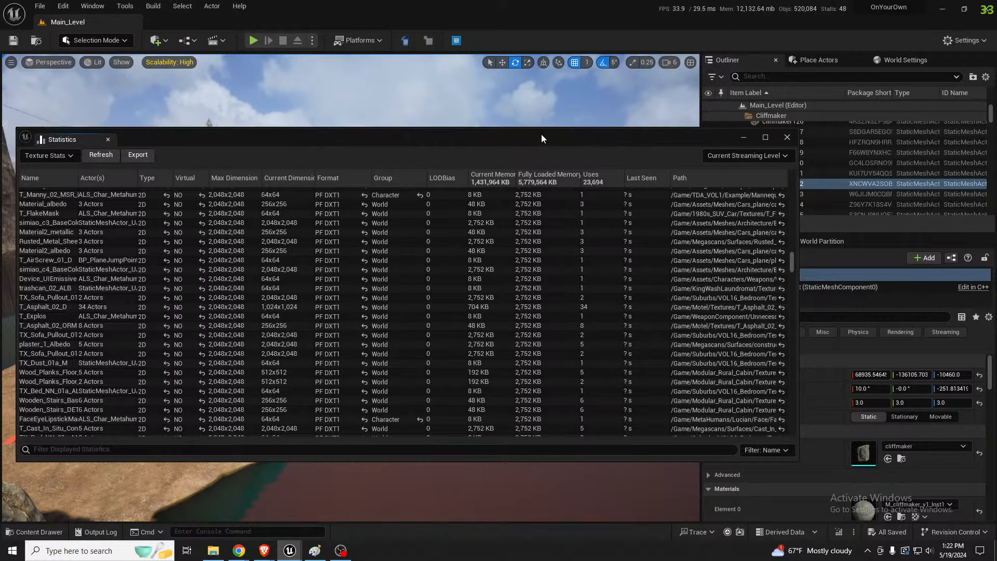
left_click_drag(542, 135, 0, 192)
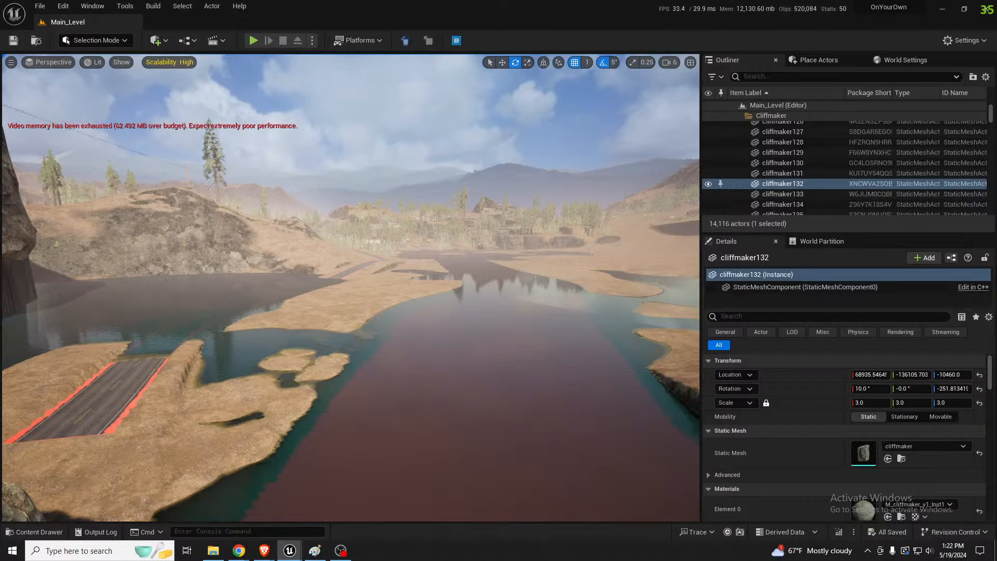
Shift the viewpoint slightly sideways over the river and select the landscape section along the shoreline
right_click_drag(351, 288, 343, 299)
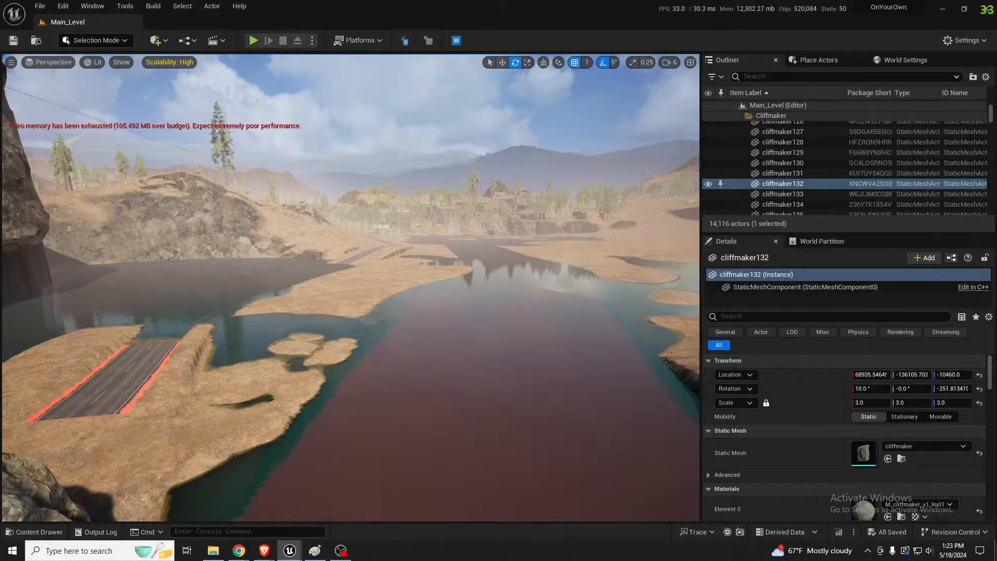
key("a")
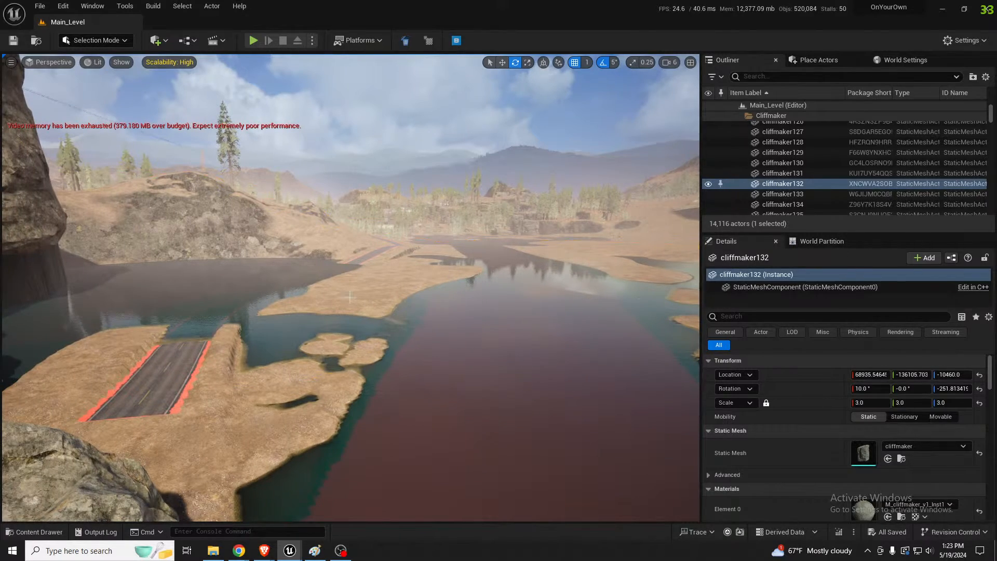
left_click(352, 299)
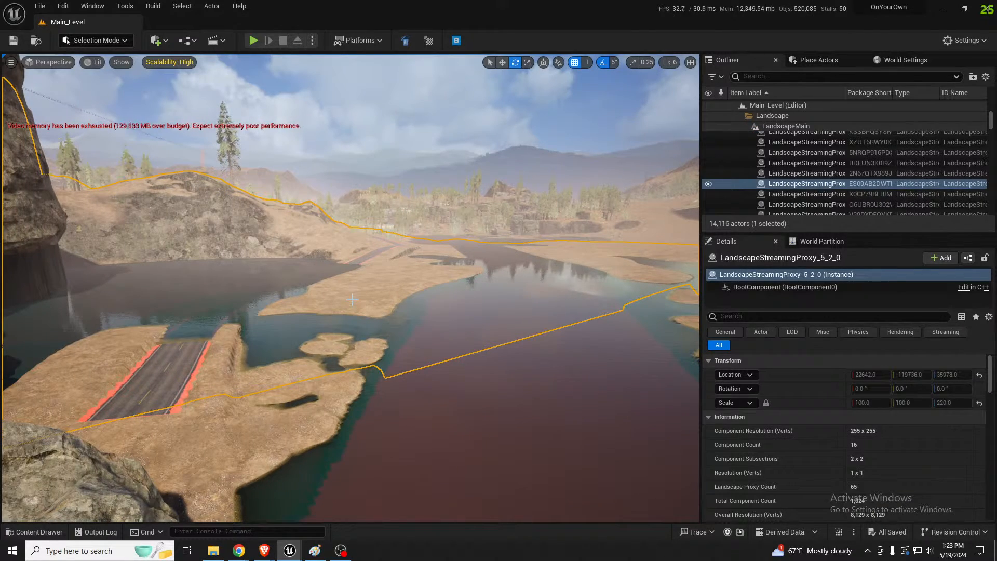
Turn from the river toward the dam and select the cliffmaker132 mesh on the rocky bank
right_click_drag(352, 299, 540, 337)
right_click_drag(351, 287, 351, 247)
key("s")
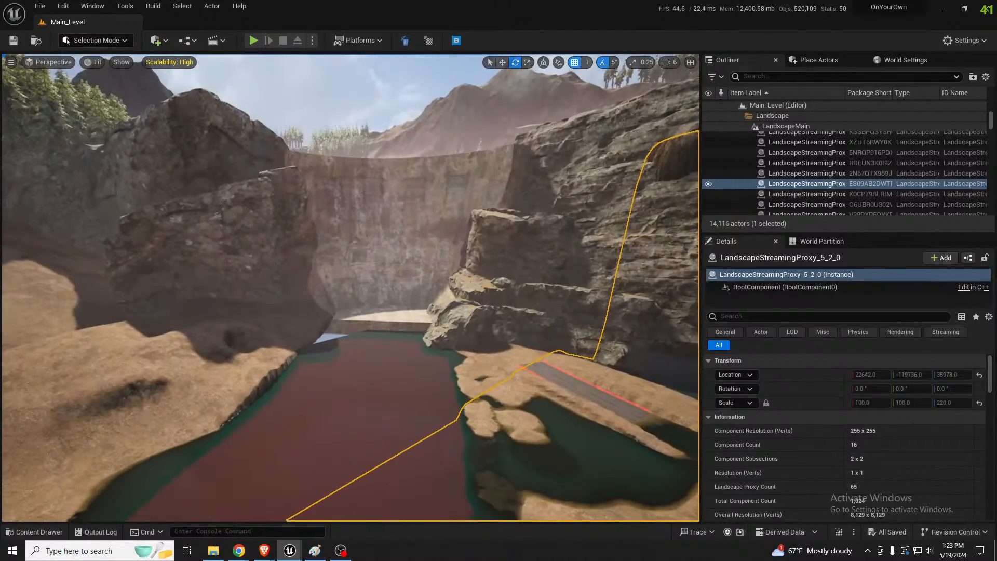
right_click_drag(351, 288, 293, 276)
left_click(393, 260)
key("s")
left_click(169, 267)
right_click_drag(169, 267, 201, 406)
key("w")
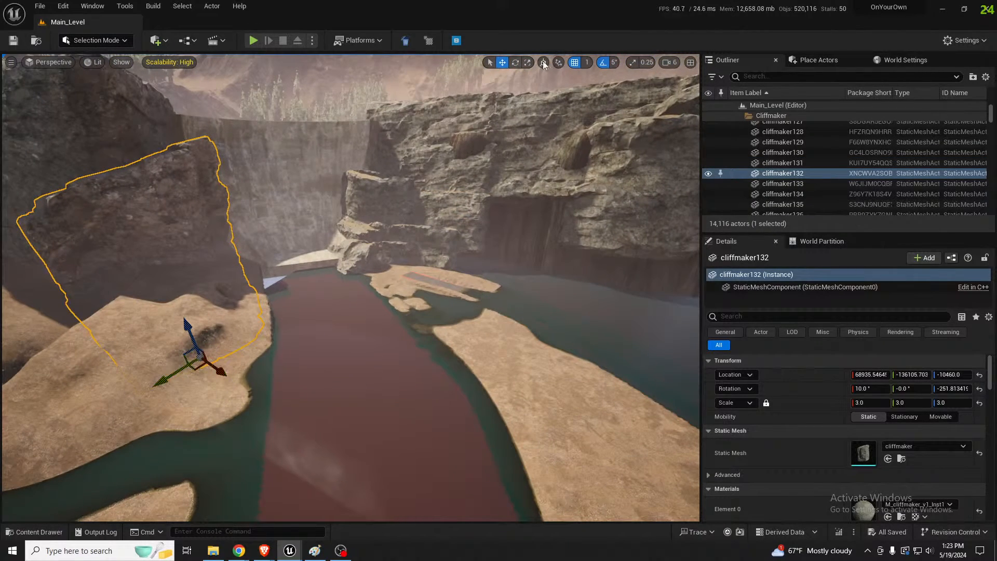
Select the individual rock pieces making up the cliff beside the dam, including Mesh_cavewall_49, Mesh_cavewall_57 and Mesh_cavewall_56
right_click_drag(315, 285, 262, 303)
key("w")
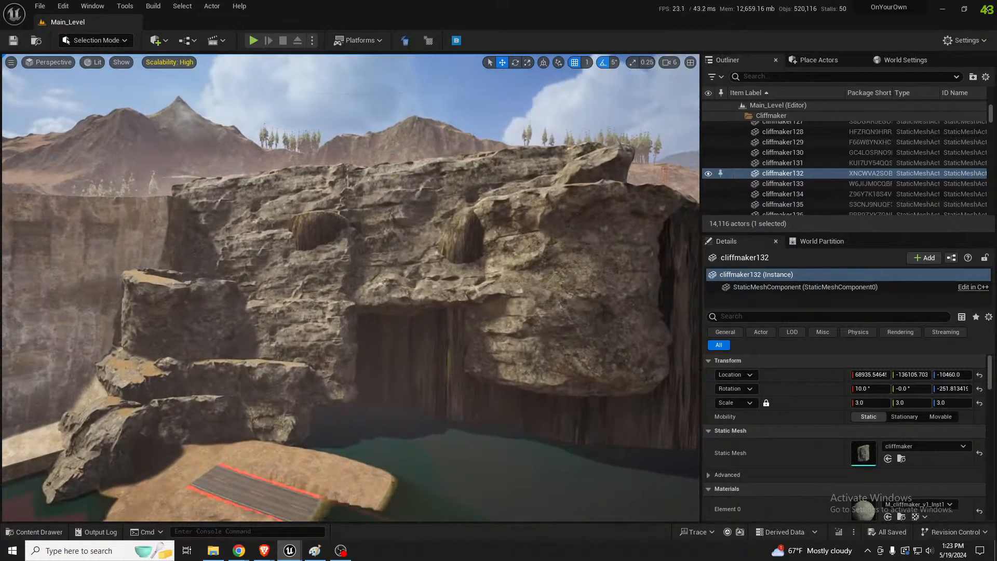
left_click(269, 365)
left_click(230, 360)
left_click(177, 311)
left_click(248, 283)
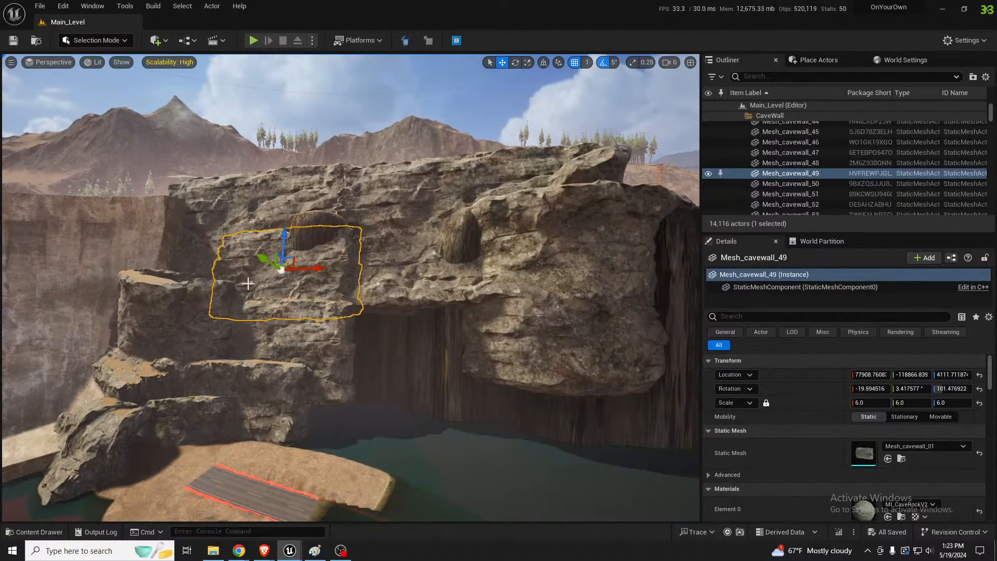
left_click(282, 214)
left_click(477, 241)
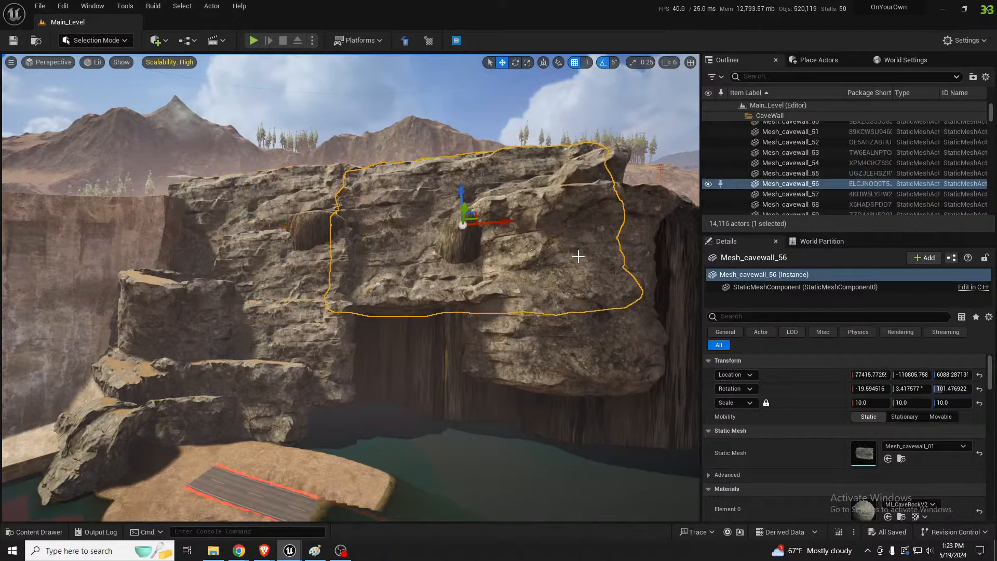
left_click(584, 326)
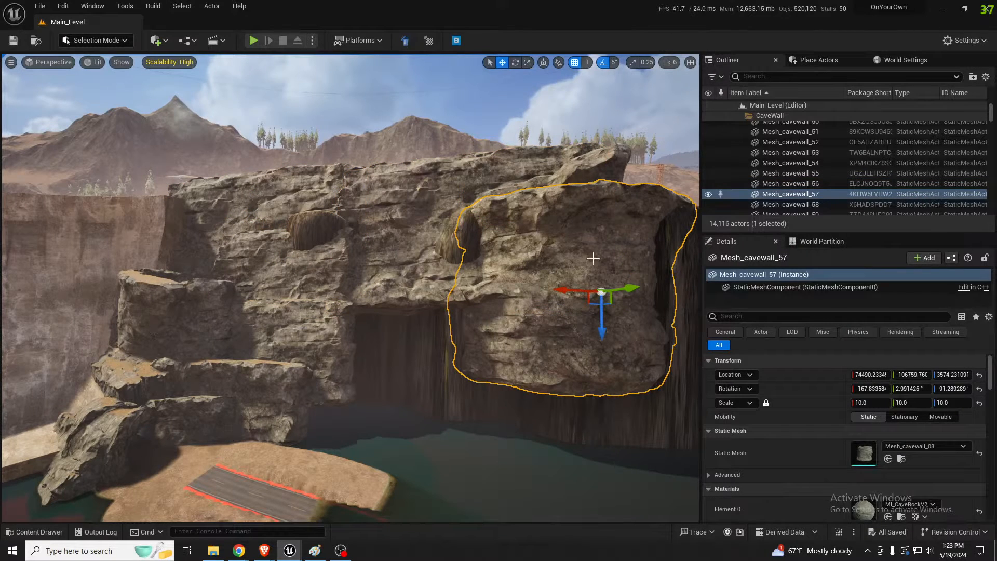
left_click(407, 262)
Select the cliffmaker129 and cliffmaker131 meshes on the rocky slope at the other end of the dam
right_click_drag(311, 248, 114, 249)
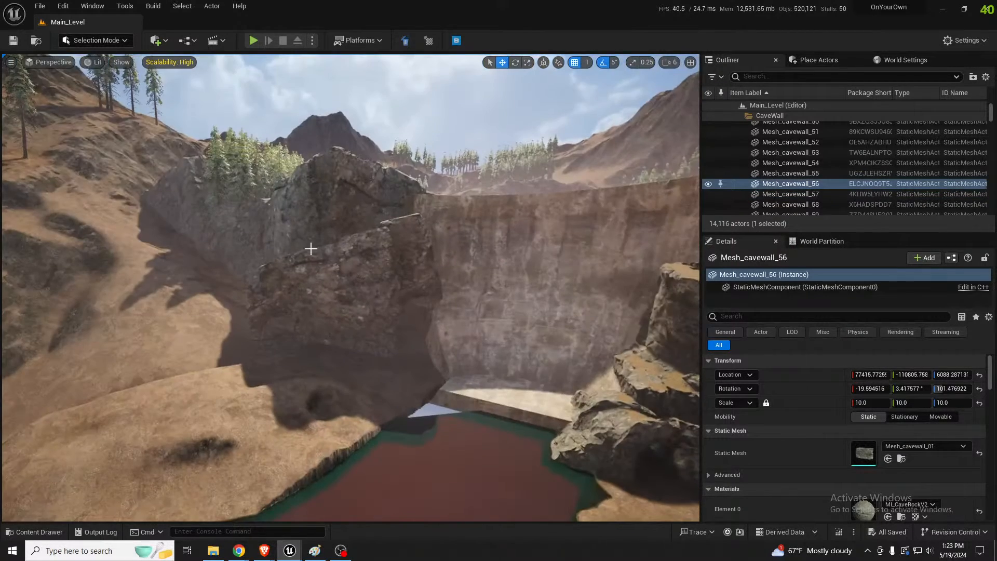
left_click(345, 206)
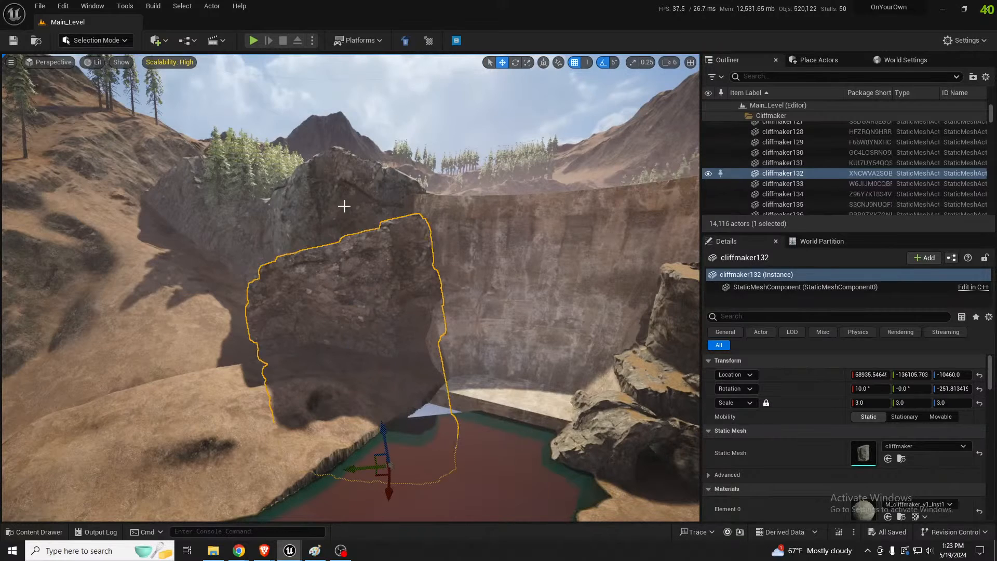
left_click(218, 216)
left_click(192, 201)
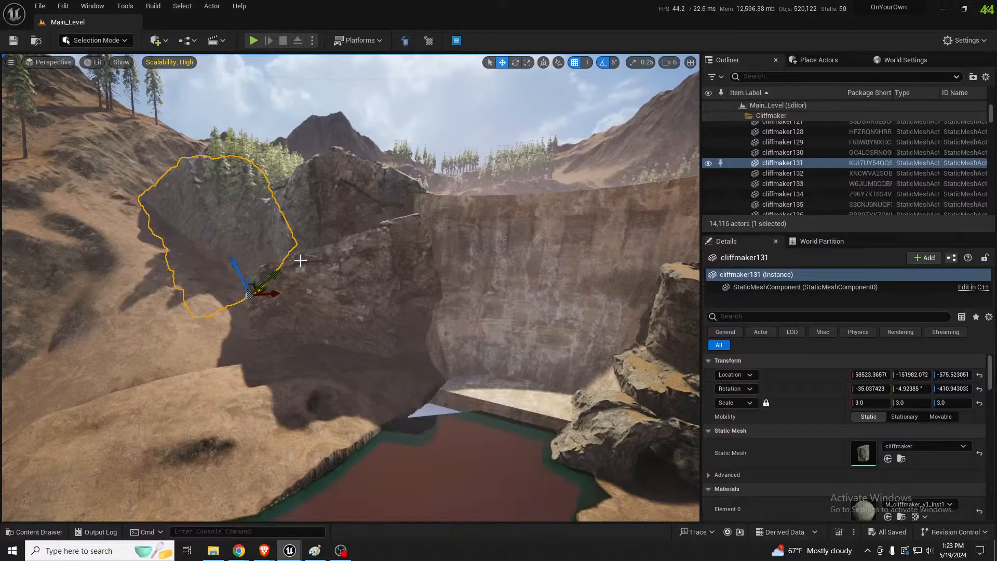
Select the landscape section beside the submerged road and activate the landscape Splines tool
right_click_drag(390, 279, 487, 291)
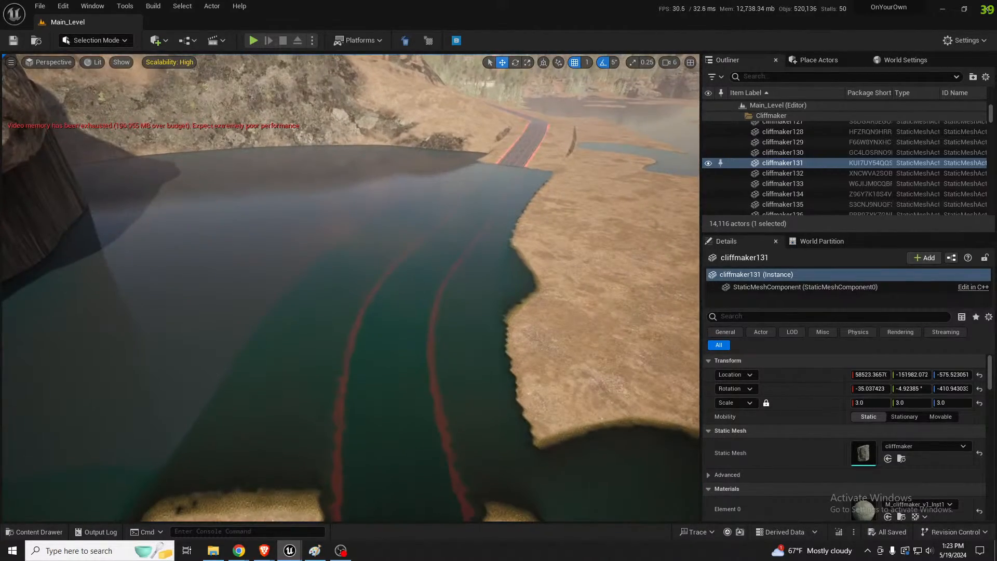
left_click(573, 255)
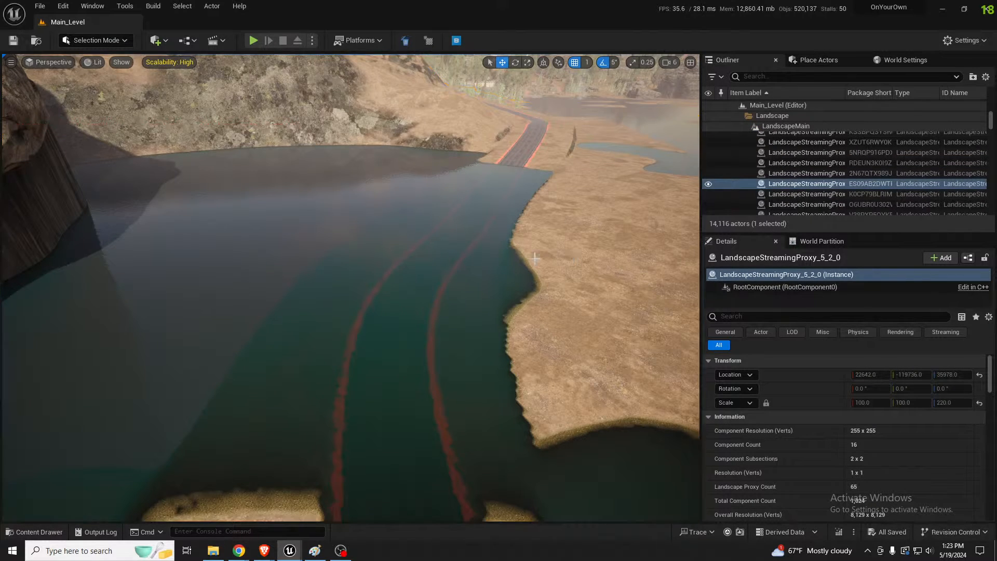
key("shift+2")
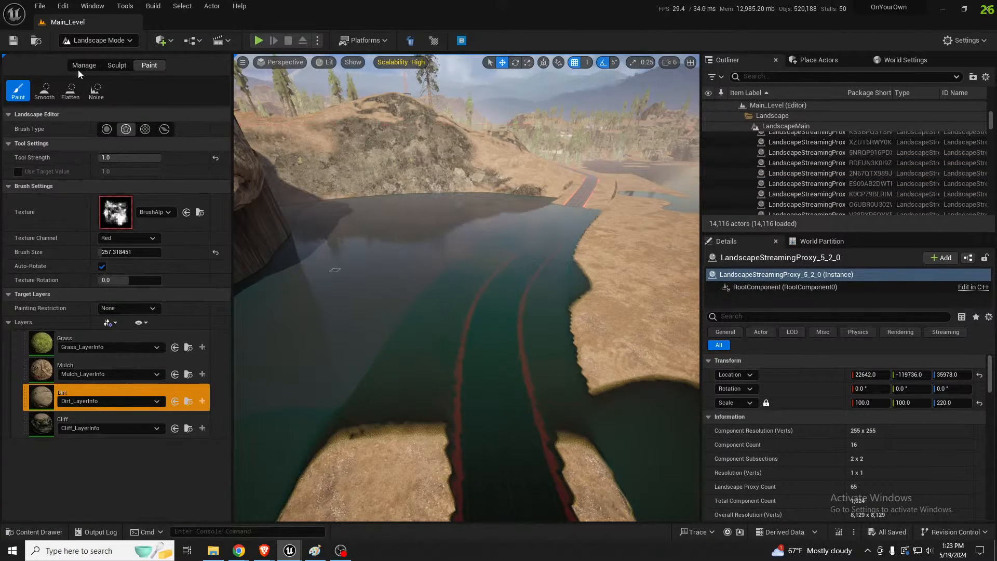
left_click(79, 67)
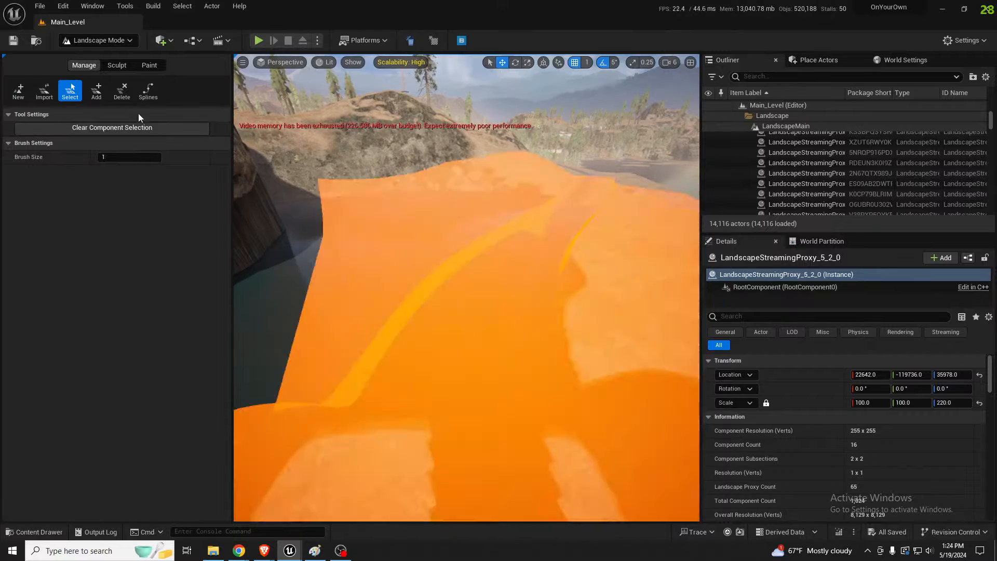
left_click(148, 91)
Lower the camera speed to 4, hide the BP_Waterline7 water surface in selection mode, and select the road spline LandscapeSplineActor2
right_click_drag(417, 239, 532, 274)
key("w")
scroll(415, 243, "down", 1)
key("w")
scroll(446, 260, "down", 1)
key("a")
key("s")
key("w")
key("s")
key("a")
key("shift+1")
left_click(474, 246)
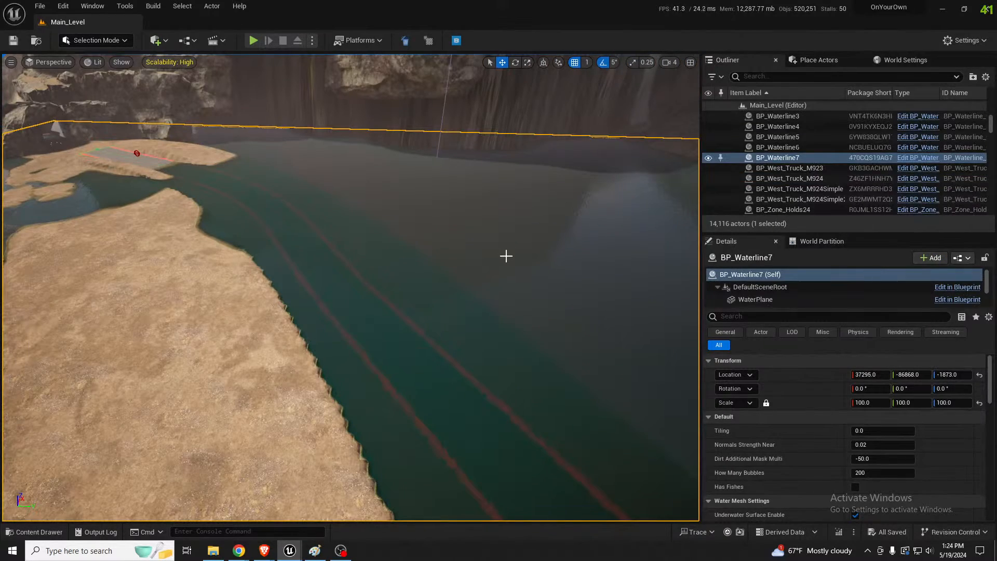
key("h")
left_click(356, 325)
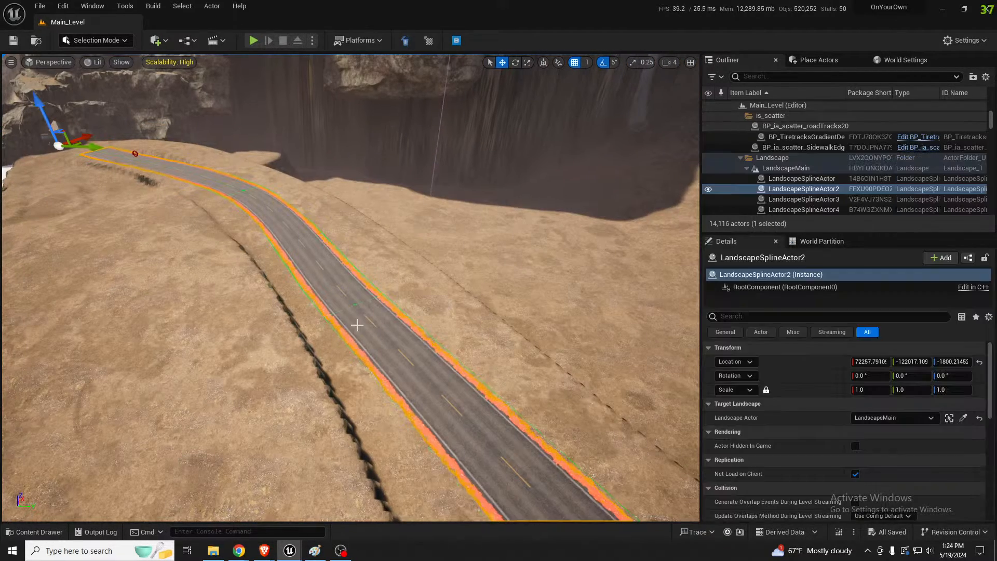
Delete the middle control point of the formerly submerged road with the landscape Splines tool
key("shift+2")
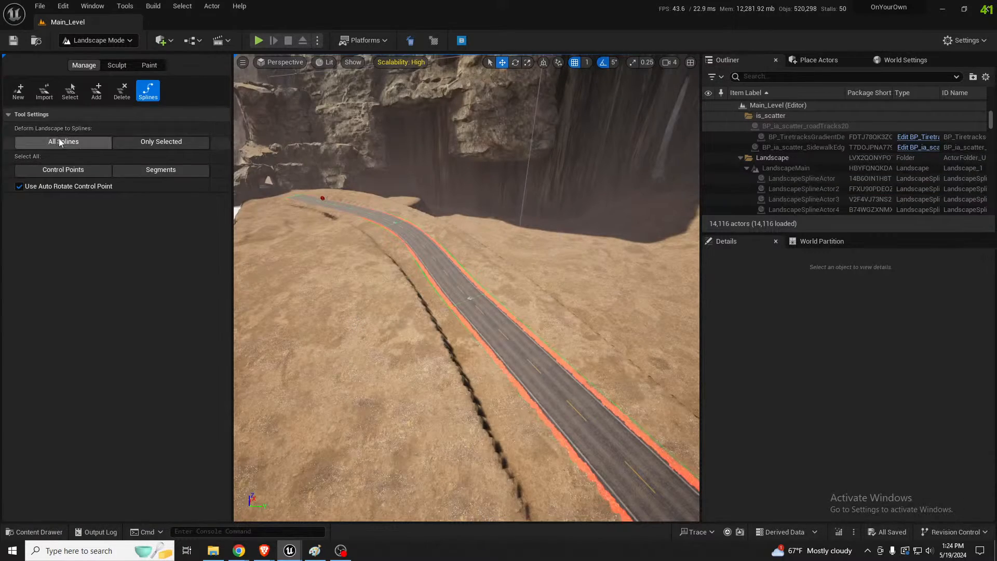
left_click(470, 298)
right_click_drag(469, 297, 587, 297)
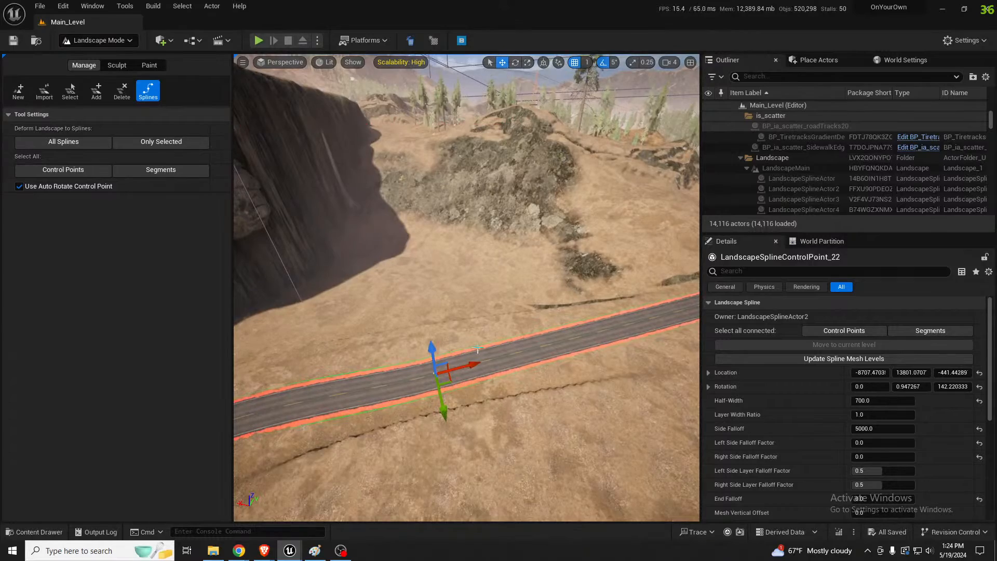
right_click_drag(478, 348, 423, 346)
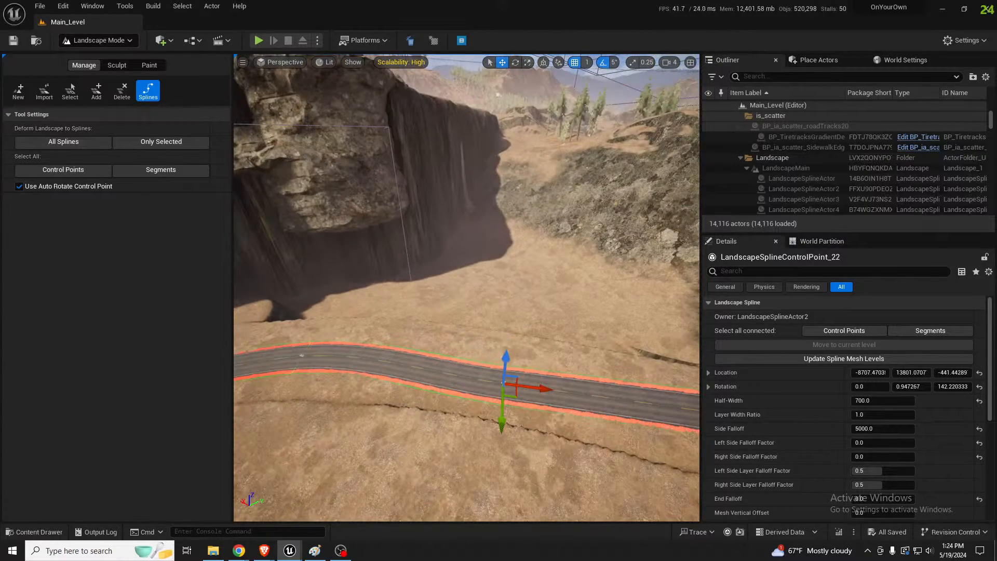
key("Delete")
left_click(491, 286)
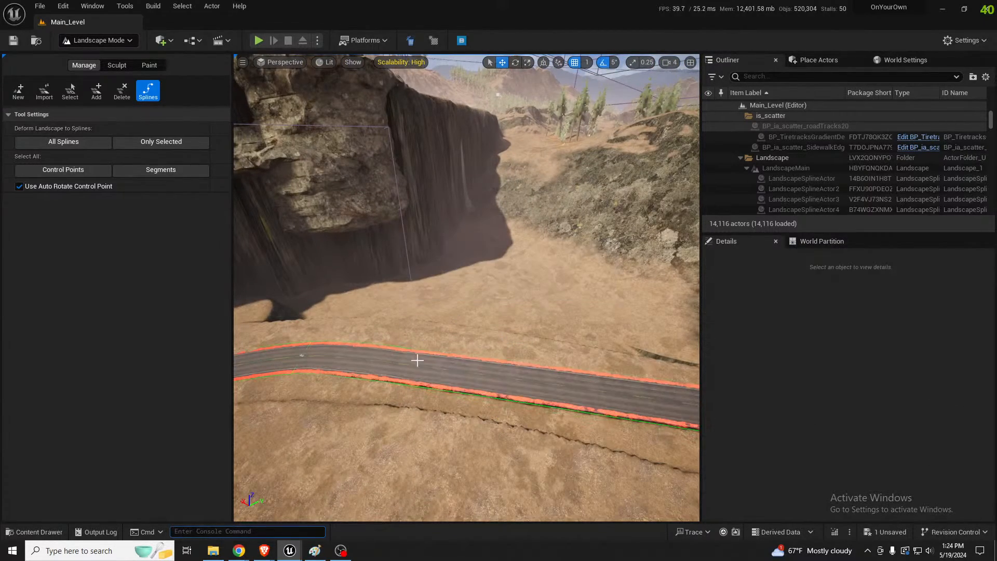
Select the remaining road control point at the bend near the dam and raise it above the ground
right_click_drag(416, 360, 545, 361)
right_click_drag(388, 374, 393, 421)
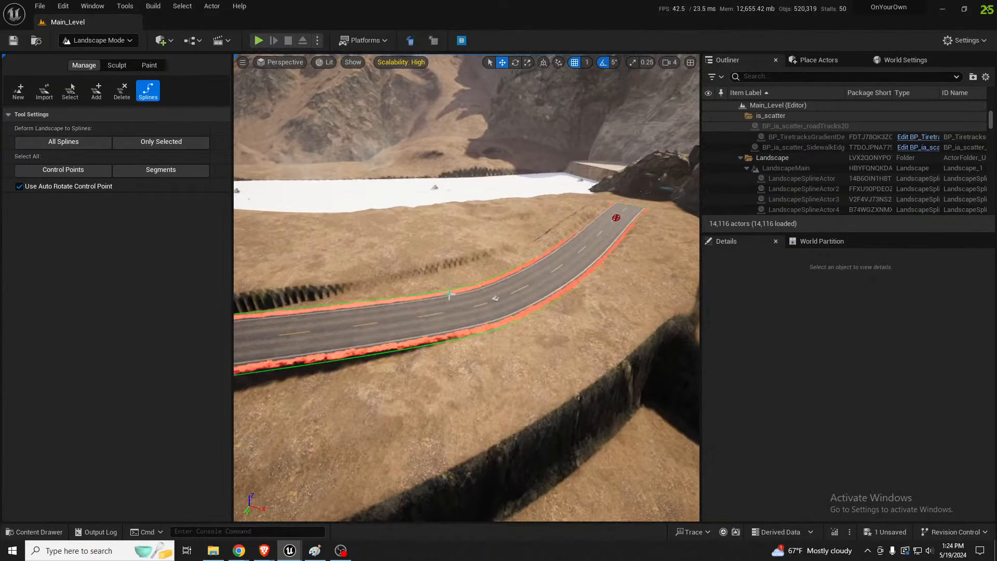
left_click(495, 298)
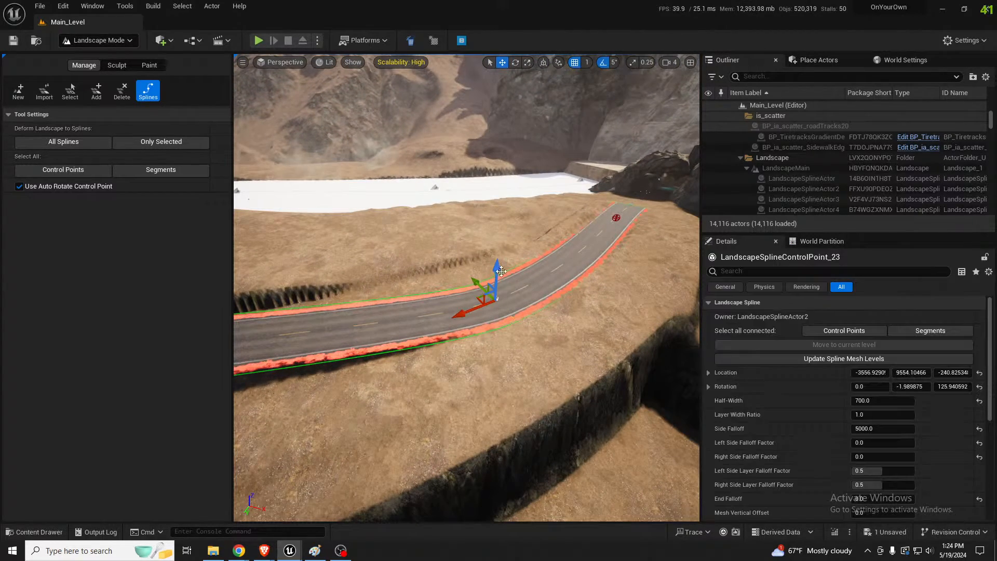
left_click_drag(497, 272, 498, 245)
Raise the control point at the road's far curve below the hill to a Z location of about 840
right_click_drag(498, 246, 241, 174)
right_click_drag(540, 248, 530, 258)
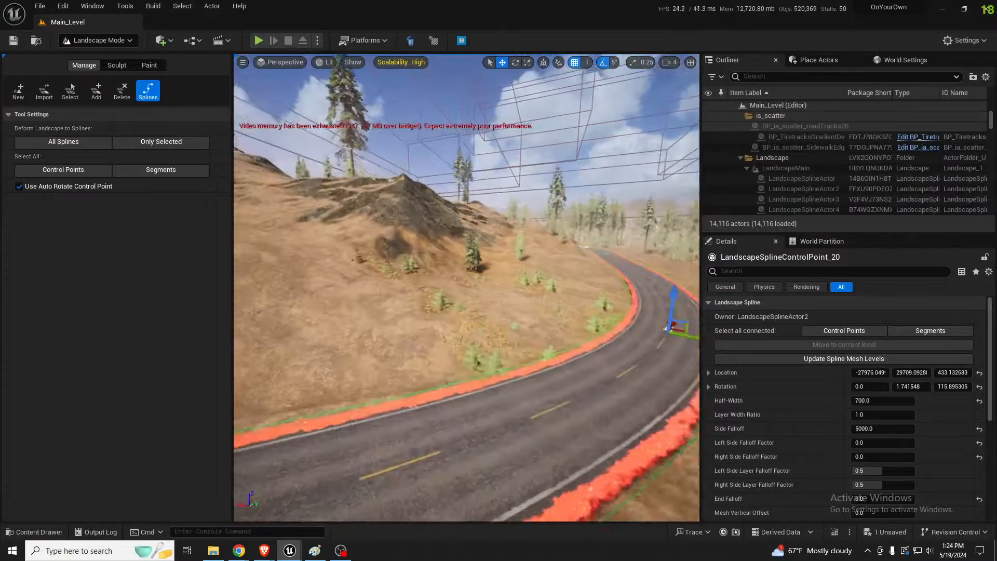
right_click_drag(530, 258, 457, 262)
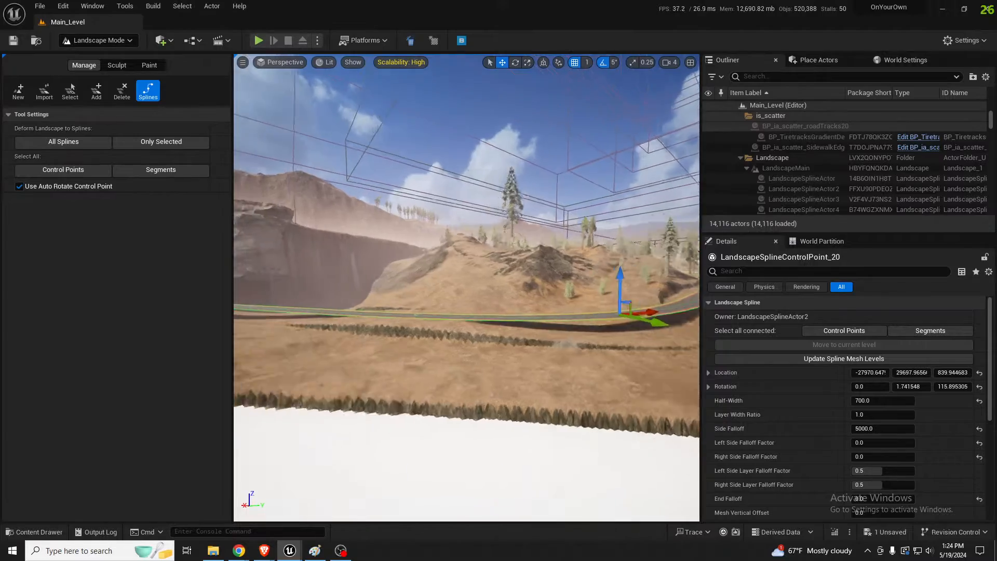
Rotate the control point at the road's end beside the cliff by -5 degrees and deform the landscape to the splines
right_click_drag(466, 287, 445, 280)
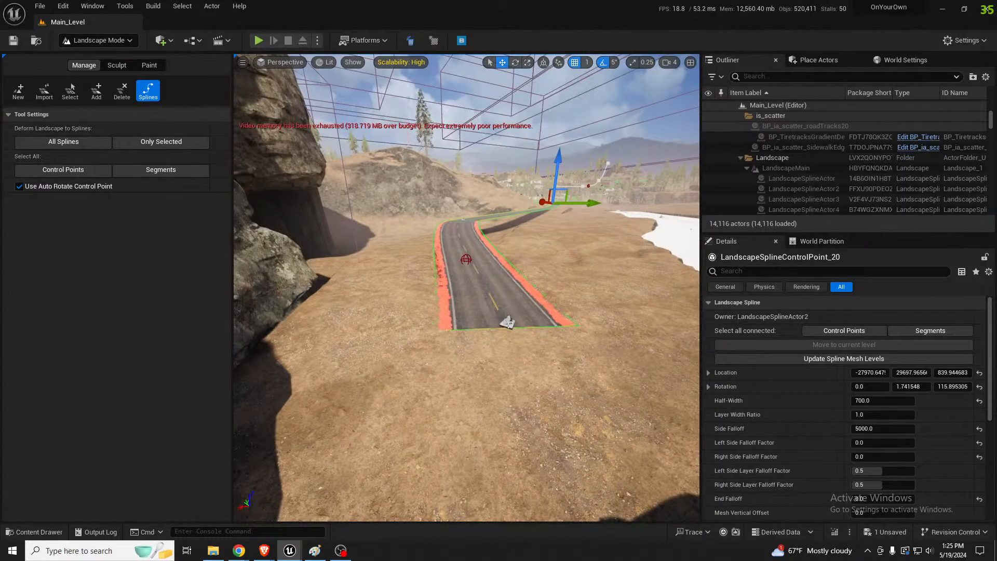
key("e")
left_click_drag(502, 364, 522, 365)
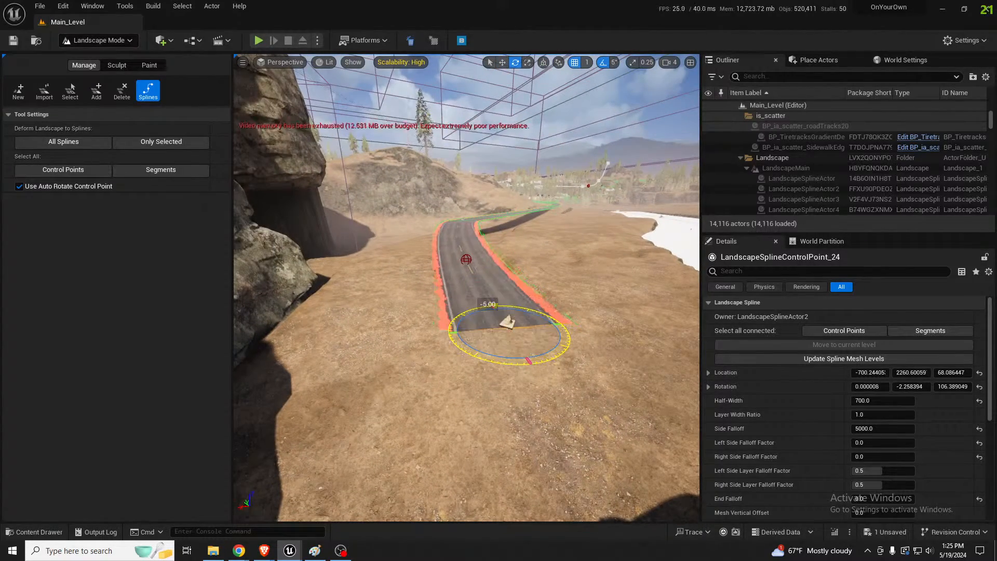
right_click_drag(524, 361, 478, 352)
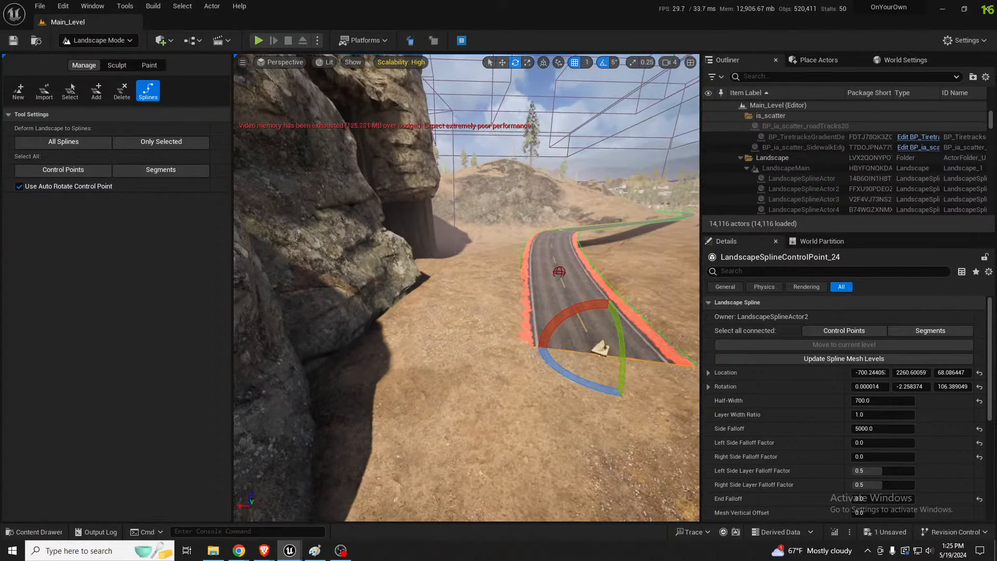
right_click_drag(665, 253, 694, 220)
key("d")
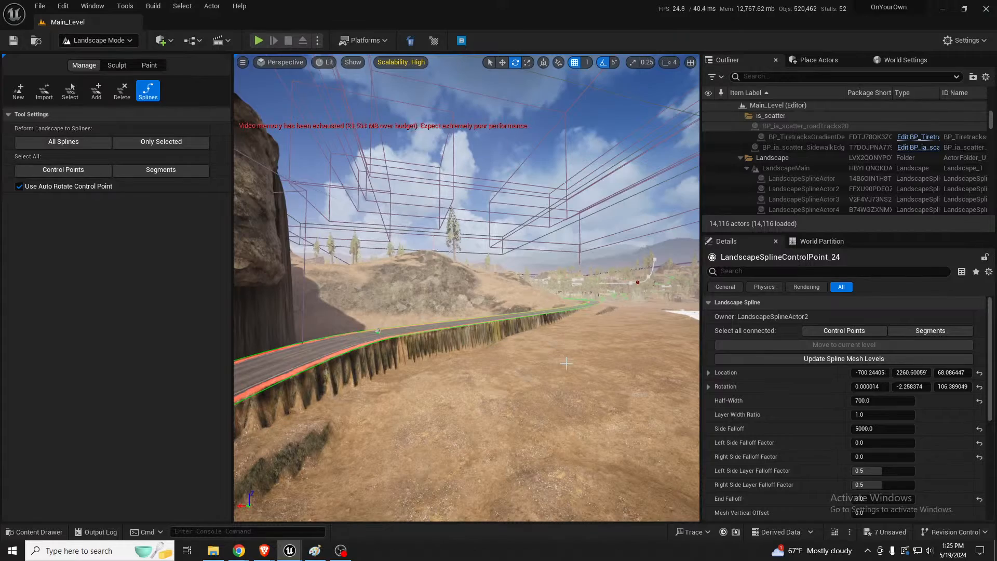
key("w")
right_click_drag(566, 363, 576, 407)
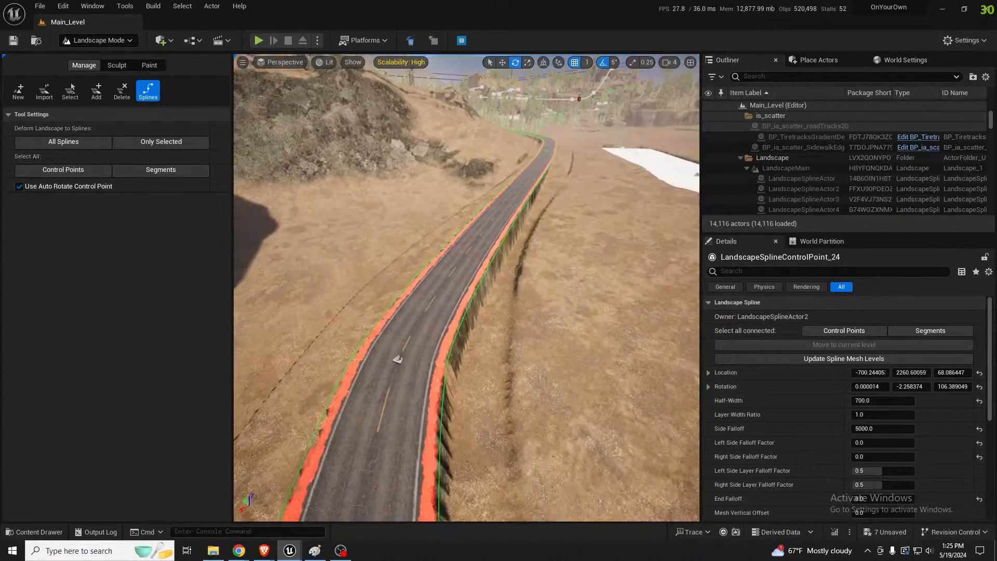
Fly into the warehouse interior at camera speed 1.8, return to selection mode, and select LevelInstance_Warehouse
mouse_move(527, 356)
right_mouse_down()
mouse_move(523, 324)
mouse_move(521, 333)
mouse_move(512, 321)
mouse_move(528, 306)
mouse_move(533, 337)
mouse_move(488, 339)
mouse_move(580, 321)
mouse_move(607, 326)
mouse_move(520, 355)
mouse_move(528, 357)
right_mouse_up()
scroll(525, 340, "up", 1)
scroll(524, 341, "down", 3)
key("w")
scroll(529, 357, "down", 3)
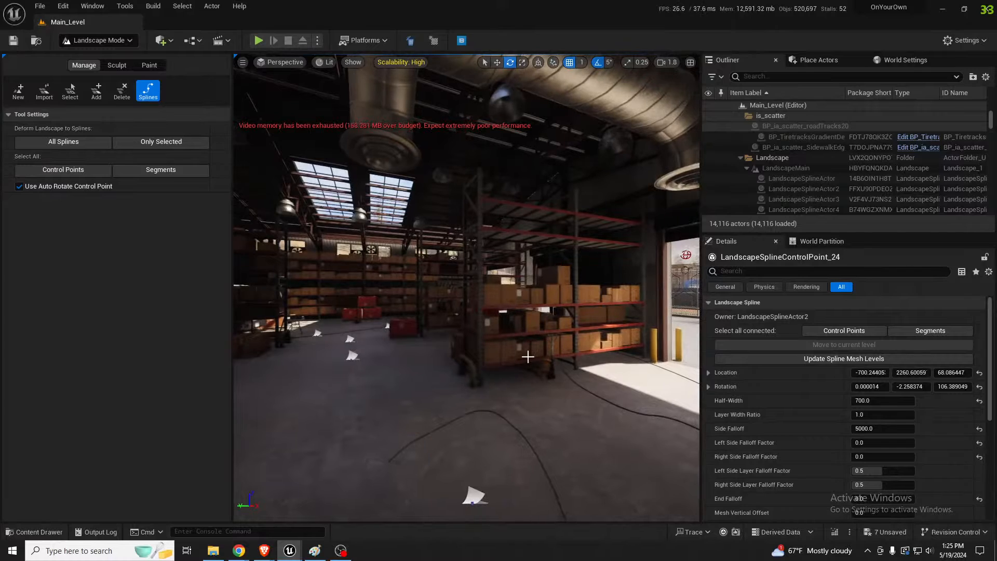
left_click(537, 295)
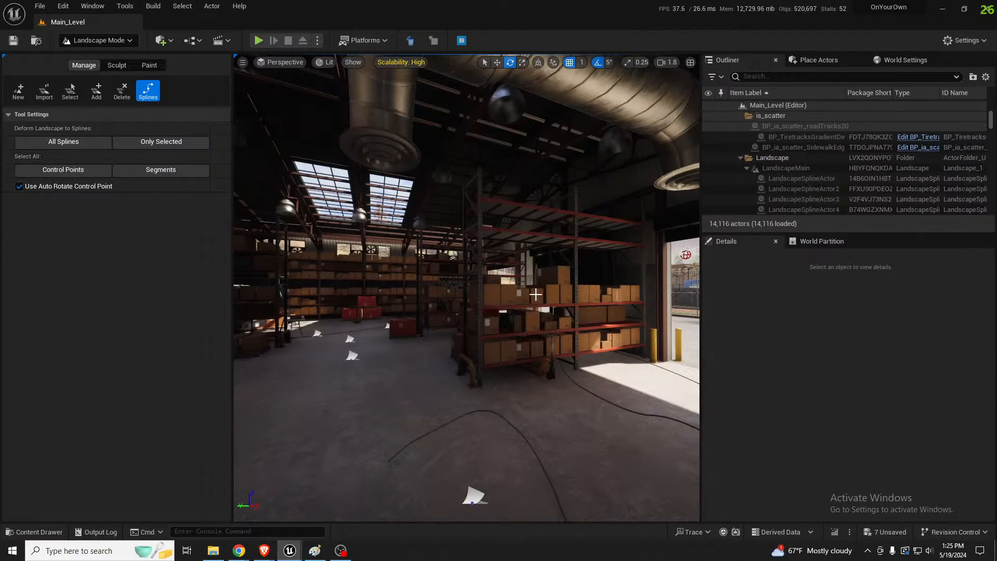
key("shift+1")
left_click(637, 353)
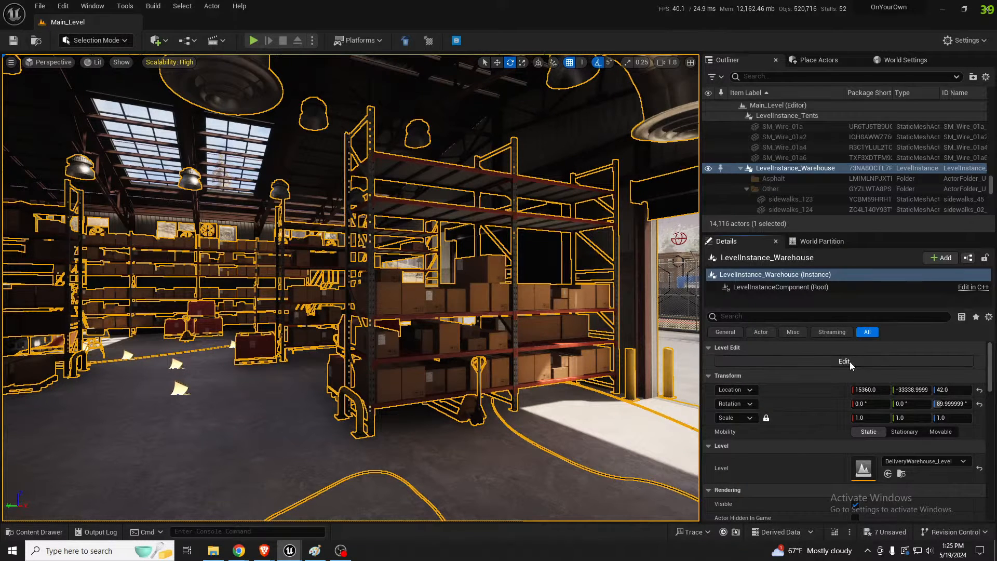
Edit the warehouse level instance, widen the Outliner, and open the blueprint of DeliveryWarehouse_InteriorPackedActorsLevel
double_click(390, 320)
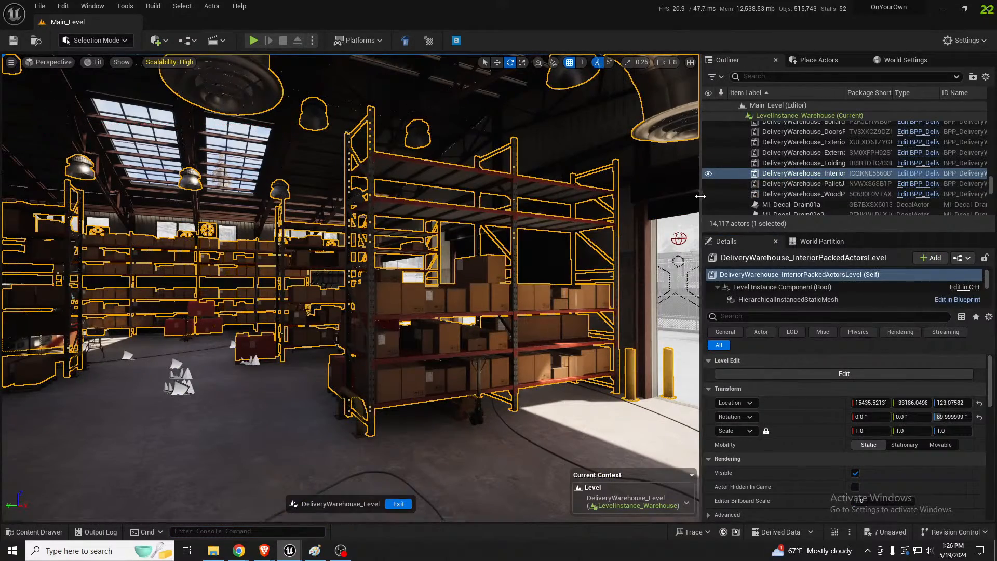
left_click_drag(701, 192, 540, 189)
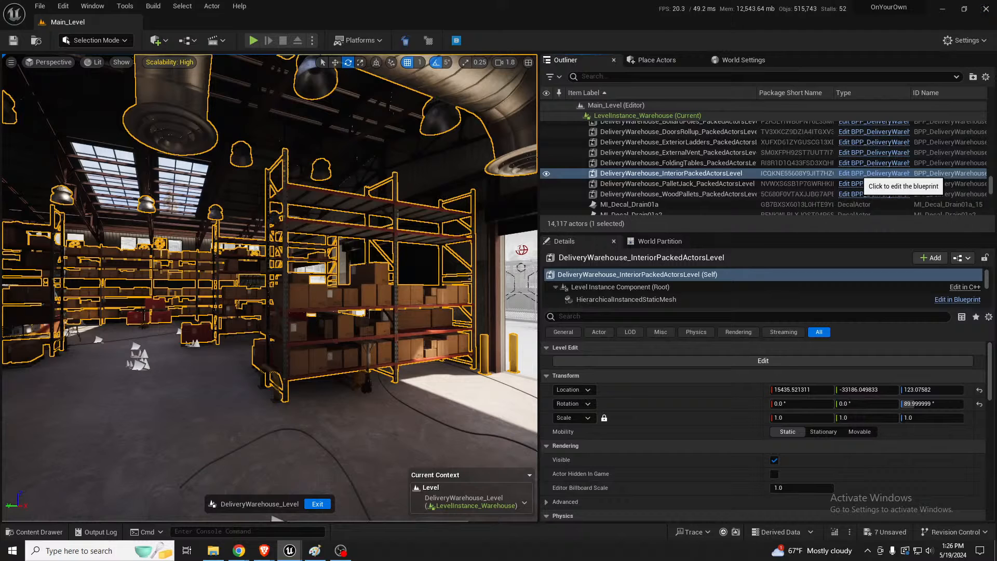
left_click(862, 173)
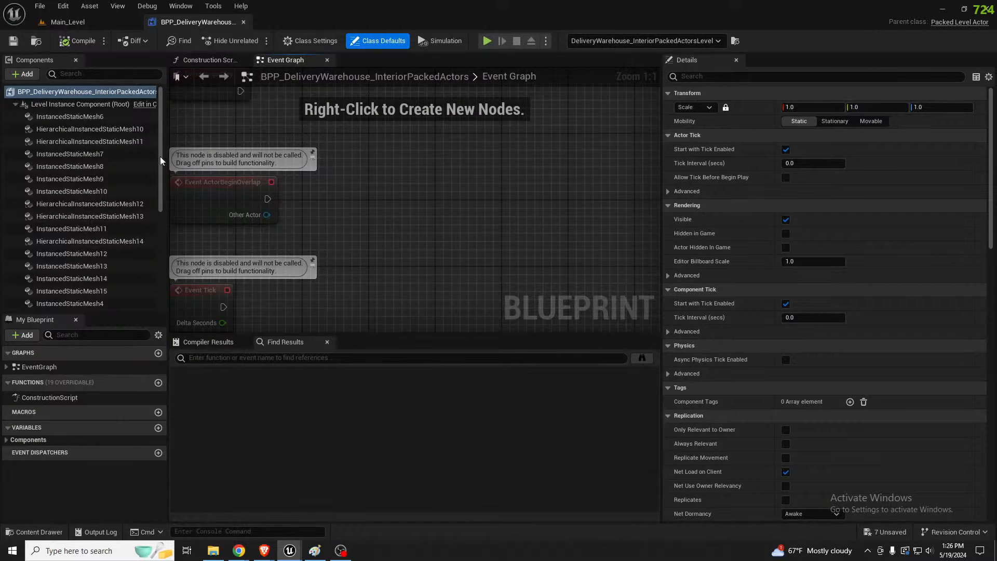
Examine the InstancedStaticMesh9 component's settings, the rest of the component list, and the blueprint's construction script and event graph
left_click(65, 179)
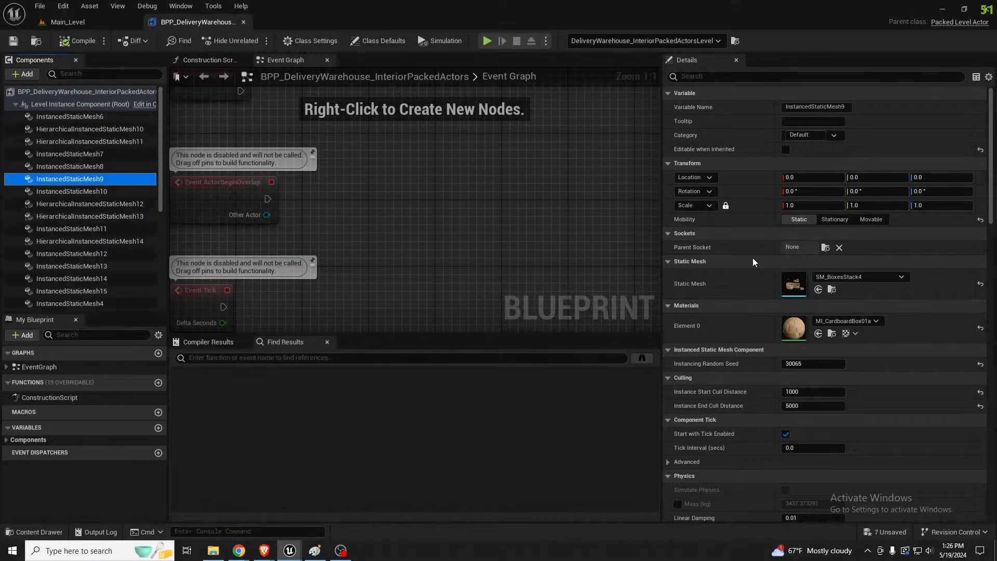
scroll(753, 258, "down", 8)
scroll(754, 264, "down", 3)
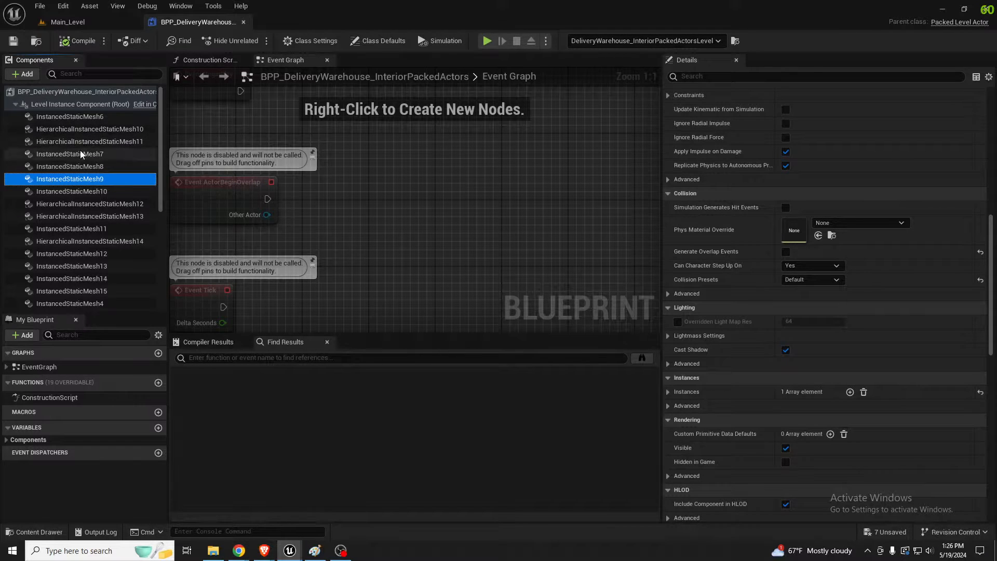
scroll(90, 213, "down", 4)
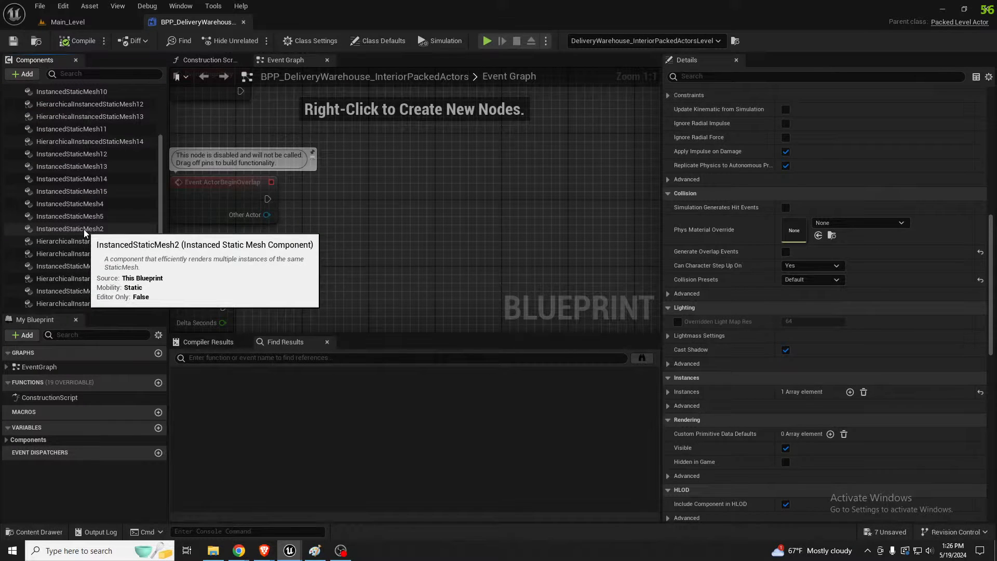
left_click(218, 60)
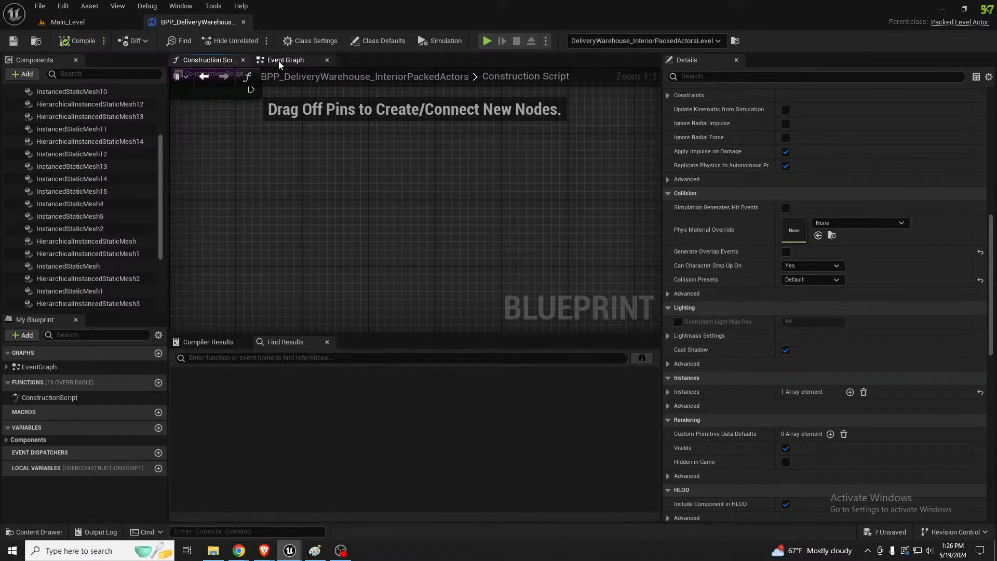
left_click(280, 61)
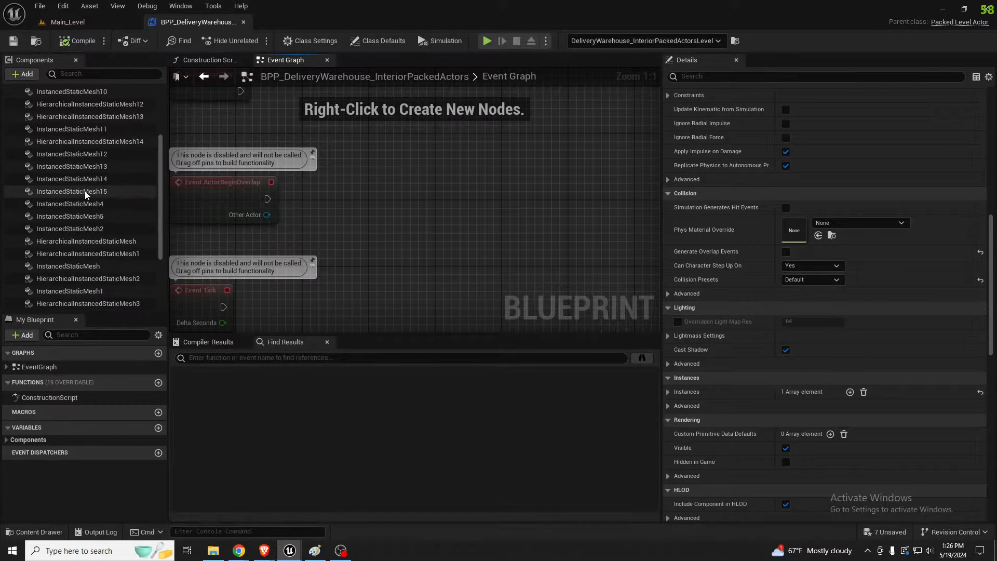
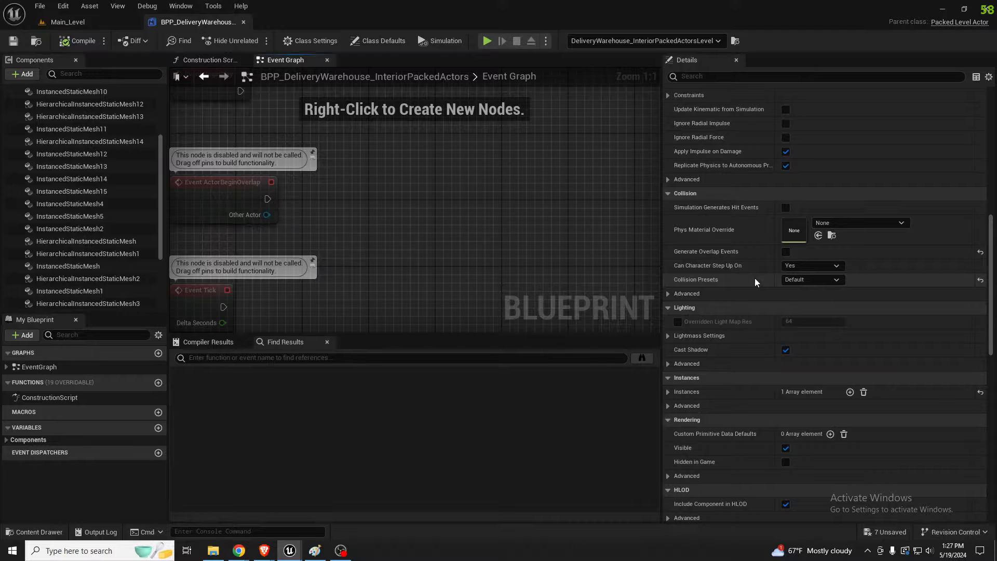
Examine the instance entries of the HierarchicalInstancedStaticMesh14 component, expanding and collapsing index 0 and index 1
left_click(113, 144)
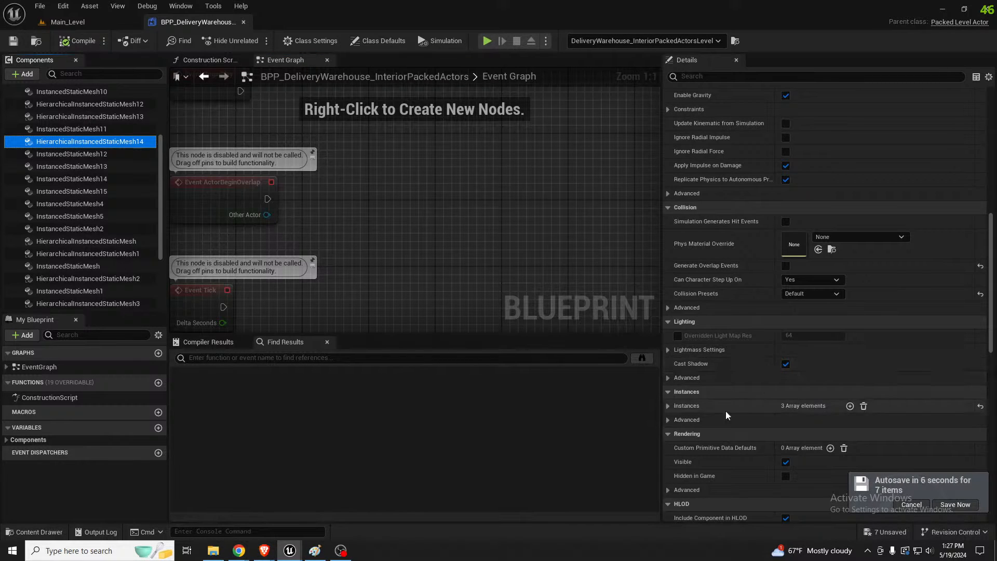
left_click(677, 407)
scroll(743, 376, "down", 2)
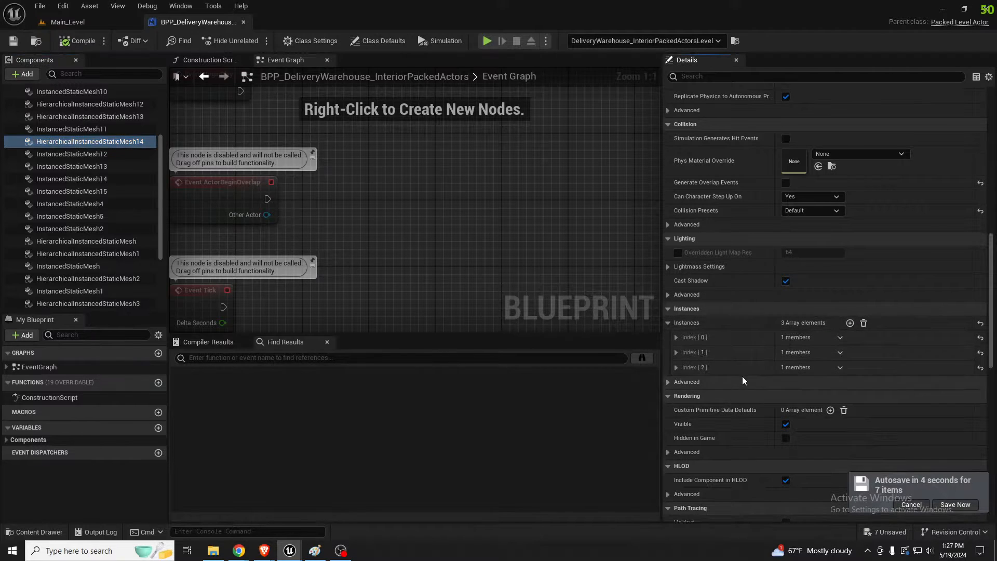
left_click(676, 338)
left_click(677, 338)
left_click(677, 352)
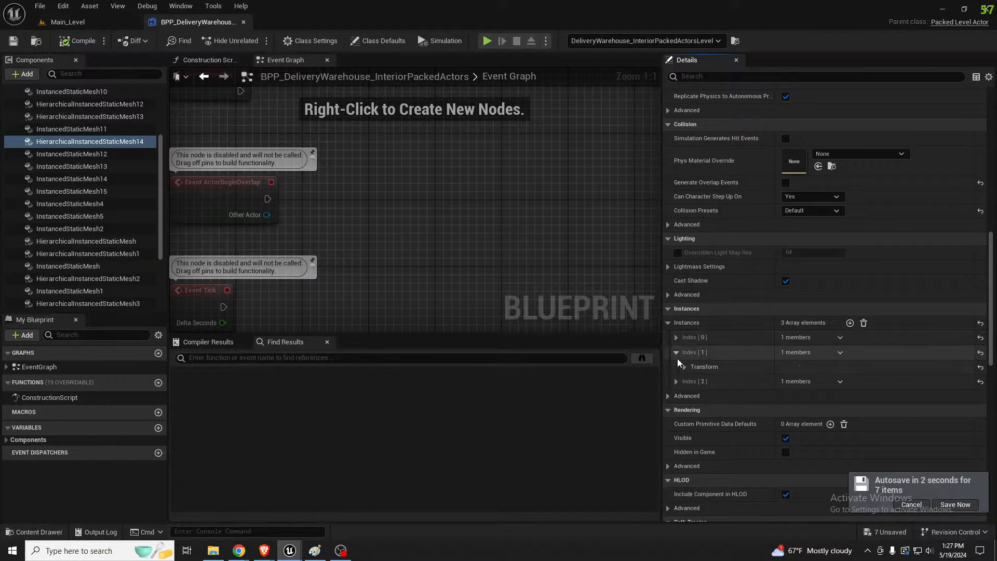
left_click(677, 352)
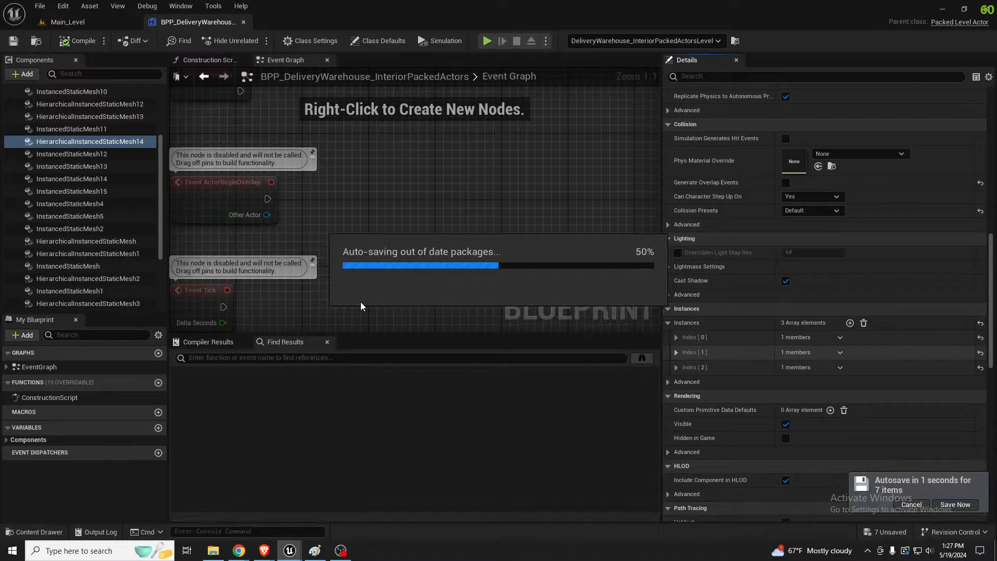
Review the HierarchicalInstancedStaticMesh component's instance list, its SM_BollardPole01a mesh asset, and its culling settings
left_click(68, 242)
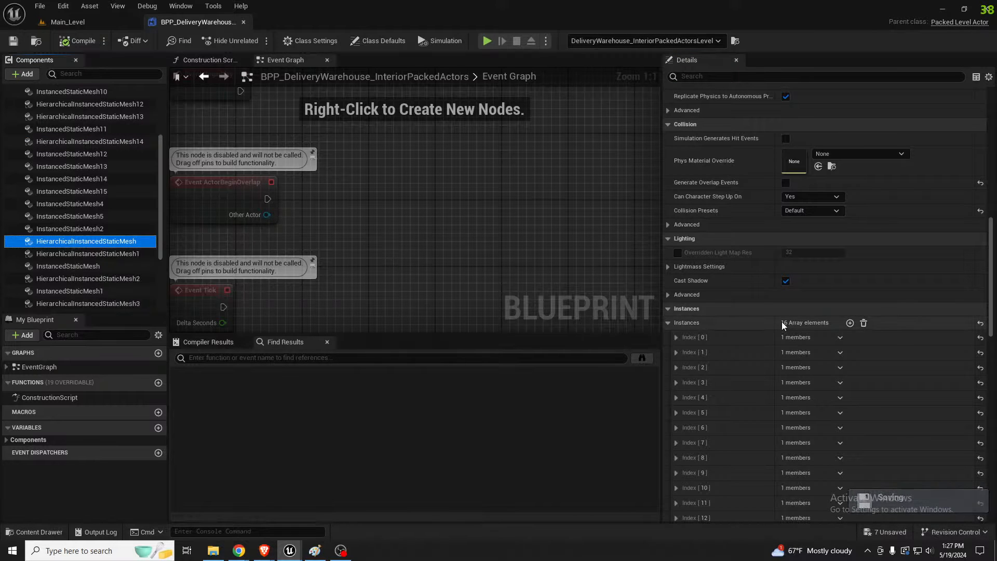
scroll(784, 328, "down", 2)
scroll(784, 333, "up", 10)
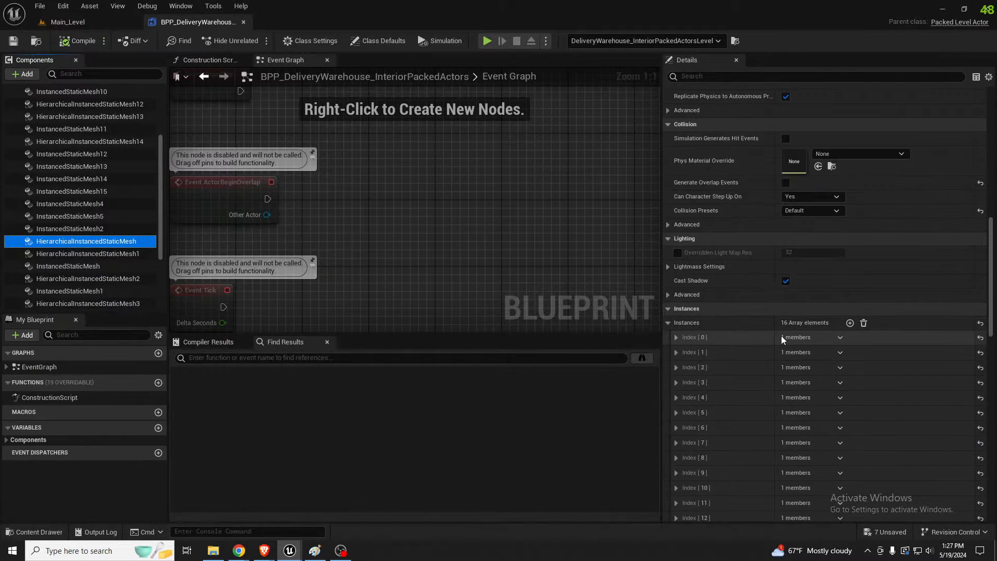
scroll(778, 338, "up", 9)
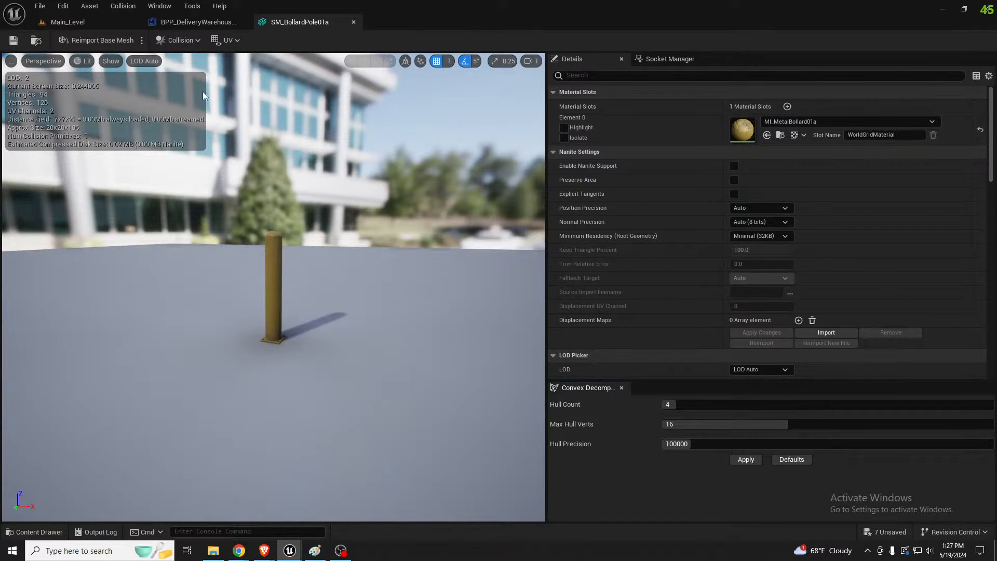
left_click(185, 23)
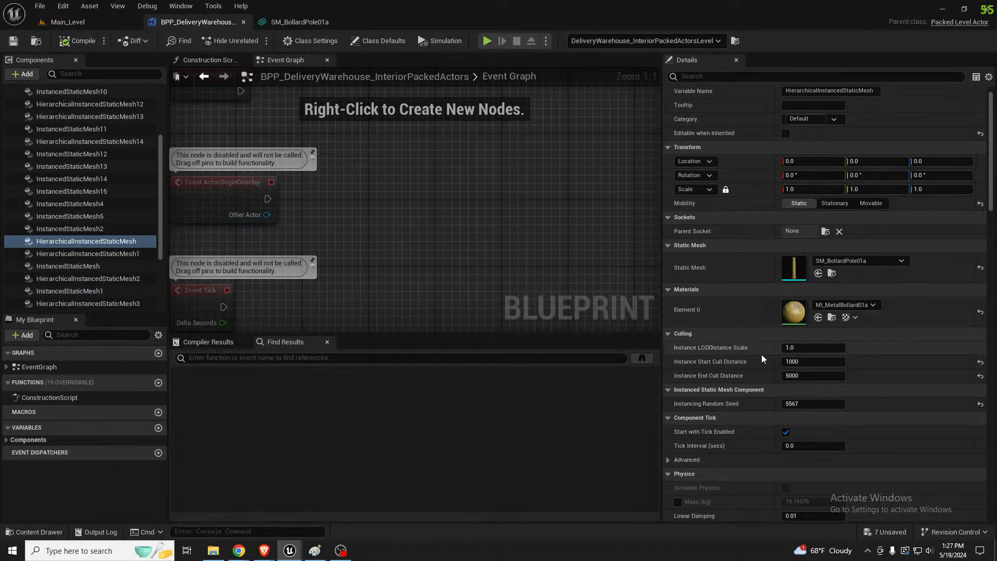
scroll(762, 354, "down", 5)
scroll(755, 359, "down", 7)
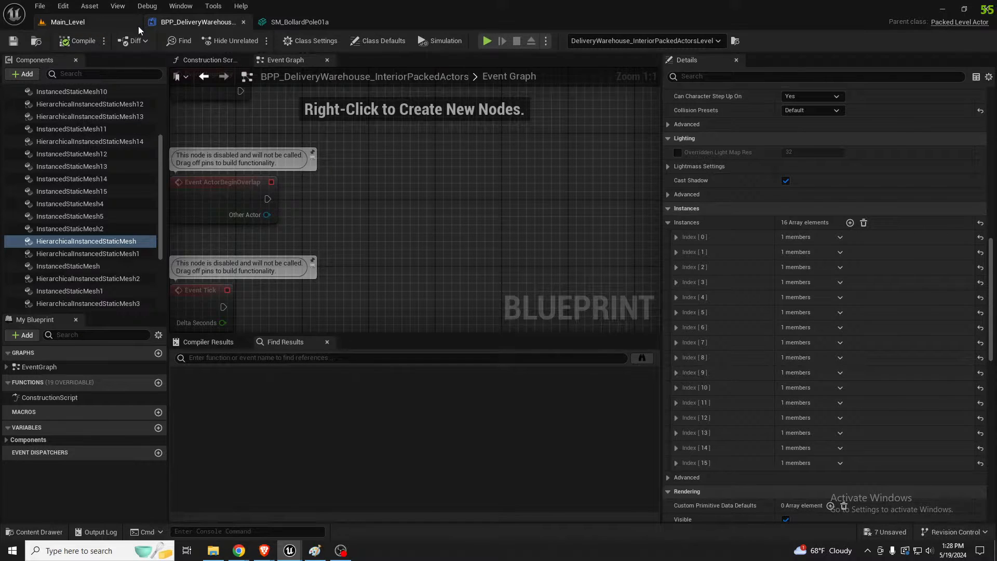
Return to Main_Level and examine the full property list of DeliveryWarehouse_InteriorPackedActorsLevel
left_click(83, 25)
right_click_drag(384, 303, 380, 315)
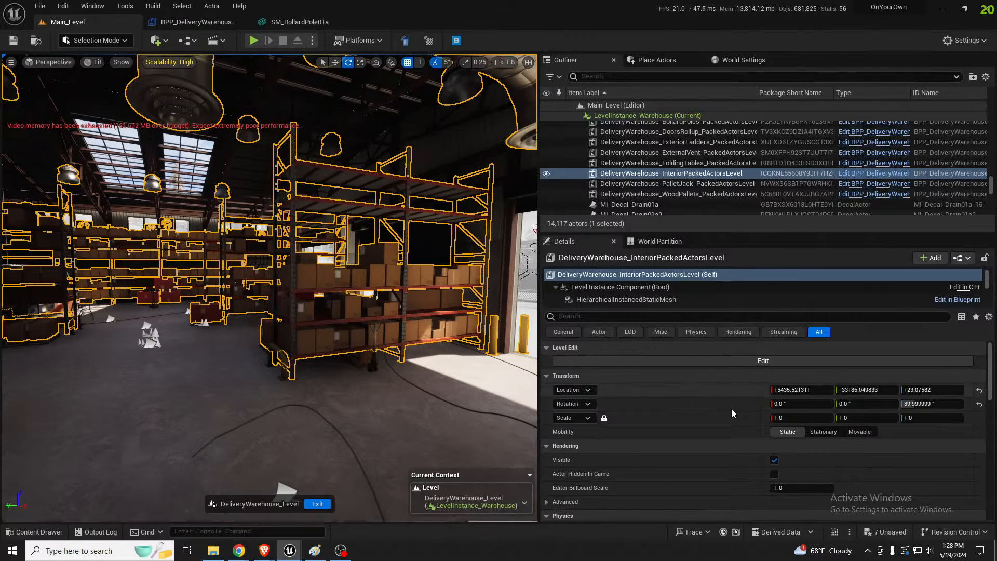
scroll(731, 411, "down", 2)
scroll(732, 411, "down", 6)
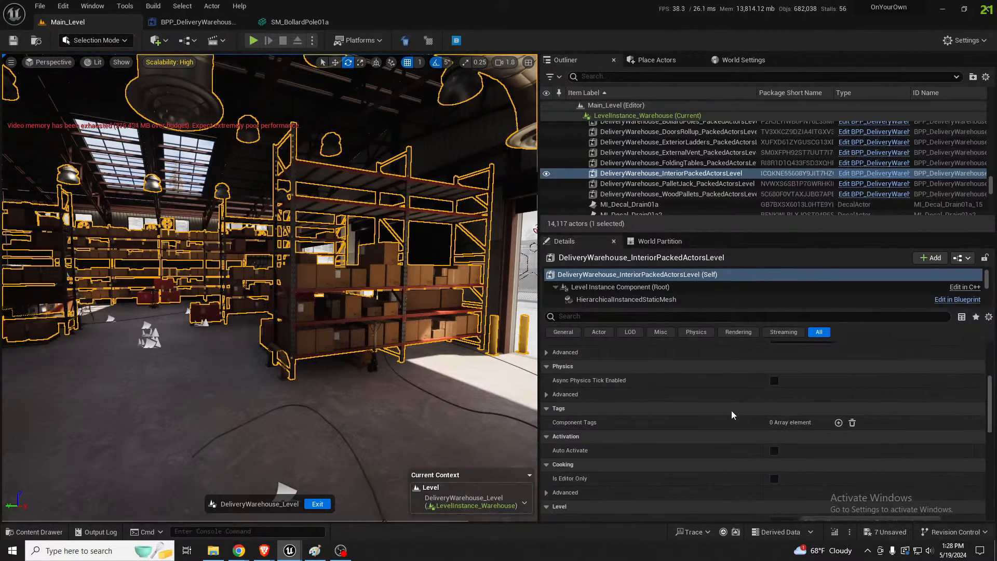
scroll(731, 411, "down", 5)
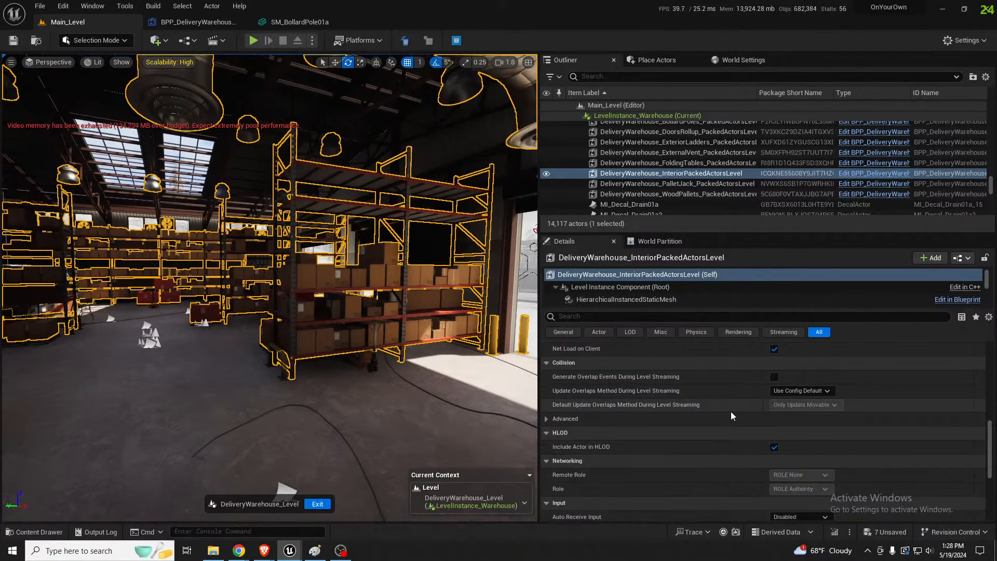
scroll(731, 413, "down", 3)
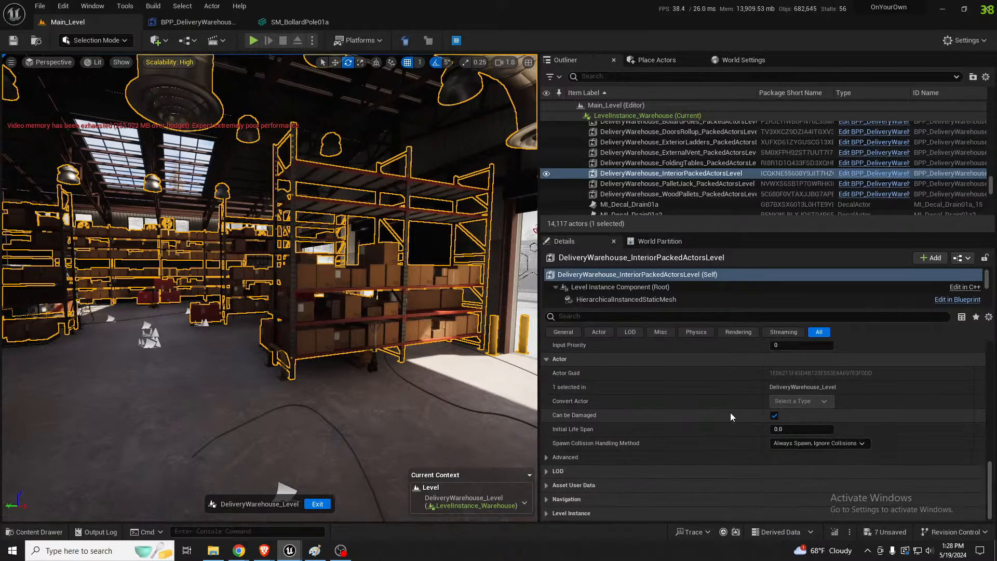
Filter the packed level actor's properties for "runti" and clear the filter
left_click(655, 317)
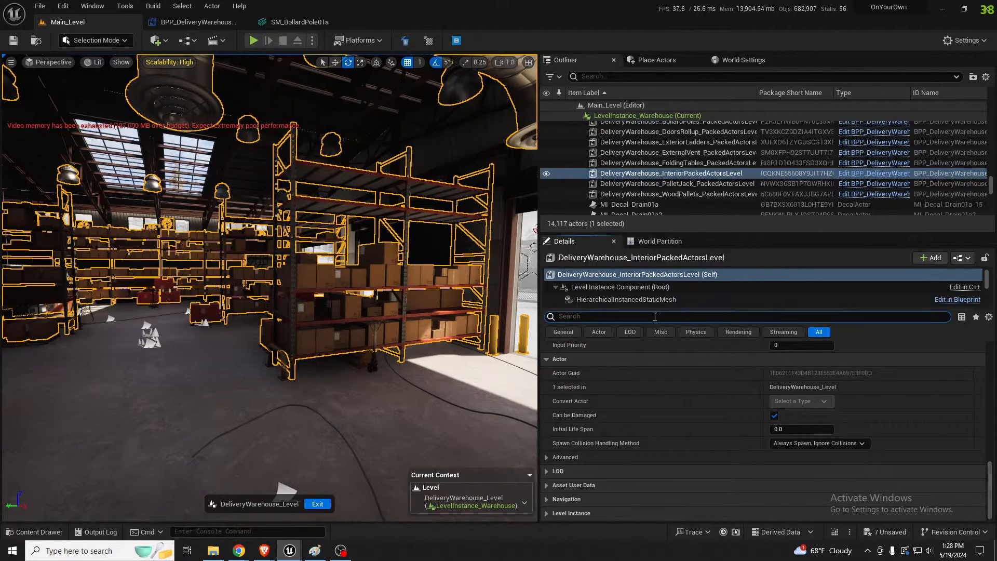
type("runti")
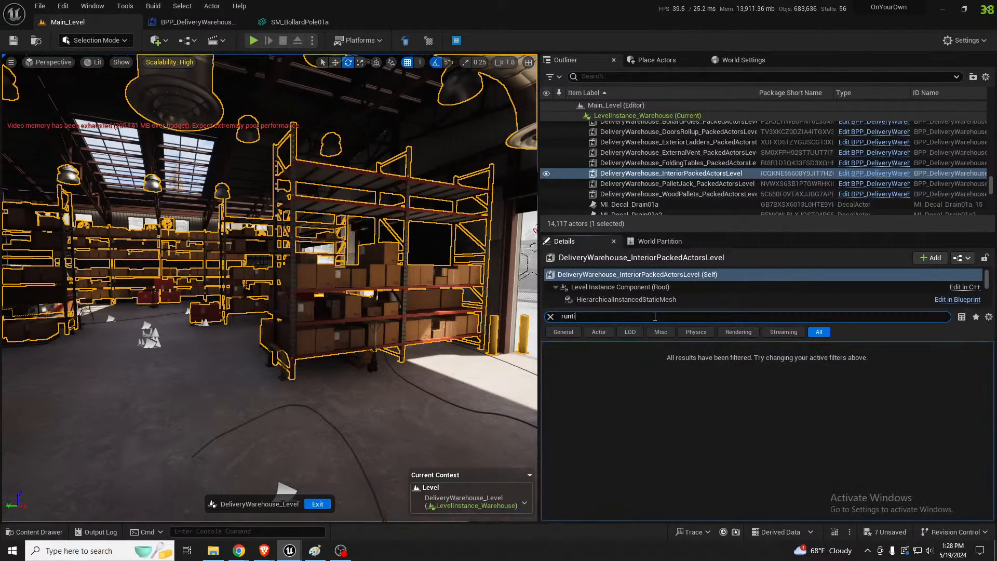
key("BackSpace")
key("BackSpace")
key("BackSpace")
key("BackSpace")
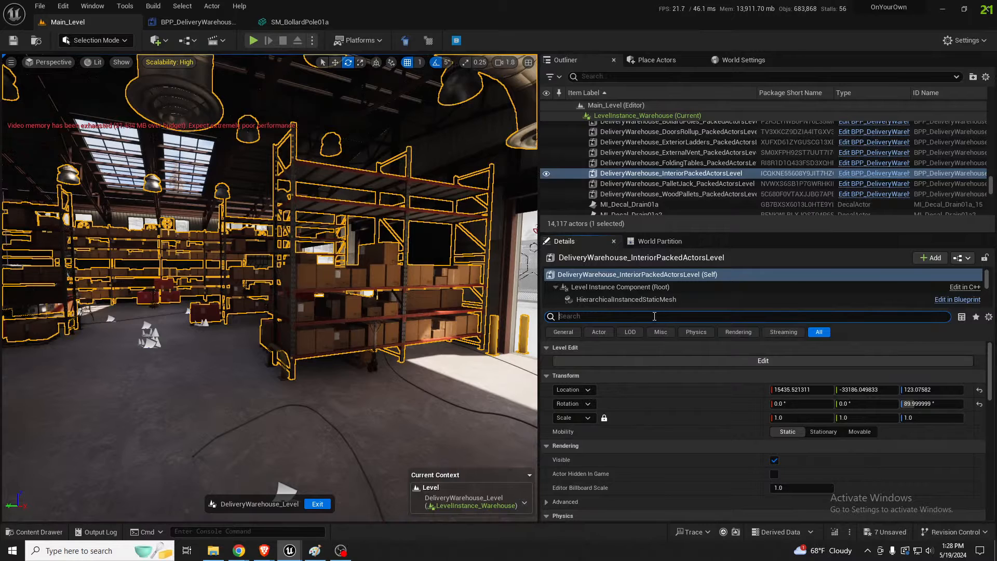
Open DeliveryWarehouse_InteriorPackedActorsLevel for editing, inspect the SM_BoxesStack7 actor on the shelves, and exit the level editing
left_click(717, 361)
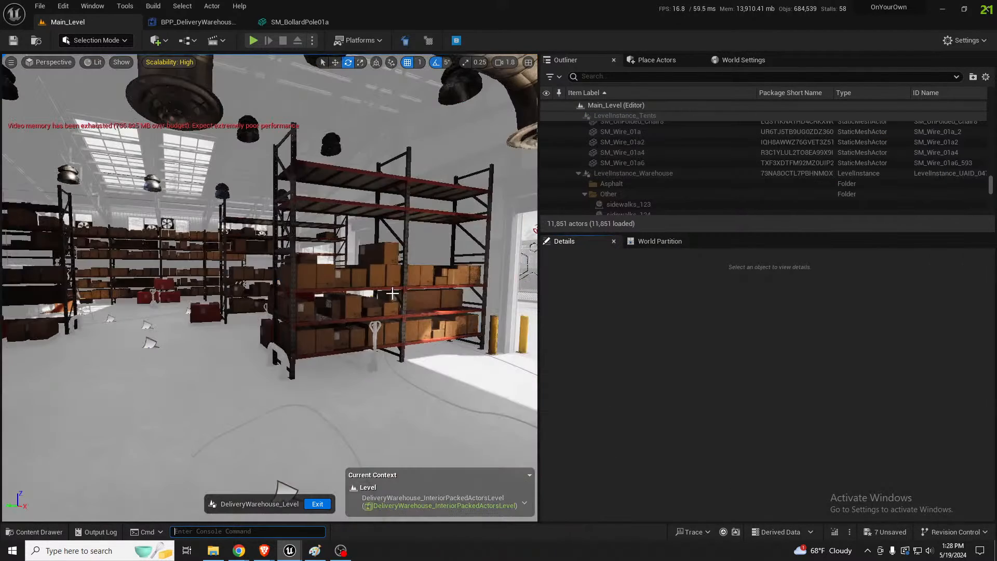
left_click(318, 302)
right_click_drag(319, 302, 147, 272)
left_click(278, 272)
left_click(147, 272)
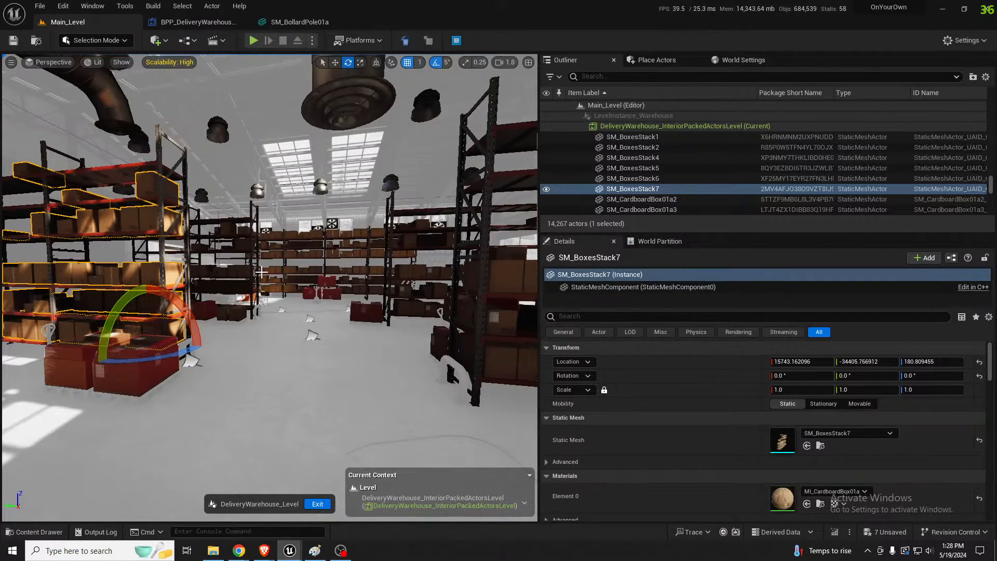
right_click_drag(323, 278, 411, 275)
Select LevelInstance_Warehouse, filter its properties for "runti" to check the Runtime Grid setting, and clear the selection
left_click(252, 243)
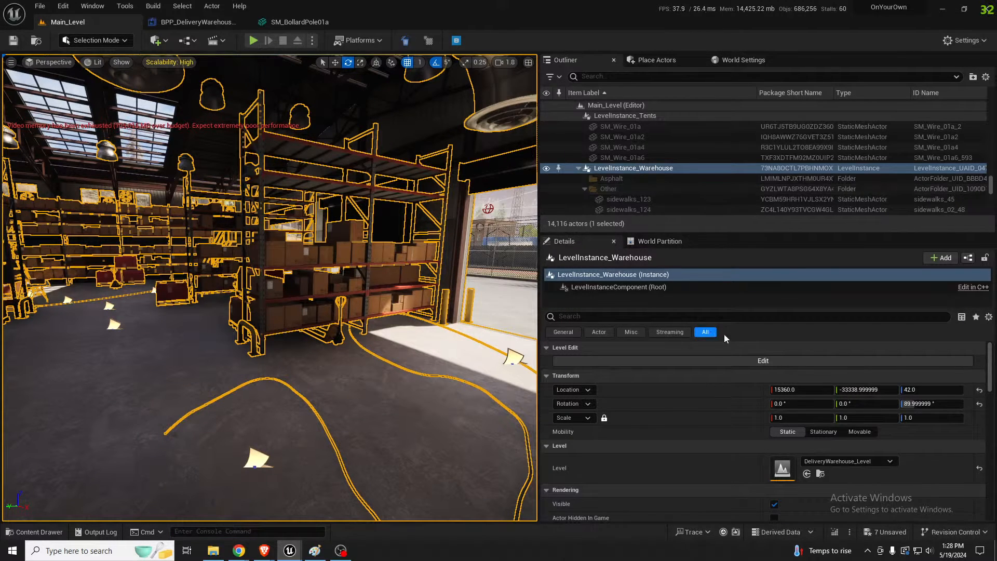
left_click(725, 317)
type("runti")
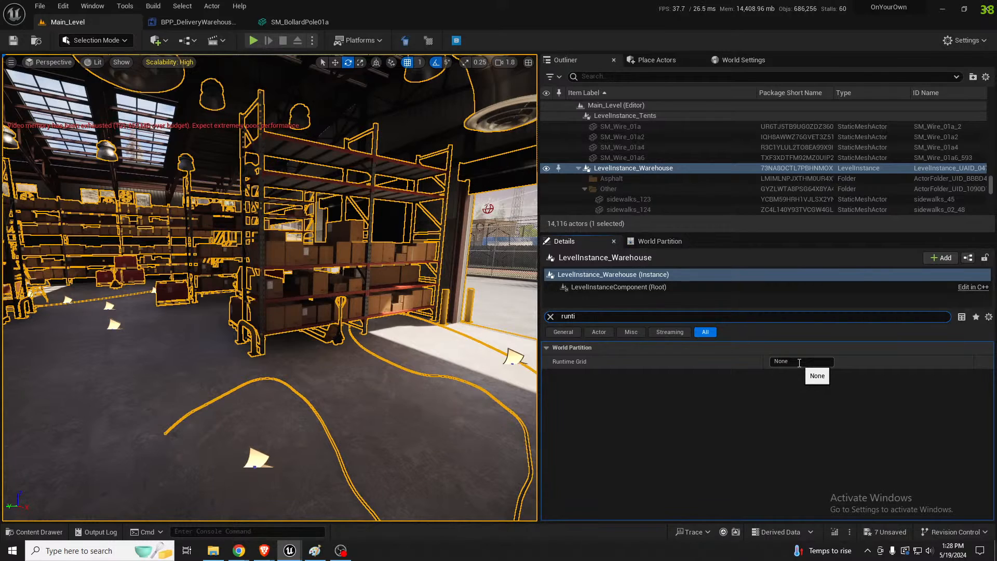
right_click_drag(403, 328, 405, 341)
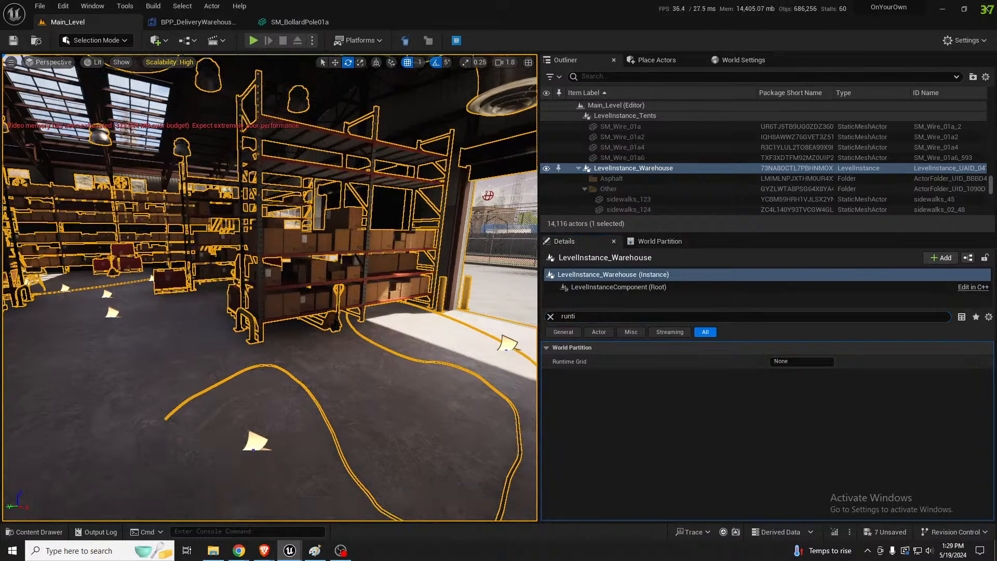
key("Escape")
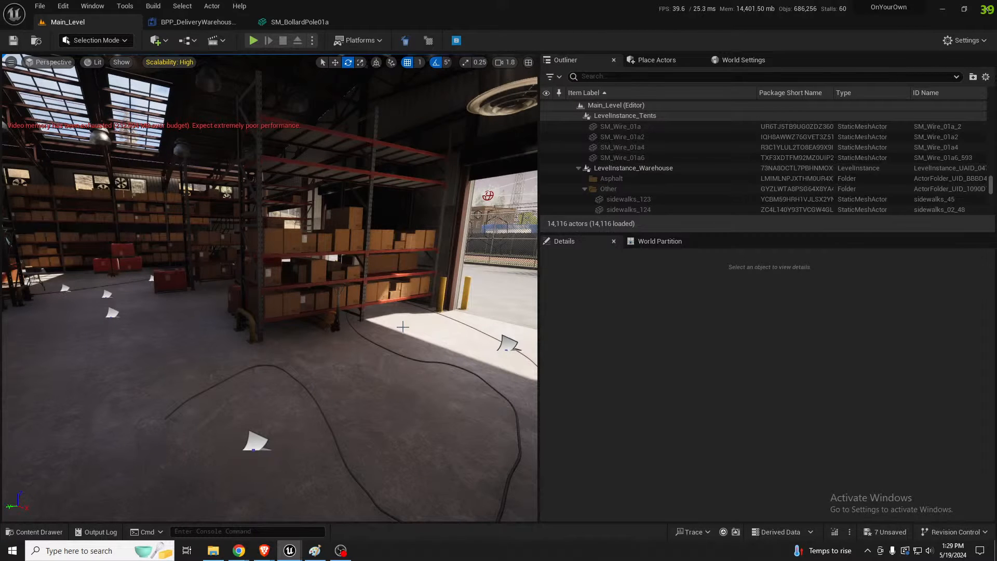
Fly out of the warehouse to the fenced roadside and check the texture statistics for the current streaming level
right_click_drag(371, 326, 452, 310)
key("w")
key("e")
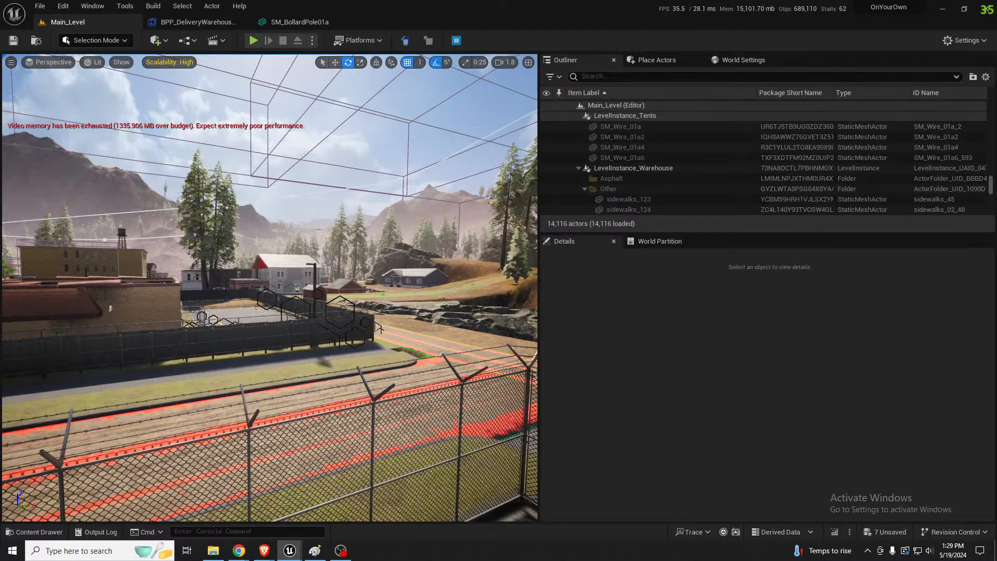
left_click_drag(0, 206, 510, 184)
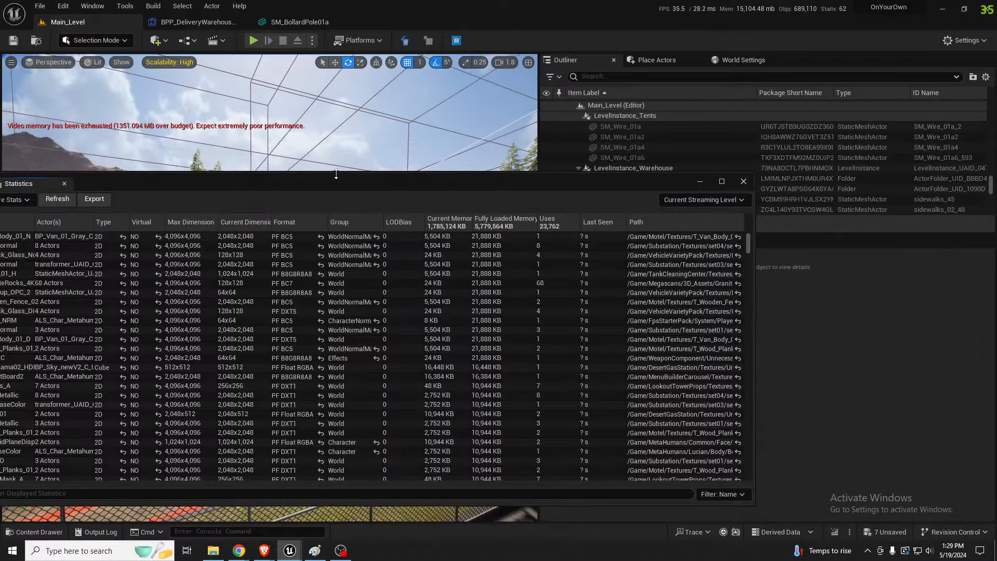
left_click_drag(336, 179, 0, 187)
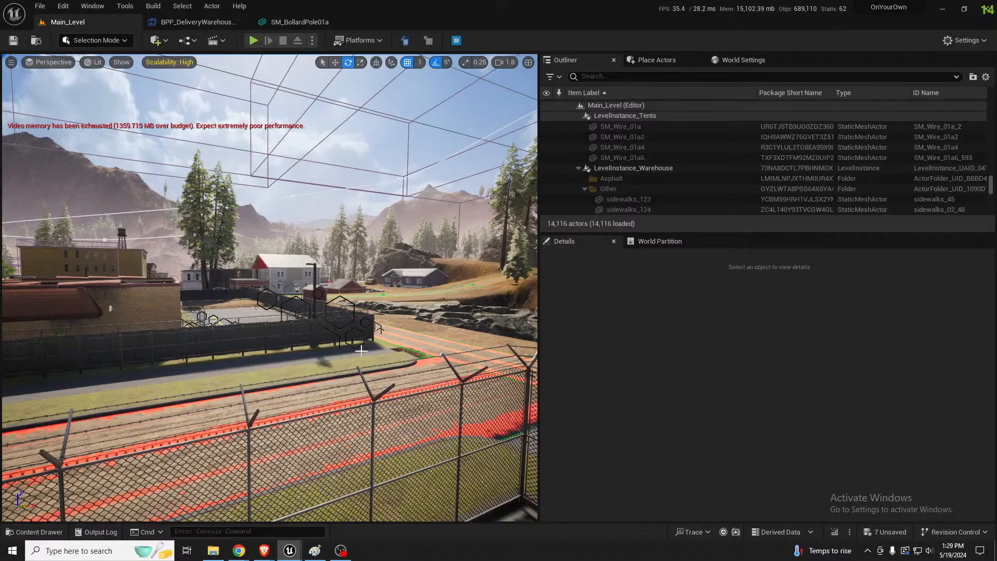
Fly from the fenced roadside into the forest at camera speed 3.5
key("w")
mouse_move(379, 352)
right_mouse_down()
mouse_move(368, 329)
mouse_move(410, 345)
mouse_move(381, 352)
right_mouse_up()
scroll(370, 331, "up", 7)
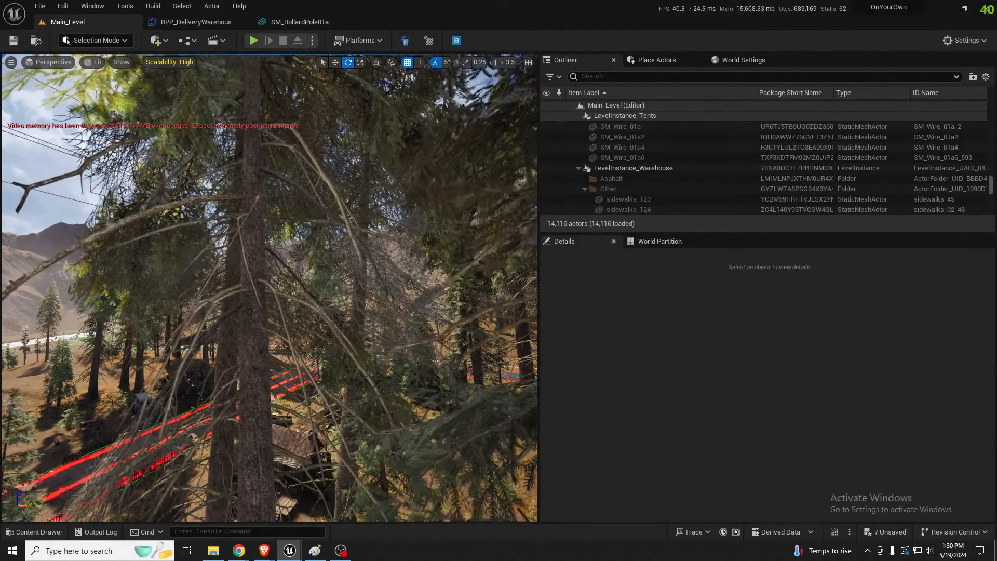
Switch to File Explorer, look over the OYO2024 project folder including DerivedDataCache, and return to Unreal Editor
key("alt+Tab")
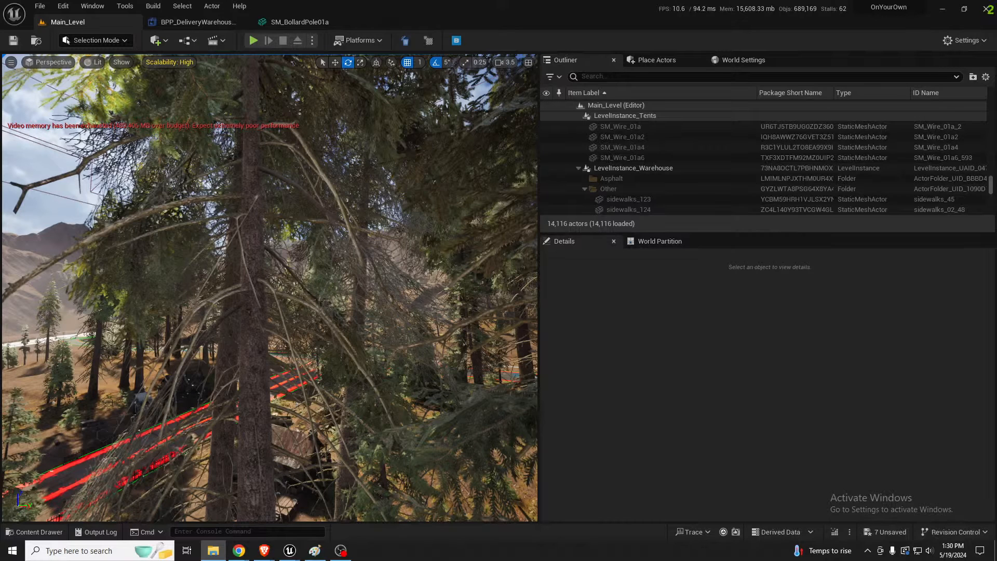
left_click_drag(996, 66, 470, 64)
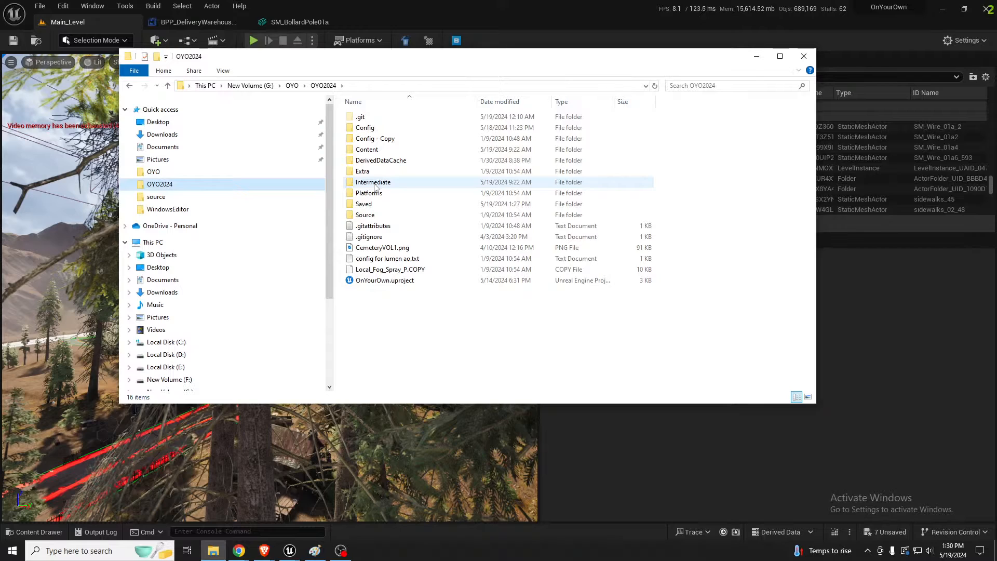
left_click_drag(381, 53, 501, 31)
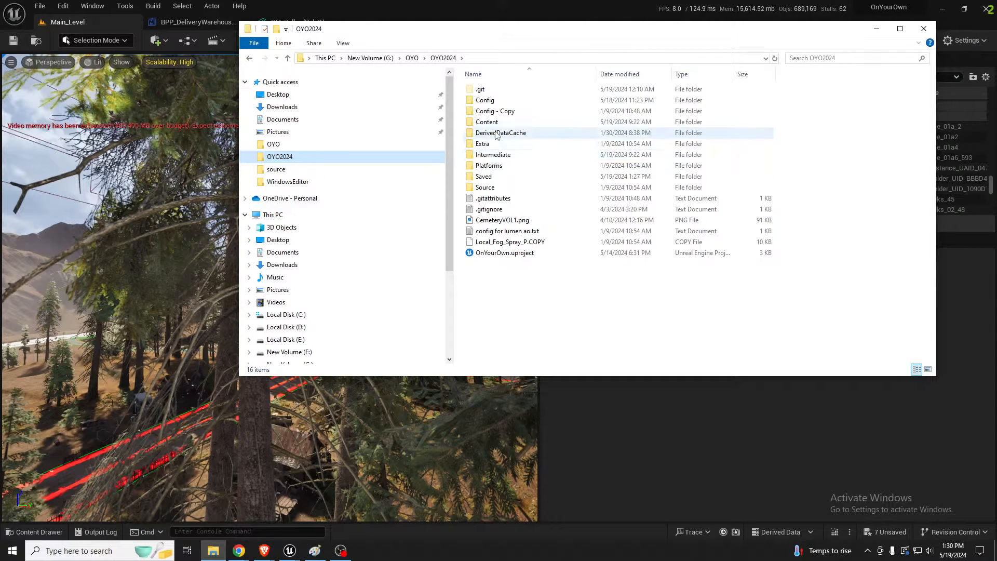
mouse_move(497, 136)
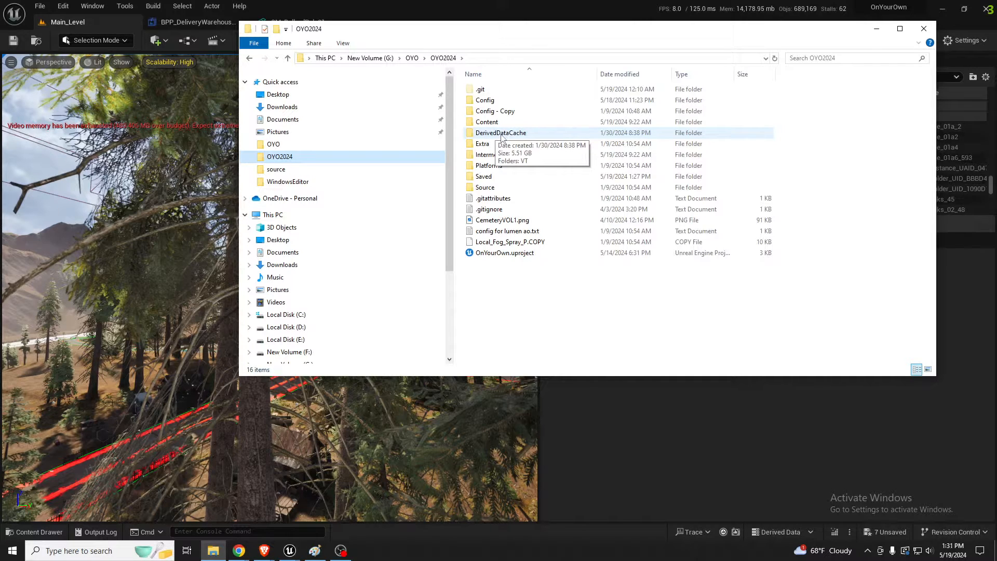
left_click(597, 5)
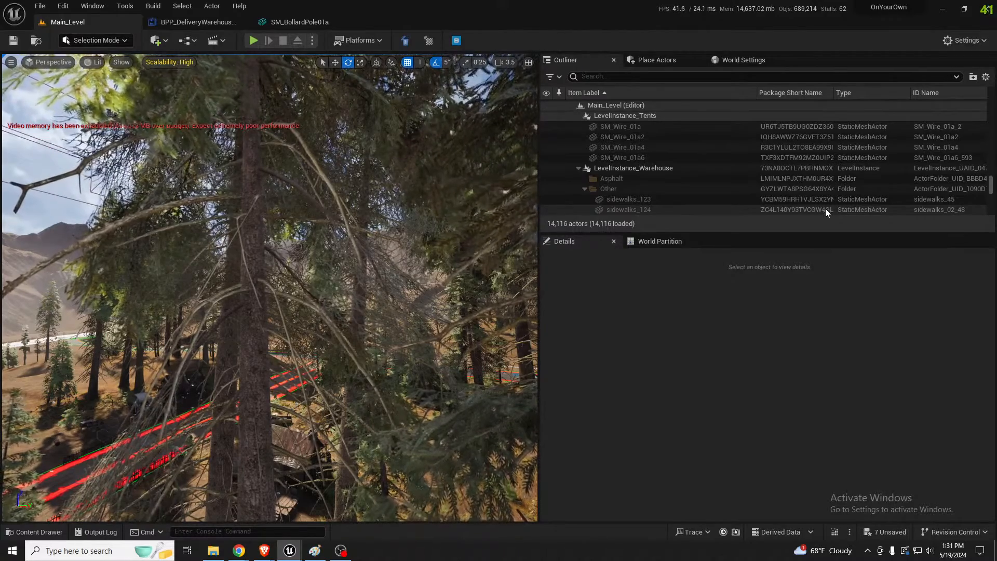
Fly out of the forest to a view over the dam and select the BP_Sky_newV2 actor
right_click_drag(374, 317, 298, 282)
key("w")
key("e")
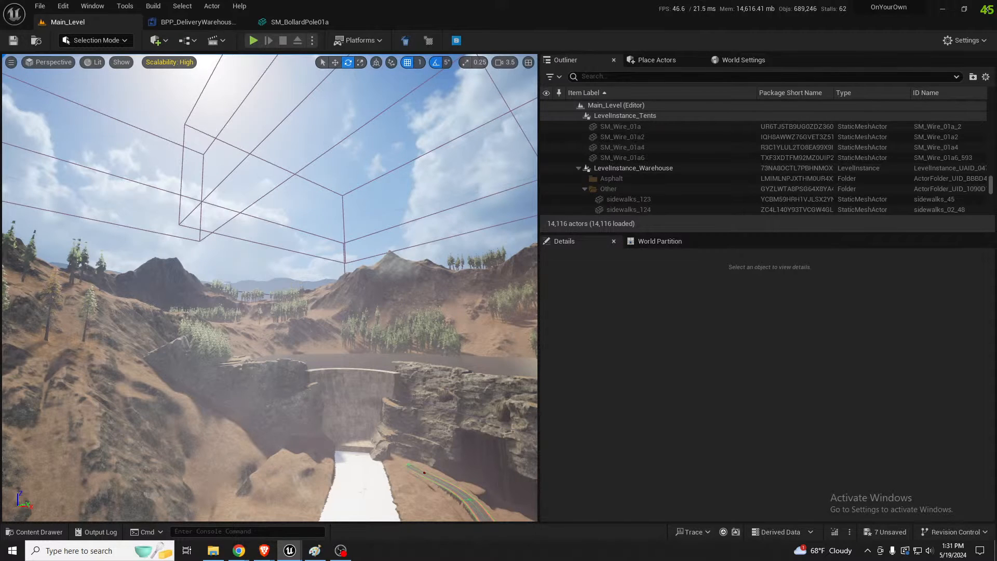
left_click(289, 280)
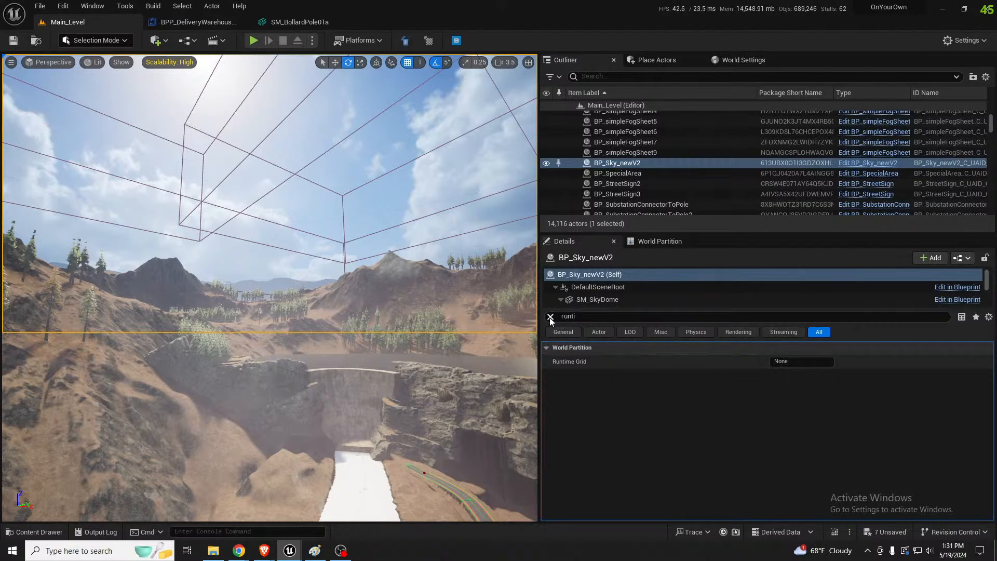
Clear the property filter, open the BP_Sky_newV2 blueprint, and display its Set Night Fog function
left_click(550, 317)
left_click(886, 162)
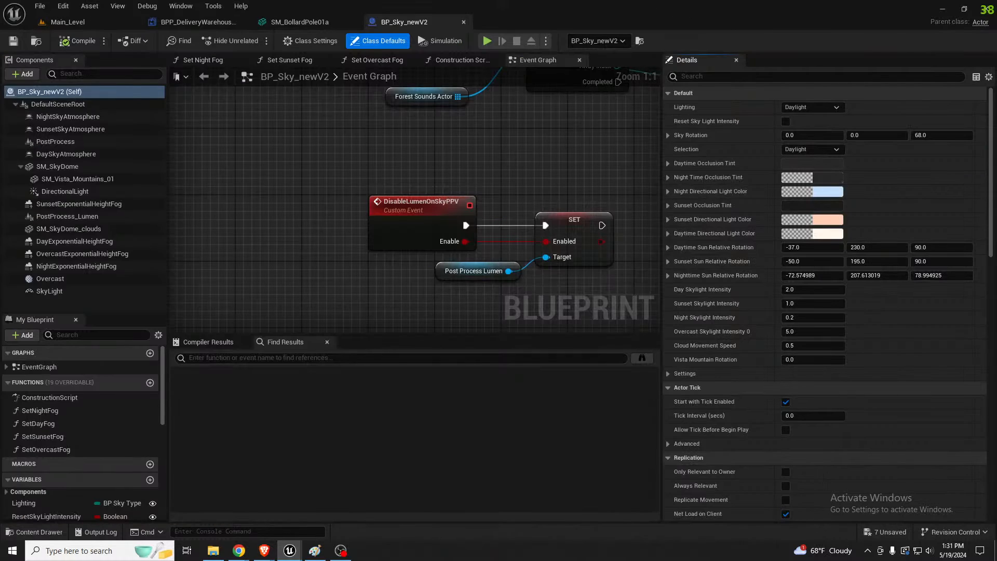
left_click(202, 60)
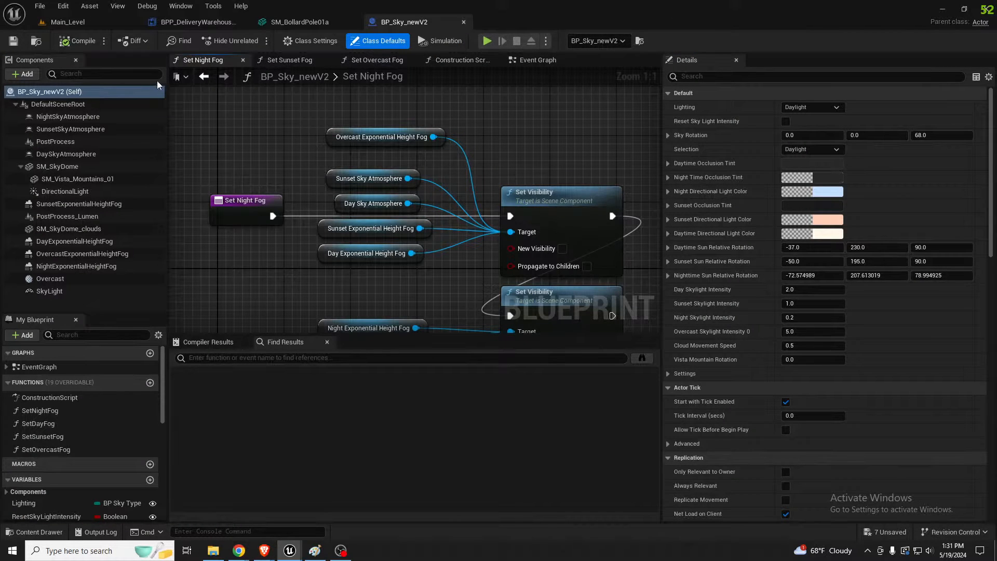
Open the sky blueprint's 3D preview and select the SM_Vista_Mountains_01 mesh around the base of the dome
left_click(181, 6)
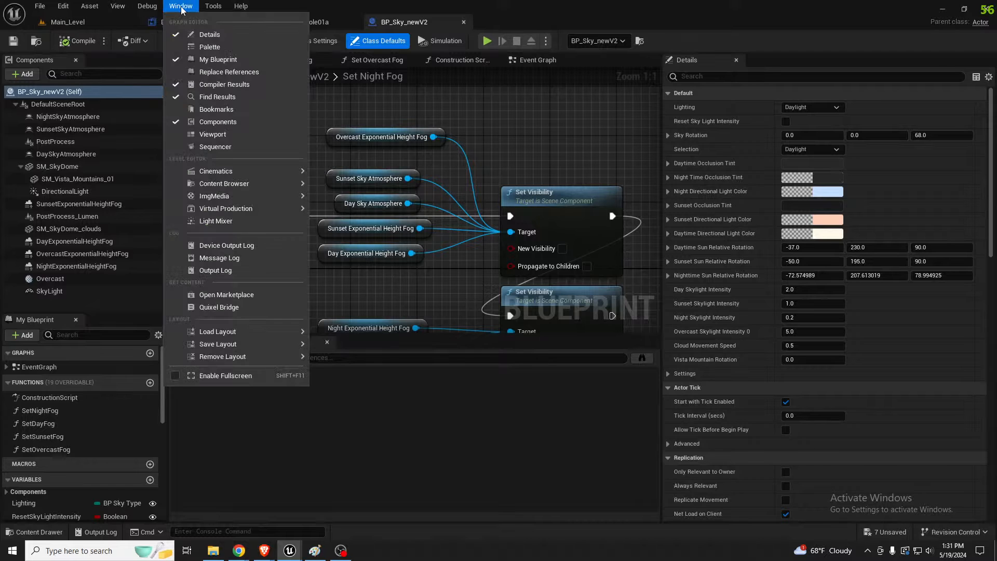
left_click(213, 134)
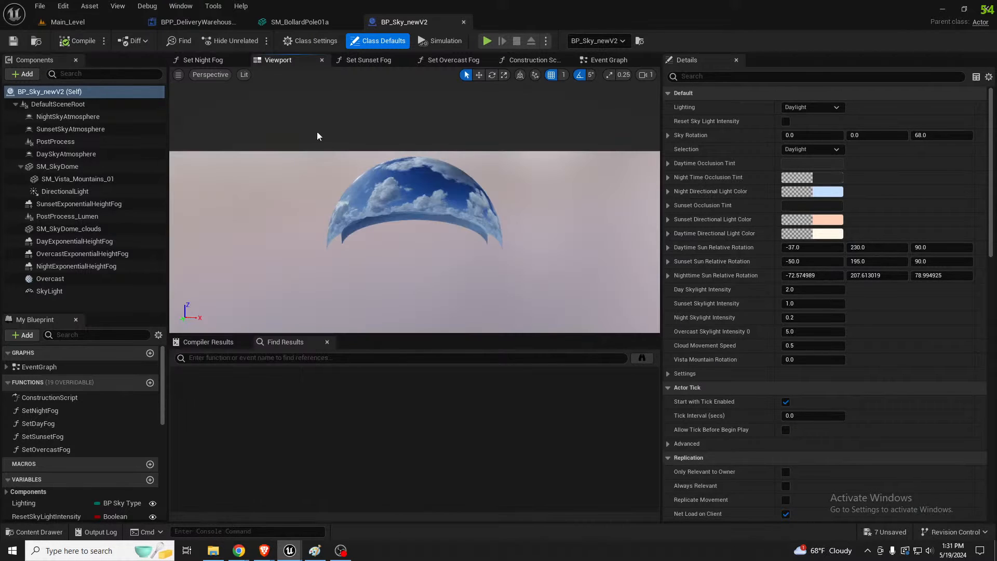
left_click(419, 257)
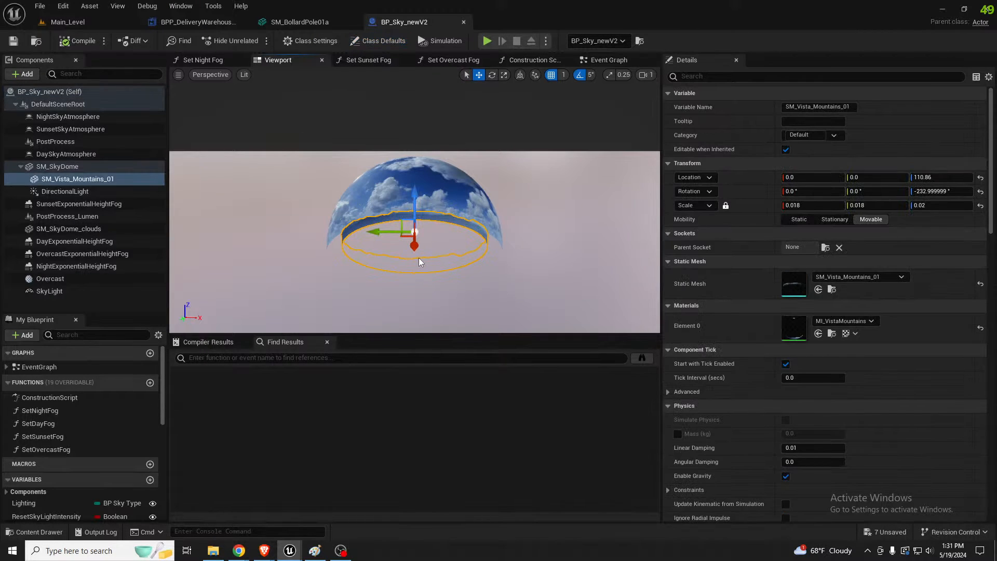
mouse_move(419, 258)
right_mouse_down()
mouse_move(436, 271)
mouse_move(427, 256)
mouse_move(435, 255)
right_mouse_up()
key("a")
scroll(420, 258, "up", 2)
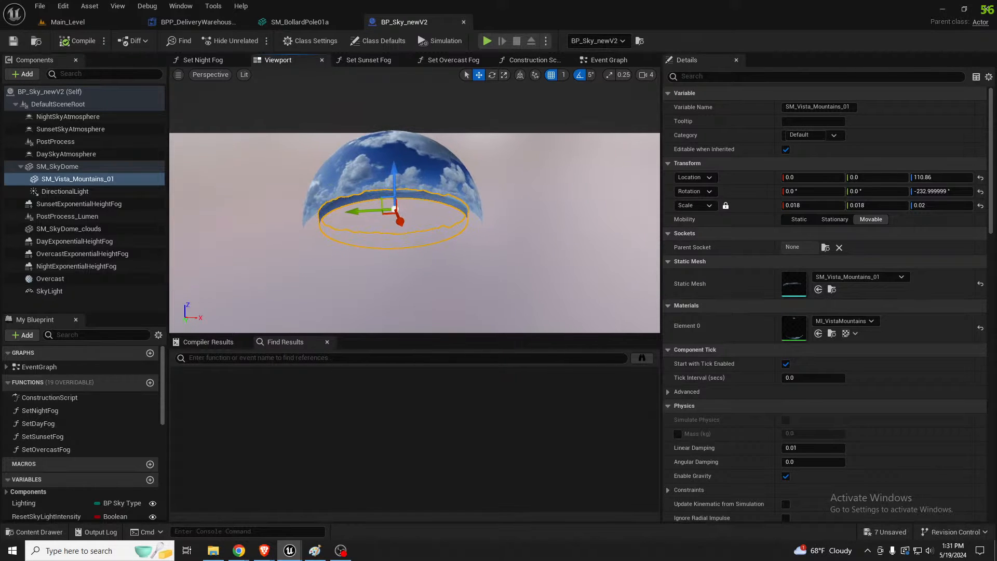
scroll(419, 258, "up", 4)
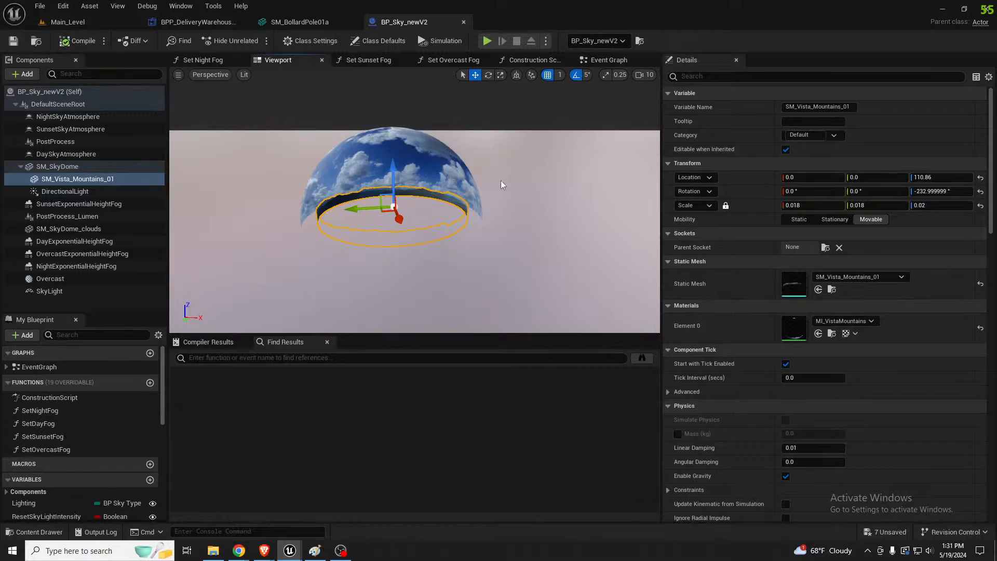
Raise the blueprint preview's camera speed to 160 and fly inside the sky dome to examine the mountain ring
left_click(606, 75)
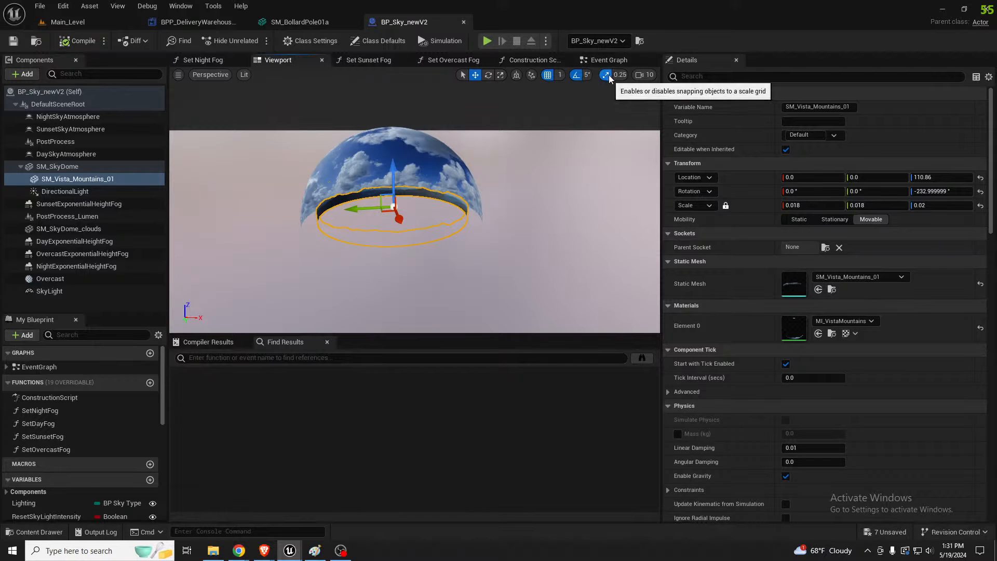
left_click(645, 75)
left_click_drag(667, 98, 704, 99)
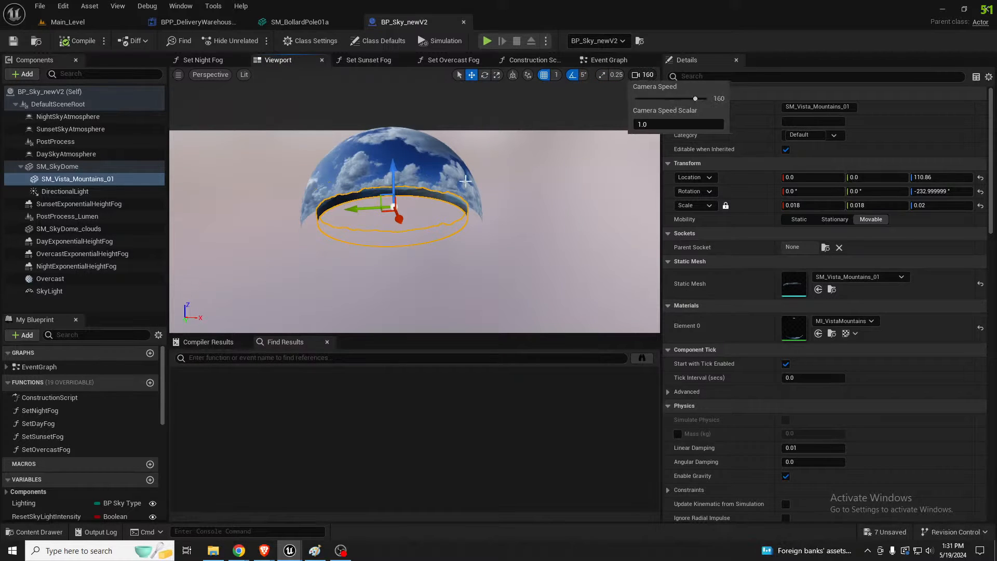
key("w")
right_click_drag(459, 177, 458, 176)
Open the MI_VistaMountains material instance, inspect its preview on a cube and a cylinder, and close it
double_click(795, 327)
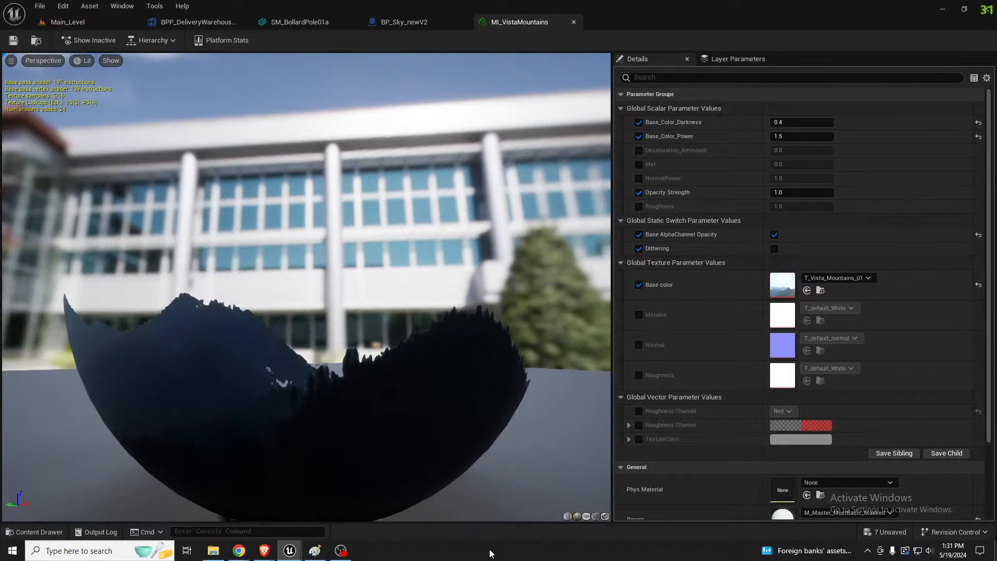
left_click(596, 517)
left_click_drag(381, 401, 389, 431)
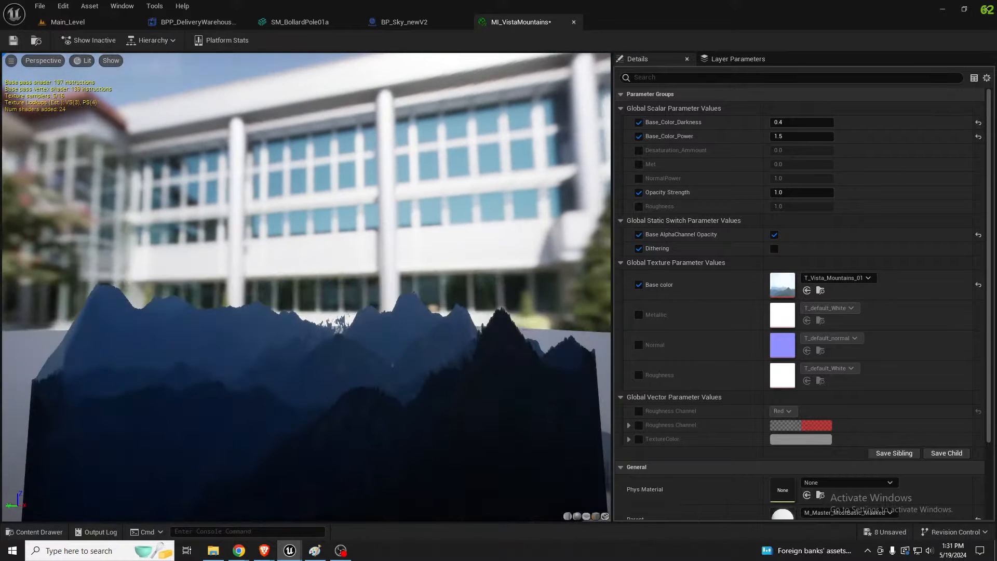
scroll(380, 401, "down", 5)
left_click_drag(355, 377, 439, 384)
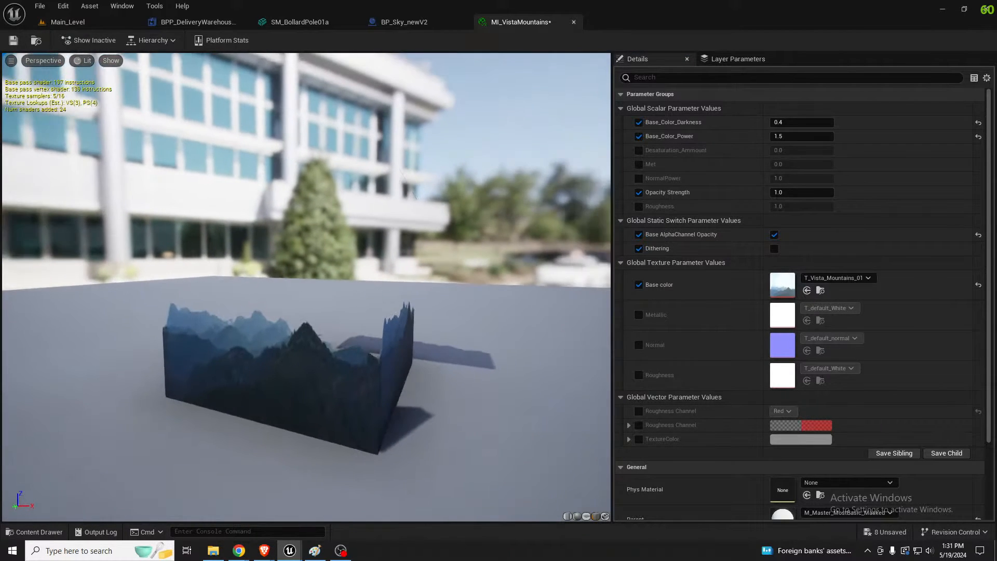
left_click(567, 516)
left_click_drag(366, 403, 512, 416)
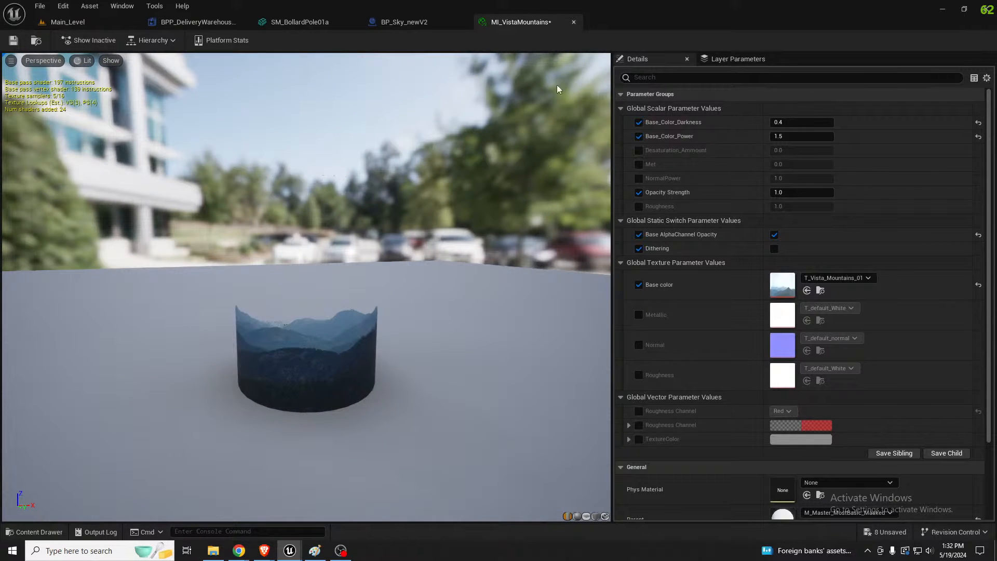
left_click(572, 22)
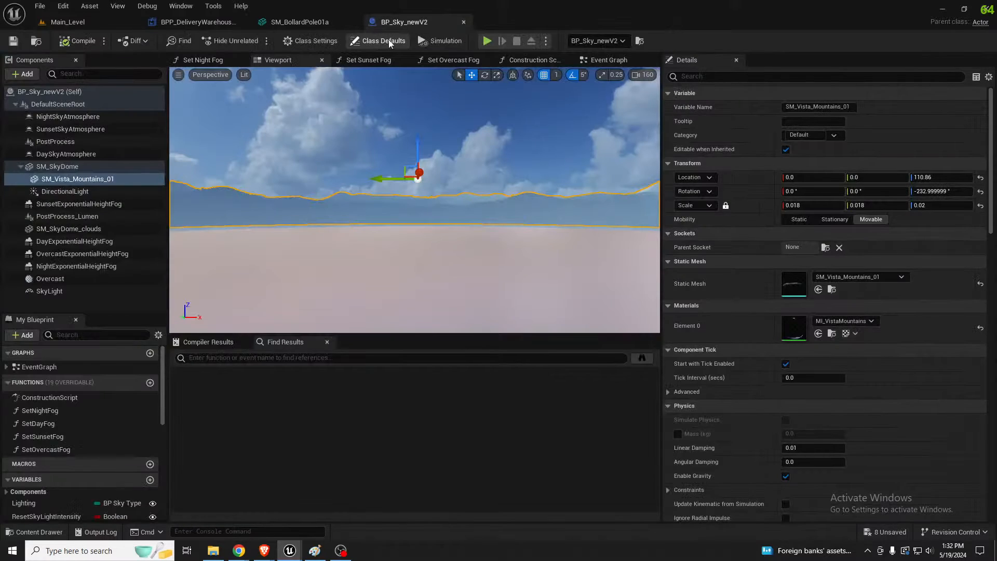
Close the BP_Sky_newV2 and SM_BollardPole01a editors, return to Main_Level, and clear the actor selection
left_click(464, 23)
left_click(352, 23)
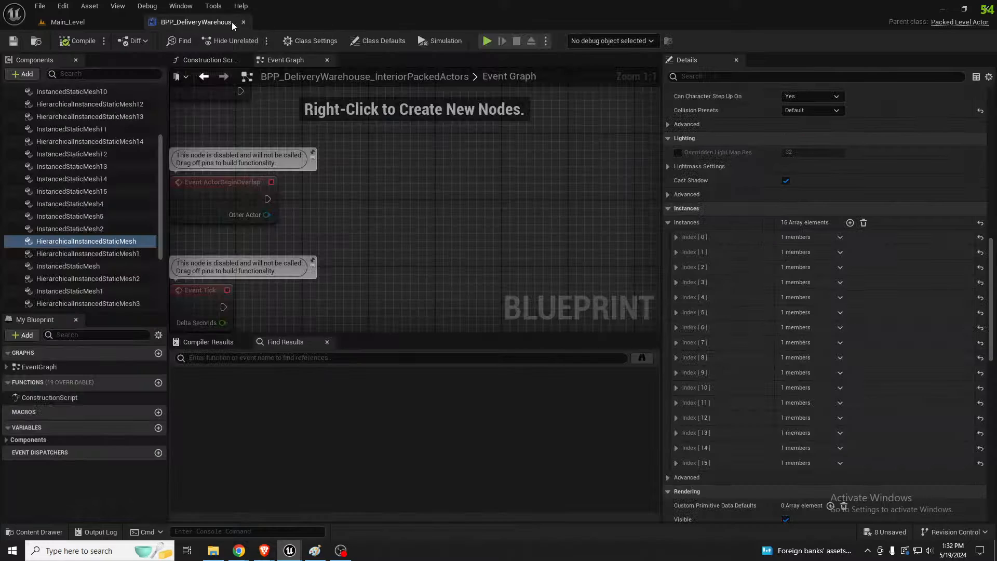
left_click(91, 21)
right_click_drag(365, 298, 364, 299)
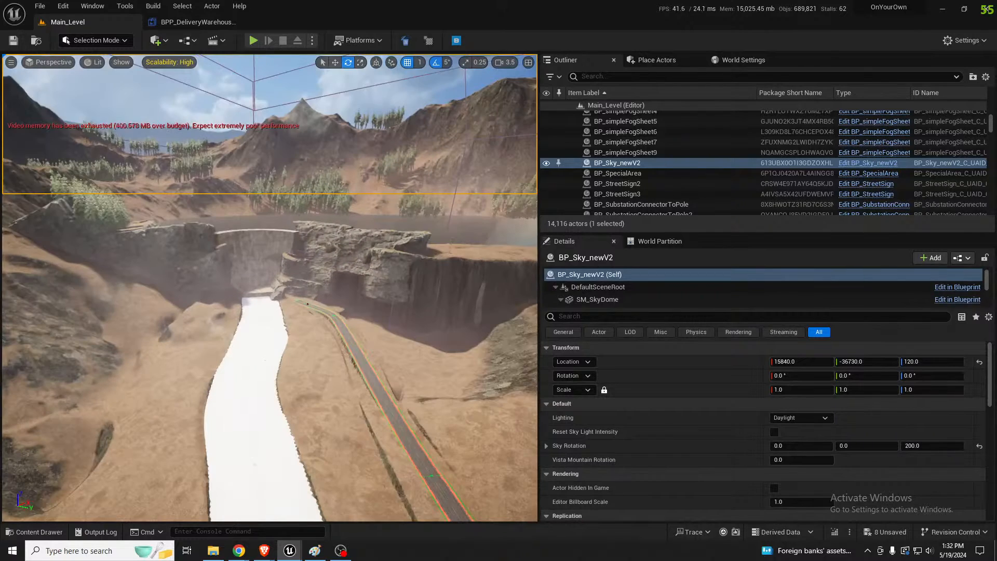
key("Escape")
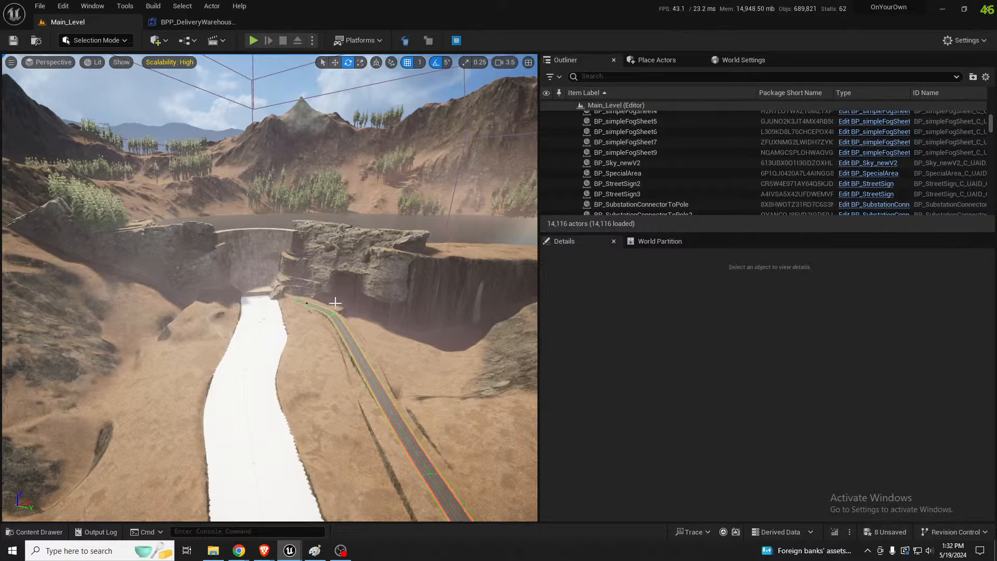
Fly from the dam down along the road to examine the roadside embankment and the distant mountains
key("w")
right_click_drag(374, 345, 587, 325)
key("w")
key("w")
key("w")
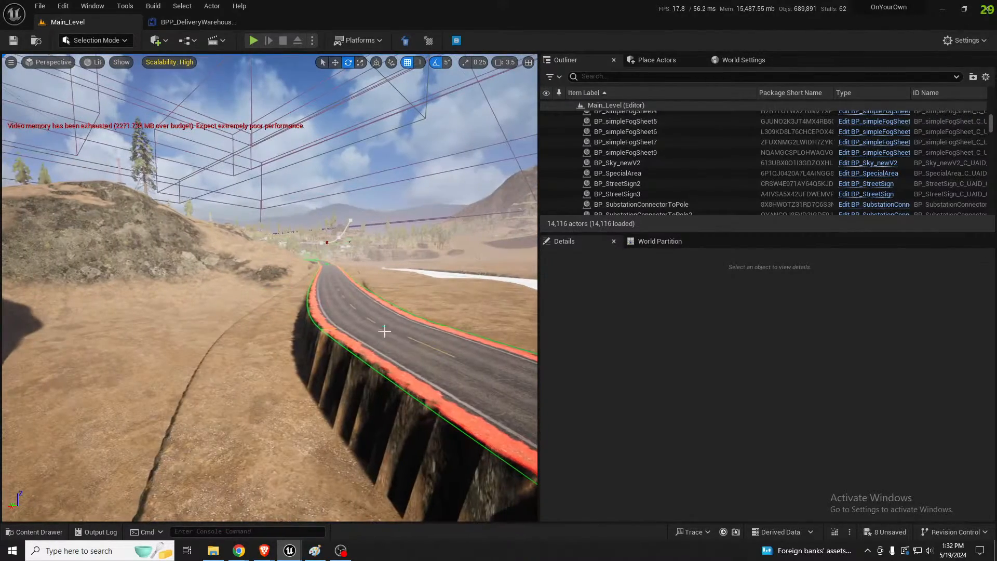
right_click_drag(388, 327, 389, 328)
key("q")
key("e")
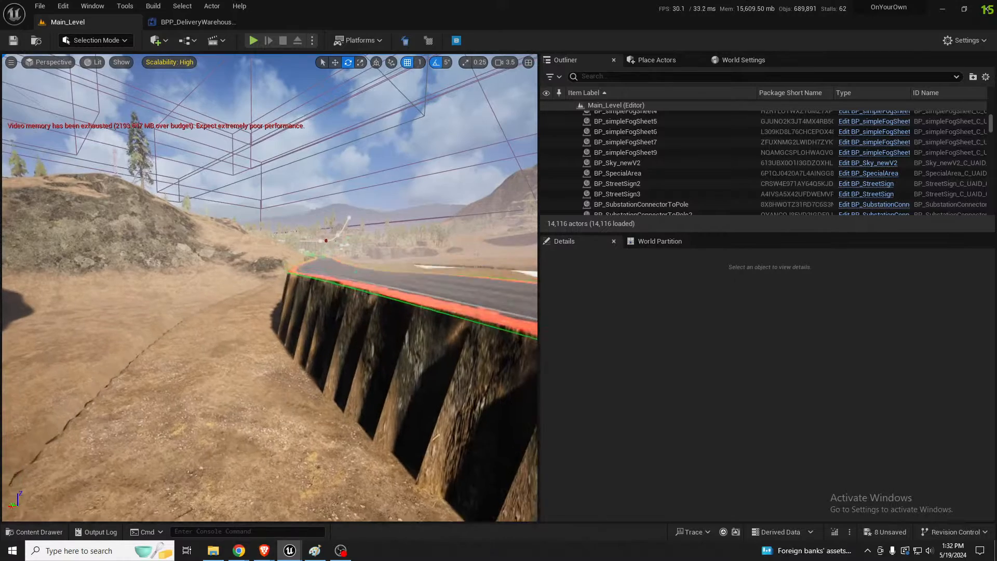
key("d")
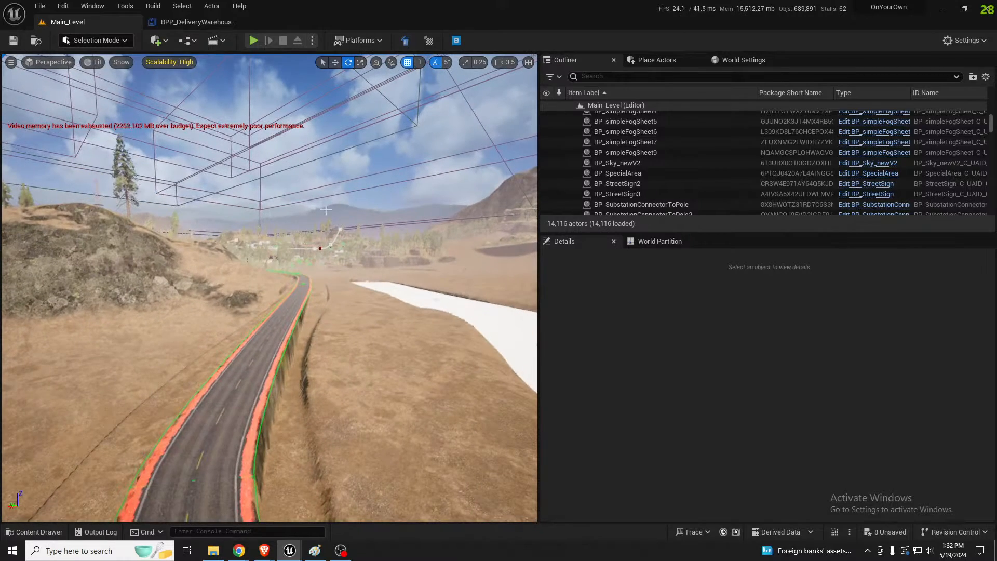
Select the BP_Sky_newV2 actor, look at its blueprint's event graph, close the blueprint, and return to Main_Level
left_click(340, 218)
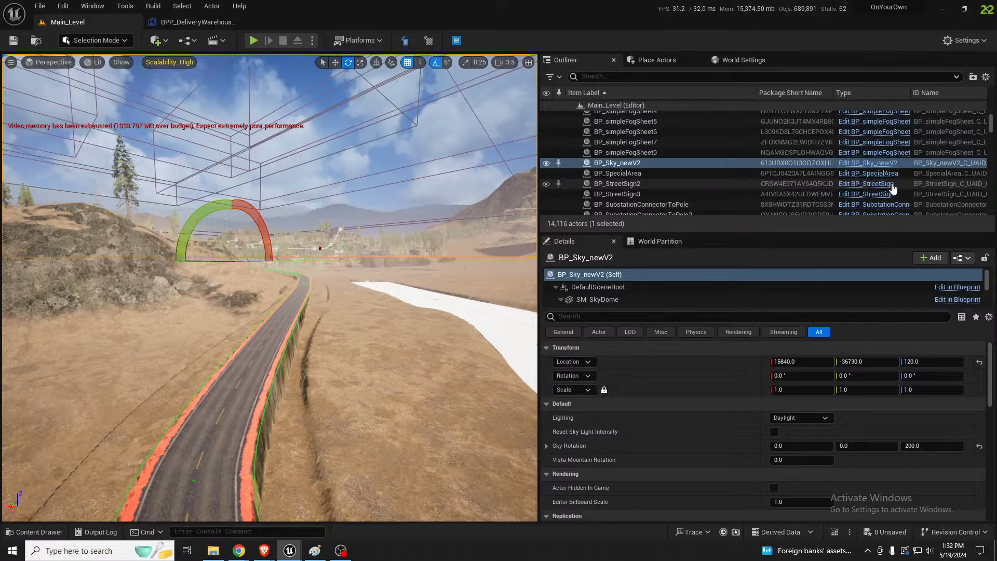
left_click(873, 163)
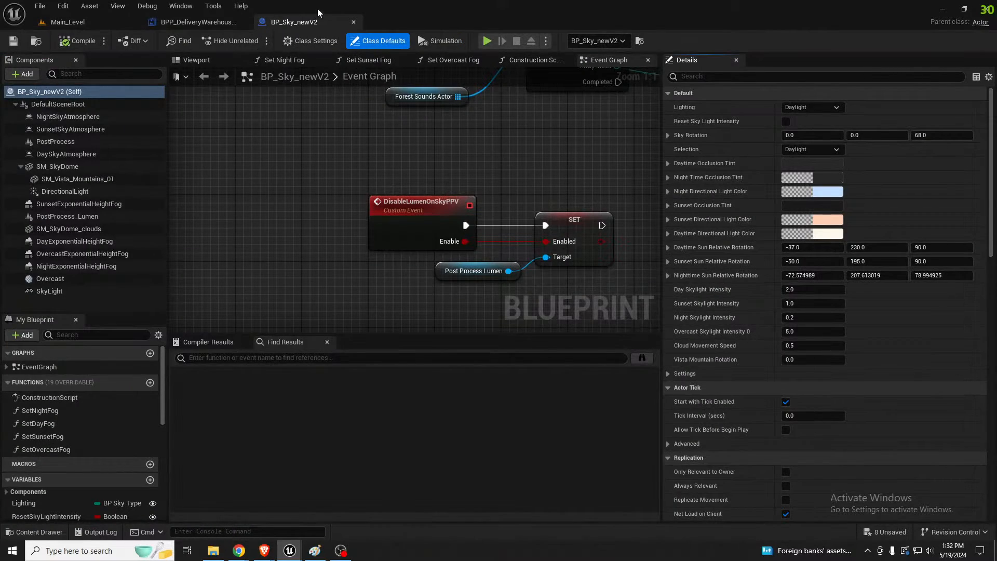
left_click(354, 22)
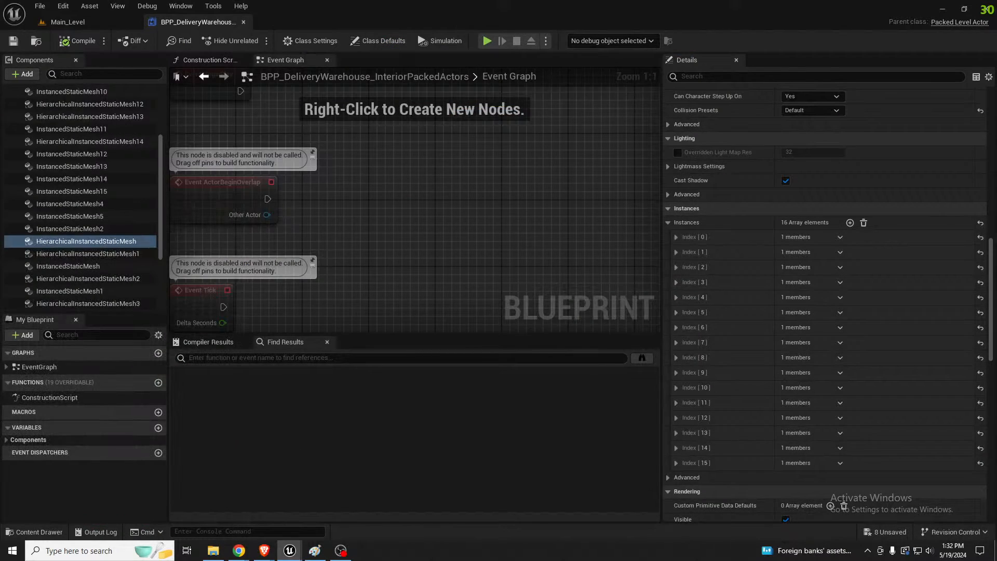
left_click(104, 22)
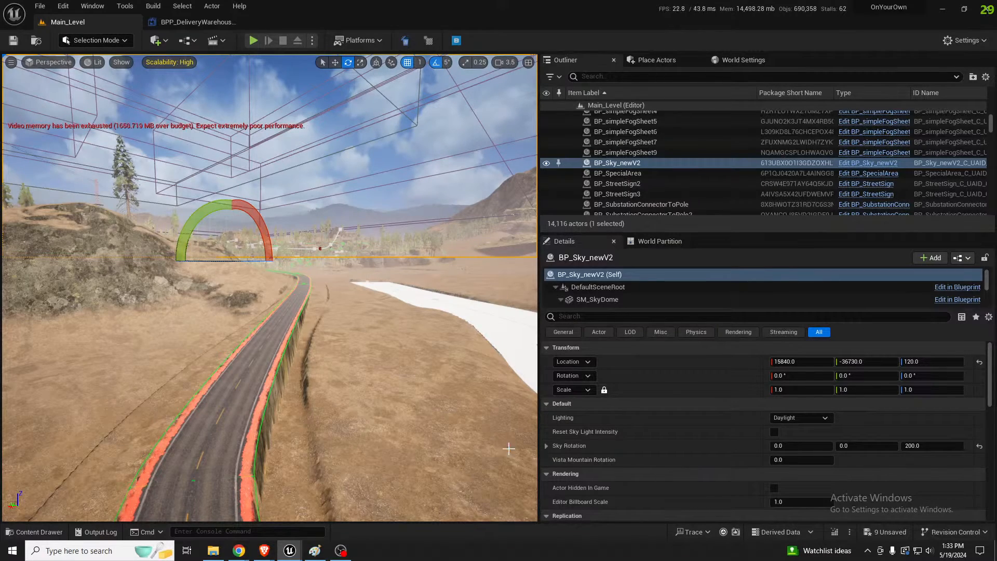
Undo the last two changes to the sky backdrop while viewing the mountains from the road
middle_click_drag(464, 322, 460, 375)
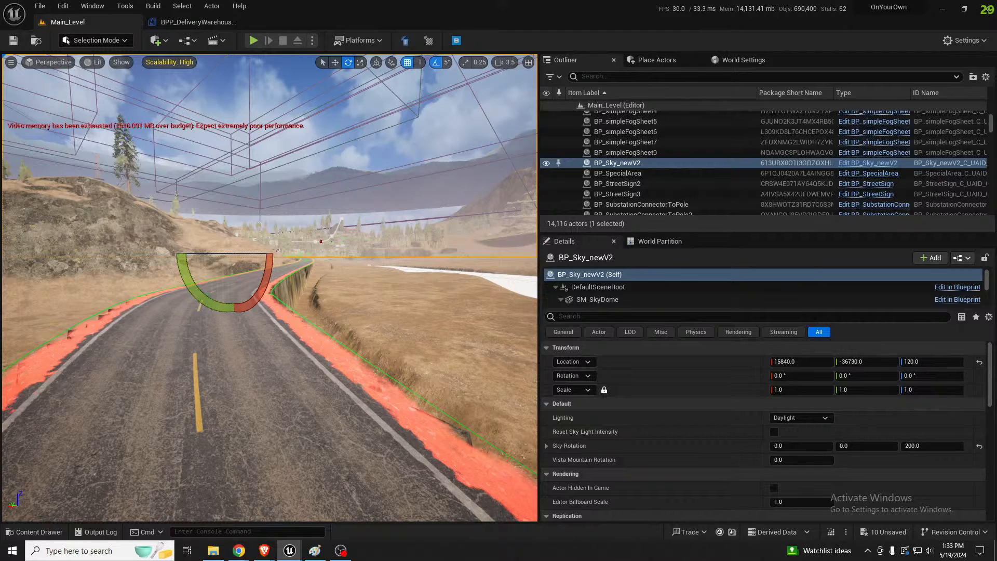
right_click_drag(210, 283, 217, 273)
key("ctrl+z")
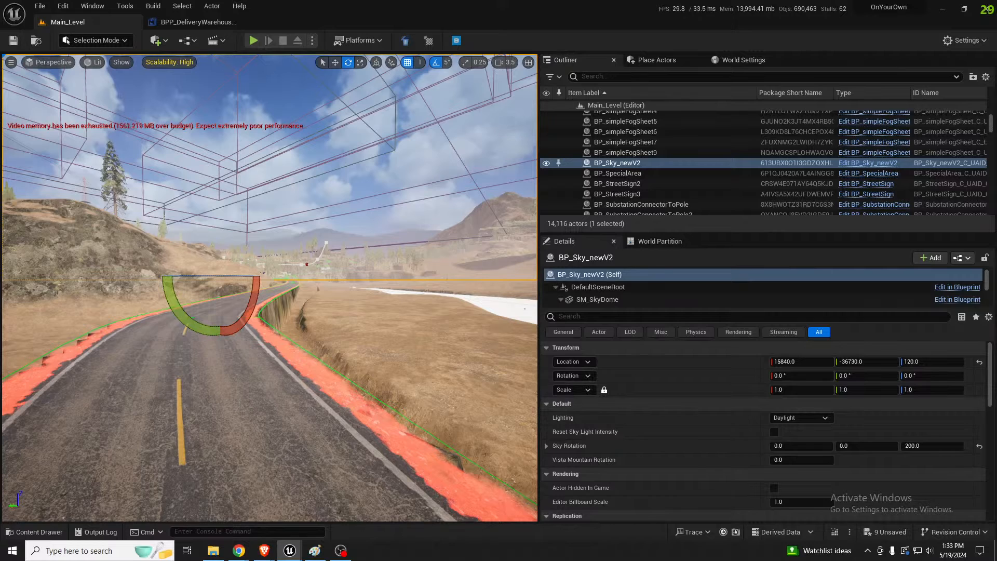
key("ctrl+z")
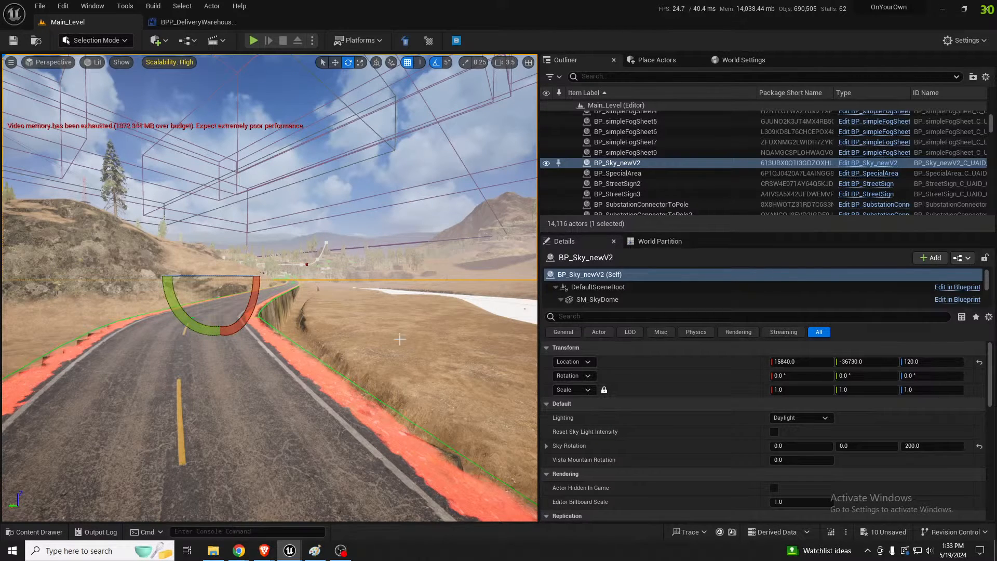
Save the level and clear the actor selection
right_click_drag(400, 340, 365, 312)
key("ctrl+s")
key("Escape")
Inspect the raised road's overhanging edge and switch to Landscape mode with the Splines tool active
key("a")
key("e")
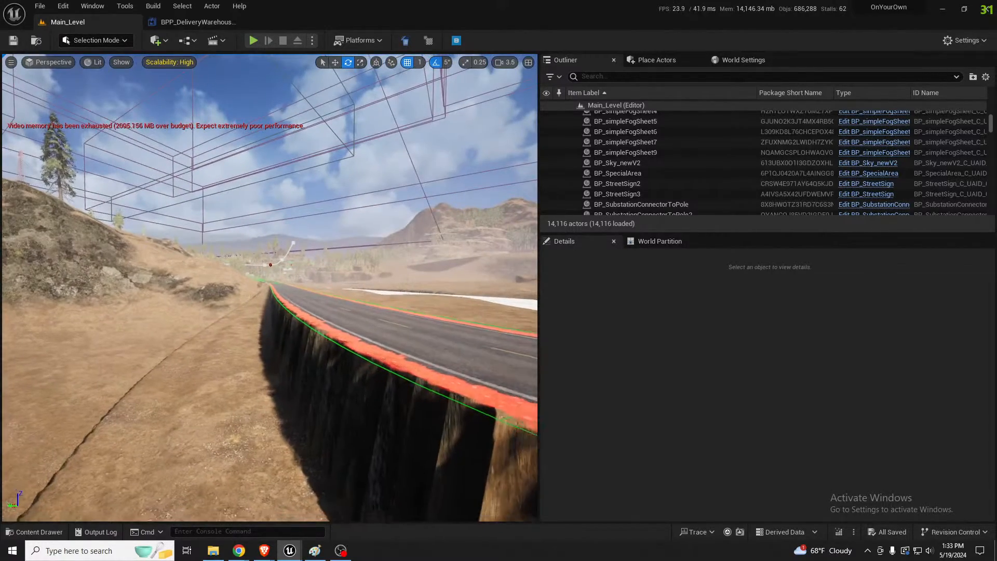
key("d")
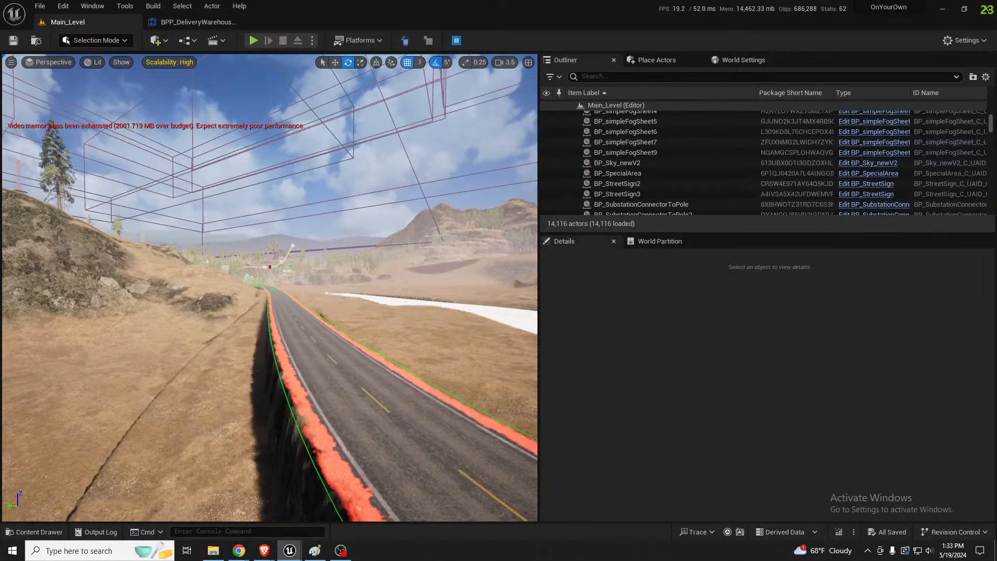
right_click_drag(414, 365, 360, 399)
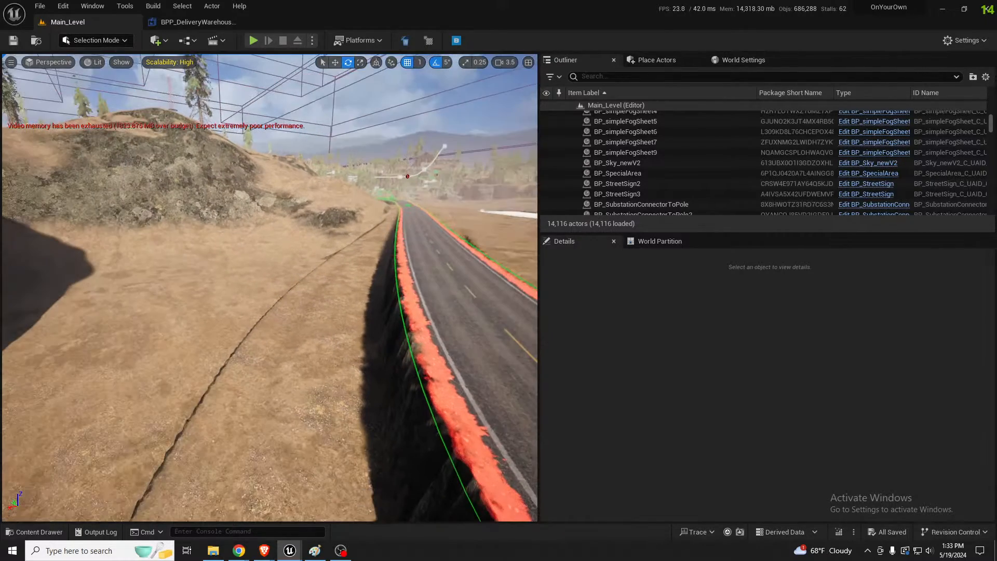
key("shift+2")
key("d")
mouse_move(412, 351)
right_mouse_down()
mouse_move(400, 369)
mouse_move(416, 353)
right_mouse_up()
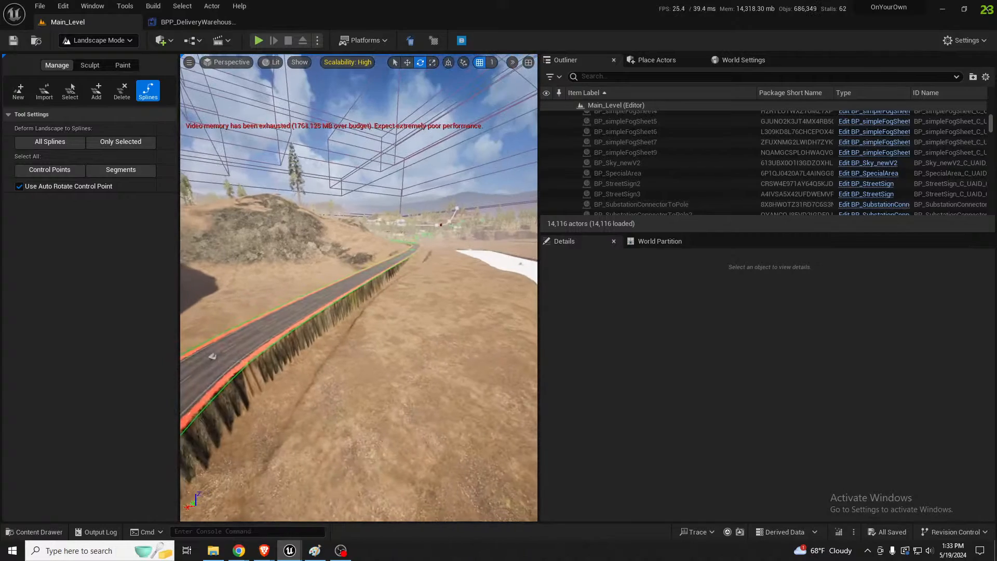
Set the left and right side falloff factors of the spline control point at the road bend near the cliff to 1.0
left_click(214, 356)
key("w")
right_click_drag(213, 356, 184, 397)
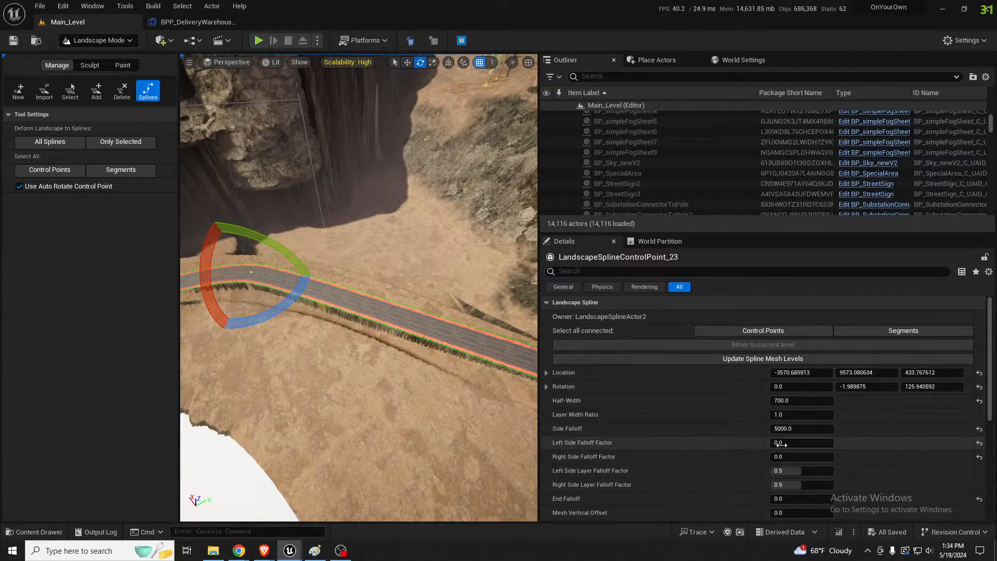
left_click(980, 443)
left_click_drag(782, 455, 834, 456)
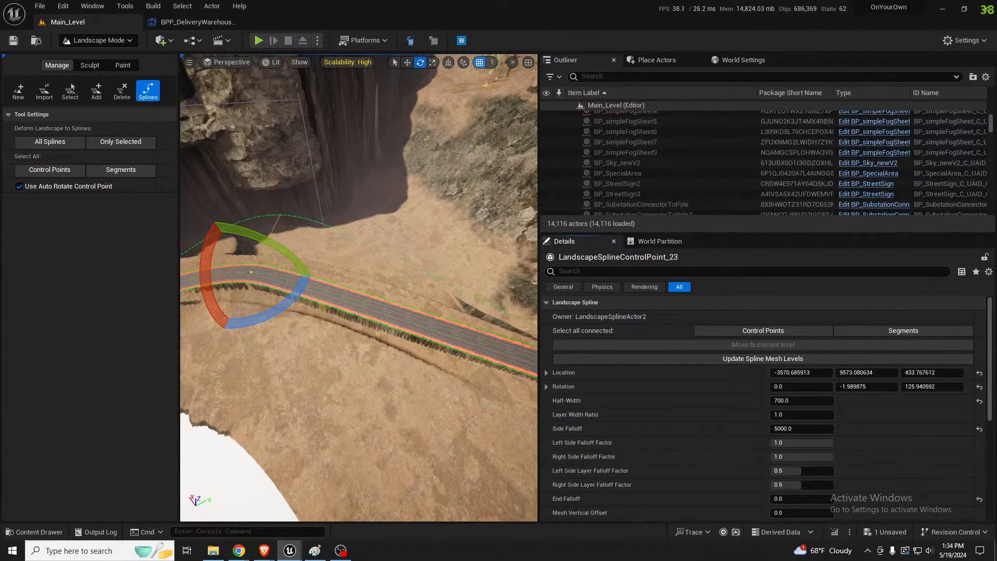
Set the left and right side falloff factors of the next control point along the road, LandscapeSplineControlPoint_21, to 1.0
right_click_drag(447, 363, 529, 358)
right_click_drag(290, 268, 286, 268)
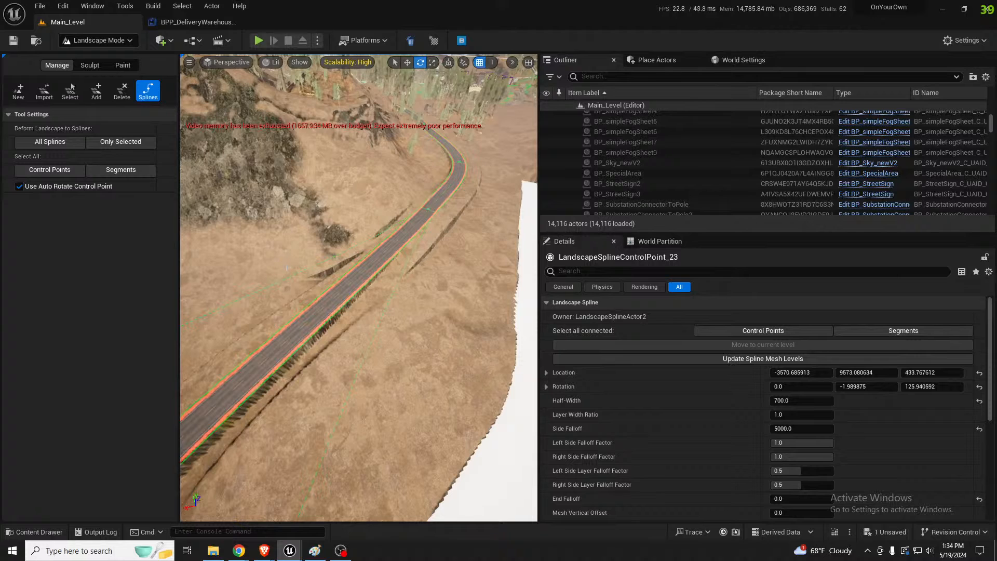
left_click(428, 211)
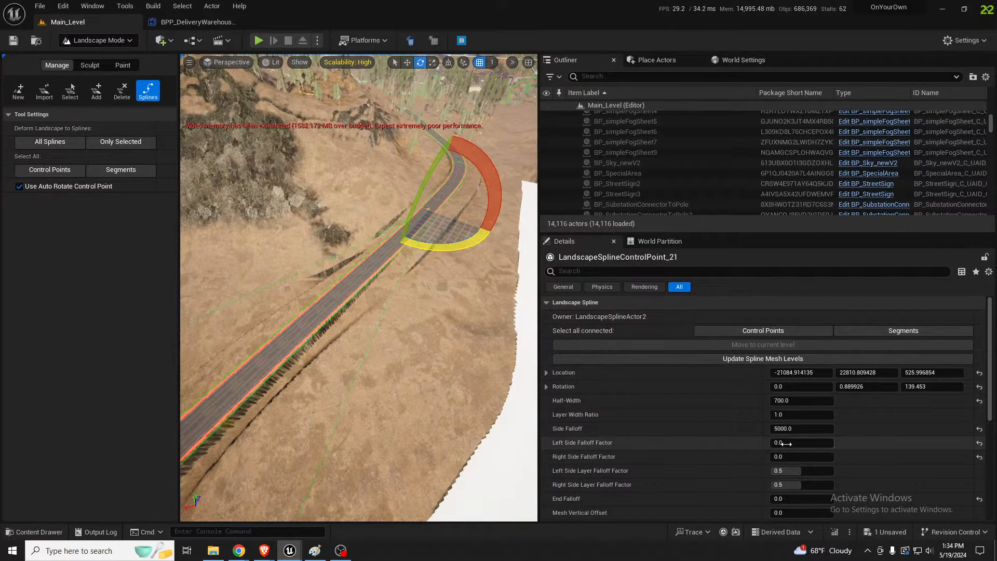
left_click_drag(786, 444, 835, 457)
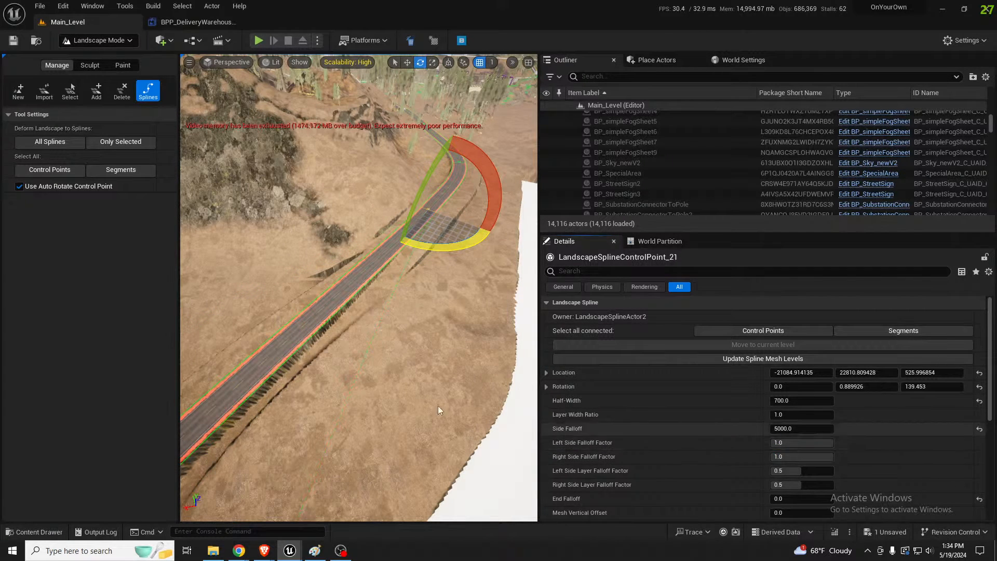
Set the side falloff of the road bend's control point nearest the cliff to 2000 and deform the landscape to all splines
right_click_drag(388, 365, 490, 327)
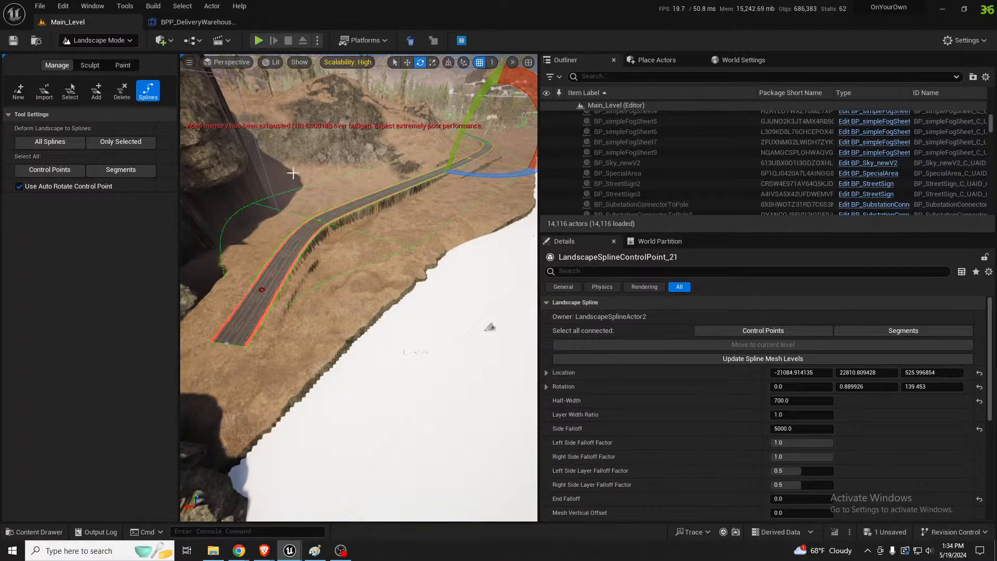
left_click(320, 224)
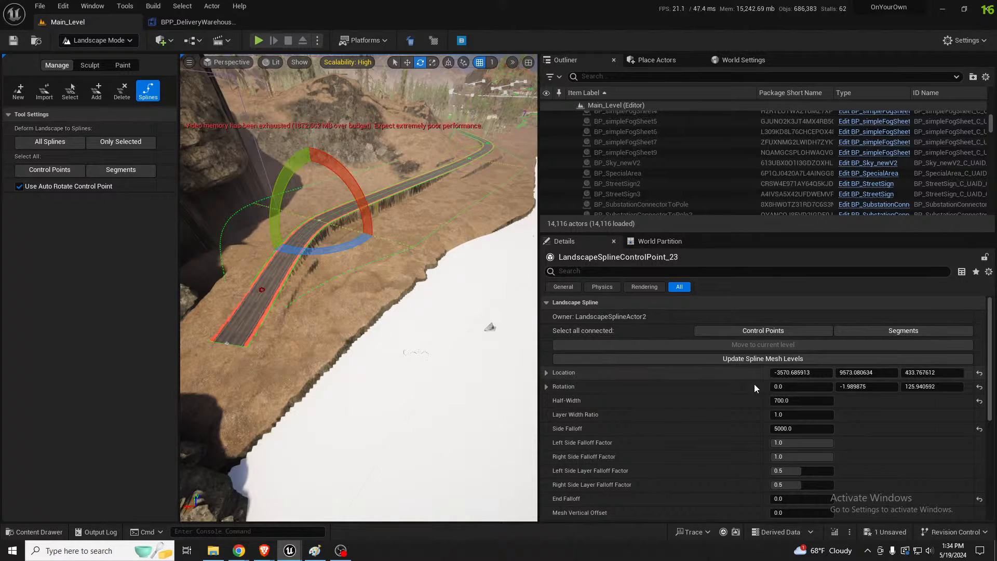
left_click(806, 432)
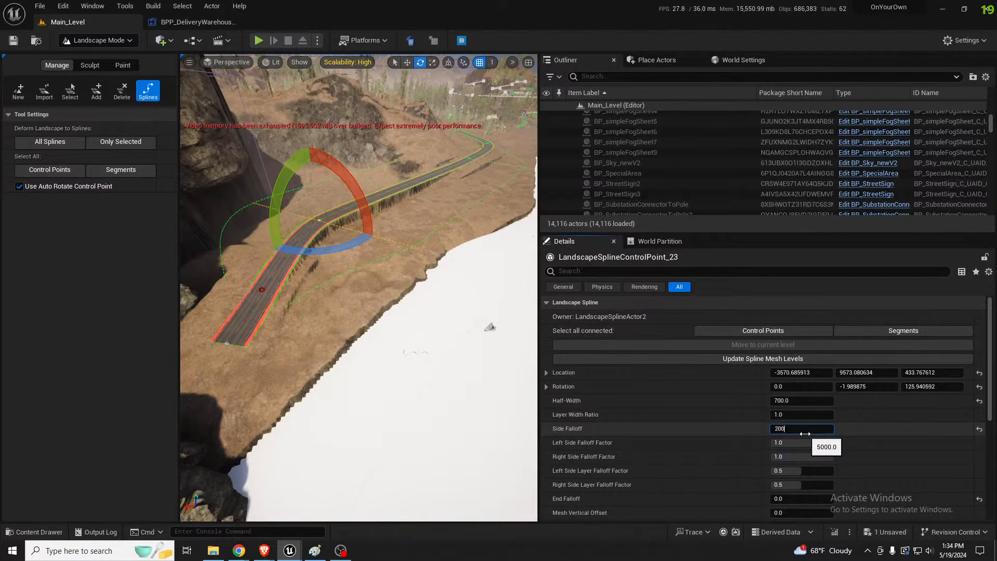
key("Return")
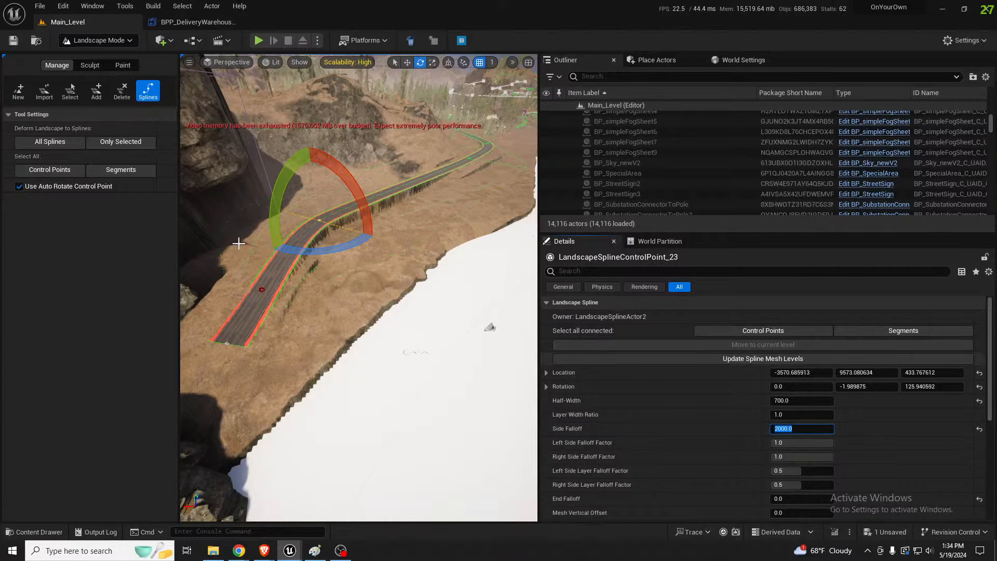
left_click(70, 144)
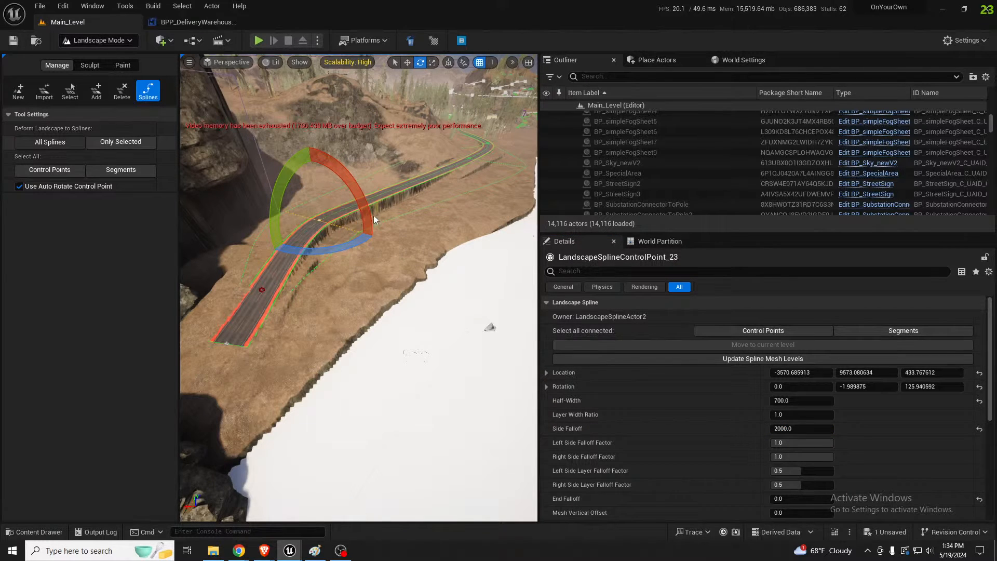
Examine how the reshaped ground meets the road between the cliff and the far bend
key("w")
right_click_drag(359, 291, 267, 221)
key("d")
key("s")
right_click_drag(425, 227, 448, 222)
key("shift+1")
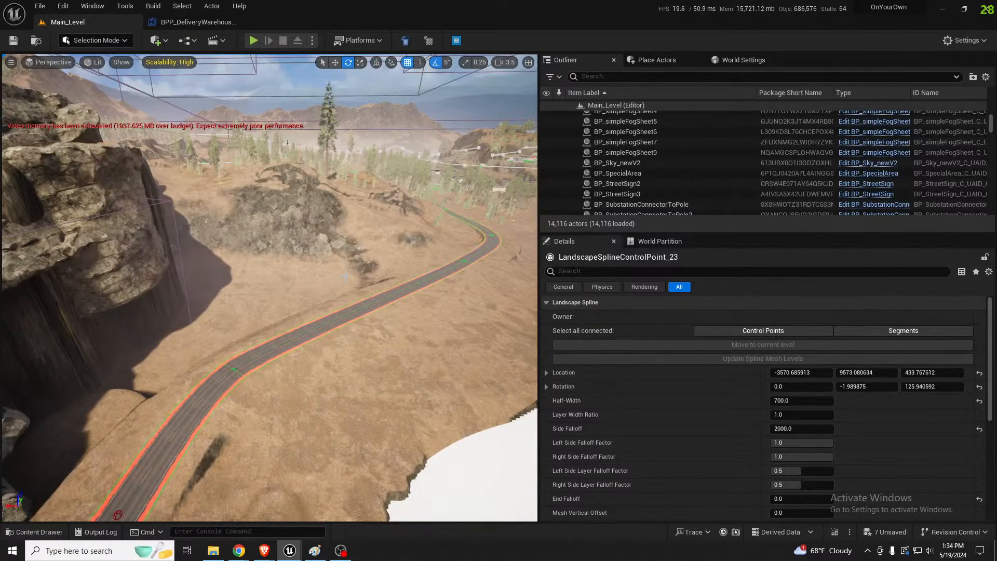
right_click_drag(346, 275, 438, 265)
left_click(364, 296)
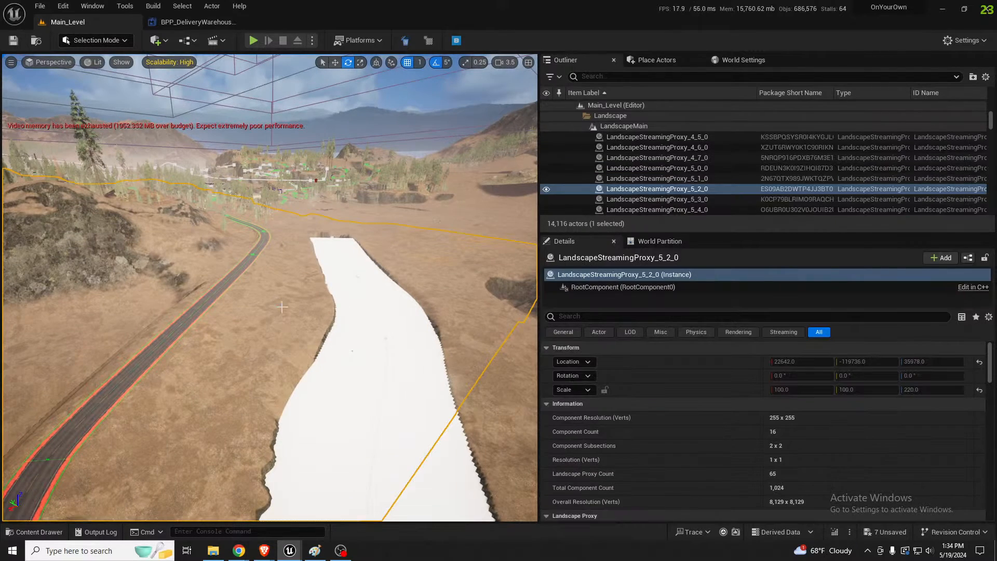
right_click_drag(364, 296, 379, 299)
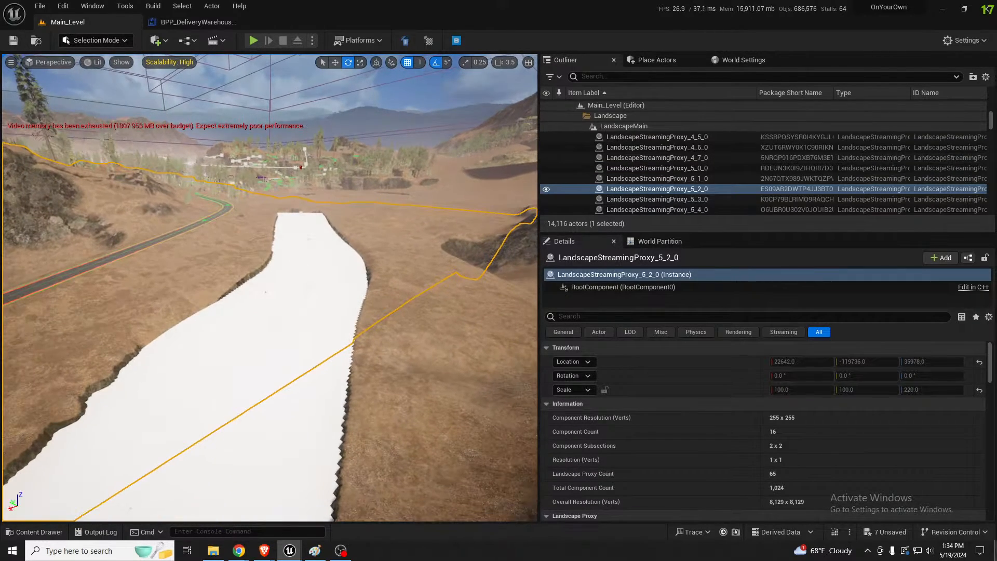
right_click_drag(348, 246, 283, 245)
mouse_move(400, 225)
right_mouse_down()
mouse_move(371, 229)
mouse_move(377, 239)
mouse_move(401, 225)
right_mouse_up()
Activate the landscape Flatten sculpt tool and sample the flatten target height from the ground between the lake shore and the road
key("shift+2")
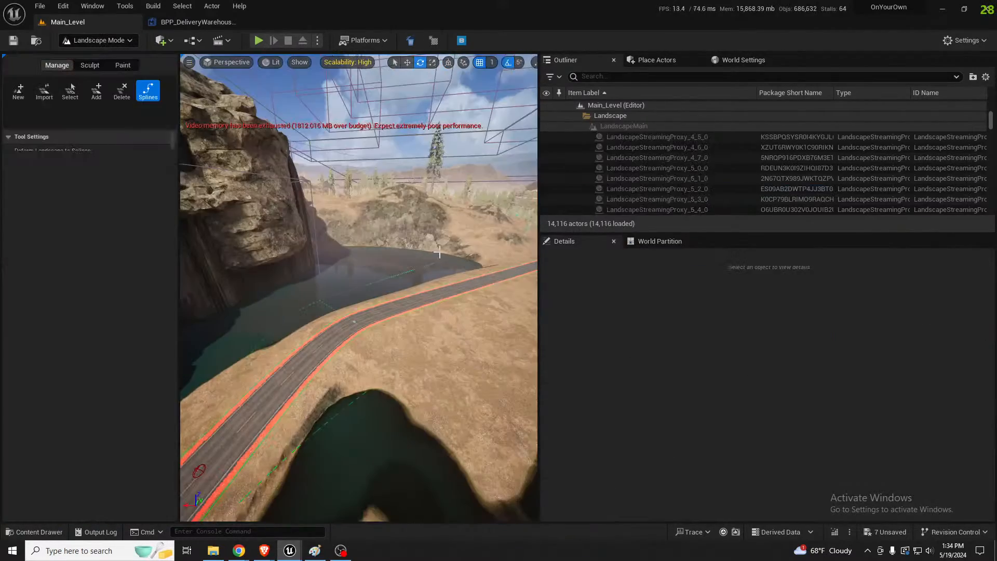
left_click(90, 65)
left_click(70, 90)
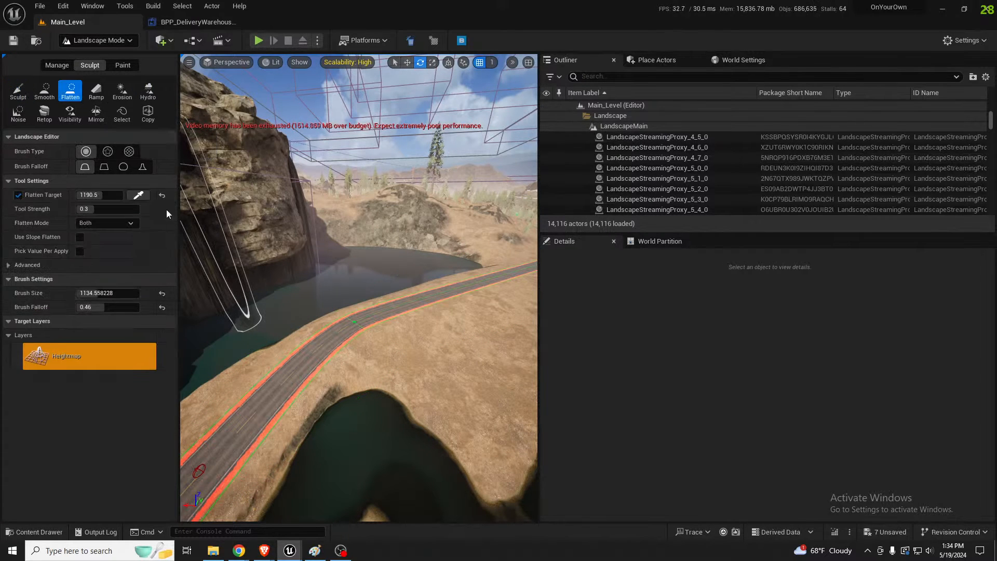
left_click(133, 196)
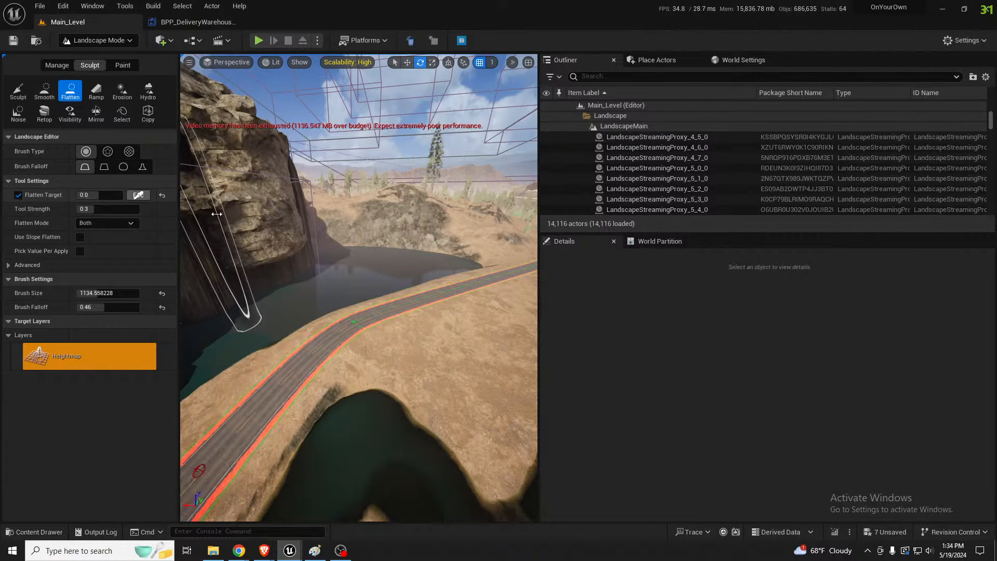
left_click(492, 256)
Enlarge the brush to about 4450 and flatten the water-filled basin between the cliff and the road to the sampled height
mouse_move(492, 256)
right_mouse_down()
mouse_move(416, 249)
mouse_move(395, 306)
mouse_move(379, 301)
mouse_move(367, 322)
mouse_move(396, 296)
right_mouse_up()
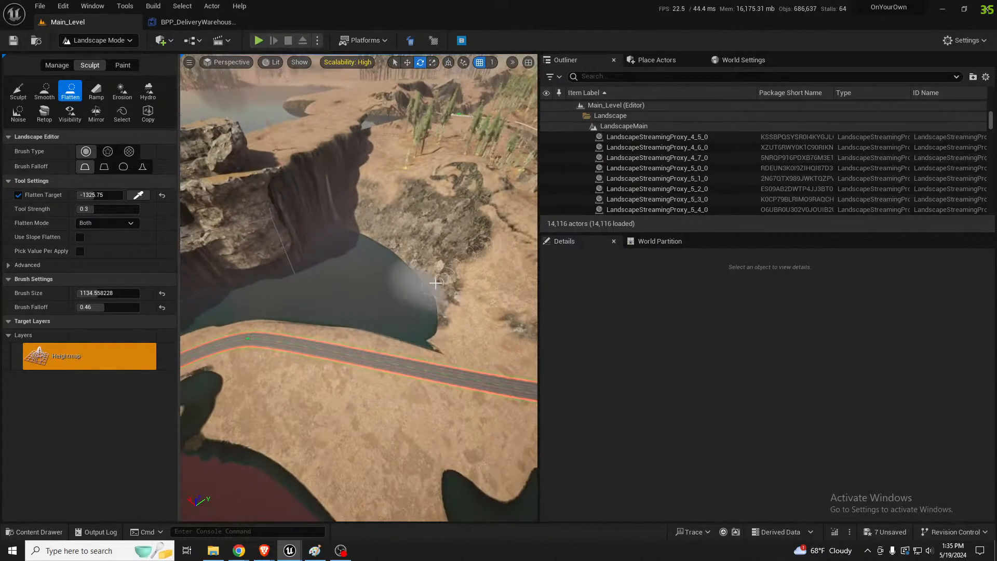
key("bracketright")
key("bracketright")
key("bracketright")
key("bracketright")
key("bracketright")
key("bracketright")
key("bracketright")
key("bracketright")
key("bracketright")
key("bracketright")
key("bracketright")
key("bracketright")
key("bracketright")
key("bracketright")
key("bracketright")
key("bracketright")
key("bracketright")
key("bracketright")
key("bracketright")
key("bracketright")
key("bracketright")
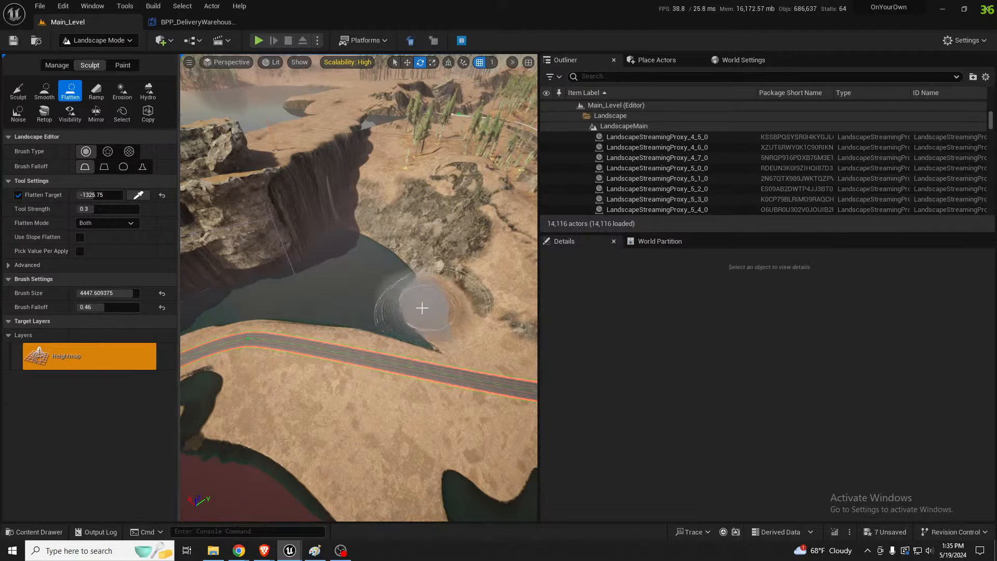
mouse_move(421, 308)
left_mouse_down()
mouse_move(335, 229)
mouse_move(351, 288)
mouse_move(331, 301)
mouse_move(258, 296)
mouse_move(216, 307)
left_mouse_up()
mouse_move(322, 329)
right_mouse_down()
mouse_move(291, 314)
mouse_move(307, 311)
right_mouse_up()
mouse_move(421, 325)
left_mouse_down()
mouse_move(298, 358)
mouse_move(307, 338)
left_mouse_up()
right_click_drag(355, 338, 382, 312)
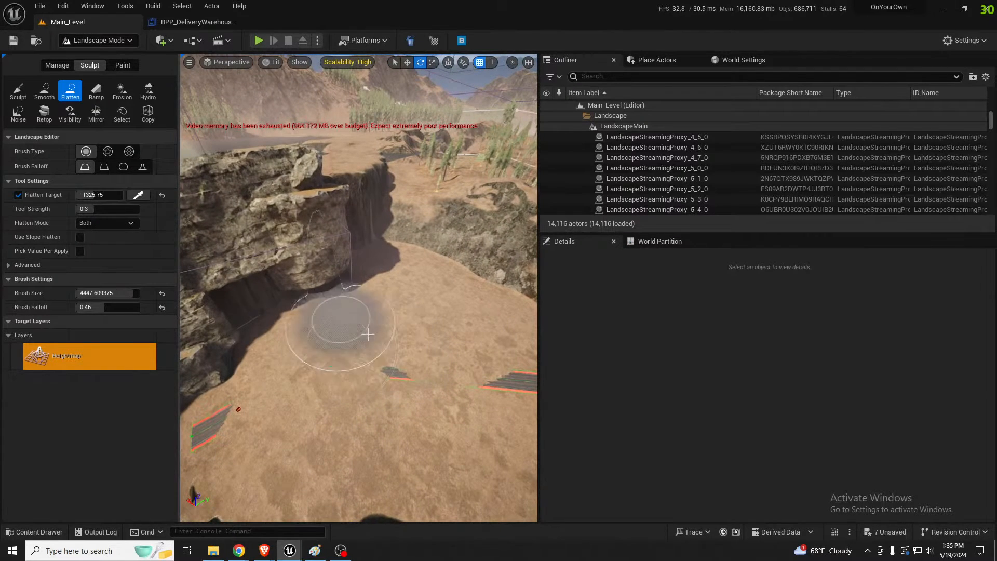
Deform the landscape to all splines again to uncover the road, and inspect the flattened ground beside it
left_click(61, 67)
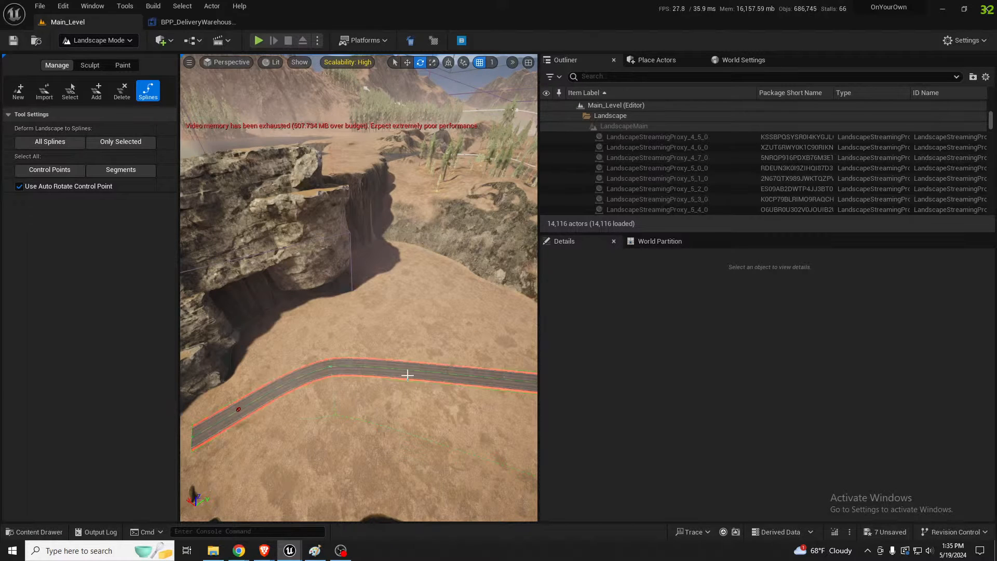
right_click_drag(407, 374, 441, 275)
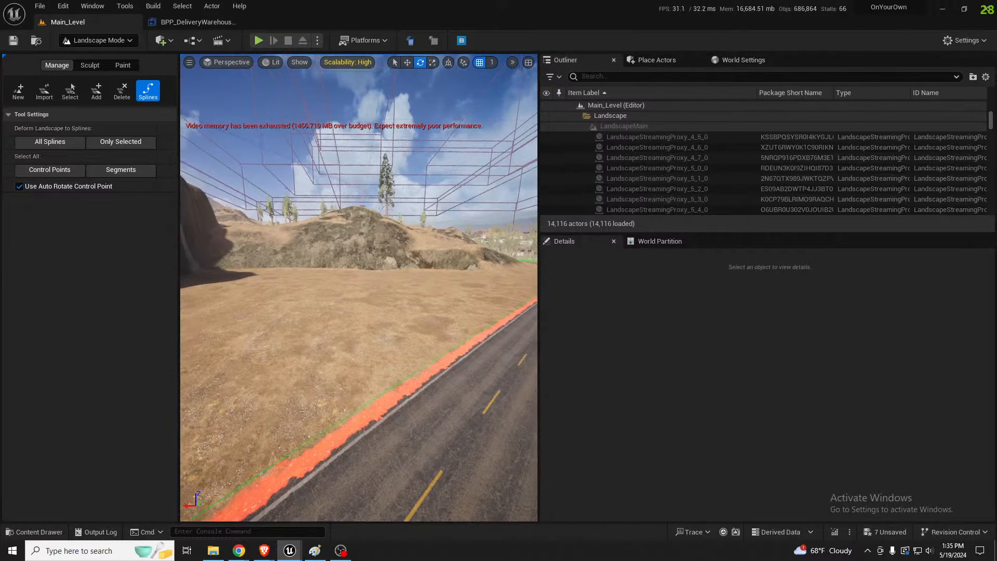
key("shift+1")
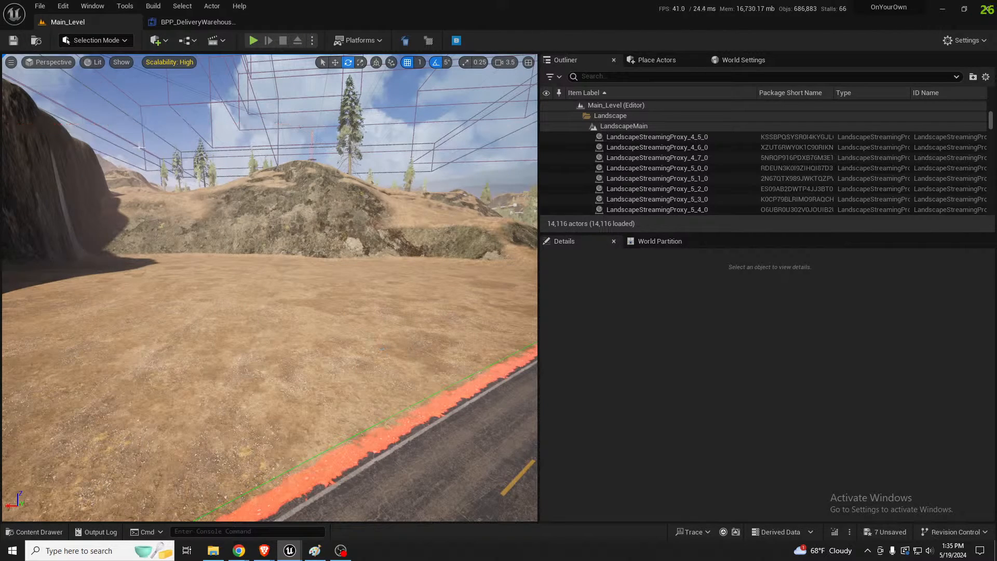
right_click_drag(412, 161, 416, 155)
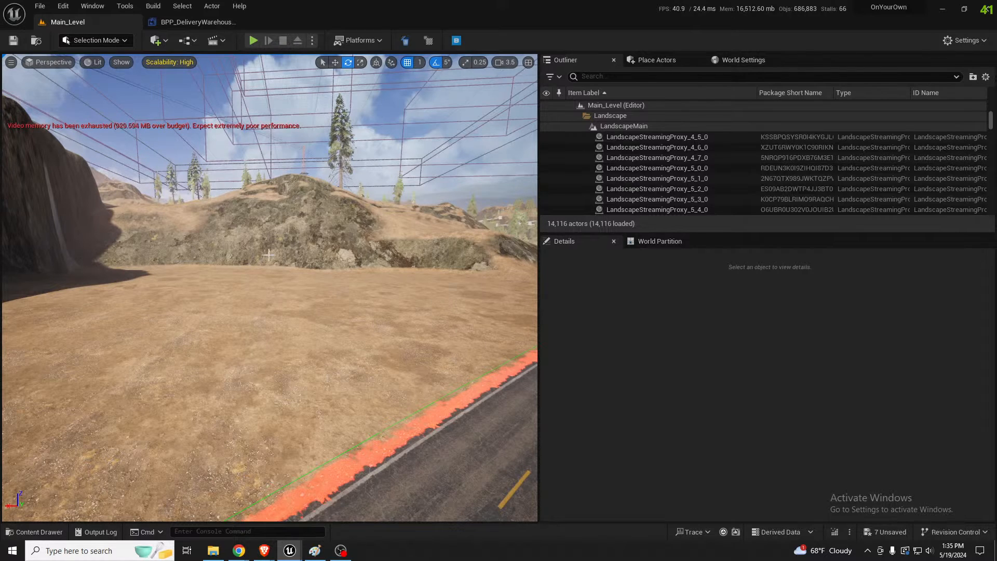
right_click_drag(269, 255, 280, 259)
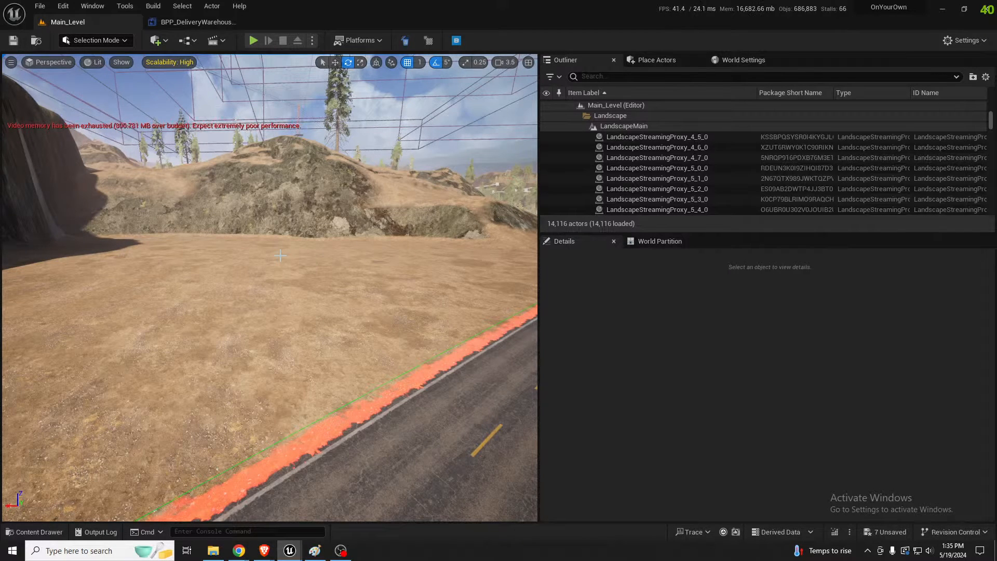
right_click_drag(322, 273, 301, 292)
Switch to landscape painting with the Mulch layer and set the brush size to about 3044
key("shift+2")
key("s")
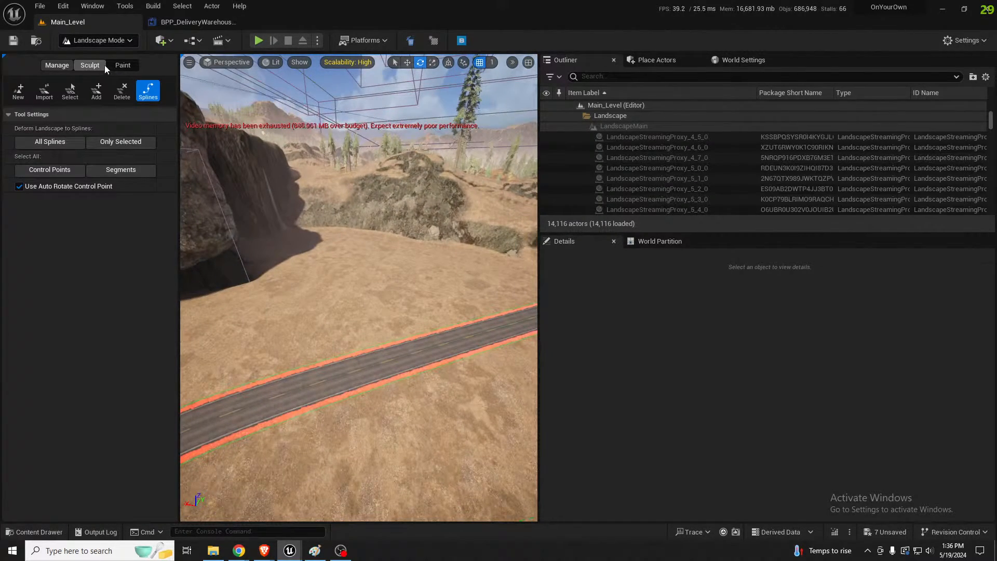
left_click(121, 65)
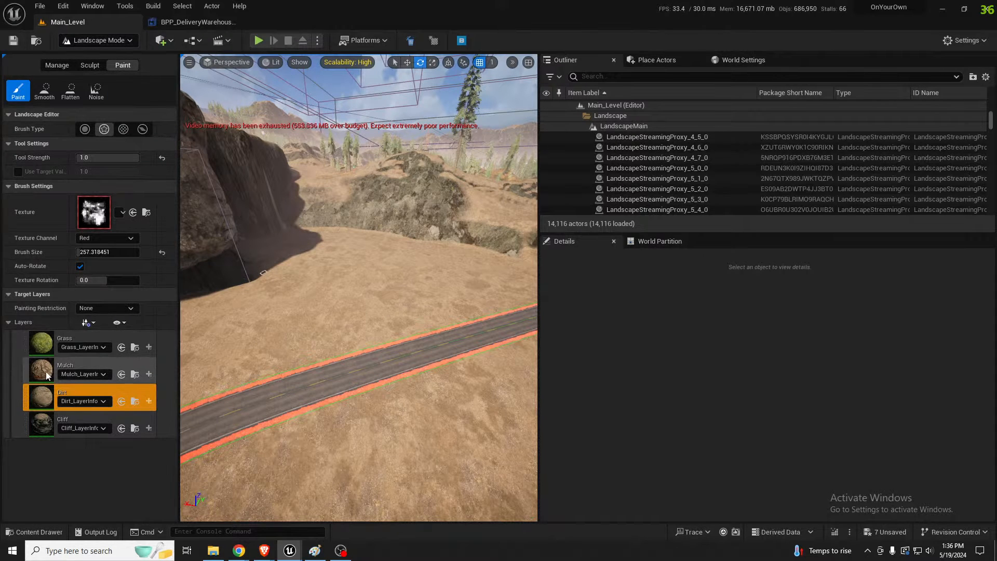
left_click(46, 372)
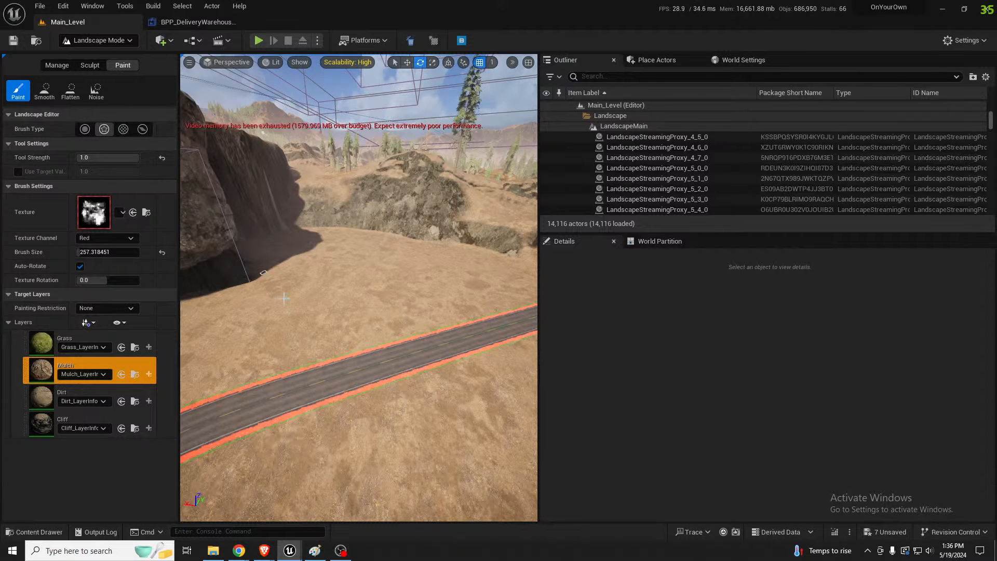
right_click_drag(312, 291, 297, 315)
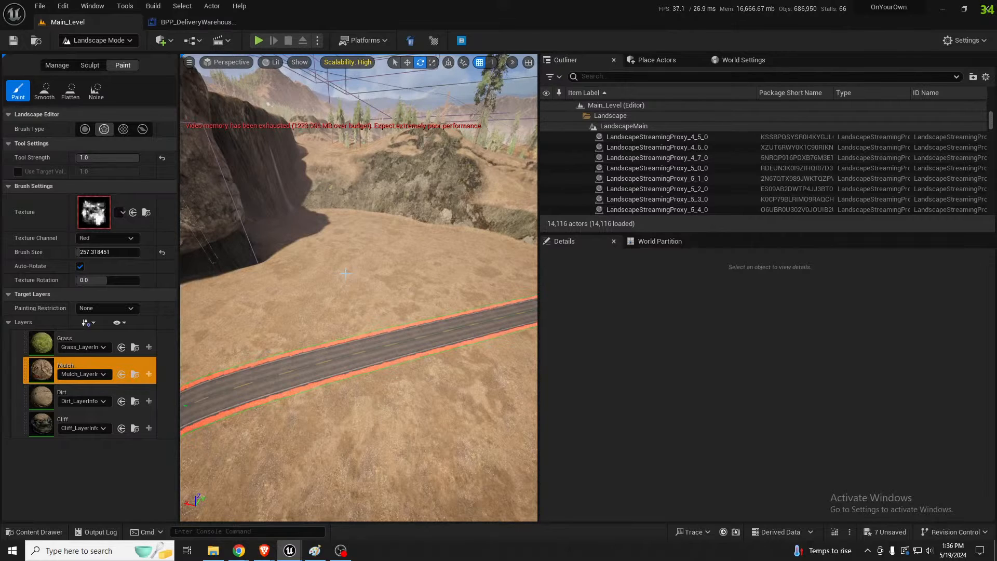
right_click_drag(343, 271, 342, 269)
key("bracketright")
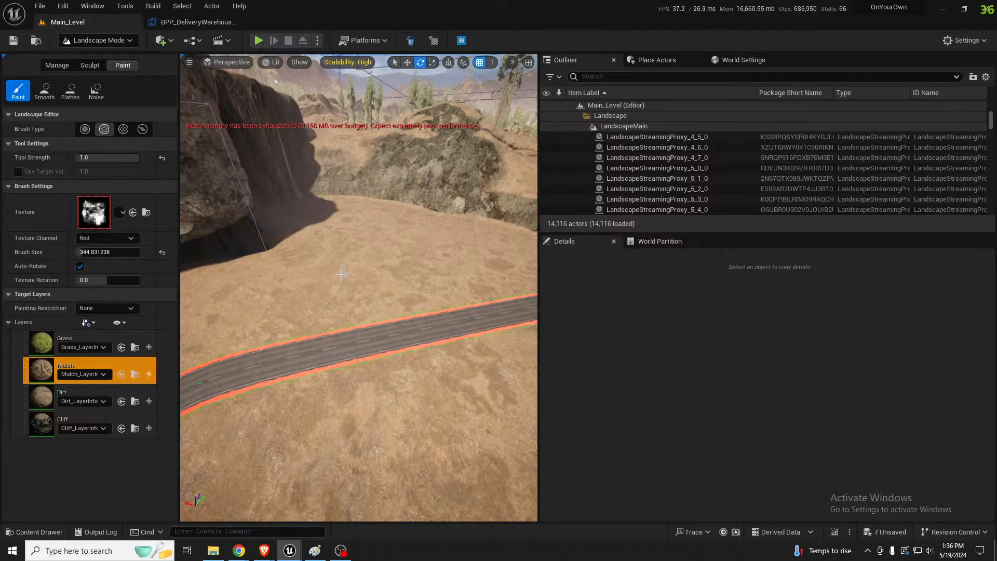
key("bracketright")
key("bracketright")
key("bracketright")
key("bracketright")
key("bracketright")
key("bracketright")
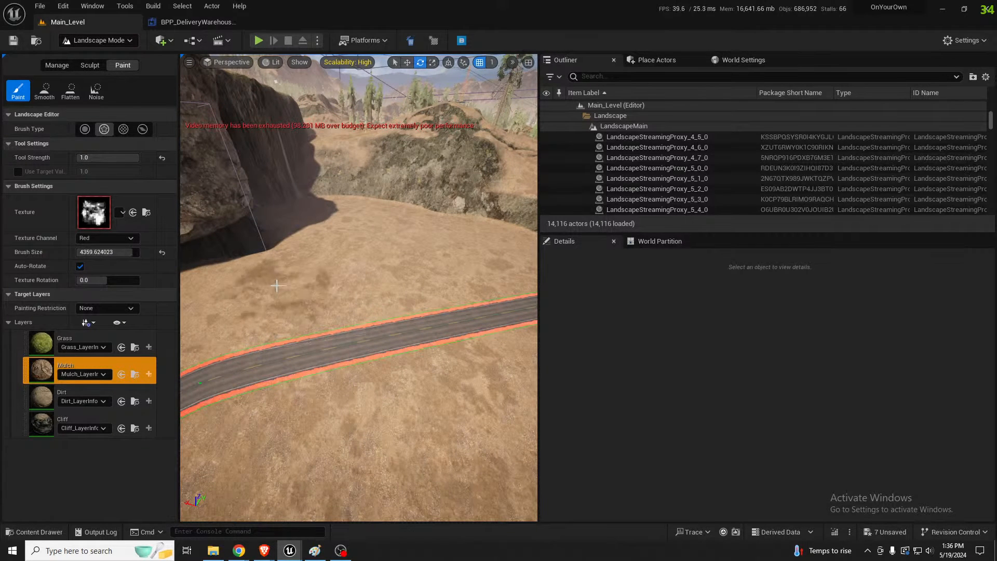
key("bracketleft")
key("bracketleft")
key("bracketleft")
key("bracketleft")
key("bracketleft")
key("bracketleft")
key("bracketleft")
Paint Mulch patches over the flattened ground between the cliff and the road
mouse_move(235, 300)
left_mouse_down()
mouse_move(405, 262)
mouse_move(353, 223)
mouse_move(384, 211)
mouse_move(494, 245)
mouse_move(512, 268)
mouse_move(462, 265)
left_mouse_up()
mouse_move(462, 265)
right_mouse_down()
mouse_move(337, 291)
mouse_move(312, 281)
right_mouse_up()
key("s")
left_click_drag(281, 241, 284, 251)
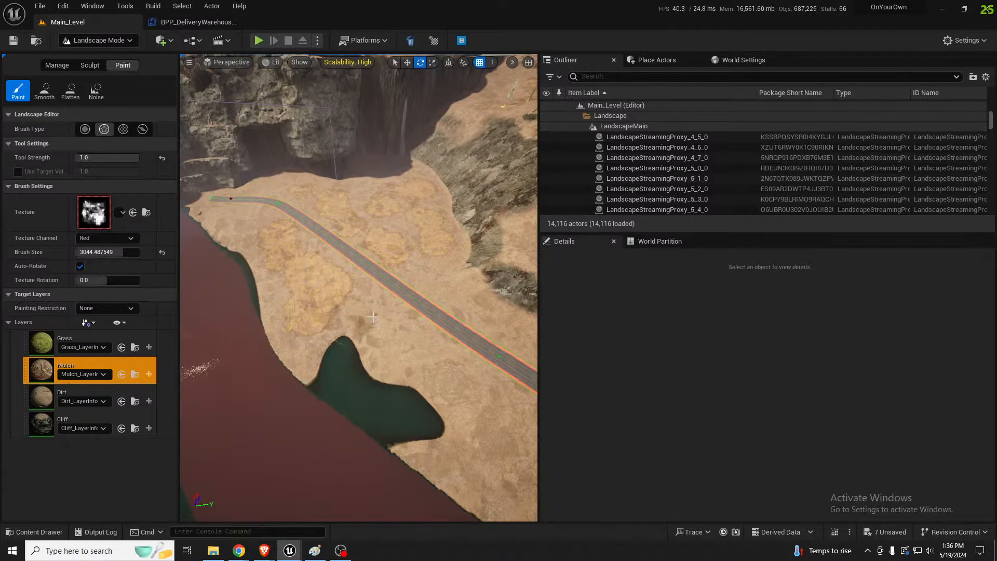
Paint more Mulch patches on both sides of the road toward the far bend and over the rocky hill
left_click_drag(379, 321, 413, 349)
right_click_drag(405, 340, 499, 335)
left_click_drag(416, 343, 488, 303)
right_click_drag(489, 303, 519, 268)
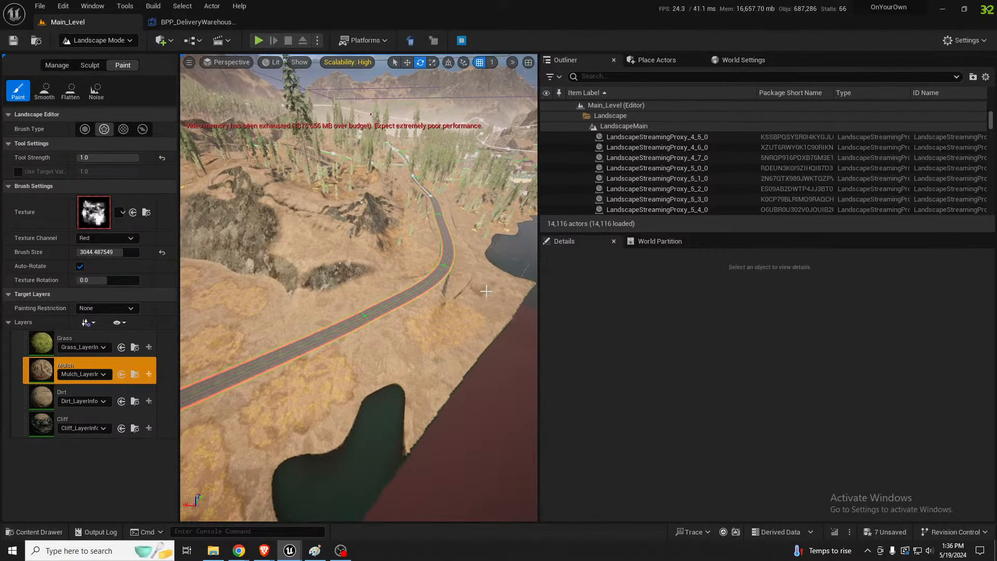
left_click_drag(321, 253, 304, 248)
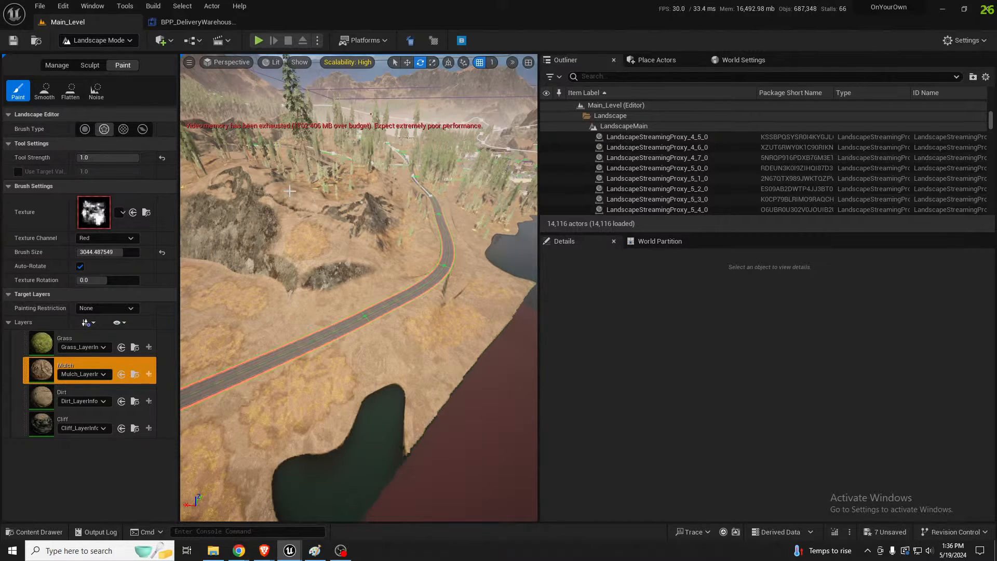
left_click_drag(305, 193, 300, 193)
Examine the Mulch patches and vegetation along the road from close to the ground
key("w")
mouse_move(300, 193)
right_mouse_down()
mouse_move(328, 247)
mouse_move(439, 240)
right_mouse_up()
key("a")
mouse_move(305, 323)
left_mouse_down()
mouse_move(283, 333)
mouse_move(324, 341)
mouse_move(301, 341)
left_mouse_up()
right_click_drag(301, 340, 252, 337)
left_click_drag(262, 340, 405, 309)
key("w")
right_click_drag(406, 309, 338, 262)
key("s")
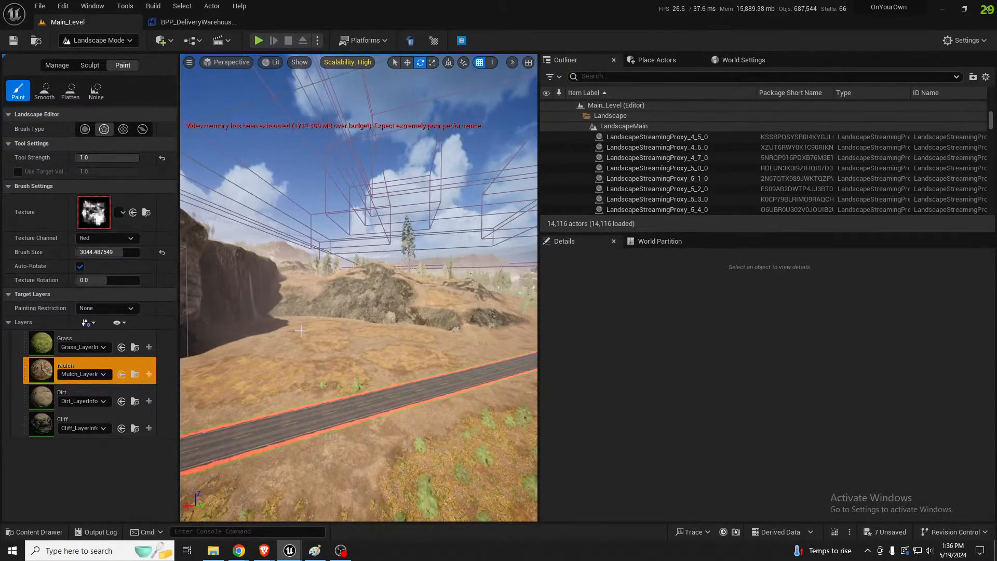
In Selection mode, load the unloaded areas of the PF_Tree_Foliage_SmallArea volume, resimulate its foliage, and view the trees beside the road
key("shift+1")
right_click_drag(277, 343, 318, 342)
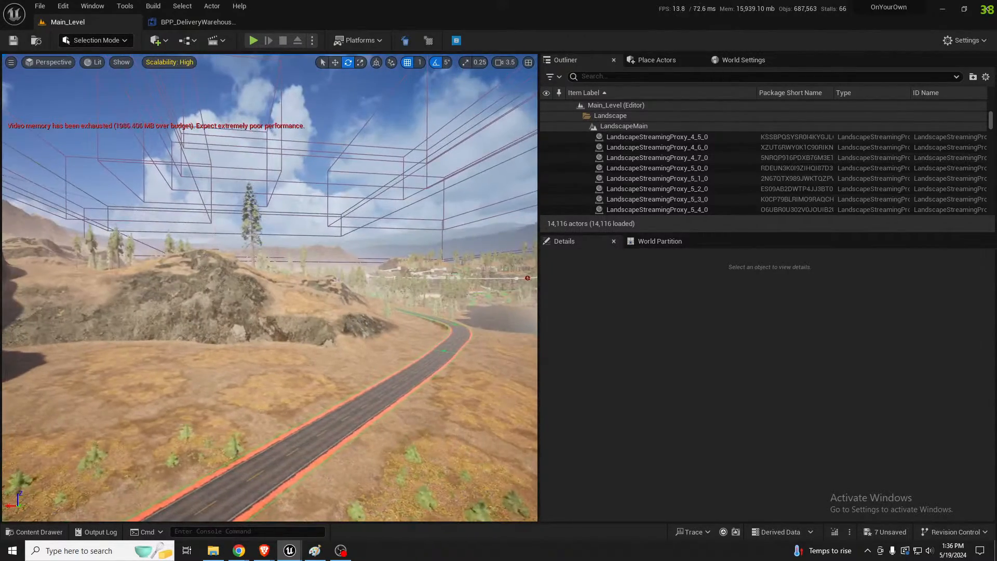
left_click(346, 262)
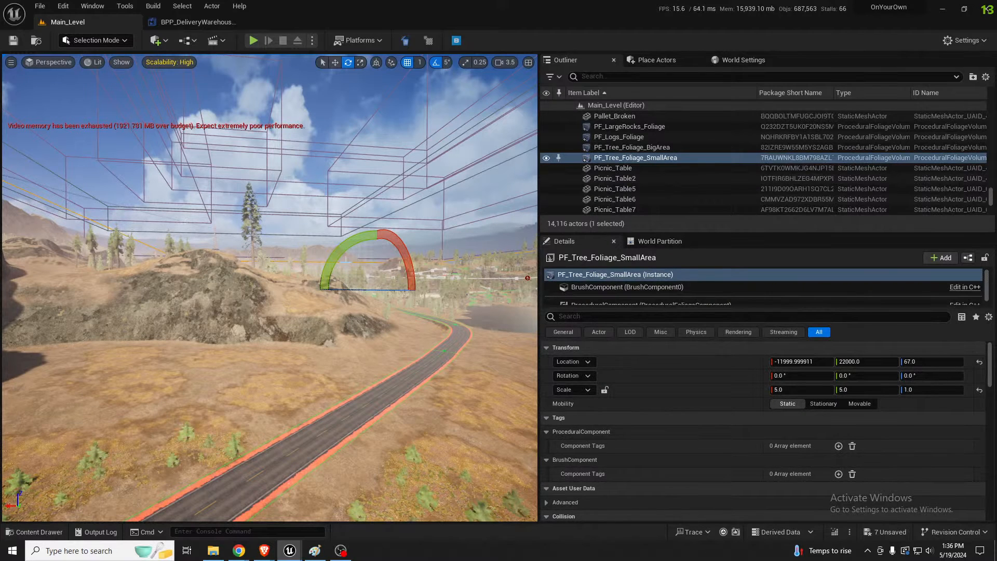
scroll(849, 447, "down", 15)
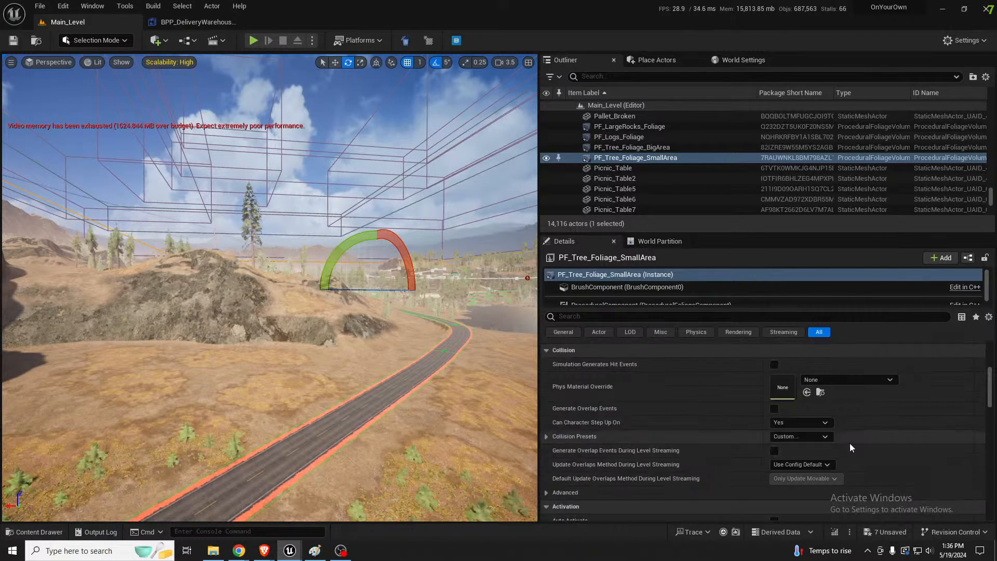
scroll(849, 444, "down", 3)
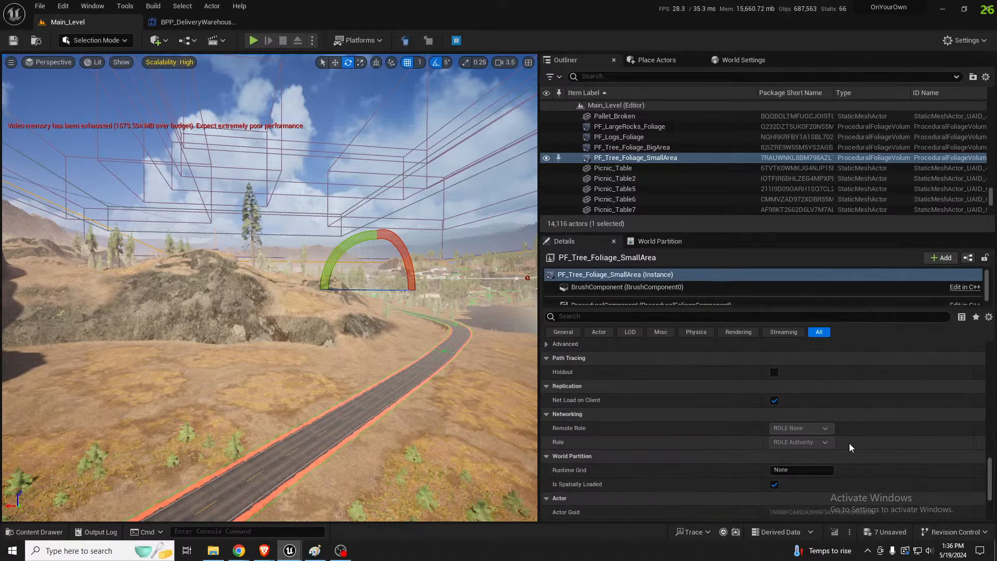
scroll(849, 444, "up", 3)
left_click(857, 390)
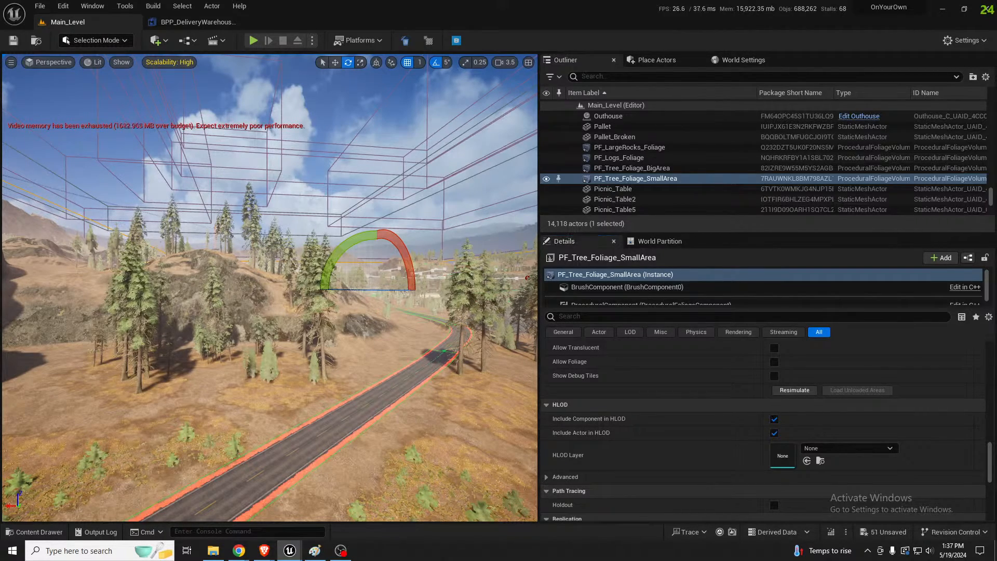
key("w")
right_click_drag(270, 288, 223, 306)
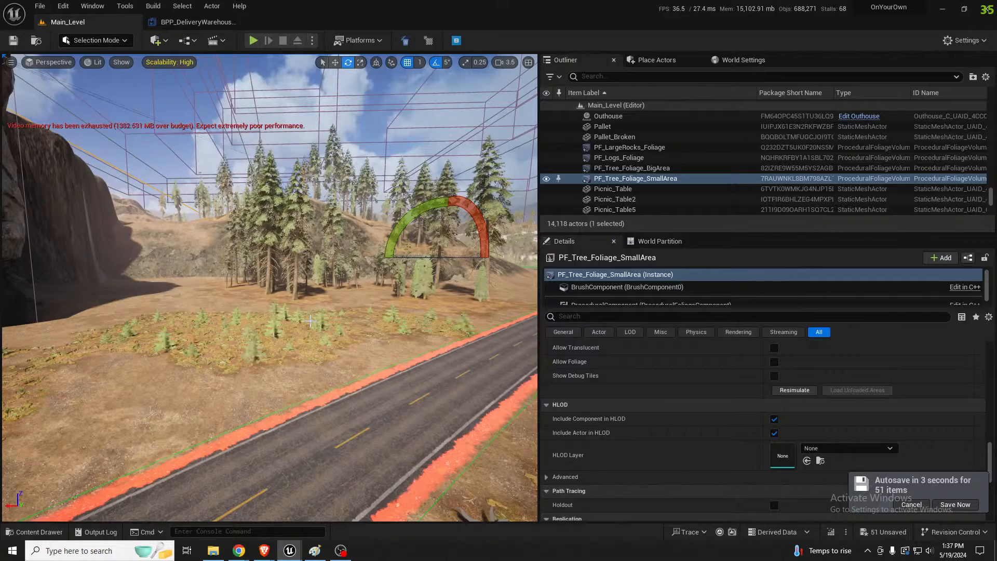
Return to Landscape mode and paint more Mulch over the ground between the cliff and the road bend
right_click_drag(260, 359, 185, 467)
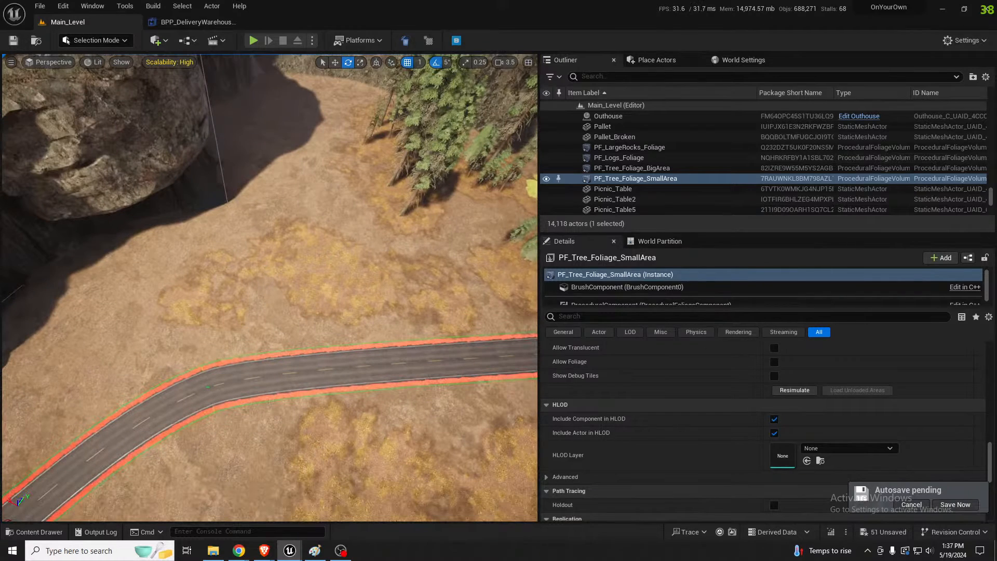
right_click(277, 294)
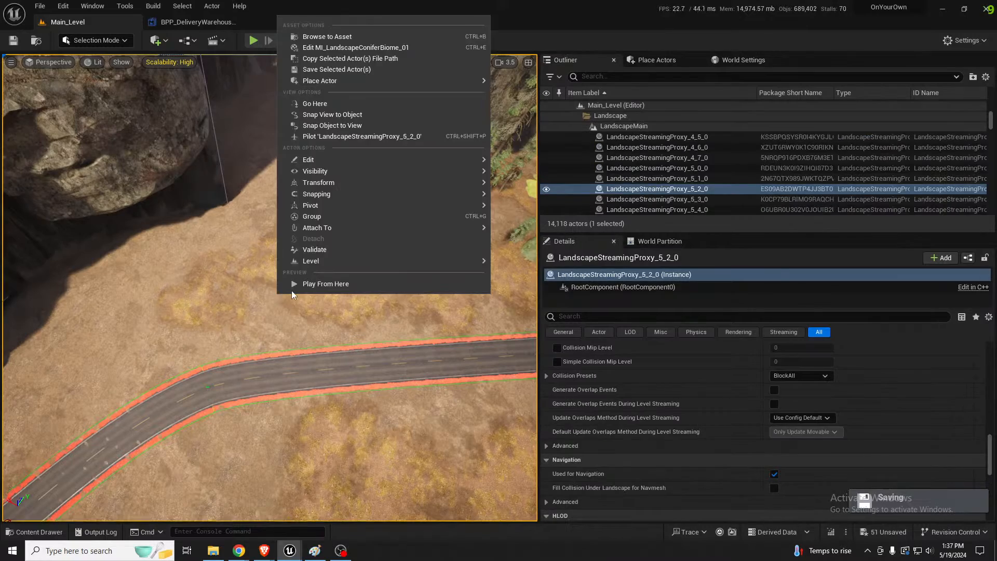
right_click_drag(277, 294, 277, 278)
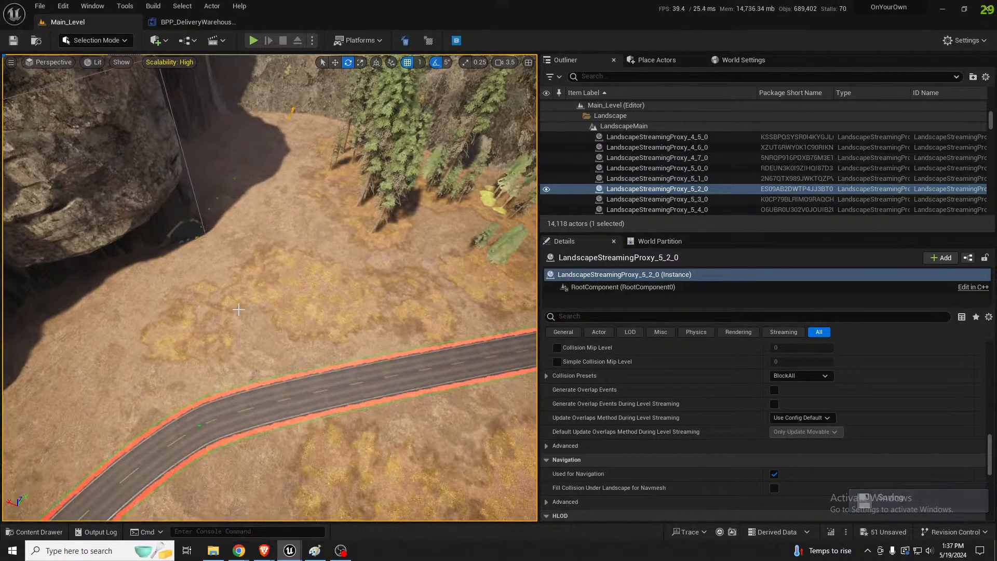
right_click_drag(253, 317, 254, 325)
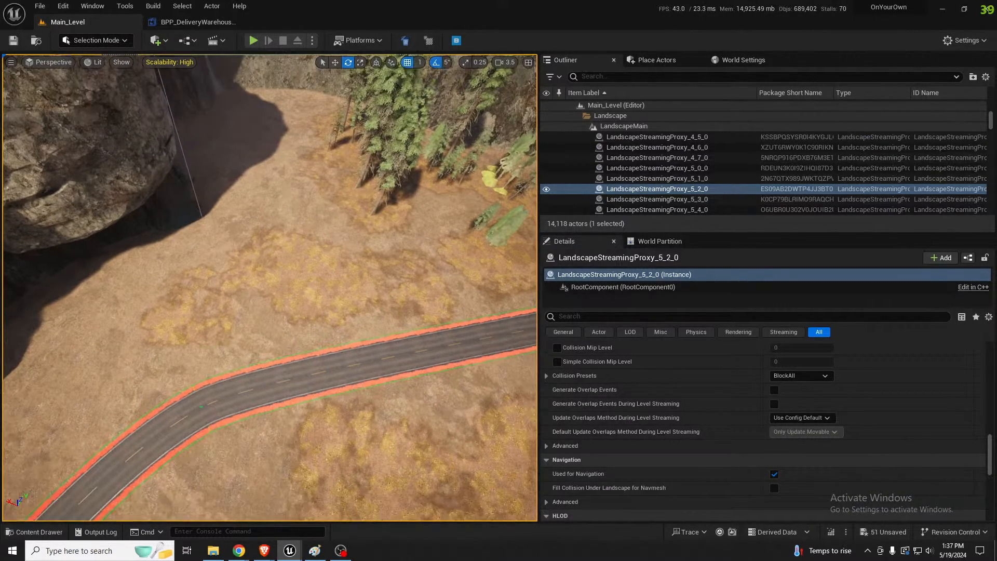
key("shift+2")
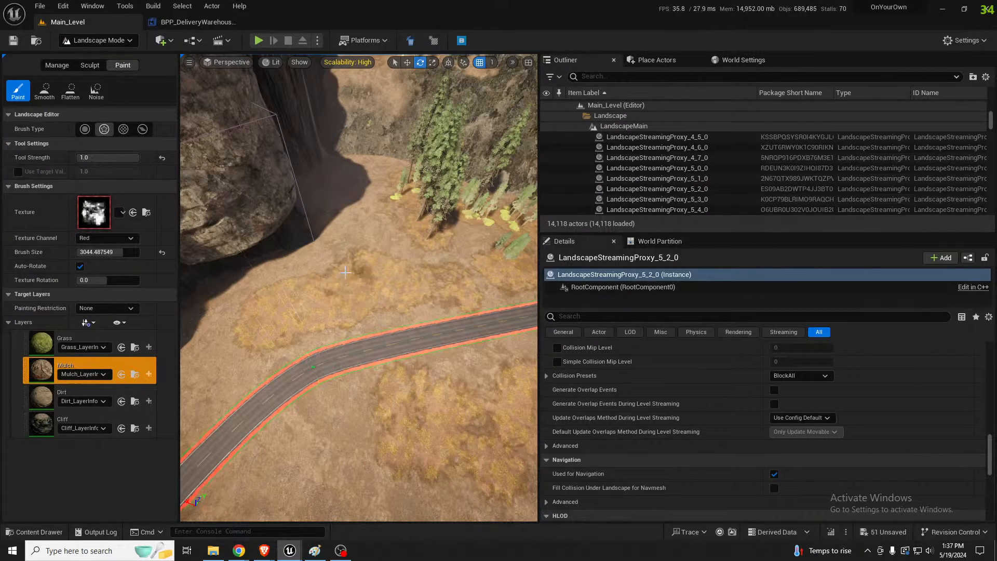
right_click_drag(355, 268, 426, 283)
mouse_move(439, 331)
left_mouse_down()
mouse_move(458, 410)
mouse_move(452, 441)
mouse_move(416, 488)
mouse_move(381, 369)
left_mouse_up()
right_click_drag(380, 369, 345, 277)
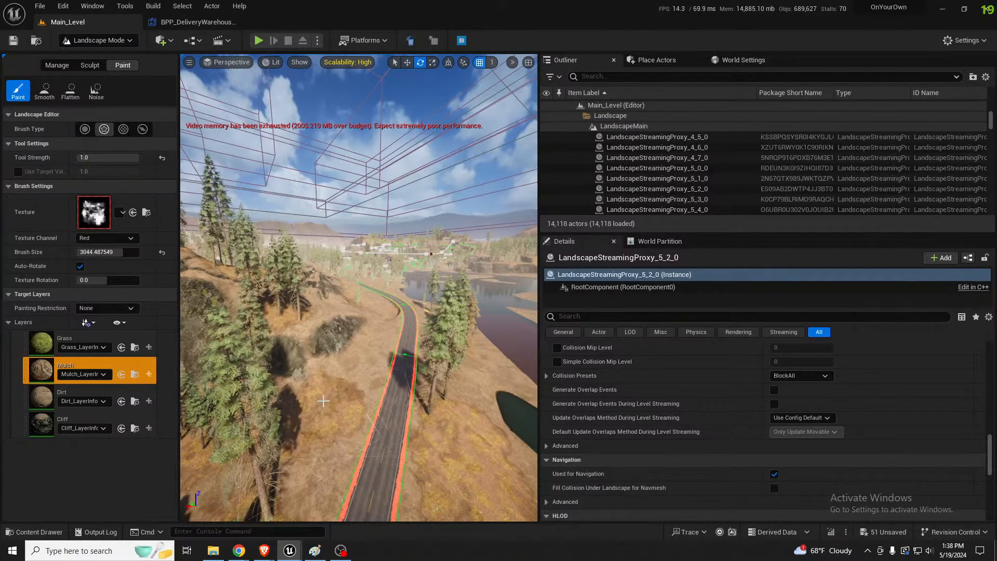
right_click_drag(332, 397, 365, 403)
In Selection mode, select the PF_Tree_Foliage_SmallArea volume and lower it slightly to a Z location of -4989.0
key("shift+1")
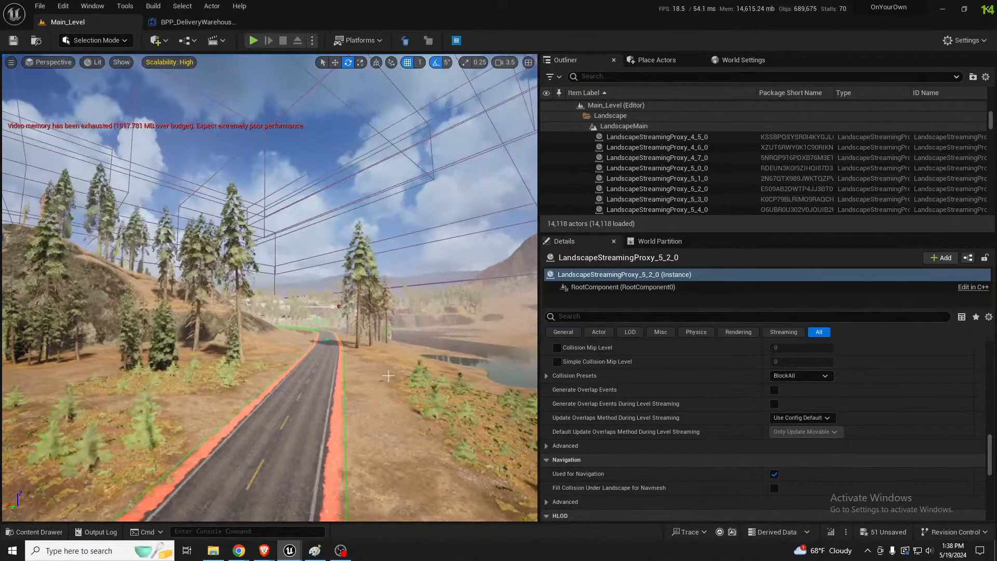
mouse_move(349, 335)
right_mouse_down()
mouse_move(323, 323)
mouse_move(364, 325)
right_mouse_up()
left_click(339, 324)
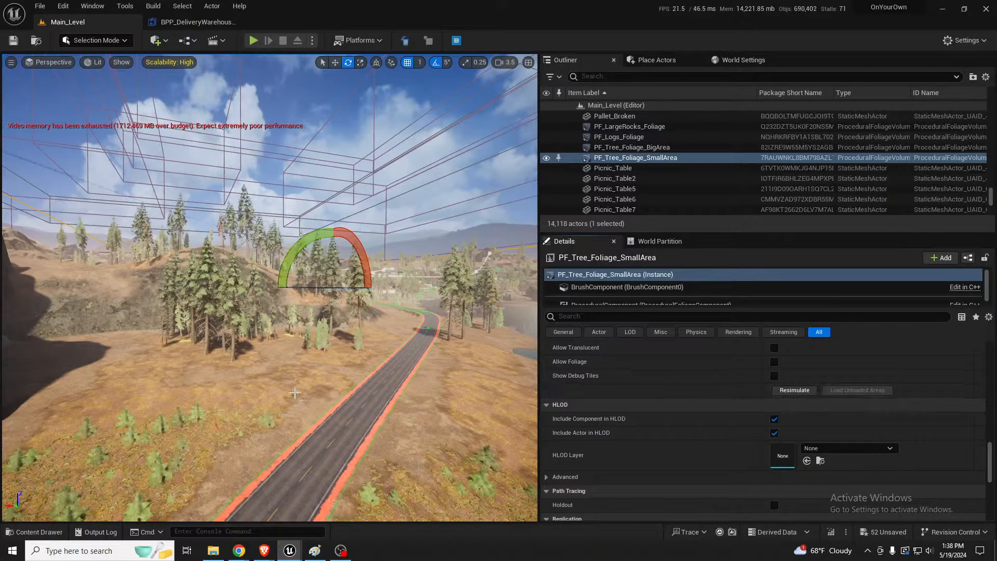
key("w")
right_click_drag(314, 402, 310, 409)
key("w")
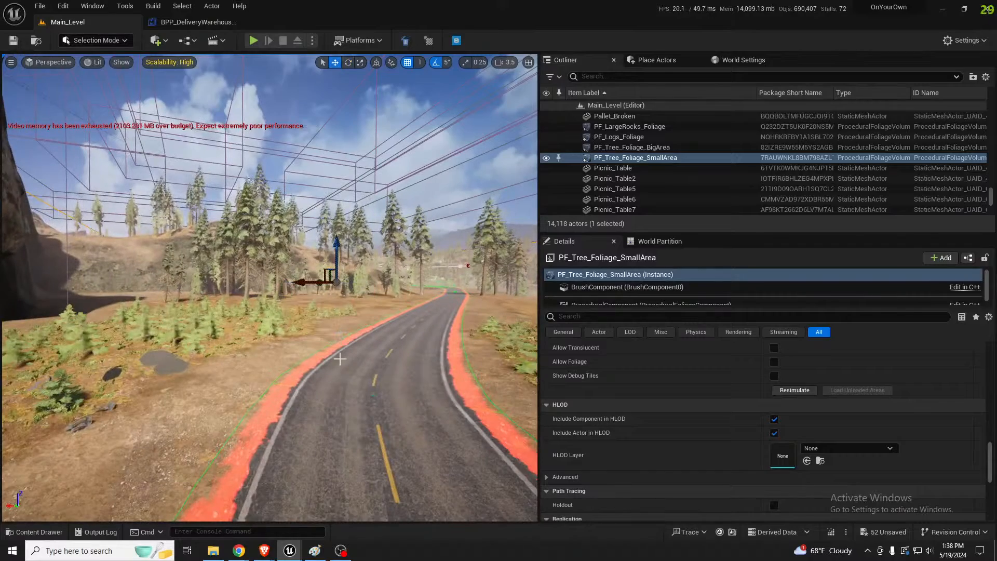
left_click_drag(338, 253, 336, 256)
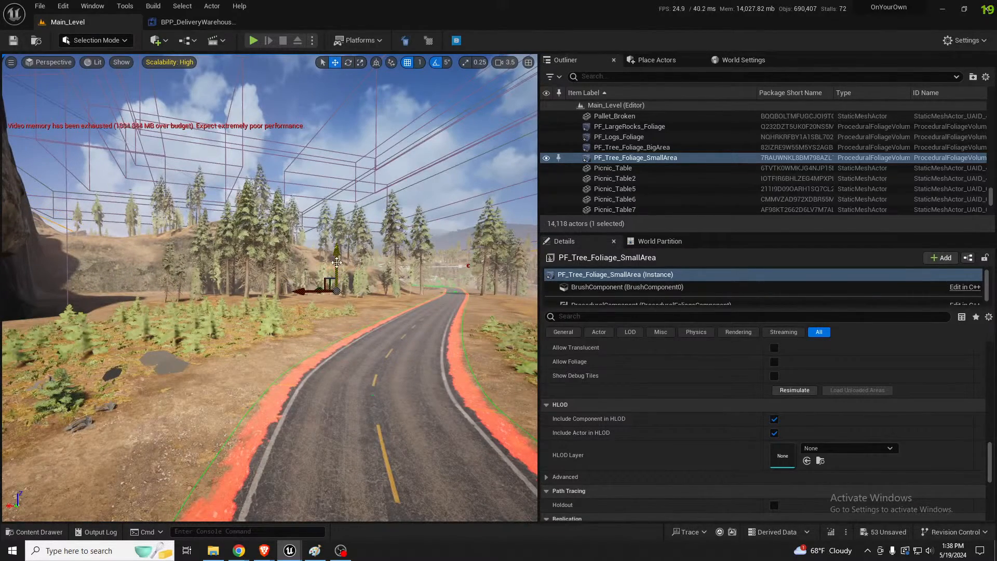
Set the Z scale of the PF_Tree_Foliage_SmallArea volume to 2.0 and resimulate its foliage
key("r")
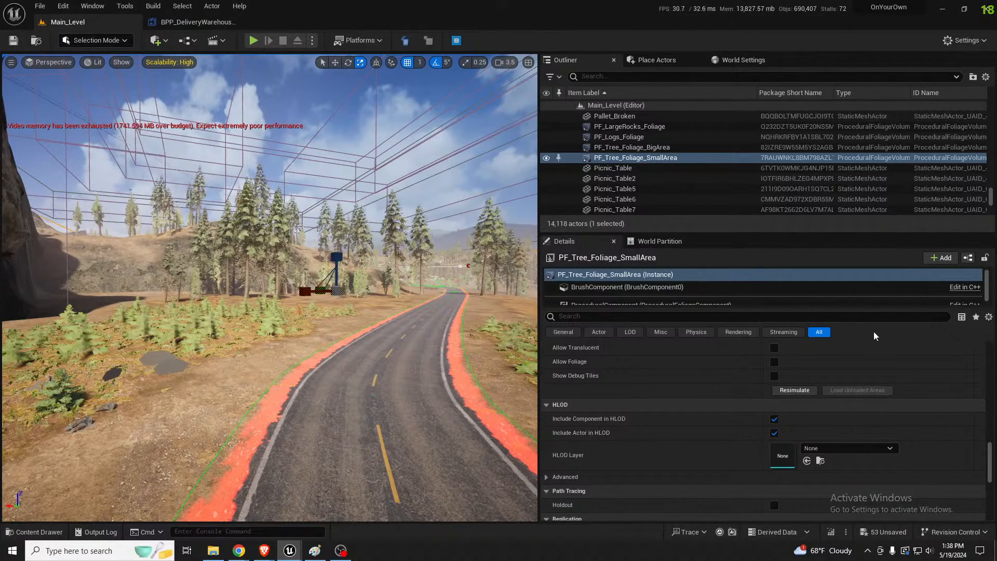
left_click_drag(989, 456, 992, 339)
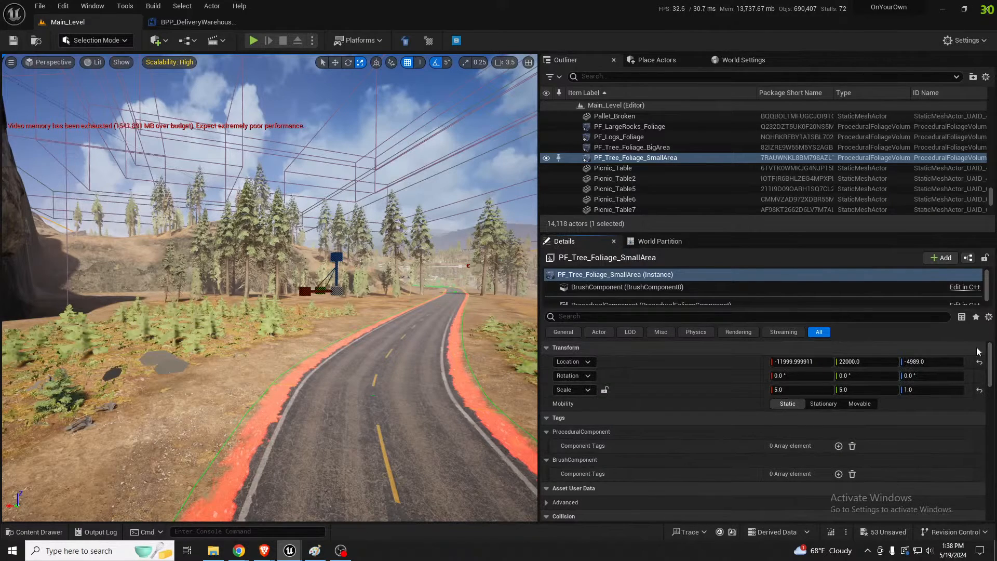
left_click(930, 390)
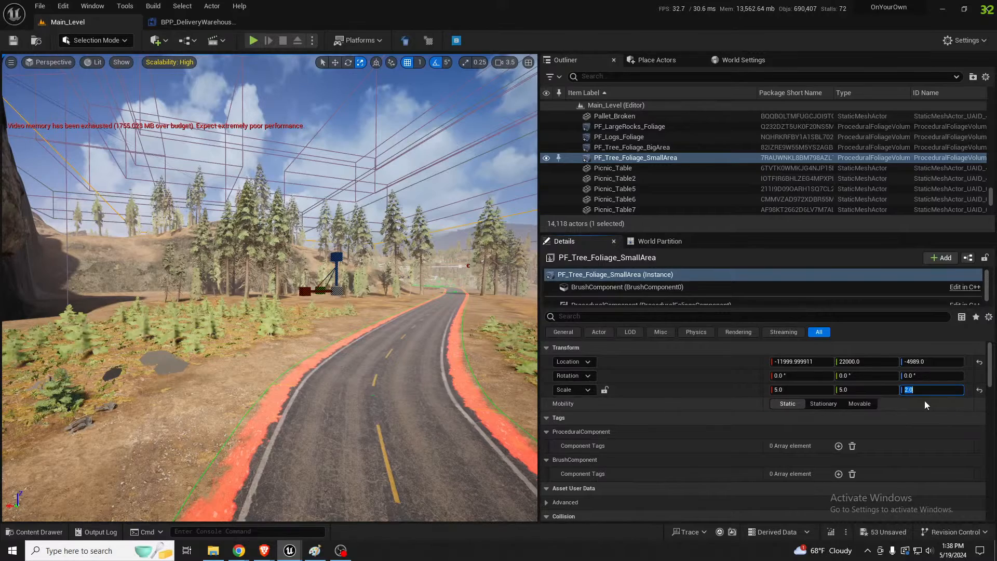
scroll(938, 445, "down", 8)
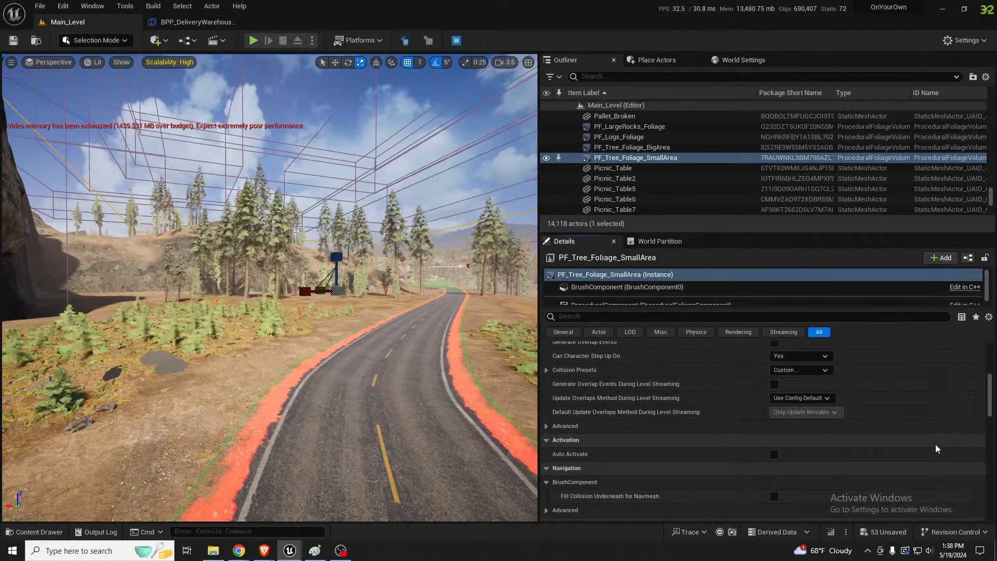
scroll(935, 443, "down", 6)
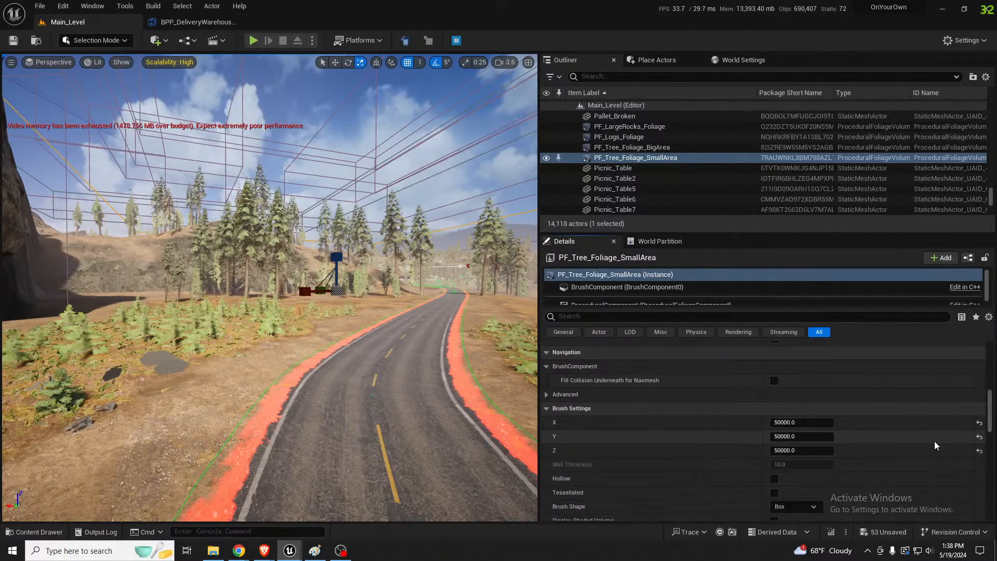
scroll(933, 442, "up", 5)
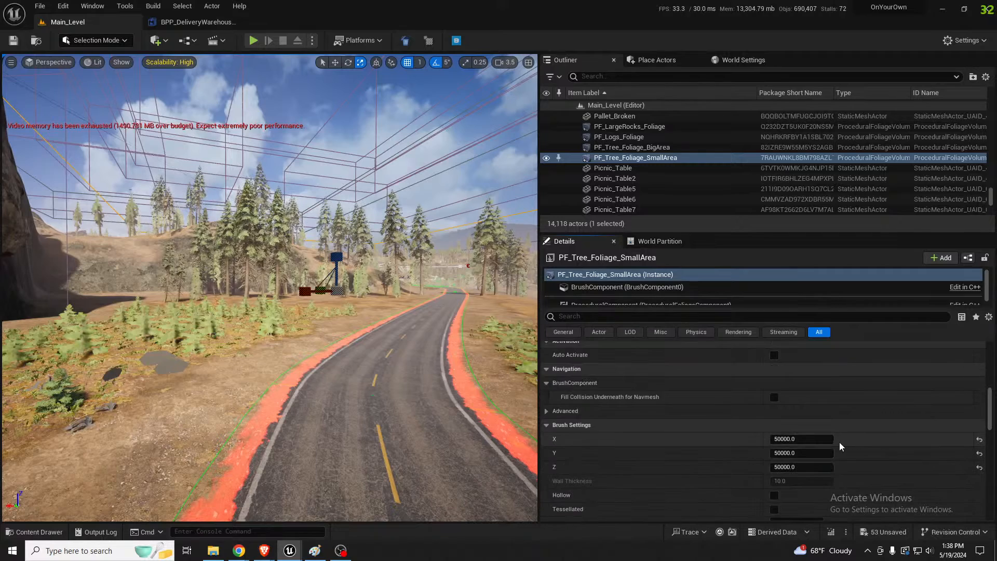
scroll(836, 441, "down", 6)
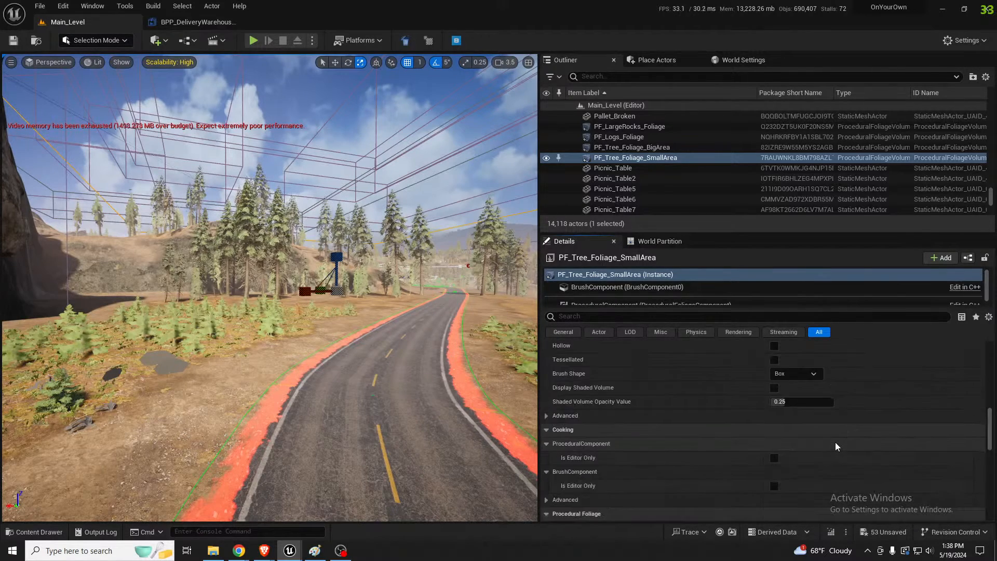
scroll(807, 485, "down", 3)
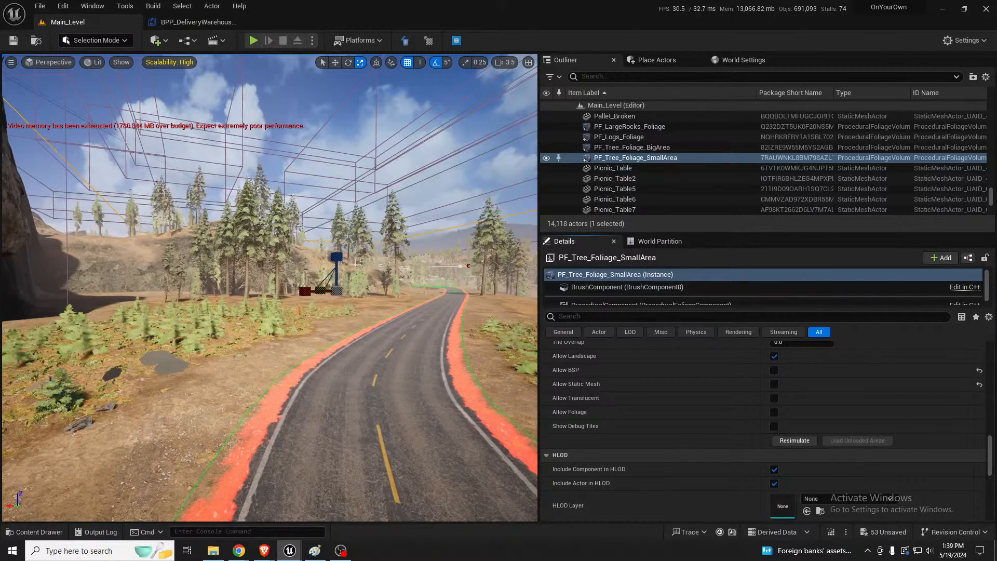
Examine the vegetation beside the road and the banks of the river leading to the dam
right_click_drag(334, 362, 208, 305)
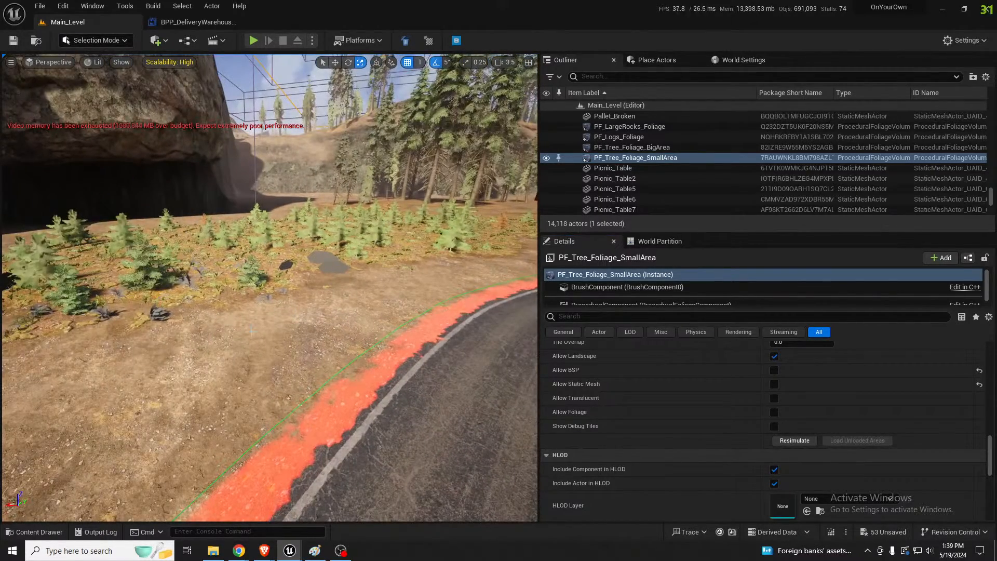
key("w")
right_click_drag(328, 328, 465, 330)
key("q")
key("e")
key("w")
right_click_drag(340, 273, 322, 284)
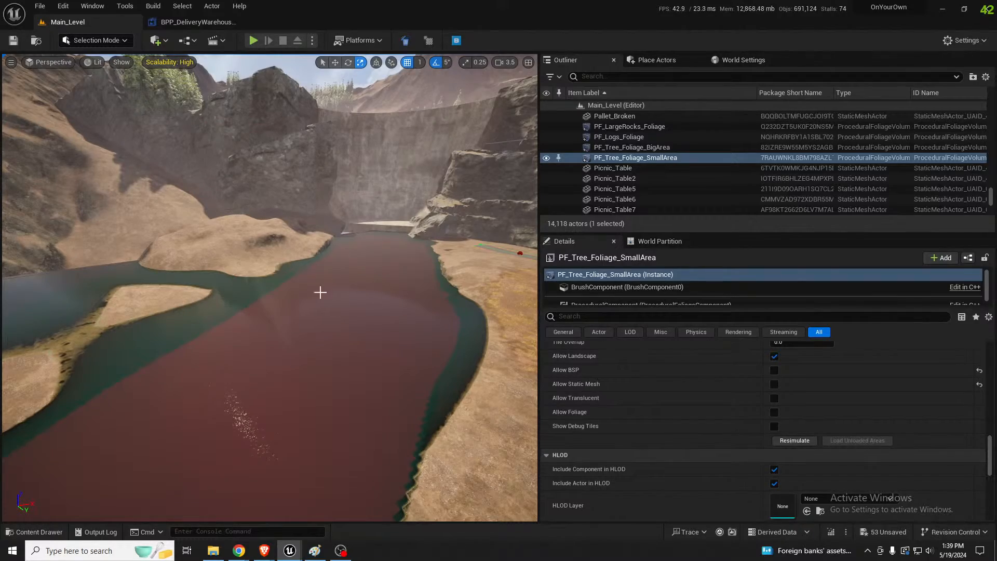
Move the PF_Tree_Foliage_SmallArea volume along its Y axis until it covers the dam area, and resimulate its foliage
right_click_drag(320, 292, 611, 309)
key("s")
key("w")
key("s")
scroll(639, 358, "up", 5)
key("s")
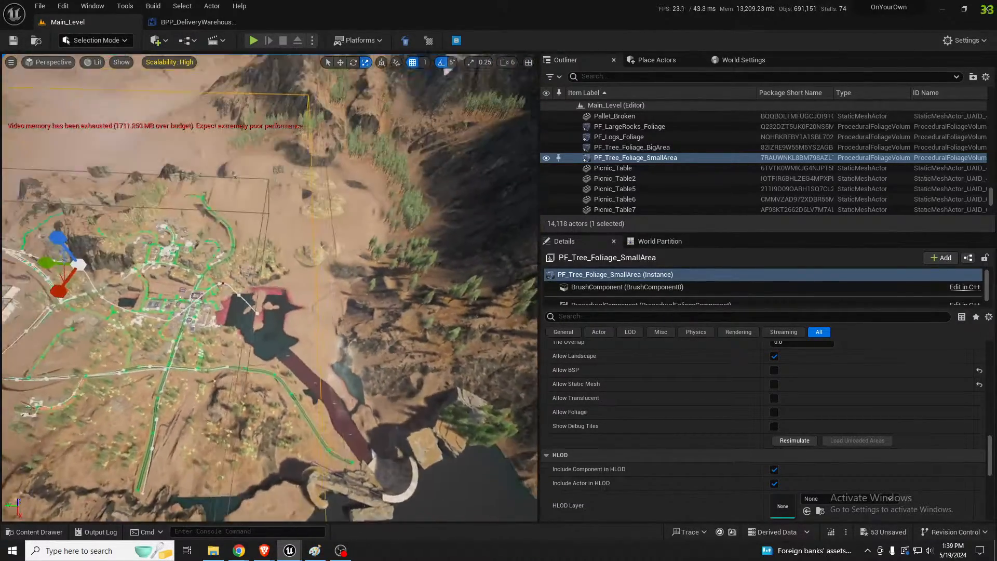
key("s")
right_click_drag(265, 291, 94, 240)
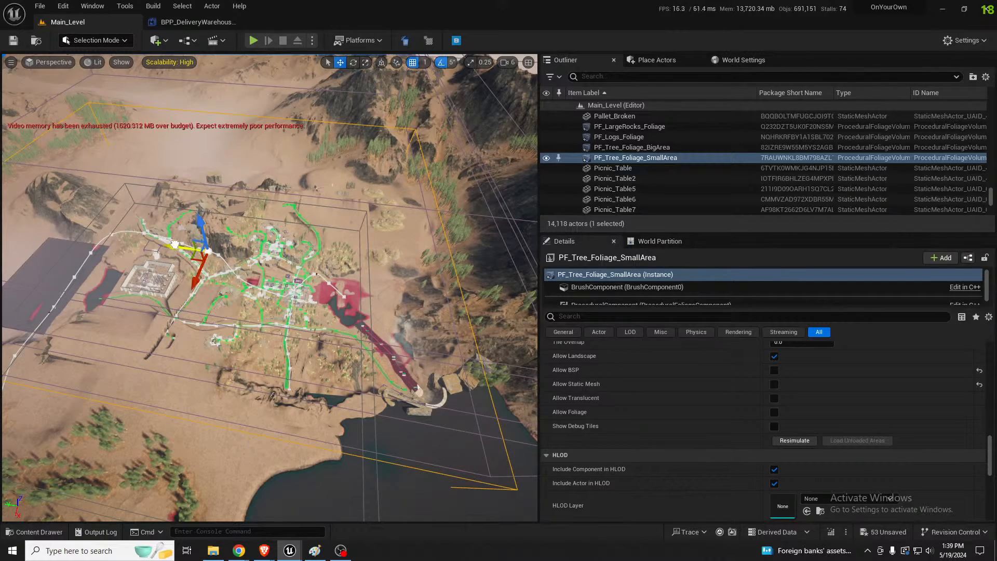
right_click_drag(94, 240, 42, 214)
scroll(125, 253, "up", 5)
key("w")
key("s")
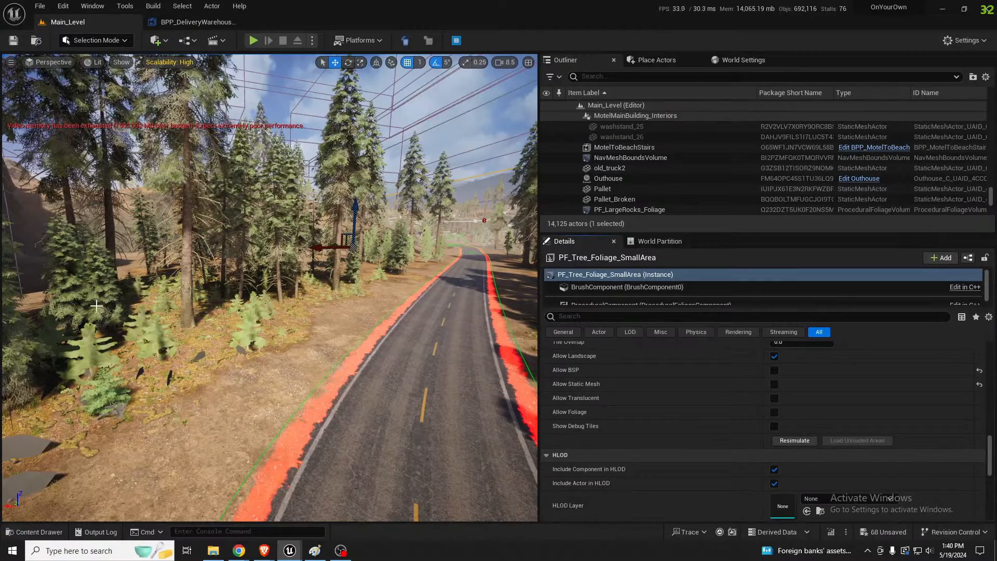
In Landscape mode, choose the Grass layer, reduce the brush size to about 845, and paint grass patches along the roadside
right_click_drag(187, 294, 229, 276)
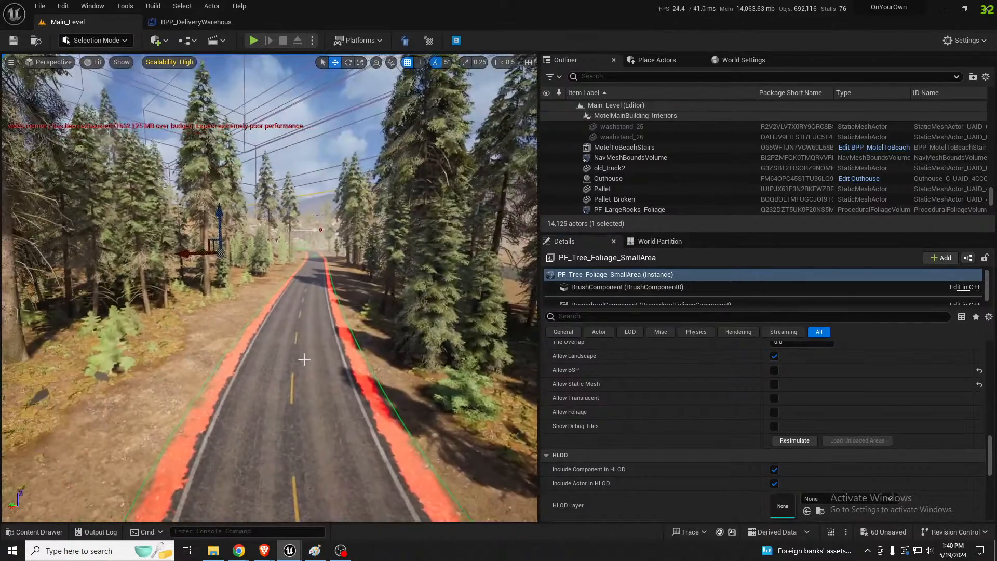
mouse_move(304, 358)
right_mouse_down()
mouse_move(306, 387)
mouse_move(309, 362)
right_mouse_up()
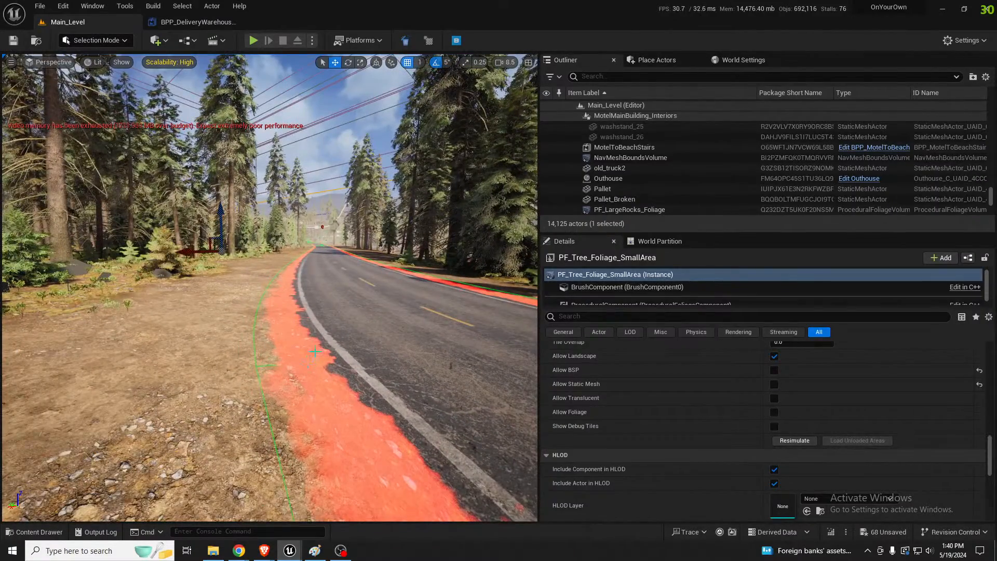
key("shift+2")
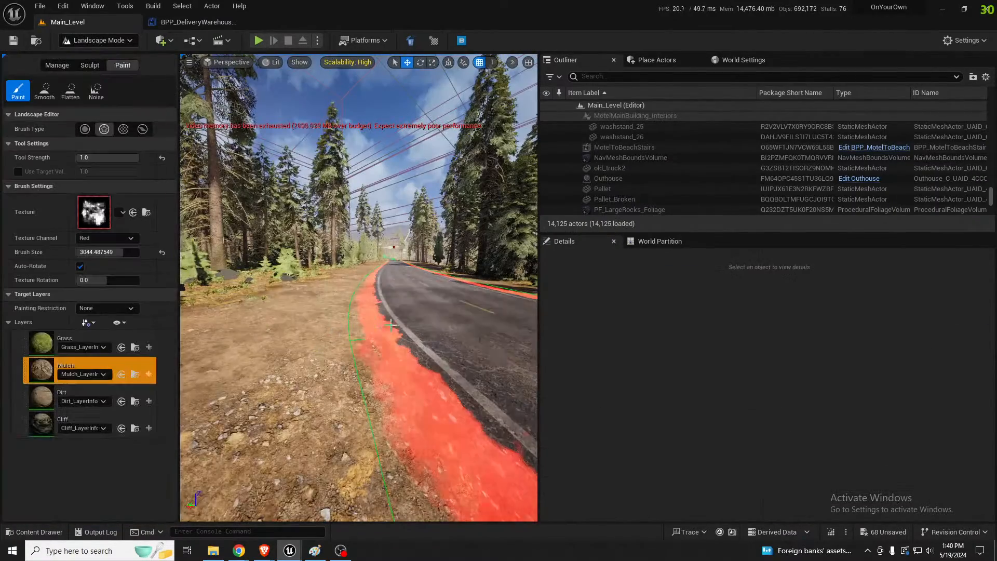
left_click(52, 346)
right_click_drag(312, 338, 345, 395)
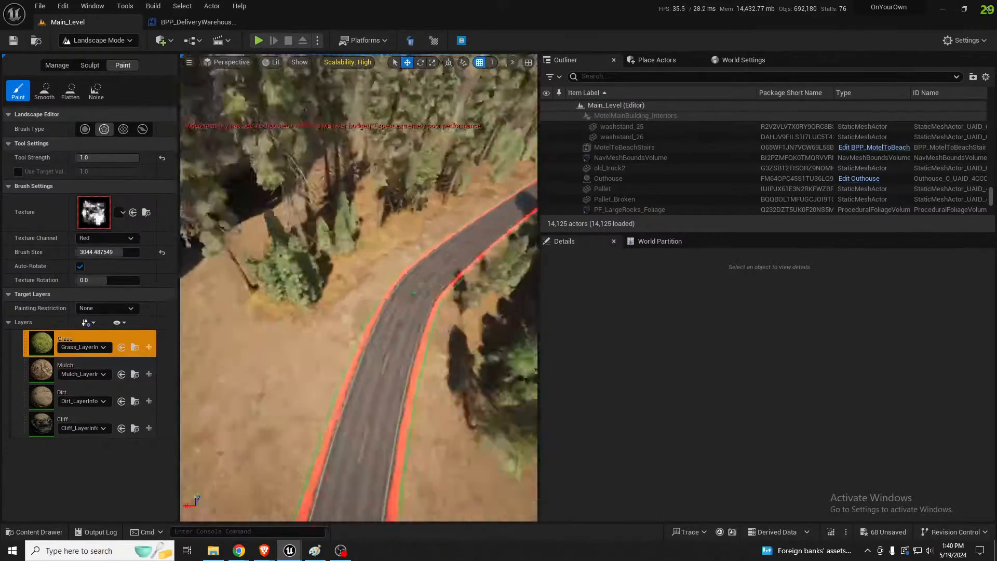
right_click_drag(374, 312, 362, 312)
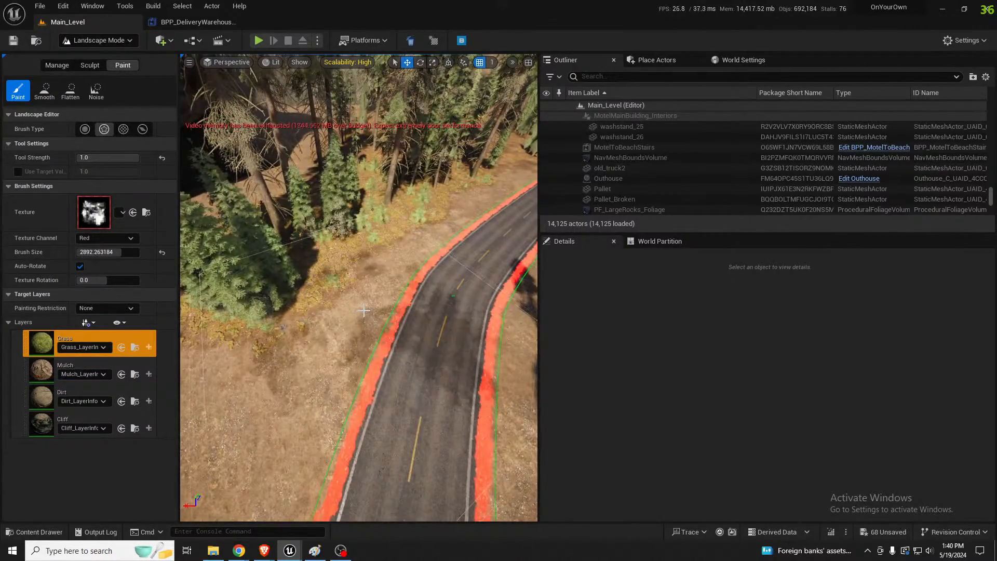
key("bracketleft")
key("bracketleft")
key("bracketleft")
key("bracketleft")
key("bracketleft")
key("bracketleft")
key("bracketleft")
key("bracketleft")
key("bracketleft")
key("bracketleft")
key("bracketleft")
key("bracketleft")
key("bracketleft")
key("bracketleft")
key("bracketleft")
key("bracketleft")
key("bracketleft")
key("bracketleft")
key("bracketleft")
key("bracketleft")
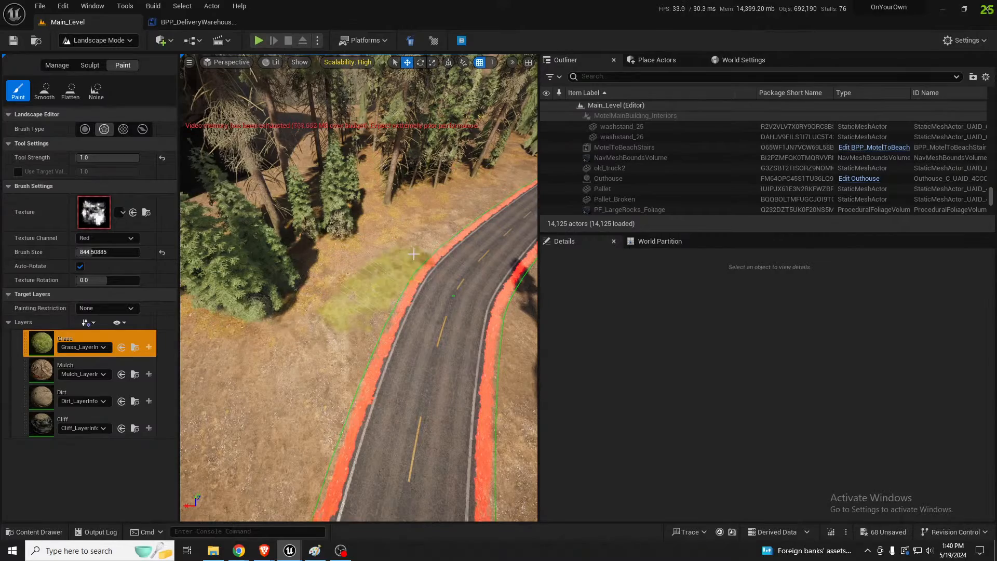
right_click_drag(402, 277, 399, 194)
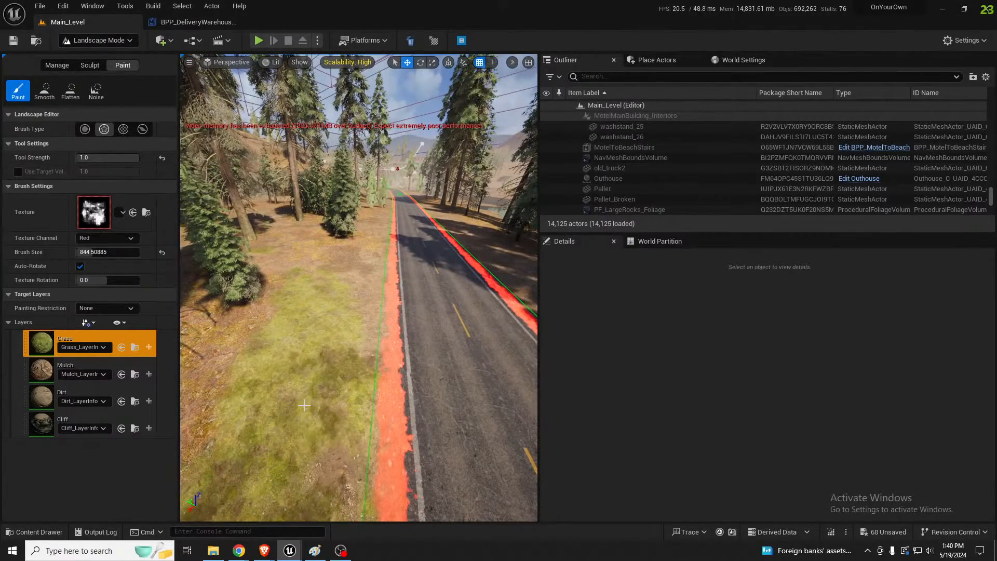
right_click_drag(399, 194, 416, 199)
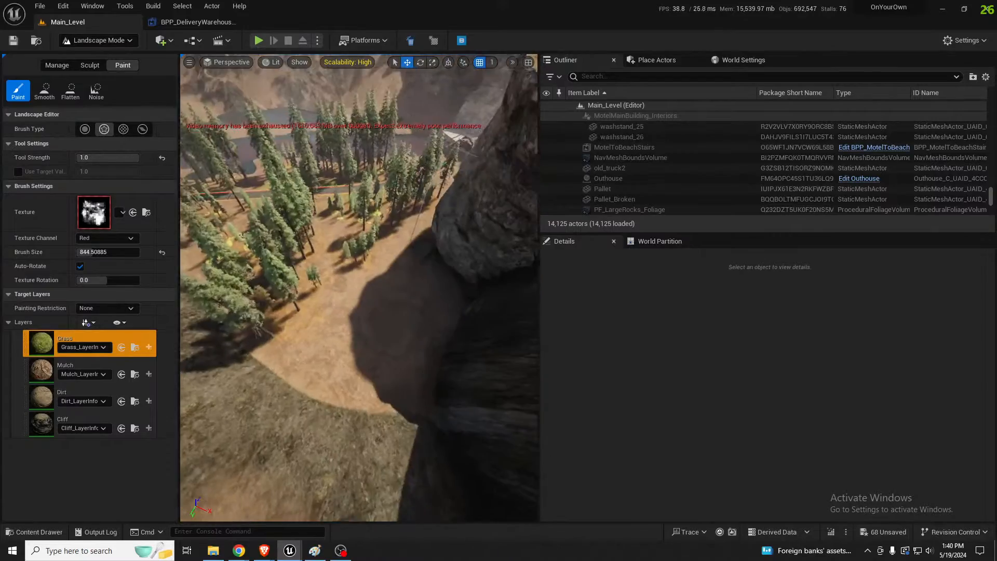
In Selection mode, duplicate the cliffmaker132 rock beside the dam and place the copy against the cliff across the river
key("shift+1")
right_click_drag(397, 274, 315, 262)
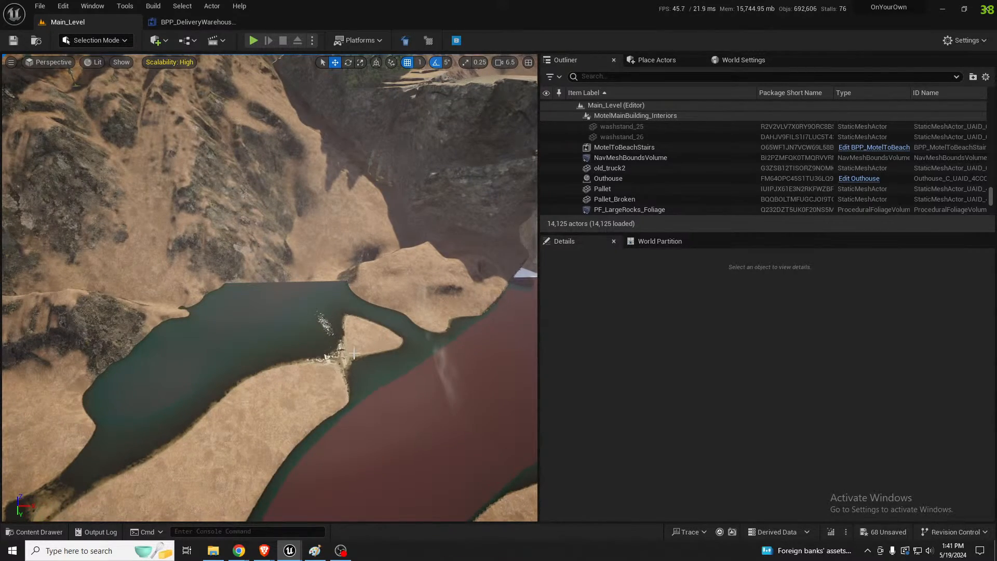
right_click_drag(353, 353, 471, 330)
right_click_drag(190, 328, 88, 340)
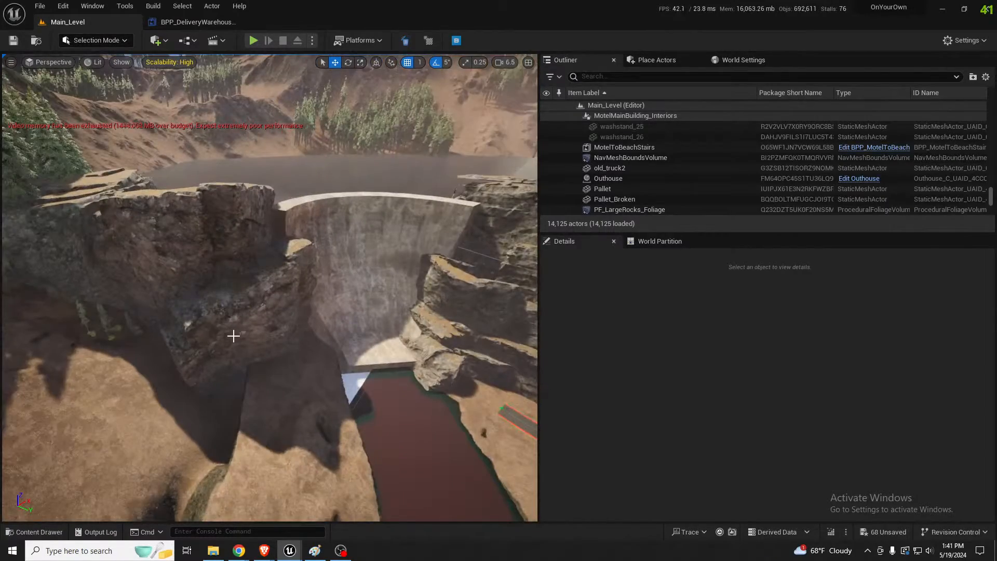
left_click(202, 312)
right_click_drag(202, 311, 237, 316)
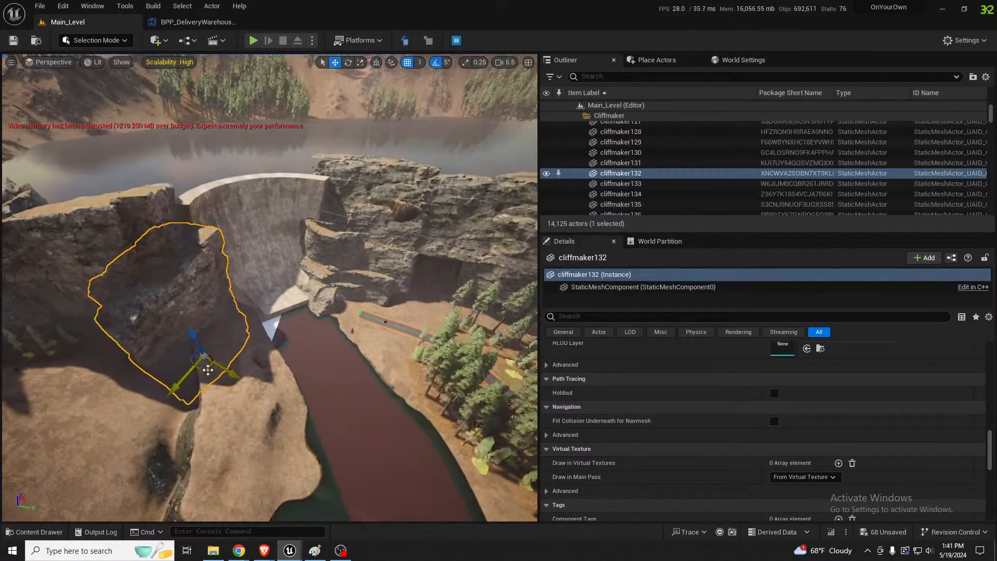
left_click_drag(208, 352, 424, 337, "alt")
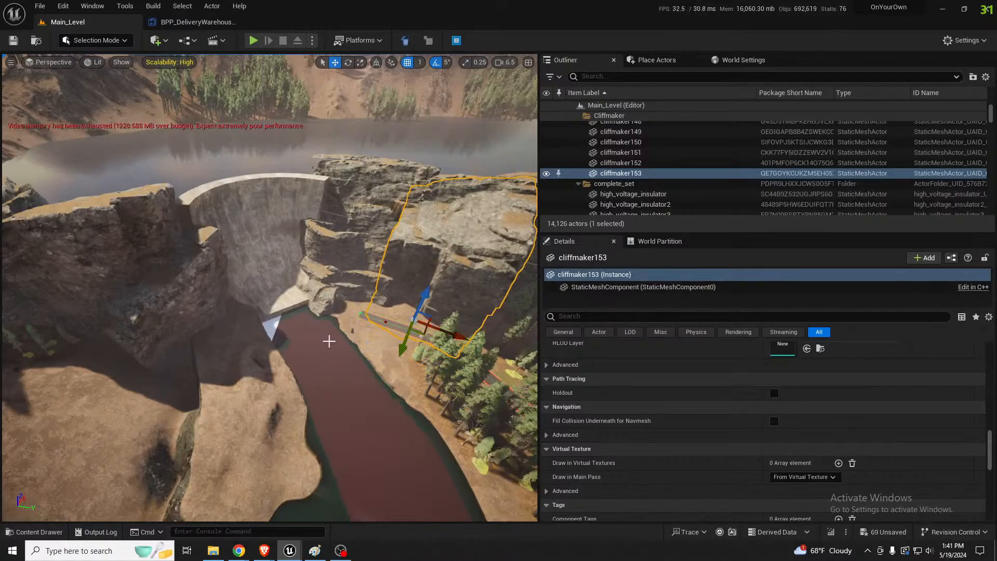
Rotate cliffmaker153 to about -252° around Z and nudge it up against the cliff beside the road's end, near Z -6486
right_click_drag(329, 341, 412, 320)
key("e")
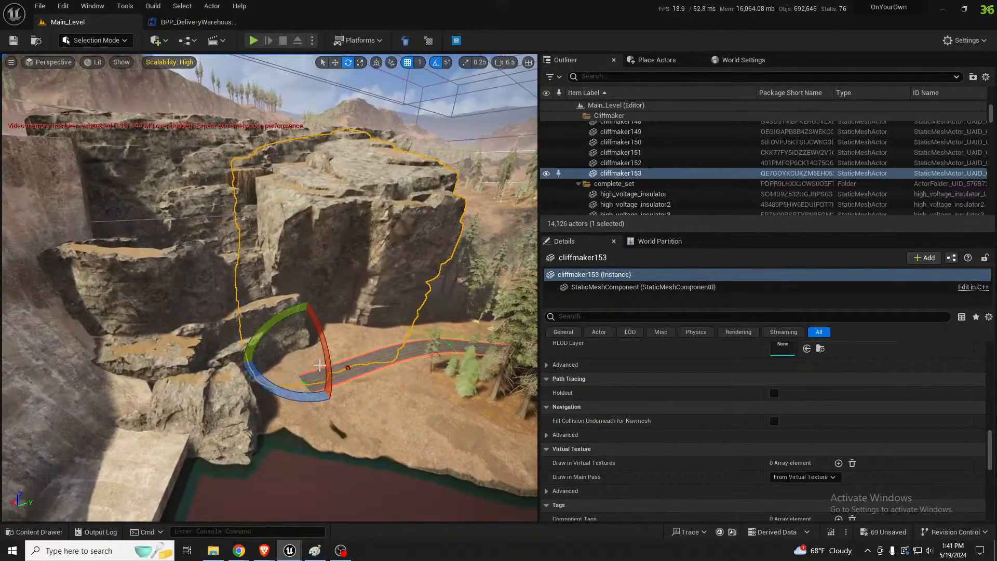
mouse_move(323, 341)
left_mouse_down()
mouse_move(329, 369)
mouse_move(325, 358)
mouse_move(335, 362)
mouse_move(328, 353)
mouse_move(315, 367)
mouse_move(322, 359)
left_mouse_up()
key("w")
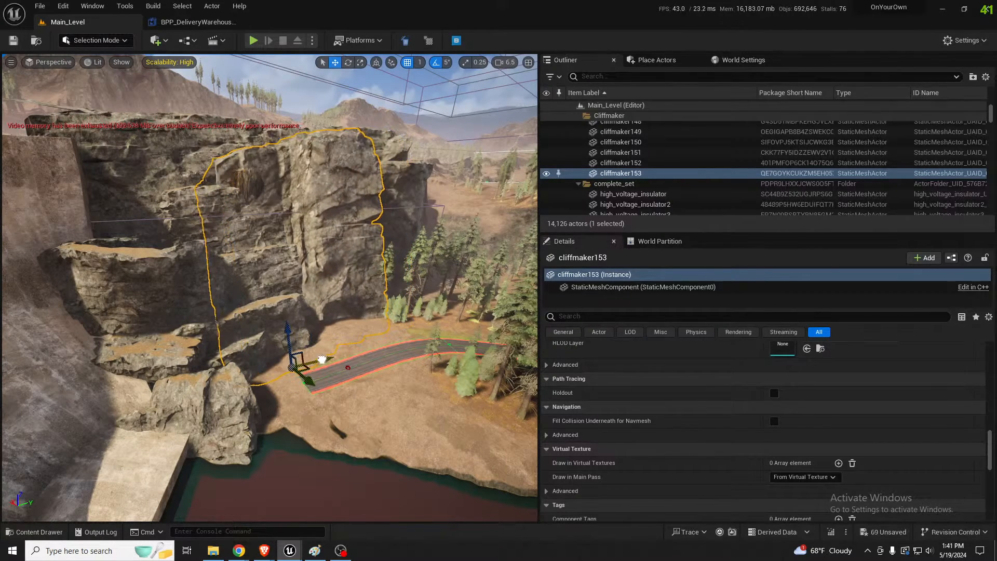
mouse_move(290, 329)
left_mouse_down()
mouse_move(290, 314)
mouse_move(291, 322)
left_mouse_up()
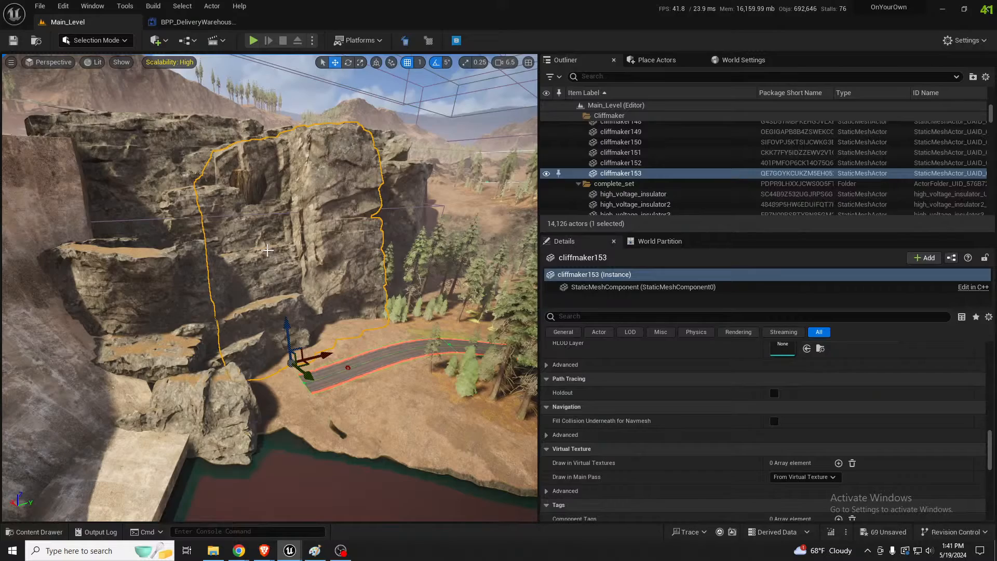
Inspect the cliff rock's placement beside the dam, river and road from several distances and angles
key("s")
right_click_drag(183, 254, 184, 254)
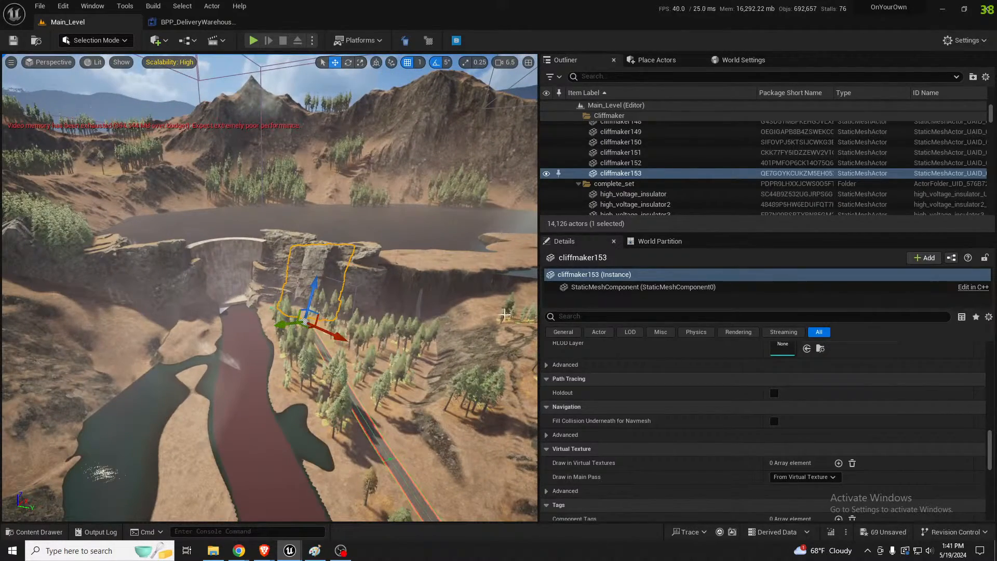
key("w")
right_click_drag(417, 319, 417, 318)
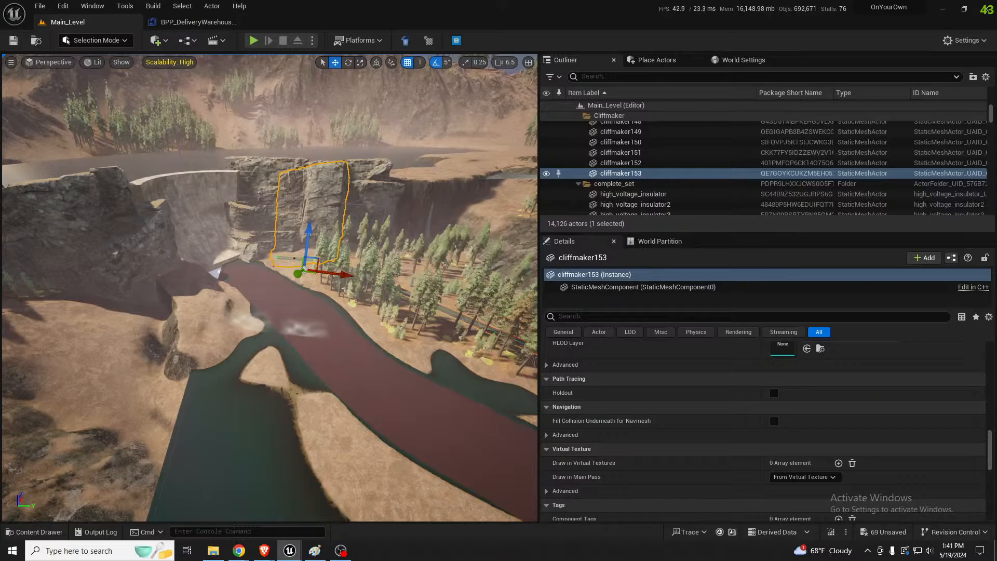
key("f")
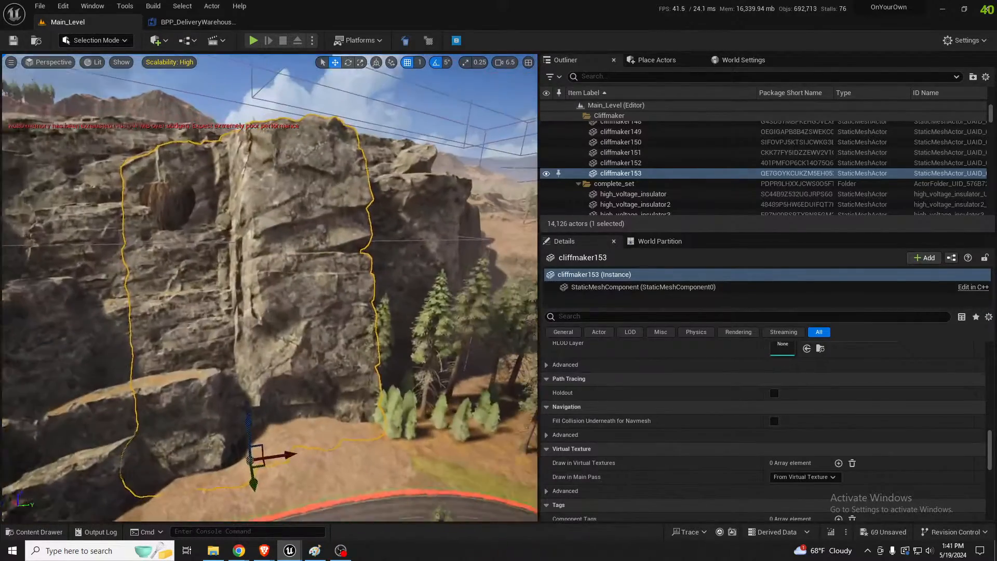
right_click_drag(270, 288, 293, 358)
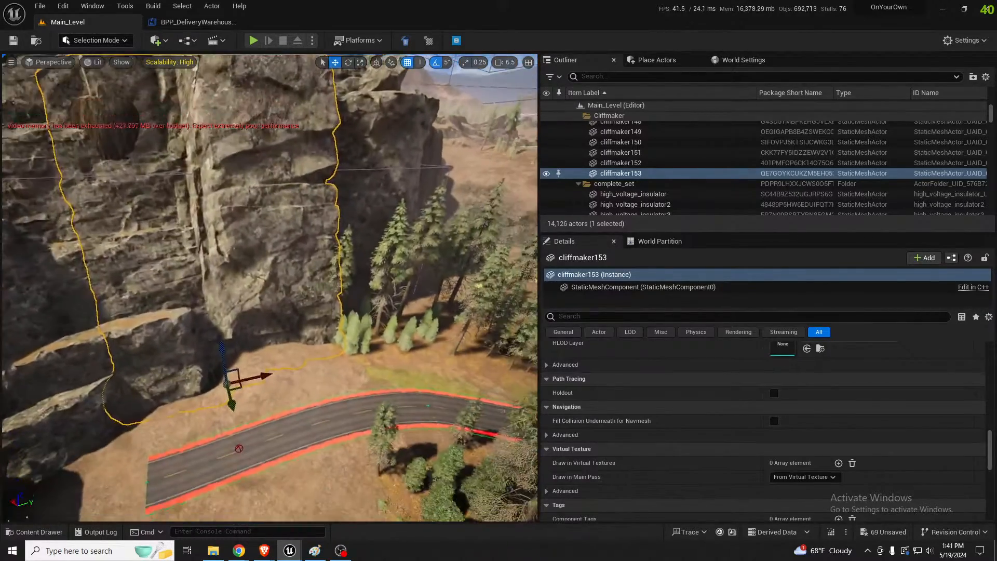
key("s")
right_click_drag(430, 292, 470, 244)
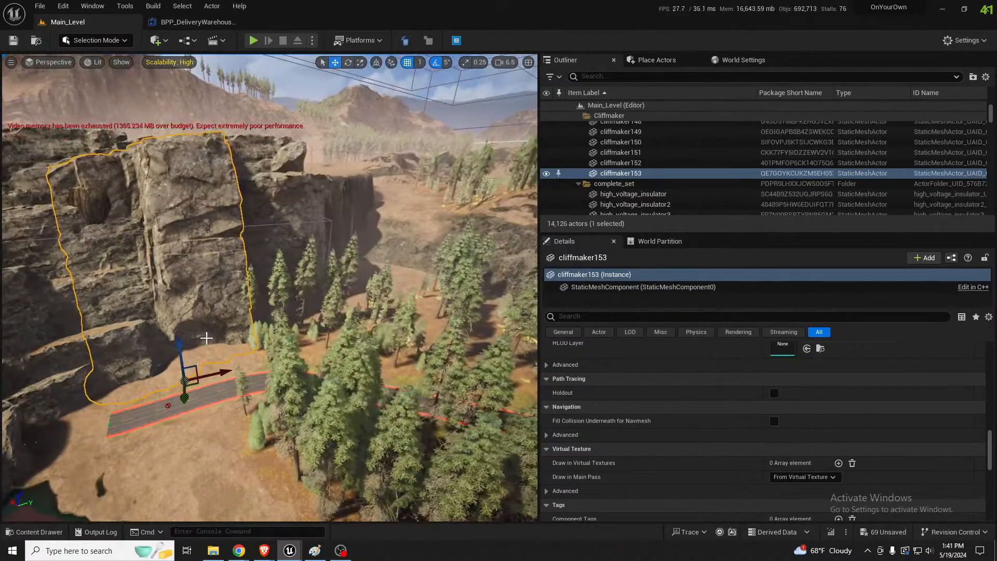
Duplicate cliffmaker153 farther along the cliff, position the copy at about X 76563, Y -103716, Z -7571, and rotate it around its vertical axis
left_click_drag(207, 388, 318, 342, "alt")
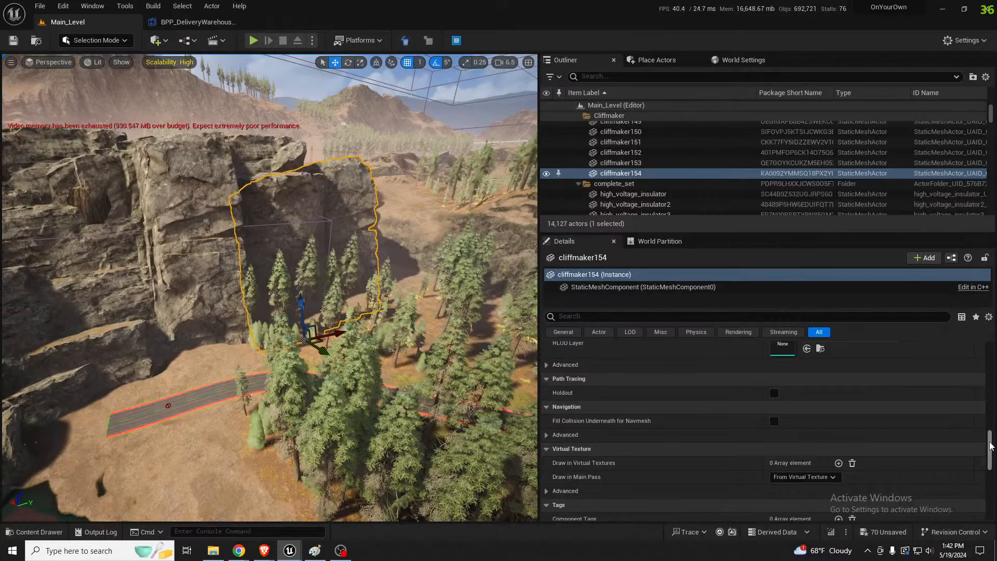
left_click_drag(990, 450, 991, 358)
key("w")
right_click_drag(333, 312, 284, 302)
key("s")
key("e")
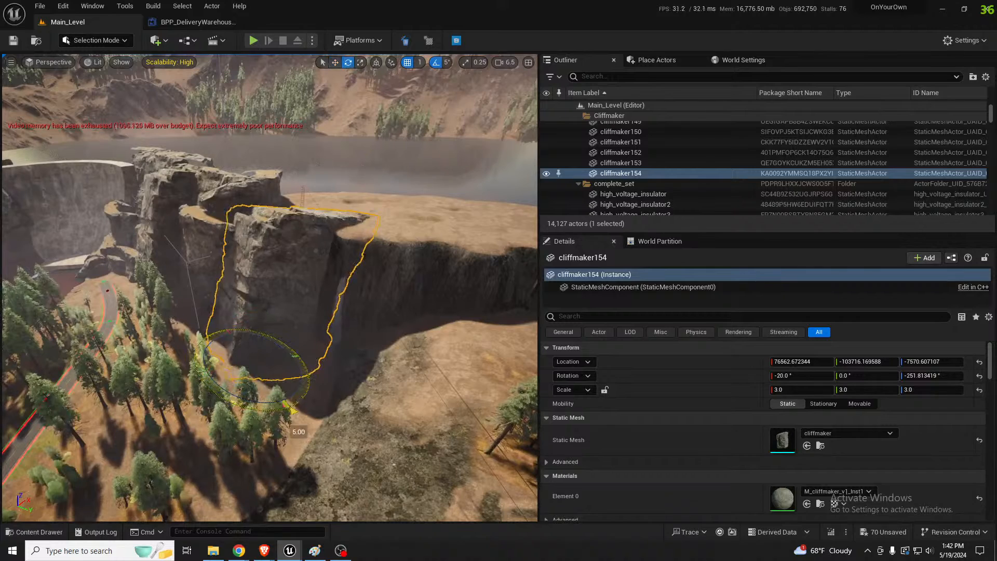
left_click_drag(299, 431, 183, 397)
left_click_drag(235, 343, 294, 337)
Lower the Mesh_cavewall_57 rock down the cliff face to about X 73860, Y -106897, Z 672
key("w")
key("a")
right_click_drag(294, 338, 305, 334)
left_click(306, 334)
key("w")
key("d")
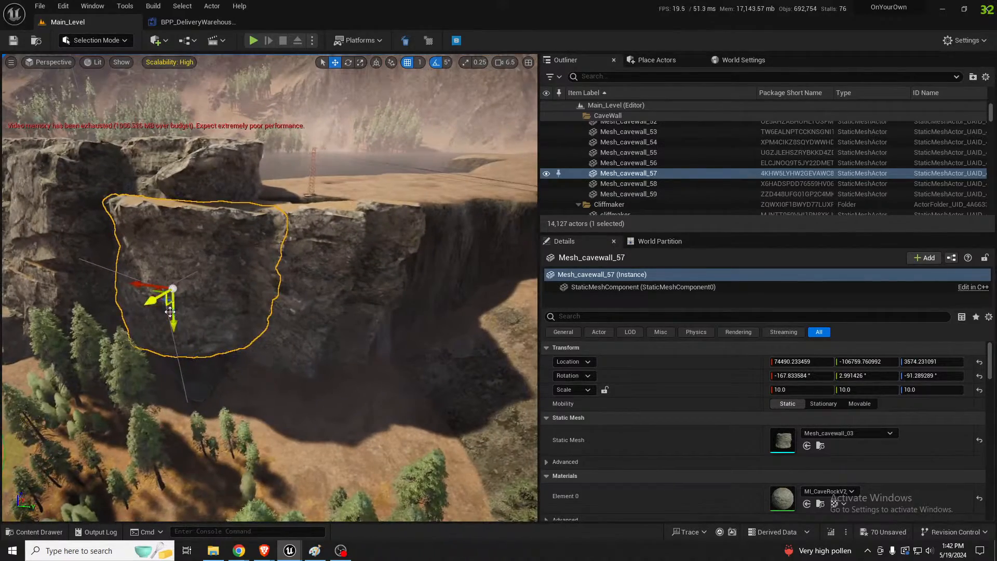
left_click_drag(169, 312, 174, 383)
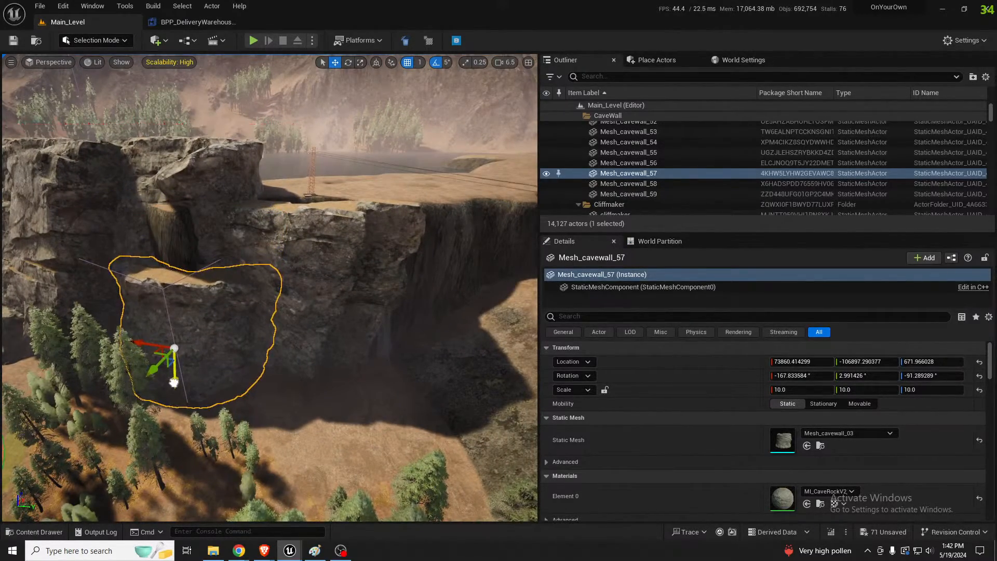
right_click_drag(249, 283, 249, 283)
key("a")
Move Mesh_cavewall_58 into the gap above the lowered rock, at about X 76166, Y -105104, Z 4750, and rotate it to follow the cliff face
left_click(269, 209)
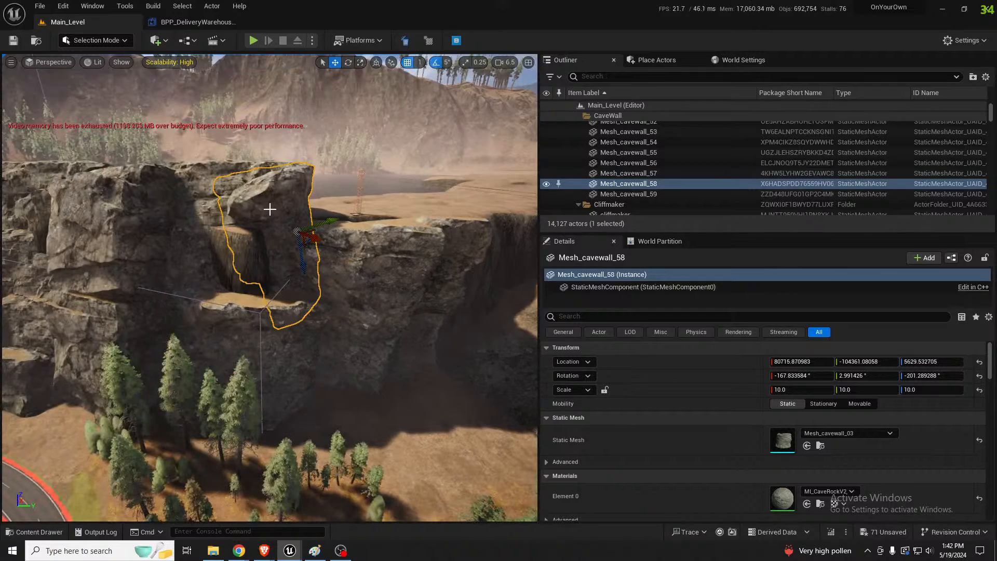
right_click_drag(270, 209, 269, 209)
left_click_drag(315, 203, 276, 262)
key("e")
key("w")
right_click_drag(275, 262, 343, 268)
key("a")
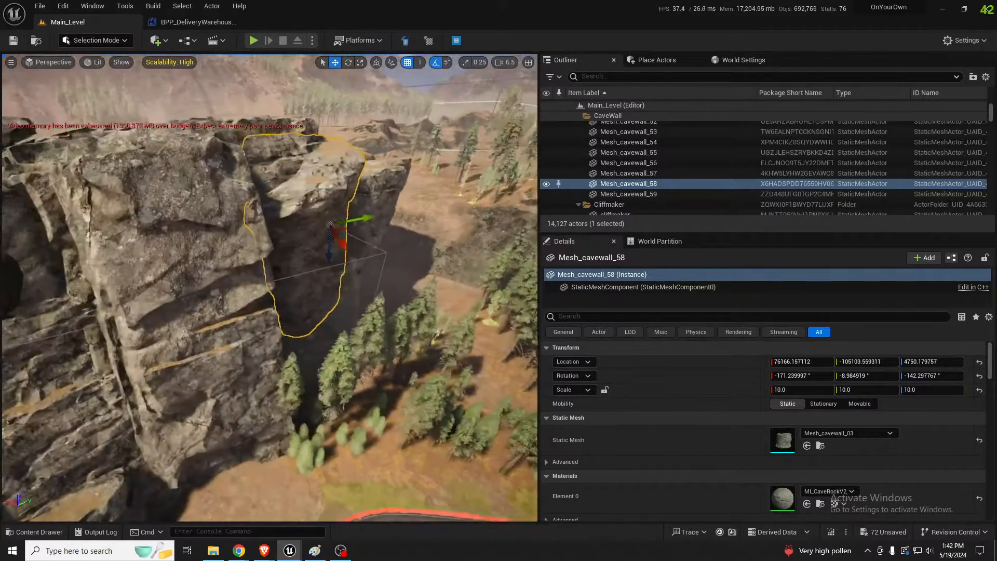
Refine Mesh_cavewall_58's rotation to about -167°, -12°, -112° and shift it slightly to blend with the neighbouring rocks
key("w")
mouse_move(288, 283)
right_mouse_down()
mouse_move(286, 290)
mouse_move(301, 267)
mouse_move(289, 282)
right_mouse_up()
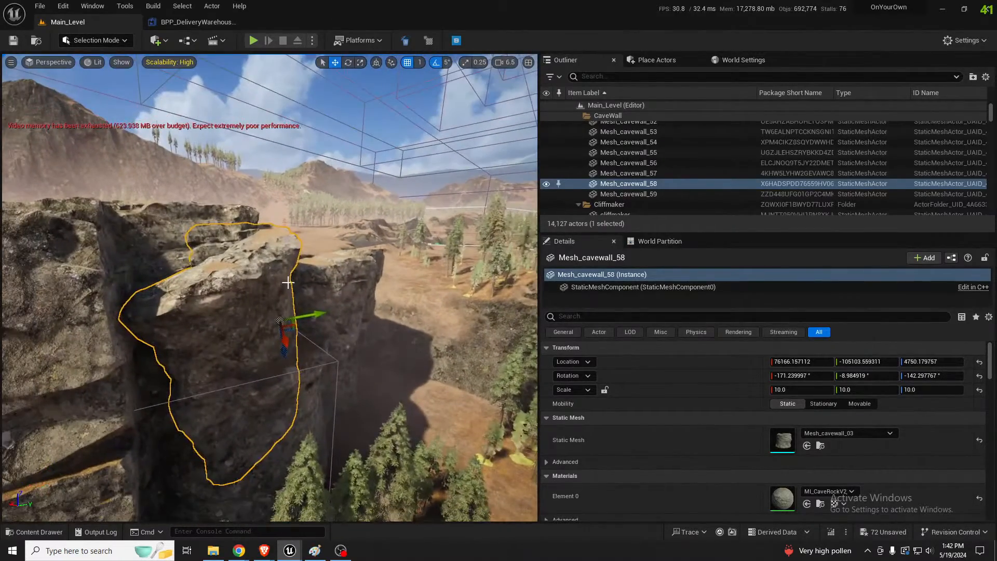
key("e")
left_click_drag(271, 352, 243, 356)
key("w")
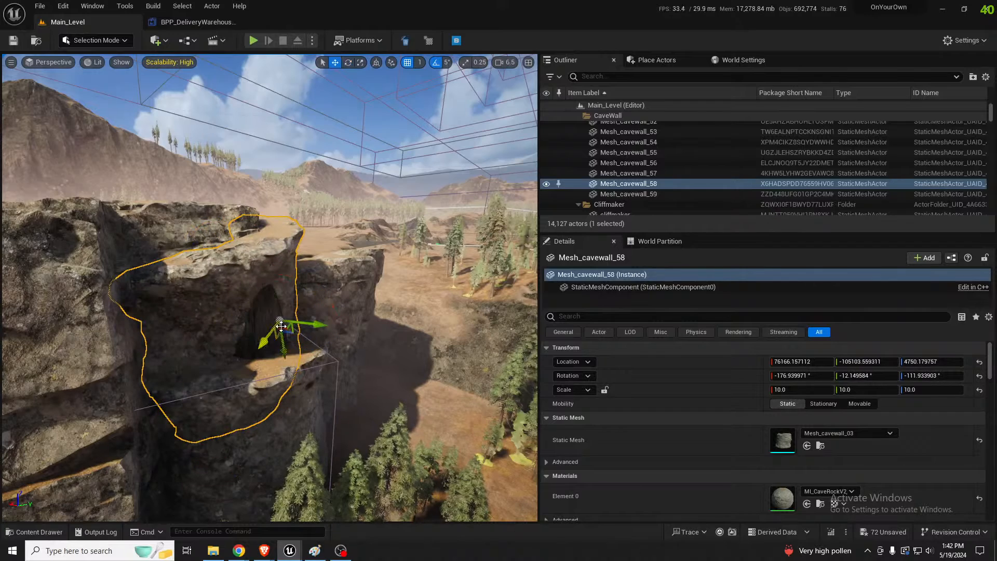
key("e")
left_click_drag(315, 332, 320, 298)
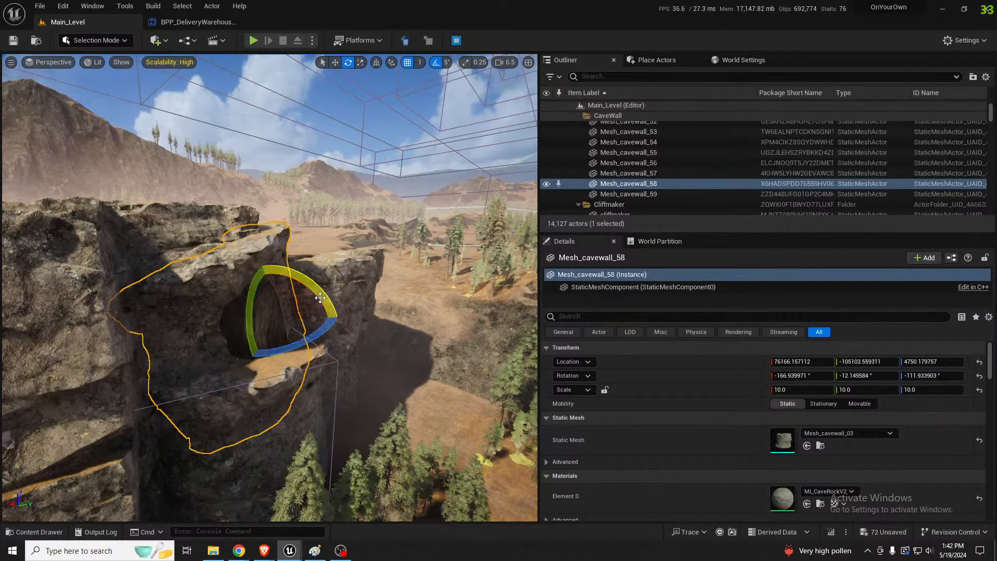
key("w")
left_click_drag(286, 328, 291, 340)
key("s")
right_click_drag(291, 340, 254, 335)
key("Escape")
Select cliffmaker153 beside the road and rotate it to about -17.5°, -9.8°, -280.3°
right_click_drag(247, 287, 247, 287)
key("w")
left_click(248, 287)
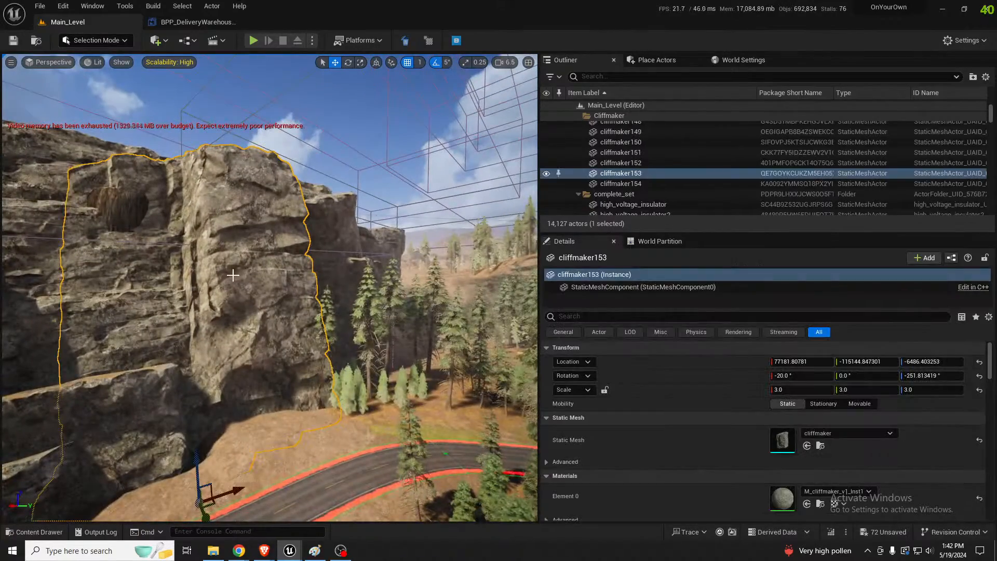
key("f")
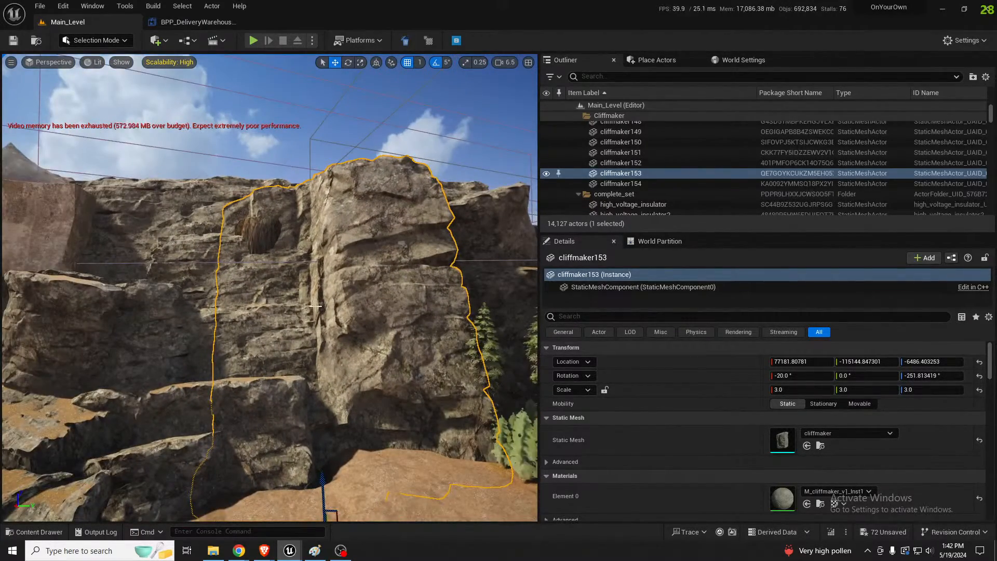
mouse_move(341, 301)
right_mouse_down()
mouse_move(369, 296)
mouse_move(341, 318)
right_mouse_up()
key("a")
key("e")
left_click_drag(282, 456, 291, 478)
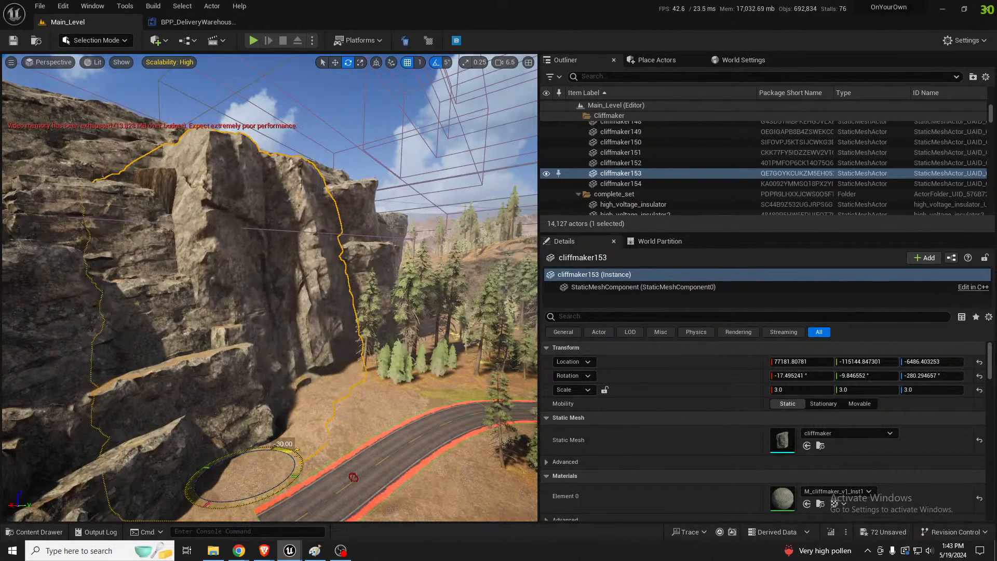
Shift cliffmaker153 along the cliff to about X 77291, Y -114141, Z -6638
key("d")
right_click_drag(307, 405, 246, 400)
key("a")
key("w")
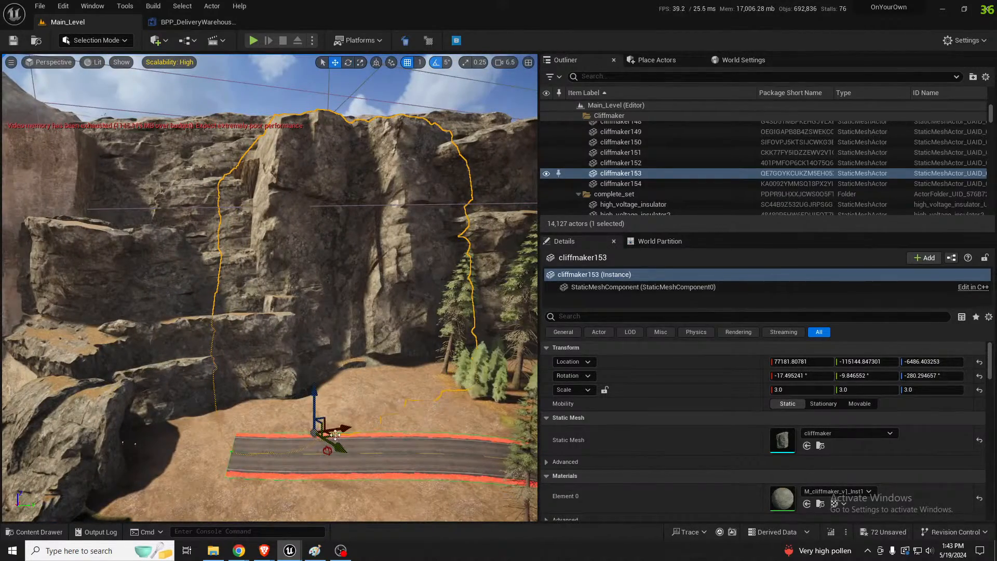
left_click_drag(335, 435, 350, 438)
left_click_drag(350, 438, 351, 430)
Duplicate cliffmaker153 to the bare cliff farther along, at about X 72595, Y -91444, Z -7593, and tilt the copy to about -2.5° around X
key("d")
right_click_drag(351, 430, 295, 433)
key("s")
key("a")
key("d")
key("w")
key("s")
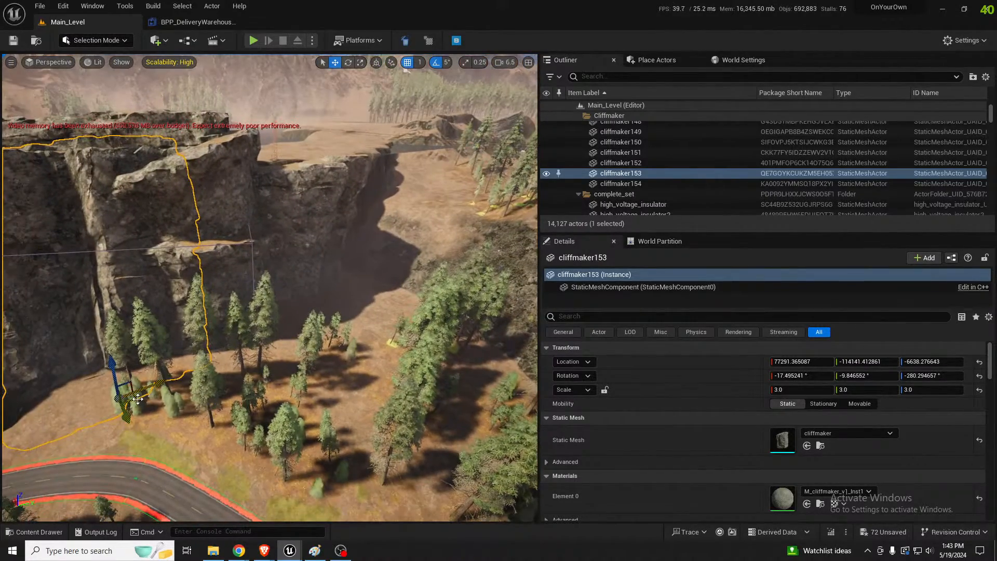
left_click_drag(119, 397, 420, 338, "alt")
key("w")
right_click_drag(420, 338, 483, 296)
key("e")
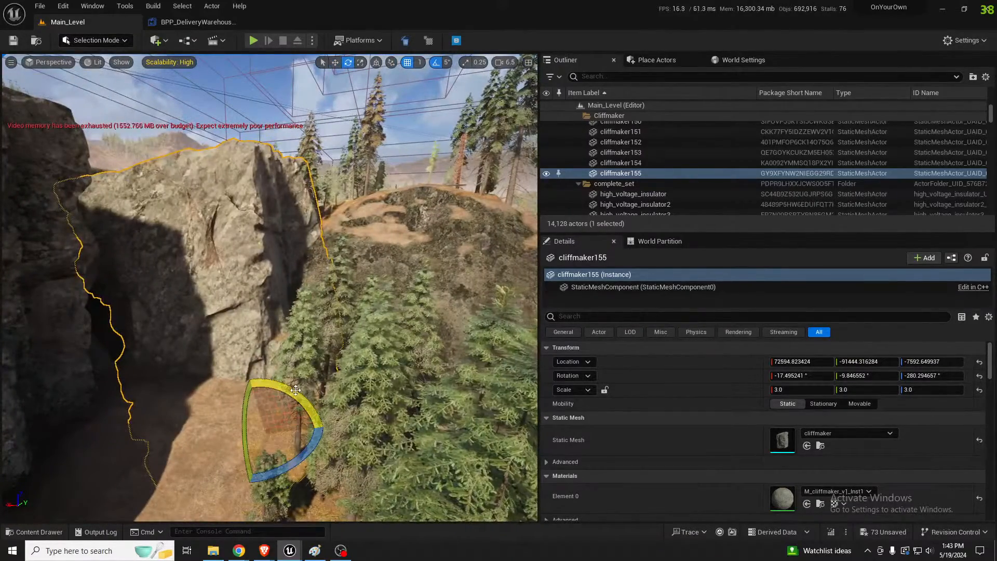
left_click_drag(280, 383, 251, 382)
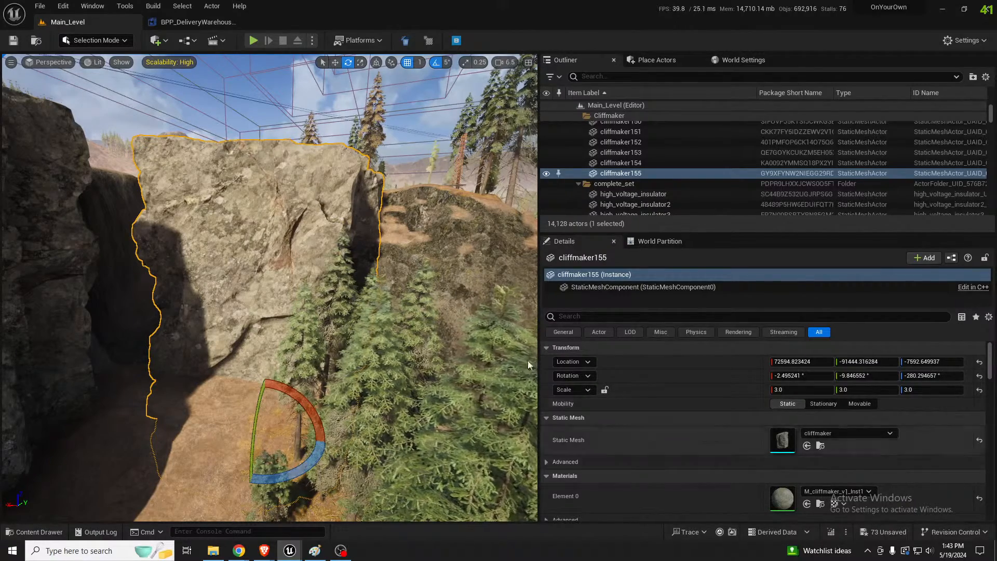
Move cliffmaker155 in against the neighbouring cliff to close the gap, at about X 75618, Y -94300, Z -7353
key("s")
right_click_drag(311, 280, 234, 283)
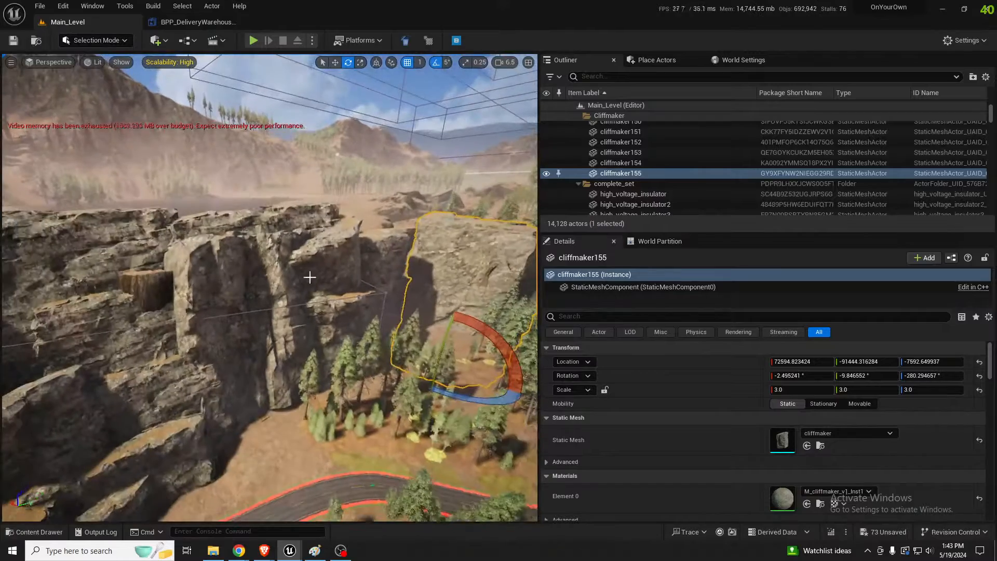
left_click(259, 292)
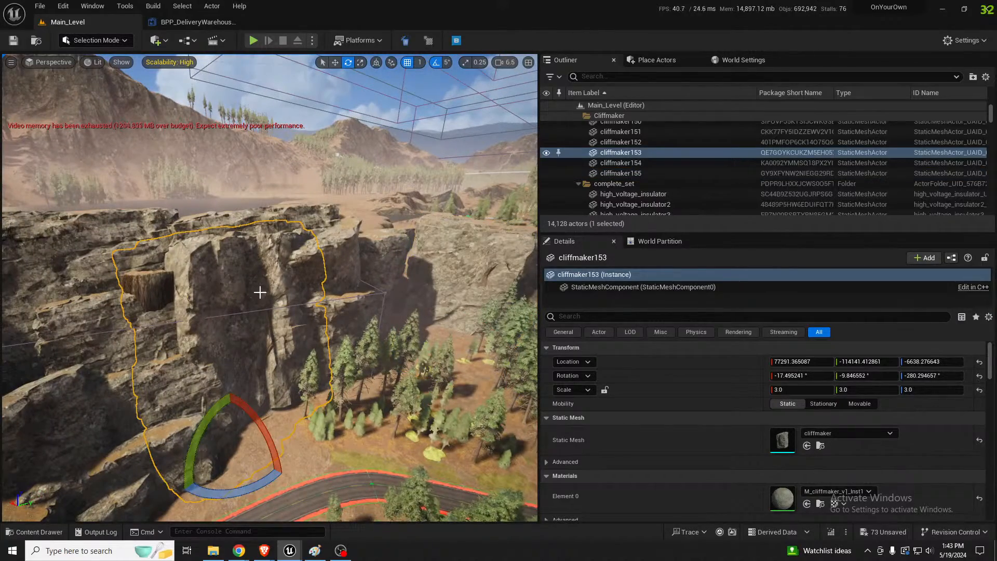
key("w")
right_click_drag(260, 292, 332, 281)
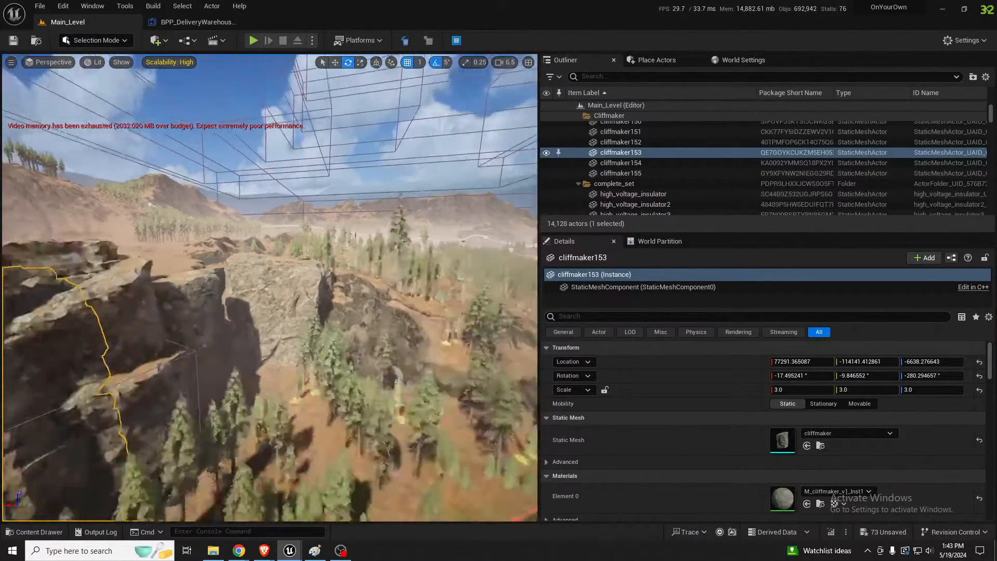
right_click_drag(339, 231, 333, 281)
left_click(317, 238)
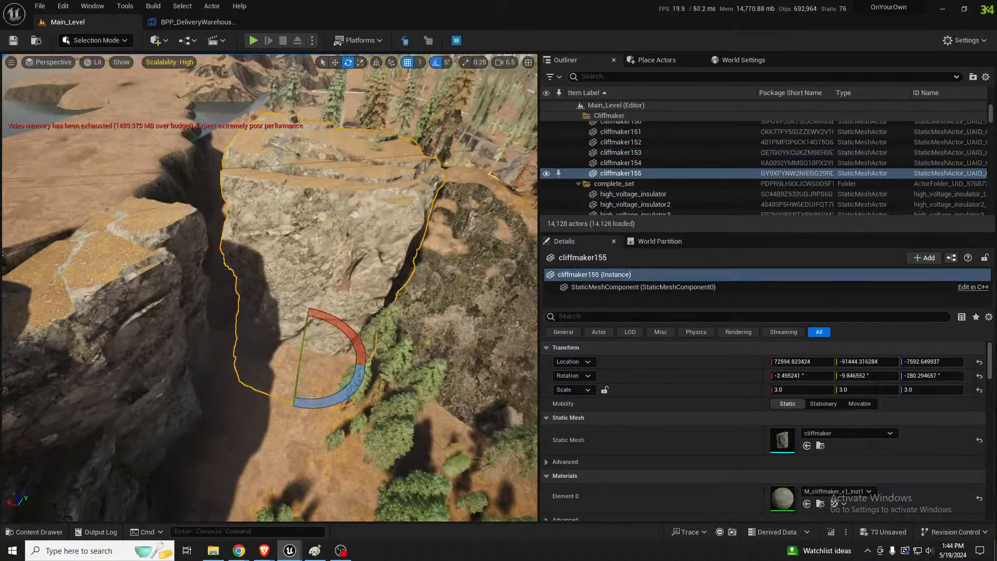
key("w")
left_click_drag(321, 346, 274, 358)
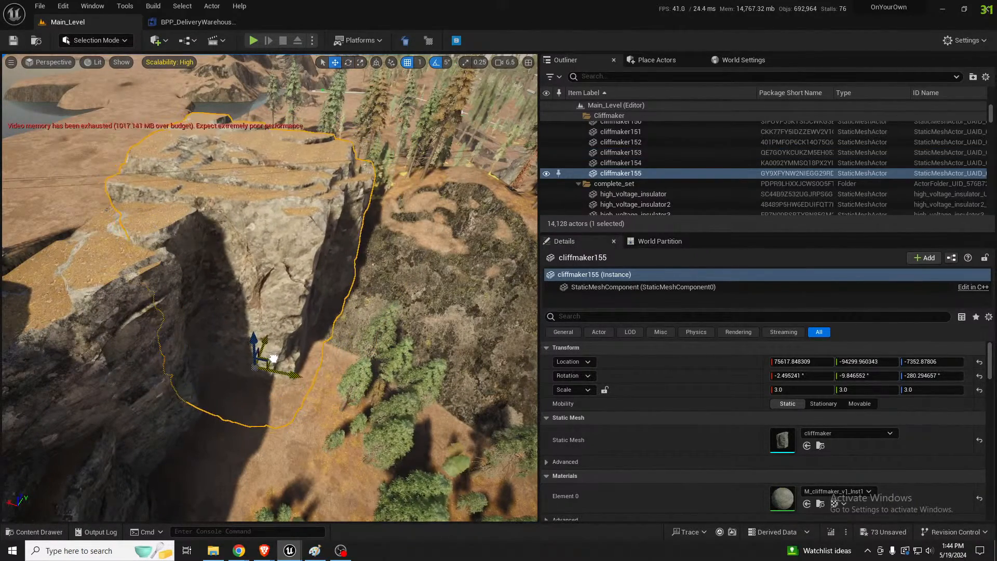
mouse_move(234, 358)
right_mouse_down()
mouse_move(332, 366)
mouse_move(247, 343)
right_mouse_up()
Duplicate cliffmaker155 toward the wooded slope at about X 67554, Y -91829, Z -8227, with the copy rotated about -24.8° around Y
left_click_drag(227, 378, 357, 380)
key("e")
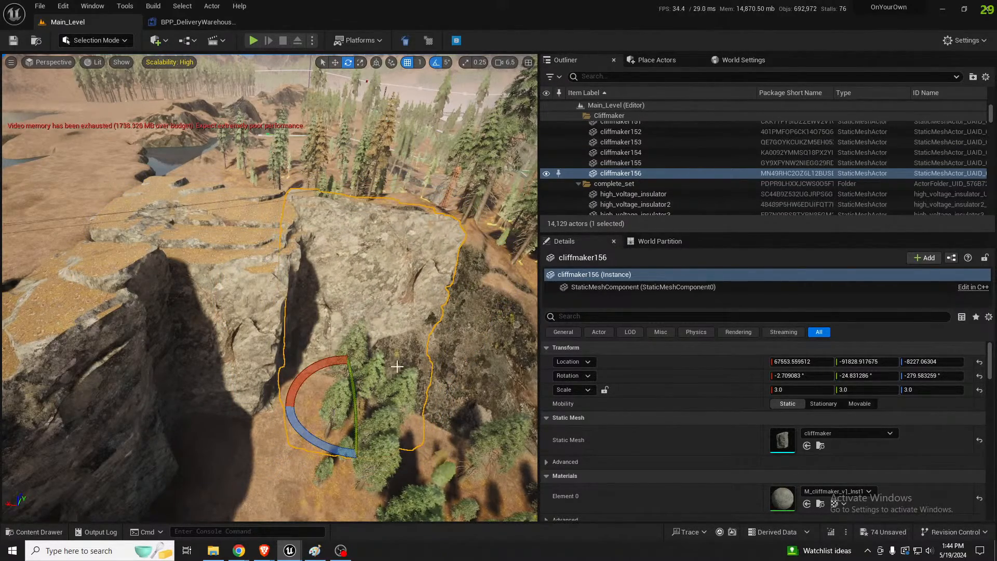
right_click_drag(396, 367, 315, 306)
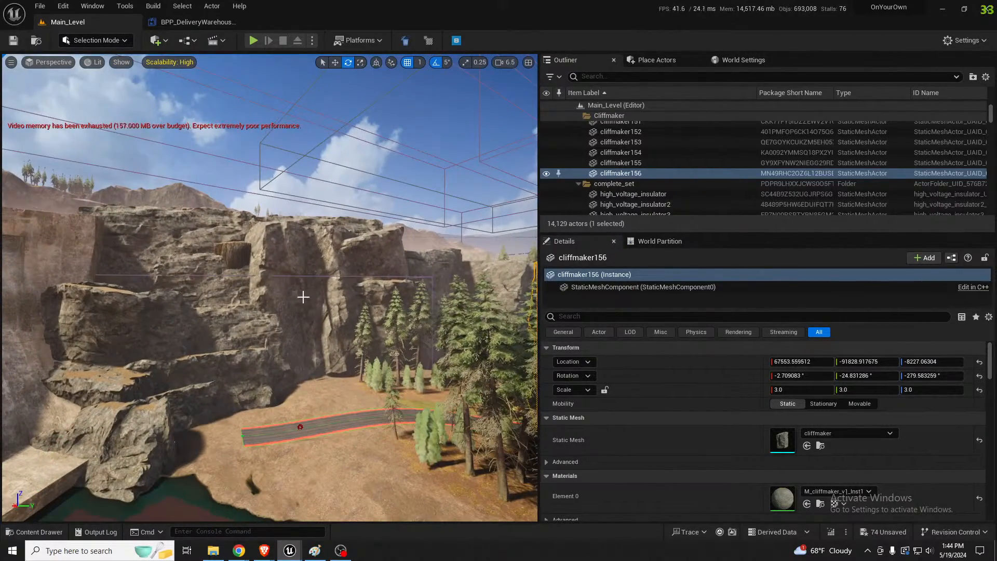
Flatten the terrain column poking through the cliff near its top, using a brush size of about 1439
key("shift+2")
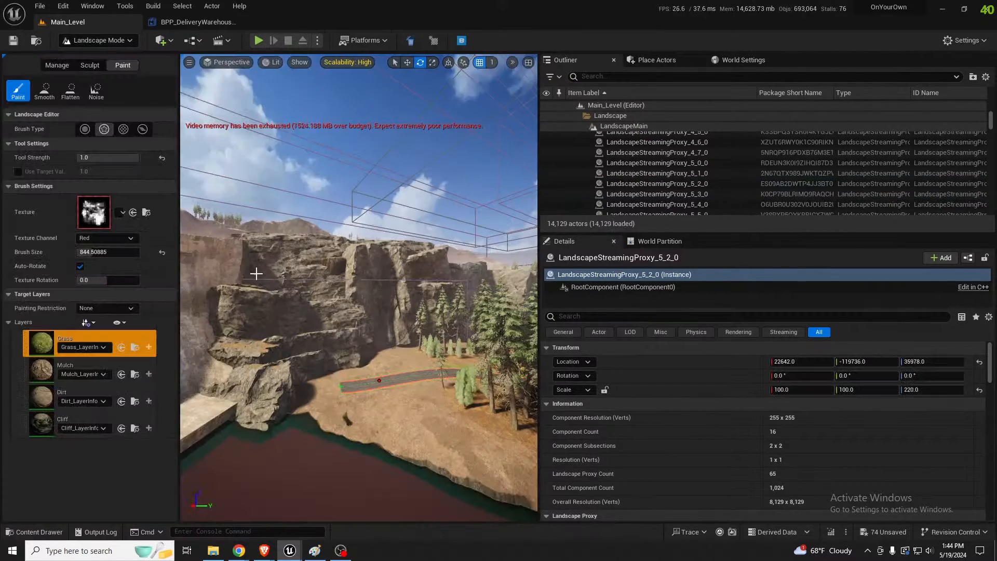
key("w")
right_click_drag(256, 273, 254, 262)
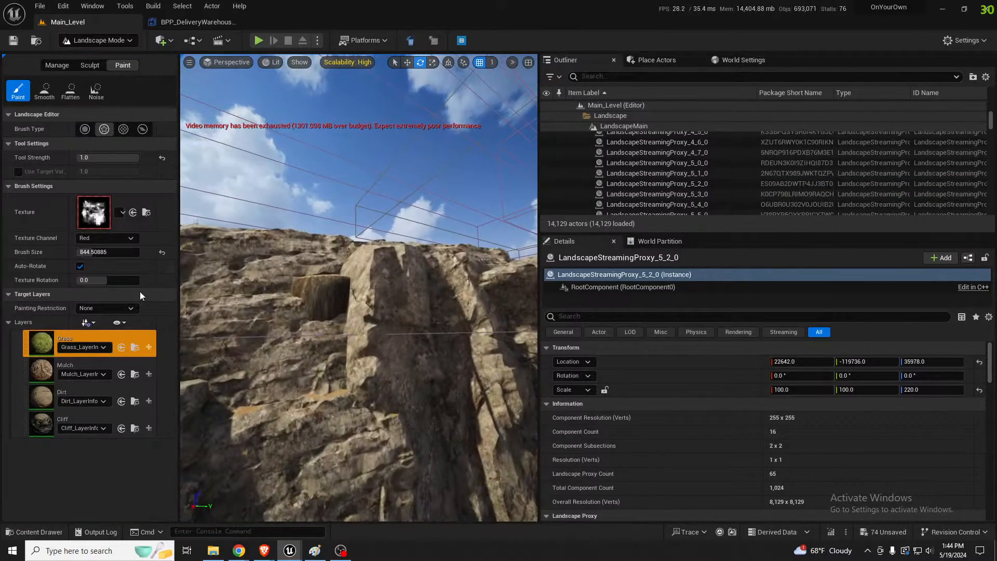
left_click(89, 64)
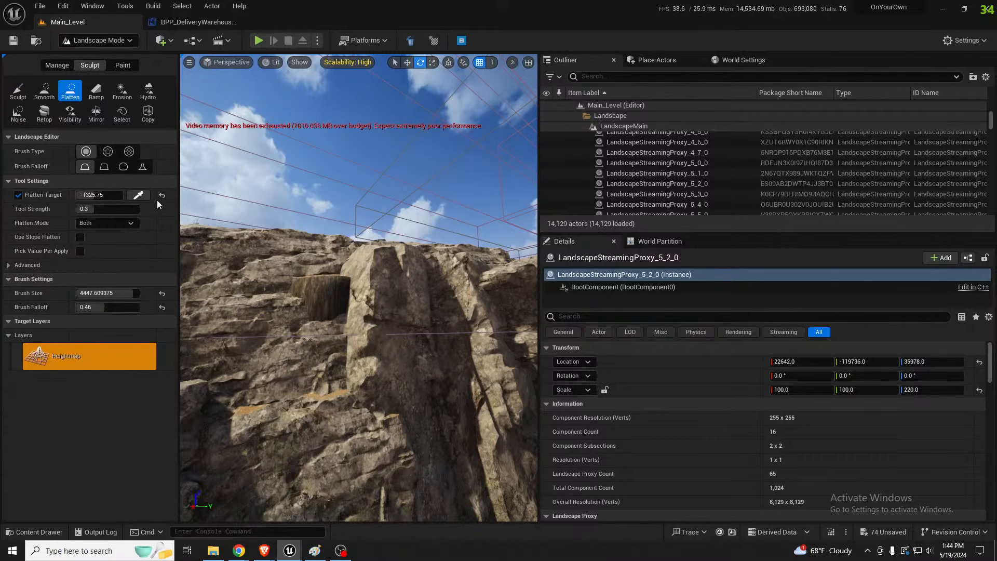
left_click(85, 166)
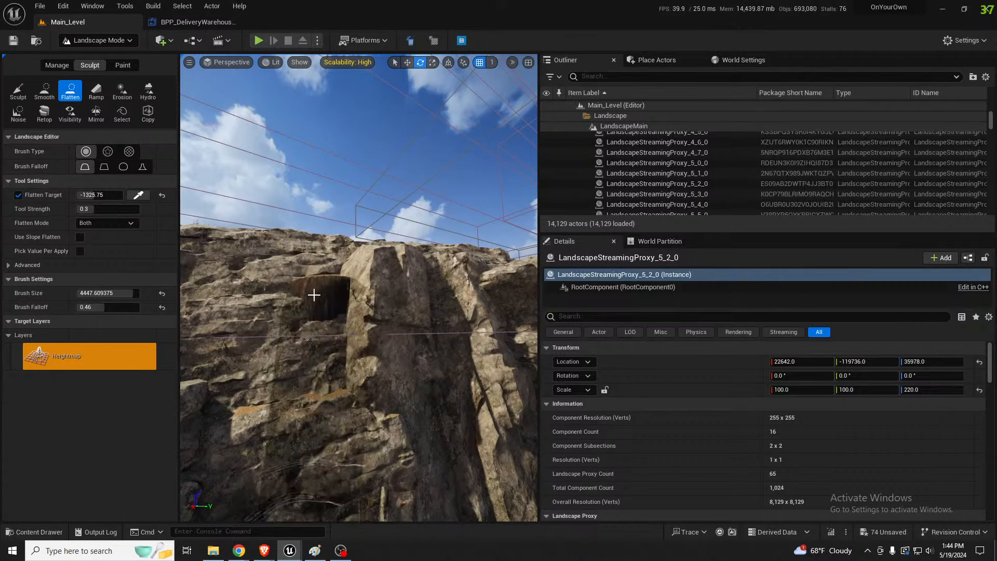
right_click_drag(321, 280, 327, 279)
key("[")
key("[")
key("[")
key("[")
key("[")
key("[")
key("[")
key("[")
key("[")
key("[")
key("[")
key("[")
key("[")
key("[")
key("[")
key("[")
key("[")
key("[")
key("[")
key("[")
key("[")
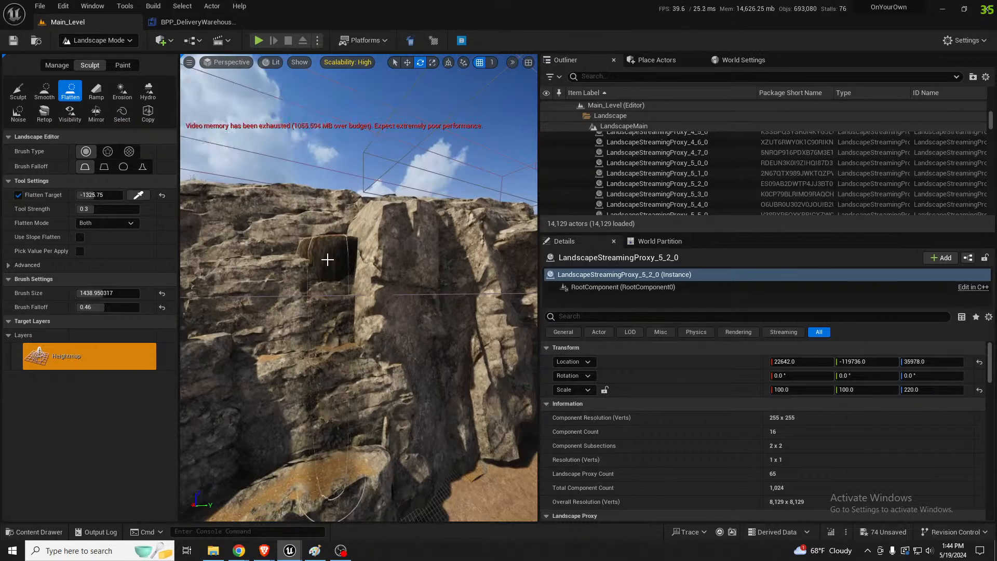
key("ctrl+z")
mouse_move(381, 298)
right_mouse_down()
mouse_move(384, 310)
mouse_move(382, 290)
mouse_move(319, 262)
mouse_move(382, 260)
mouse_move(397, 247)
mouse_move(387, 234)
mouse_move(381, 280)
mouse_move(379, 255)
mouse_move(382, 270)
mouse_move(372, 260)
right_mouse_up()
Duplicate cliffmaker156 down the wooded slope to about X 62459, Y -95314, Z -9531, with the copy rotated to about -29.8° around Y
key("shift+1")
left_click(322, 223)
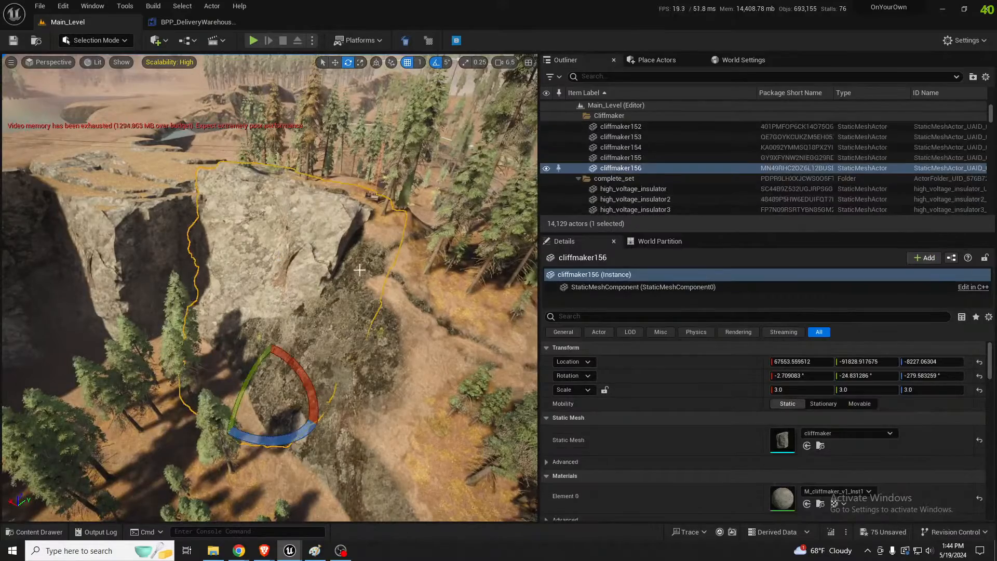
right_click_drag(322, 223, 306, 213)
key("w")
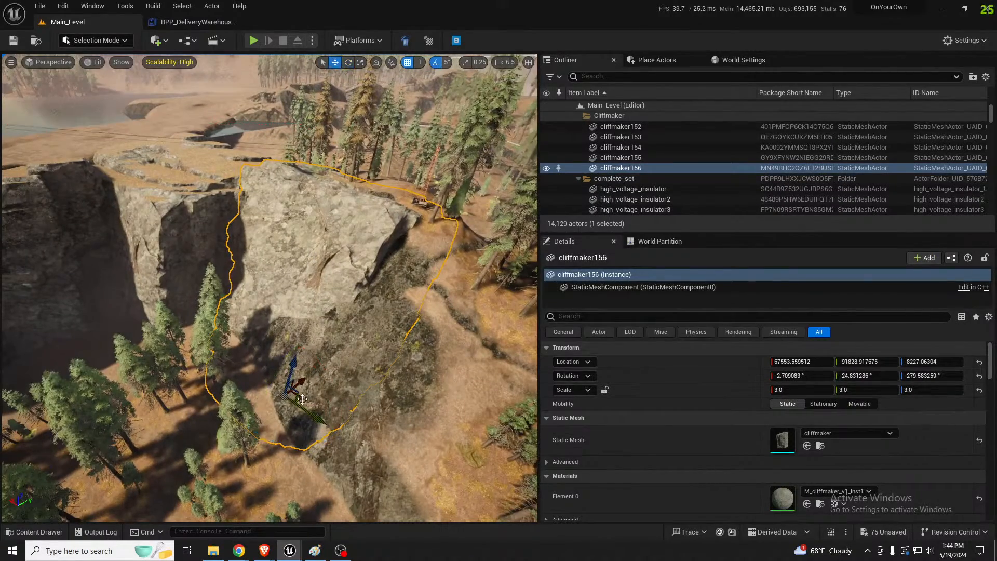
left_click_drag(303, 399, 313, 453, "alt")
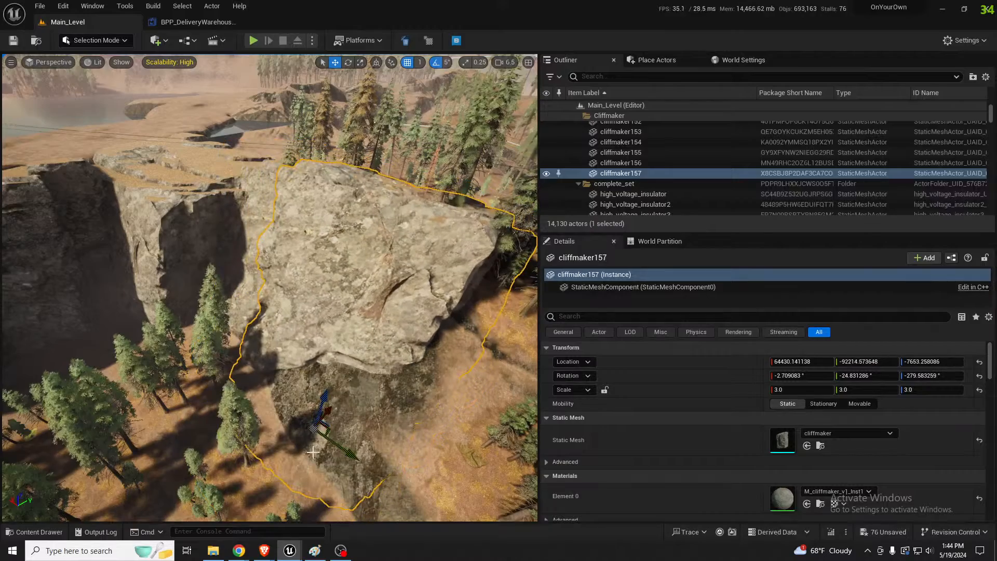
left_click_drag(329, 398, 303, 416)
key("e")
mouse_move(302, 415)
right_mouse_down()
mouse_move(307, 462)
mouse_move(302, 415)
right_mouse_up()
key("w")
left_click_drag(266, 397, 253, 418)
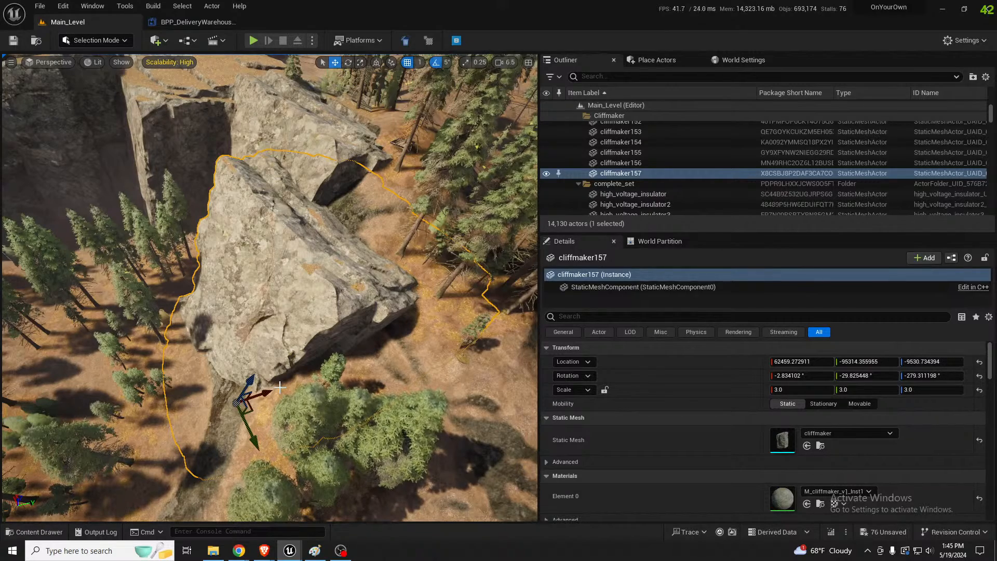
Turn cliffmaker157 by 85° and tilt it 5°, then sink it against the slope at about X 63083, Y -93461, Z -10438
key("e")
left_click_drag(282, 391, 275, 476)
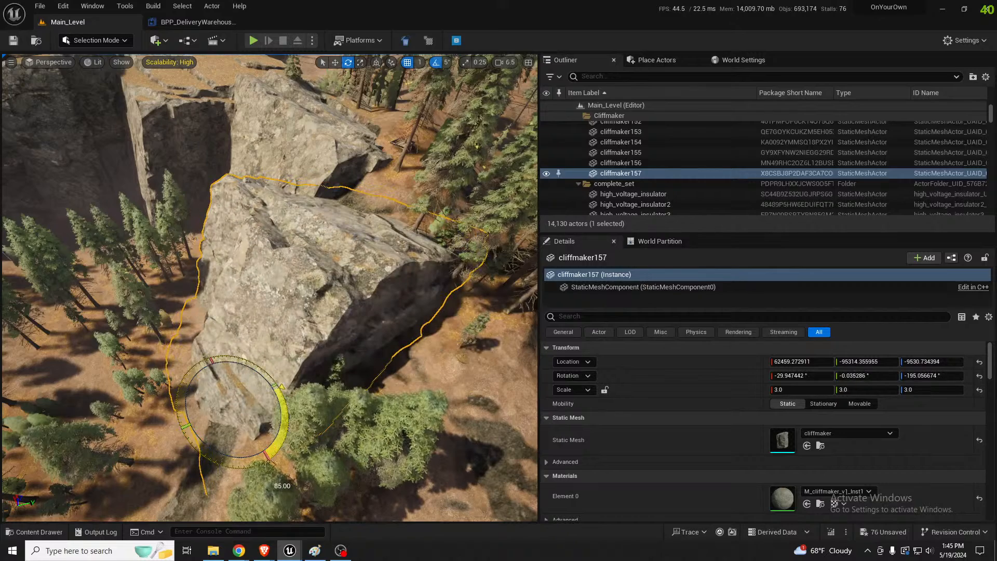
left_click_drag(232, 388, 255, 370)
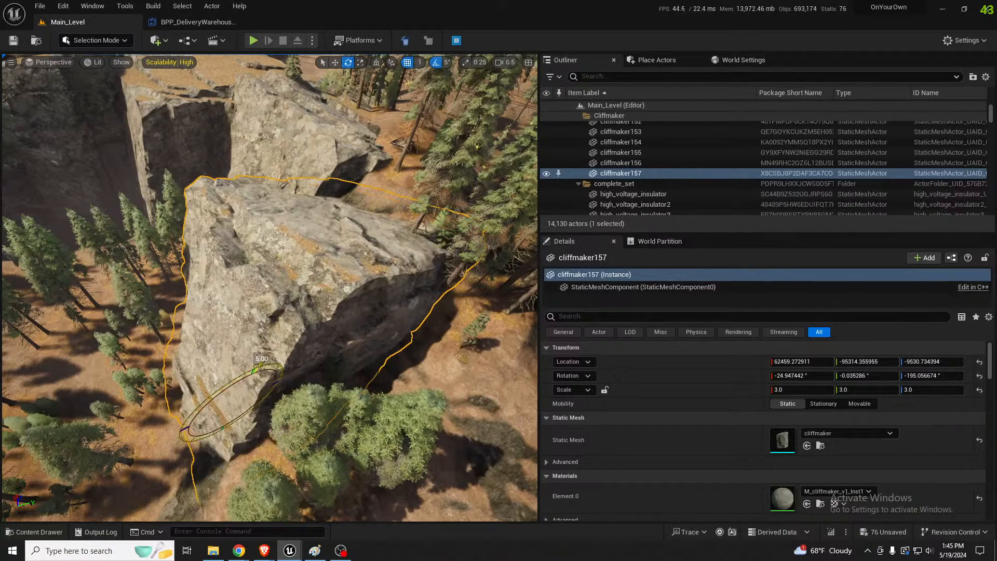
key("w")
left_click_drag(236, 408, 260, 402)
right_click_drag(261, 402, 139, 318)
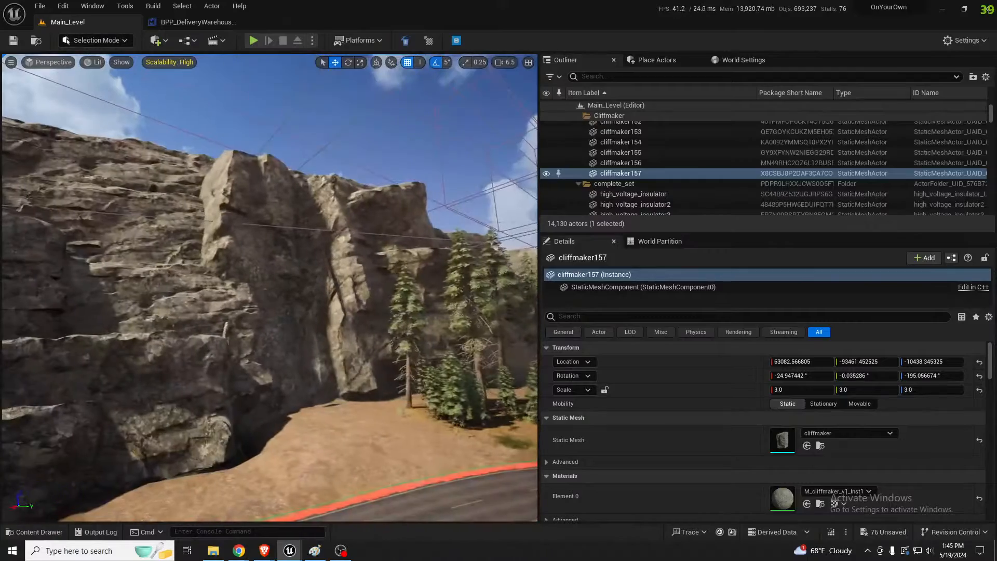
Duplicate SM_Rock_A97 in world space to the foot of the new cliff, at about X 65887, Y -96102, Z -280
right_click_drag(321, 351, 328, 364)
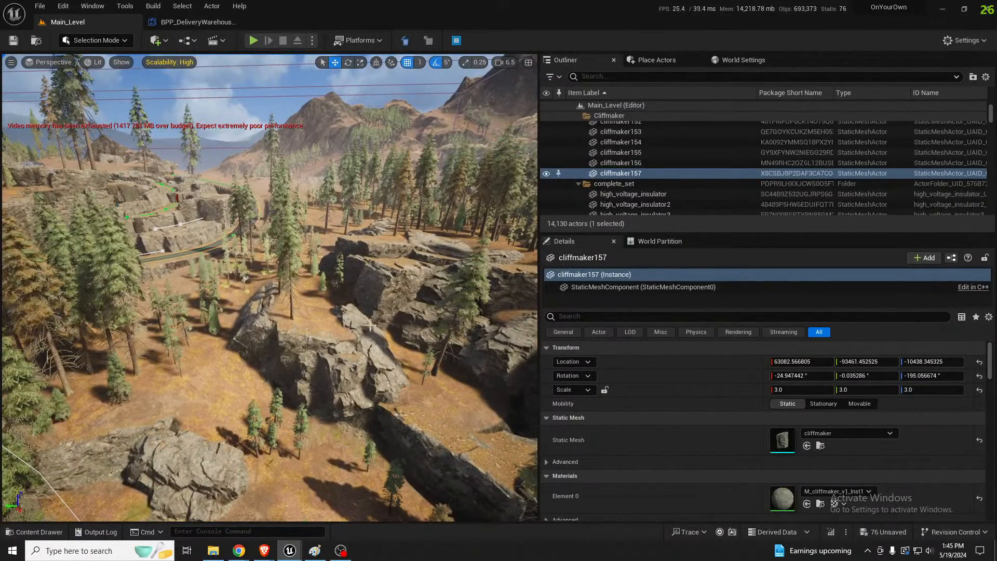
left_click(370, 326)
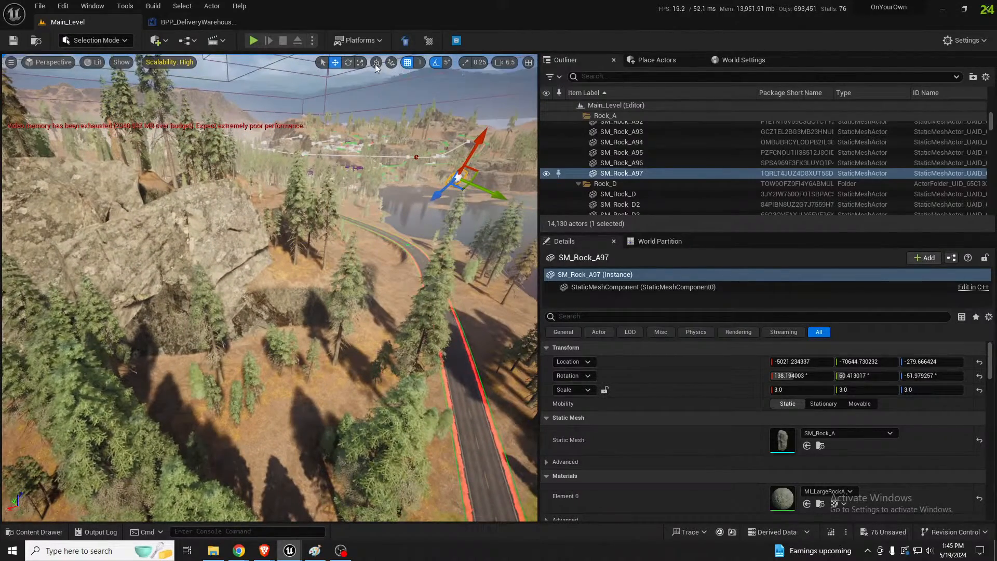
key("ctrl+grave")
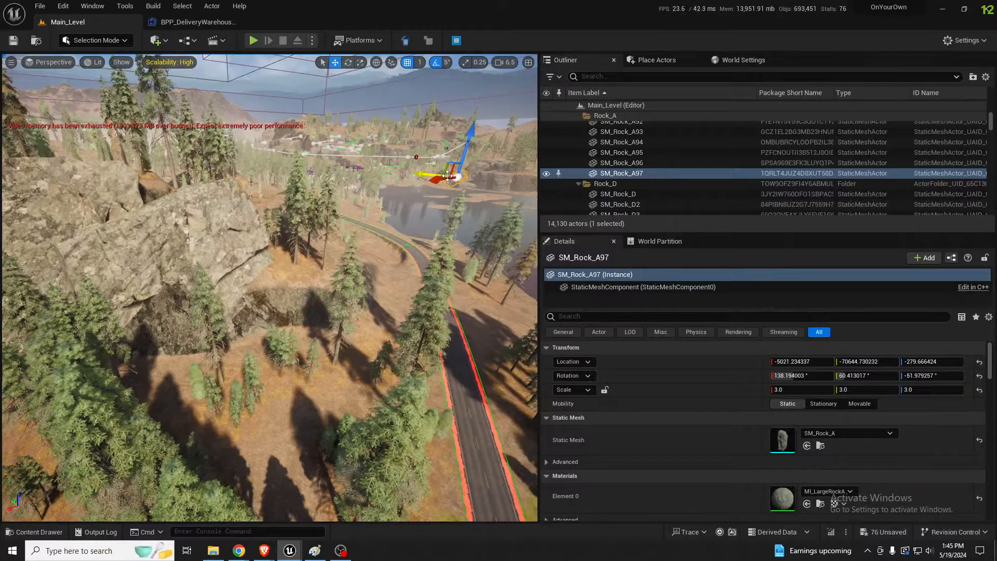
left_click_drag(448, 177, 125, 356, "alt")
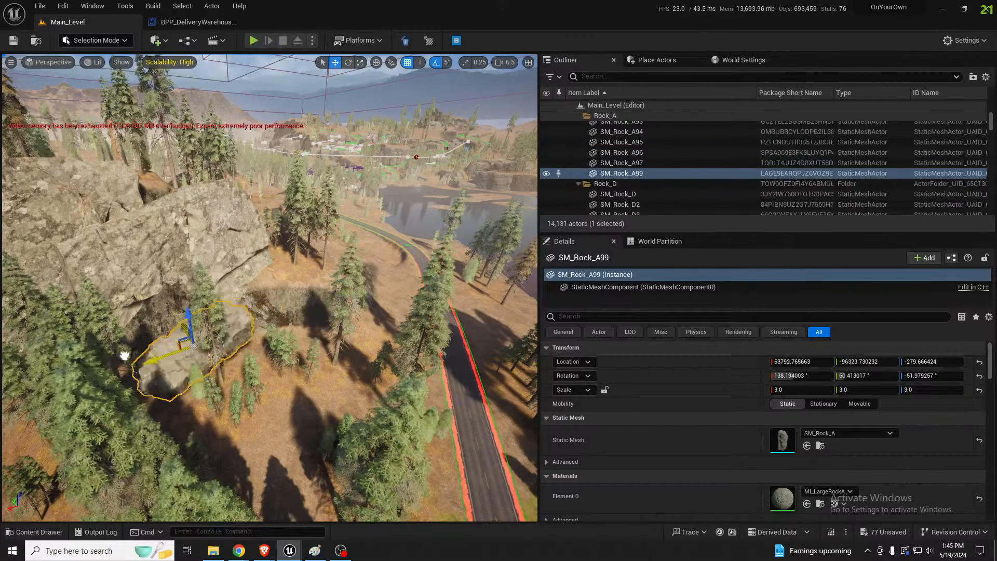
key("f")
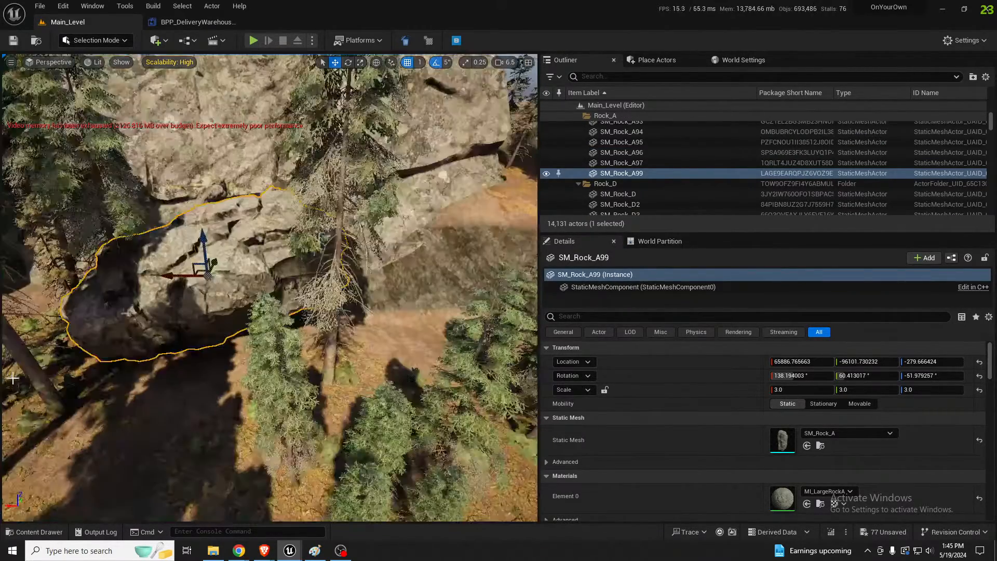
Rotate SM_Rock_A99 to about 238.6°, 63.7°, 60.9° and lower it against the cliff base at about Y -94936, Z -1467
right_click_drag(12, 378, 12, 379)
key("w")
scroll(12, 378, "down", 2)
key("s")
key("e")
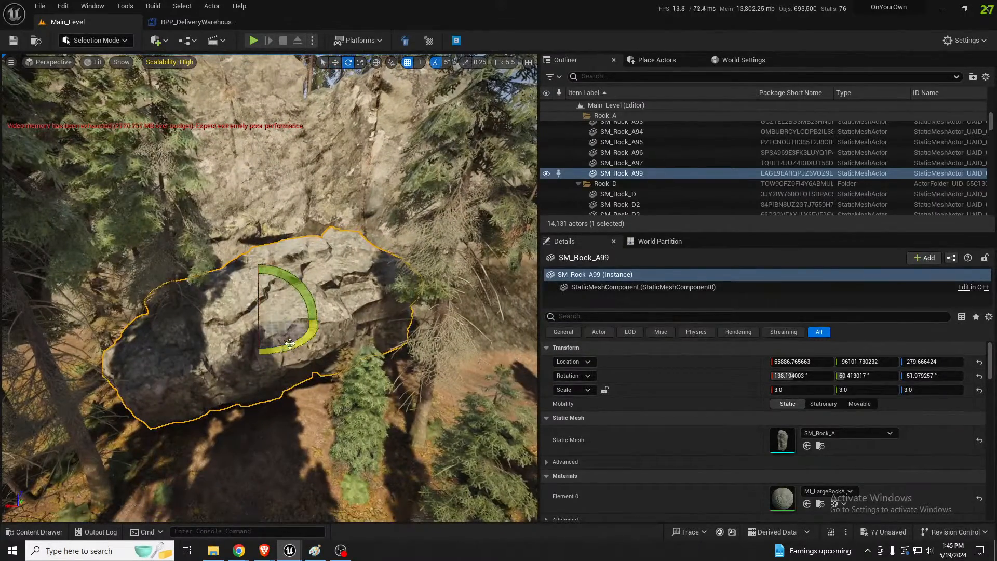
left_click_drag(290, 344, 264, 347)
key("d")
right_click_drag(264, 347, 204, 352)
left_click_drag(168, 296, 276, 366)
key("w")
right_click_drag(280, 356, 297, 359)
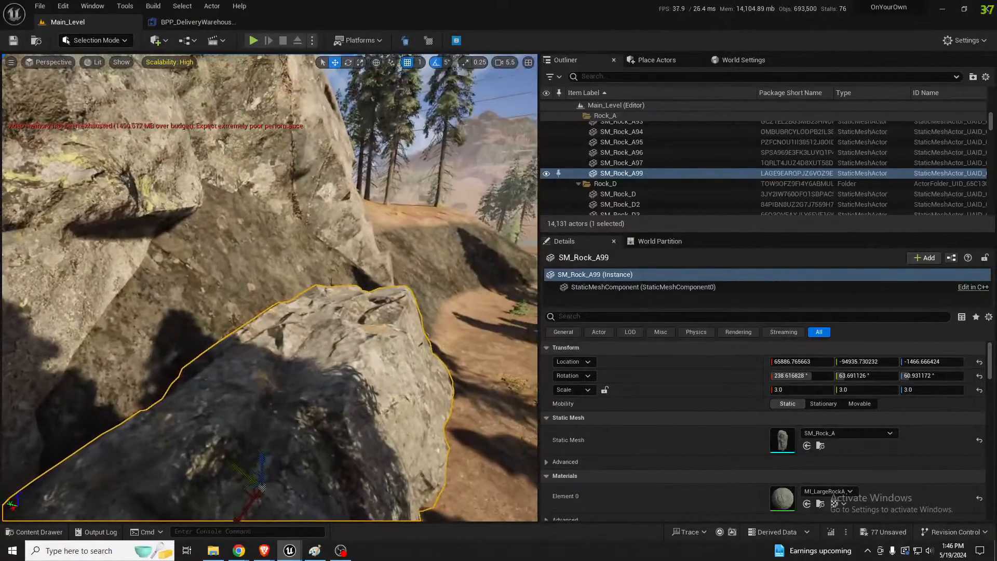
mouse_move(280, 358)
right_mouse_down()
mouse_move(278, 382)
mouse_move(276, 363)
right_mouse_up()
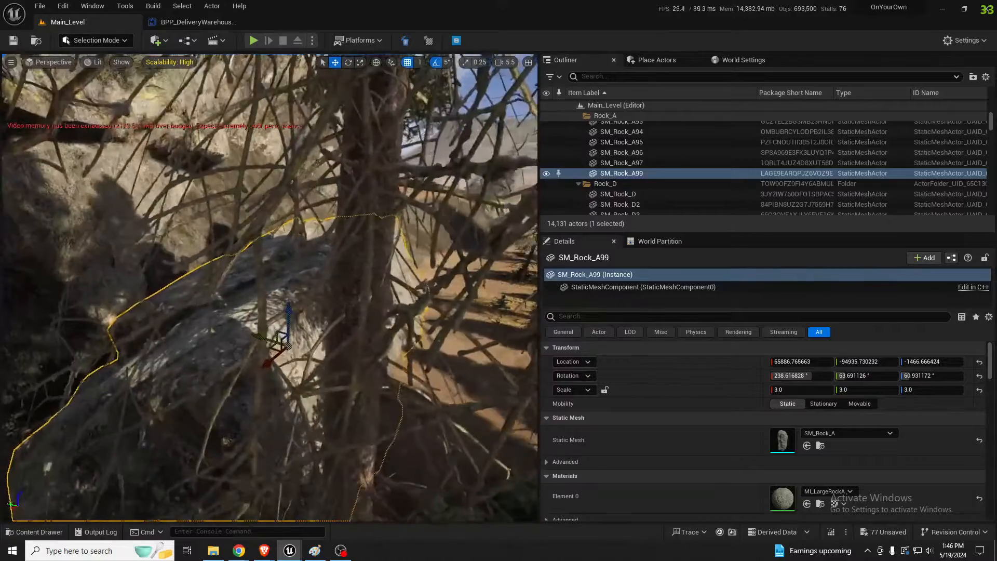
Rotate SM_Rock_A99 another 55° and move it into the cliff's underside at about Y -93147, Z 131
right_click_drag(206, 359, 207, 358)
key("e")
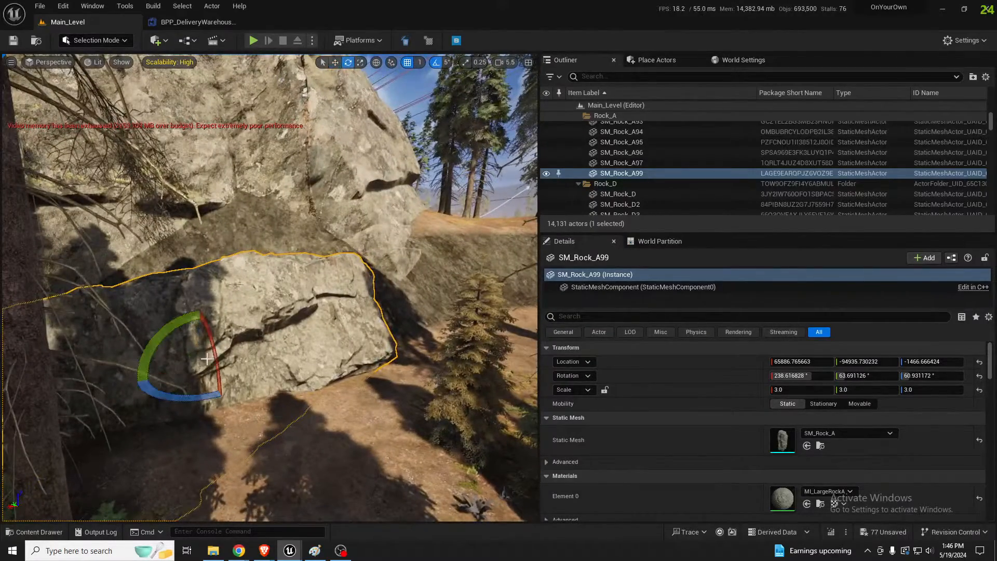
left_click_drag(217, 353, 222, 385)
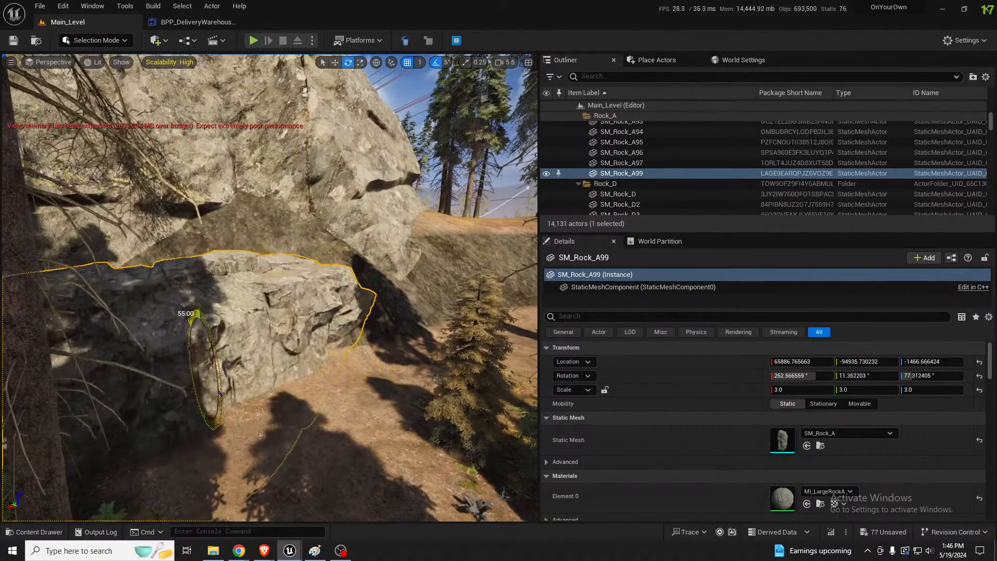
mouse_move(477, 334)
right_mouse_down()
mouse_move(485, 336)
mouse_move(477, 334)
right_mouse_up()
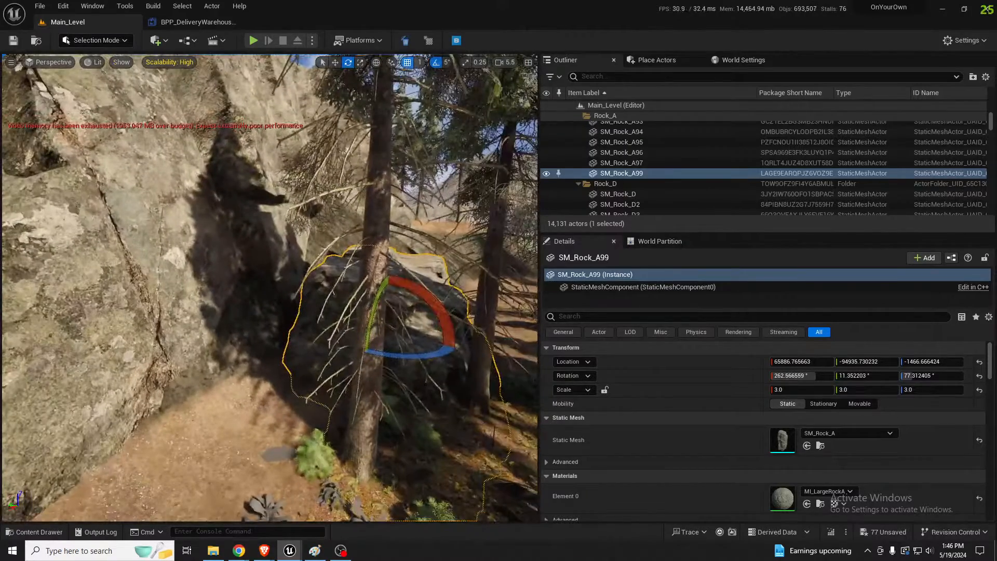
key("w")
left_click_drag(372, 317, 286, 222)
right_click_drag(282, 220, 248, 228)
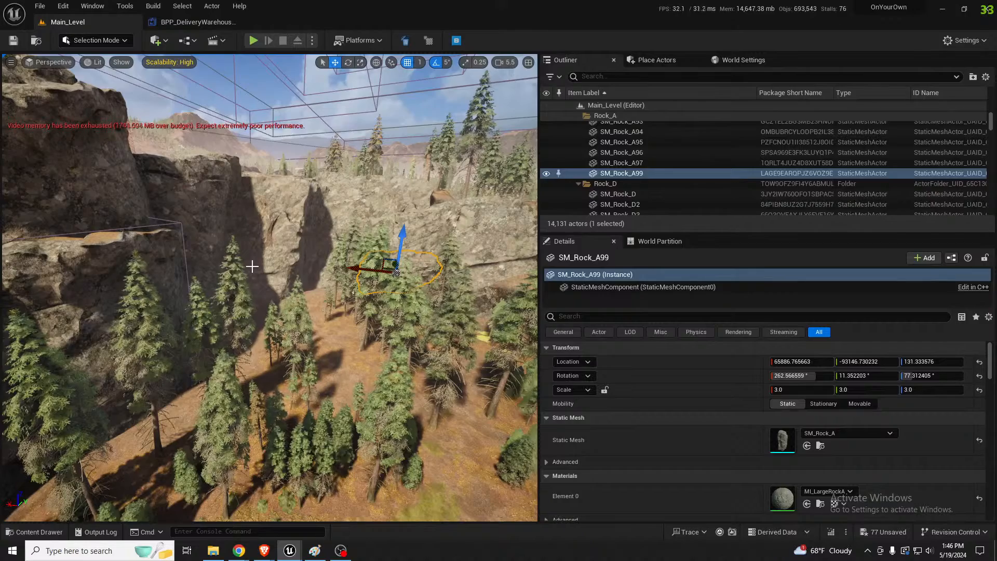
Retopologize the bare ground along the foot of the cliffs with the Retop brush at a size of about 1439
right_click_drag(270, 288, 378, 258)
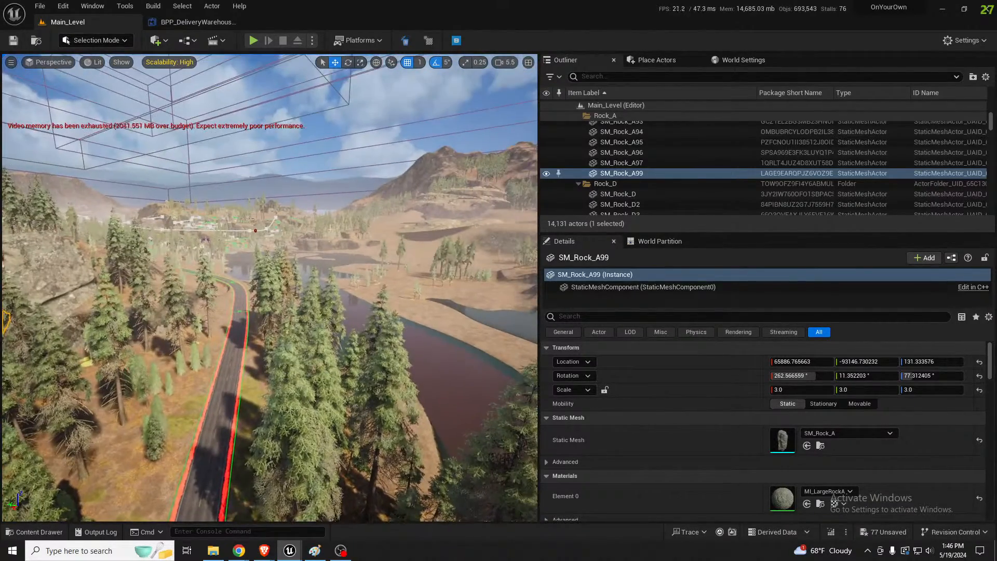
key("f")
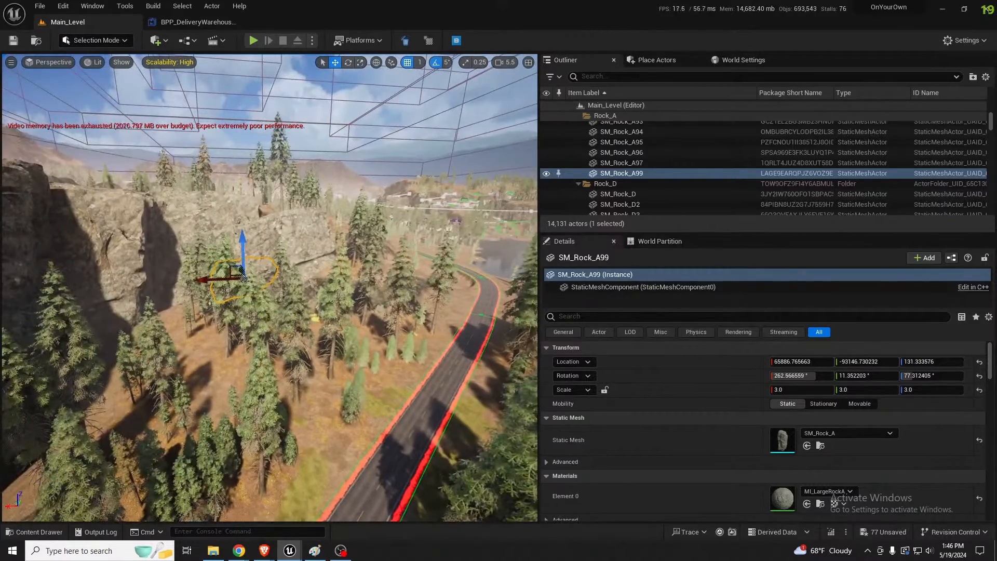
middle_click_drag(241, 341, 237, 373)
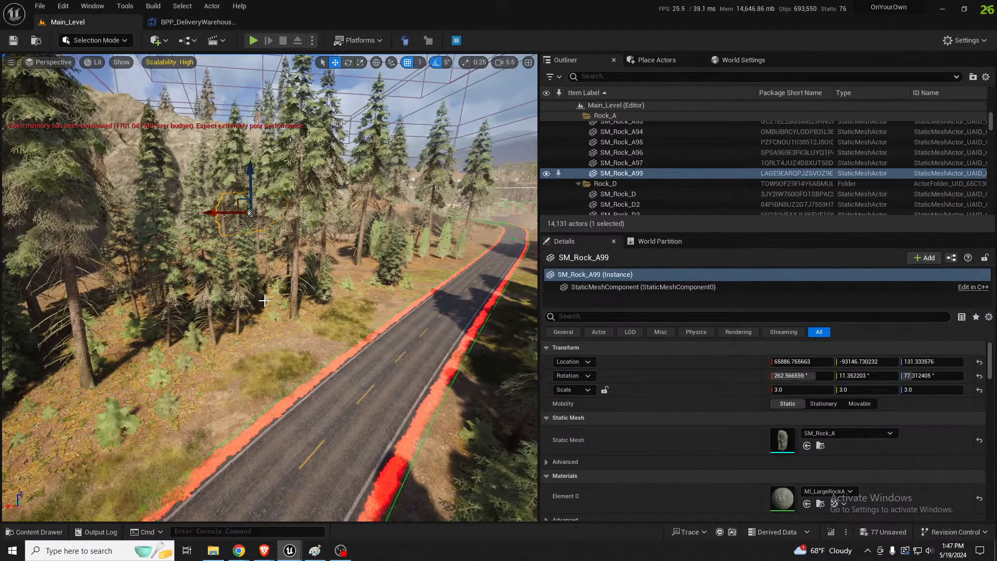
key("w")
right_click_drag(242, 271, 150, 267)
right_click_drag(324, 349, 384, 381)
key("s")
left_click(323, 348)
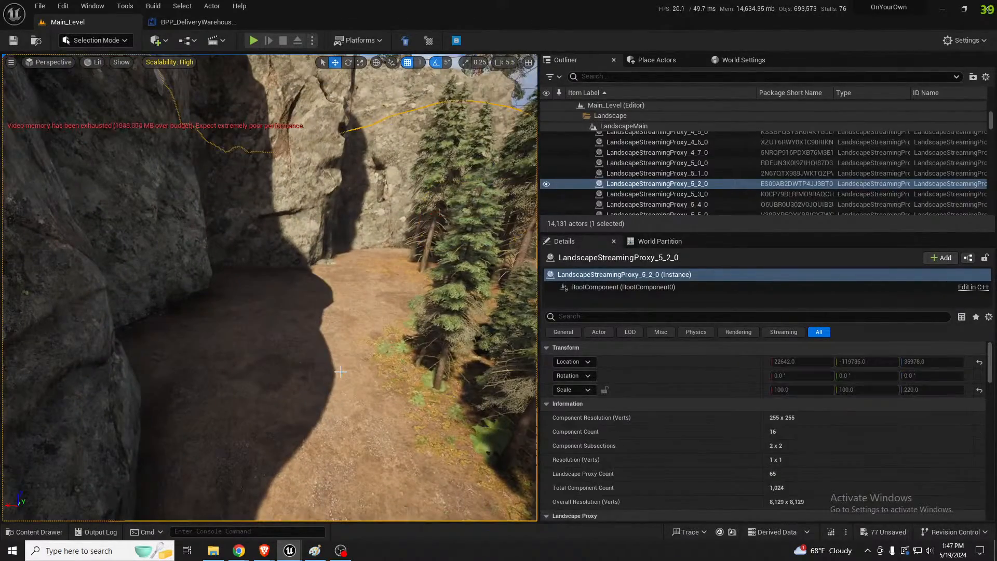
key("shift+2")
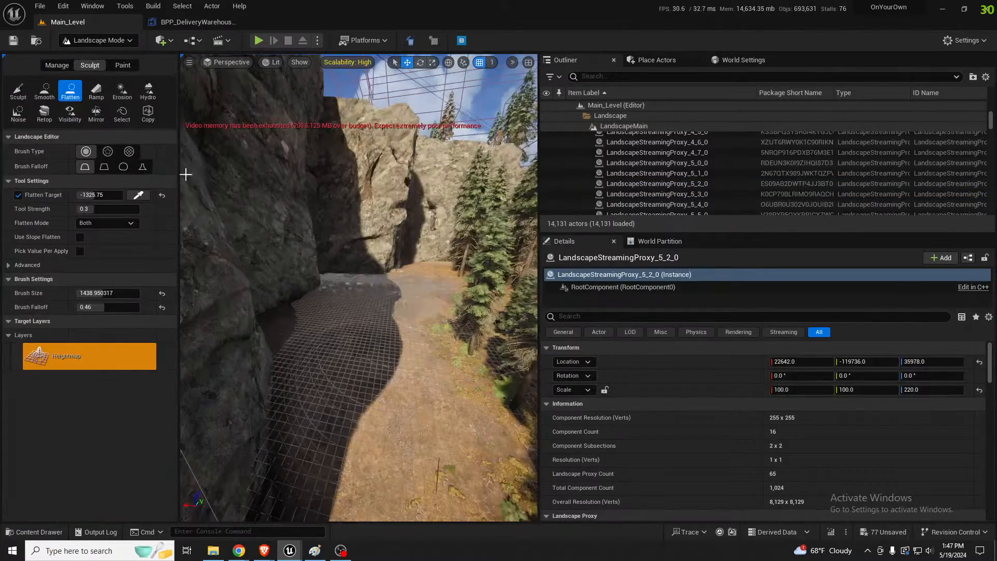
left_click(44, 111)
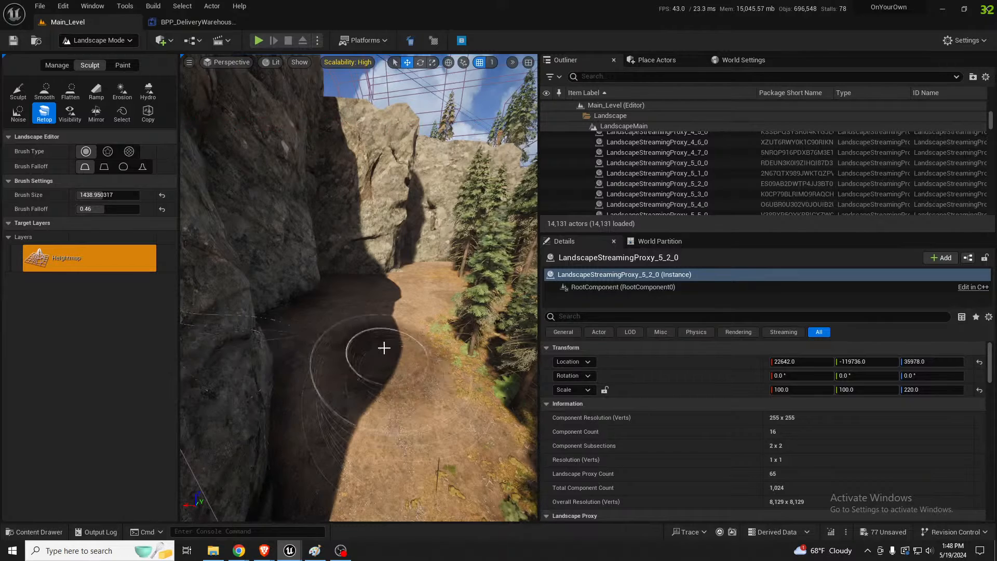
left_click_drag(384, 348, 385, 312)
left_click_drag(352, 343, 364, 341)
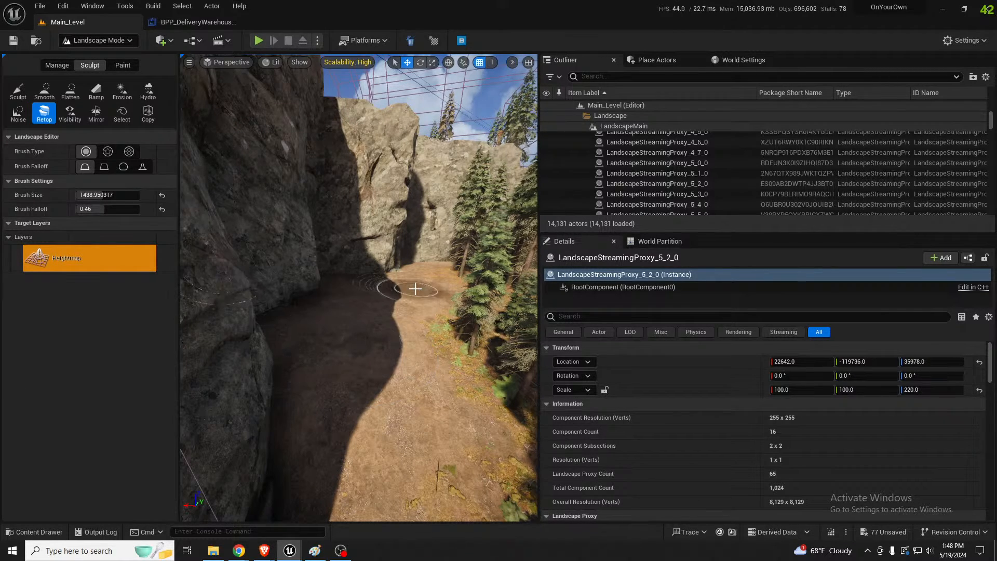
Enlarge the Retop brush to 8192 and retopologize the rough wooded slope above the road
key("w")
right_click_drag(442, 312, 530, 343)
mouse_move(343, 296)
right_mouse_down()
mouse_move(353, 265)
mouse_move(343, 296)
right_mouse_up()
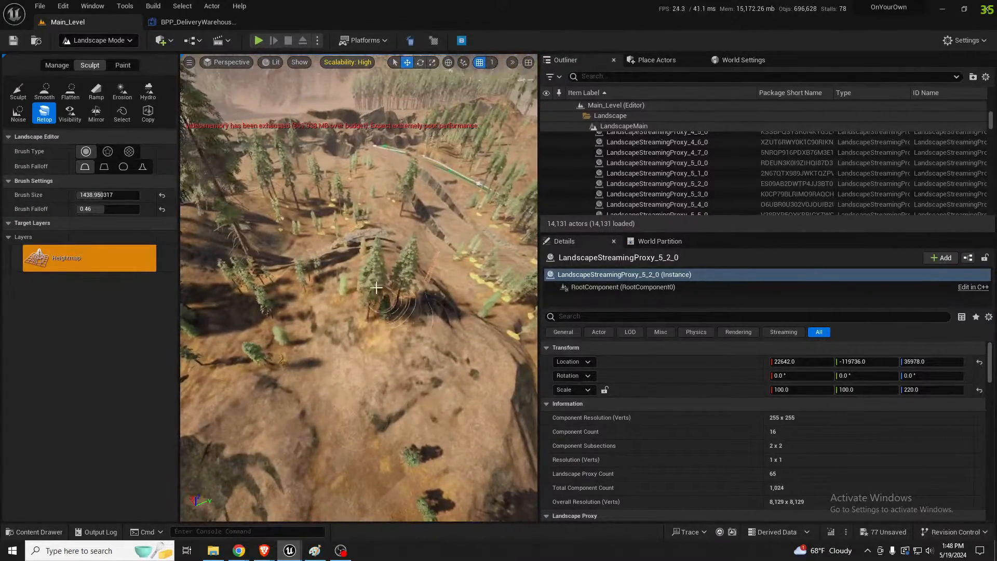
key("bracketright")
key("bracketright")
key("bracketright")
key("bracketright")
key("bracketright")
key("bracketright")
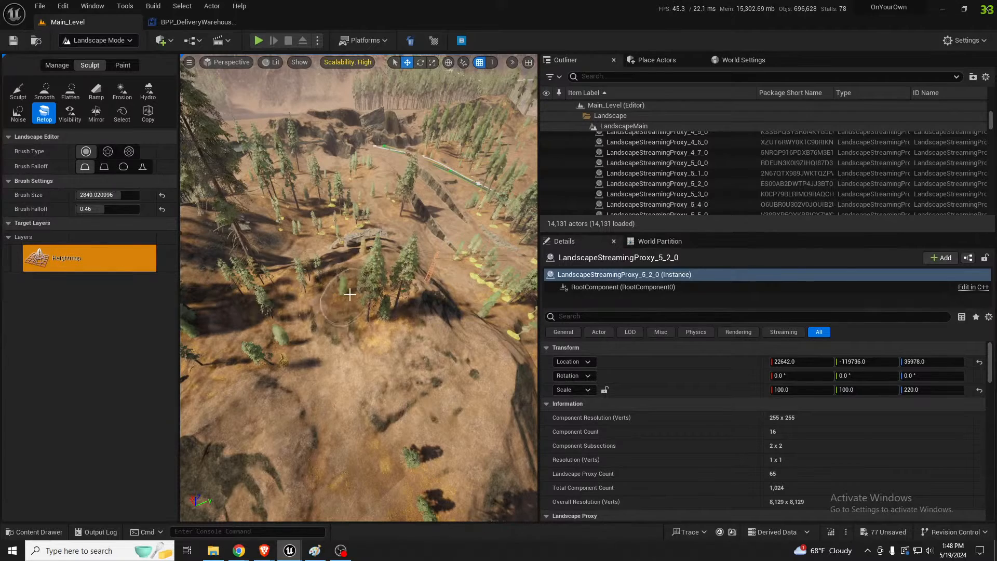
key("bracketright")
key("bracketright")
mouse_move(374, 297)
left_mouse_down()
mouse_move(426, 300)
mouse_move(317, 293)
mouse_move(322, 282)
mouse_move(361, 310)
left_mouse_up()
mouse_move(360, 311)
right_mouse_down()
mouse_move(348, 332)
mouse_move(324, 310)
right_mouse_up()
left_click(108, 152)
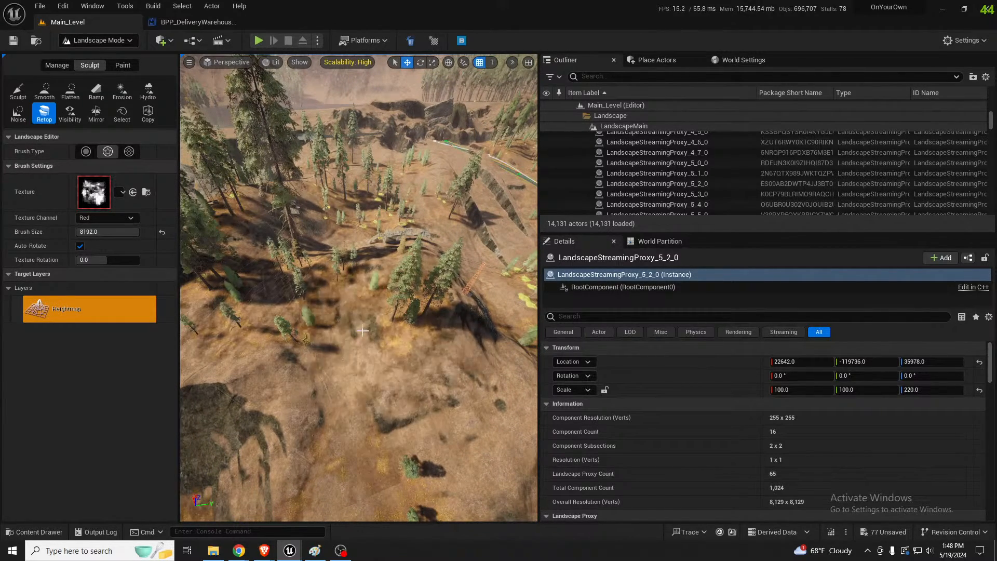
left_click(70, 93)
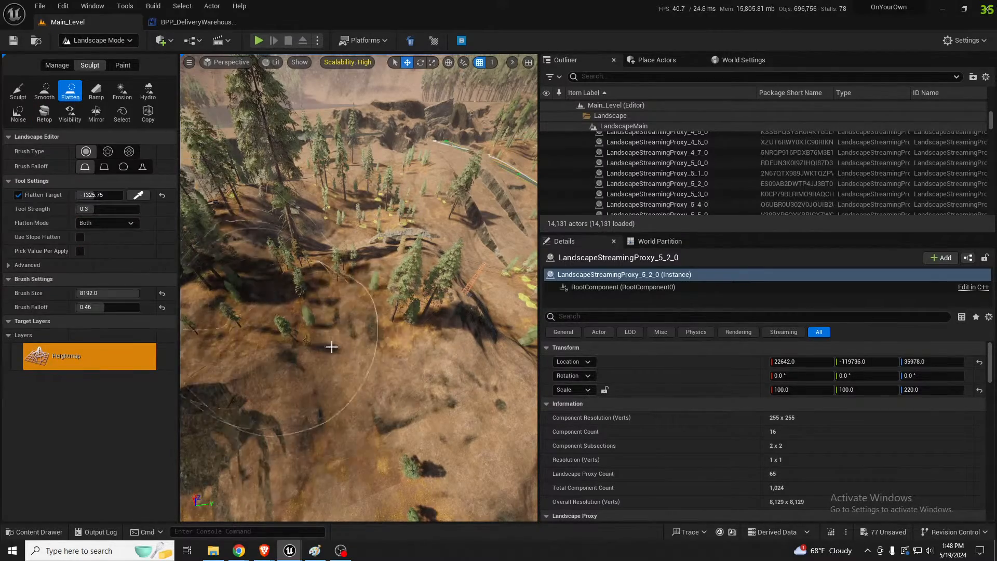
mouse_move(332, 345)
right_mouse_down()
mouse_move(283, 327)
mouse_move(291, 311)
mouse_move(332, 283)
mouse_move(370, 283)
right_mouse_up()
key("s")
key("w")
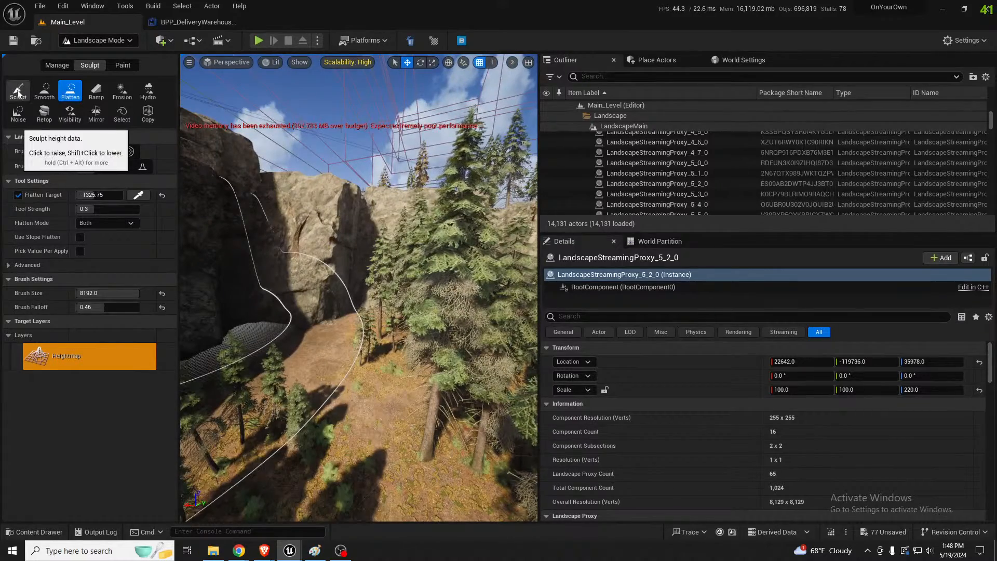
mouse_move(277, 298)
right_mouse_down()
mouse_move(302, 307)
mouse_move(283, 300)
right_mouse_up()
Duplicate cliffmaker155 and move the copy onto the wooded slope beside the road at about X 66136, Y -102639, Z -12165
key("shift+1")
left_click(163, 307)
key("s")
mouse_move(163, 307)
right_mouse_down()
mouse_move(190, 325)
mouse_move(178, 302)
right_mouse_up()
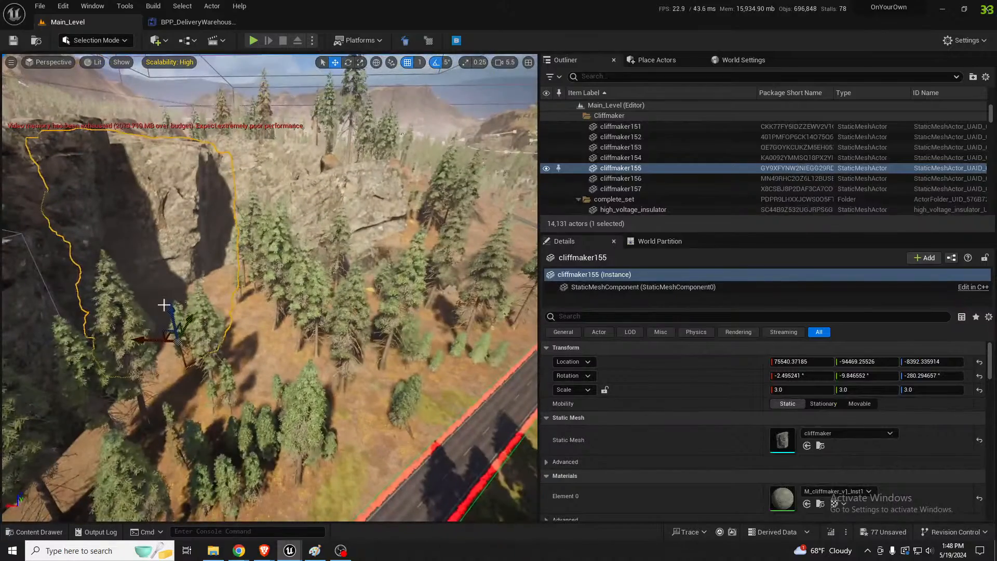
left_click_drag(153, 331, 261, 369, "alt")
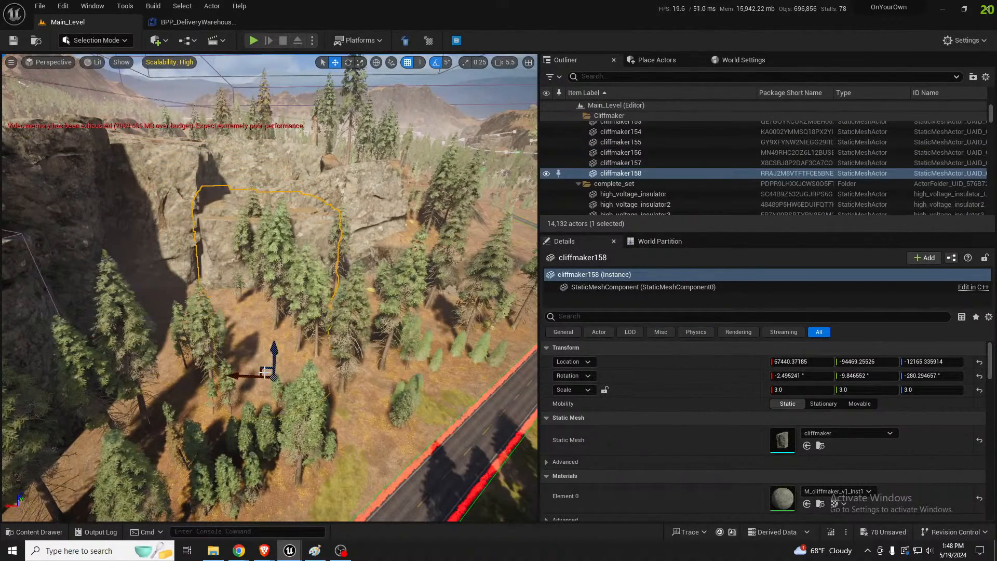
right_click_drag(261, 370, 332, 366)
key("a")
key("w")
left_click_drag(194, 390, 274, 477)
right_click_drag(274, 478, 244, 491)
key("d")
Lock the duplicated cliff's scale proportions and set its scale to 2.0 on all axes
key("e")
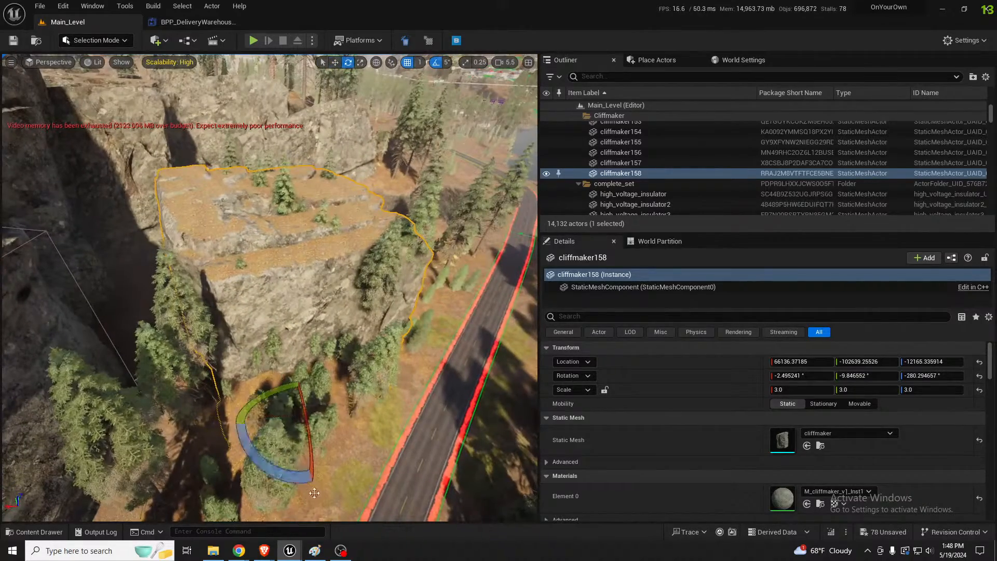
left_click(801, 390)
left_click(604, 390)
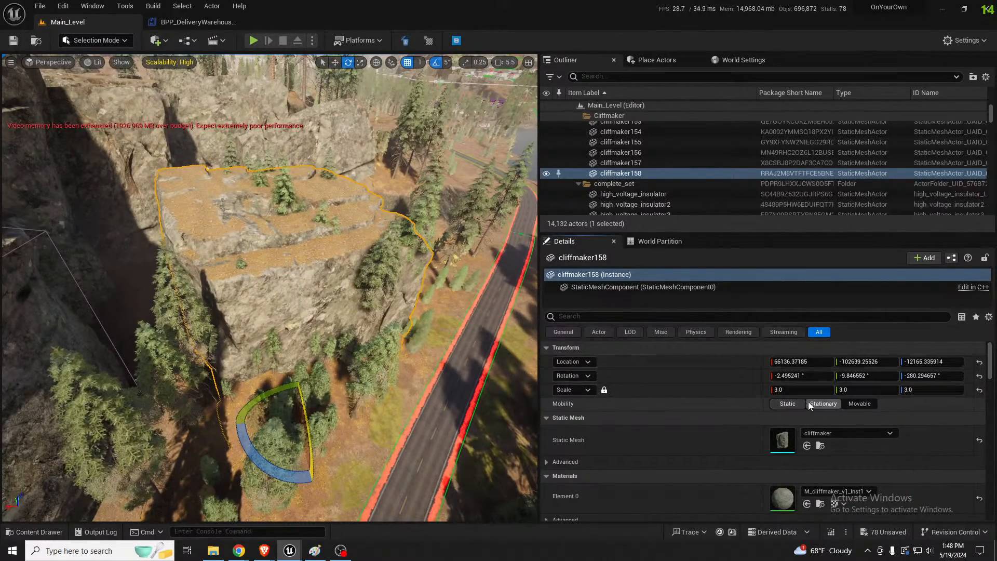
left_click(804, 391)
type("2")
key("Return")
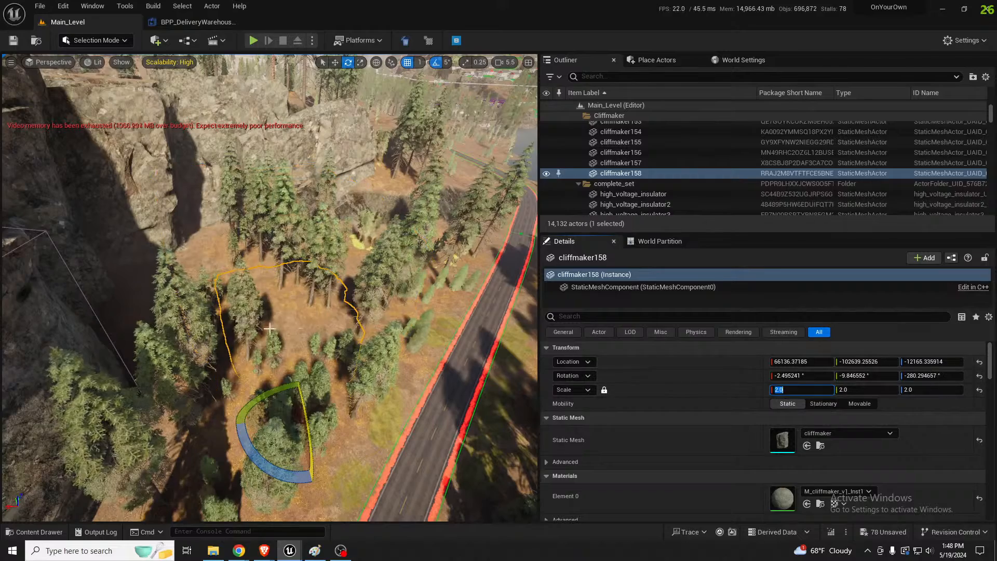
Rotate cliffmaker158 to about -2.5°, -14.8°, -450.3° and move it toward the cliff wall at about X 69771, Y -98384, Z -9801
key("w")
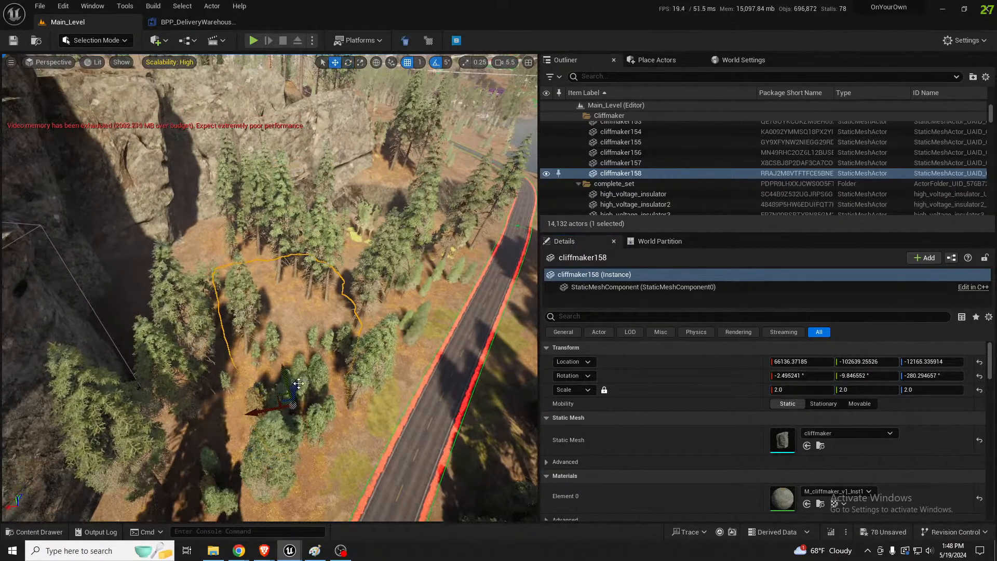
left_click_drag(296, 381, 301, 353)
key("e")
left_click_drag(272, 425, 281, 446)
left_click_drag(304, 372, 220, 334)
key("w")
right_click_drag(233, 341, 166, 283)
left_click_drag(313, 461, 313, 492)
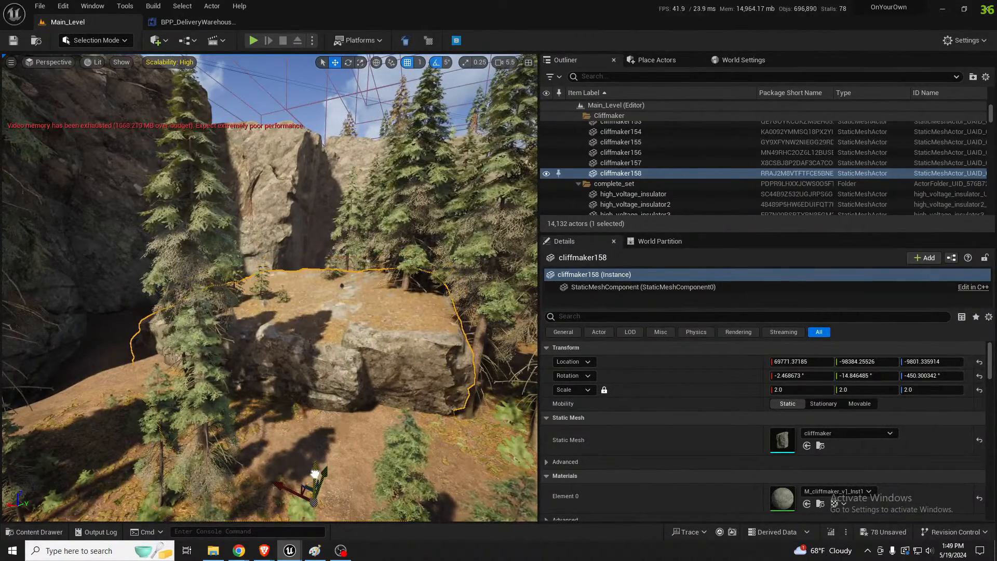
right_click_drag(314, 492, 314, 500)
Shift cliffmaker158 to about X 69869, Y -100700 and place a duplicate of it alongside on the wooded slope
scroll(290, 388, "down", 5)
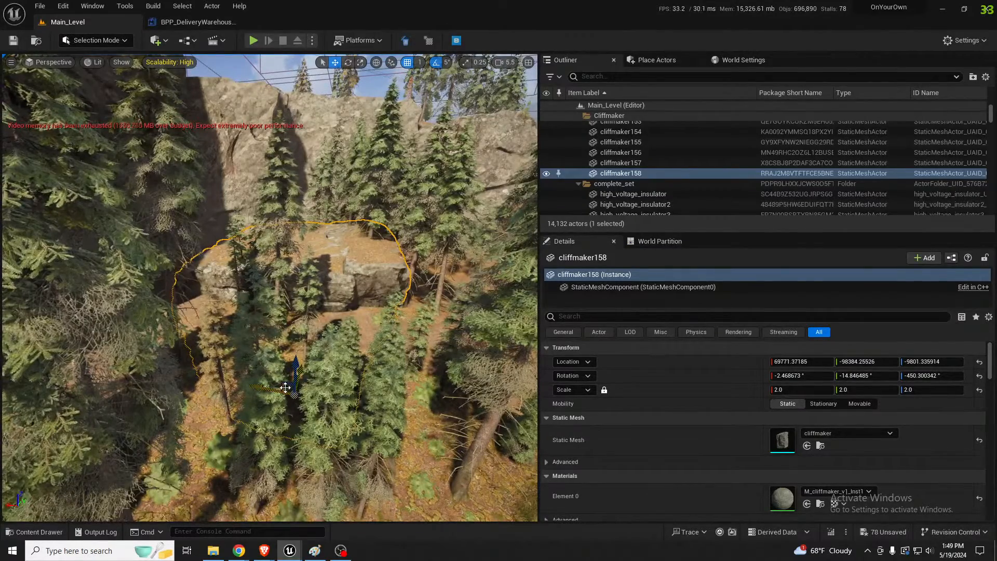
left_click_drag(289, 388, 270, 423)
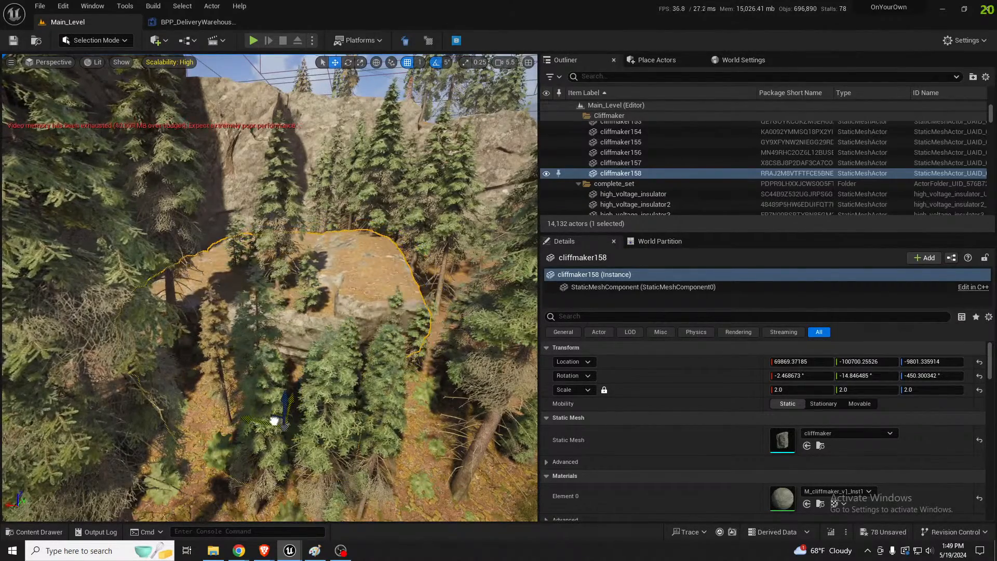
right_click_drag(270, 423, 249, 436)
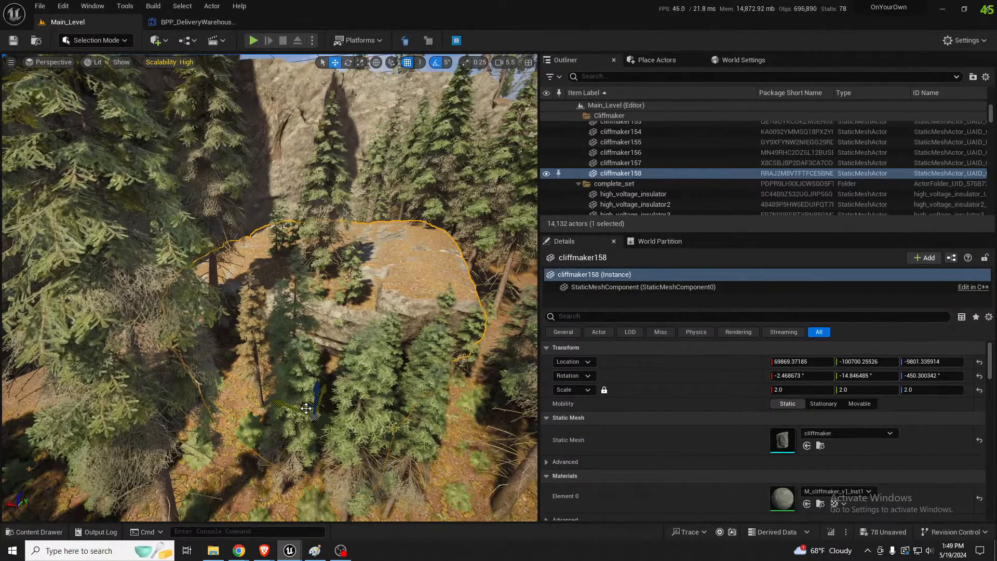
right_click_drag(183, 320, 143, 315)
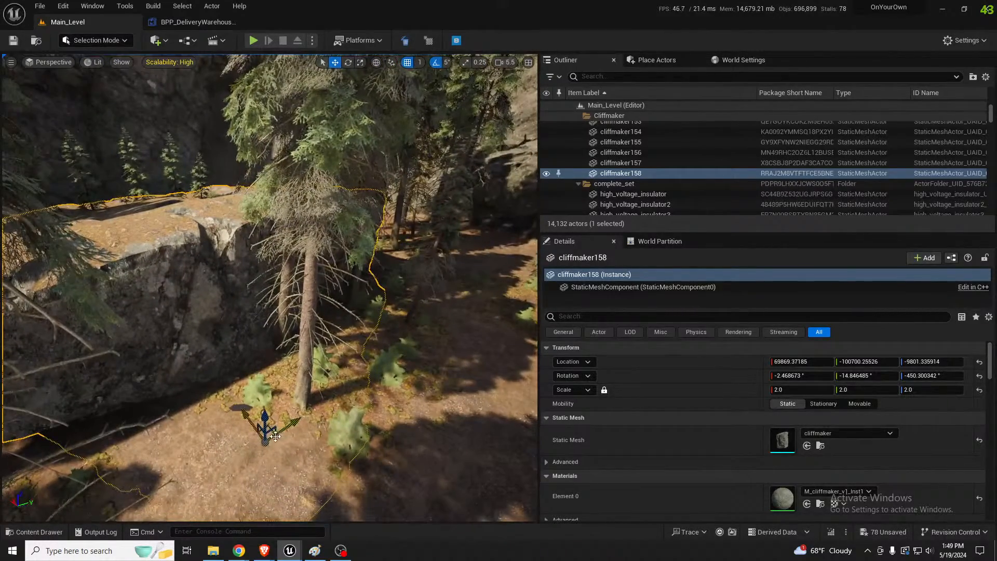
left_click_drag(274, 433, 316, 430, "alt+shift")
right_click_drag(314, 377, 400, 308)
Duplicate SM_Rock_A99 and move the copy down to the lower cliff slabs at about X 65486, Y -103200, Z -1846
left_click(439, 223)
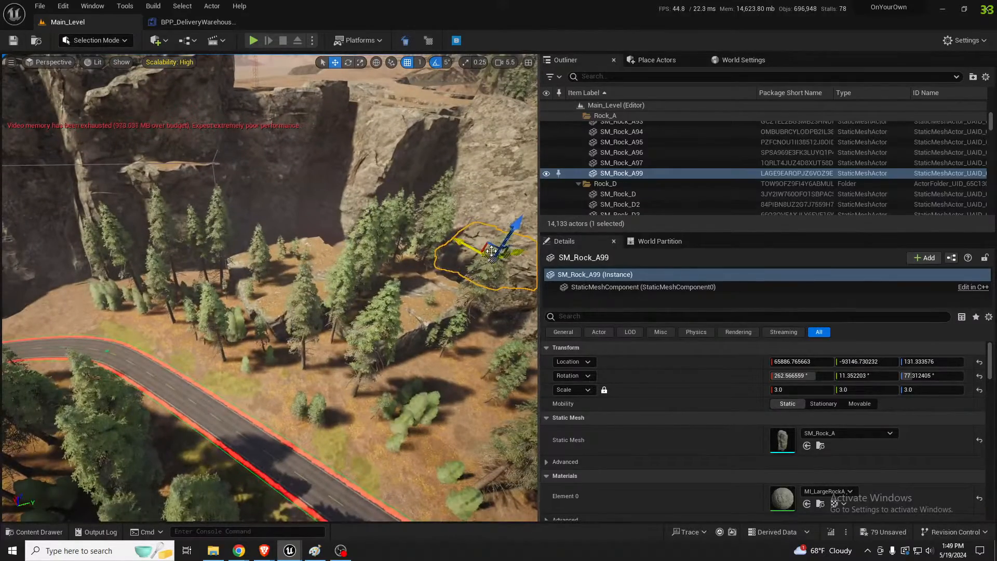
left_click_drag(491, 252, 340, 326, "alt")
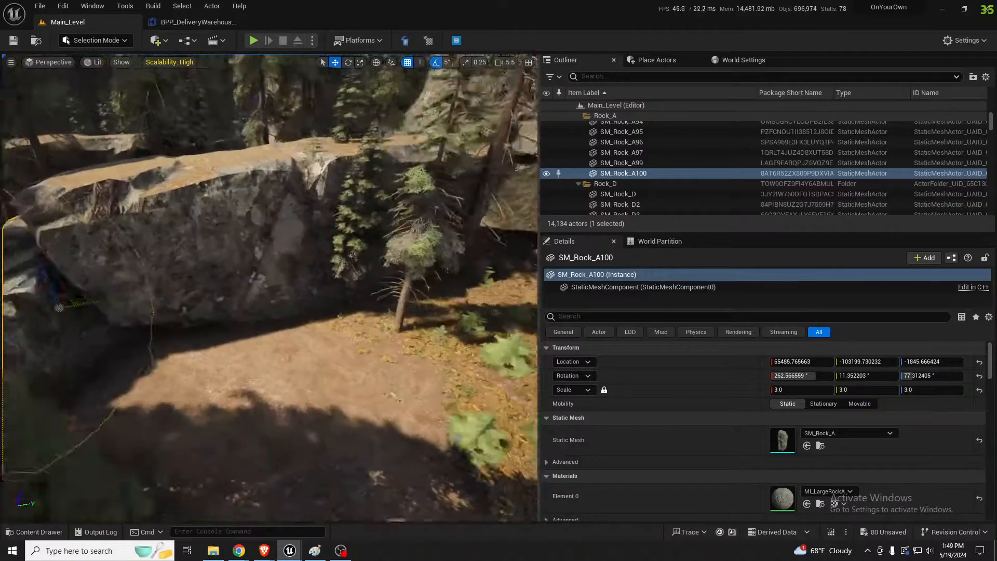
right_click_drag(270, 288, 307, 306)
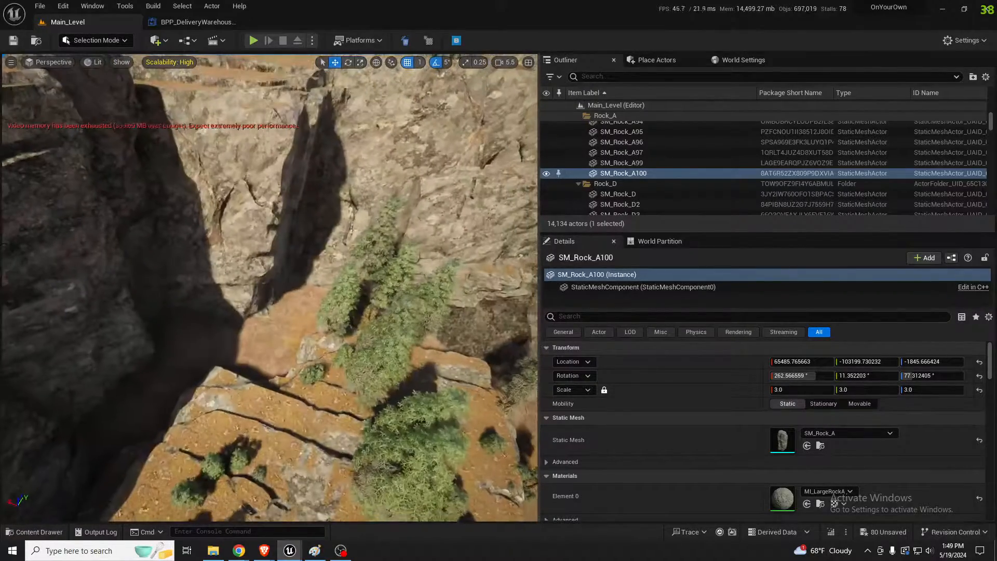
Raise the landscape in the gap between the cliff walls with the Sculpt brush at a size of about 3606
left_click(273, 343)
key("shift+2")
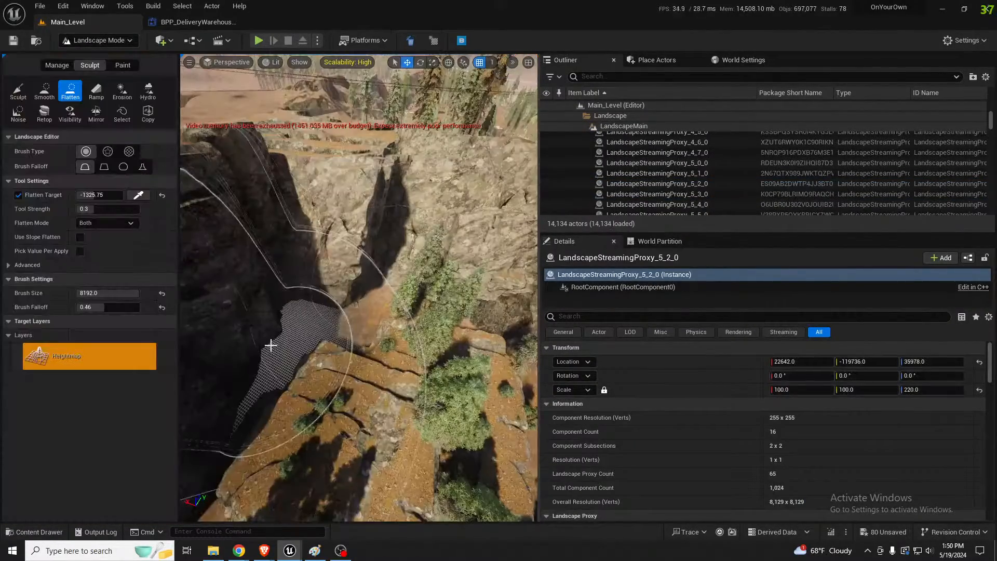
left_click(18, 90)
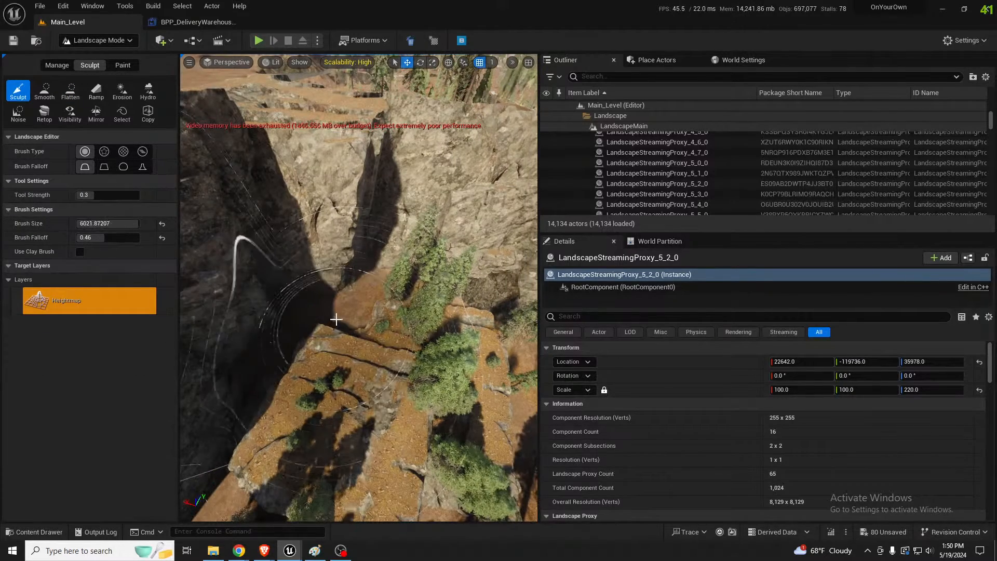
key("bracketleft")
key("bracketleft")
key("bracketleft")
key("bracketleft")
key("bracketleft")
key("bracketleft")
key("bracketleft")
key("bracketleft")
key("bracketleft")
key("bracketleft")
left_click_drag(337, 319, 352, 341)
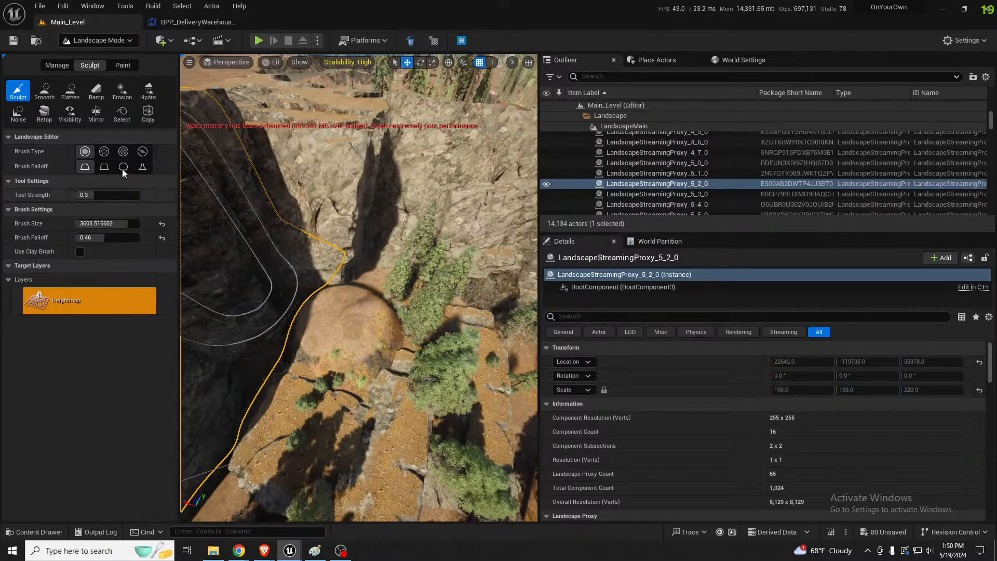
Sample a flatten target of 423.9375 from the raised mound and flatten the ground between the cliffs to it
left_click(68, 91)
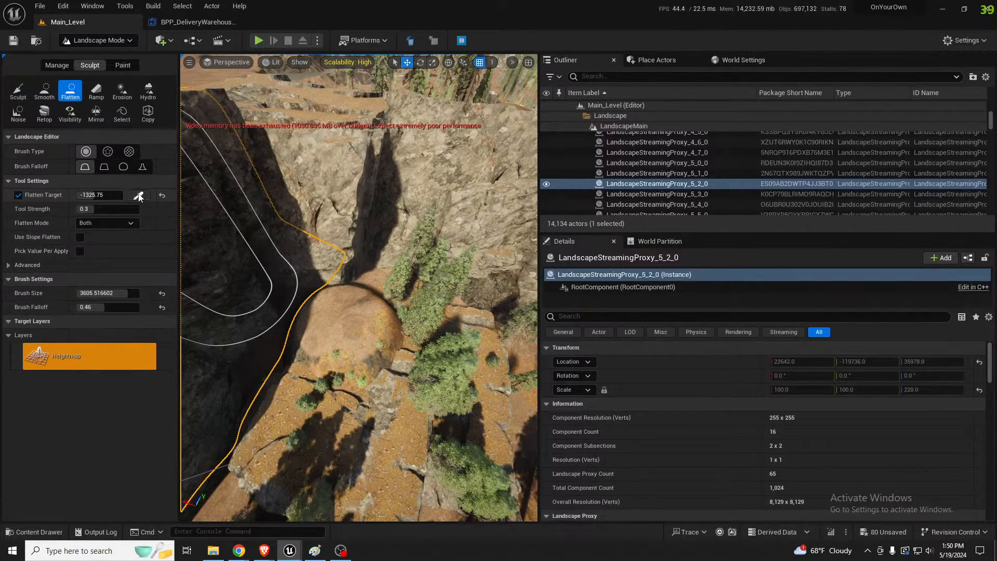
left_click(139, 197)
left_click(353, 367)
mouse_move(390, 359)
left_mouse_down()
mouse_move(310, 356)
mouse_move(303, 311)
mouse_move(408, 283)
mouse_move(397, 280)
left_mouse_up()
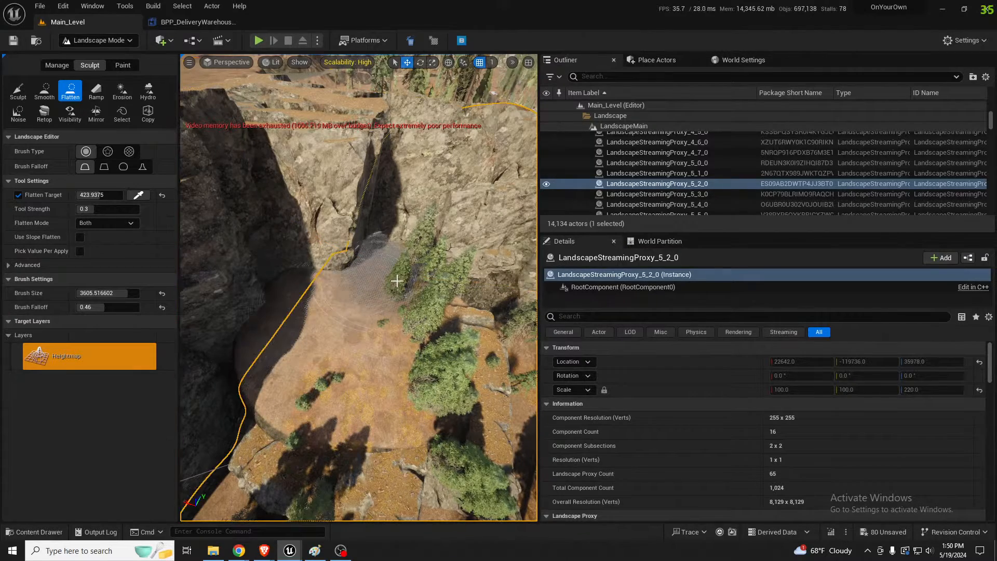
mouse_move(430, 371)
left_mouse_down()
mouse_move(290, 334)
mouse_move(250, 354)
mouse_move(318, 346)
left_mouse_up()
Place two ramp points, one on the flattened ledge and one on the ground below it along the cliff foot
key("w")
mouse_move(318, 346)
right_mouse_down()
mouse_move(388, 366)
mouse_move(359, 307)
mouse_move(332, 299)
mouse_move(297, 309)
mouse_move(311, 314)
mouse_move(286, 312)
mouse_move(295, 312)
right_mouse_up()
key("w")
key("s")
key("w")
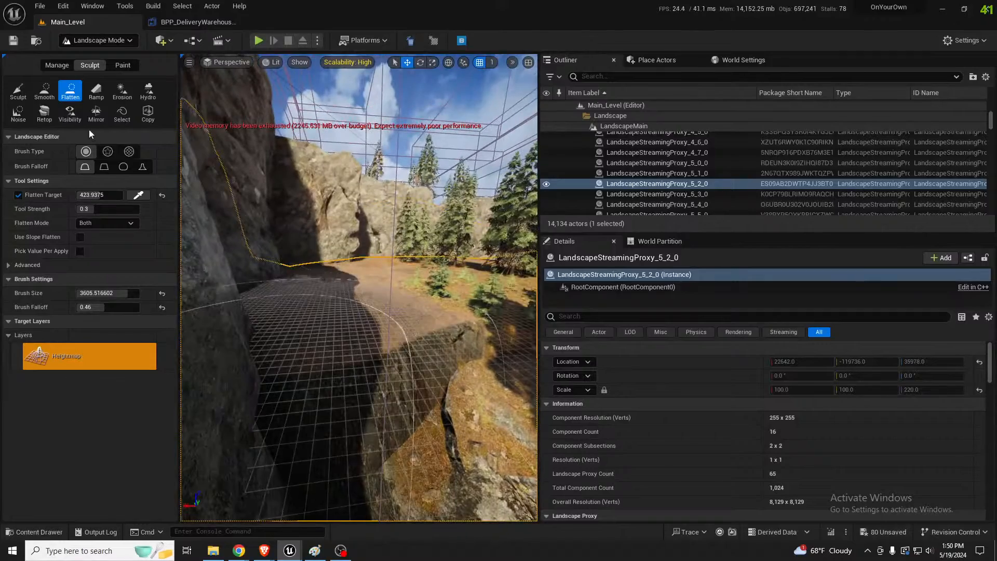
left_click(94, 91)
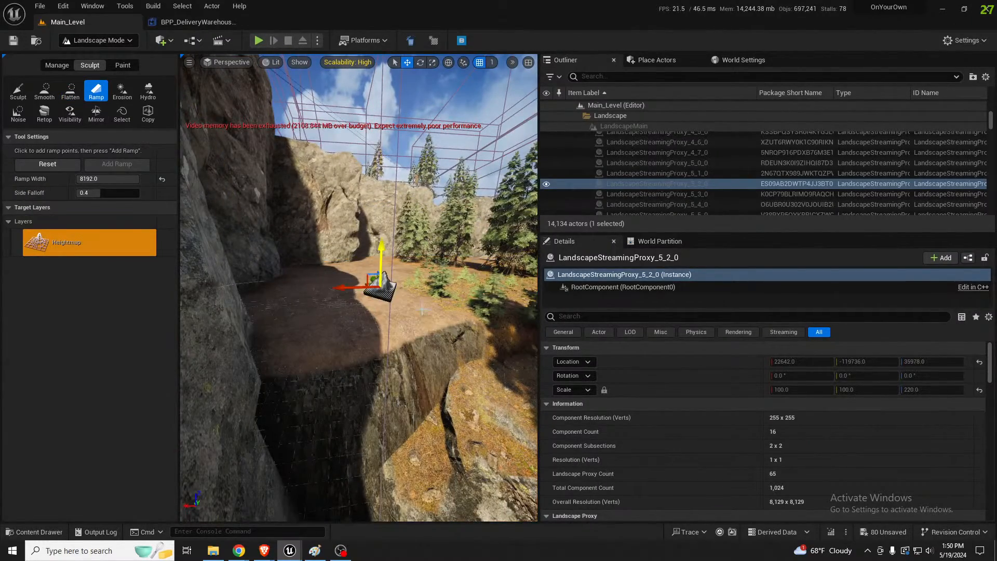
key("s")
right_click_drag(422, 309, 420, 366)
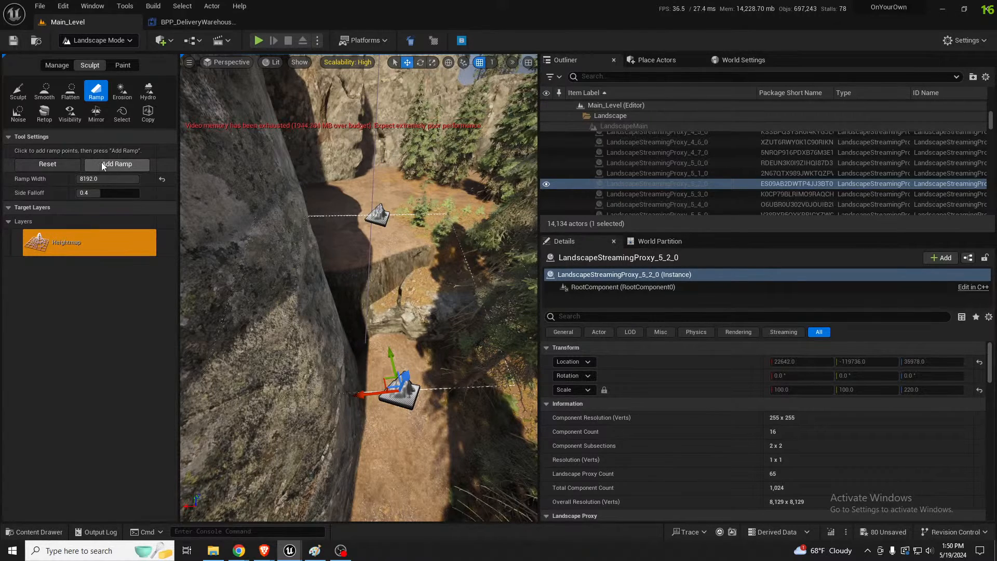
Set the ramp width to 4064 and add the ramp between the two points beside the cliff wall
left_click_drag(104, 179, 88, 179)
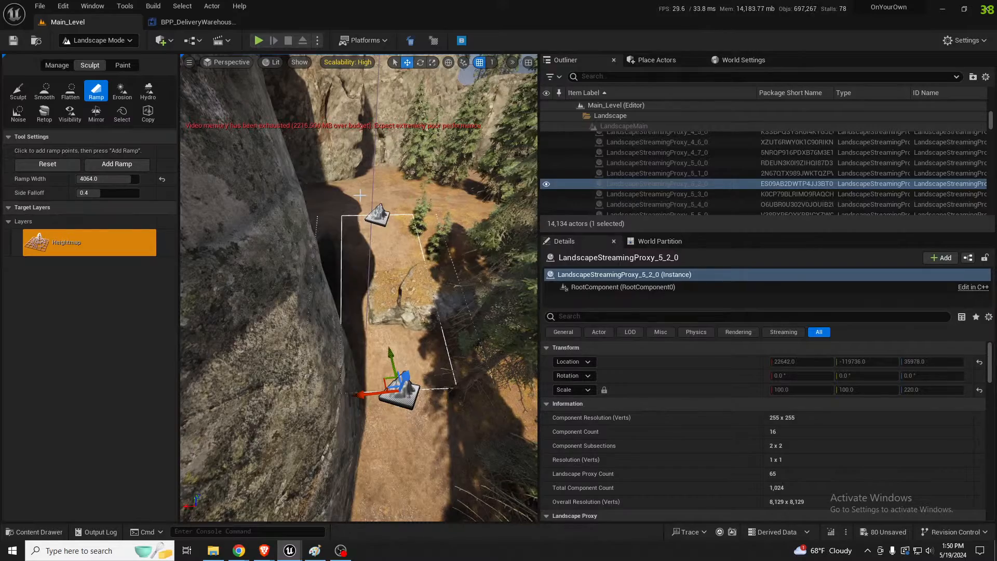
key("w")
right_click_drag(360, 195, 403, 208)
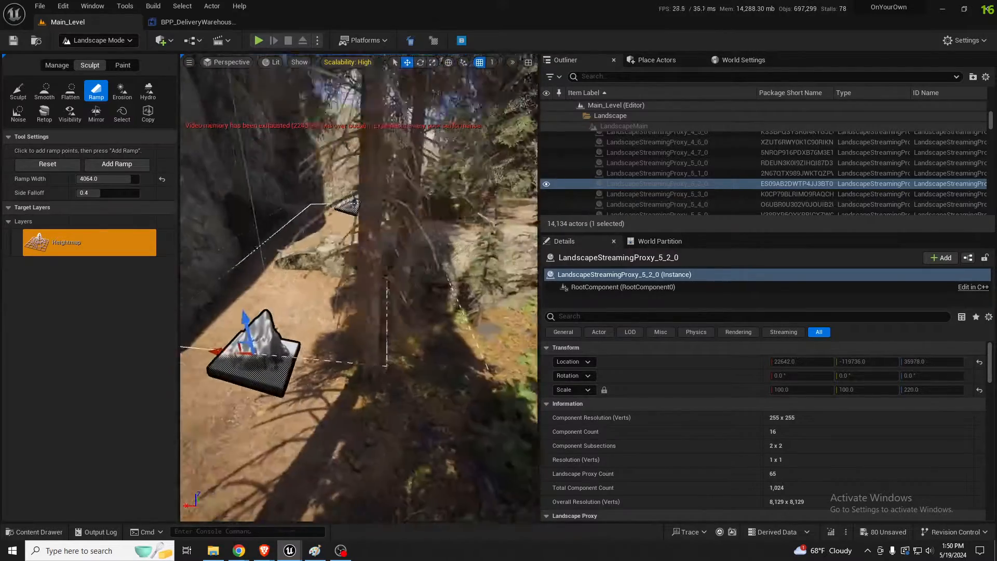
mouse_move(360, 260)
right_mouse_down()
mouse_move(358, 224)
mouse_move(367, 291)
mouse_move(348, 276)
right_mouse_up()
key("s")
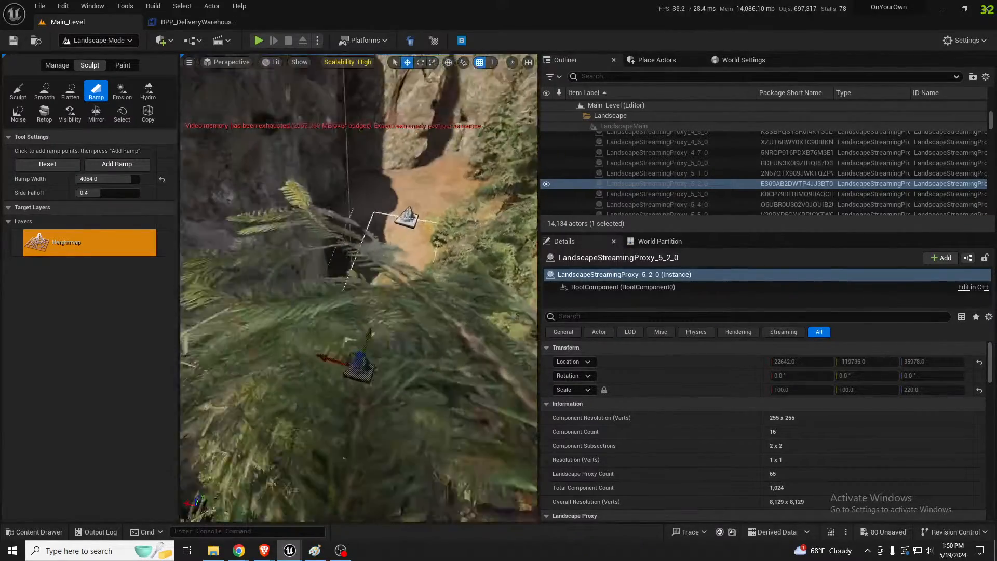
right_click_drag(375, 117, 359, 161)
key("w")
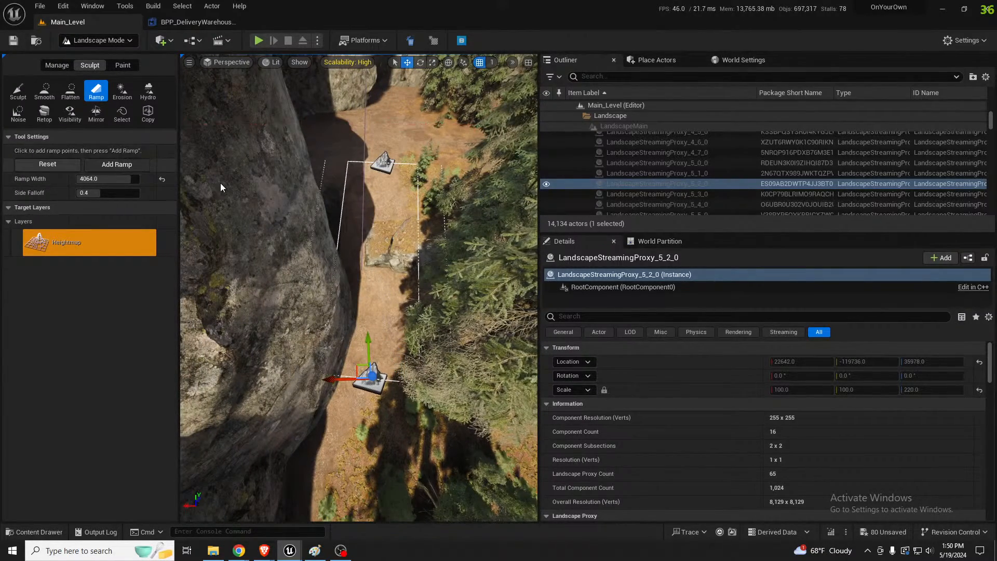
right_click_drag(360, 260, 335, 218)
key("w")
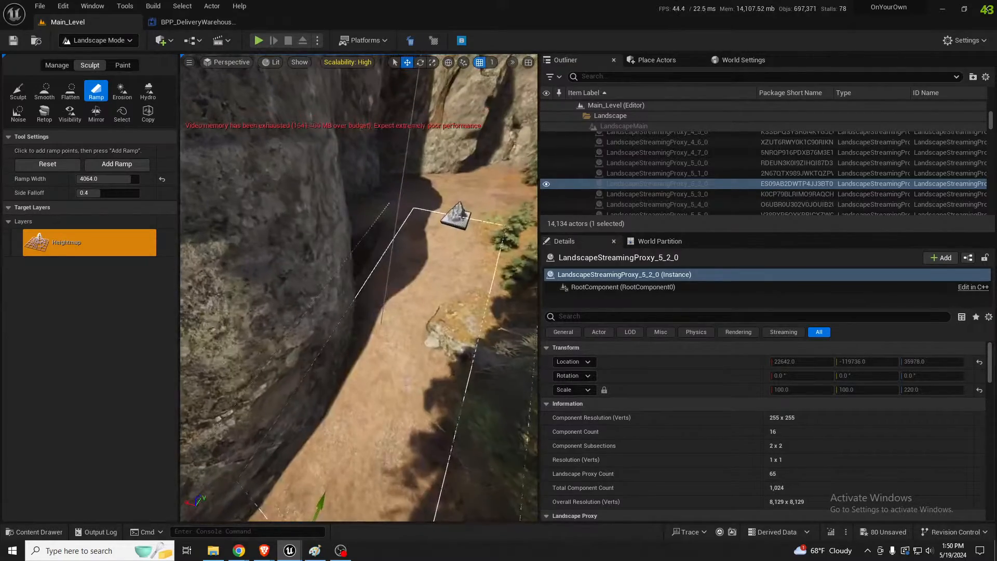
Smooth the hollow where the ramp meets the cliff wall, reducing the Smooth brush size to about 1432
left_click(45, 91)
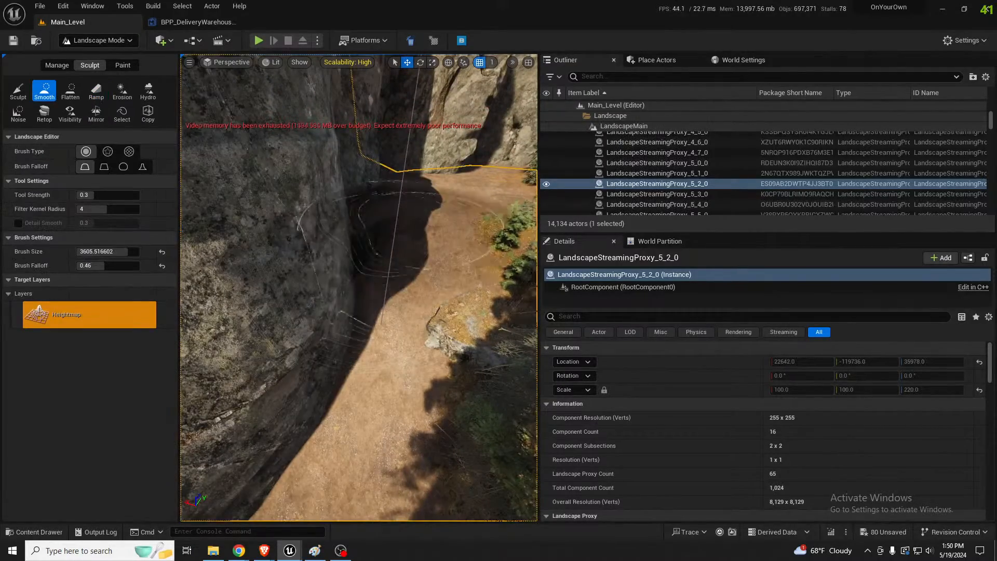
right_click_drag(426, 216, 426, 229)
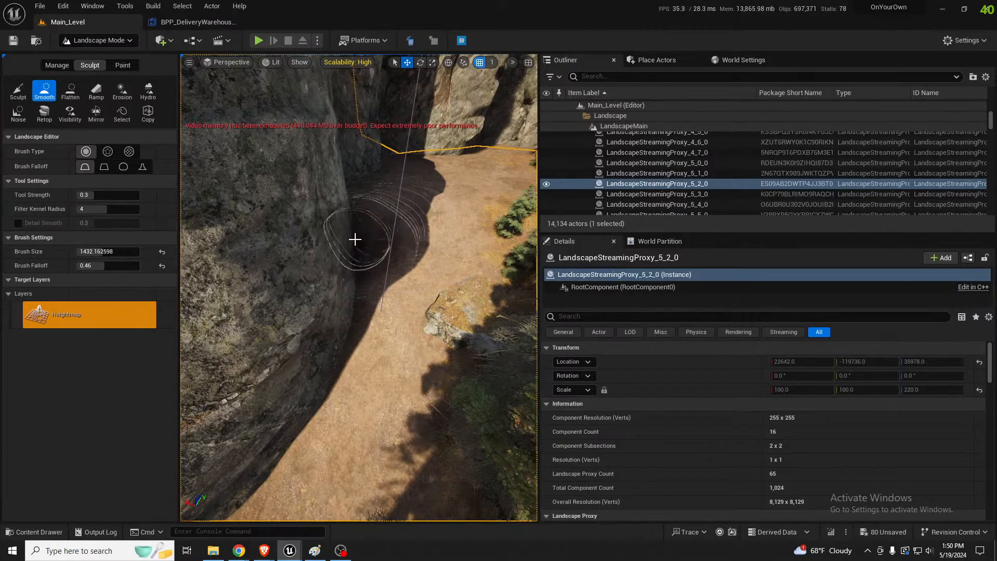
key("w")
mouse_move(356, 248)
right_mouse_down()
mouse_move(358, 151)
mouse_move(349, 179)
right_mouse_up()
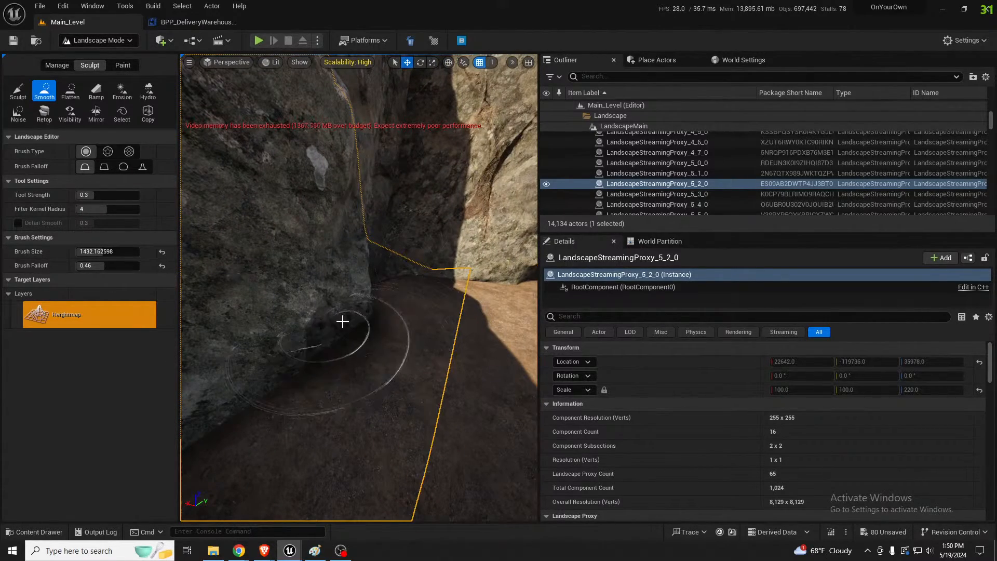
Raise the ground in the shadowed corner between the cliffs with the Sculpt brush at a size of about 1432
left_click(19, 91)
mouse_move(336, 331)
left_mouse_down()
mouse_move(316, 317)
mouse_move(320, 307)
left_mouse_up()
mouse_move(320, 307)
right_mouse_down()
mouse_move(325, 234)
mouse_move(328, 275)
right_mouse_up()
key("w")
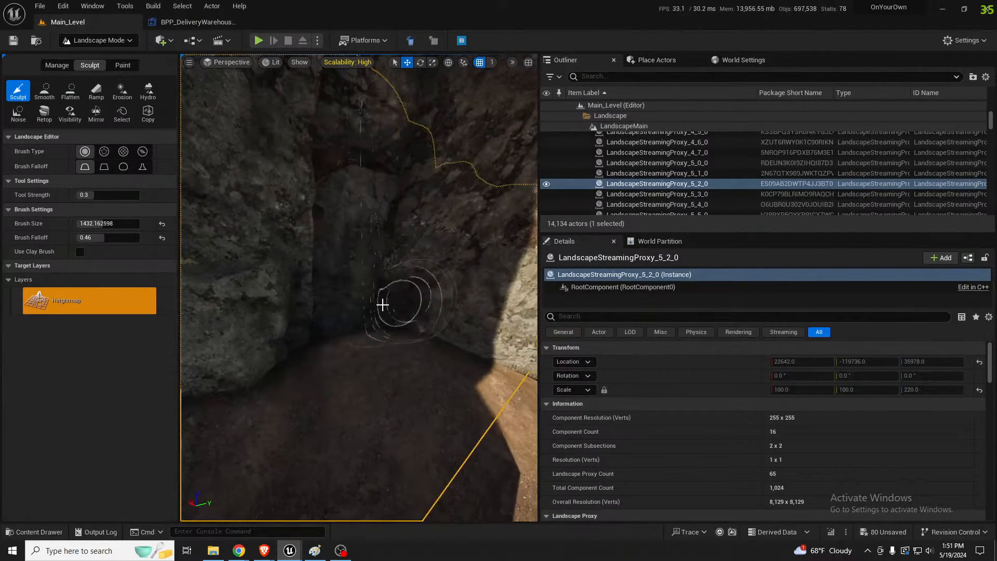
left_click_drag(365, 343, 352, 331)
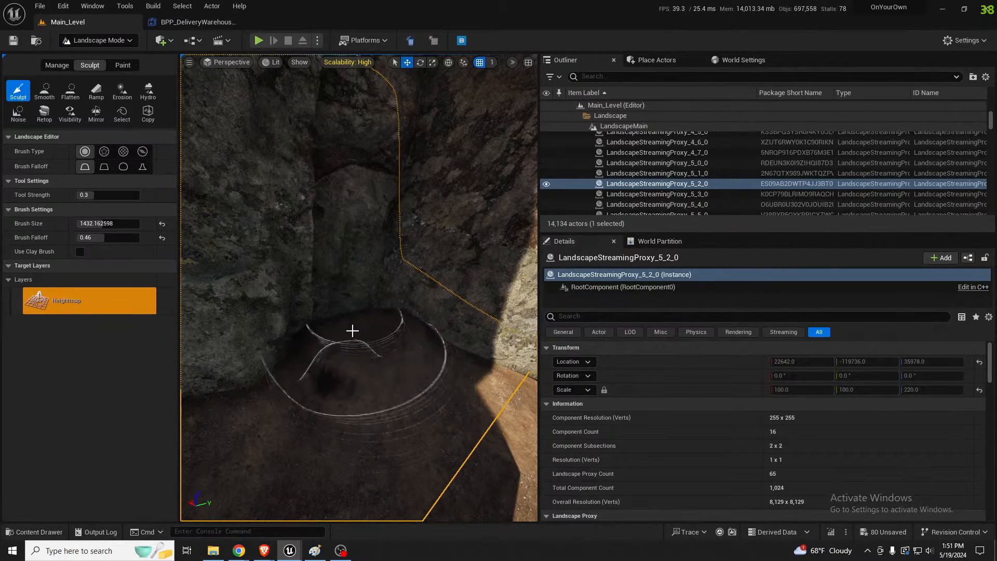
Build up the terrain with the Sculpt brush in the narrow crevice between the cliffs and along the foot of the adjoining rock walls
right_click_drag(390, 305, 383, 280)
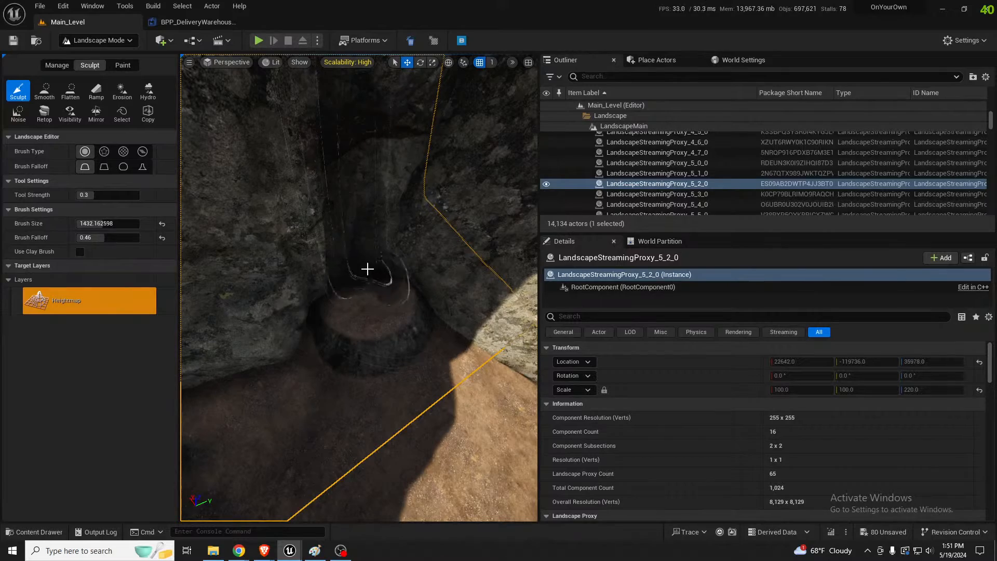
mouse_move(372, 273)
left_mouse_down()
mouse_move(345, 289)
mouse_move(458, 311)
mouse_move(369, 287)
left_mouse_up()
mouse_move(369, 287)
right_mouse_down()
mouse_move(358, 260)
mouse_move(369, 304)
mouse_move(434, 309)
mouse_move(470, 298)
mouse_move(359, 290)
right_mouse_up()
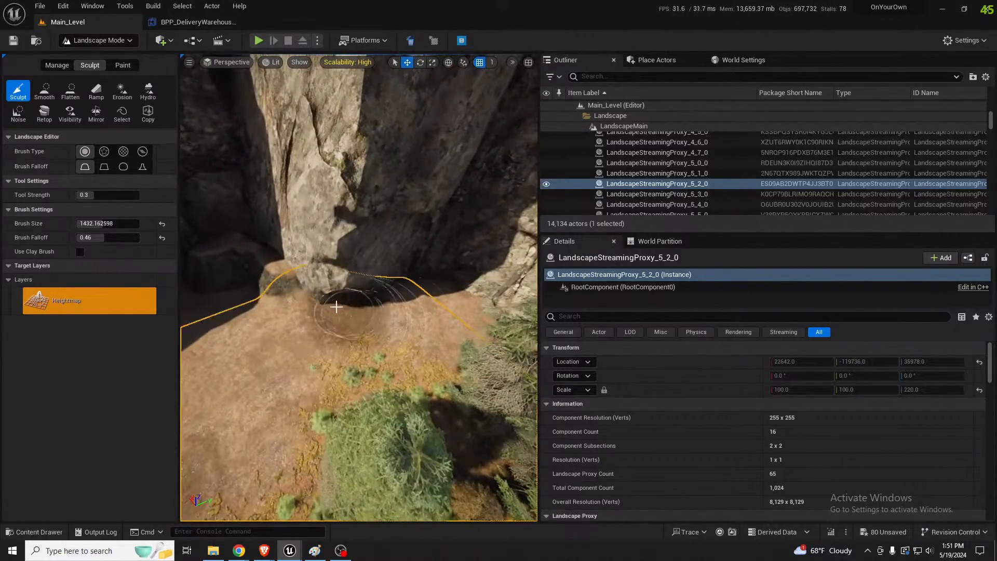
left_click_drag(348, 294, 427, 278)
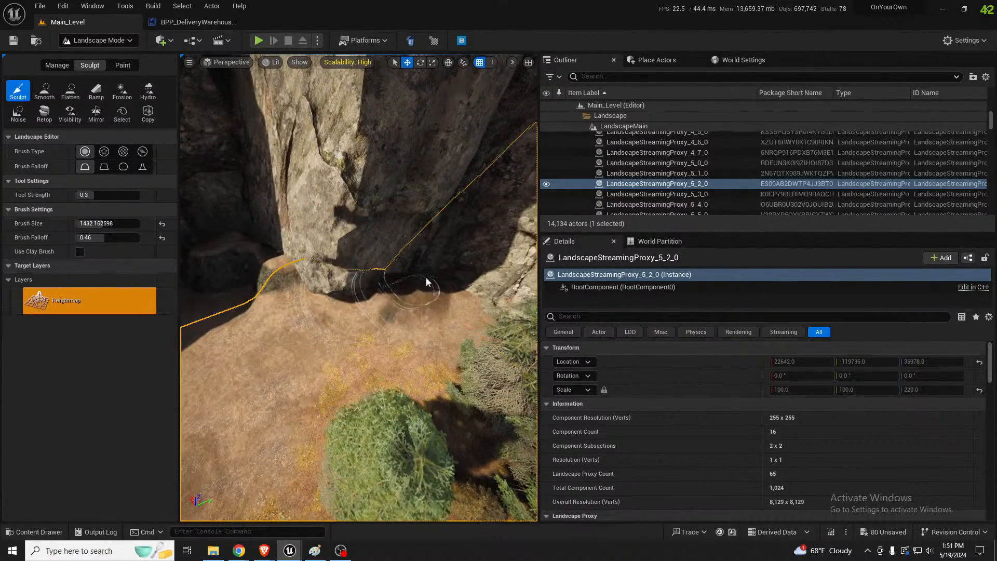
mouse_move(461, 280)
right_mouse_down()
mouse_move(483, 280)
mouse_move(322, 243)
right_mouse_up()
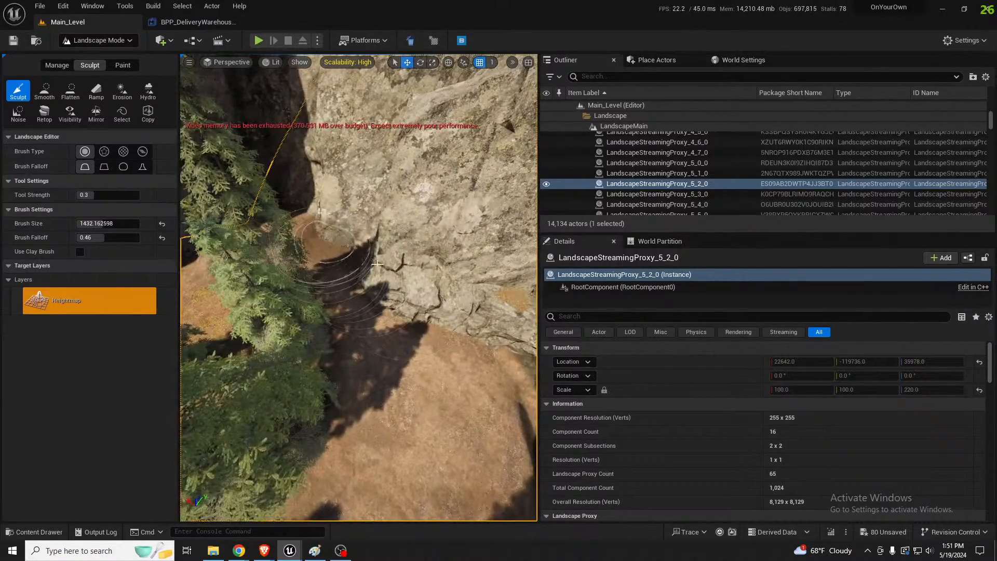
left_click_drag(377, 263, 514, 332)
mouse_move(514, 332)
right_mouse_down()
mouse_move(532, 332)
mouse_move(333, 338)
mouse_move(281, 304)
right_mouse_up()
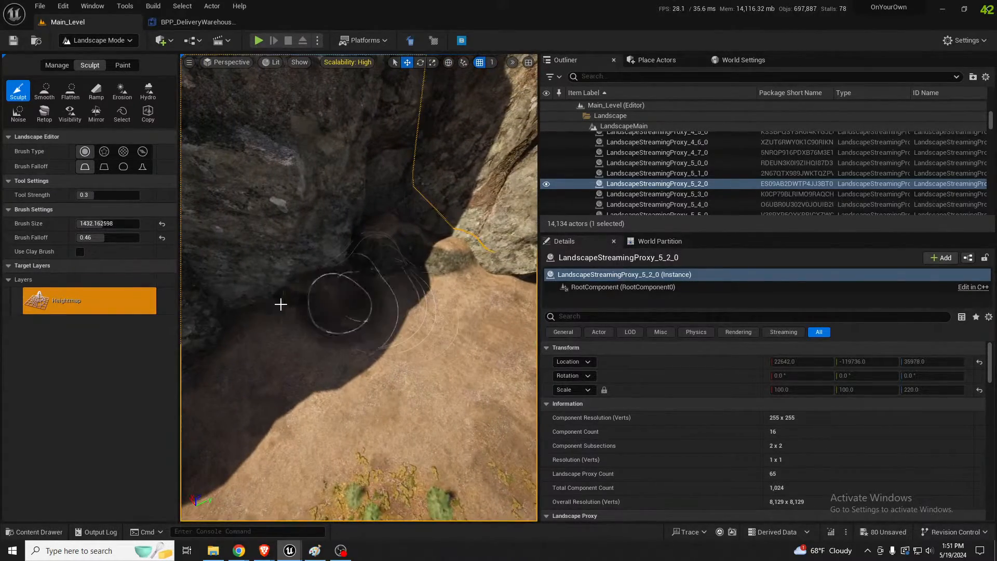
mouse_move(280, 305)
left_mouse_down()
mouse_move(262, 307)
mouse_move(362, 318)
left_mouse_up()
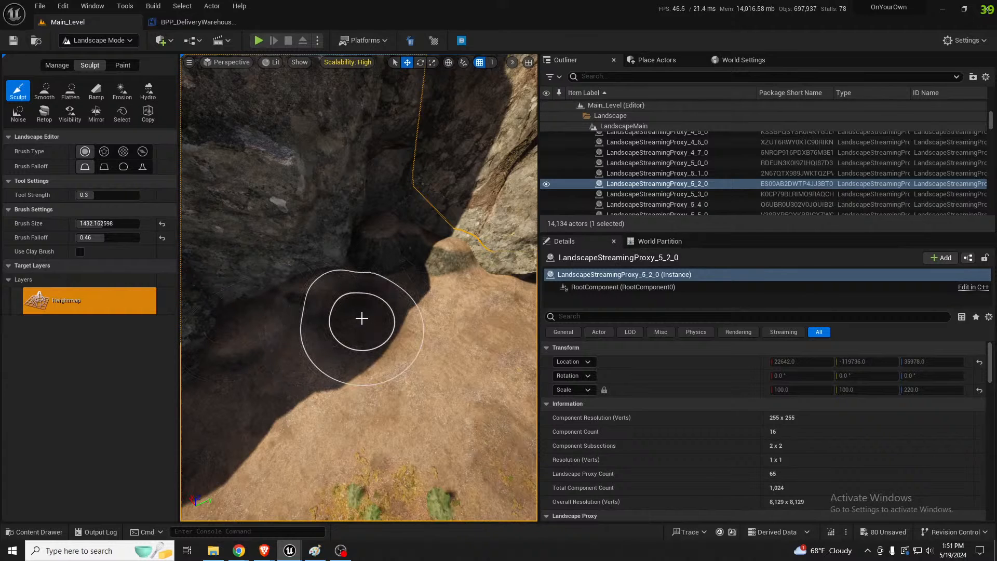
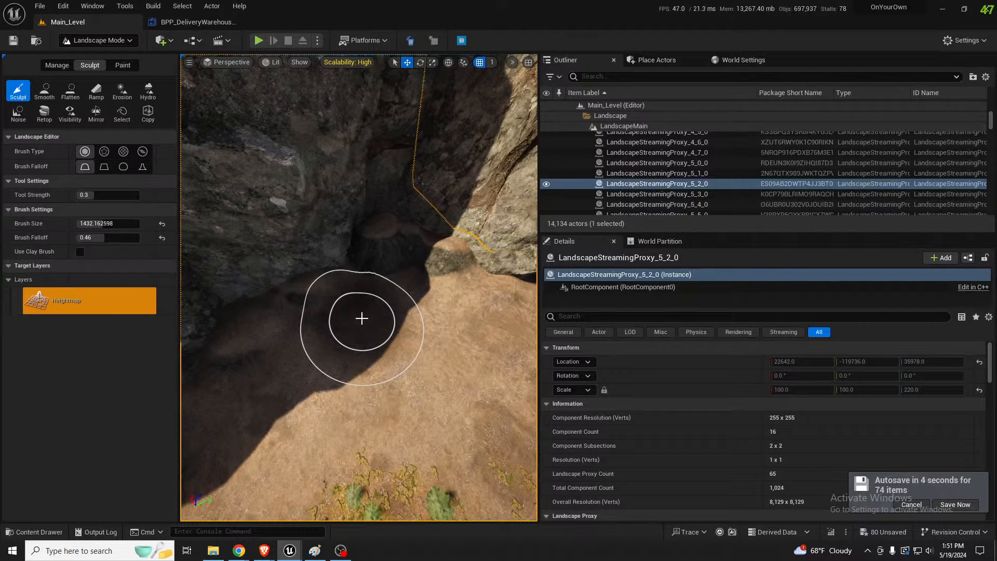
Raise the shadowed ground at the mouth of the crevice between the cliffs with the Sculpt brush at a size of about 1432
right_click_drag(365, 301, 356, 301)
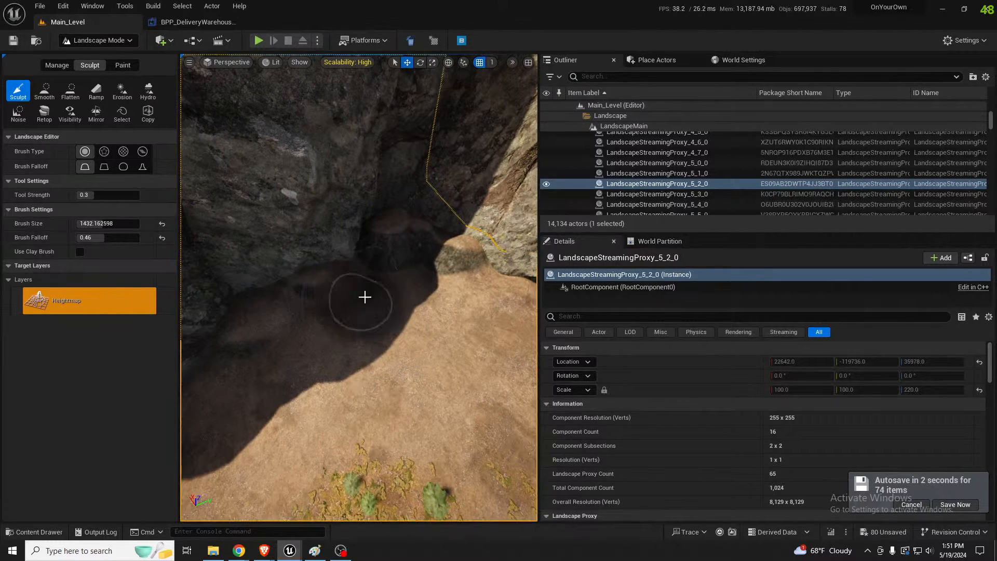
left_click_drag(365, 273, 382, 276)
mouse_move(382, 276)
right_mouse_down()
mouse_move(378, 305)
mouse_move(366, 304)
right_mouse_up()
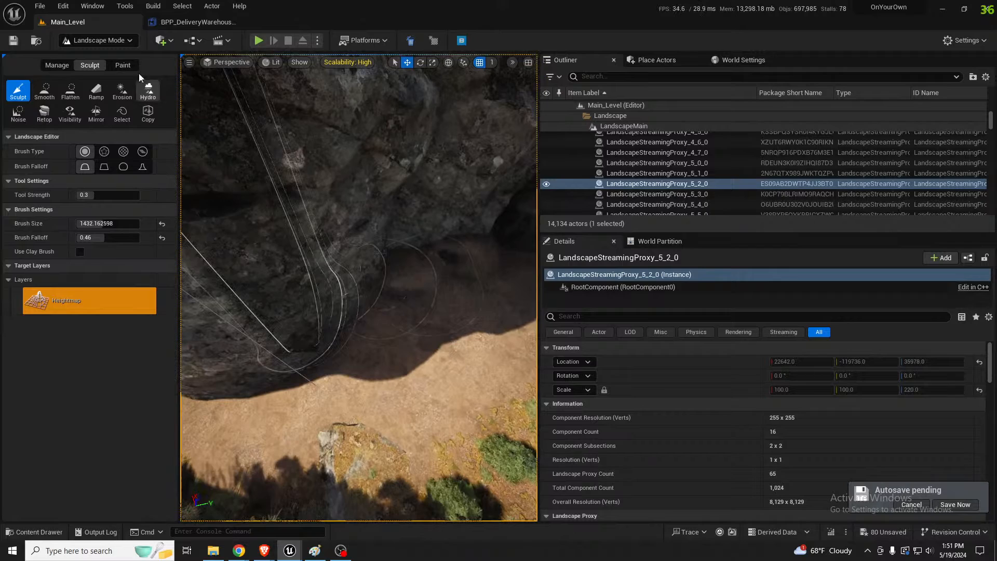
Smooth the built-up ground along the foot of the cliff walls with the Smooth brush at a size of about 1432
left_click(50, 93)
right_click_drag(526, 268, 381, 243)
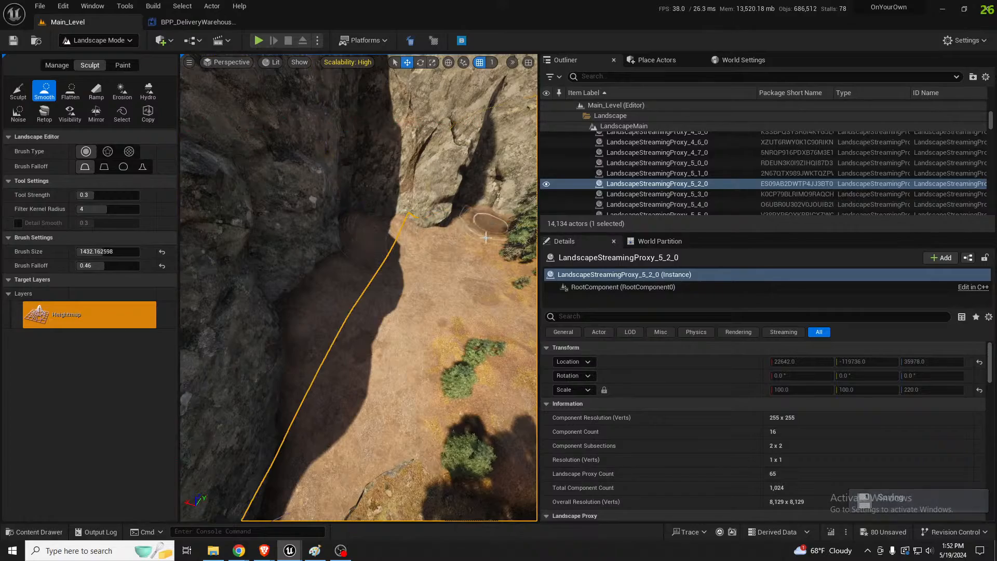
mouse_move(453, 289)
right_mouse_down()
mouse_move(457, 276)
mouse_move(483, 268)
mouse_move(556, 278)
right_mouse_up()
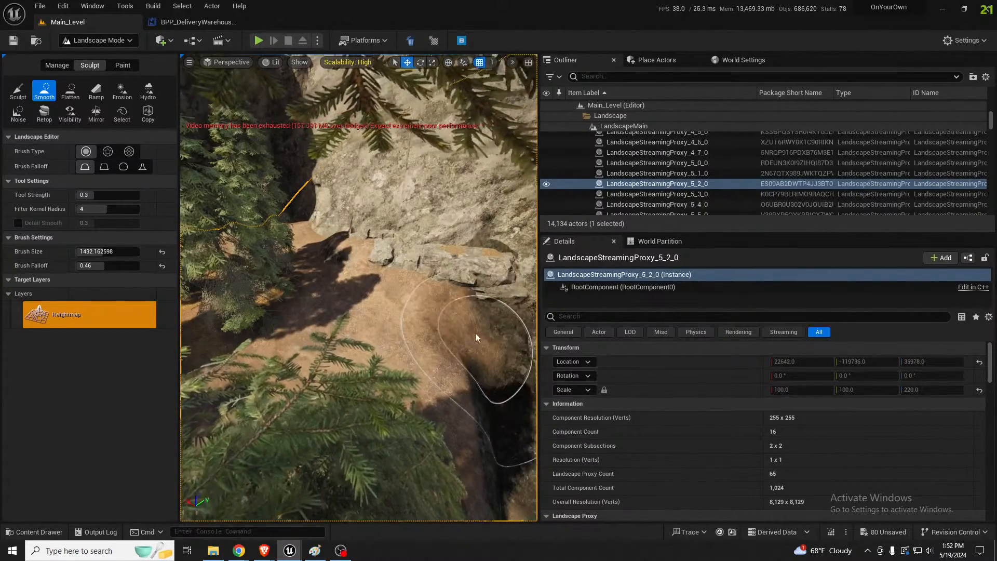
mouse_move(474, 338)
right_mouse_down()
mouse_move(465, 301)
mouse_move(367, 301)
right_mouse_up()
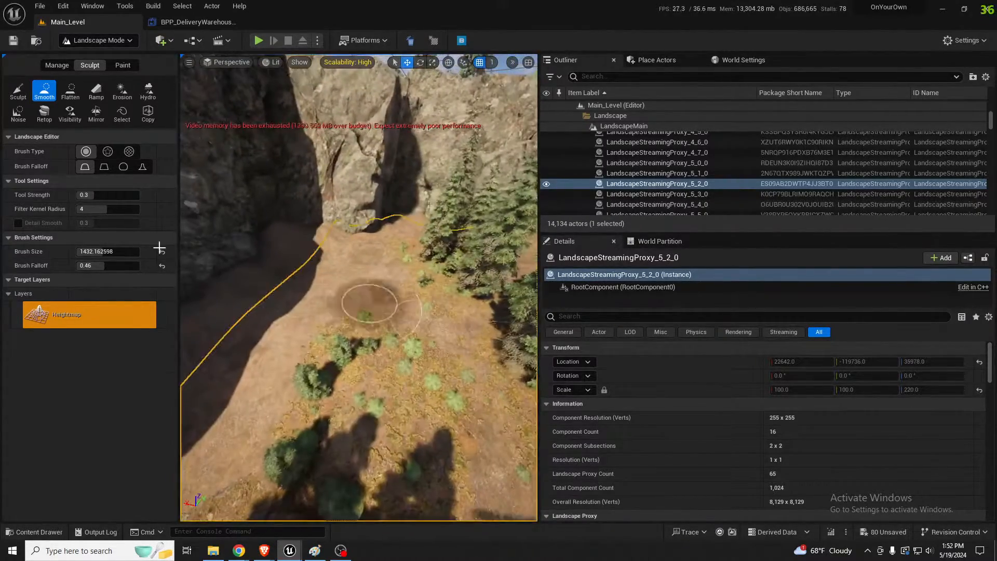
Paint the Mulch layer over the bare ground between the cliffs and trees, enlarging the paint brush size to about 2594
left_click(117, 66)
left_click(42, 369)
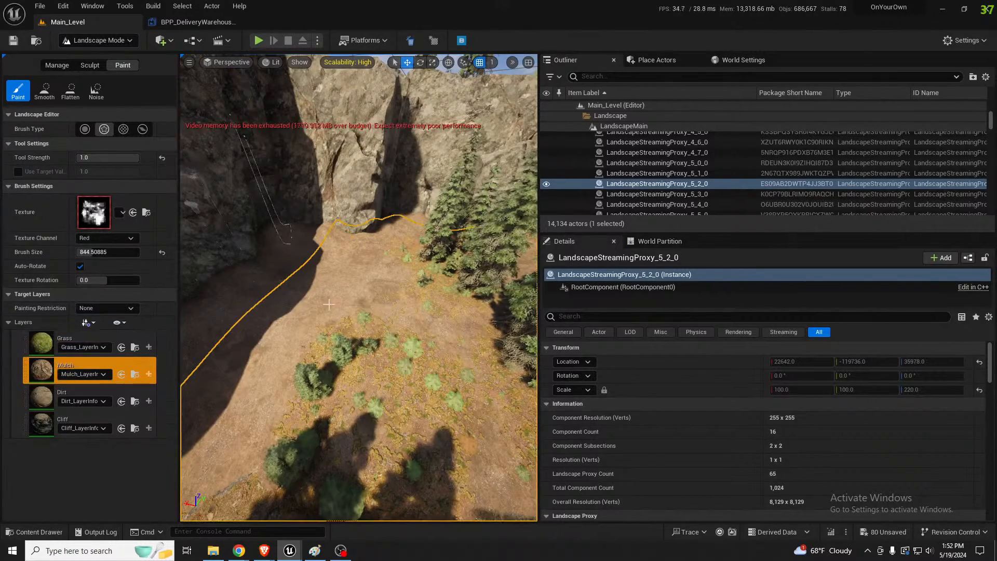
mouse_move(363, 270)
right_mouse_down()
mouse_move(366, 283)
mouse_move(364, 271)
right_mouse_up()
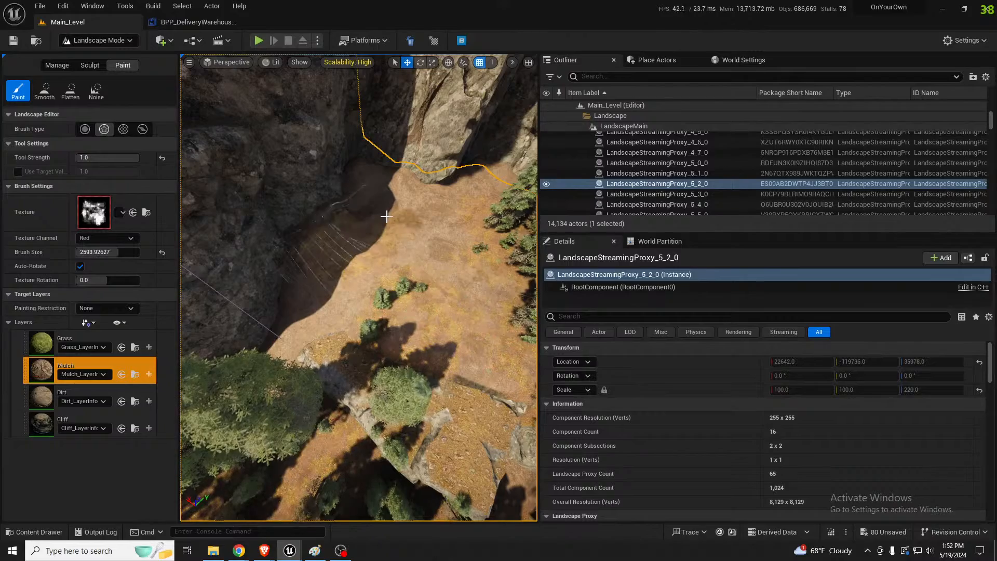
right_click_drag(429, 254, 452, 260)
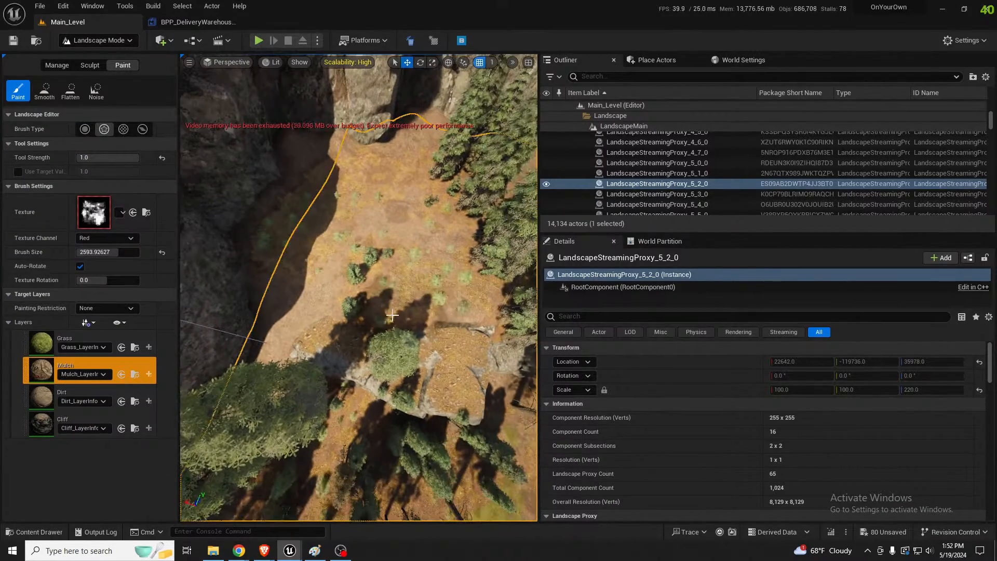
right_click_drag(402, 309, 387, 257)
key("w")
key("s")
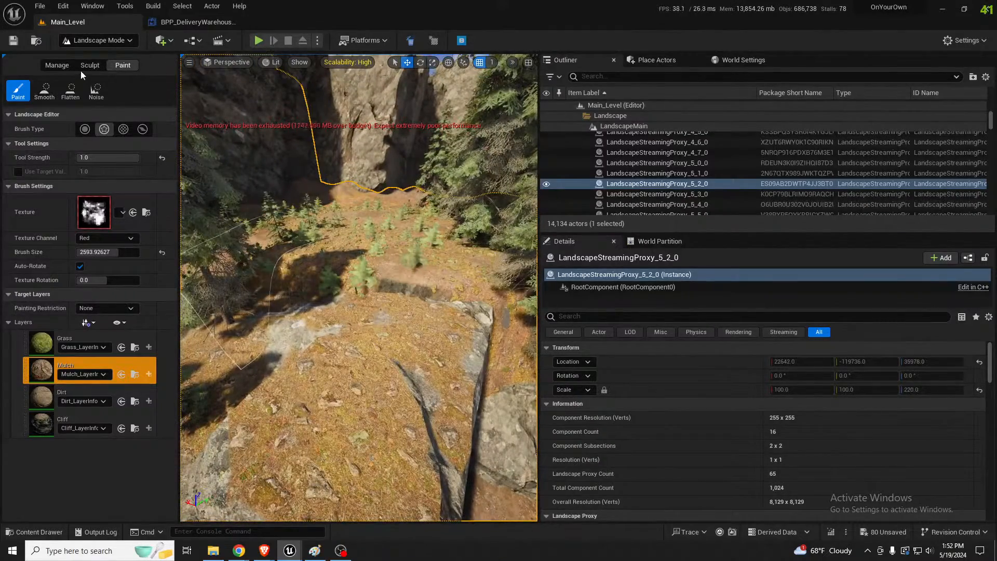
Flatten the uneven ground behind the large rock to a picked target height of 234.875
left_click(88, 66)
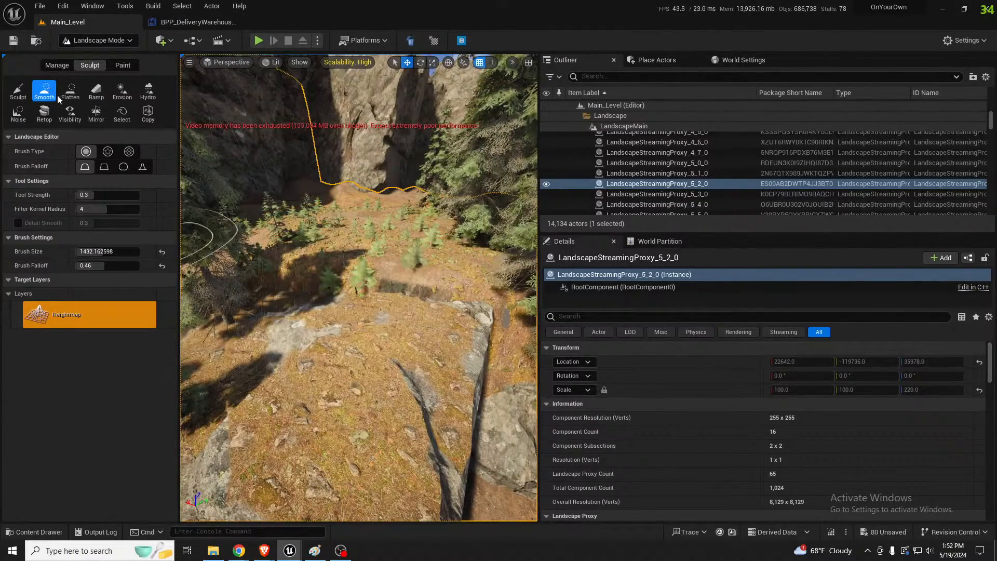
left_click(71, 92)
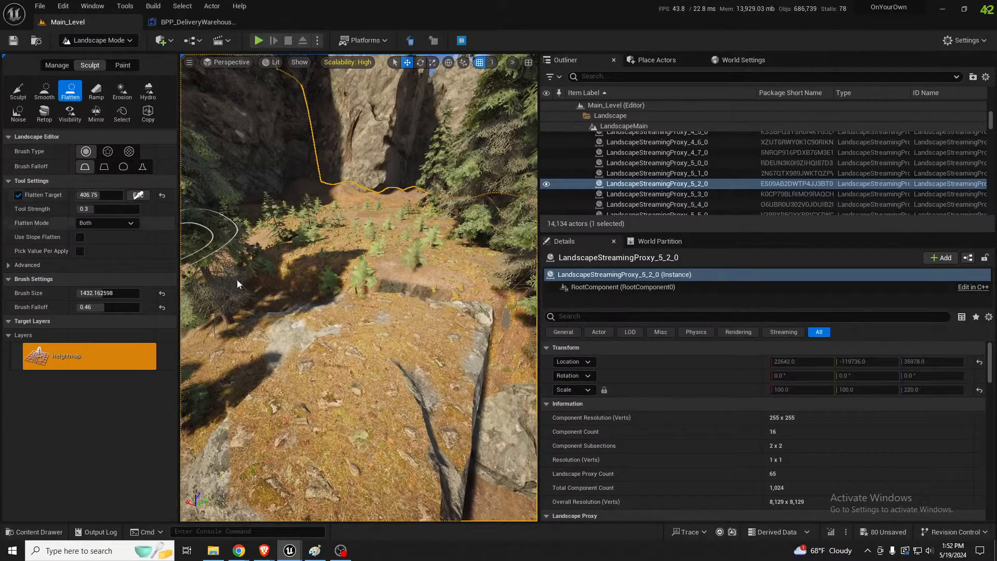
left_click(382, 279)
mouse_move(378, 279)
left_mouse_down()
mouse_move(361, 305)
mouse_move(269, 295)
mouse_move(327, 271)
mouse_move(398, 271)
mouse_move(346, 264)
left_mouse_up()
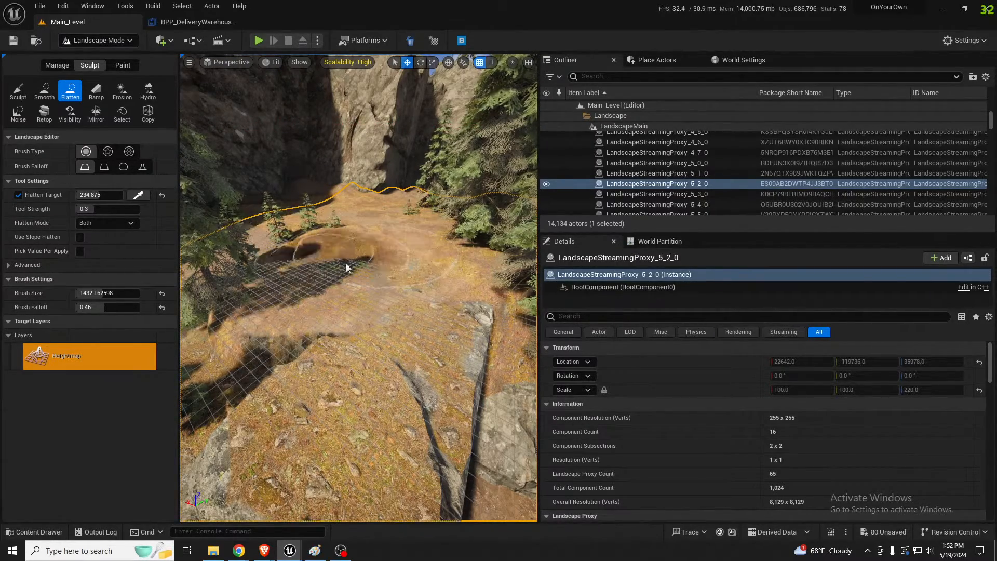
mouse_move(347, 268)
right_mouse_down()
mouse_move(390, 284)
mouse_move(348, 258)
right_mouse_up()
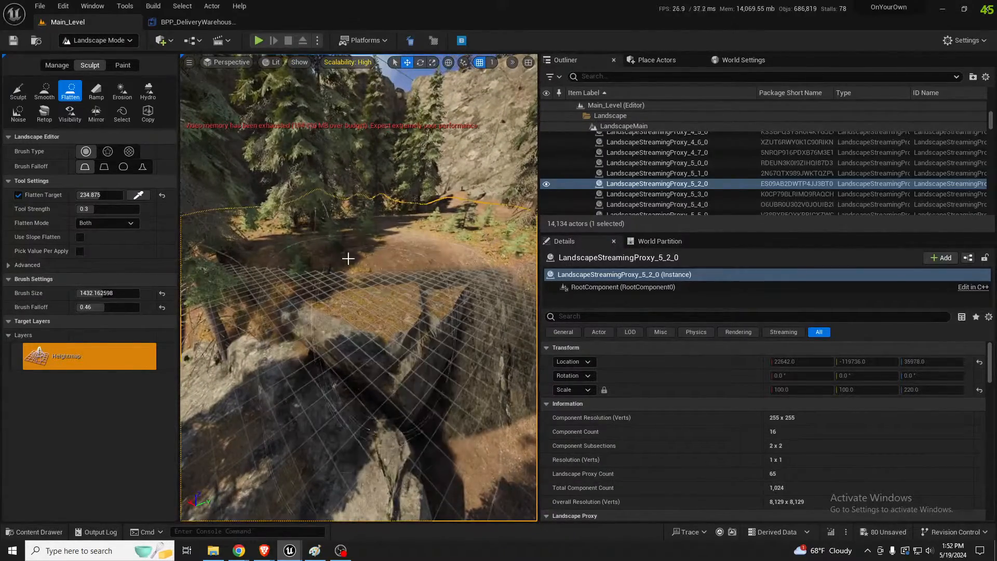
Raise the terrain with the Sculpt brush to fill the gaps behind and between the large rocks
left_click(18, 91)
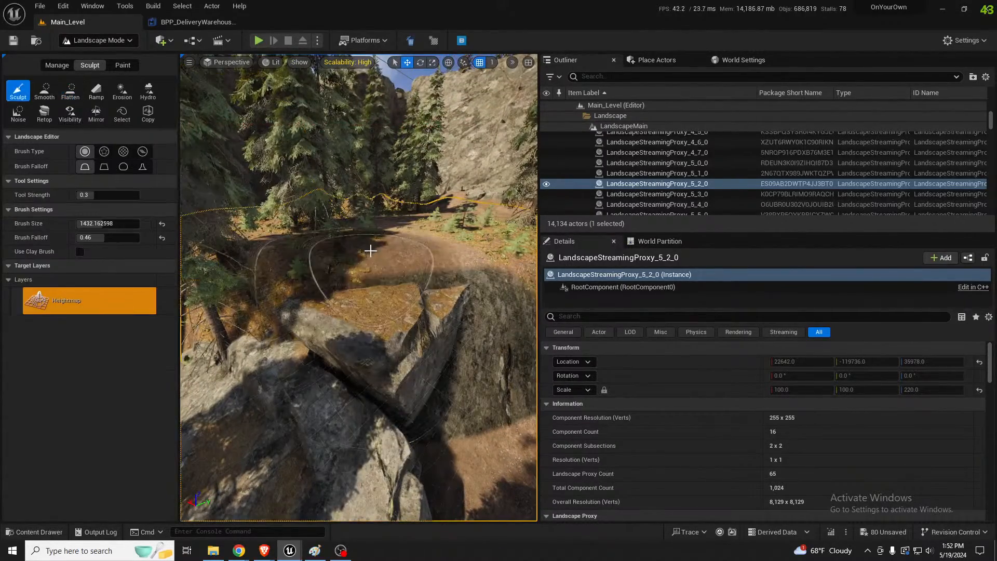
mouse_move(363, 242)
left_mouse_down()
mouse_move(313, 245)
mouse_move(412, 254)
mouse_move(419, 245)
mouse_move(368, 241)
mouse_move(312, 261)
left_mouse_up()
mouse_move(311, 257)
right_mouse_down()
mouse_move(437, 252)
mouse_move(359, 257)
mouse_move(407, 287)
right_mouse_up()
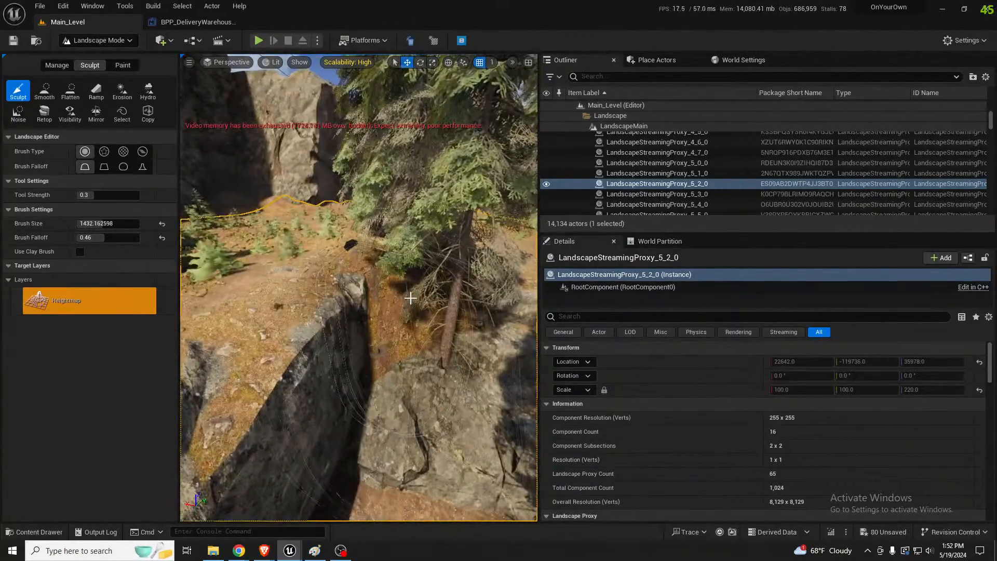
mouse_move(402, 273)
left_mouse_down("shift")
mouse_move(373, 265)
mouse_move(431, 305)
left_mouse_up("shift")
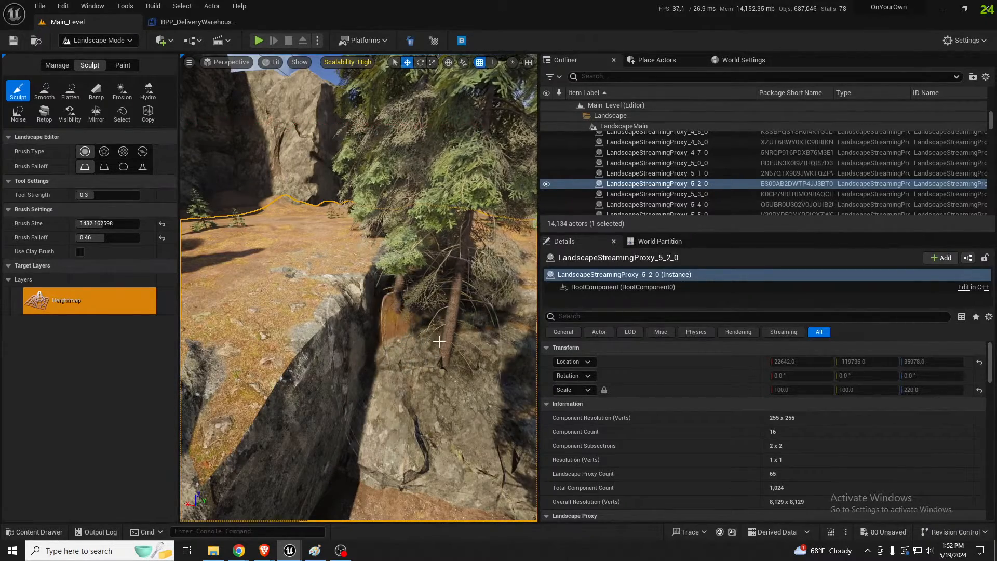
mouse_move(418, 312)
right_mouse_down()
mouse_move(462, 290)
mouse_move(460, 312)
mouse_move(439, 294)
right_mouse_up()
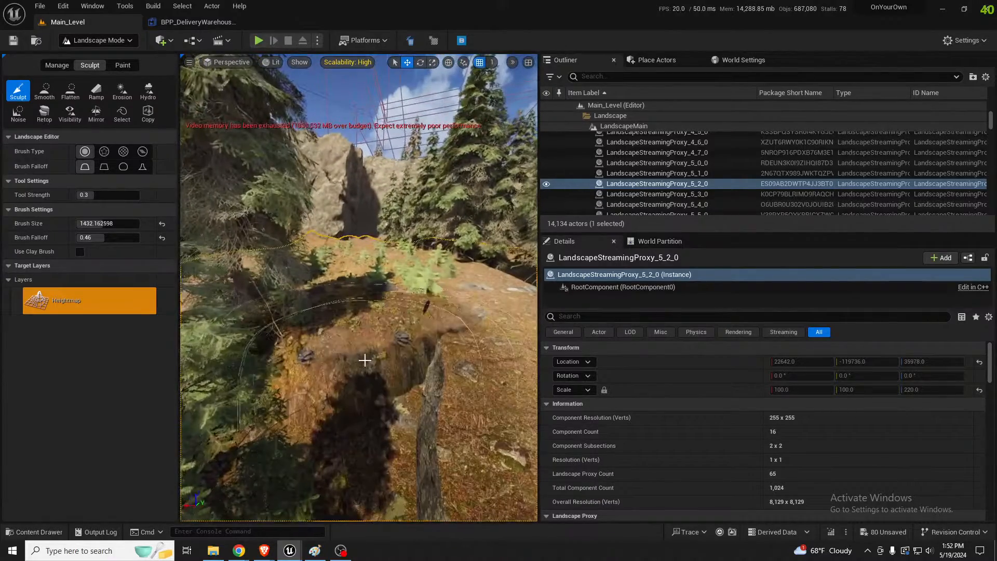
left_click(380, 352)
mouse_move(381, 352)
right_mouse_down()
mouse_move(366, 358)
mouse_move(408, 354)
mouse_move(395, 348)
right_mouse_up()
Smooth the raised ground beside the rocks and among the trees above the road
left_click(52, 104)
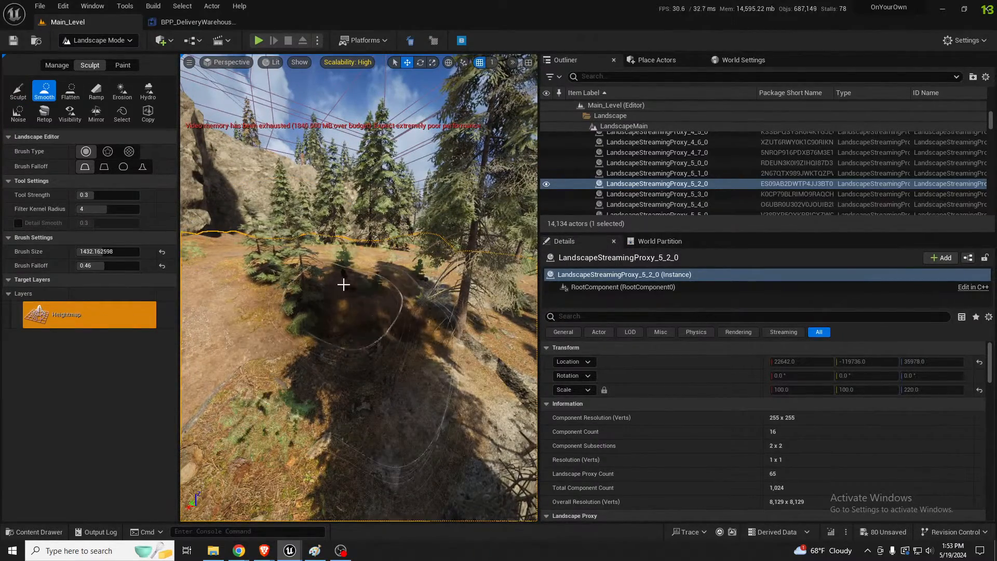
mouse_move(343, 285)
right_mouse_down()
mouse_move(280, 265)
mouse_move(312, 278)
right_mouse_up()
key("s")
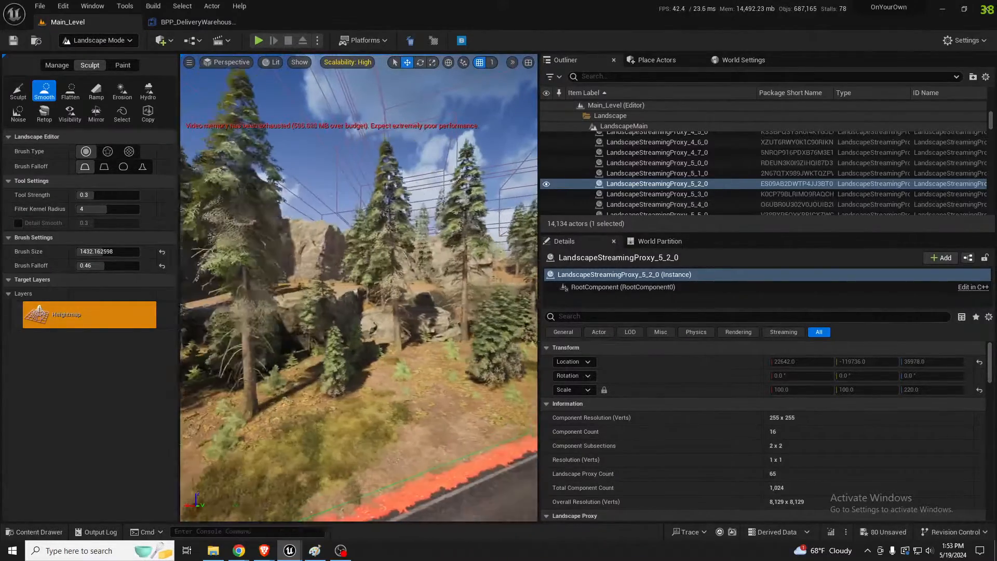
key("q")
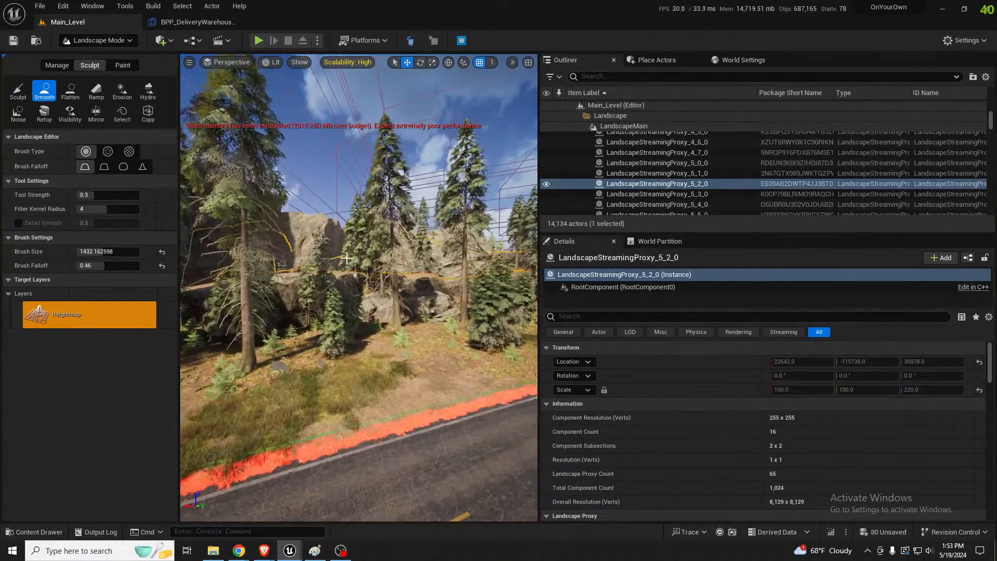
right_click_drag(347, 258, 286, 257)
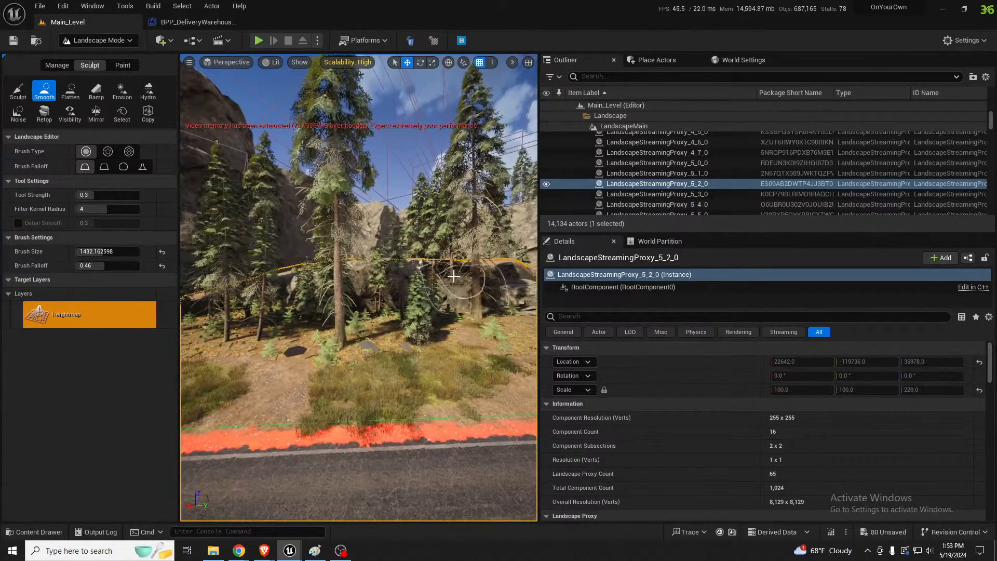
right_click_drag(431, 288, 486, 295)
Leave landscape editing for Selection Mode and save the level
key("w")
key("s")
key("s")
key("s")
key("shift+1")
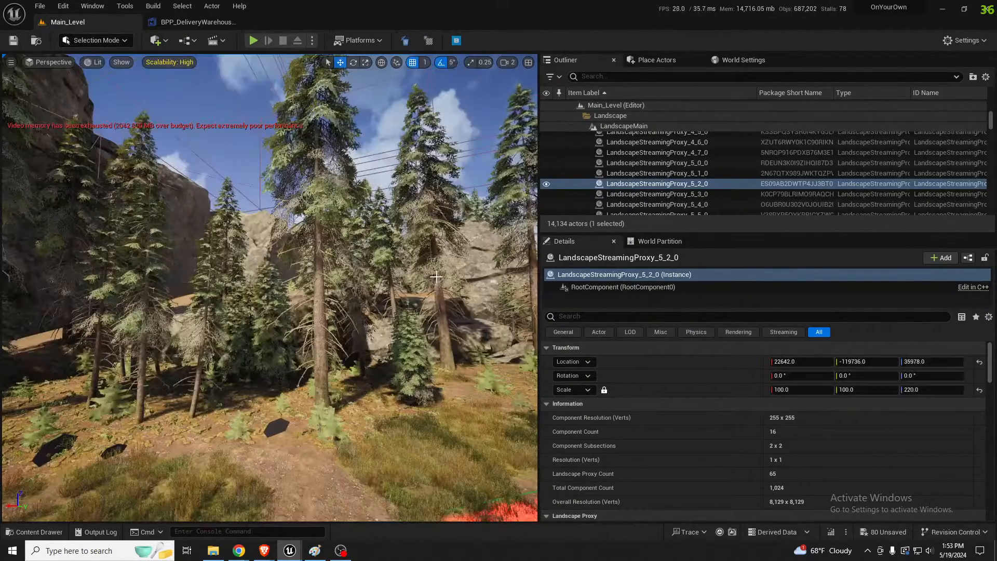
key("ctrl+s")
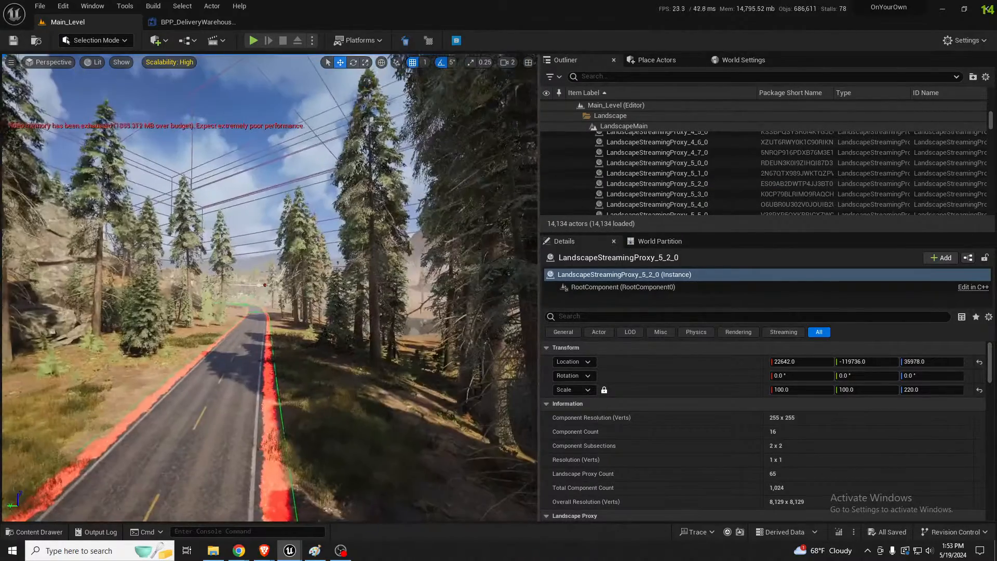
Resimulate the PF_Tree_Foliage_SmallArea procedural foliage volume to regenerate the trees near the road
key("w")
right_click_drag(487, 295, 484, 291)
scroll(485, 293, "up", 2)
left_click(362, 300)
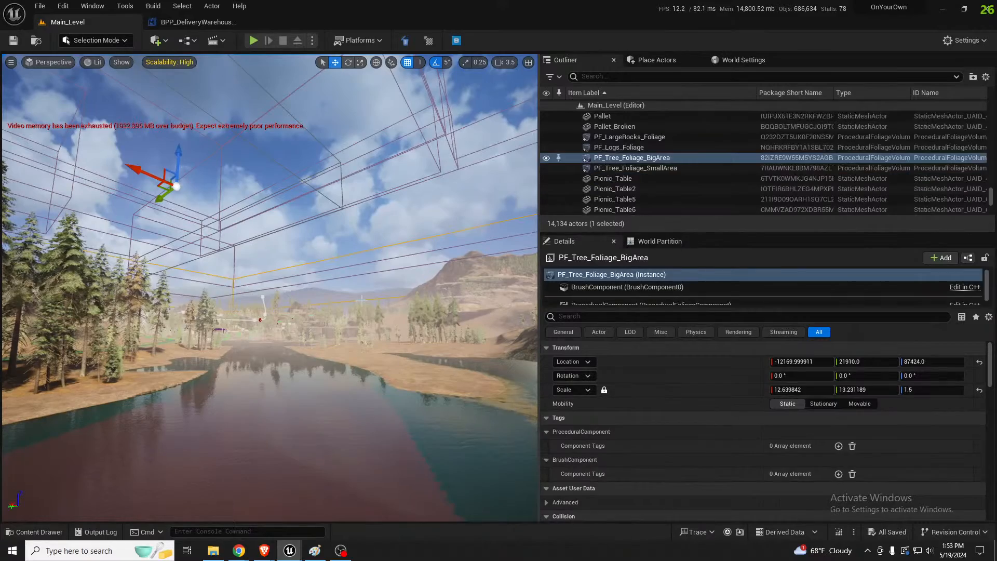
double_click(621, 168)
right_click_drag(270, 288, 252, 290)
right_click_drag(316, 264, 316, 265)
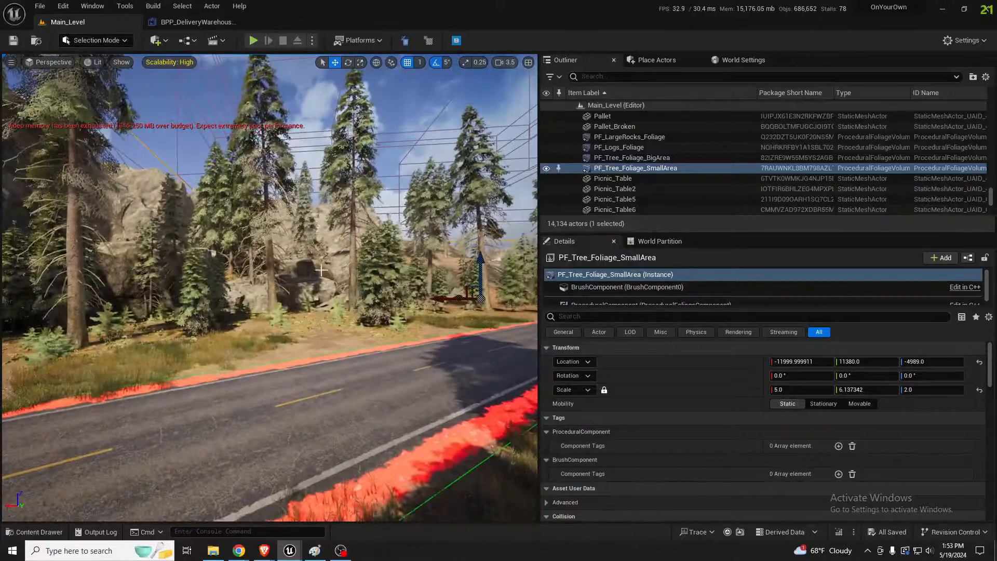
scroll(902, 424, "down", 10)
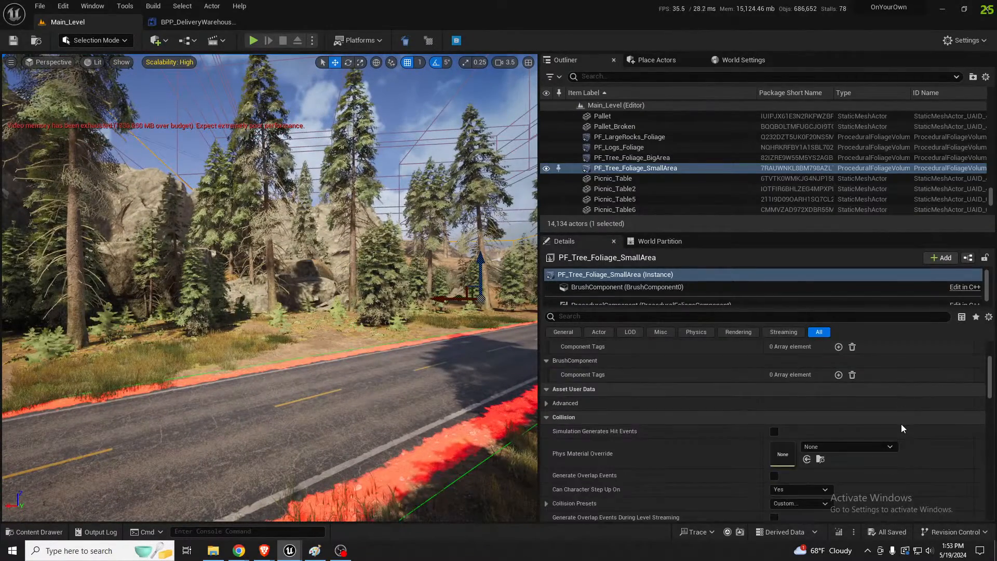
scroll(902, 424, "down", 8)
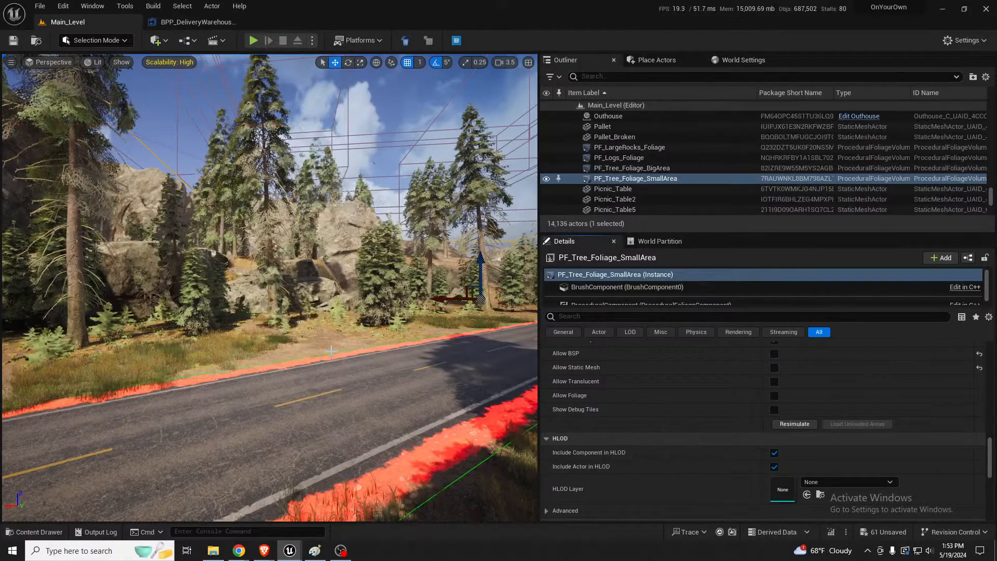
Set up the Flatten tool with a target of 6838.3125 picked from the bare clifftop and a brush size of about 2116
right_click_drag(332, 352, 328, 288)
left_click(232, 364)
right_click_drag(233, 364, 223, 353)
key("shift+2")
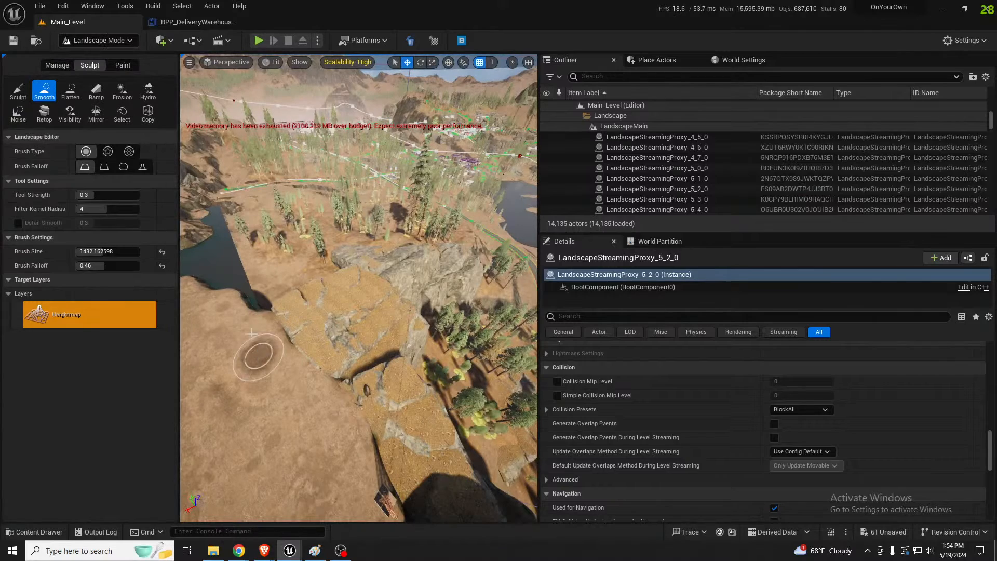
left_click(71, 91)
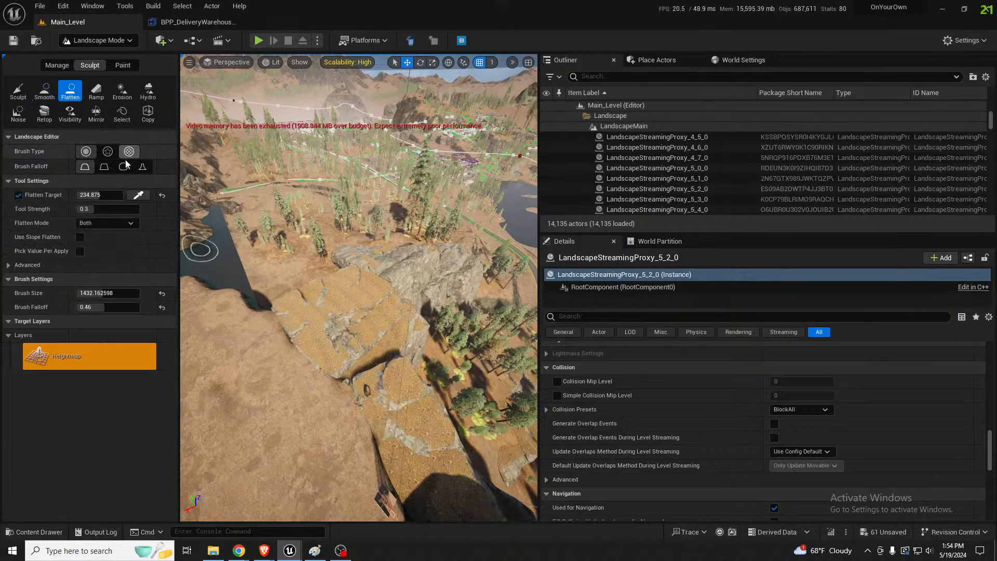
left_click(137, 196)
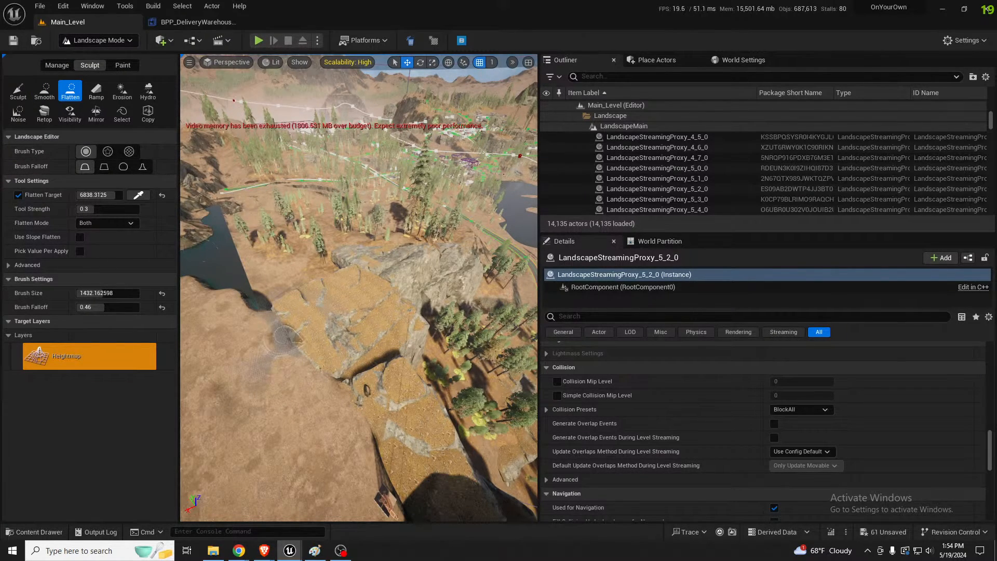
right_click_drag(285, 336, 284, 347)
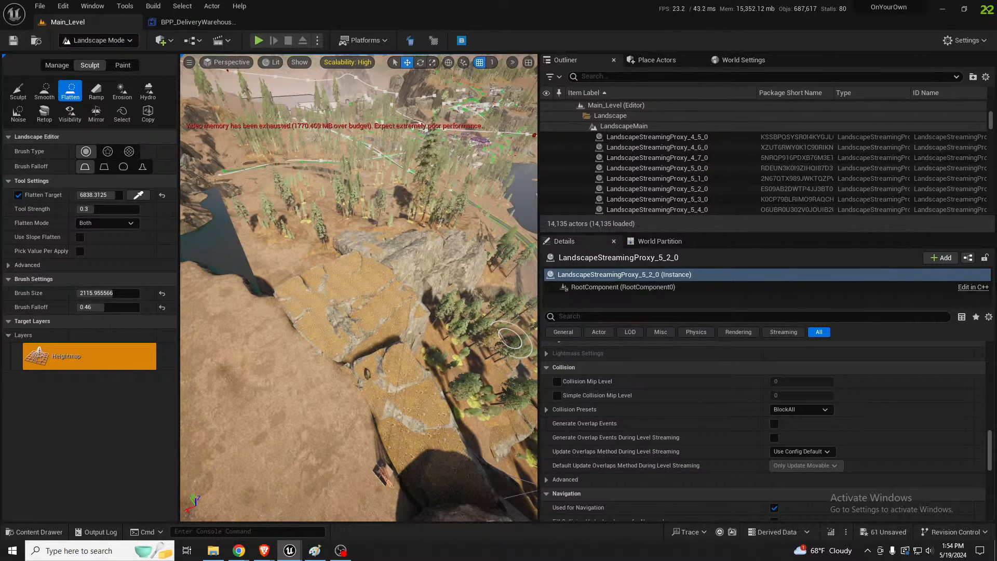
Flatten the clifftop ground over the gaps and rock slabs at the cliff edge to the picked target height
key("w")
mouse_move(356, 300)
right_mouse_down()
mouse_move(325, 306)
mouse_move(296, 291)
mouse_move(297, 299)
right_mouse_up()
mouse_move(349, 329)
left_mouse_down()
mouse_move(356, 299)
mouse_move(451, 282)
mouse_move(482, 299)
mouse_move(401, 349)
mouse_move(417, 376)
mouse_move(462, 395)
left_mouse_up()
key("w")
mouse_move(463, 395)
right_mouse_down()
mouse_move(499, 377)
mouse_move(423, 387)
mouse_move(405, 376)
right_mouse_up()
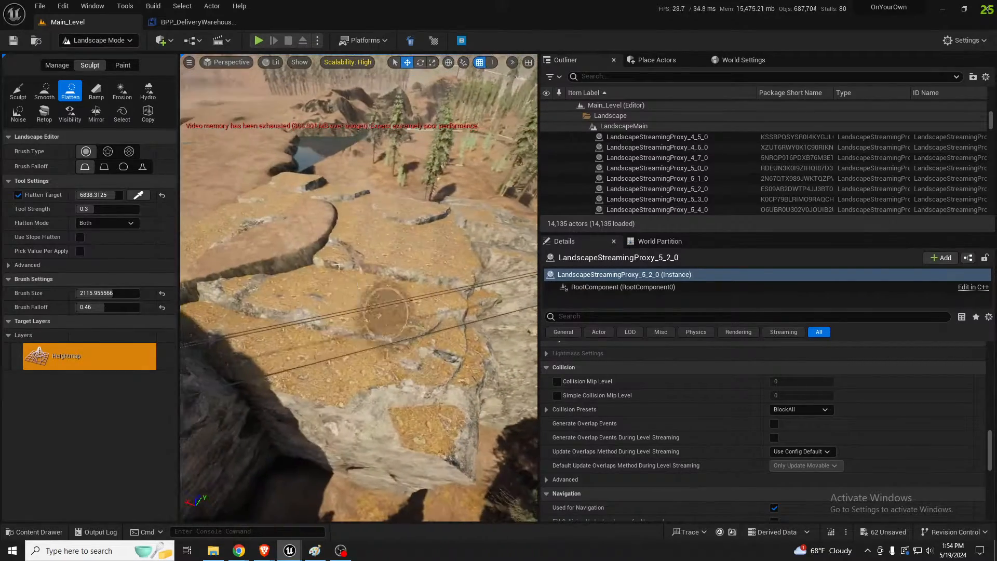
mouse_move(358, 290)
left_mouse_down()
mouse_move(291, 231)
mouse_move(377, 215)
mouse_move(369, 209)
mouse_move(406, 223)
mouse_move(438, 215)
left_mouse_up()
left_click_drag(366, 252, 347, 255)
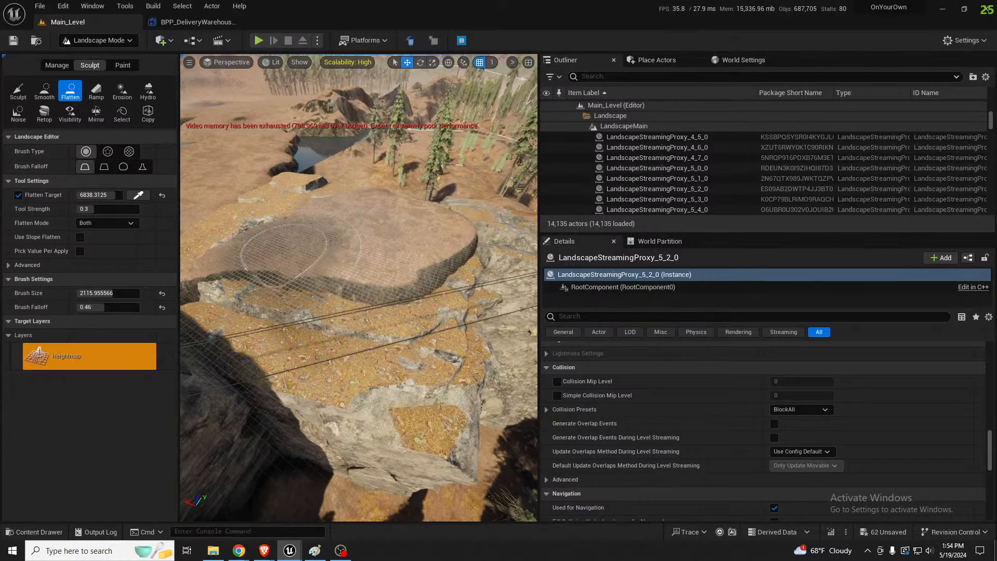
Extend the flattened terrain around the remaining rock gaps and along the cliff edge toward the trees
right_click_drag(289, 255, 338, 294)
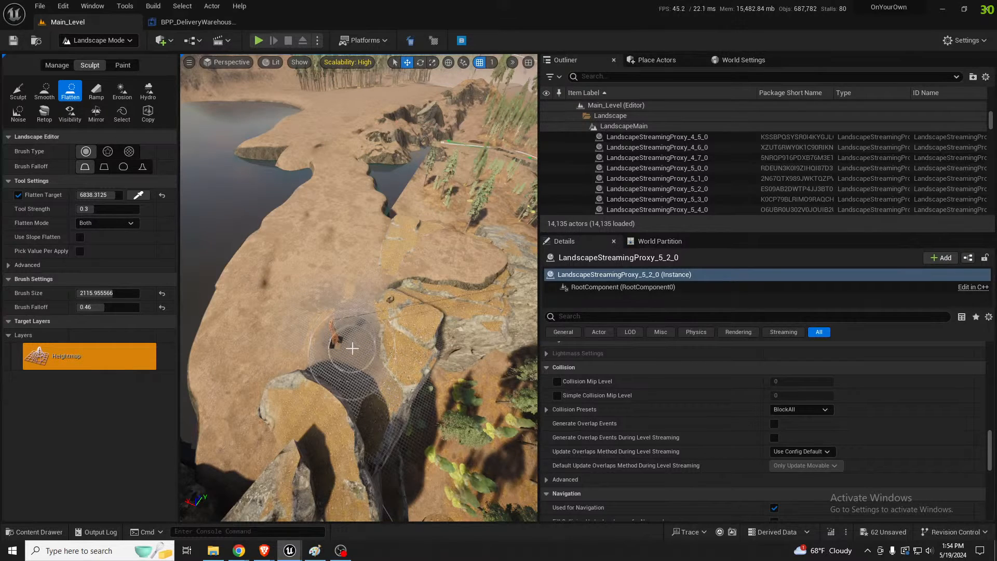
mouse_move(345, 373)
right_mouse_down()
mouse_move(321, 294)
mouse_move(289, 325)
mouse_move(370, 296)
mouse_move(374, 327)
mouse_move(282, 297)
right_mouse_up()
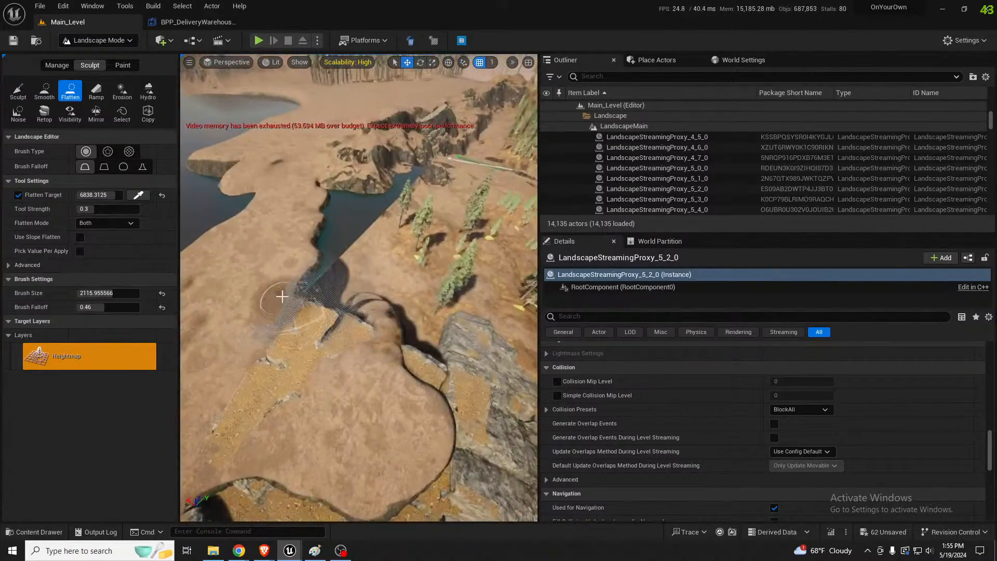
mouse_move(282, 297)
left_mouse_down()
mouse_move(342, 285)
mouse_move(416, 326)
mouse_move(448, 321)
left_mouse_up()
mouse_move(453, 324)
right_mouse_down()
mouse_move(520, 321)
mouse_move(395, 343)
mouse_move(343, 319)
mouse_move(353, 296)
right_mouse_up()
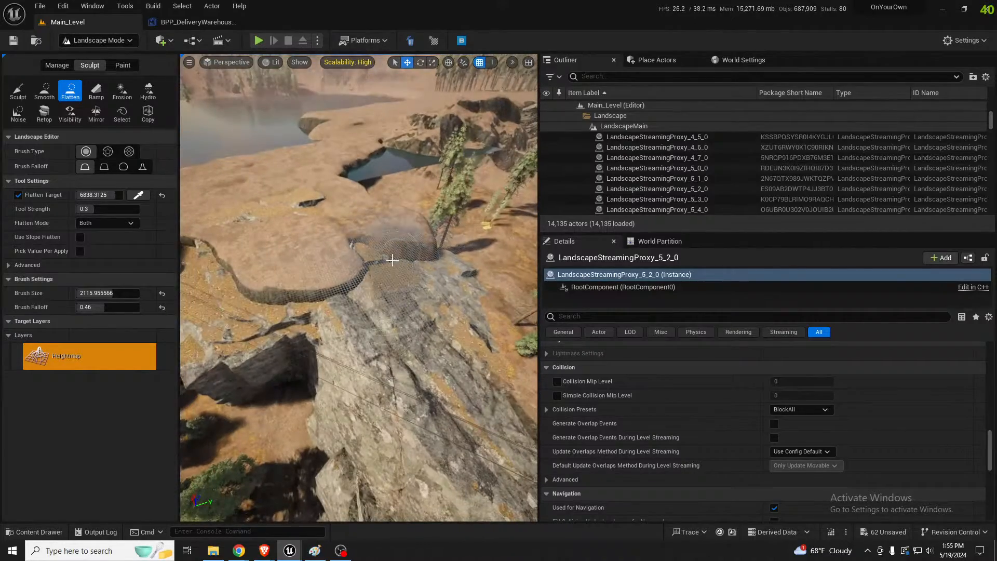
mouse_move(392, 260)
left_mouse_down()
mouse_move(468, 359)
mouse_move(421, 316)
mouse_move(467, 405)
left_mouse_up()
mouse_move(468, 405)
right_mouse_down()
mouse_move(509, 400)
mouse_move(507, 385)
right_mouse_up()
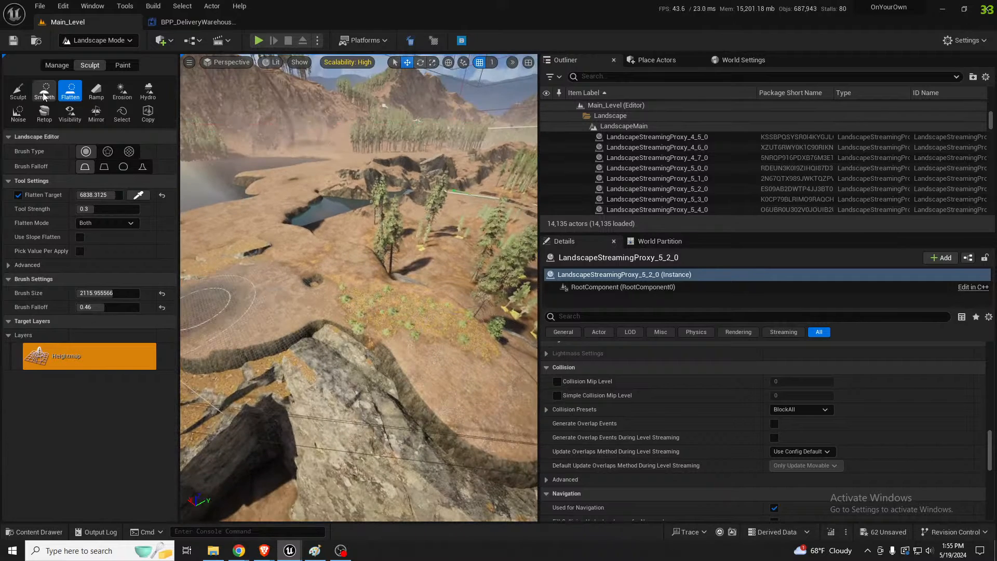
Pick a Flatten Target of 6647.53125 near the cliff edge and flatten the ground behind the large rock and beside the trees
left_click(139, 196)
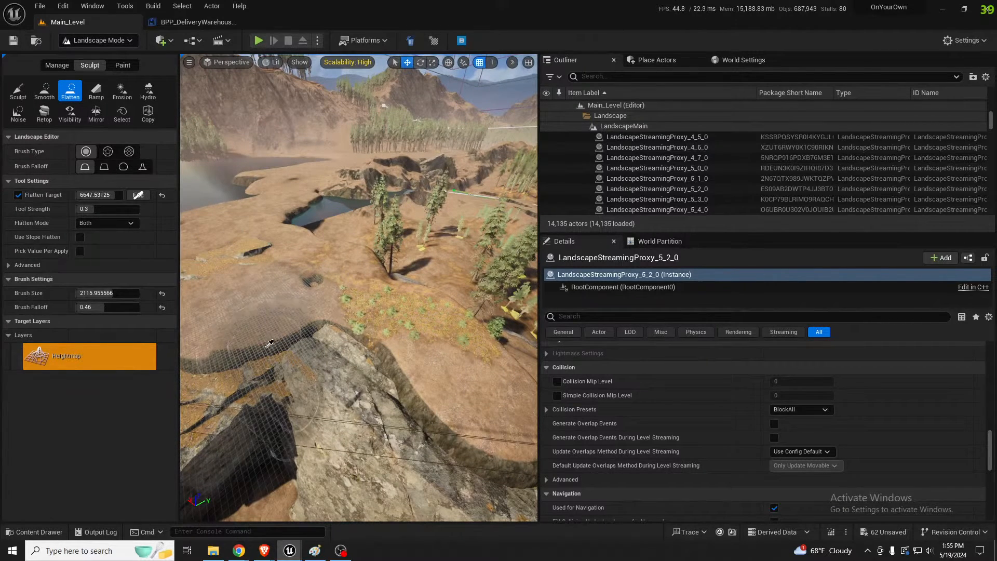
left_click(267, 345)
mouse_move(232, 325)
left_mouse_down()
mouse_move(232, 337)
mouse_move(364, 333)
mouse_move(448, 400)
mouse_move(478, 387)
left_mouse_up()
right_click_drag(478, 388, 499, 395)
right_click_drag(410, 374, 401, 366)
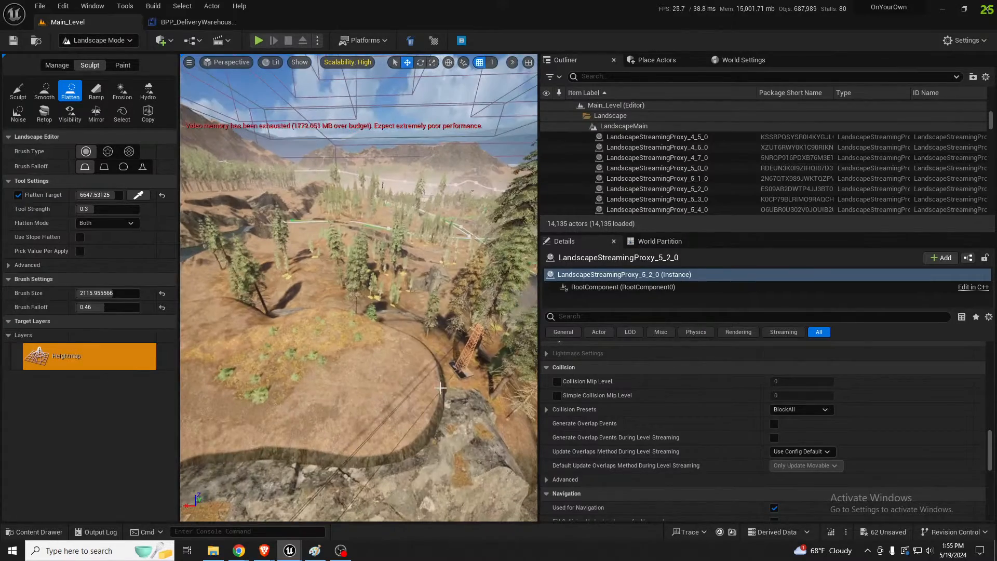
left_click_drag(441, 385, 375, 353)
mouse_move(375, 352)
right_mouse_down()
mouse_move(379, 332)
mouse_move(414, 300)
right_mouse_up()
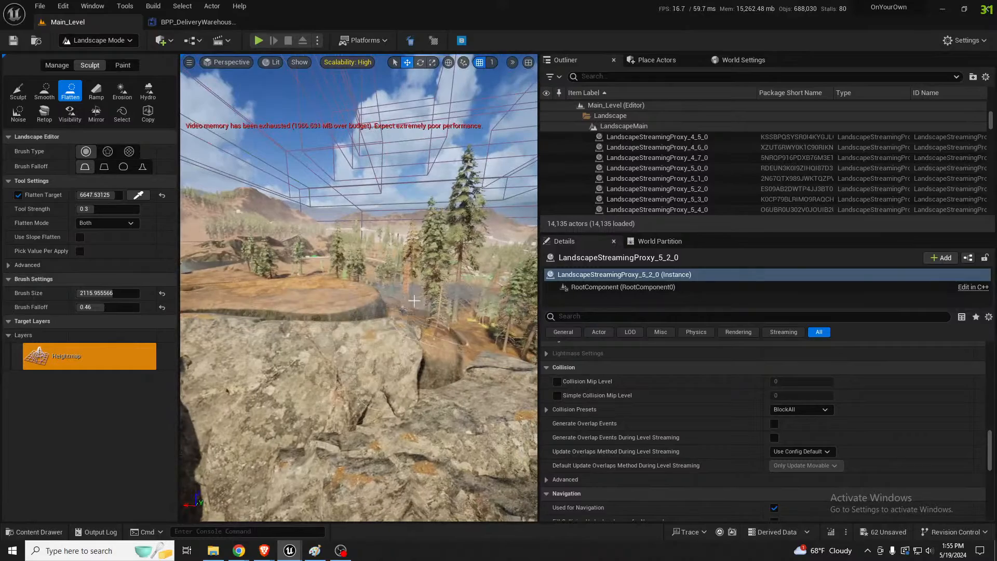
right_click_drag(382, 376, 357, 395)
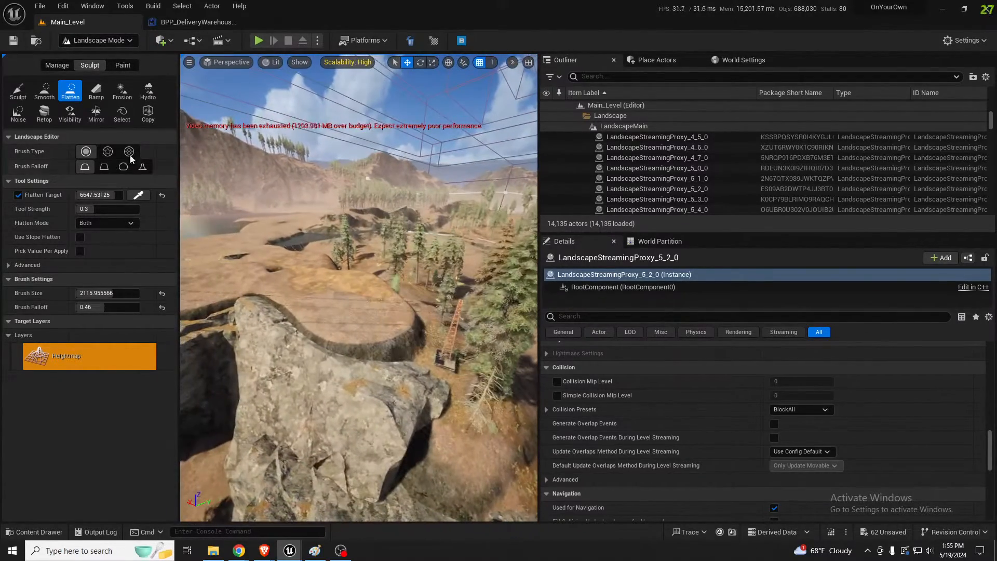
Smooth the stepped edge of the flattened ground behind the large rock with the Smooth tool
left_click(43, 90)
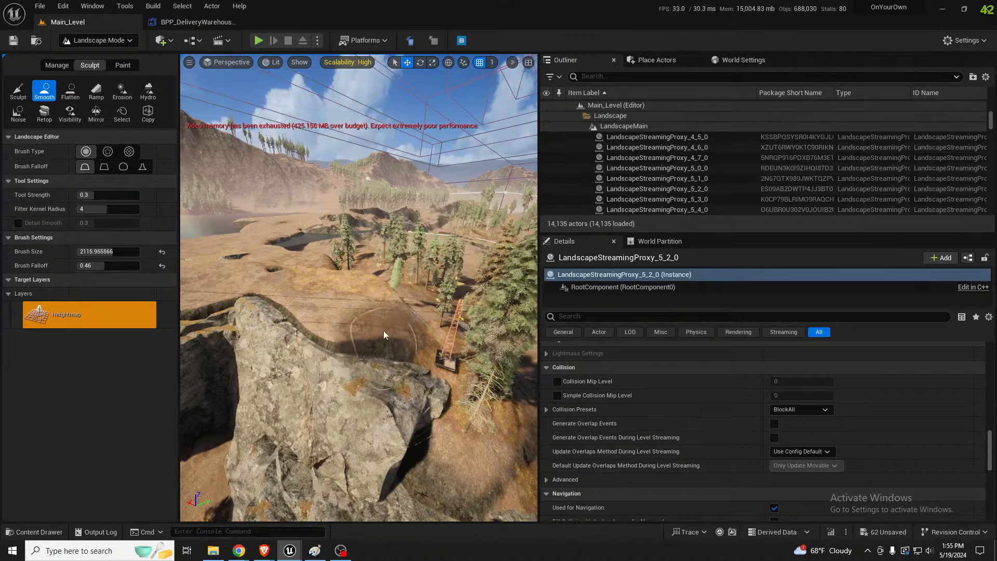
mouse_move(384, 333)
left_mouse_down()
mouse_move(369, 305)
mouse_move(322, 296)
mouse_move(380, 290)
mouse_move(364, 279)
left_mouse_up()
left_click_drag(299, 278, 260, 277)
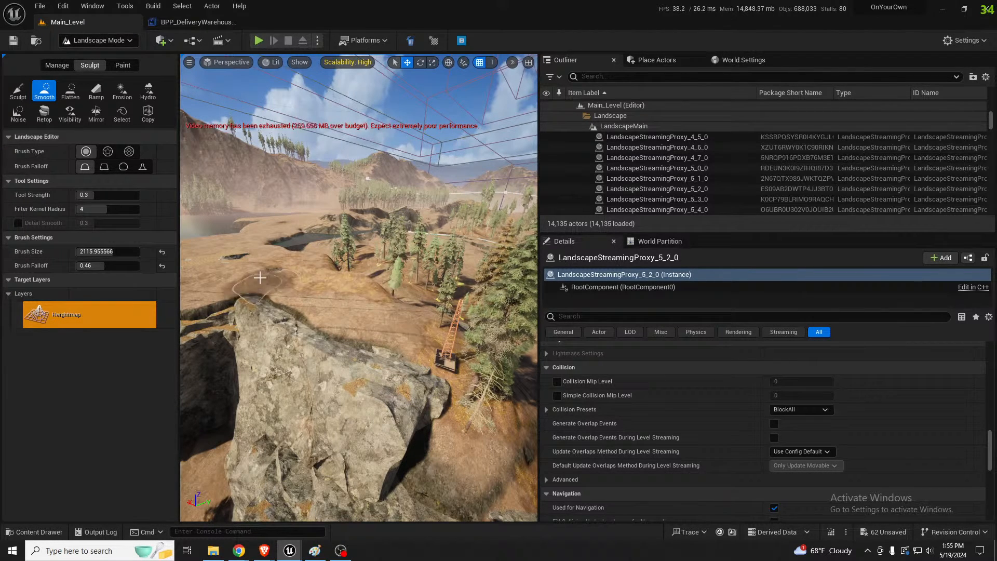
key("w")
right_click_drag(309, 304, 280, 294)
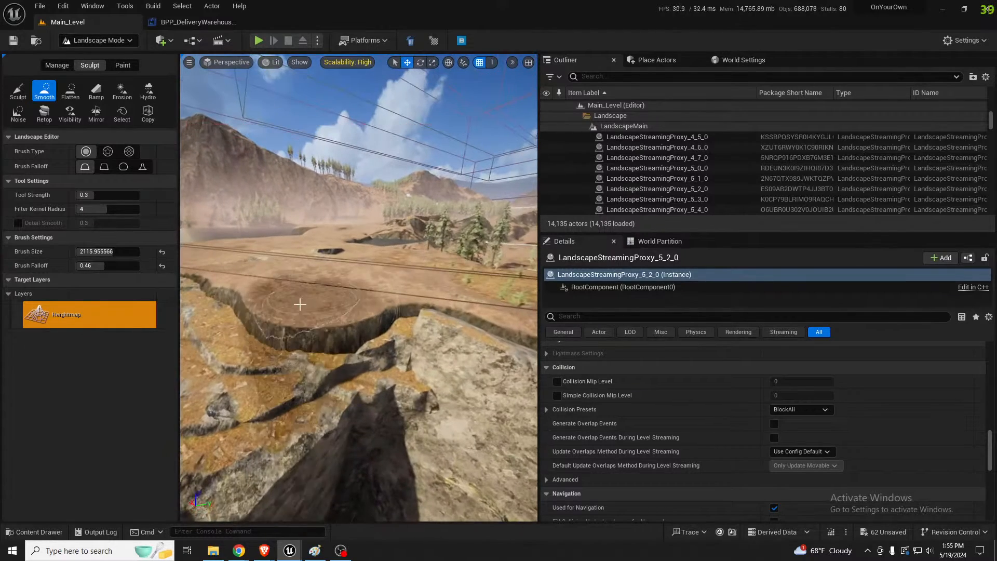
left_click(306, 269)
Return to the Flatten tool, pick a Flatten Target of 6838.3125 from the clifftop, and flatten the ground across the exposed rock ledges
left_click(70, 90)
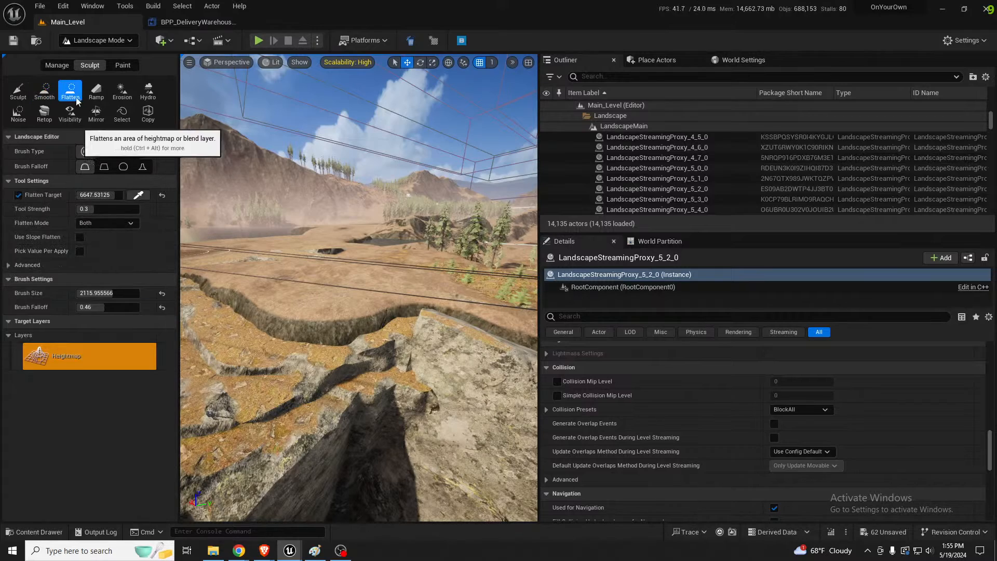
left_click(138, 196)
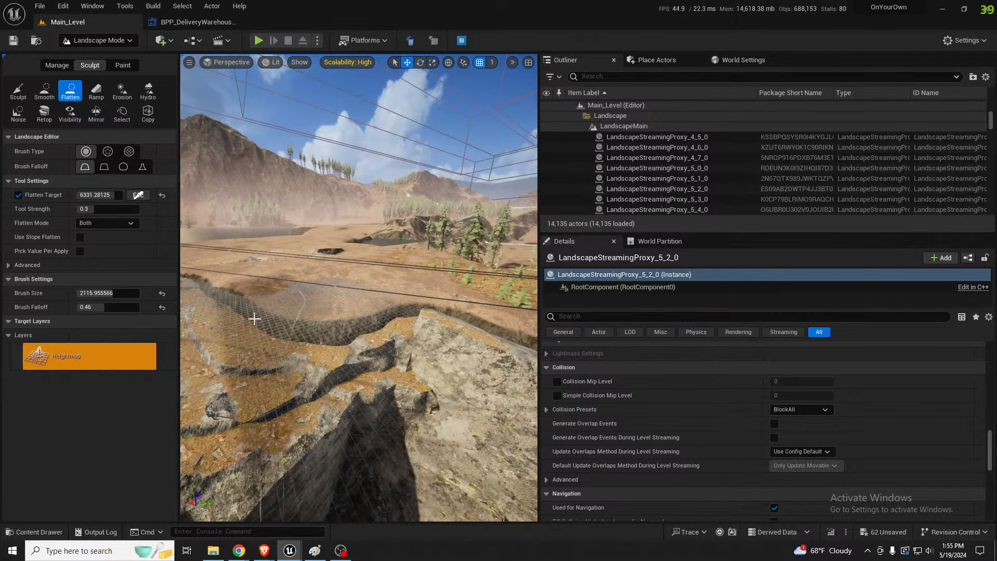
left_click(253, 316)
mouse_move(254, 317)
left_mouse_down()
mouse_move(263, 305)
mouse_move(355, 310)
mouse_move(282, 296)
left_mouse_up()
right_click_drag(282, 297, 286, 299)
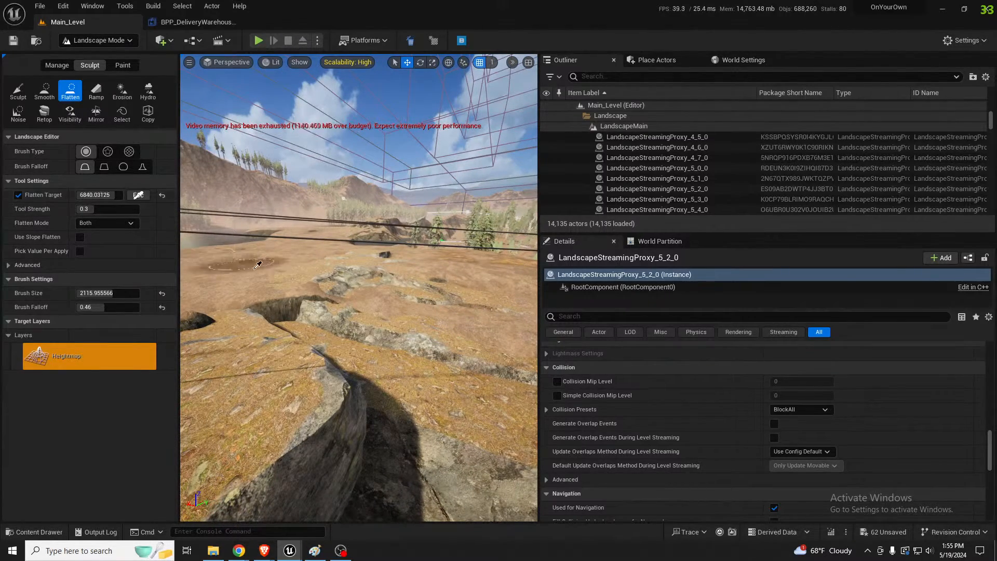
left_click(254, 269)
mouse_move(276, 277)
left_mouse_down()
mouse_move(364, 304)
mouse_move(465, 307)
left_mouse_up()
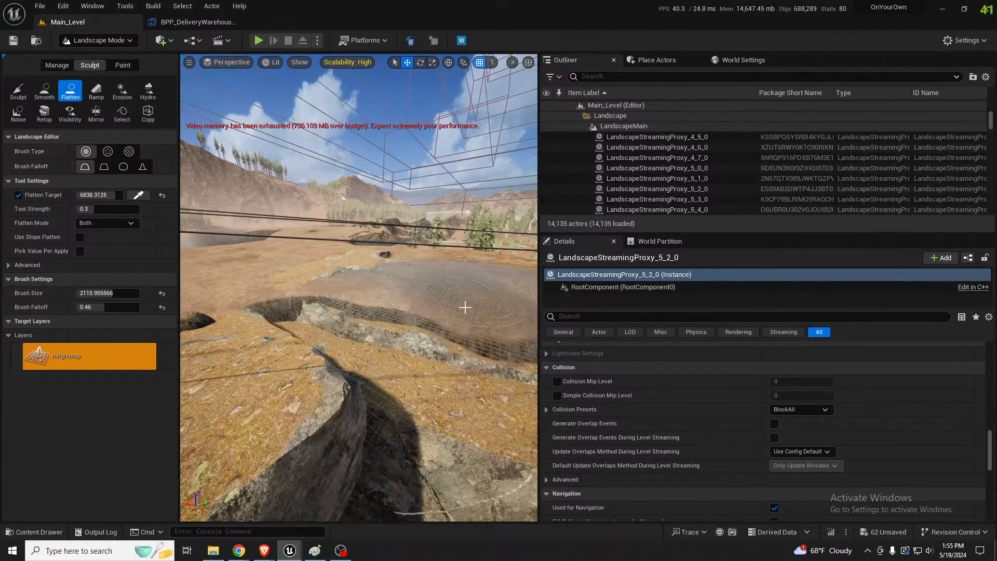
right_click_drag(439, 293, 416, 293)
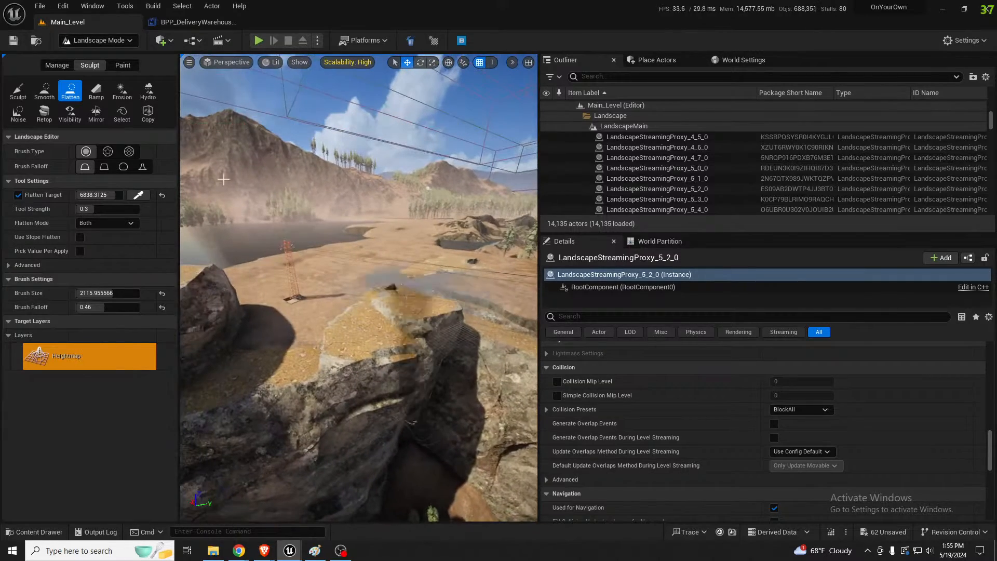
Paint the Mulch layer over the flattened clifftop with a brush size of about 2594, then reduce the brush to about 1265 near the road
left_click(124, 65)
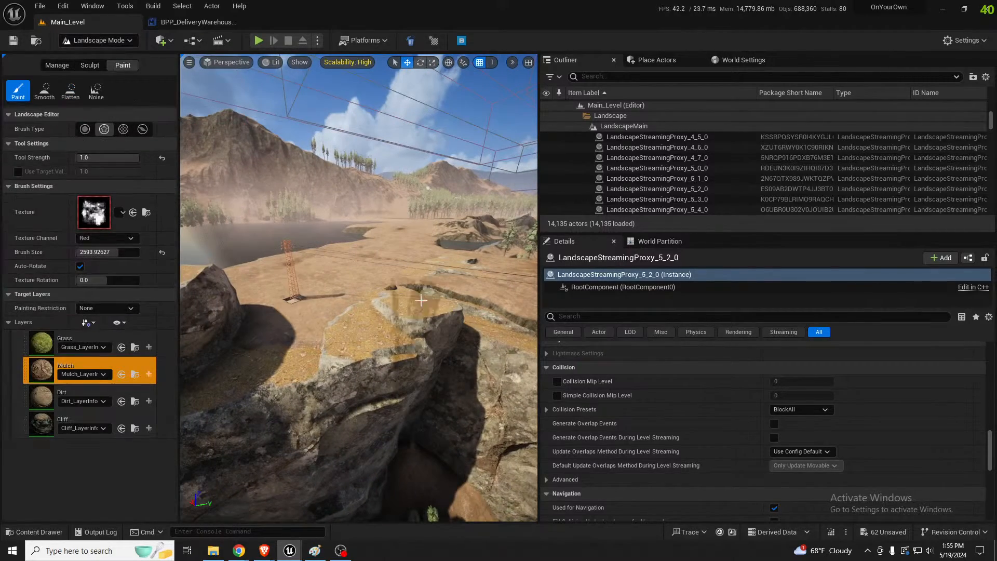
right_click_drag(353, 298, 354, 358)
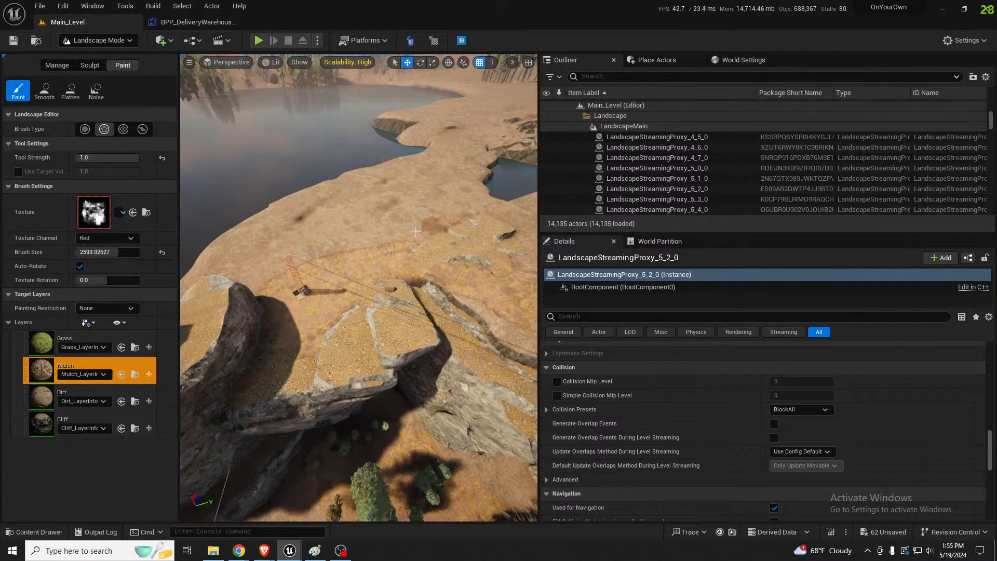
right_click_drag(411, 250, 373, 247)
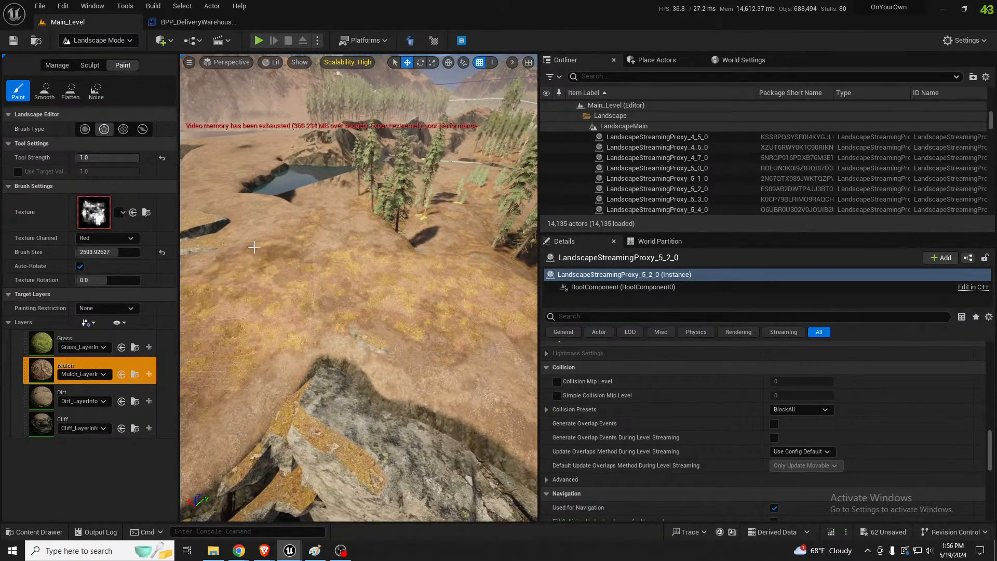
right_click_drag(387, 294, 339, 309)
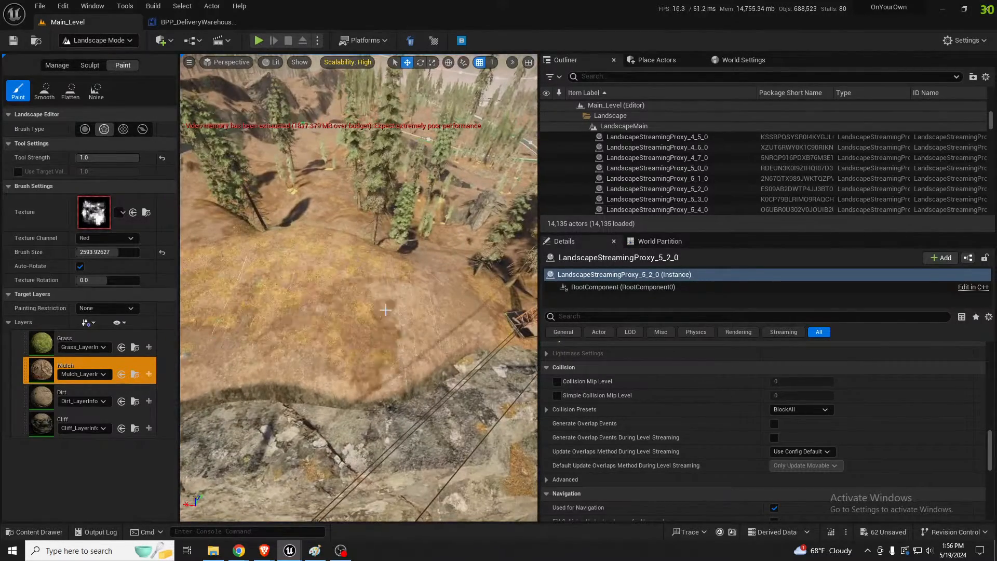
right_click_drag(430, 290, 400, 249)
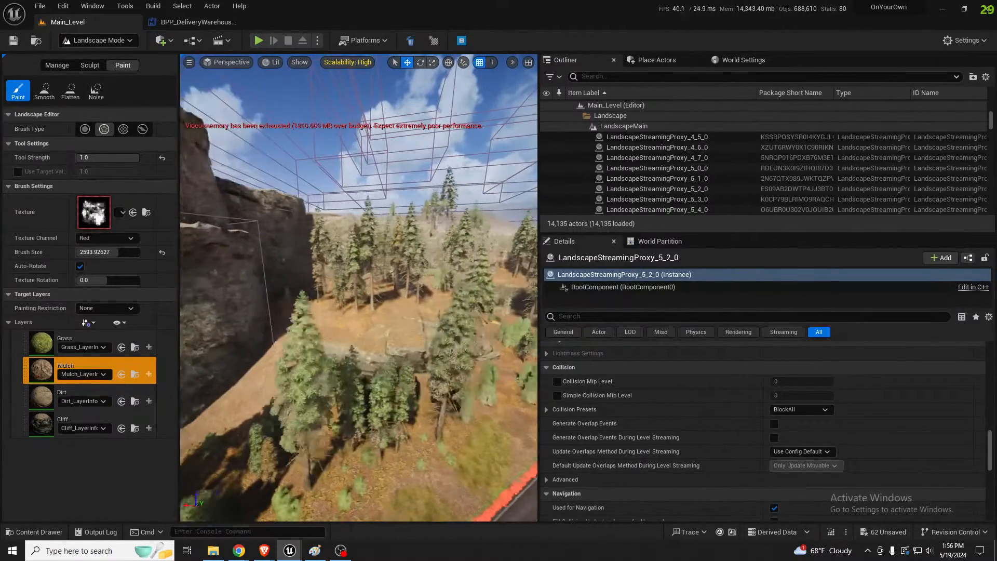
right_click_drag(400, 250, 400, 280)
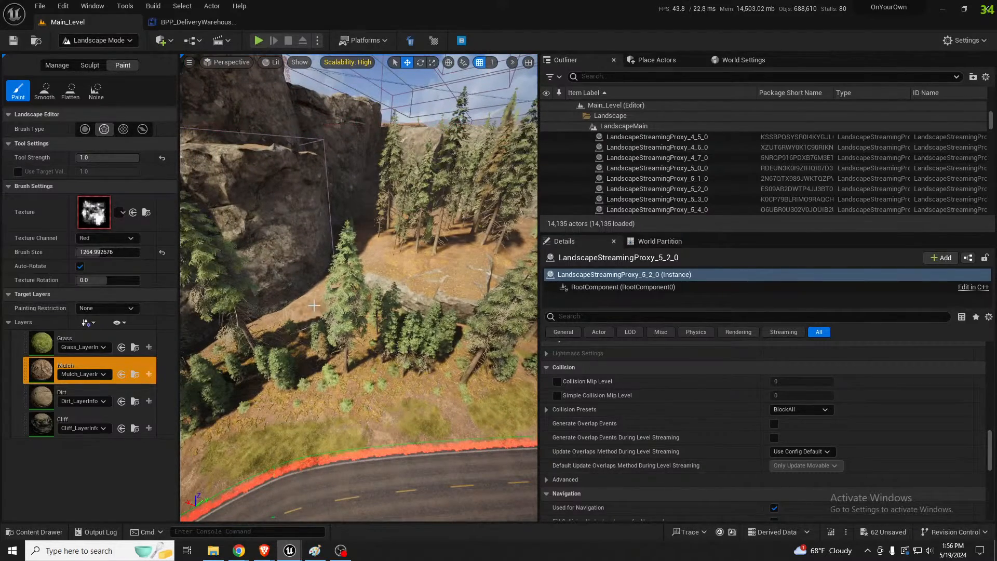
Return to Selection Mode, find PF_Tree_Foliage_SmallArea by searching the actors for "small tre", and resimulate its foliage
key("shift+1")
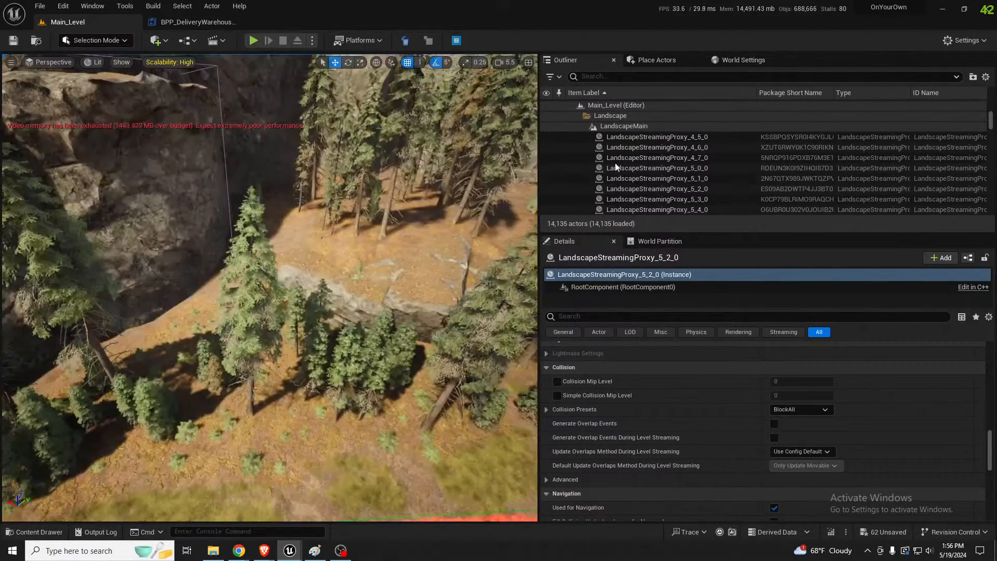
left_click(649, 77)
type("sma")
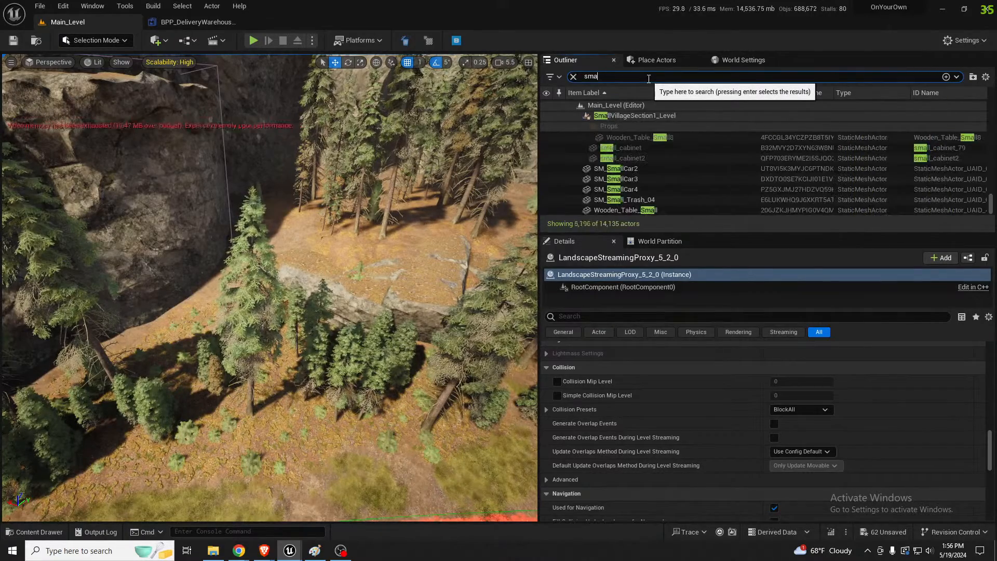
type("ll tre")
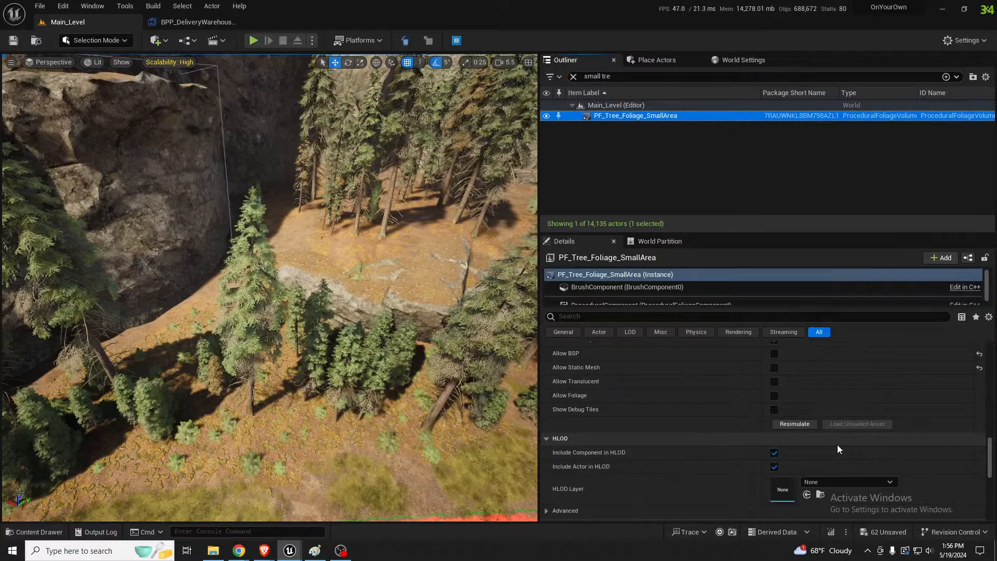
scroll(838, 445, "down", 4)
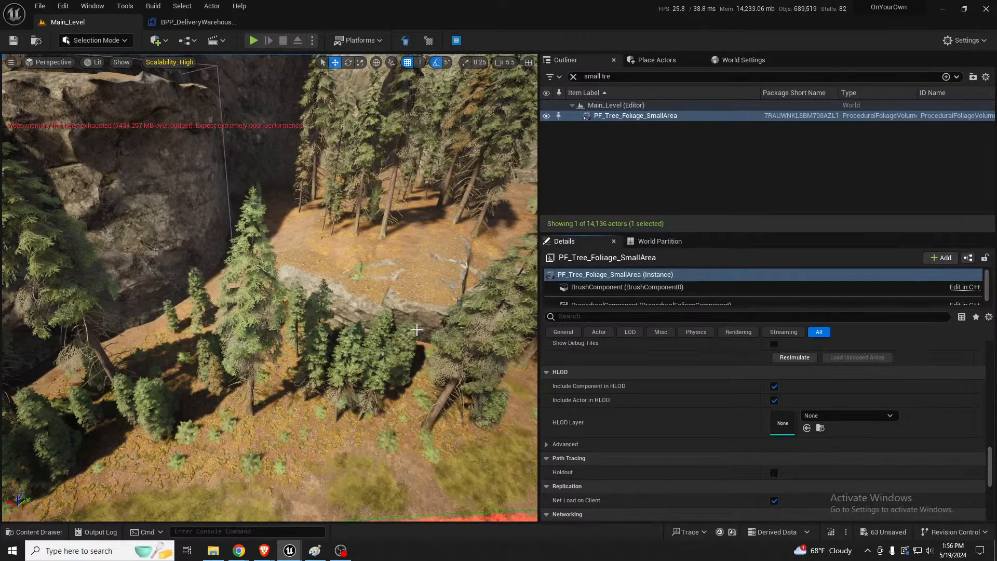
Examine the regenerated trees below the cliffs and the overall road and foliage layout from above
right_click_drag(370, 339, 416, 252)
key("w")
right_click_drag(312, 306, 256, 270)
key("d")
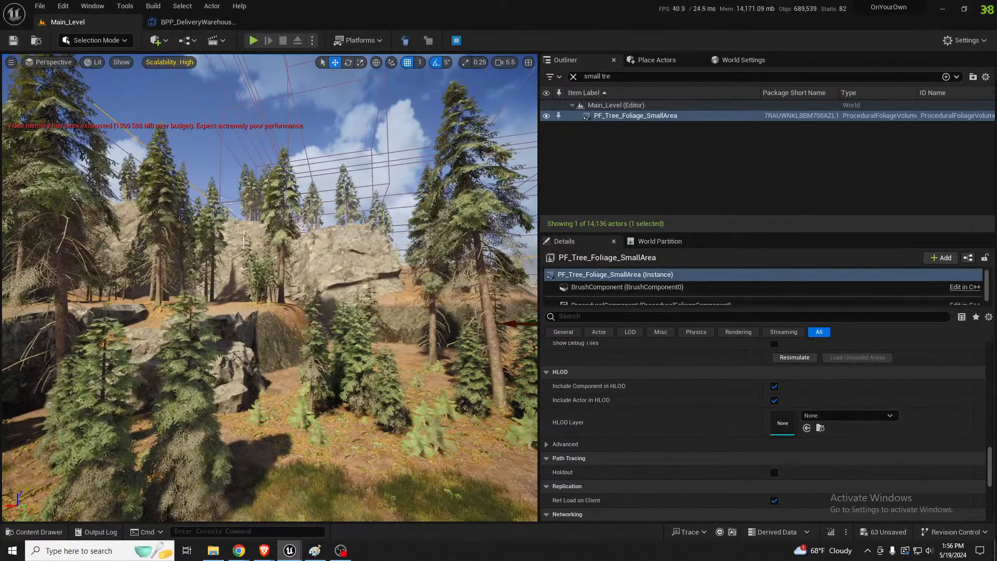
right_click_drag(213, 188, 327, 250)
scroll(332, 208, "up", 5)
key("e")
key("s")
key("w")
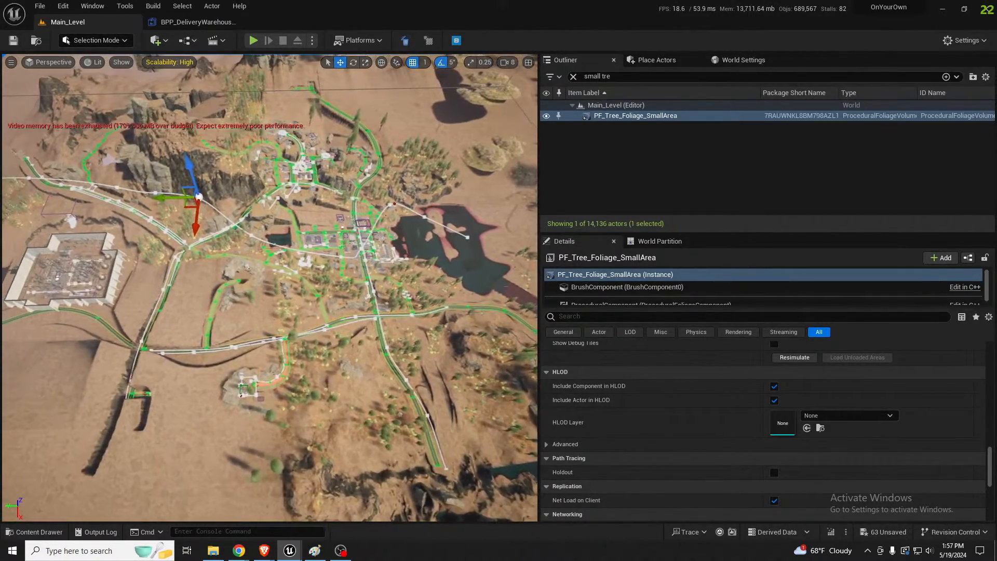
Switch the viewport to game view and inspect the terrain around the town buildings and hillside houses
key("g")
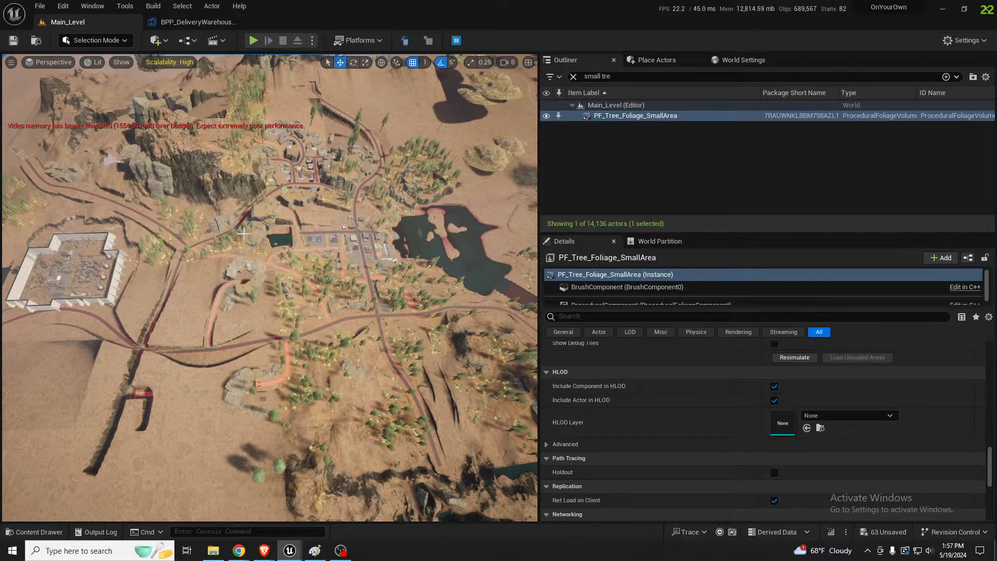
key("w")
mouse_move(309, 284)
right_mouse_down()
mouse_move(353, 296)
mouse_move(359, 322)
mouse_move(375, 260)
mouse_move(363, 205)
mouse_move(308, 285)
right_mouse_up()
scroll(359, 322, "up", 2)
scroll(367, 207, "down", 2)
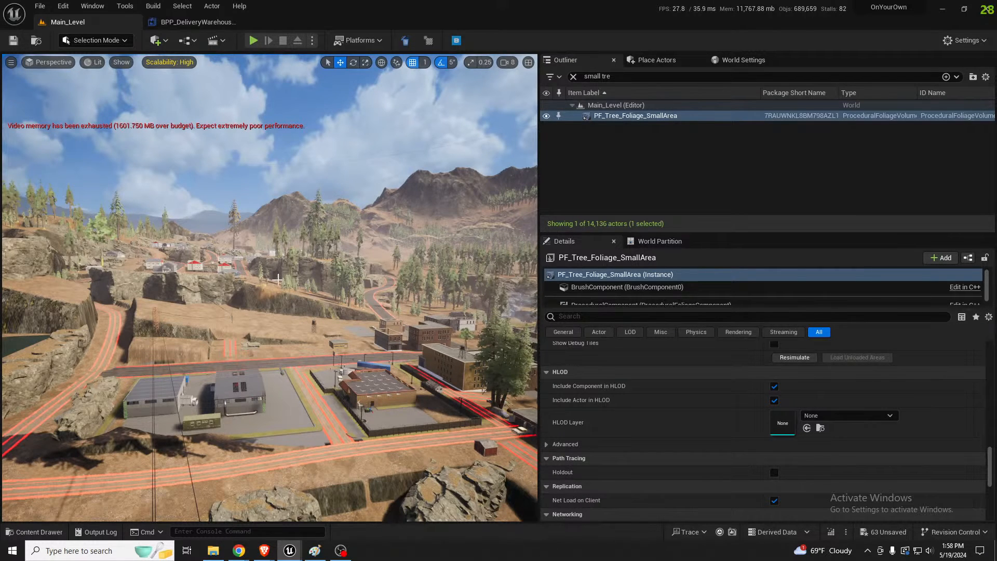
right_click_drag(307, 286, 286, 272)
key("a")
scroll(310, 323, "down", 2)
key("s")
scroll(287, 314, "down", 1)
key("w")
right_click_drag(240, 439, 232, 457)
key("s")
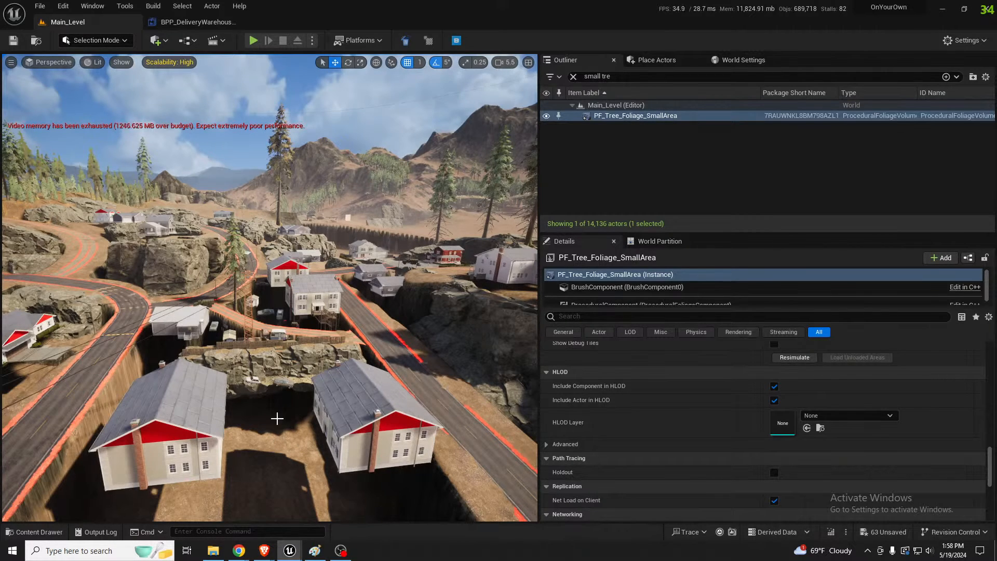
Inspect the landscape around the dam, the river channel and the rocky clifftop with the radio tower
right_click_drag(278, 419, 106, 360)
key("w")
key("w")
key("w")
key("w")
scroll(96, 356, "down", 2)
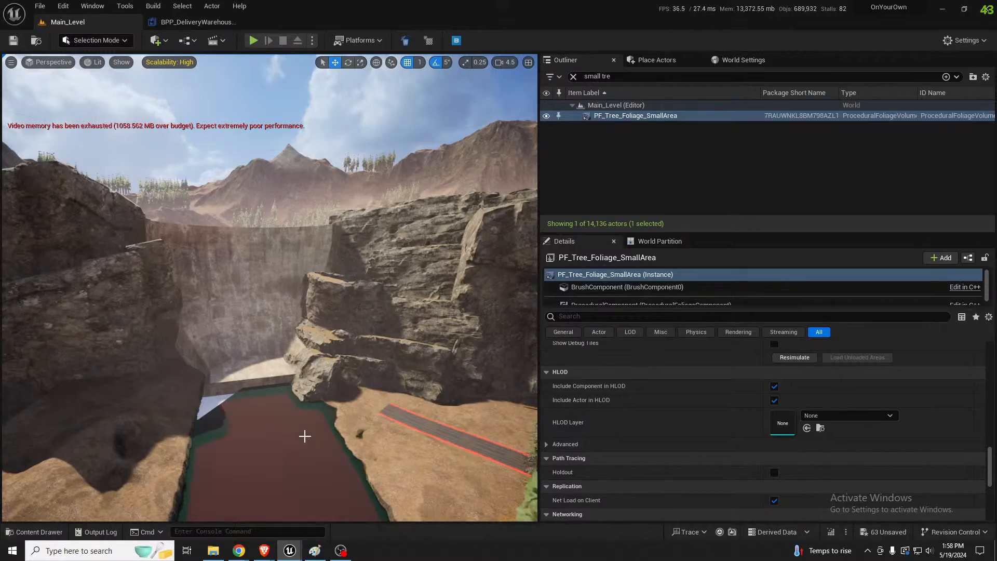
right_click_drag(304, 436, 77, 405)
scroll(305, 437, "down", 4)
scroll(297, 411, "up", 4)
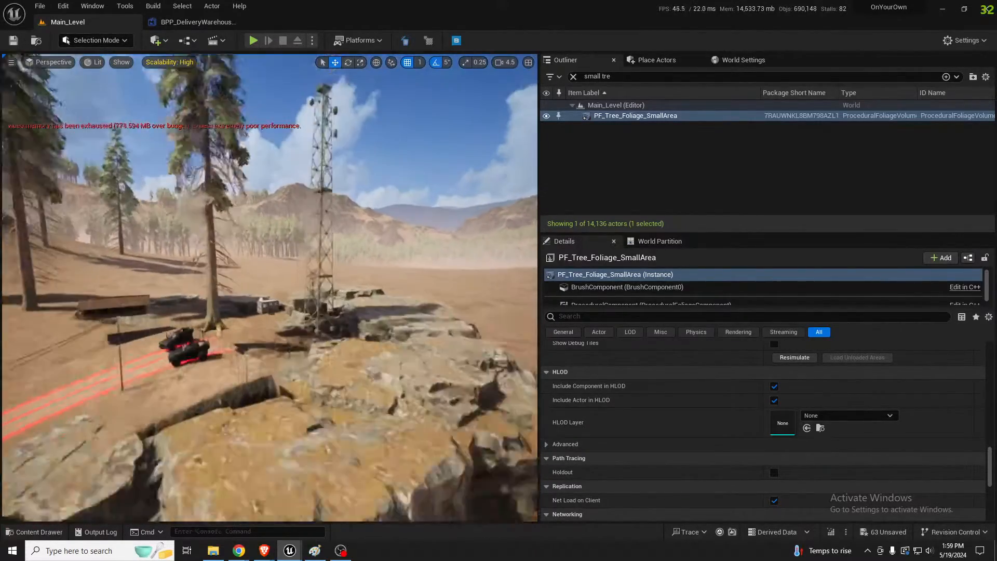
Inspect the clifftop around the radio tower, the forested valley and the walled refinery from the air
key("w")
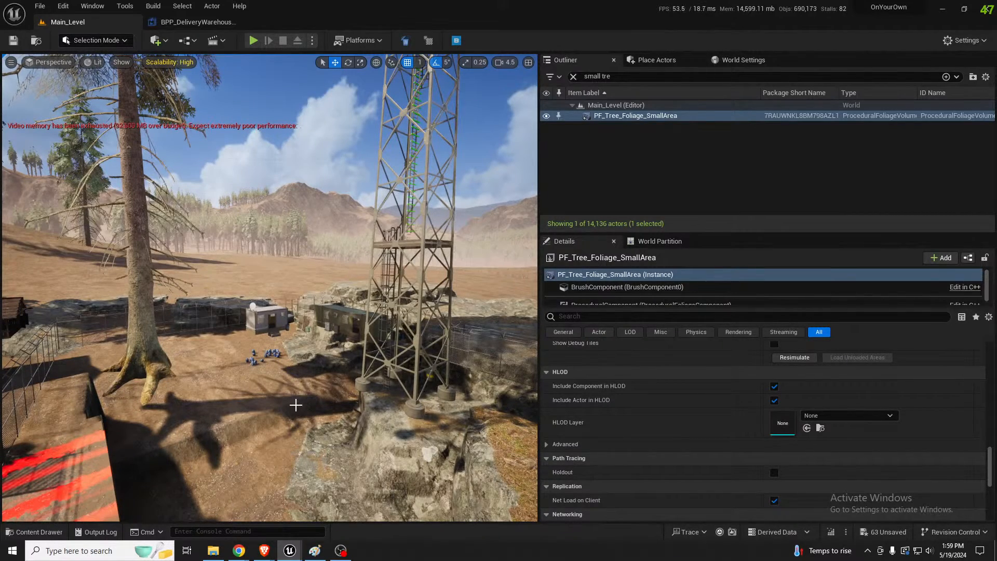
right_click_drag(296, 405, 478, 359)
key("w")
scroll(270, 288, "up", 1)
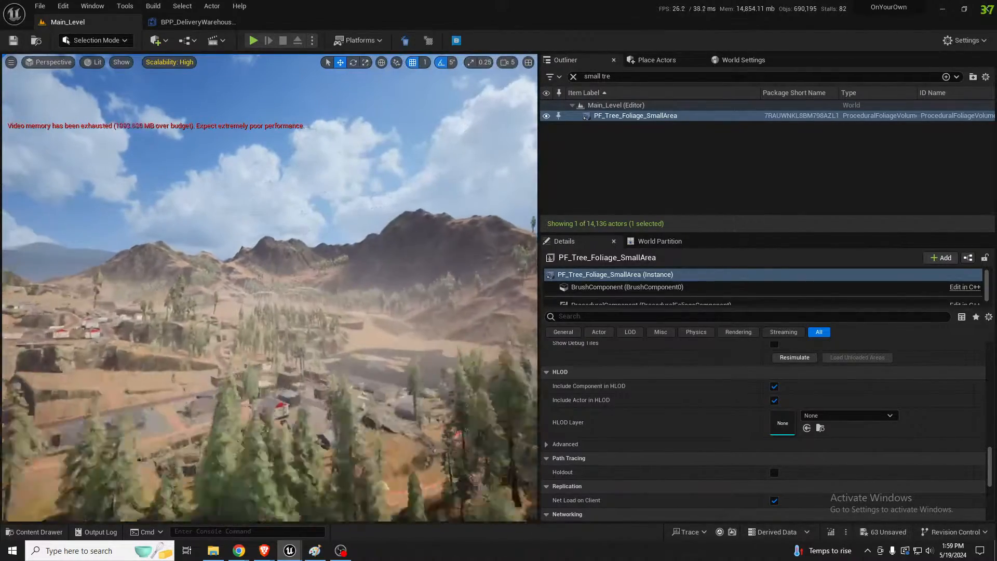
key("w")
right_click_drag(270, 288, 359, 285)
key("w")
key("w")
key("w")
key("w")
scroll(271, 287, "up", 3)
right_click_drag(270, 287, 283, 307)
right_click_drag(359, 382, 375, 383)
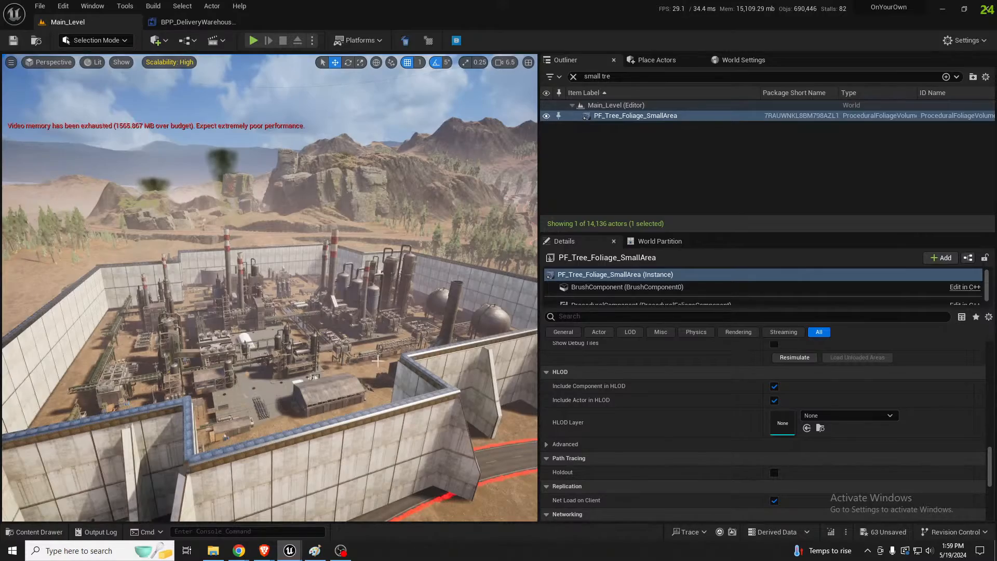
key("w")
right_click_drag(377, 361, 361, 345)
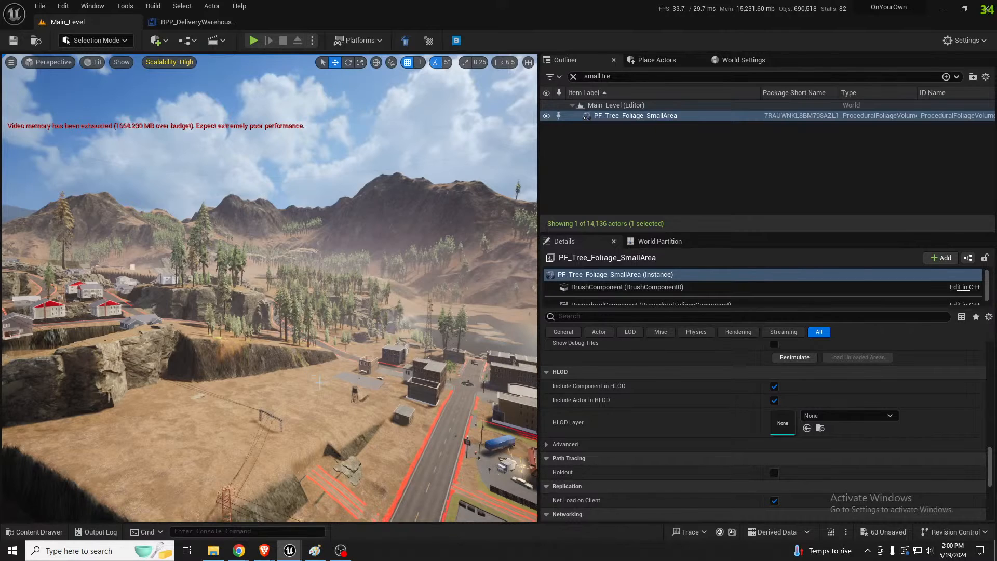
Examine the town and hillside from above and at street level, and select the armoured vehicle on the road
right_click_drag(306, 370, 320, 382)
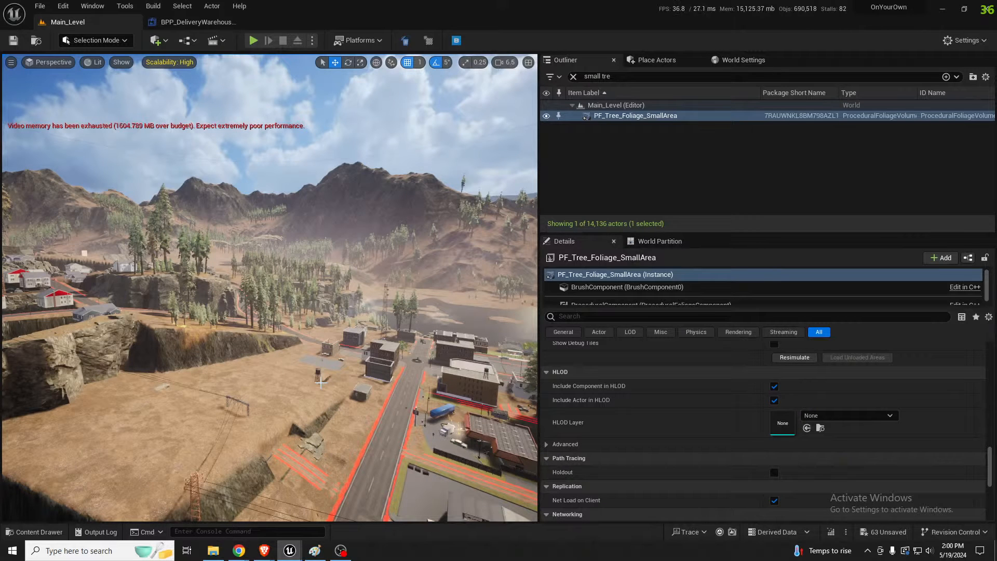
key("w")
right_click_drag(232, 431, 314, 439)
scroll(324, 455, "down", 4)
key("s")
key("w")
scroll(314, 438, "down", 4)
key("s")
left_click(321, 332)
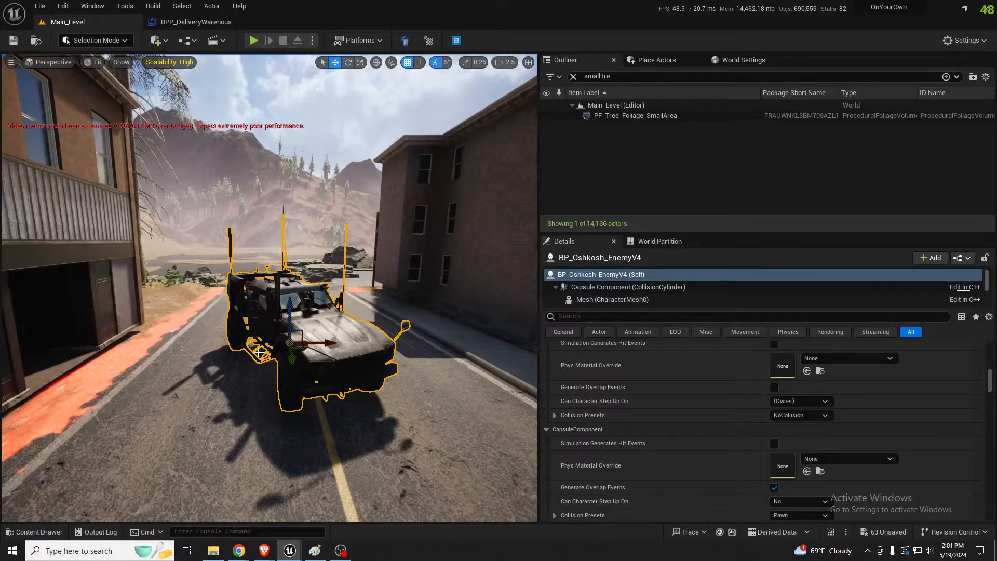
Examine the unfinished road end beside the rock formations and the road junctions on the bare terrain
right_click_drag(259, 354, 455, 372)
key("w")
scroll(447, 333, "up", 4)
key("s")
right_click_drag(309, 376, 310, 376)
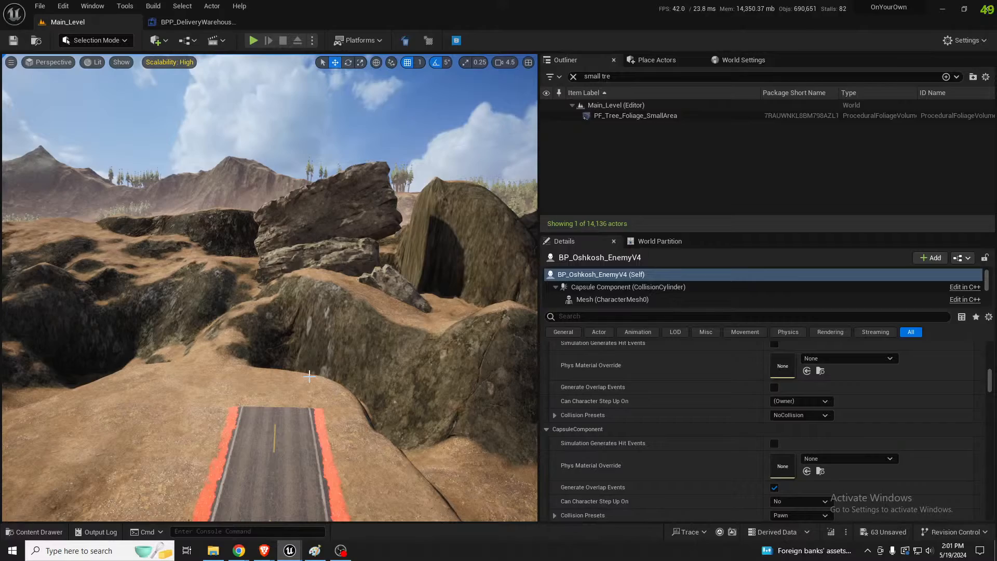
right_click_drag(306, 376, 410, 402)
key("s")
key("w")
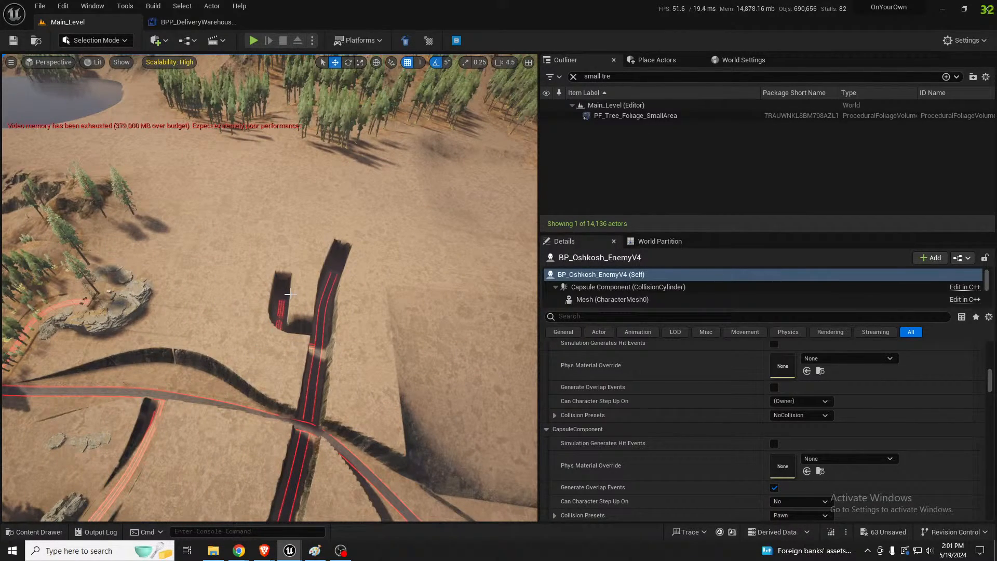
right_click_drag(325, 307, 410, 255)
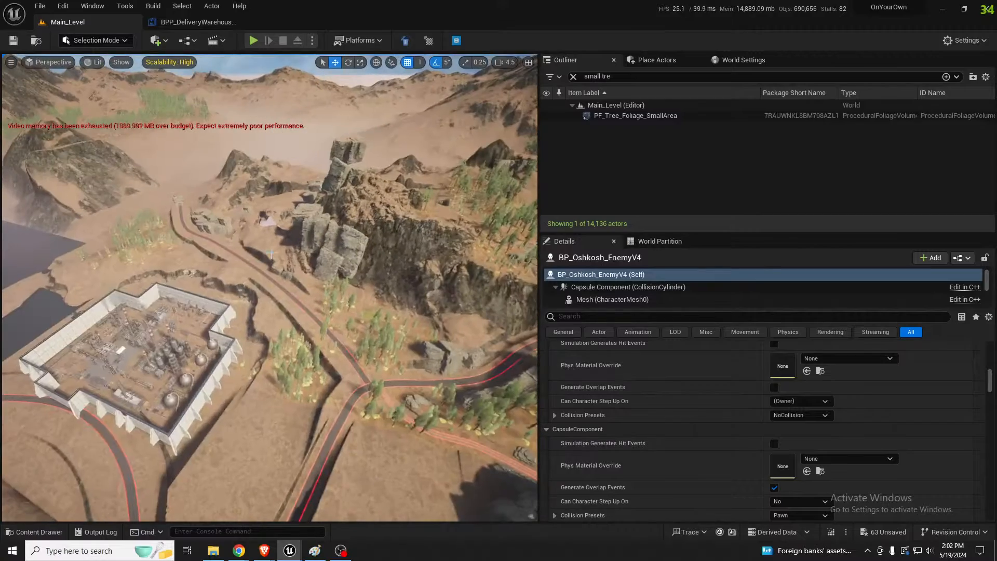
Inspect the road past the refinery and the tunnel entrance with its gap in the road surface
right_click_drag(176, 219, 153, 145)
key("w")
scroll(144, 133, "up", 1)
key("s")
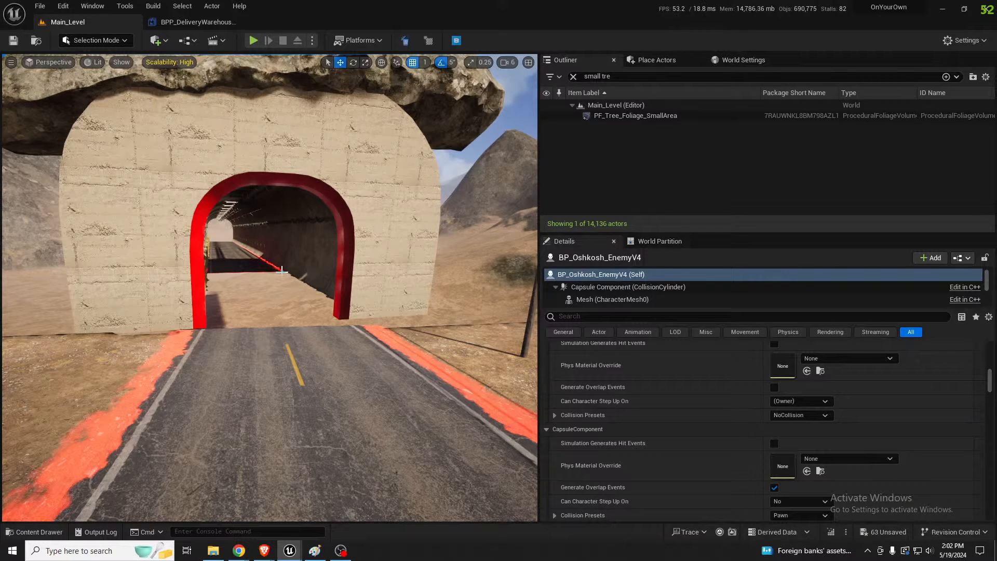
mouse_move(278, 278)
right_mouse_down()
mouse_move(363, 299)
mouse_move(483, 299)
mouse_move(530, 260)
mouse_move(502, 272)
mouse_move(512, 278)
mouse_move(276, 284)
right_mouse_up()
key("w")
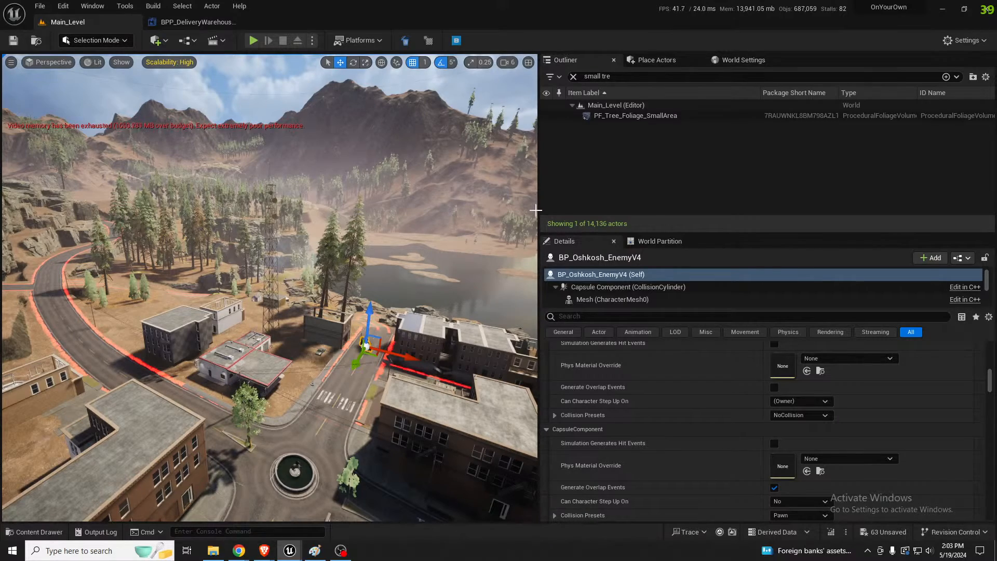
Widen the viewport and inspect the town, the lake and the wooded rock ledge beside the road
left_click_drag(536, 209, 718, 202)
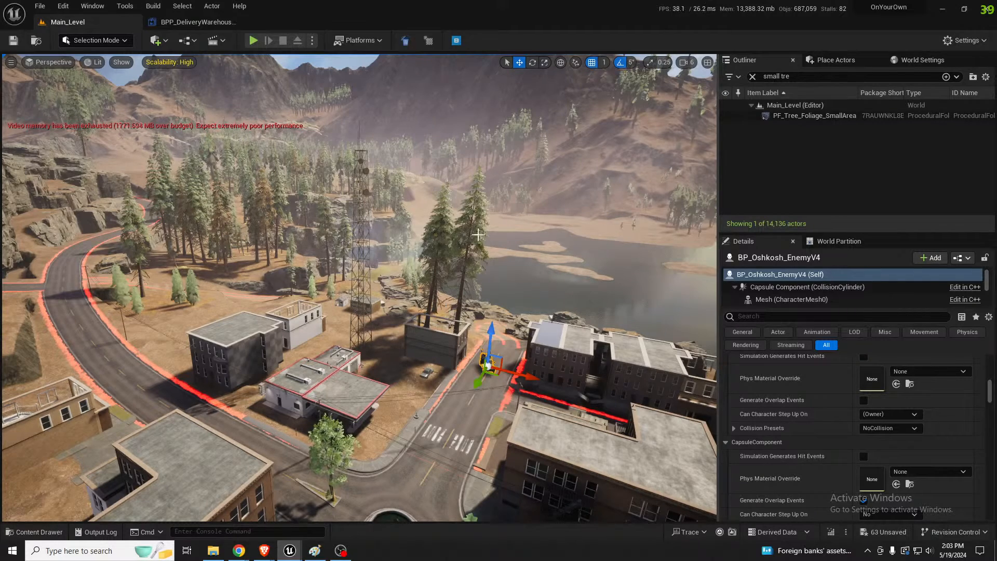
right_click_drag(359, 288, 458, 255)
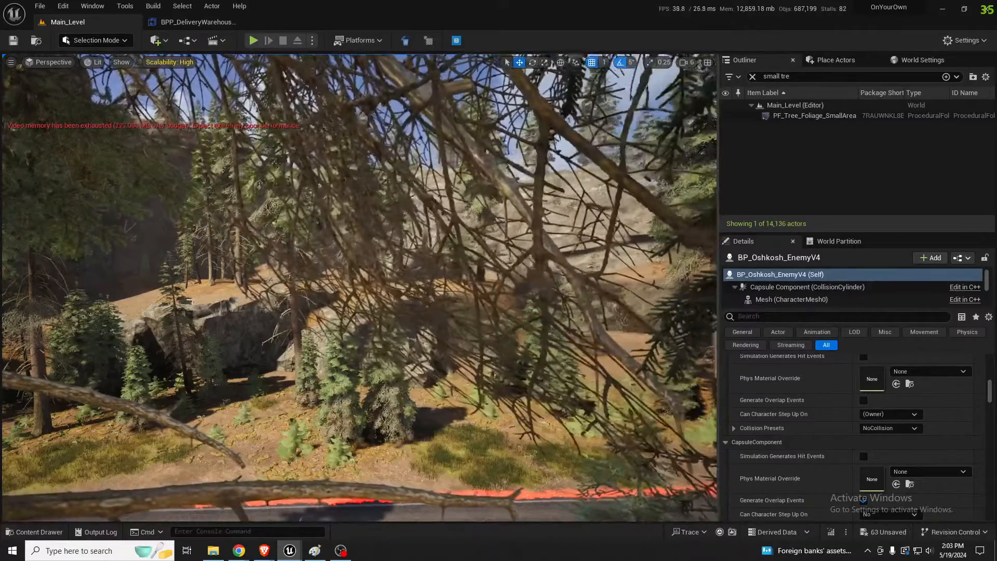
key("w")
right_click_drag(360, 288, 270, 288)
key("s")
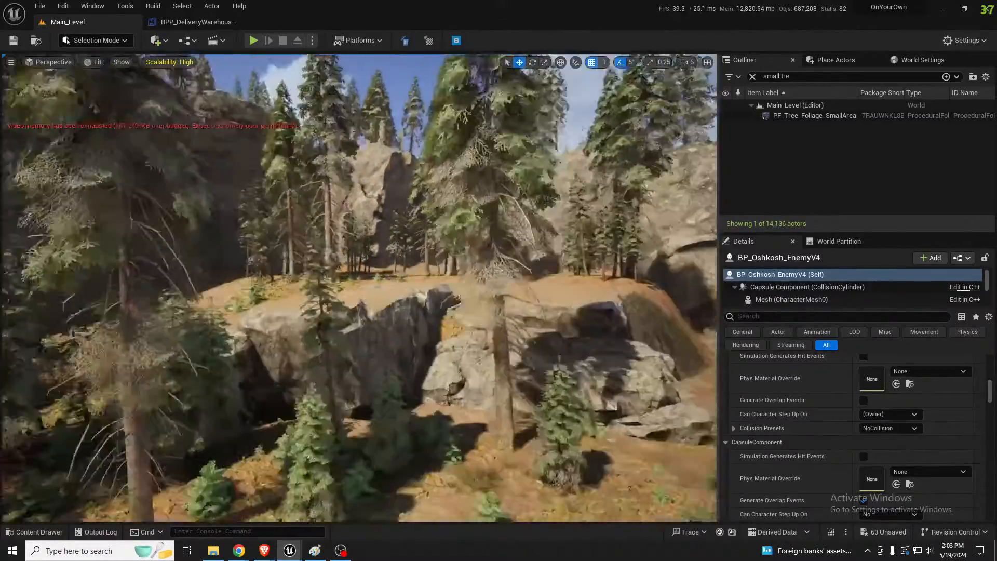
mouse_move(230, 355)
right_mouse_down()
mouse_move(213, 355)
mouse_move(233, 358)
right_mouse_up()
key("w")
key("s")
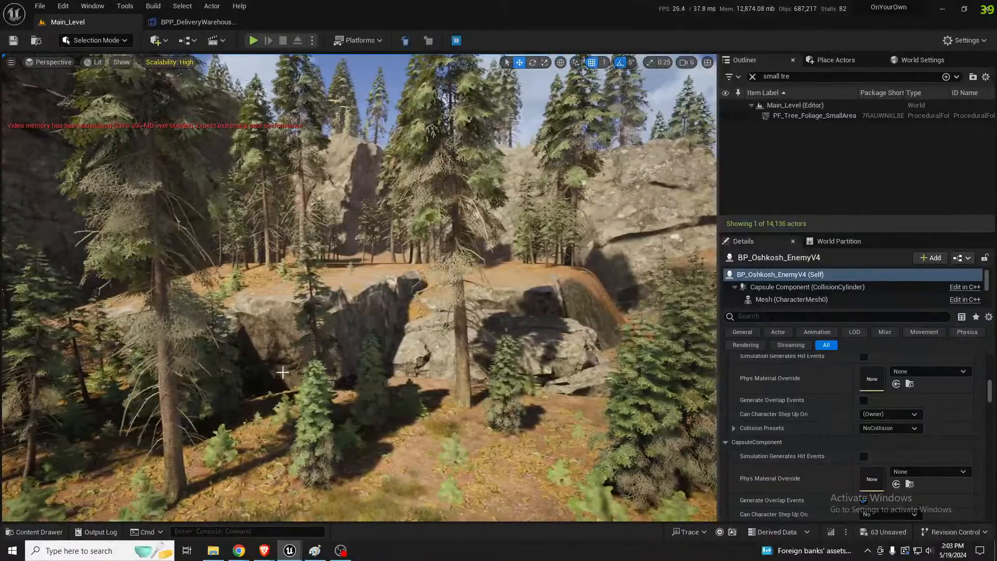
Select the two adjoining cliff meshes that form the wooded ledge above the road
left_click(382, 323)
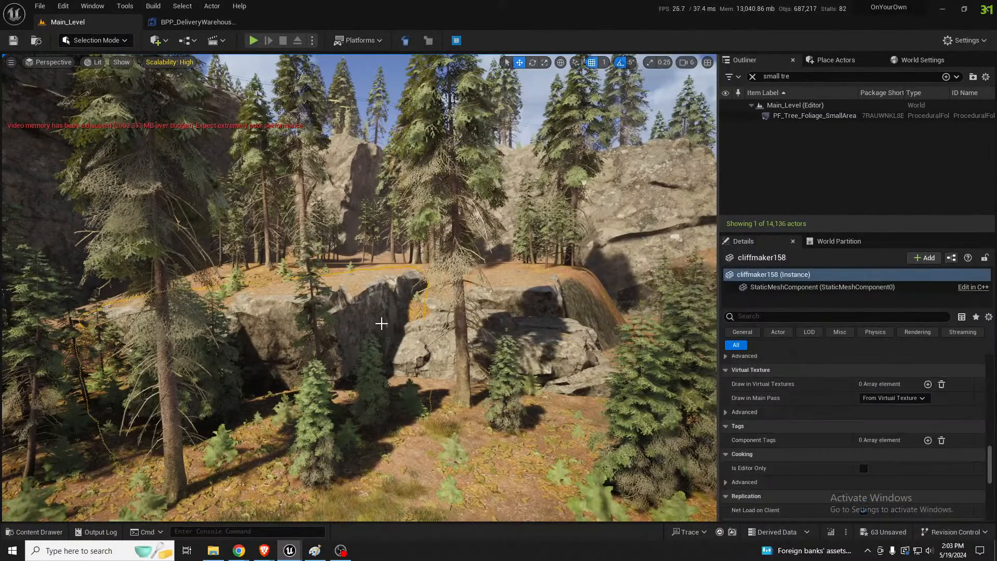
key("e")
right_click_drag(256, 357, 312, 335)
key("w")
key("s")
key("d")
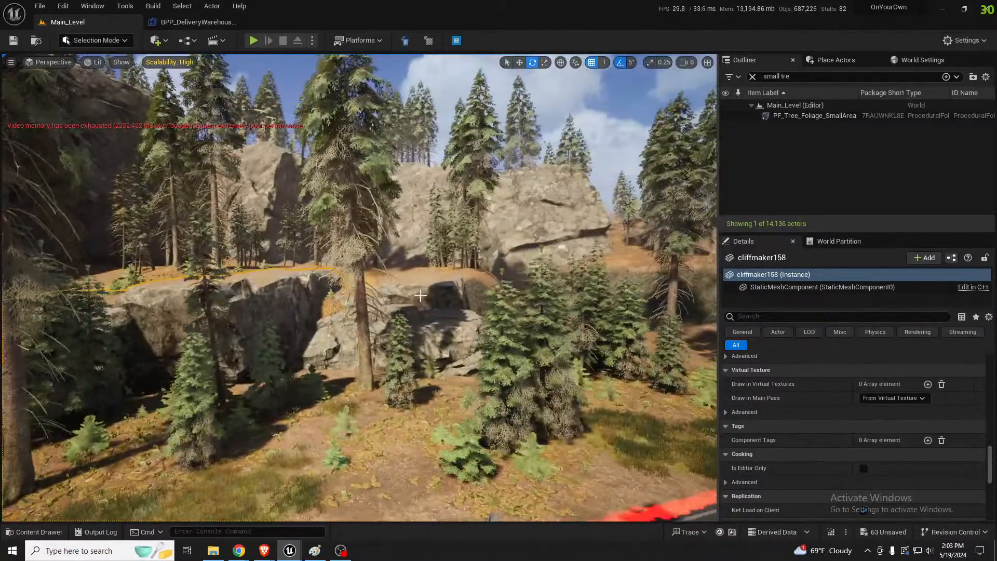
left_click(416, 294)
left_click(435, 332, "ctrl")
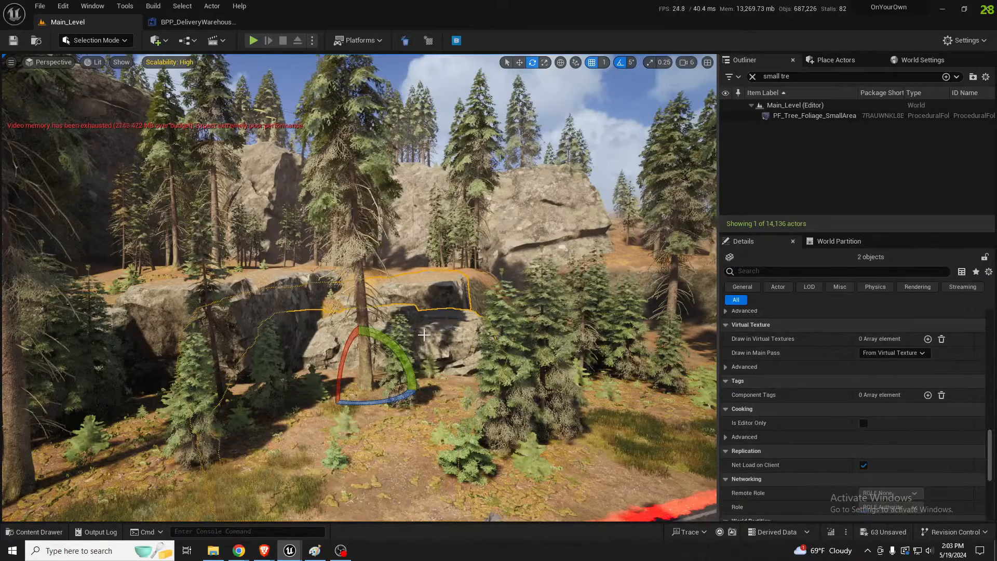
Reposition the two selected cliff meshes and check how they meet the ground on top of the ledge
right_click_drag(435, 332, 433, 339)
key("w")
mouse_move(357, 326)
left_mouse_down()
mouse_move(361, 298)
mouse_move(391, 302)
mouse_move(345, 314)
mouse_move(357, 314)
left_mouse_up()
key("w")
key("w")
right_click_drag(356, 313, 390, 356)
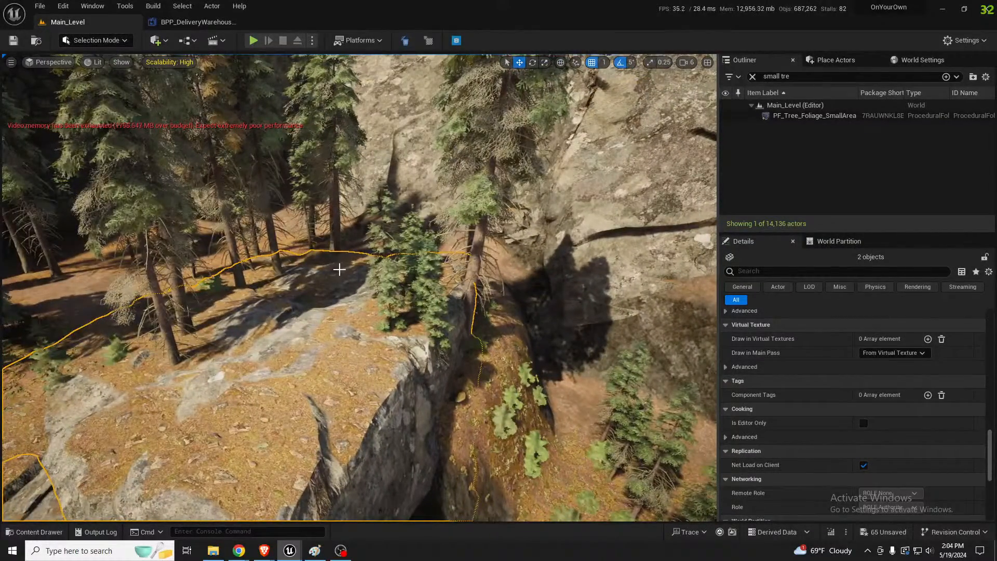
Switch to Landscape Mode sculpting with the Ramp tool and place the first ramp point on the forest floor behind the ledge
key("shift+2")
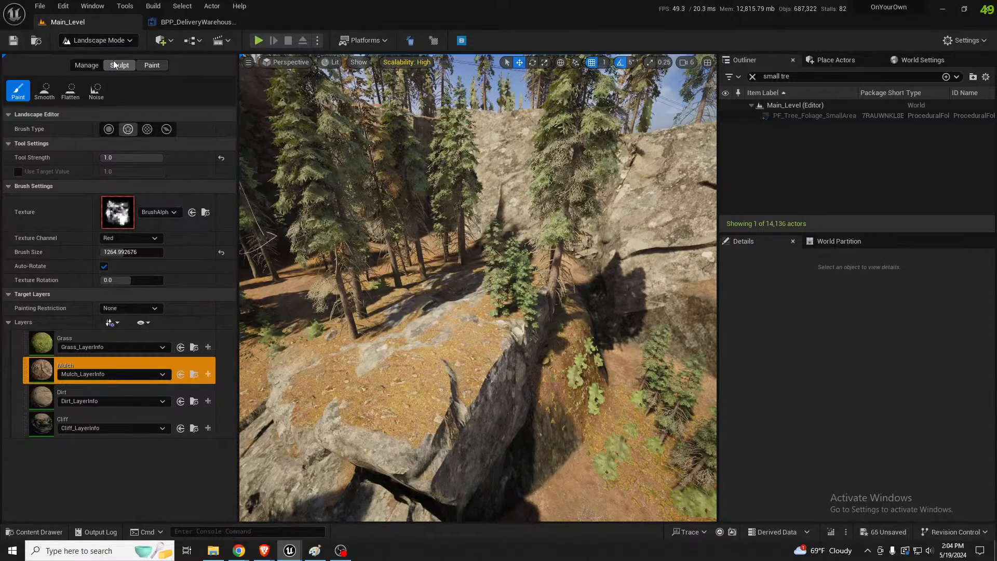
right_click_drag(488, 227, 323, 211)
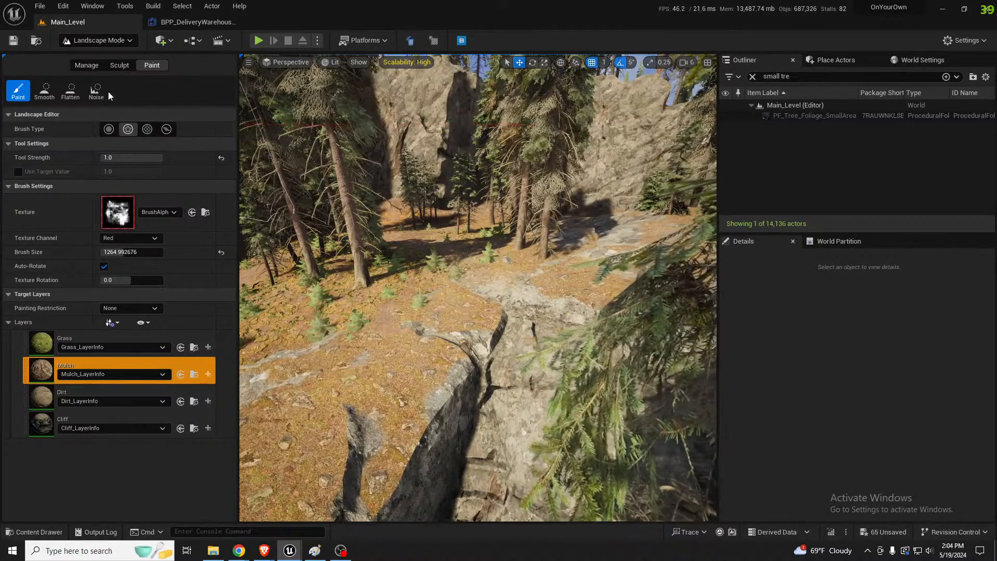
left_click(119, 64)
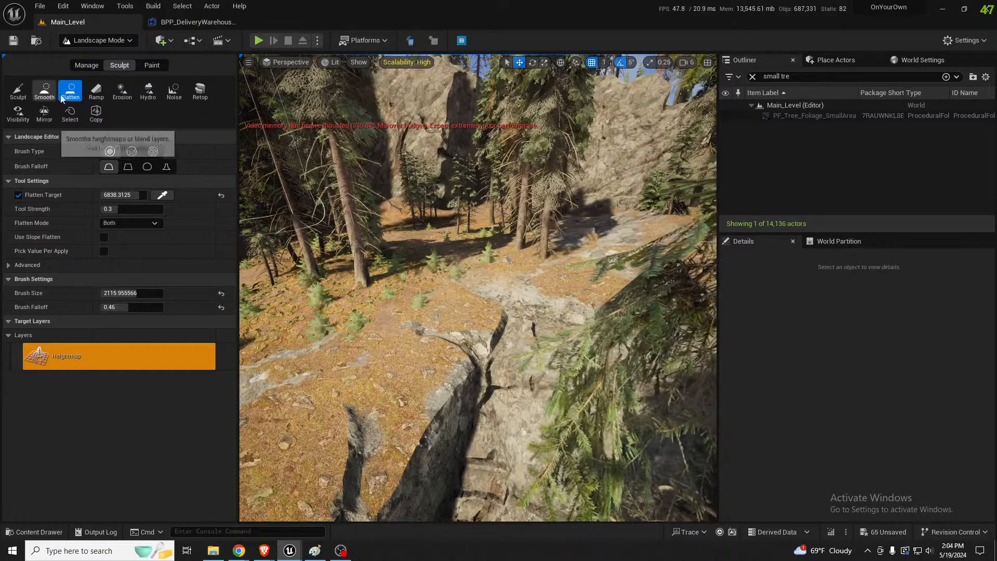
left_click(103, 94)
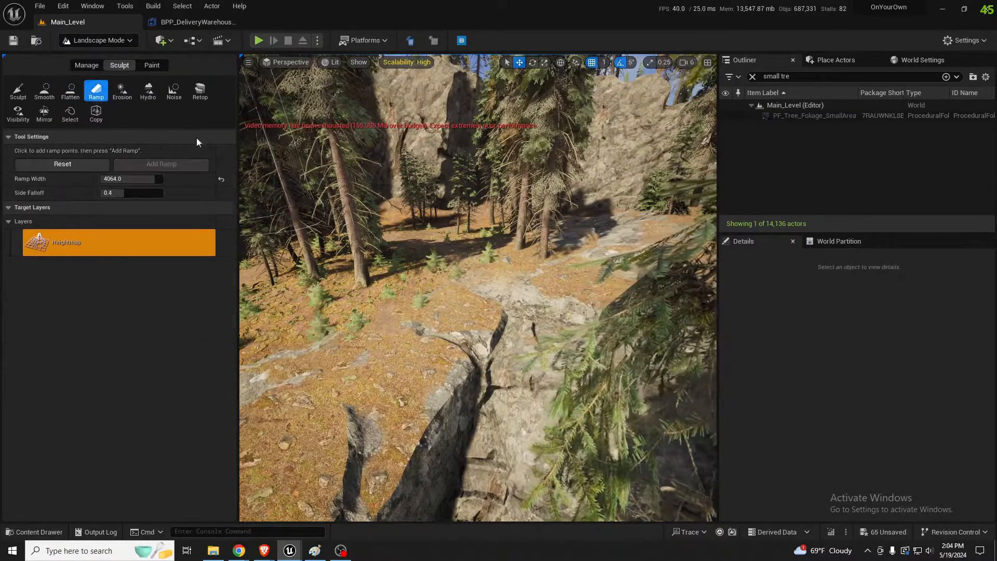
left_click(398, 235)
Place the second ramp point on the rock ledge near the cliff wall and raise it slightly
key("w")
right_click_drag(398, 235, 415, 250)
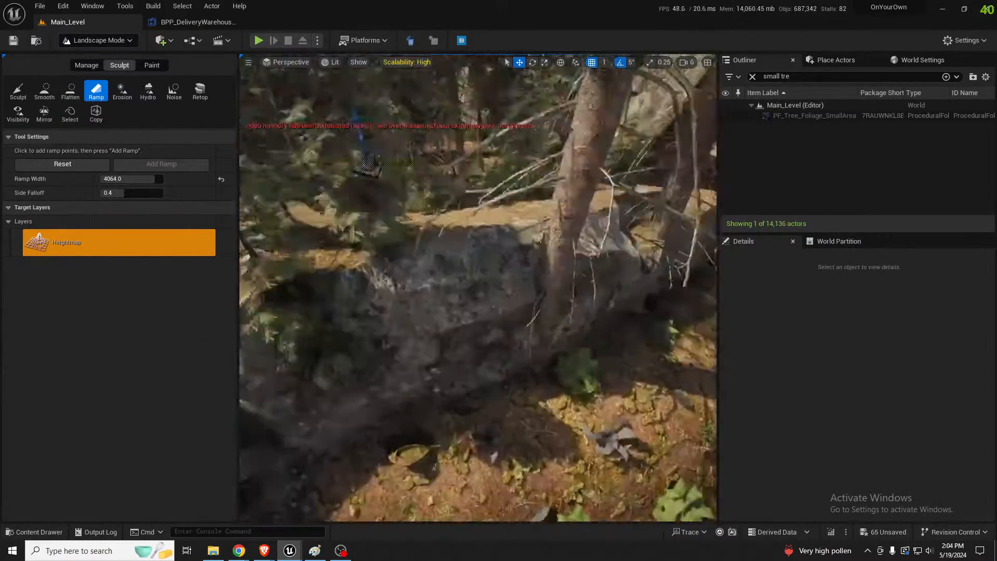
right_click_drag(489, 249, 519, 255)
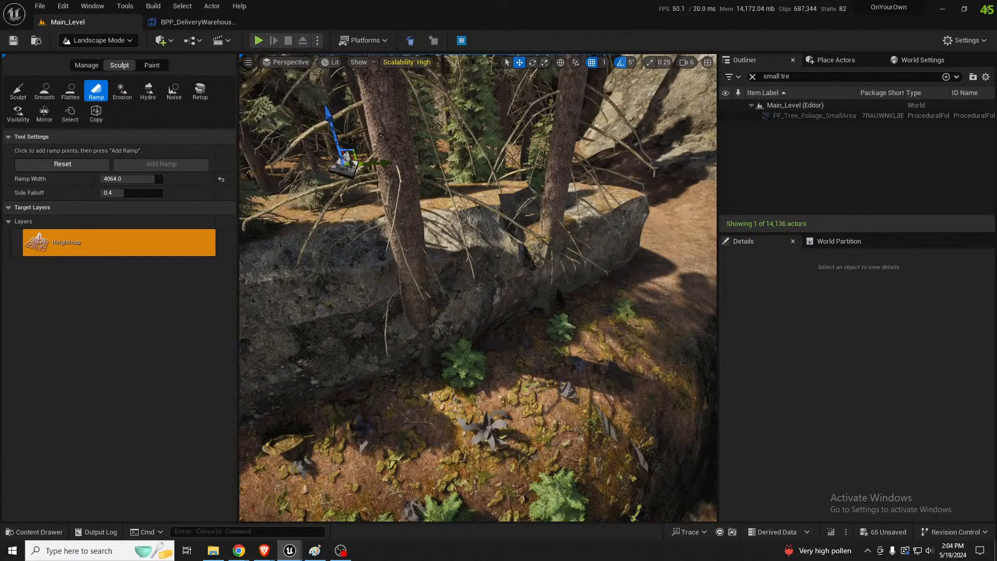
key("alt+Tab")
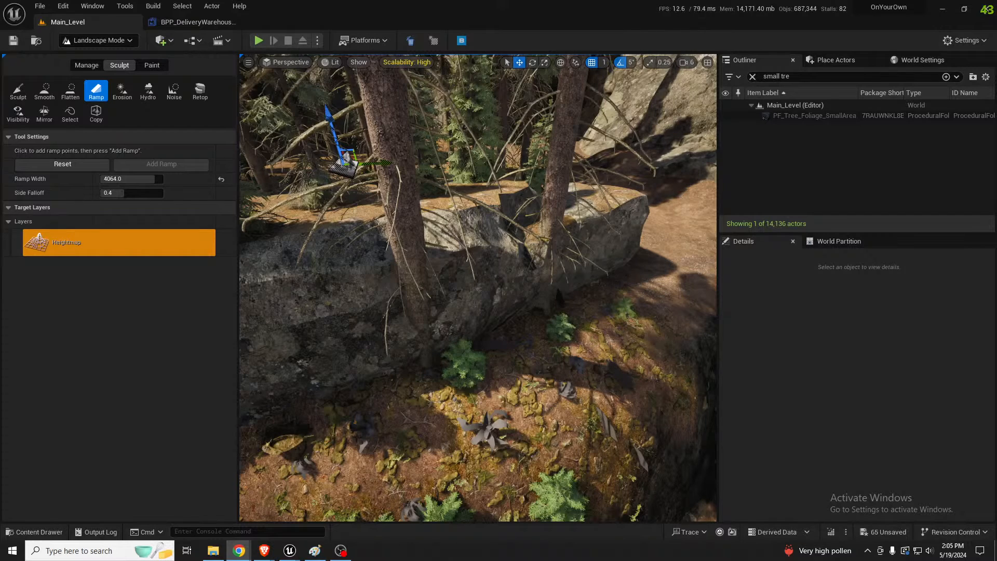
right_click_drag(552, 274, 553, 276)
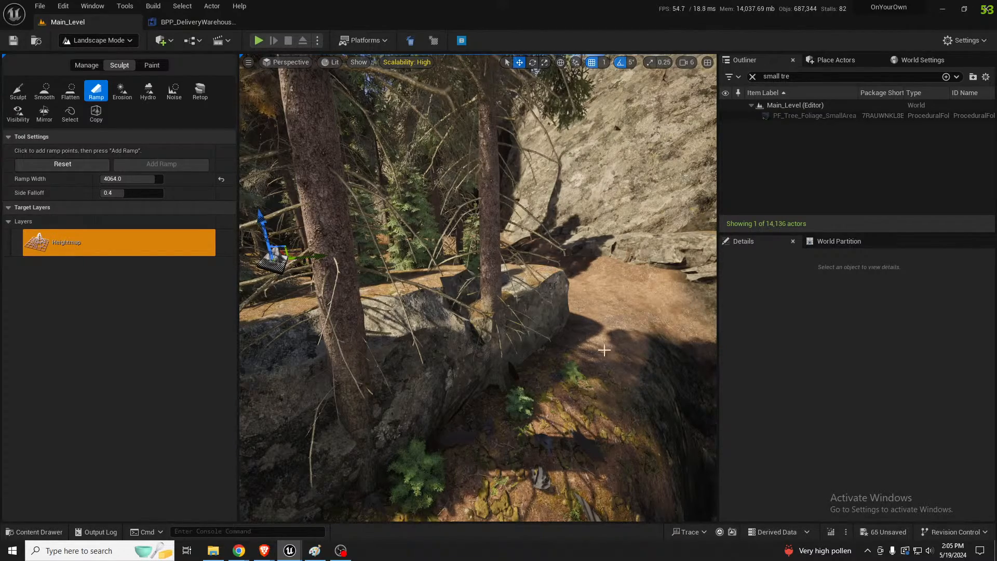
right_click_drag(604, 351, 608, 406)
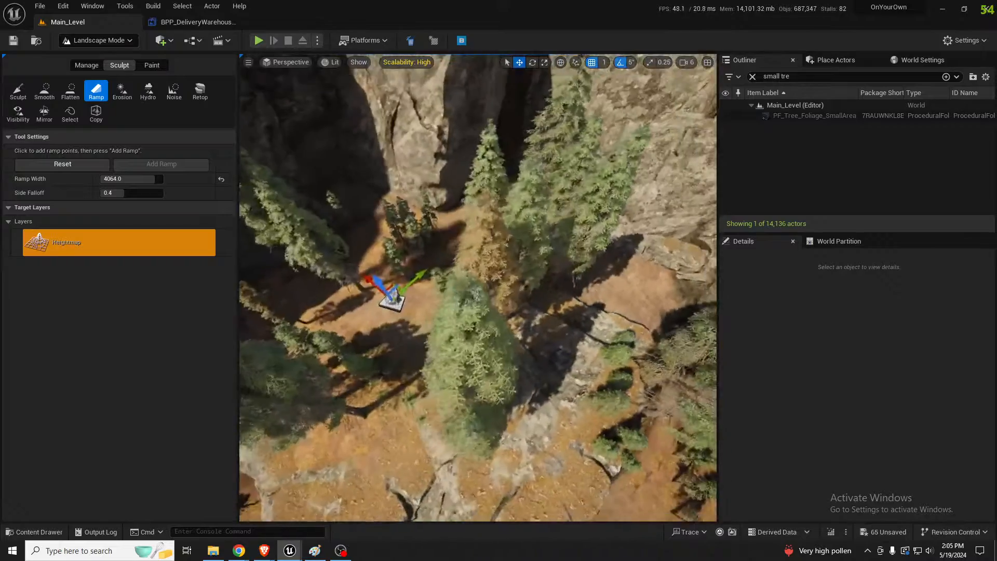
mouse_move(524, 357)
right_mouse_down()
mouse_move(540, 364)
mouse_move(525, 356)
right_mouse_up()
left_click(482, 351)
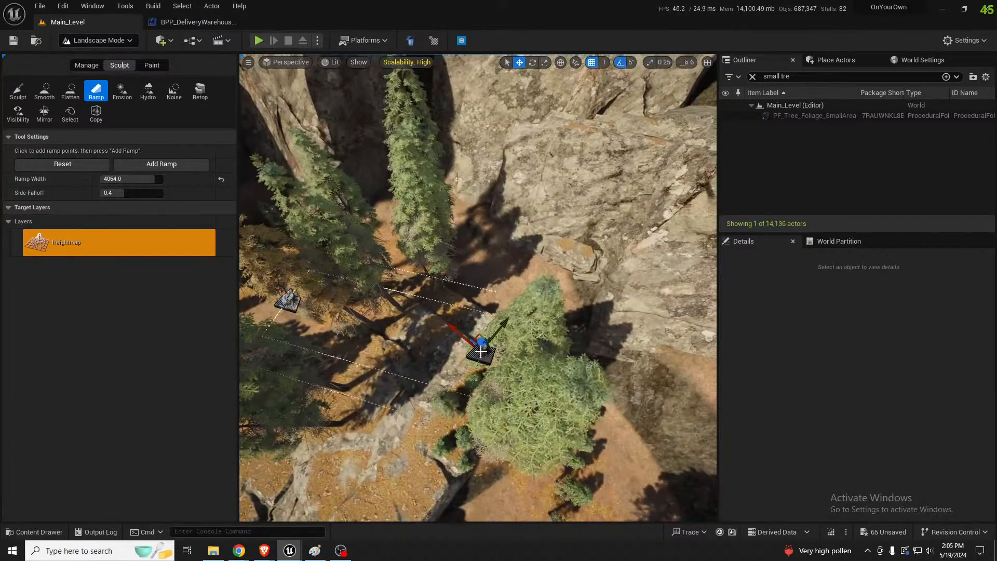
left_click_drag(481, 340, 484, 326)
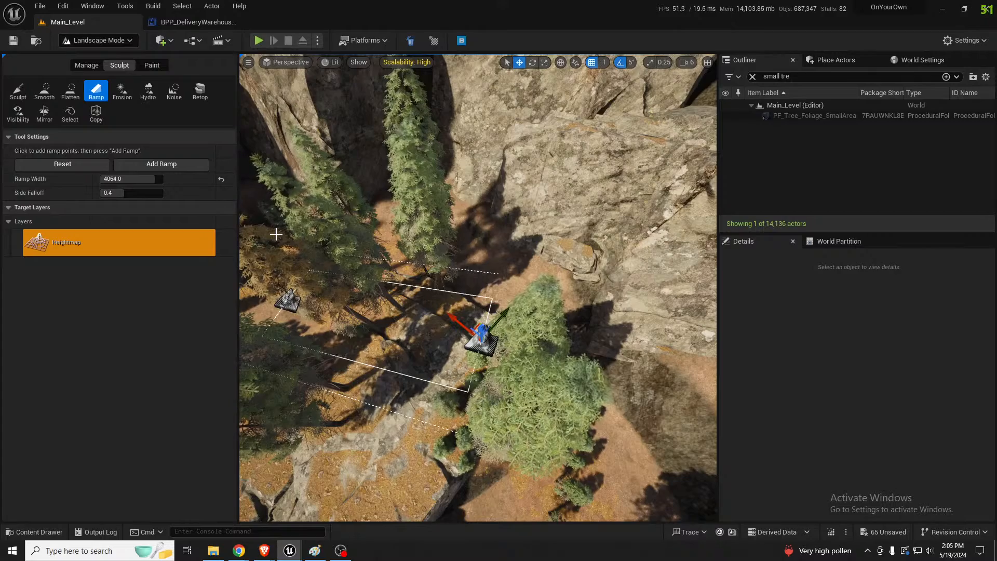
Adjust the ramp's end point on the ledge and check the ramp outline against the surrounding rocks
right_click_drag(512, 341, 468, 345)
key("w")
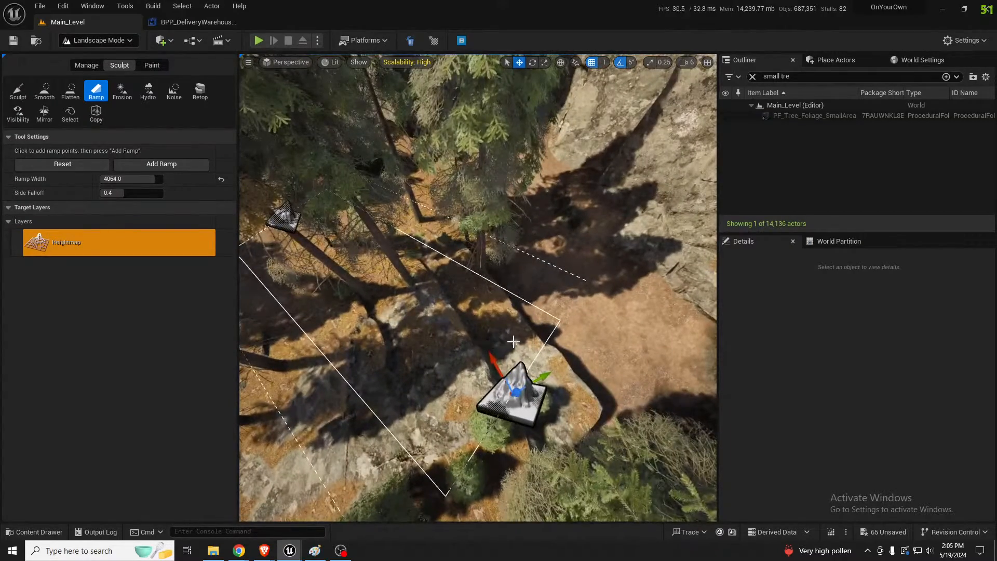
left_click_drag(516, 392, 686, 280)
right_click_drag(478, 291, 488, 213)
key("s")
mouse_move(642, 224)
right_mouse_down()
mouse_move(643, 242)
mouse_move(670, 231)
mouse_move(642, 224)
right_mouse_up()
key("w")
left_click_drag(541, 199, 535, 229)
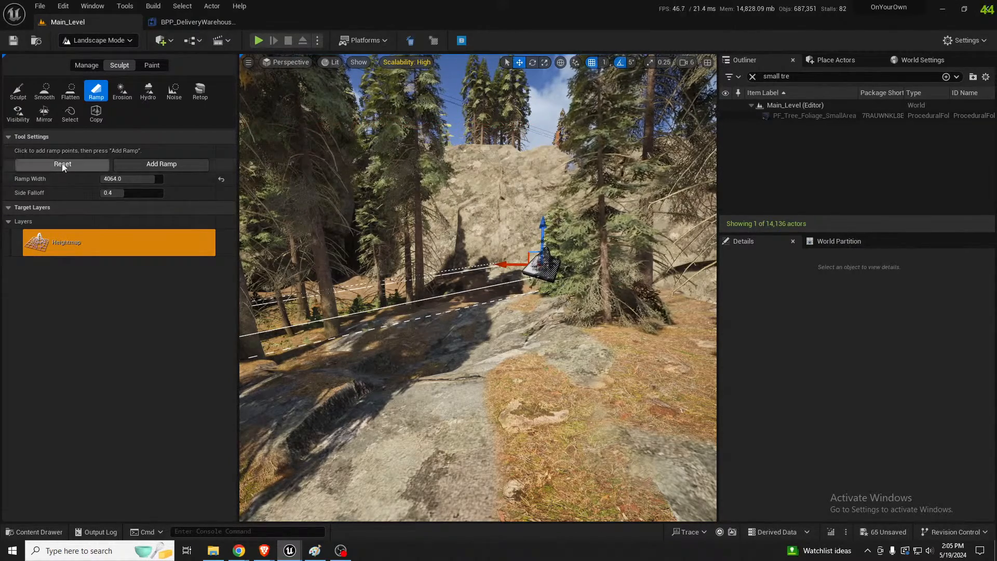
Add the ramp between the two points, widen it to 8192, and add it again
key("Return")
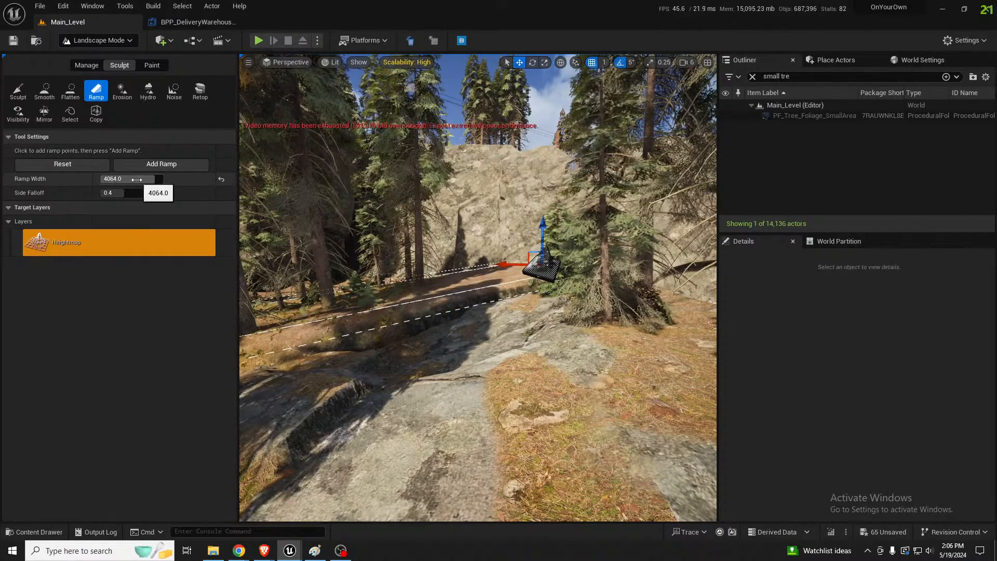
left_click_drag(136, 180, 148, 180)
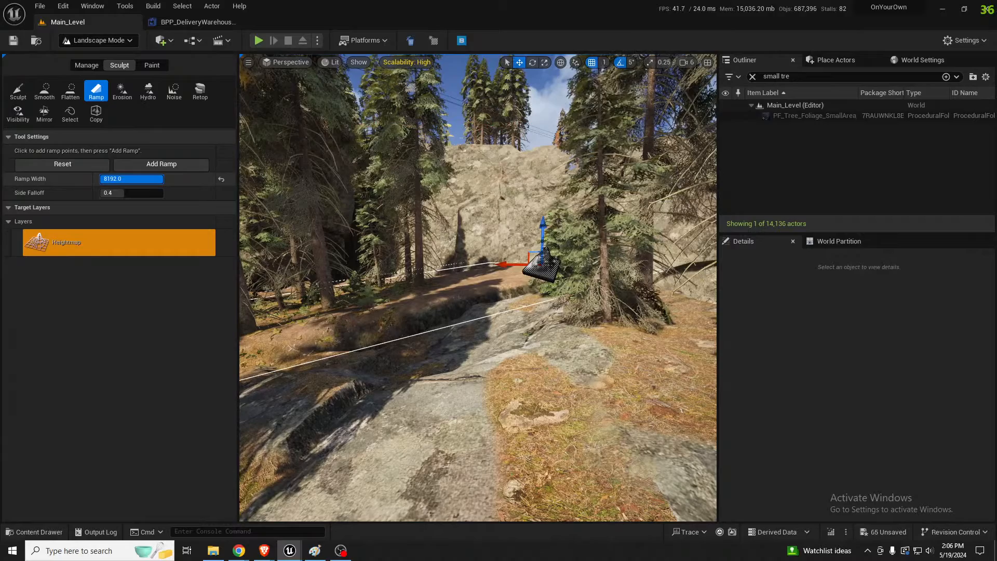
left_click(166, 166)
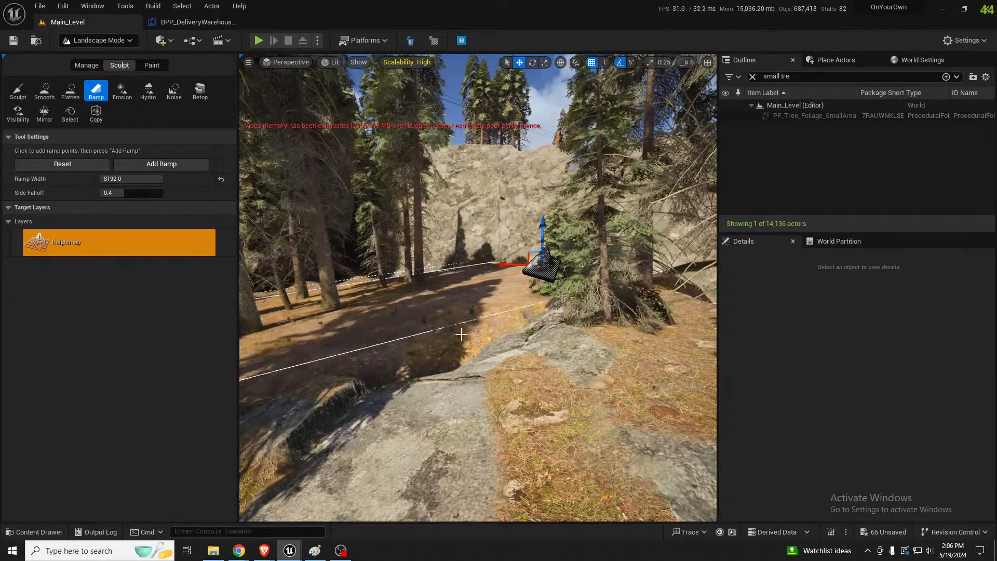
Move the ramp's end point across the gap to the cliff wall and raise it slightly to extend the ledge
key("s")
mouse_move(463, 334)
right_mouse_down()
mouse_move(465, 343)
mouse_move(395, 338)
mouse_move(364, 359)
mouse_move(416, 358)
mouse_move(338, 366)
mouse_move(446, 358)
right_mouse_up()
key("w")
key("s")
key("w")
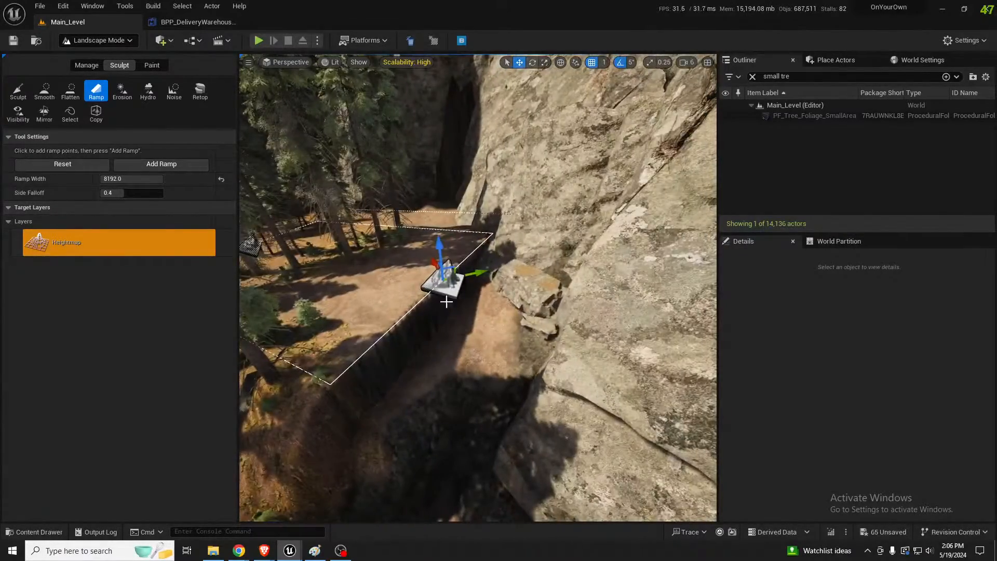
left_click_drag(441, 250, 568, 310)
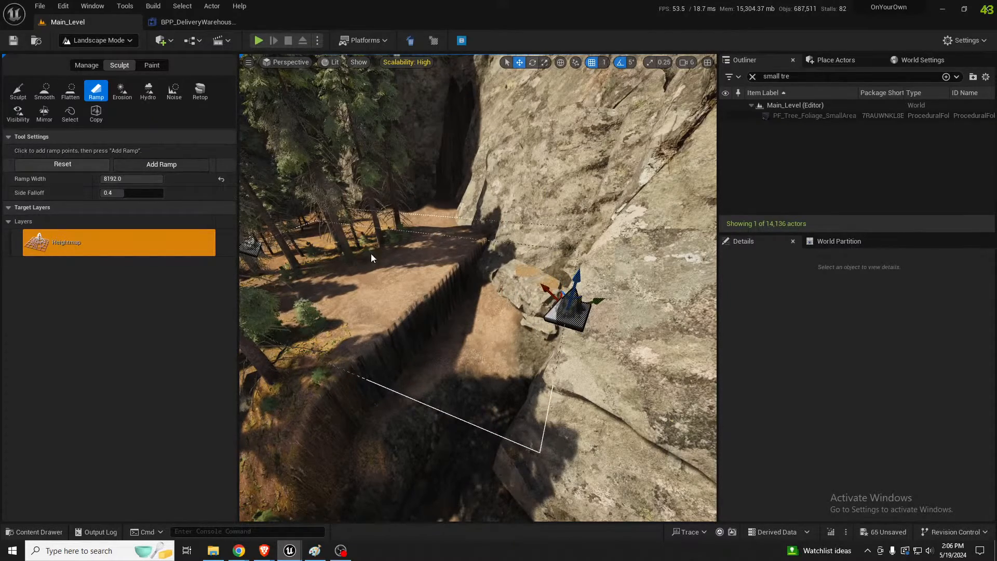
right_click_drag(371, 253, 312, 229)
key("w")
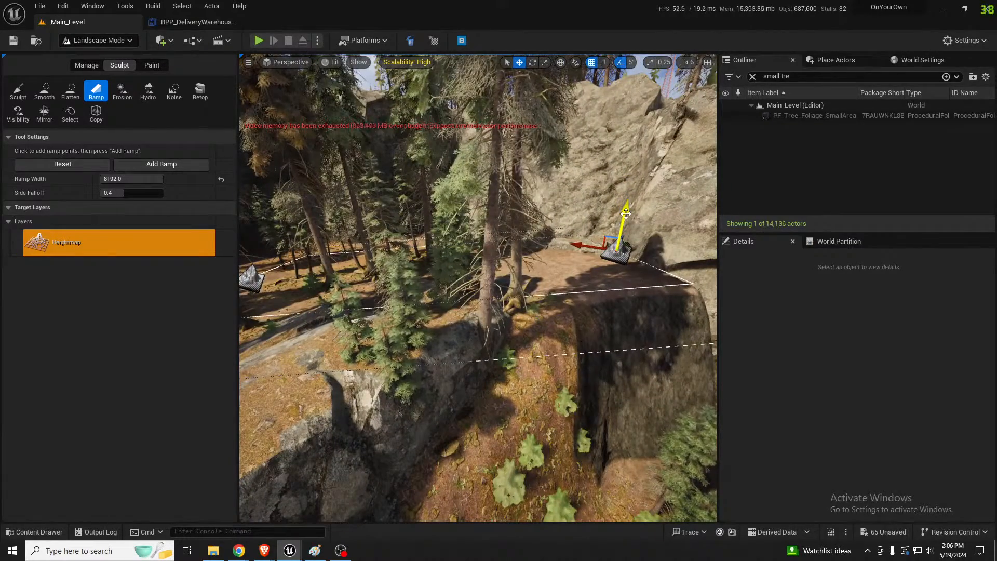
left_click_drag(626, 213, 627, 204)
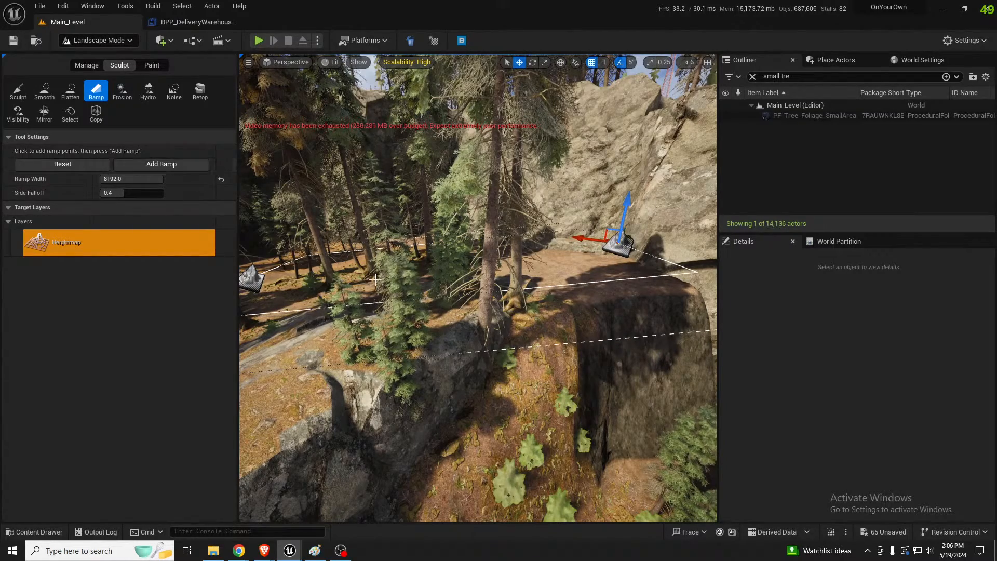
Clear the ramp points and add a new ramp, about 2991 wide, from the ledge's edge to the slope past the gap
key("w")
right_click_drag(410, 286, 441, 280)
key("w")
key("w")
key("w")
key("s")
left_click(456, 283)
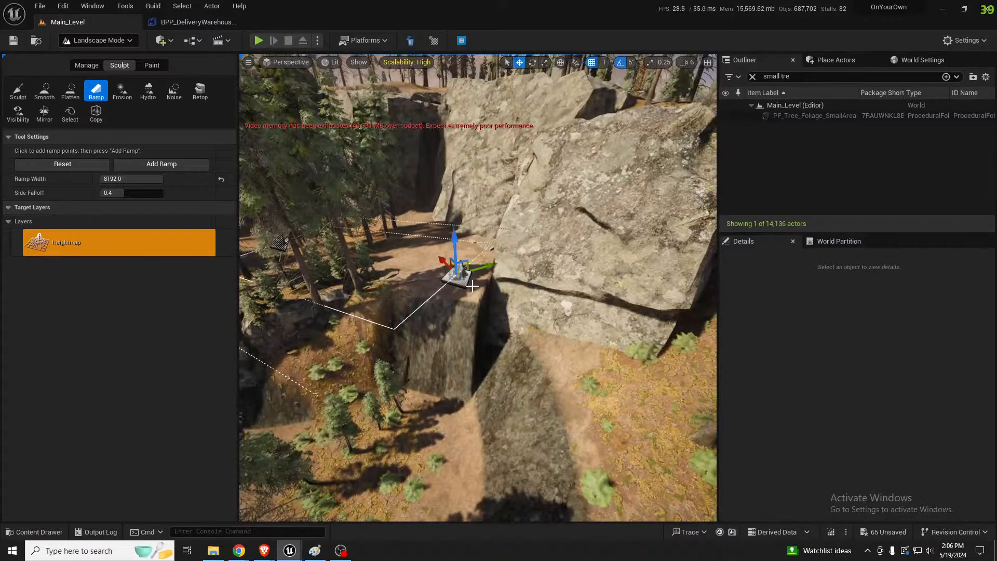
key("Escape")
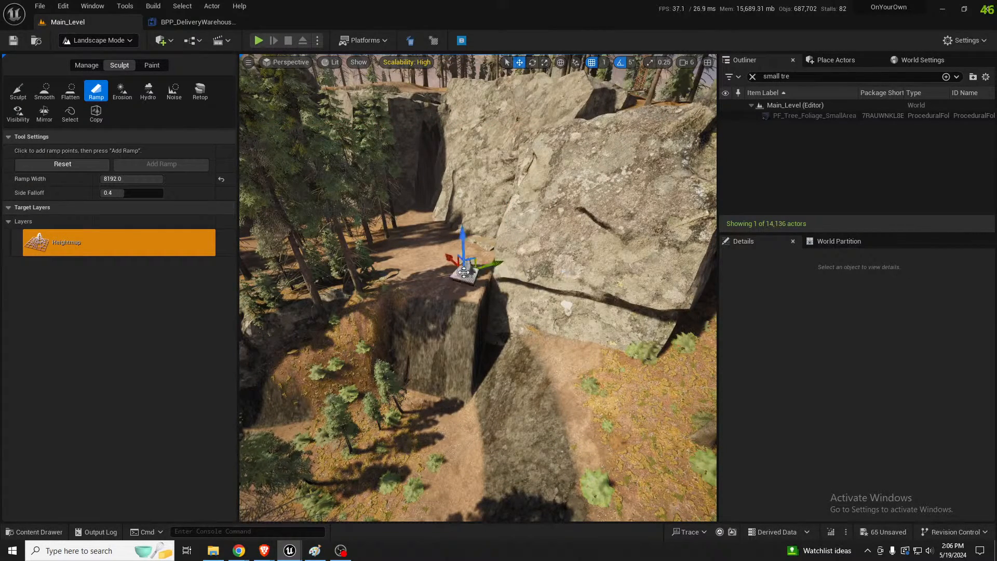
left_click(537, 329)
left_click(586, 355)
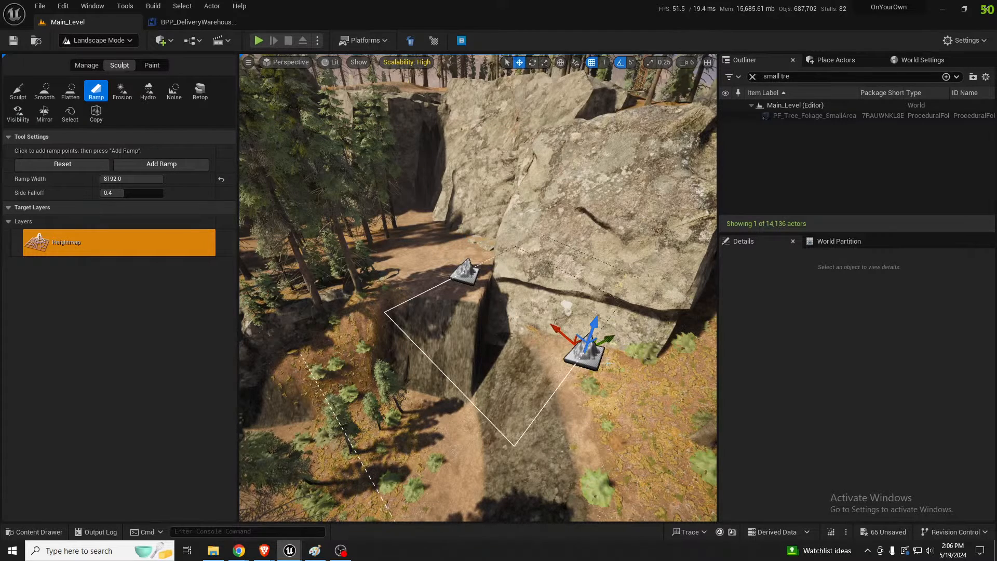
left_click_drag(134, 178, 115, 175)
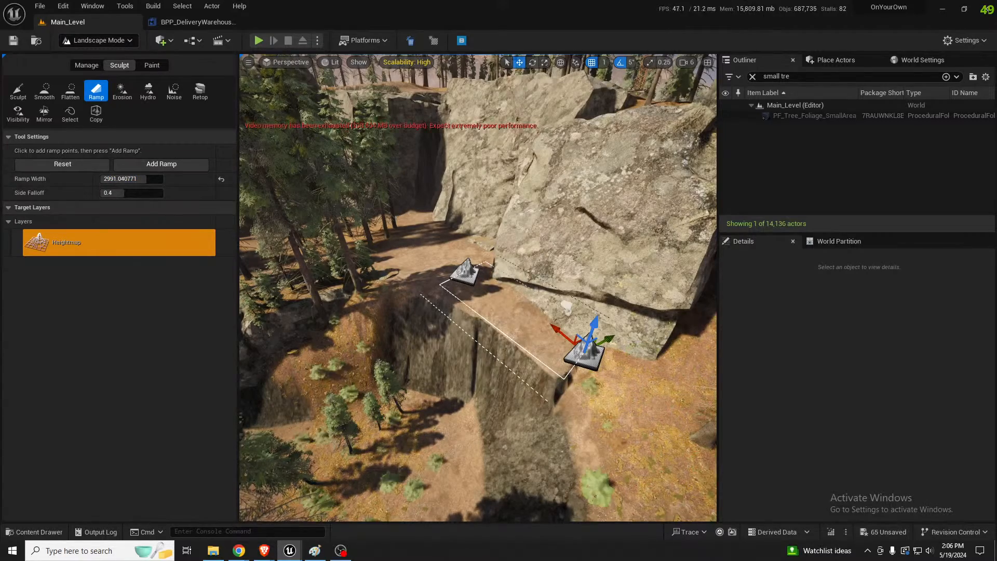
Extend the ramp's end point further onto the slope toward the trees and add the ramp again
key("w")
right_click_drag(498, 247, 590, 268)
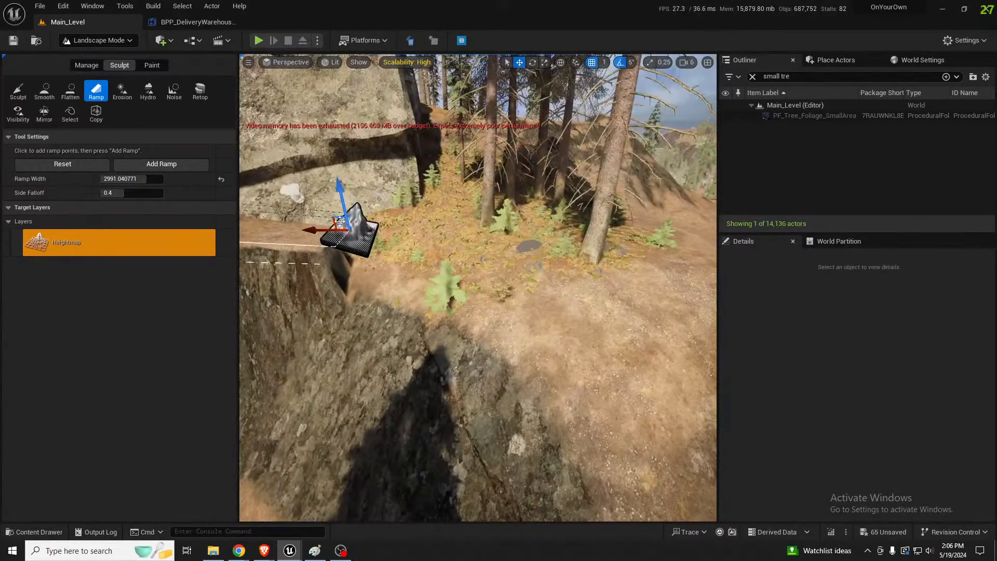
left_click_drag(343, 226, 411, 226)
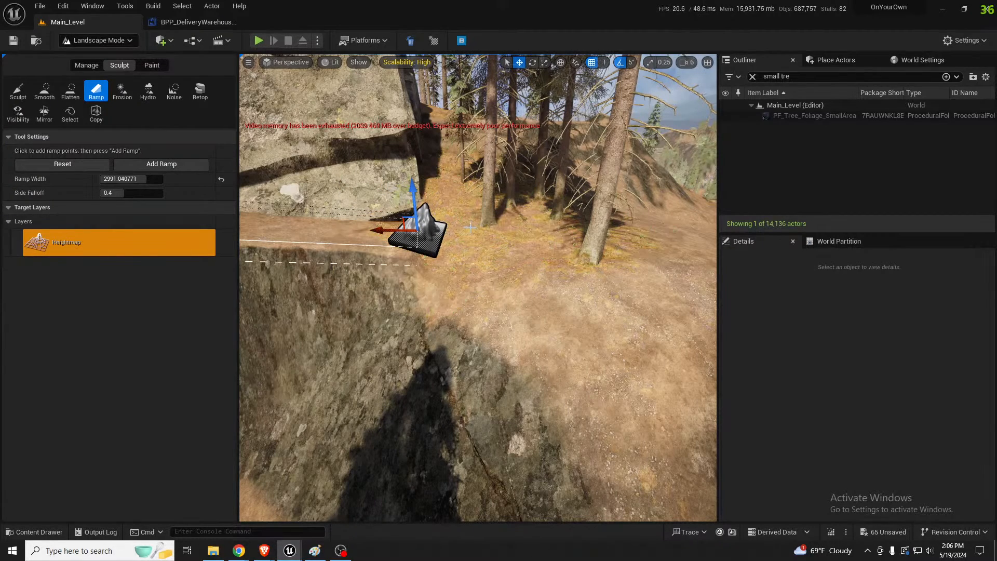
Smooth the landscape where the ramp's end meets the wooded slope beside the cliff
left_click(45, 96)
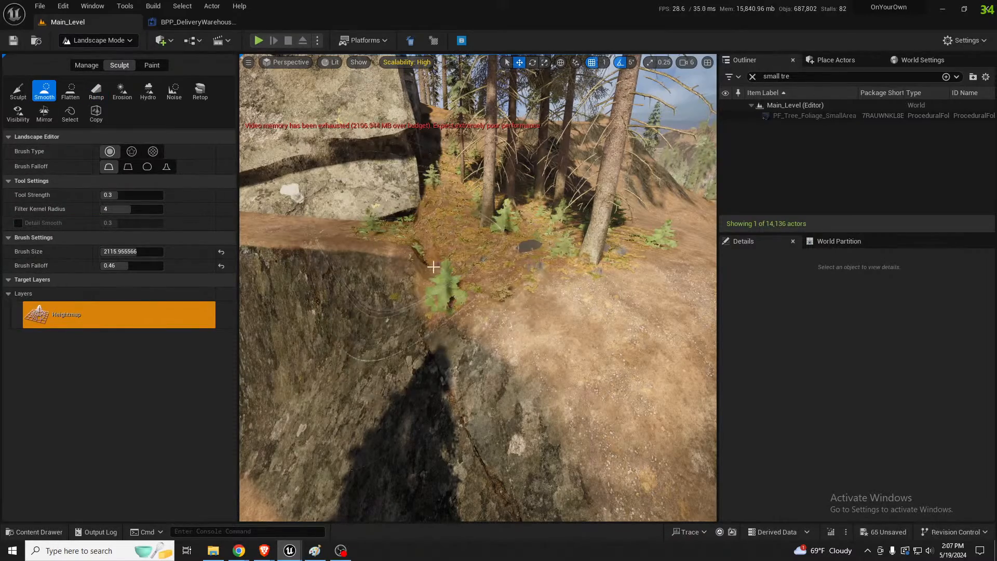
mouse_move(447, 268)
left_mouse_down()
mouse_move(457, 271)
mouse_move(474, 247)
left_mouse_up()
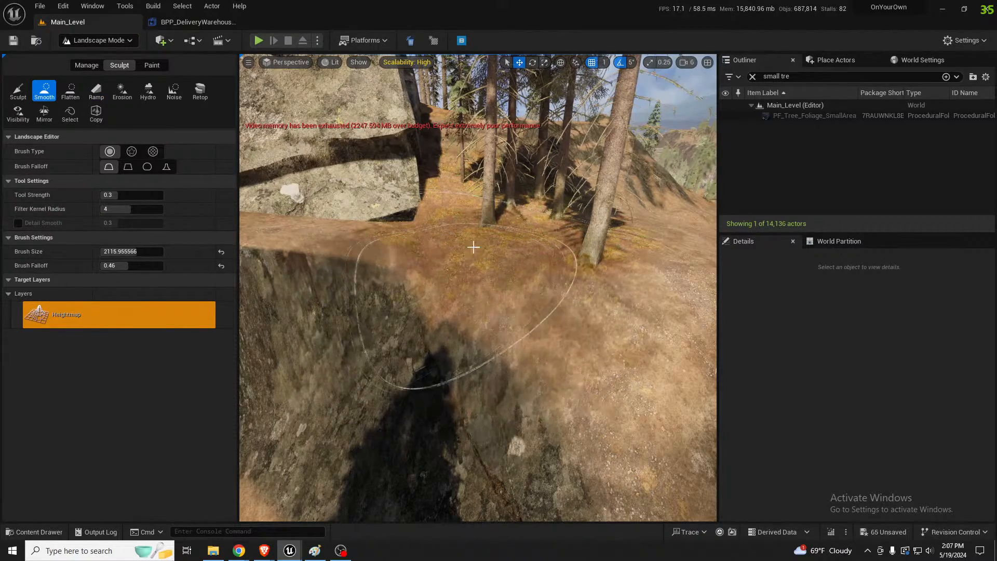
right_click_drag(475, 247, 474, 248)
Switch to Selection Mode and shift the large flat-topped cliff rock toward the steep edge of the ramped ledge
key("s")
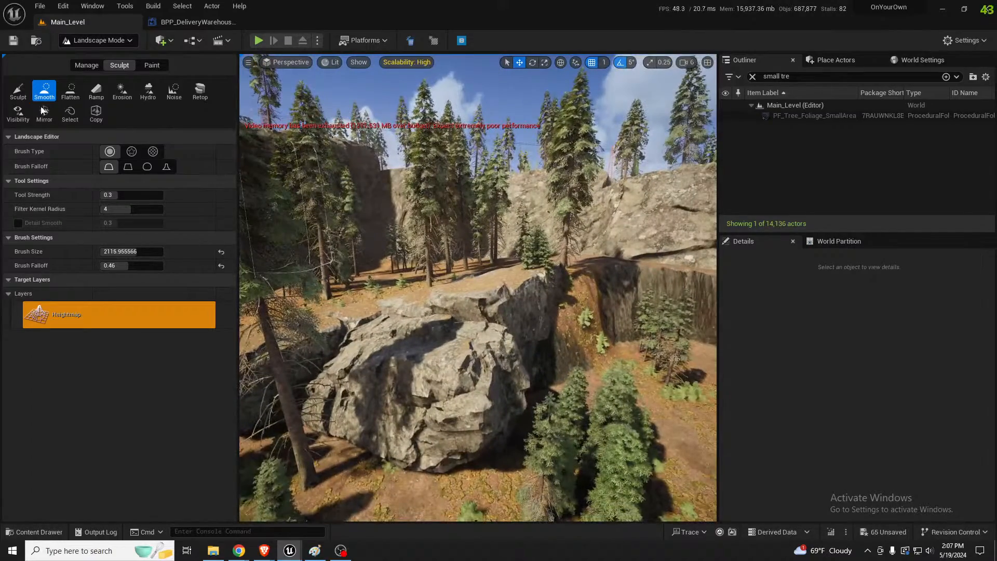
left_click(82, 67)
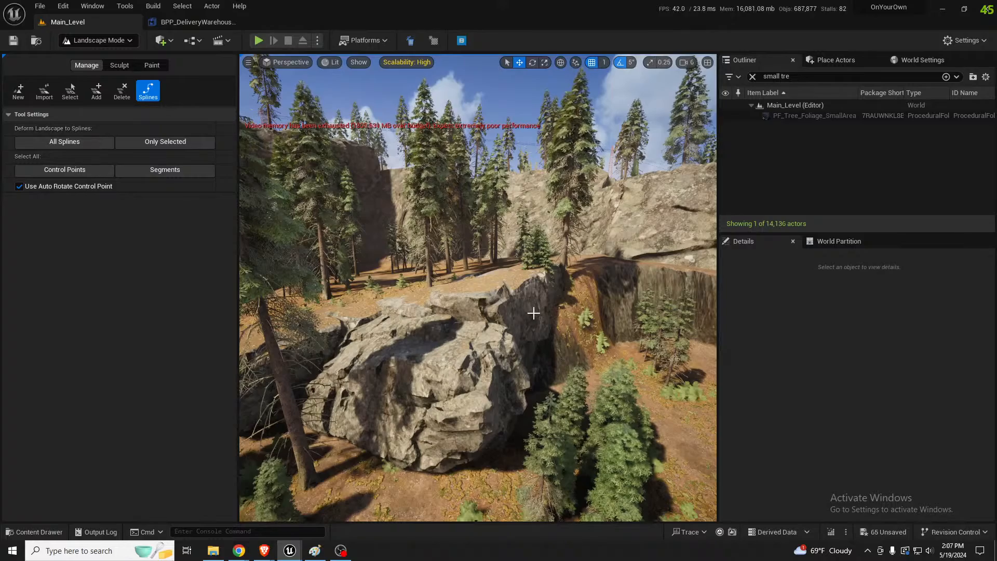
key("shift+1")
left_click(488, 350)
right_click_drag(489, 349, 499, 384)
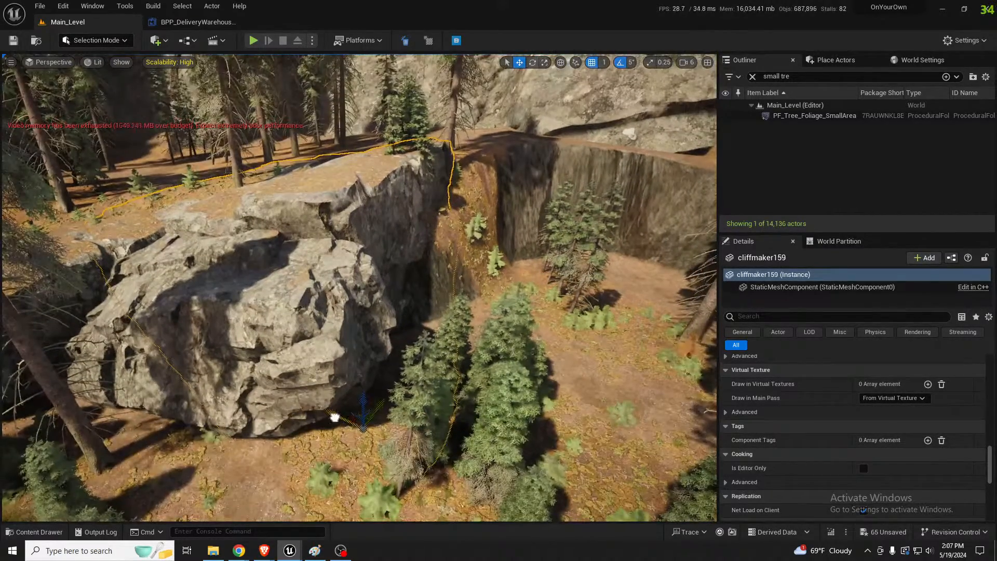
left_click_drag(335, 417, 395, 417)
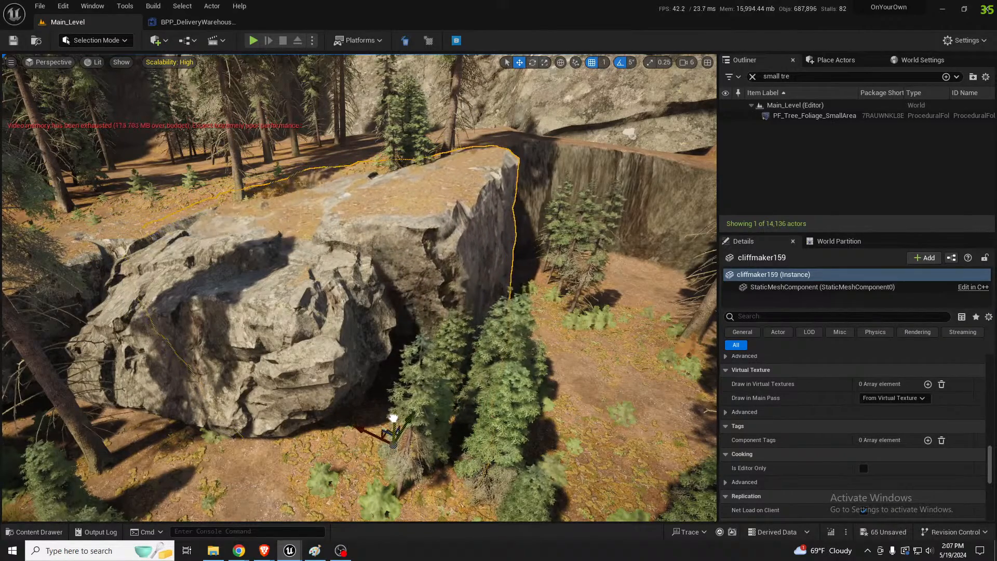
mouse_move(395, 417)
right_mouse_down()
mouse_move(382, 371)
mouse_move(409, 410)
right_mouse_up()
right_click_drag(426, 306, 395, 317)
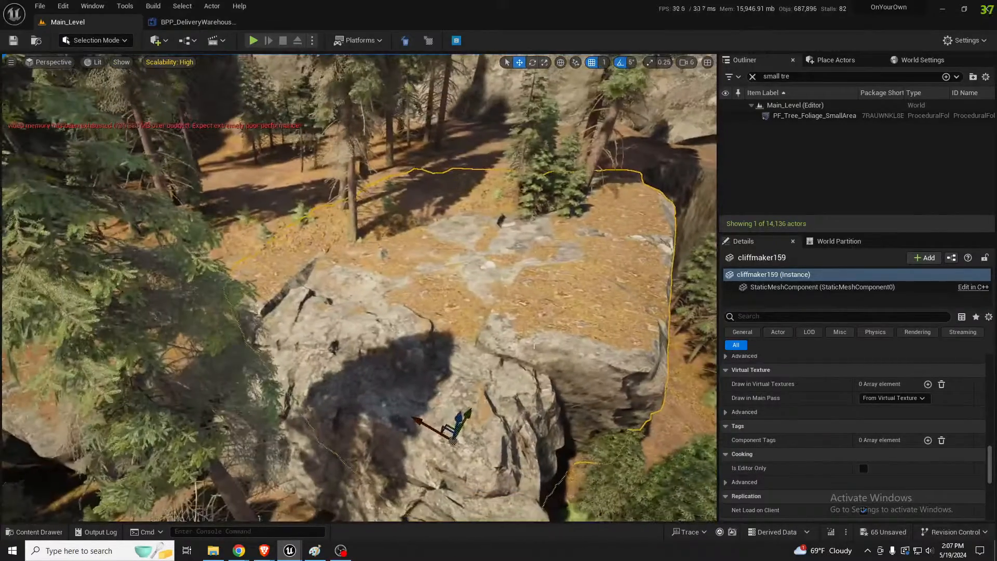
Return to Landscape Mode and flatten the ground behind the cliff rock to a target height of 793.46875
left_click(434, 193)
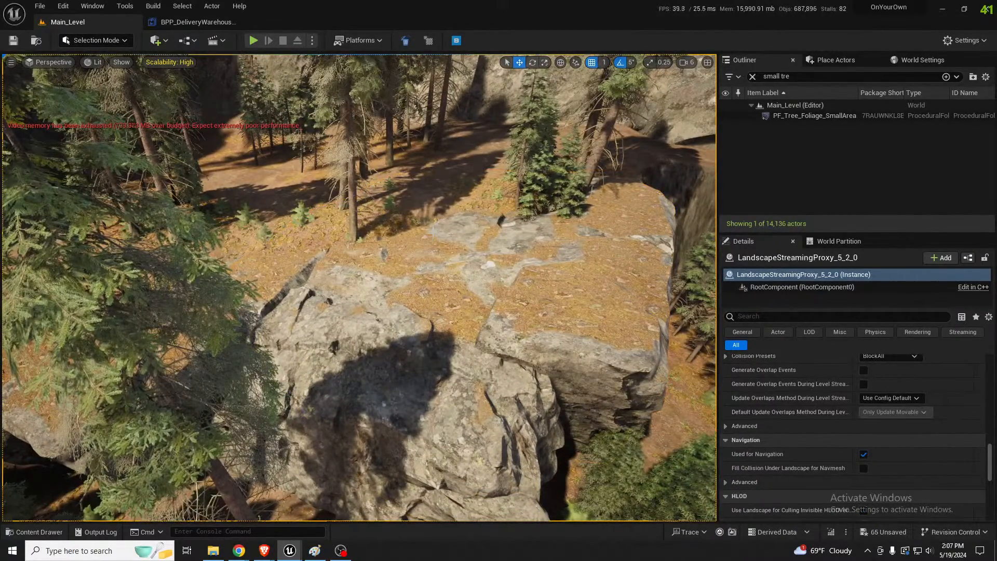
key("shift+2")
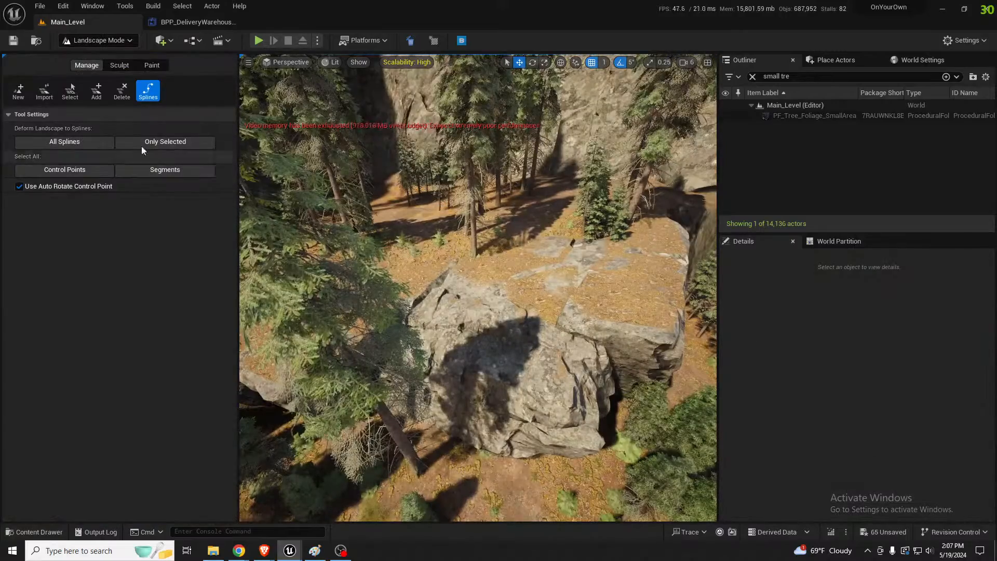
left_click(120, 65)
left_click(72, 96)
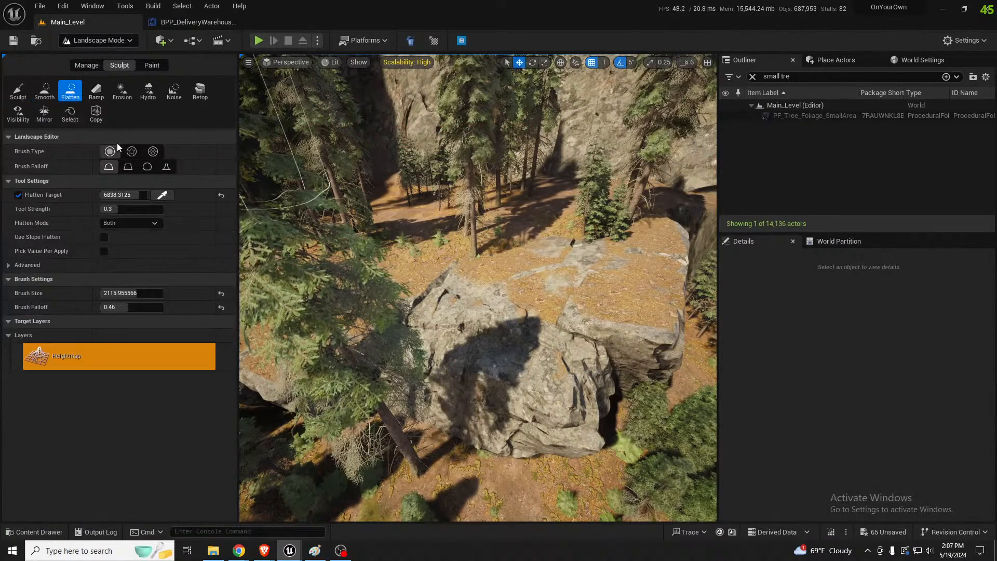
left_click(516, 230)
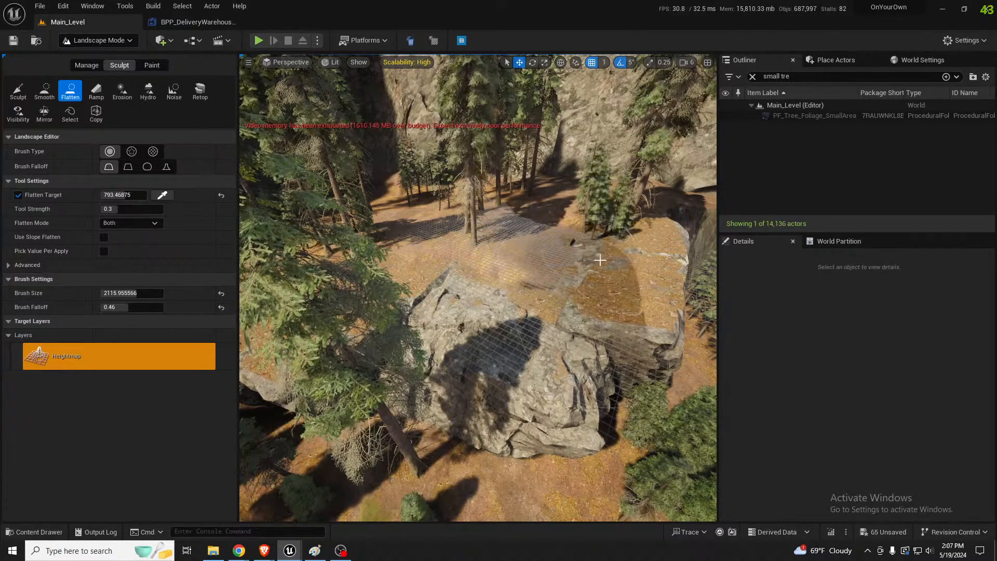
mouse_move(546, 256)
right_mouse_down()
mouse_move(567, 252)
mouse_move(598, 223)
mouse_move(602, 255)
right_mouse_up()
Extend the flattened ground along the top of the cliff rock and back toward the forest floor
key("w")
key("w")
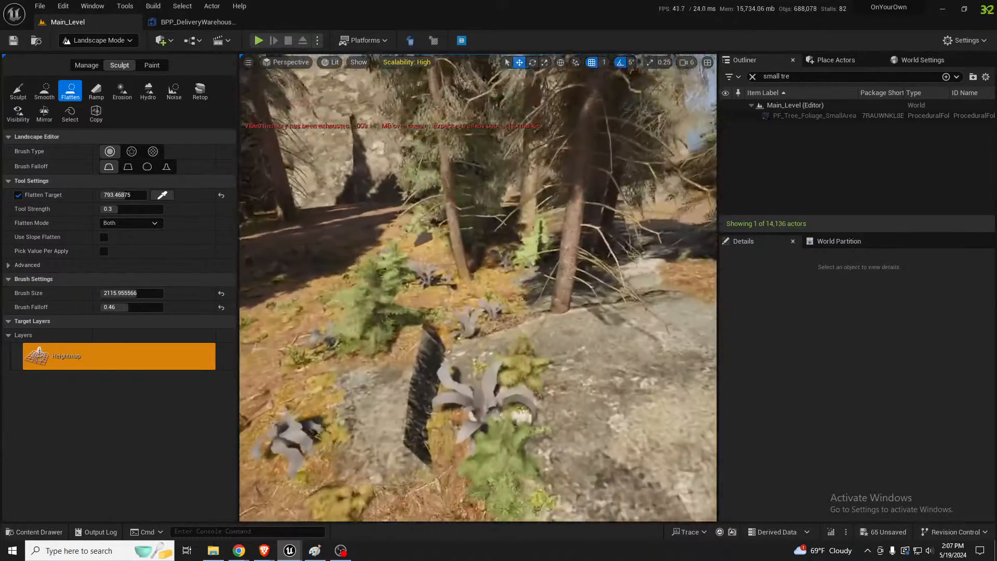
key("s")
right_click_drag(506, 314, 506, 313)
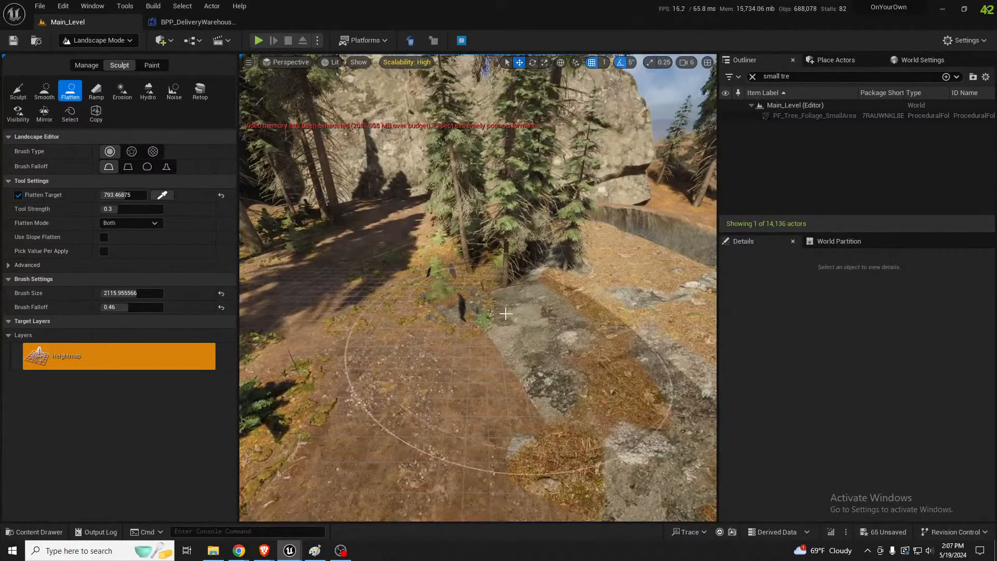
mouse_move(506, 314)
left_mouse_down()
mouse_move(478, 287)
mouse_move(338, 247)
left_mouse_up()
key("s")
mouse_move(338, 247)
right_mouse_down()
mouse_move(441, 260)
mouse_move(338, 247)
right_mouse_up()
key("a")
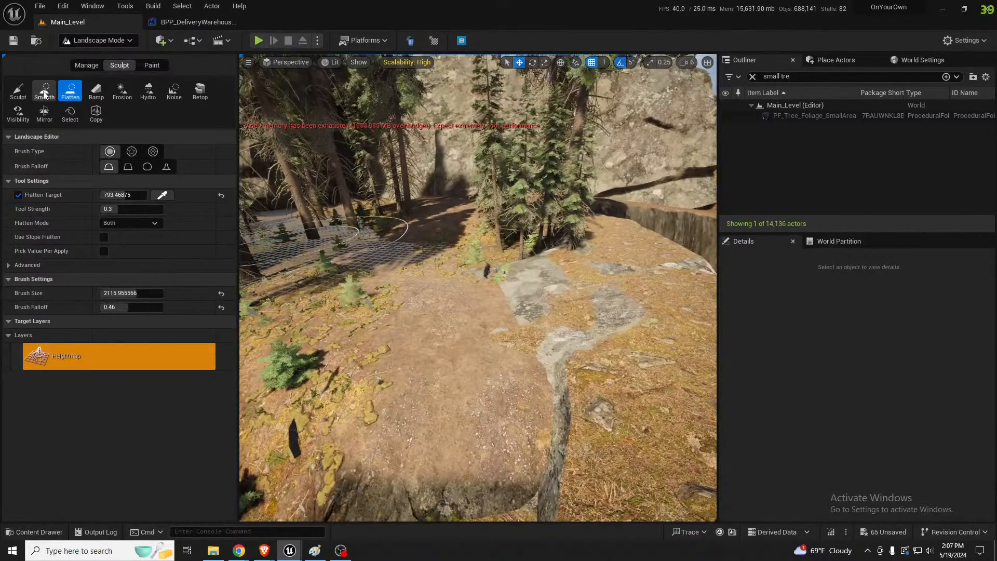
Raise the ground between the cliff rock and the trees with the Sculpt tool
left_click(18, 91)
left_click_drag(488, 270, 508, 276)
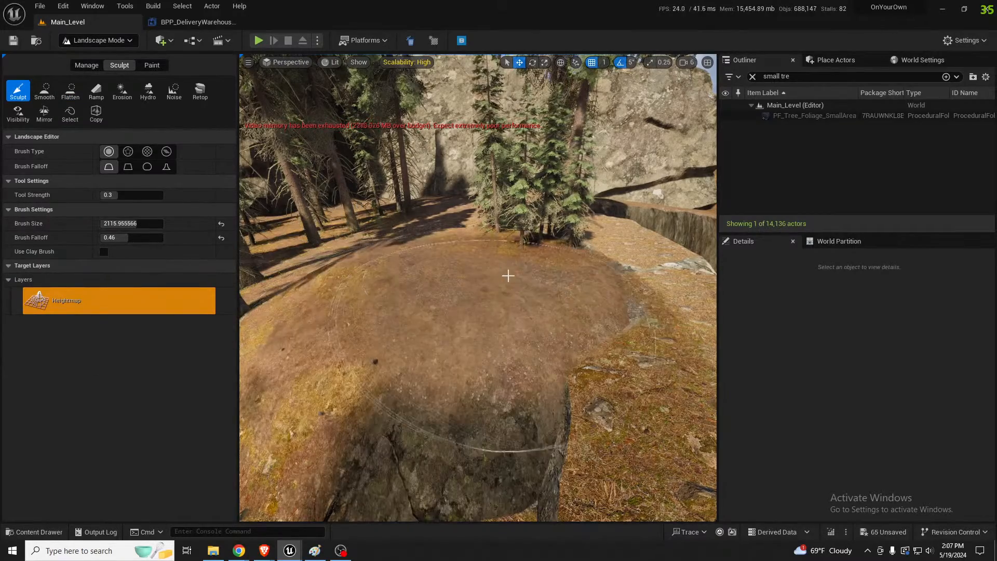
key("s")
right_click_drag(523, 263, 520, 268)
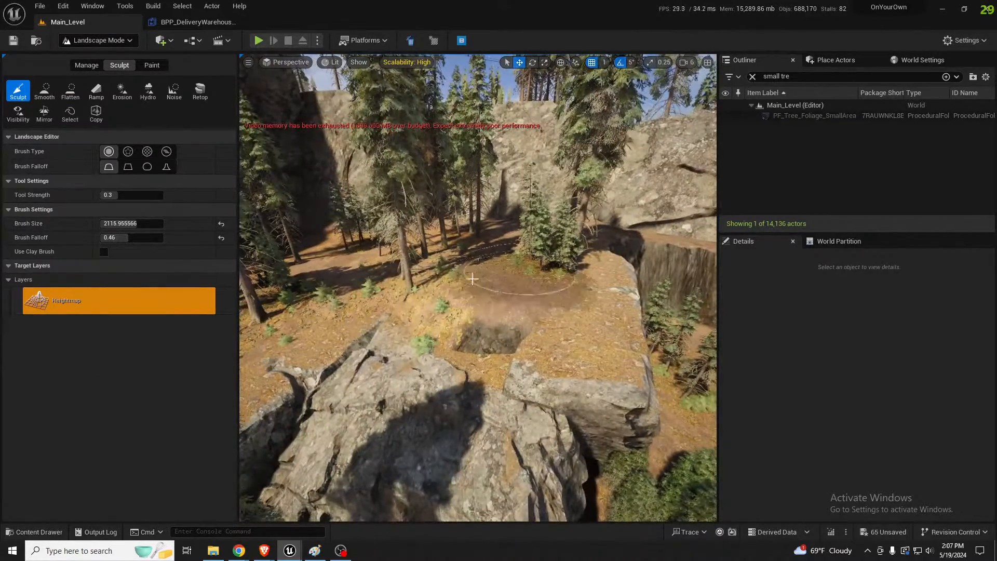
Smooth the raised ground and its steep drop beside the cliff rock into the surrounding terrain
left_click(52, 97)
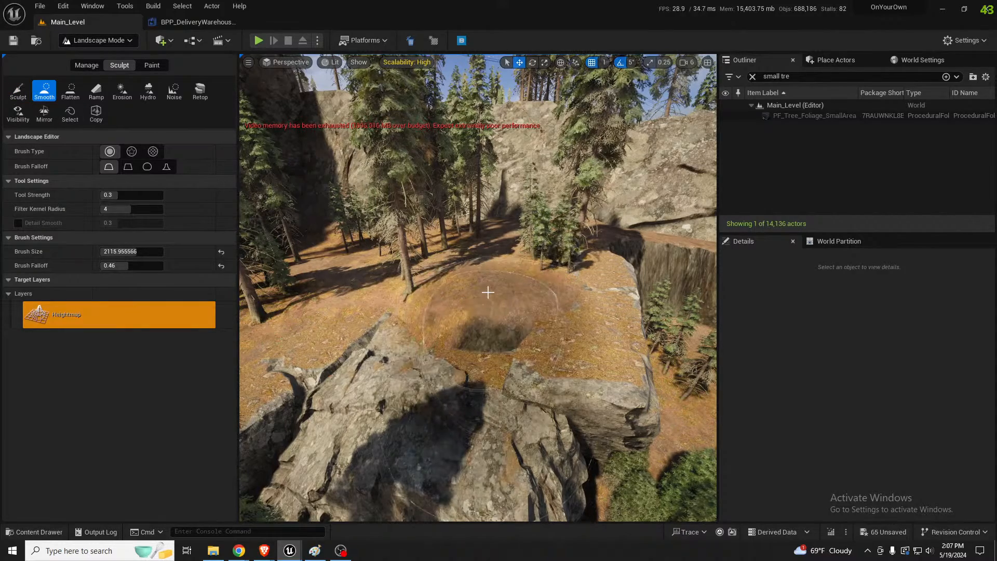
mouse_move(488, 293)
left_mouse_down()
mouse_move(483, 279)
mouse_move(455, 278)
left_mouse_up()
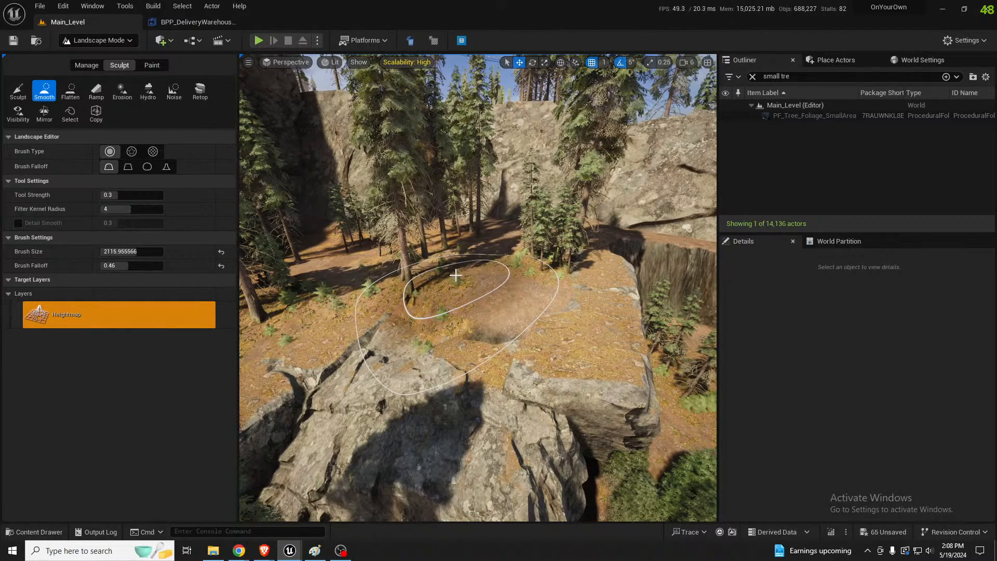
mouse_move(455, 274)
left_mouse_down()
mouse_move(458, 325)
mouse_move(465, 280)
mouse_move(479, 287)
left_mouse_up()
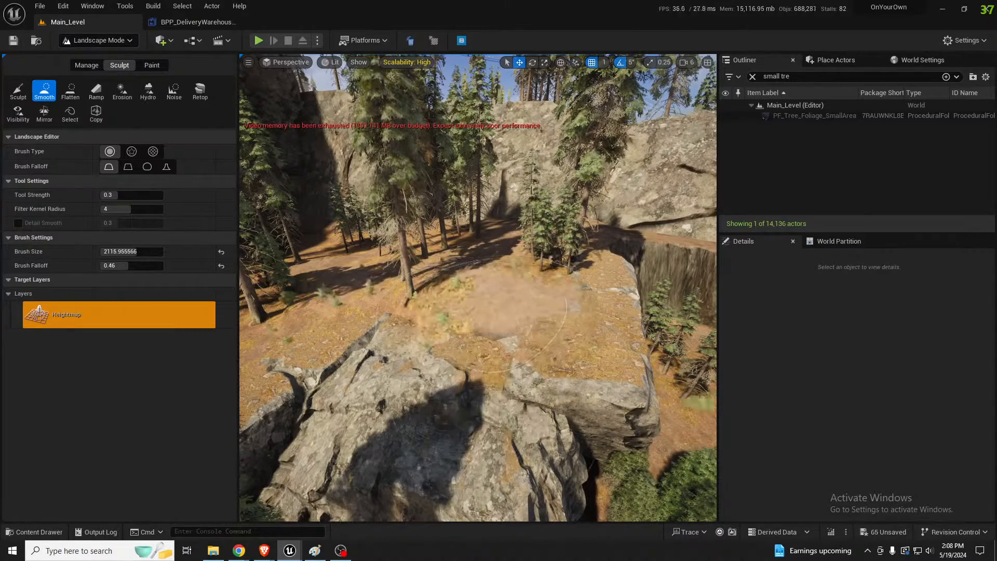
right_click_drag(478, 280, 440, 257)
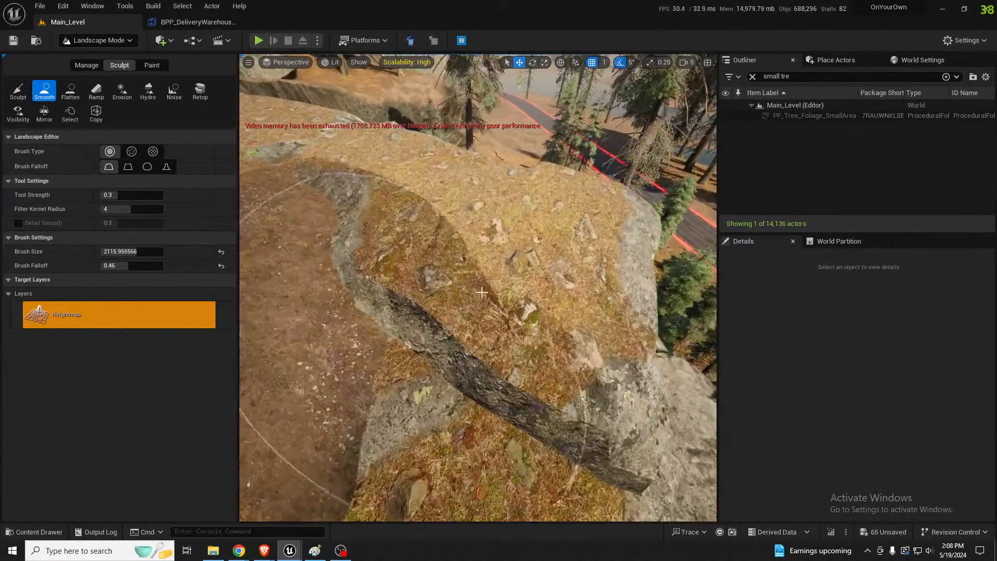
Inspect the rock's seam with the ground in Selection Mode, and smooth the slope leading from it toward the forest
key("shift+1")
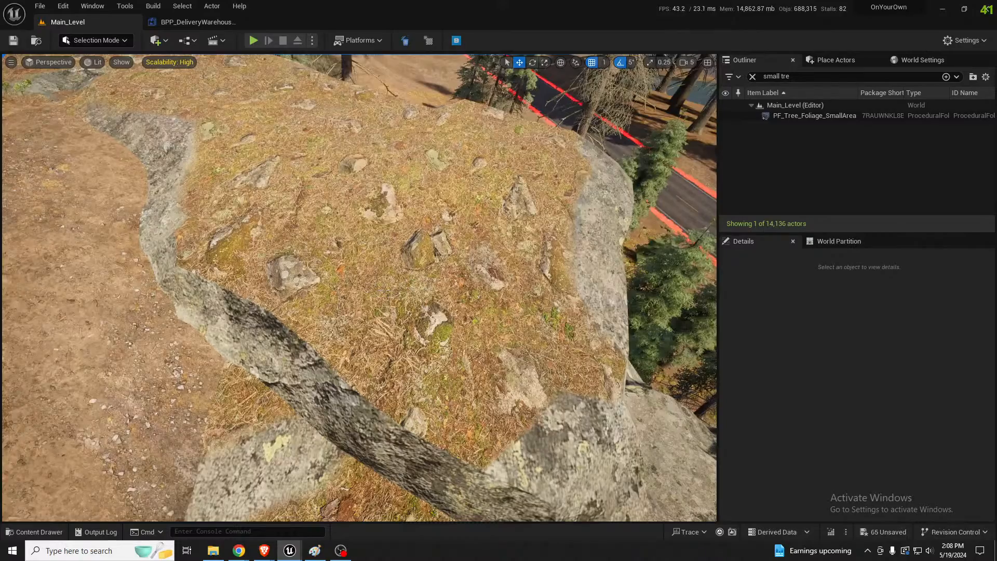
right_click_drag(359, 288, 213, 208)
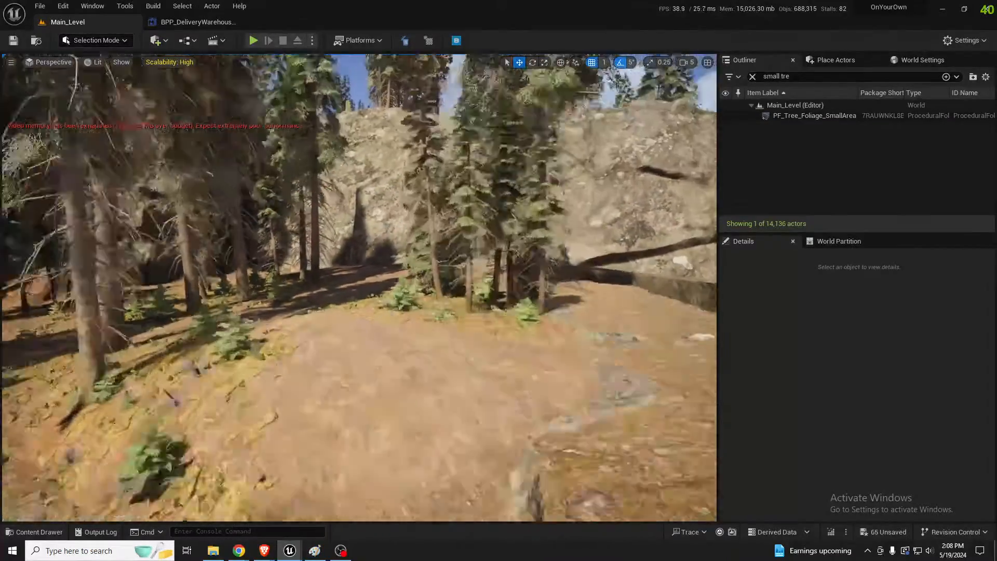
key("s")
right_click_drag(359, 250, 377, 294)
key("w")
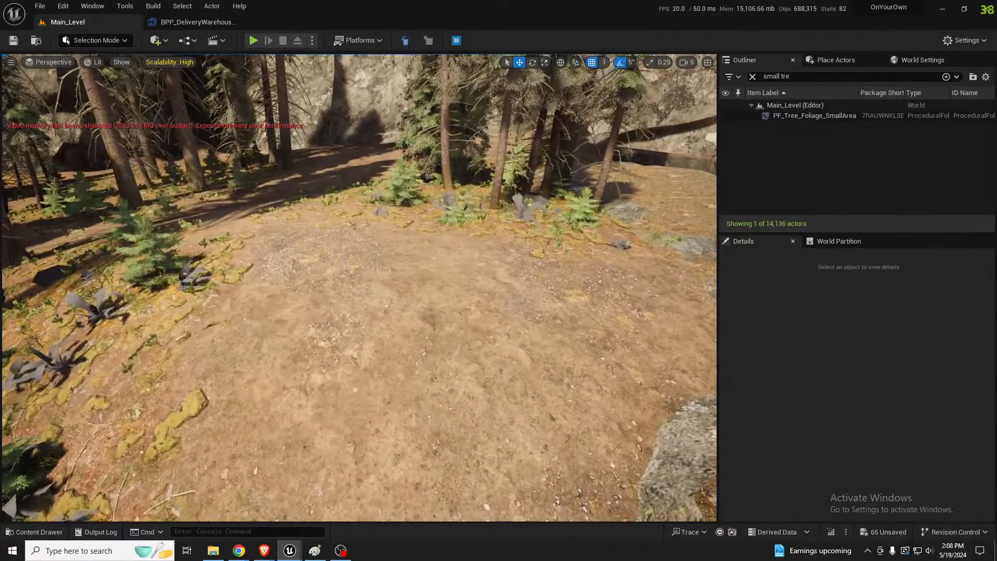
key("shift+2")
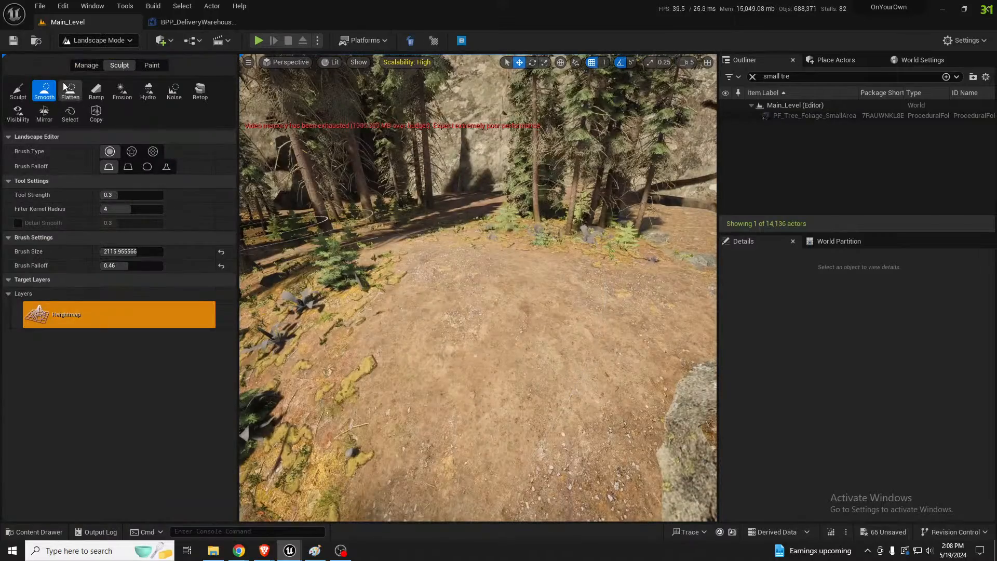
mouse_move(435, 229)
left_mouse_down()
mouse_move(428, 225)
mouse_move(431, 237)
left_mouse_up()
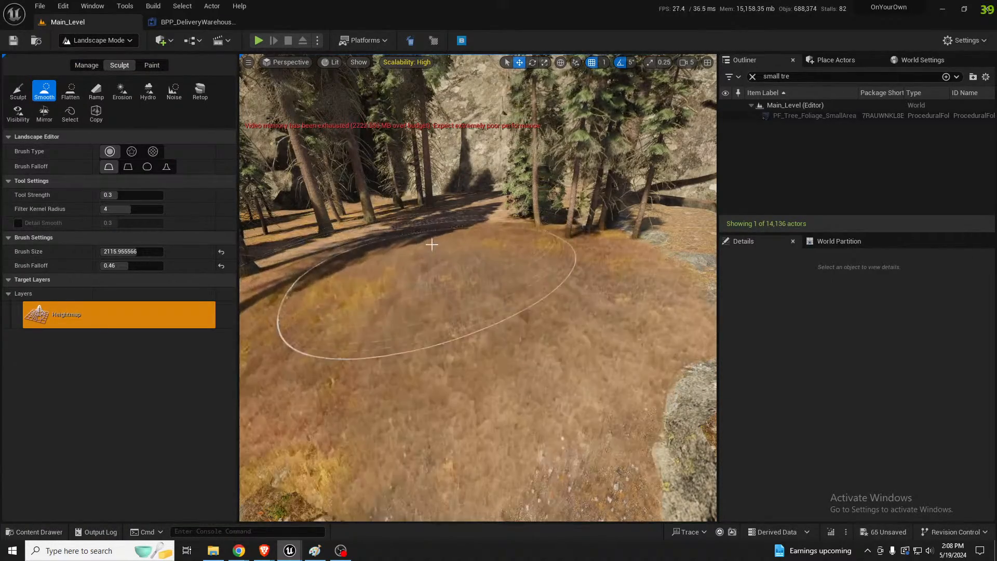
Paint the Mulch layer over the smoothed slope between the cliff rock and the trees
left_click(150, 67)
left_click(149, 369)
left_click_drag(492, 367, 459, 340)
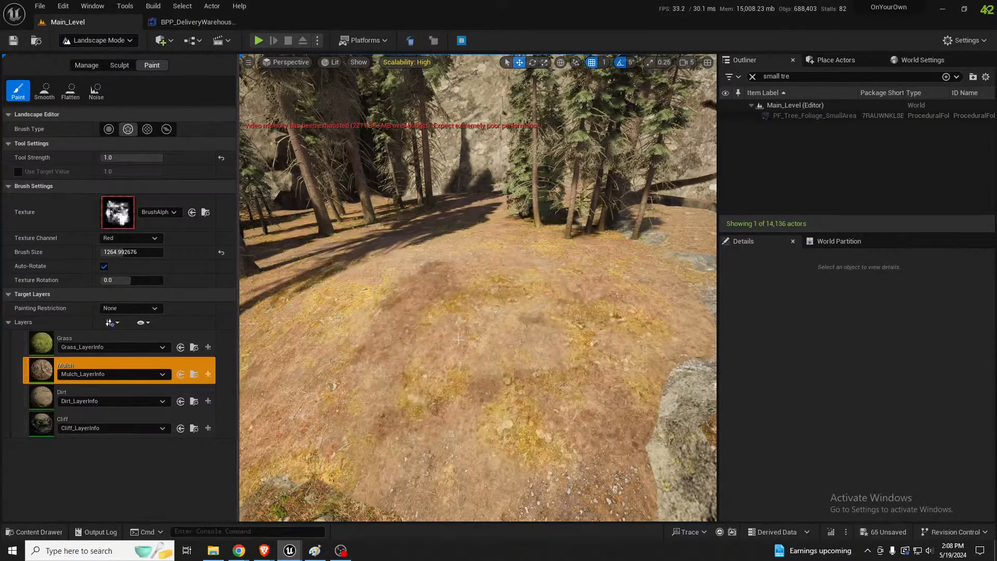
Reposition the low cliff rock at the end of the roadside cliff in Selection Mode
key("s")
mouse_move(458, 339)
right_mouse_down()
mouse_move(460, 314)
mouse_move(426, 311)
right_mouse_up()
key("s")
key("s")
key("s")
key("s")
key("shift+1")
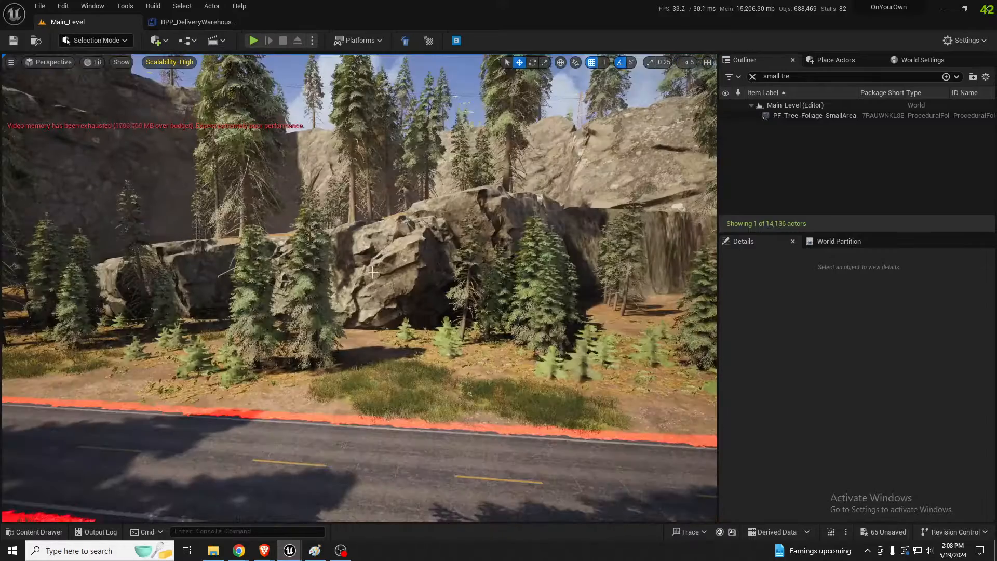
left_click(199, 266)
right_click_drag(258, 410, 259, 416)
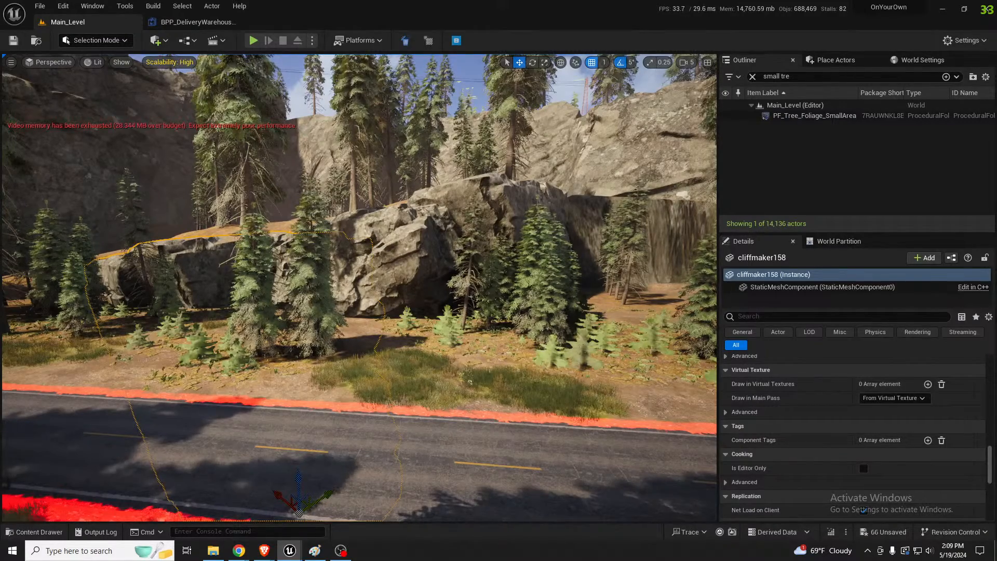
Try to smooth the uneven ground between the top of the low cliff rock and the forest edge
scroll(315, 337, "up", 3)
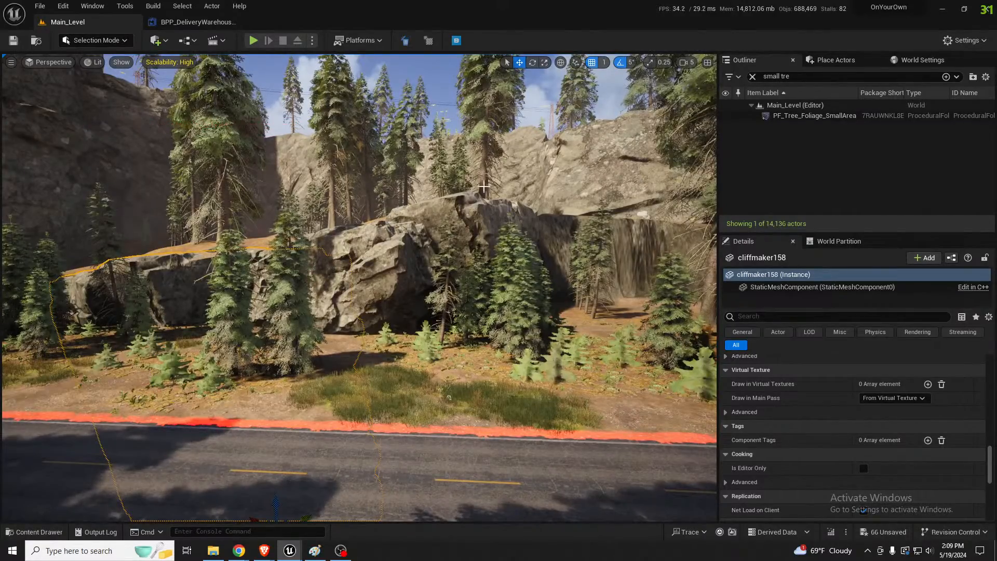
key("w")
right_click_drag(247, 76, 281, 93)
key("w")
scroll(459, 267, "down", 4)
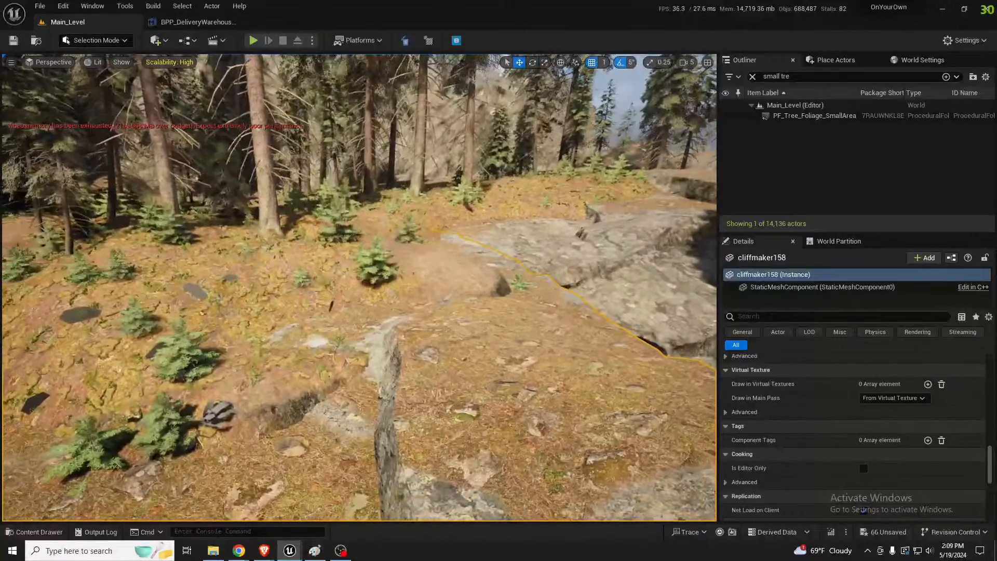
key("shift+2")
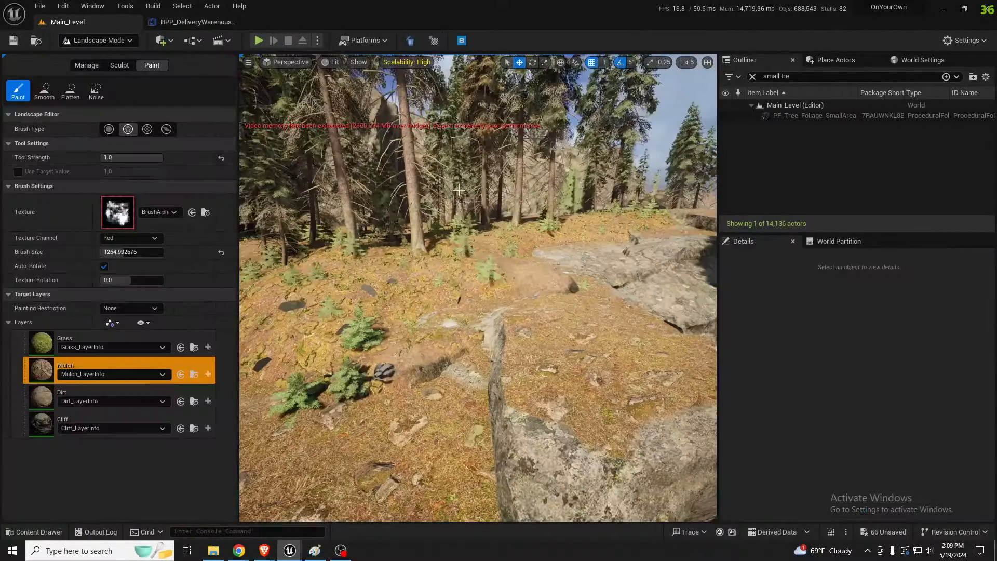
left_click(120, 65)
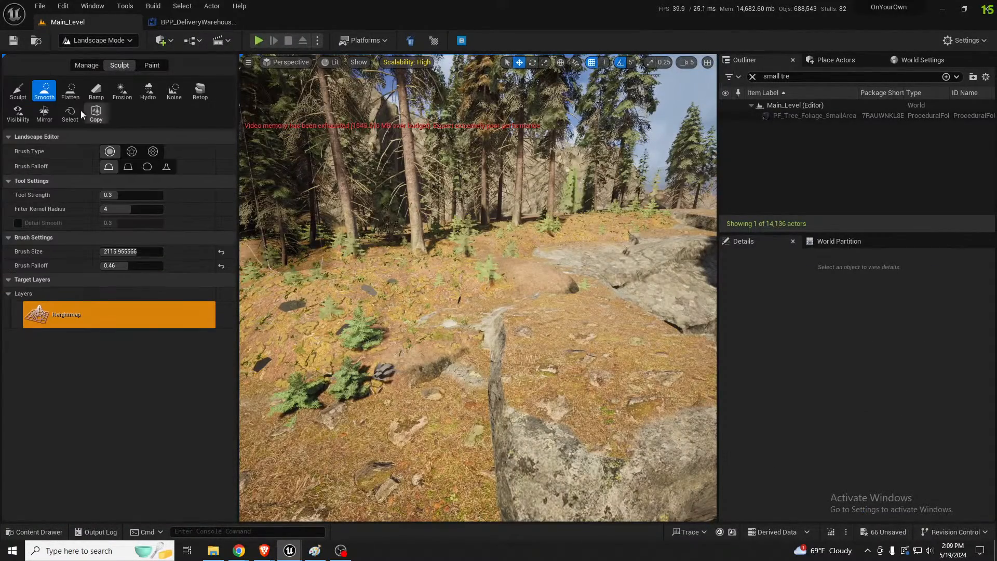
mouse_move(486, 254)
left_mouse_down()
mouse_move(487, 265)
mouse_move(422, 253)
left_mouse_up()
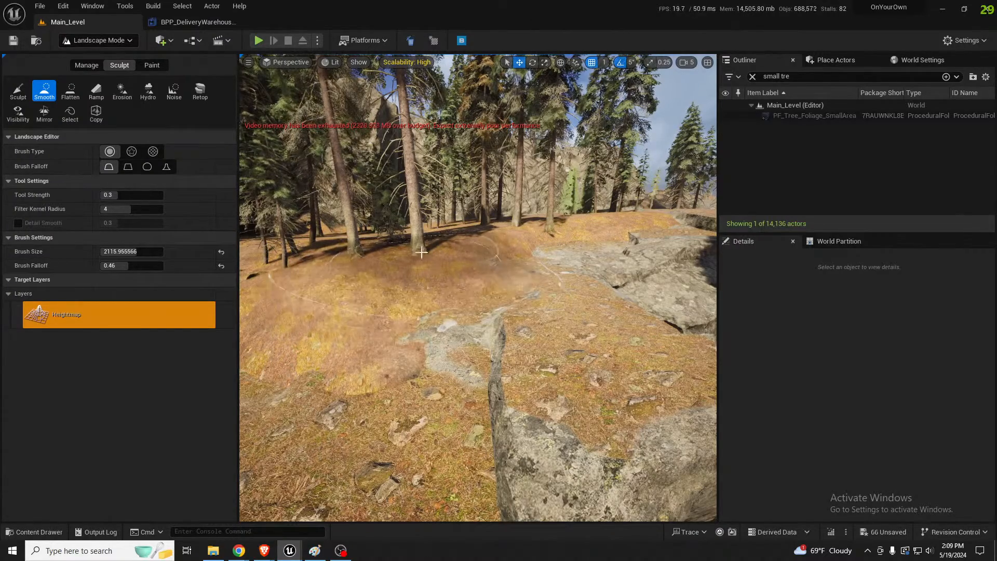
key("ctrl+z")
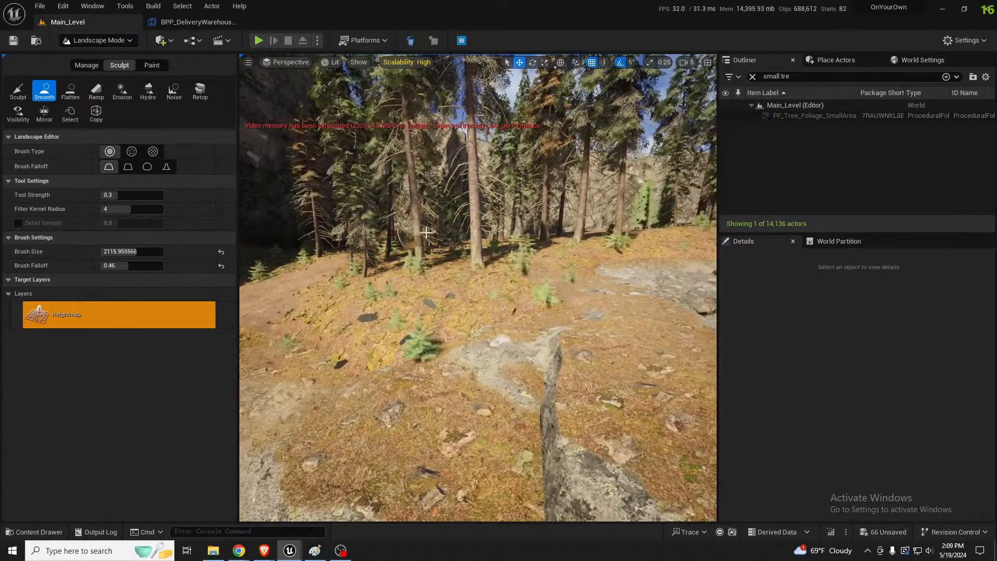
Reposition the large cliff rock in front of the steep ground drop in Selection Mode
key("shift+1")
mouse_move(426, 232)
right_mouse_down()
mouse_move(473, 231)
mouse_move(405, 231)
mouse_move(426, 229)
right_mouse_up()
key("s")
key("w")
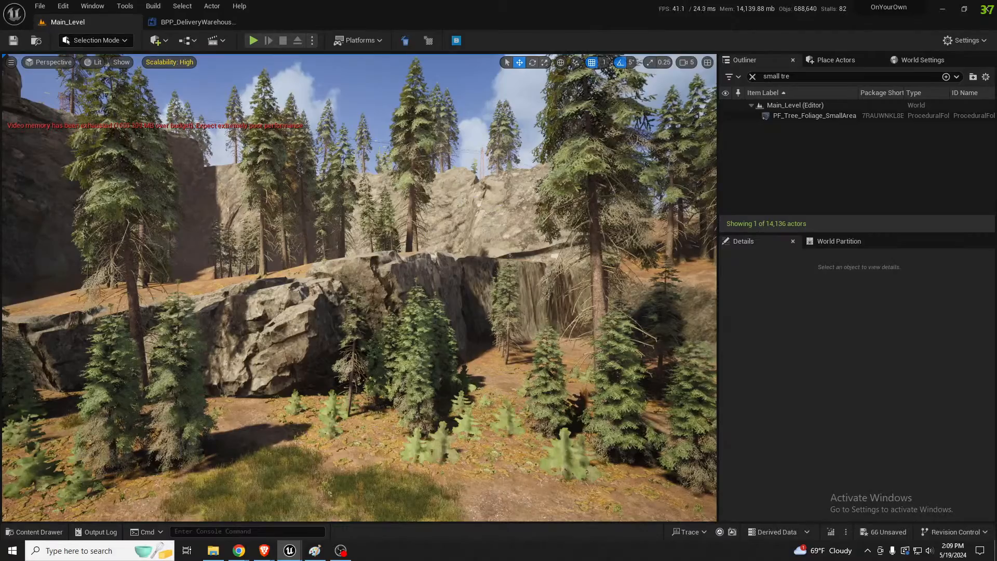
key("w")
right_click_drag(425, 229, 460, 223)
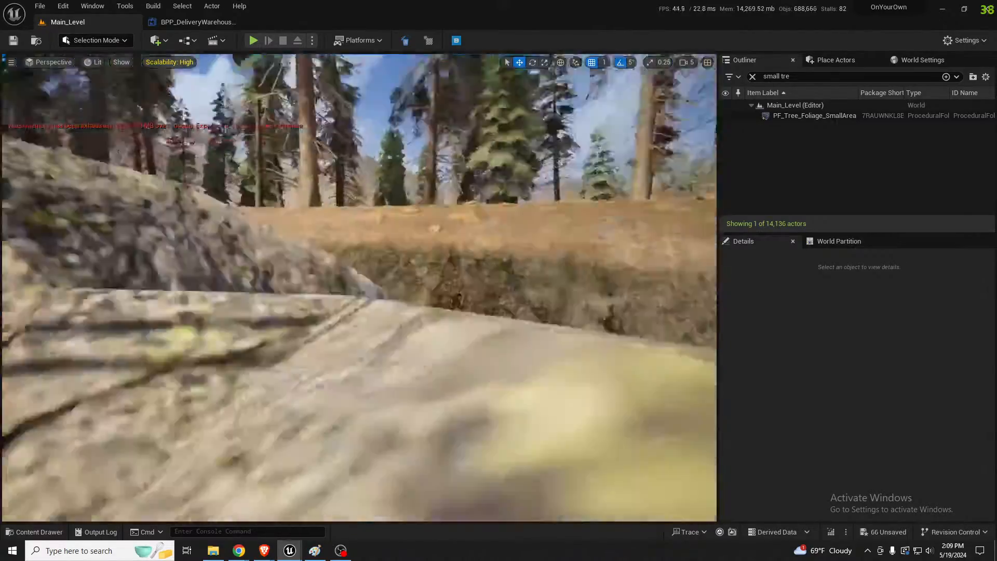
key("s")
mouse_move(454, 264)
right_mouse_down()
mouse_move(457, 271)
mouse_move(439, 268)
mouse_move(453, 264)
right_mouse_up()
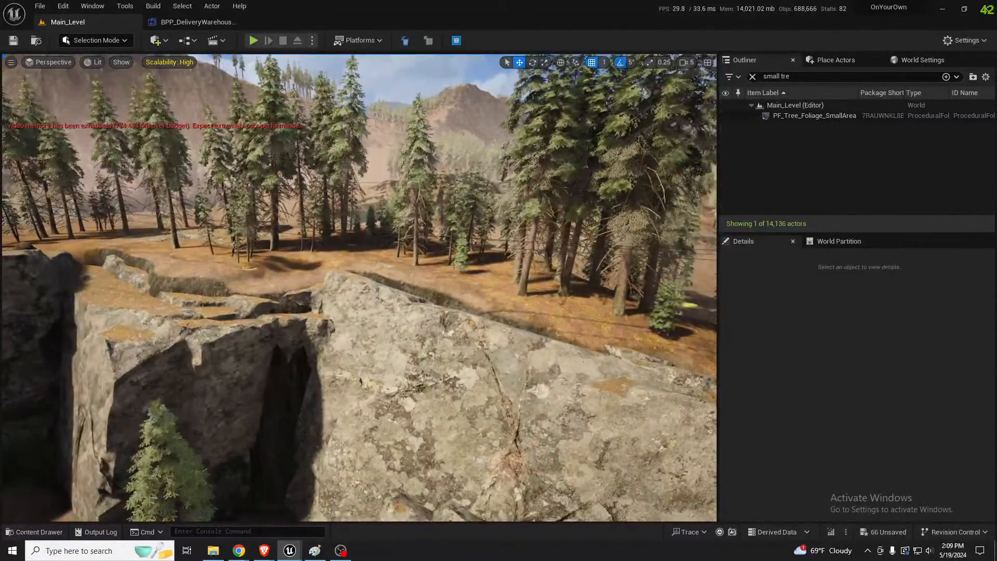
left_click(426, 384)
key("s")
mouse_move(426, 383)
right_mouse_down()
mouse_move(423, 400)
mouse_move(426, 384)
right_mouse_up()
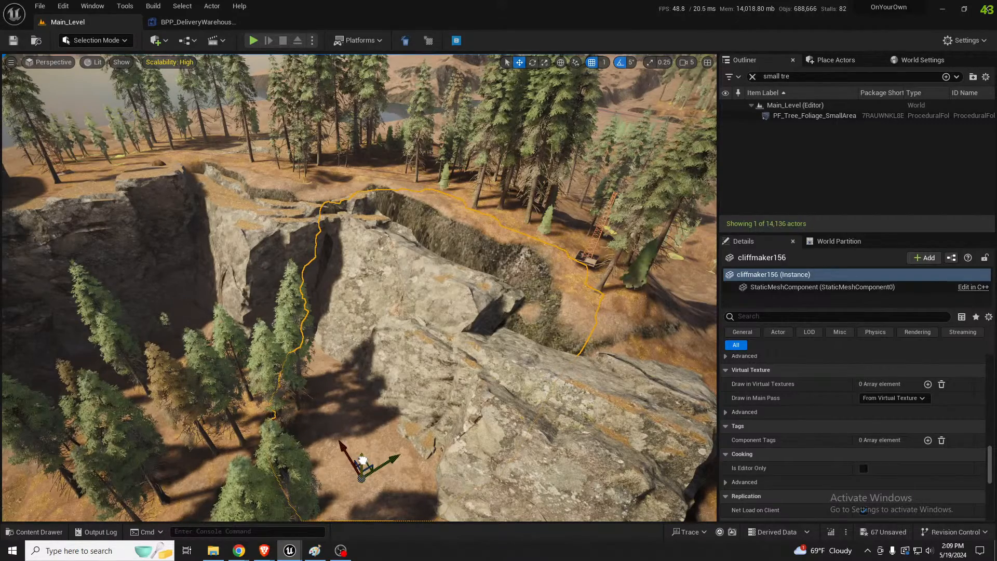
Raise the neighbouring cliff rock at the outer end of the cliff row slightly
key("s")
mouse_move(497, 377)
right_mouse_down()
mouse_move(497, 323)
mouse_move(497, 377)
right_mouse_up()
key("q")
left_click(597, 322)
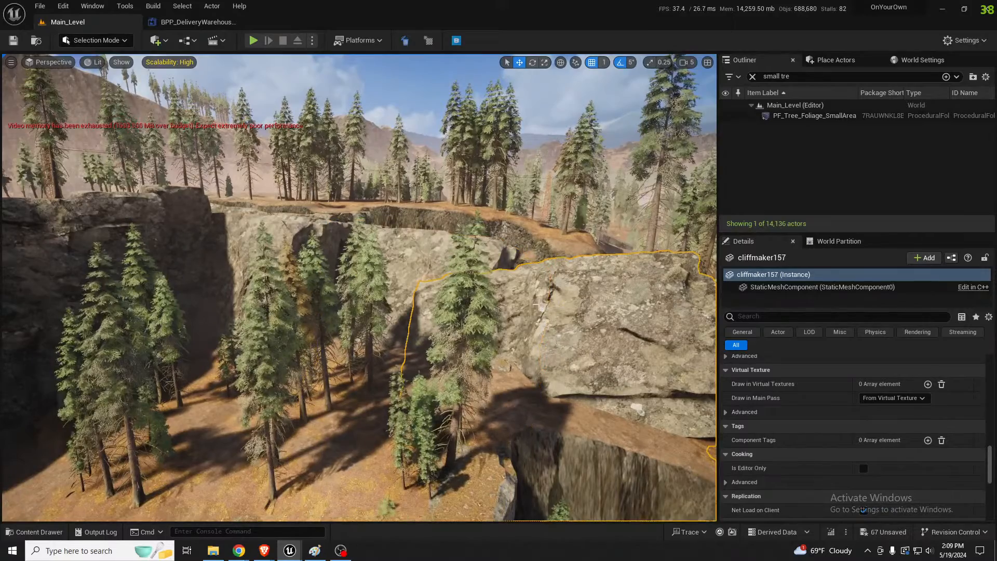
right_click_drag(597, 322, 647, 327)
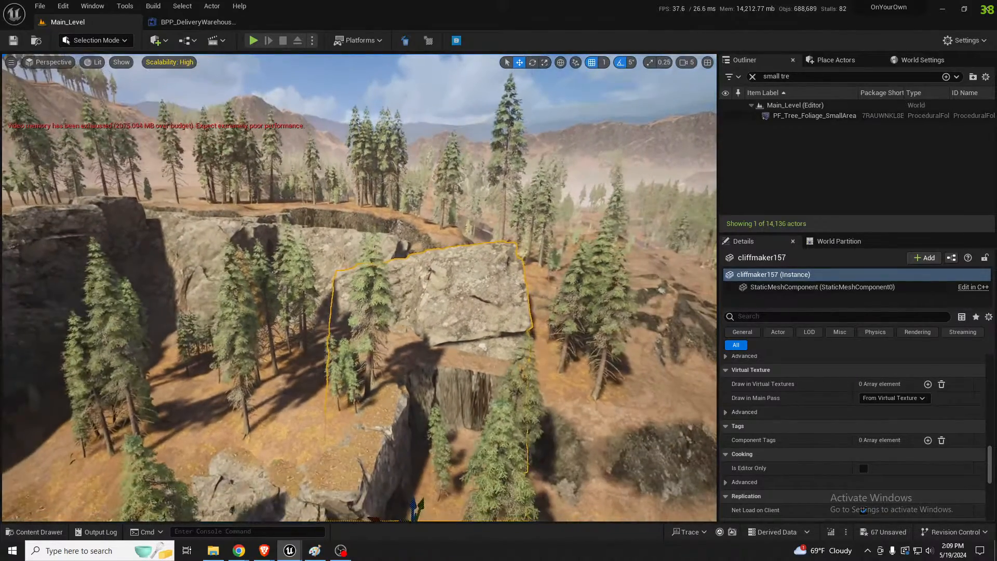
left_click_drag(413, 506, 421, 495)
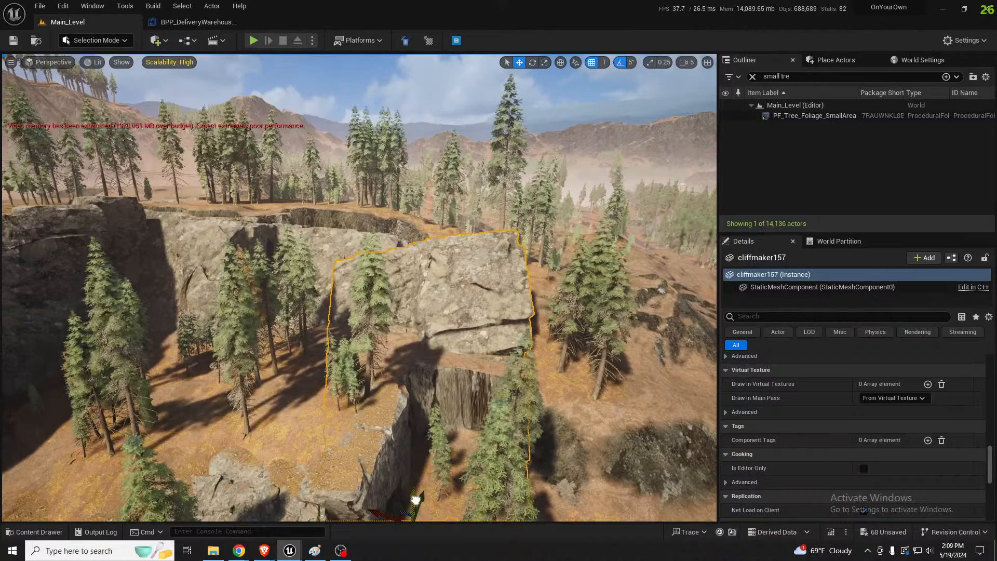
key("w")
mouse_move(417, 497)
right_mouse_down()
mouse_move(415, 437)
mouse_move(411, 484)
right_mouse_up()
Place a ramp's two end points behind the cliff rocks with the Ramp tool and adjust the height of the far point
right_click_drag(391, 321, 390, 321)
left_click(391, 320)
key("shift+2")
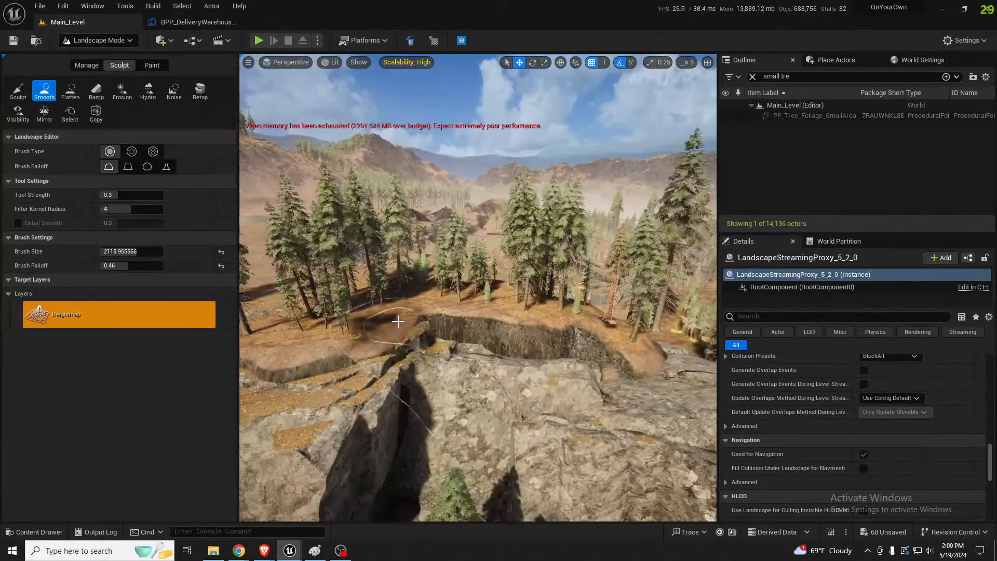
left_click(71, 91)
left_click(92, 97)
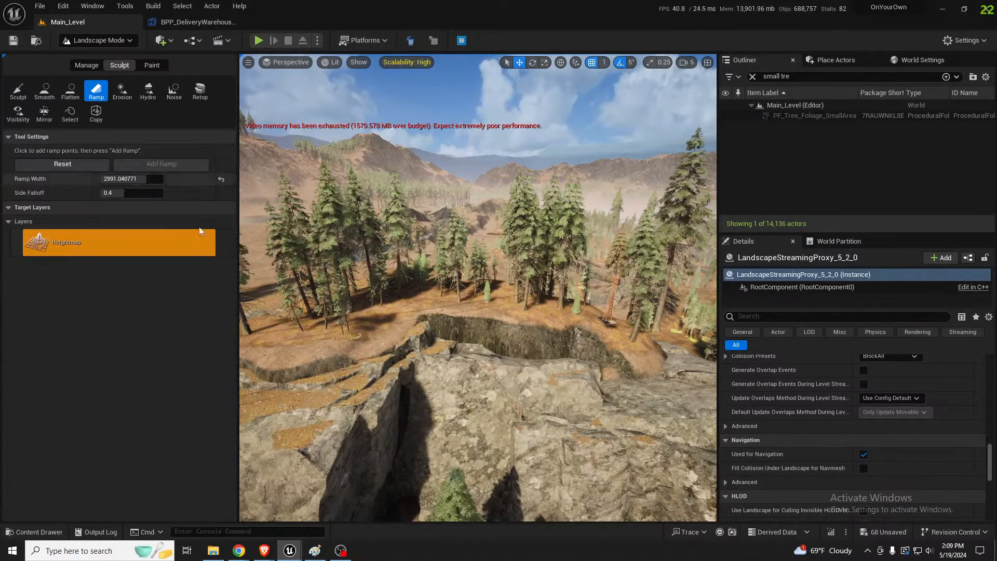
left_click(387, 302)
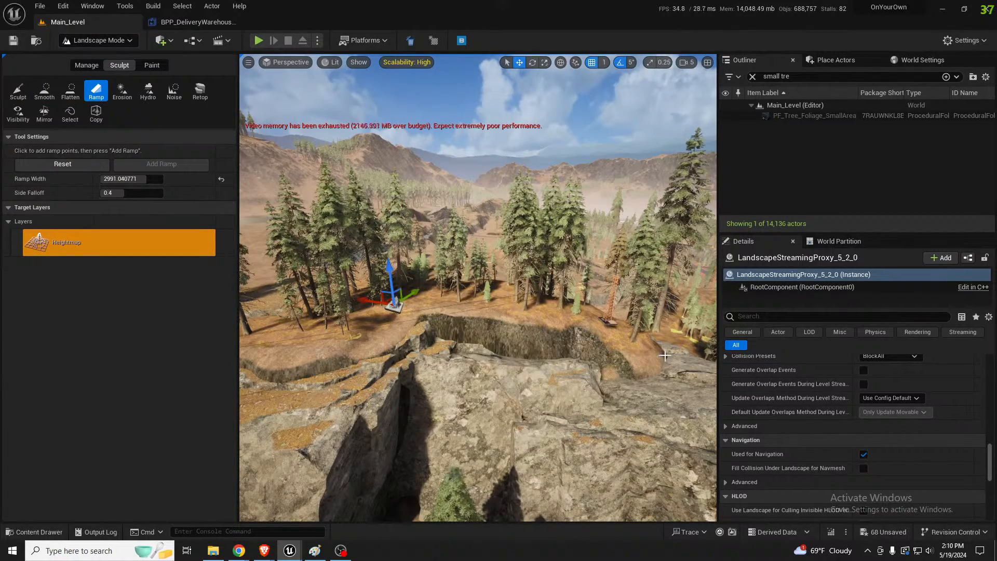
left_click(667, 356)
key("w")
right_click_drag(666, 356, 665, 316)
key("s")
left_click(403, 214)
left_click_drag(399, 185, 422, 189)
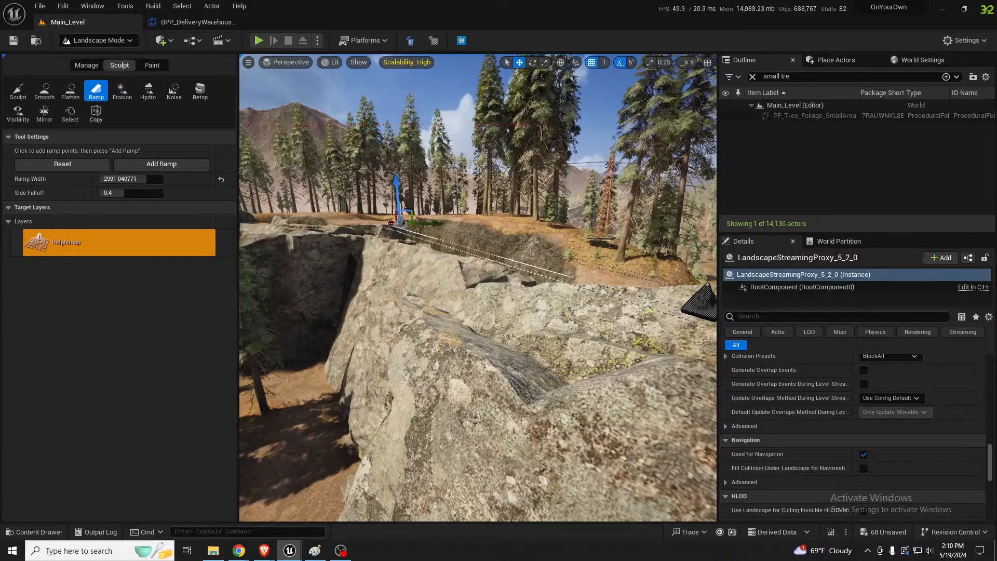
Widen the ramp to 4915.604004 and add it to the landscape along the back of the cliff rocks
left_click_drag(142, 184, 155, 184)
right_click_drag(353, 224, 338, 206)
key("s")
key("d")
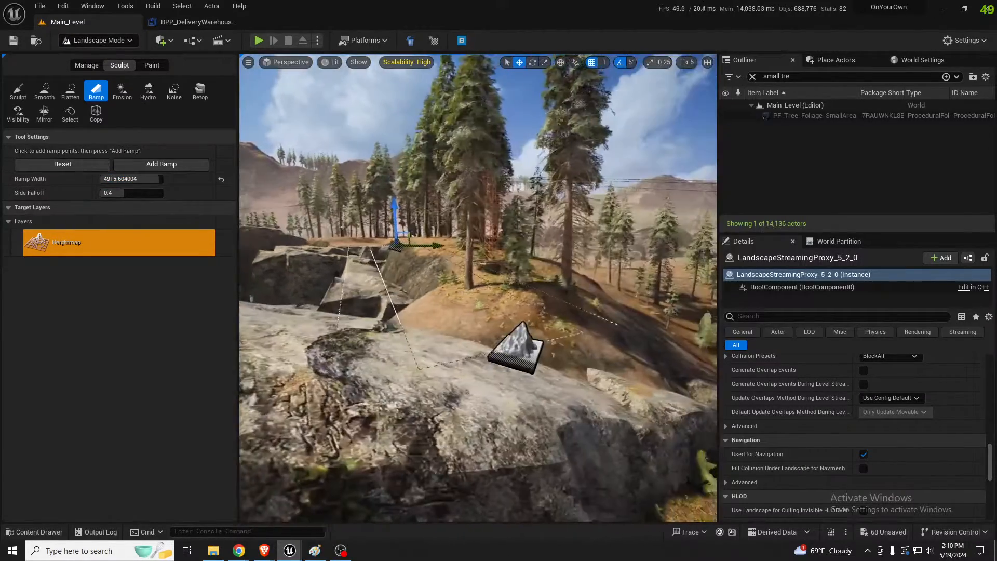
left_click(184, 164)
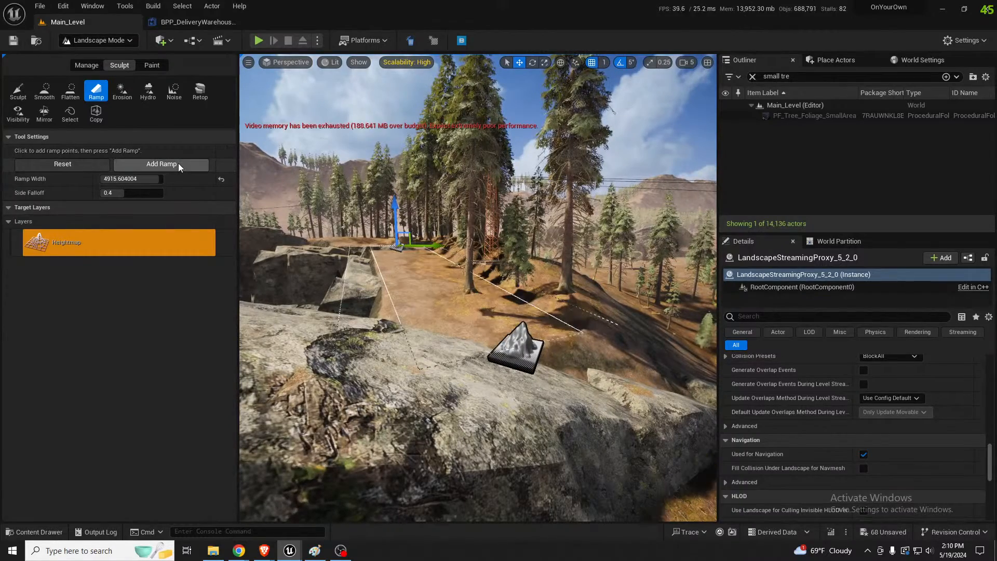
Move the ramp's end points to the forest slope and add a second ramp between the trees
key("d")
right_click_drag(528, 315, 529, 315)
key("a")
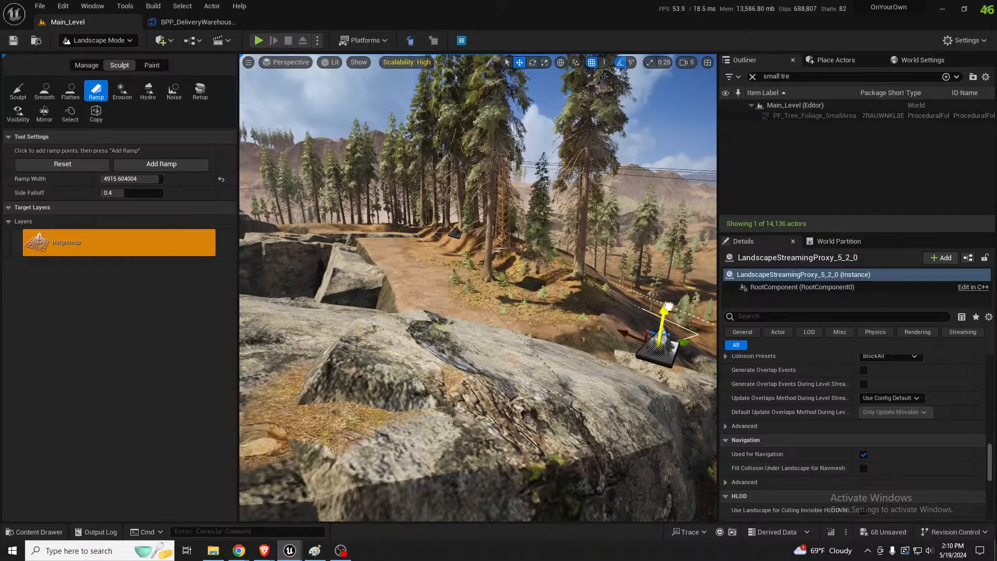
left_click(171, 164)
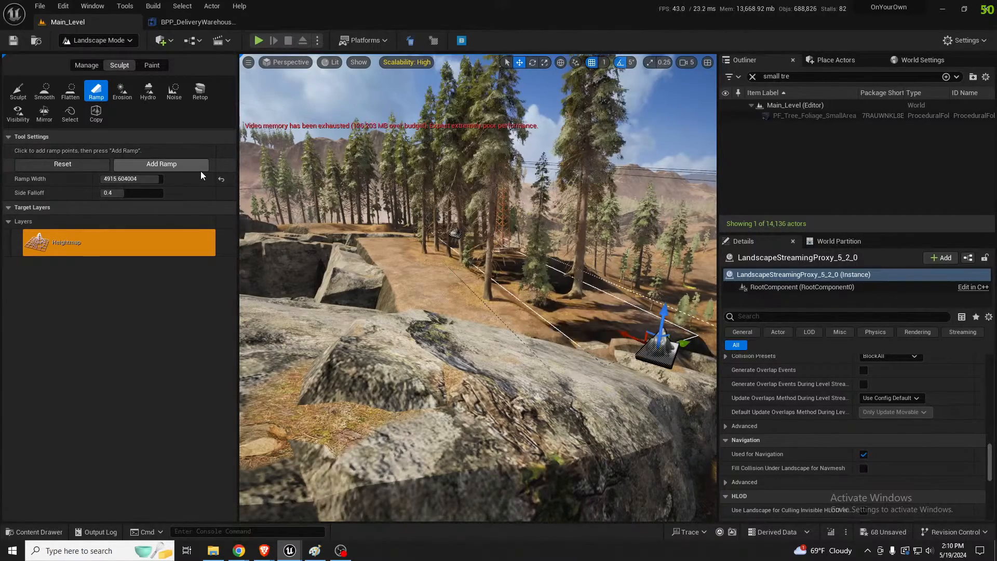
Check the ramped ground behind the cliff and reposition the ramp points between the forest floor and the large cliff rock
key("w")
right_click_drag(416, 260, 478, 276)
key("d")
mouse_move(384, 345)
right_mouse_down()
mouse_move(400, 345)
mouse_move(383, 346)
right_mouse_up()
key("a")
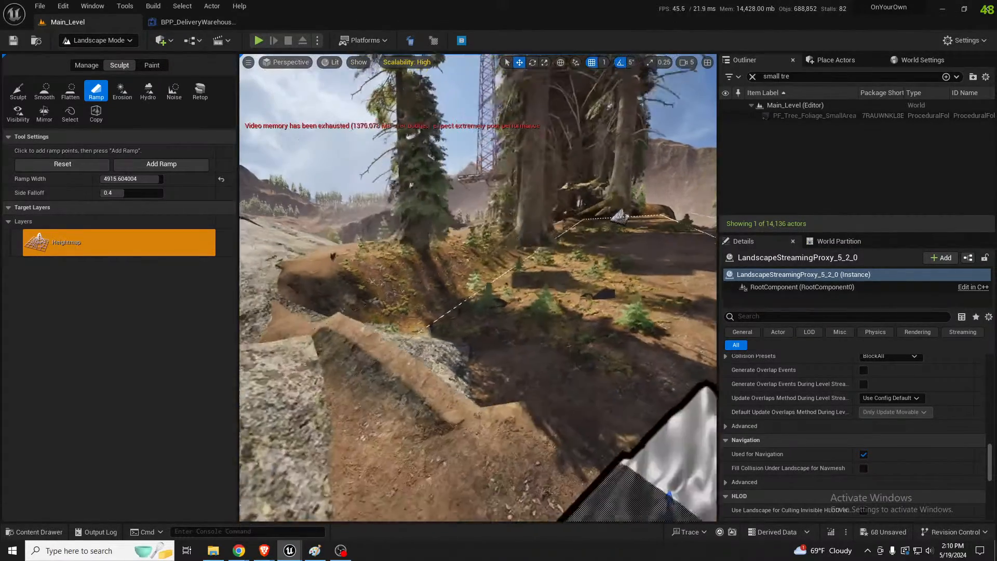
right_click_drag(478, 289, 431, 270)
key("w")
key("a")
key("s")
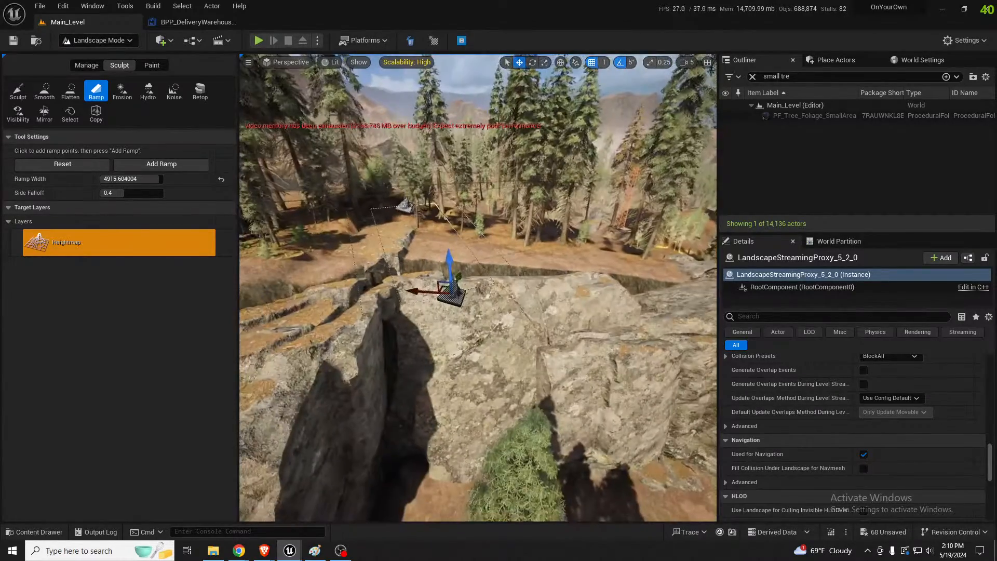
Rotate the large cliff rock by 5 degrees in Selection Mode and adjust its position against the ramped ground
key("shift+1")
left_click(392, 382)
right_click_drag(392, 382, 397, 426)
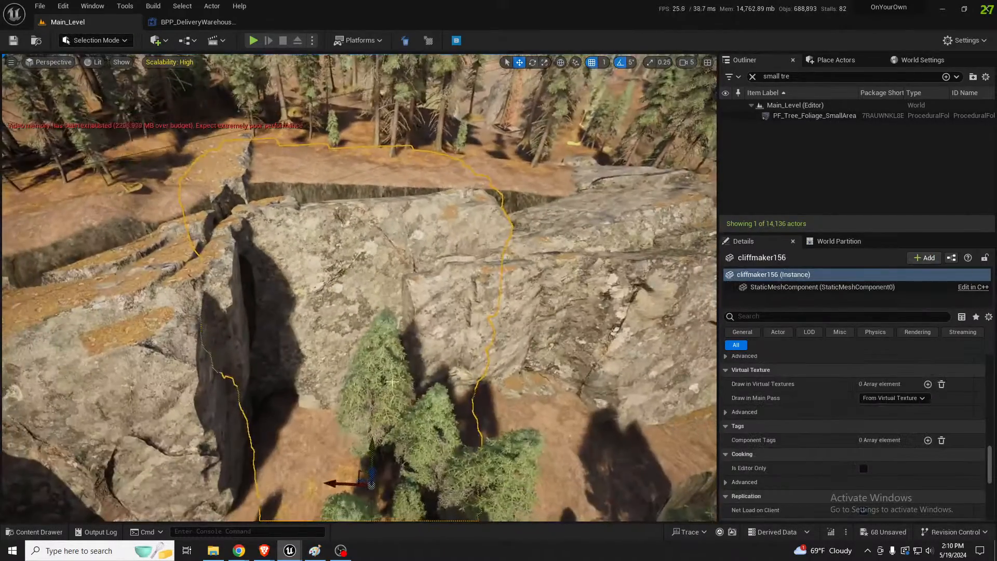
key("e")
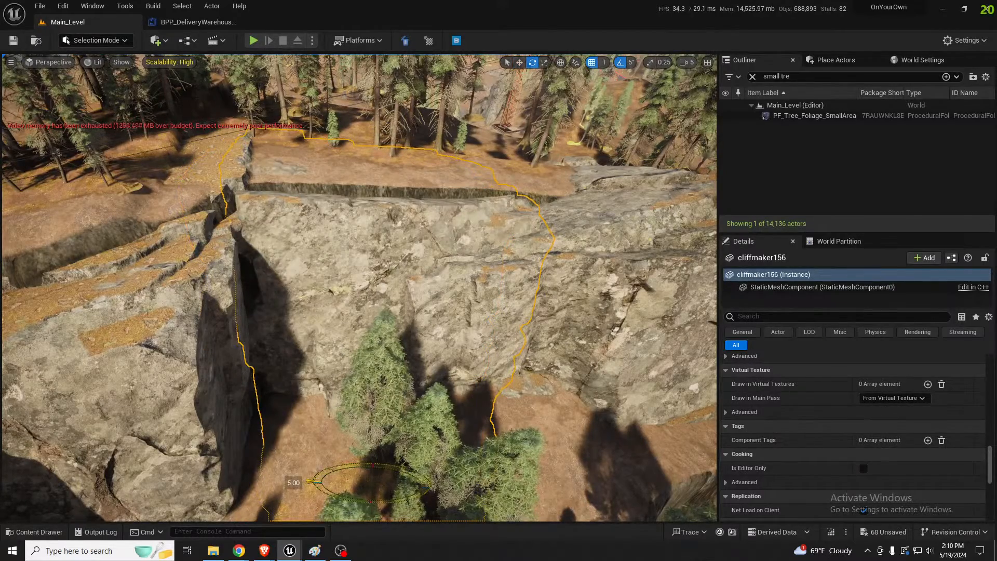
left_click_drag(310, 482, 314, 488)
right_click_drag(314, 488, 380, 425)
key("w")
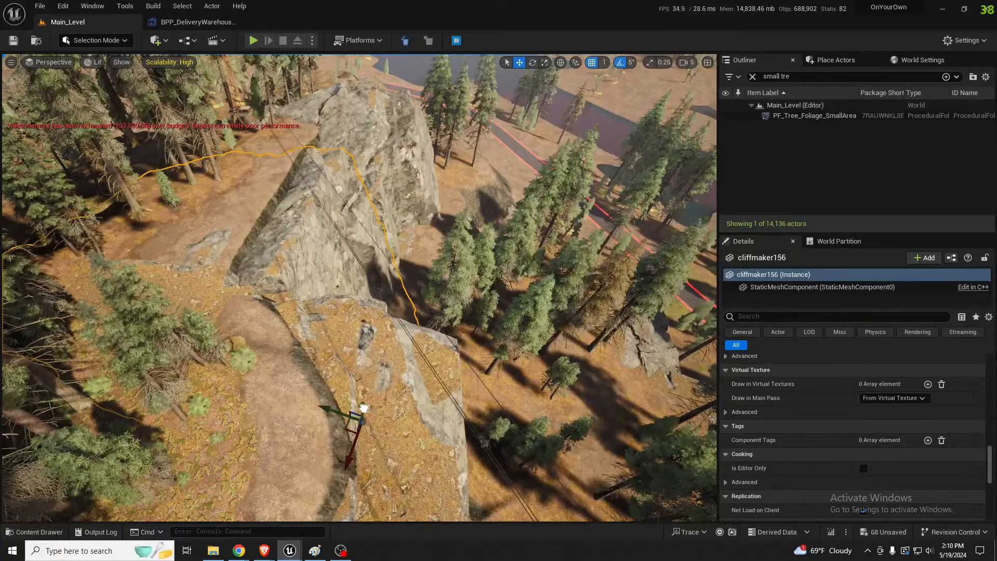
right_click_drag(380, 425, 348, 462)
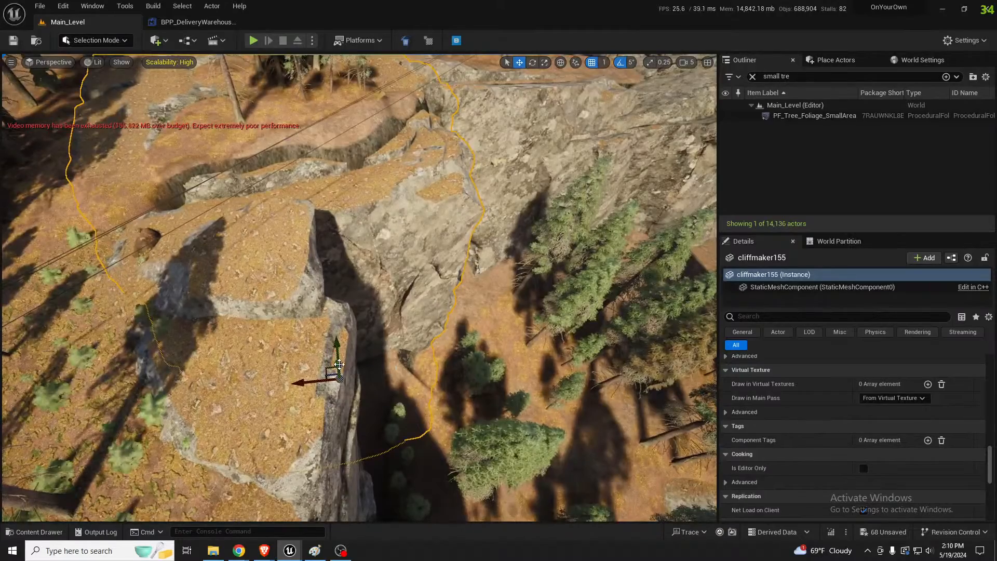
Reposition the adjacent cliff rock to fit the ground at the forest edge
right_click_drag(338, 365, 416, 319)
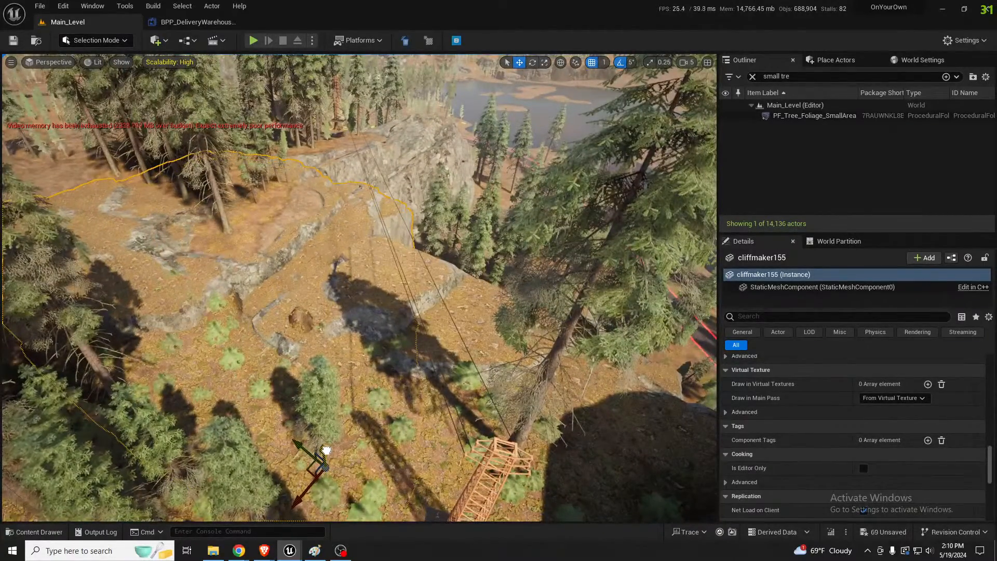
right_click_drag(340, 335, 343, 307)
right_click_drag(449, 328, 472, 338)
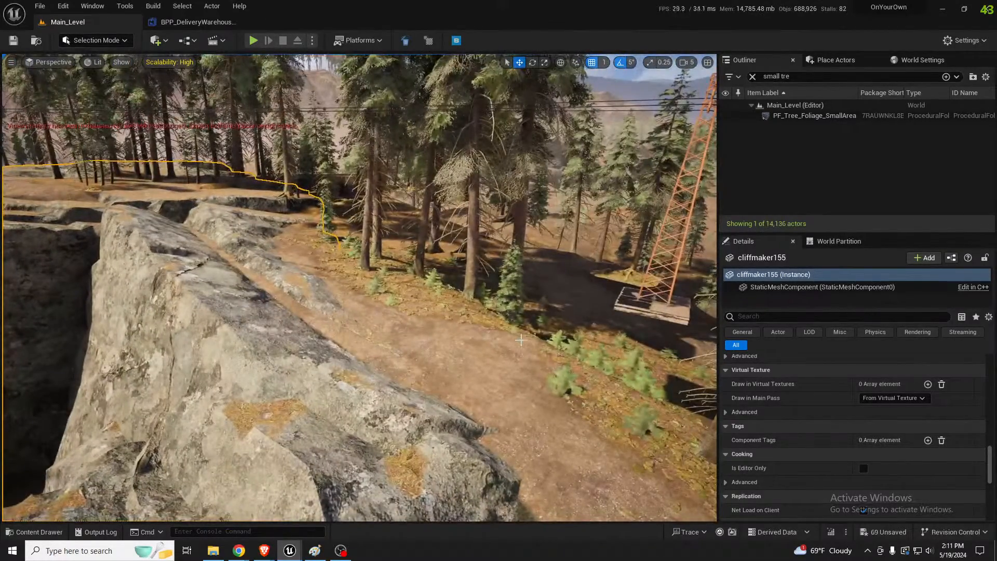
Paint the Mulch layer over the ramped slope behind the cliff and the Grass layer on the ground beneath the trees
key("shift+2")
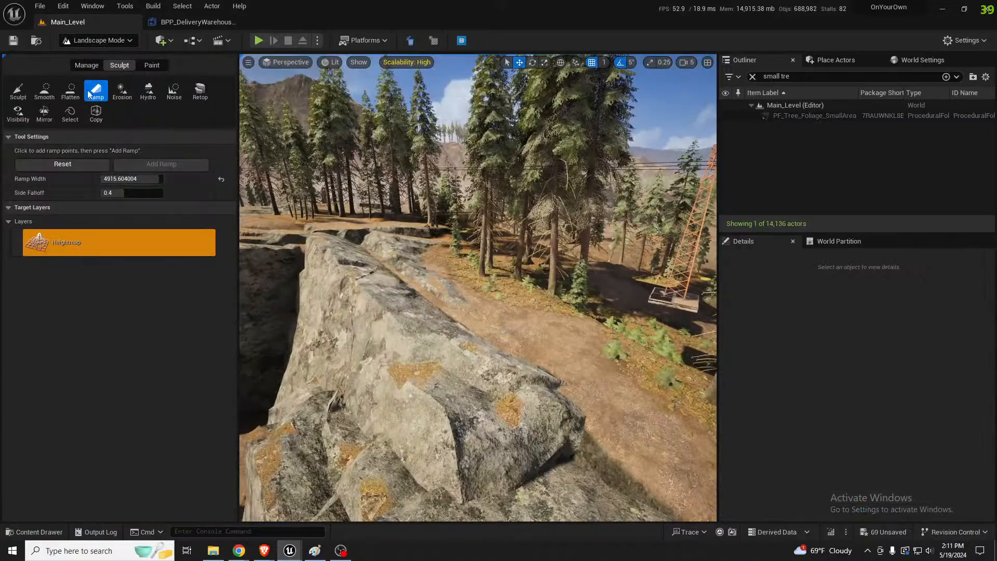
left_click(106, 376)
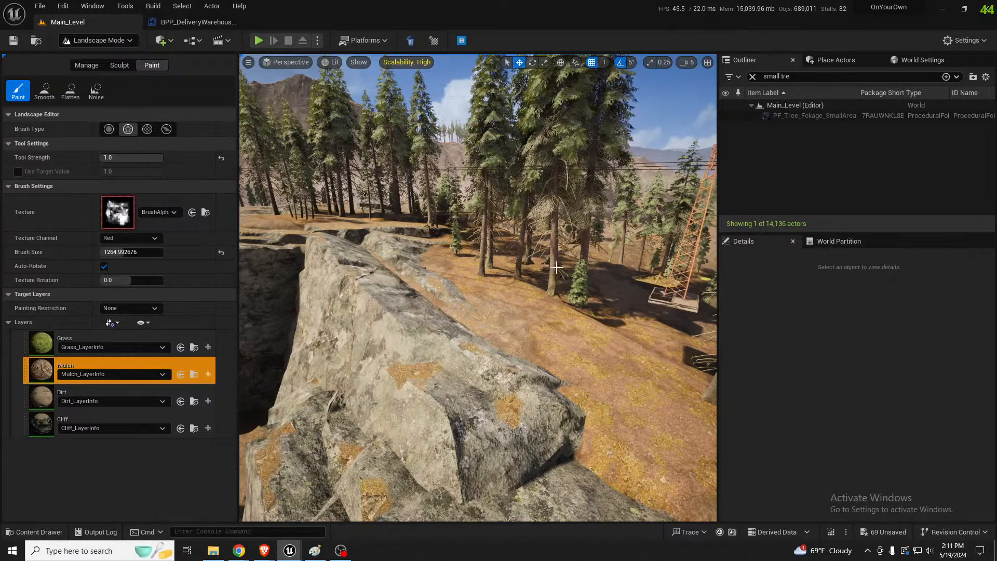
left_click(52, 339)
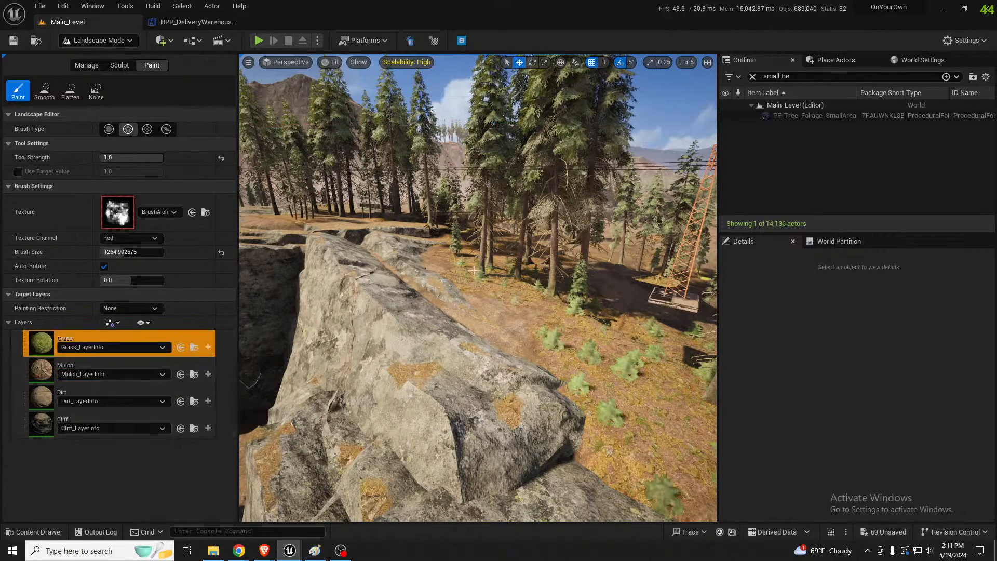
mouse_move(484, 266)
left_mouse_down()
mouse_move(556, 270)
mouse_move(489, 261)
left_mouse_up()
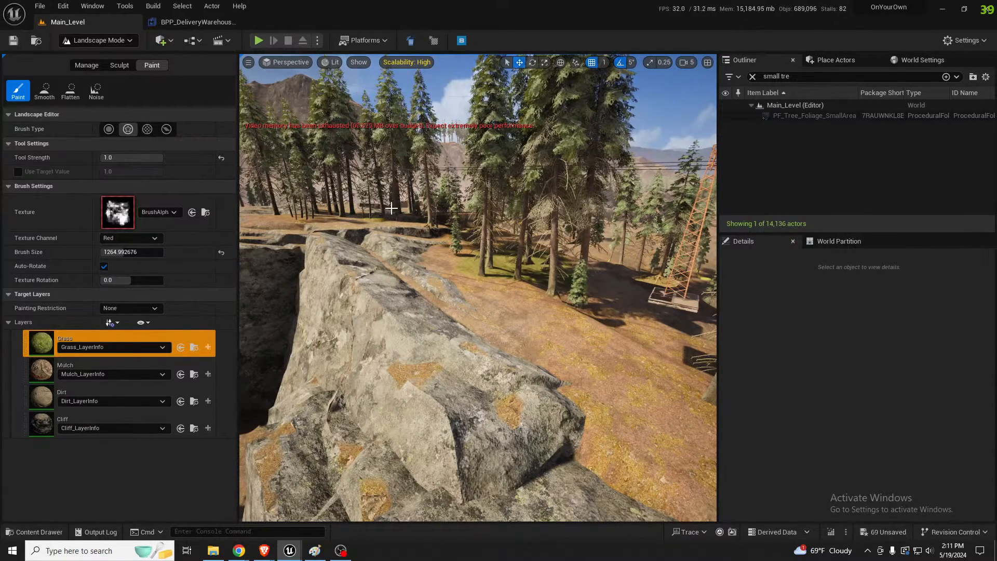
right_click_drag(371, 224, 343, 213)
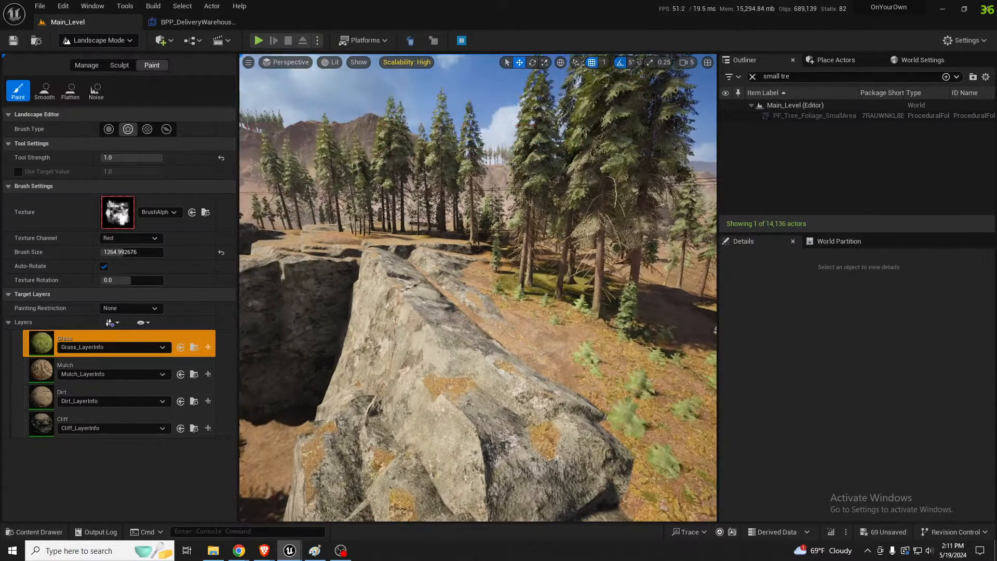
Resimulate the PF_Tree_Foliage_SmallArea volume in Selection Mode and inspect the ground on top of the cliff
key("shift+1")
left_click(831, 117)
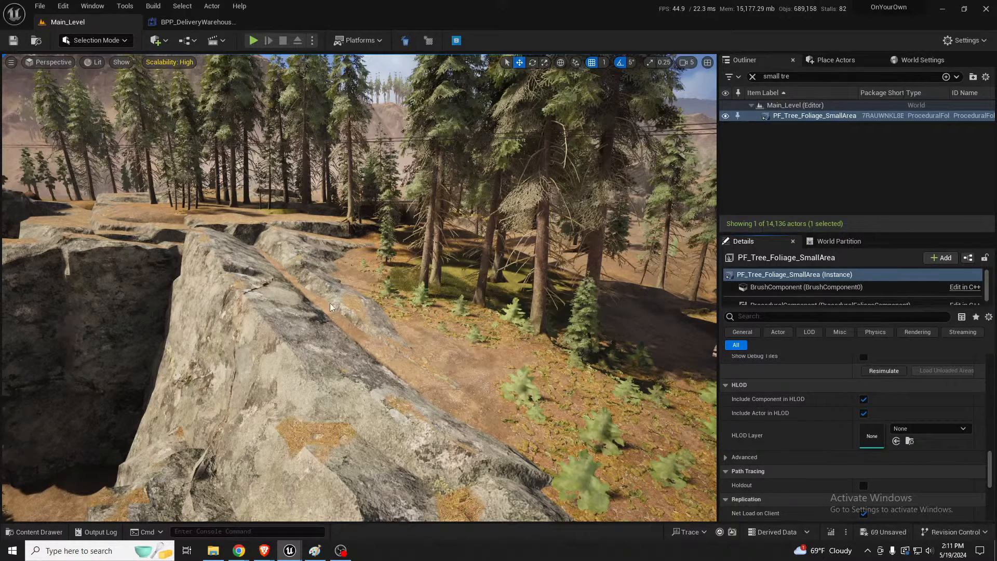
right_click_drag(331, 307, 324, 283)
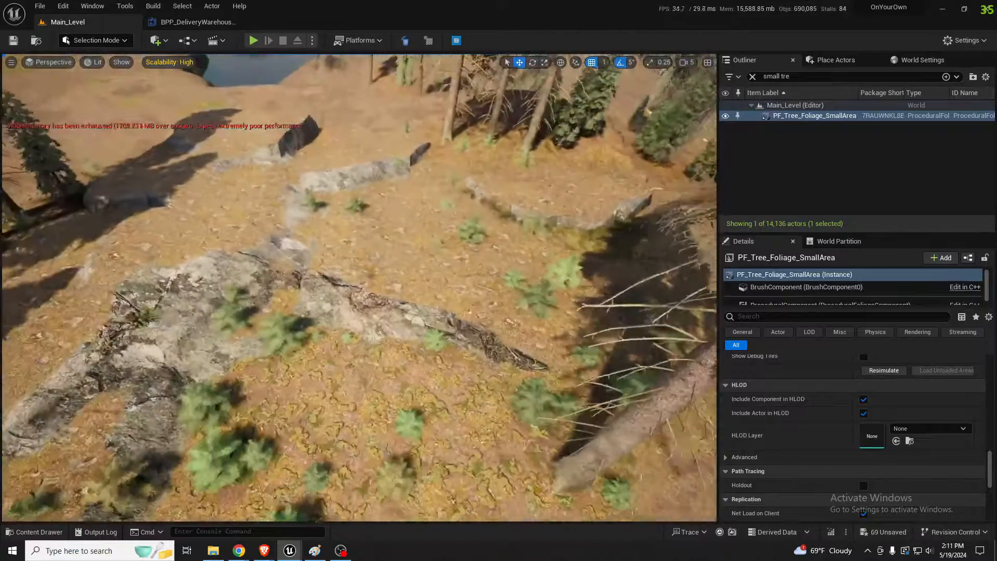
right_click_drag(510, 282, 530, 277)
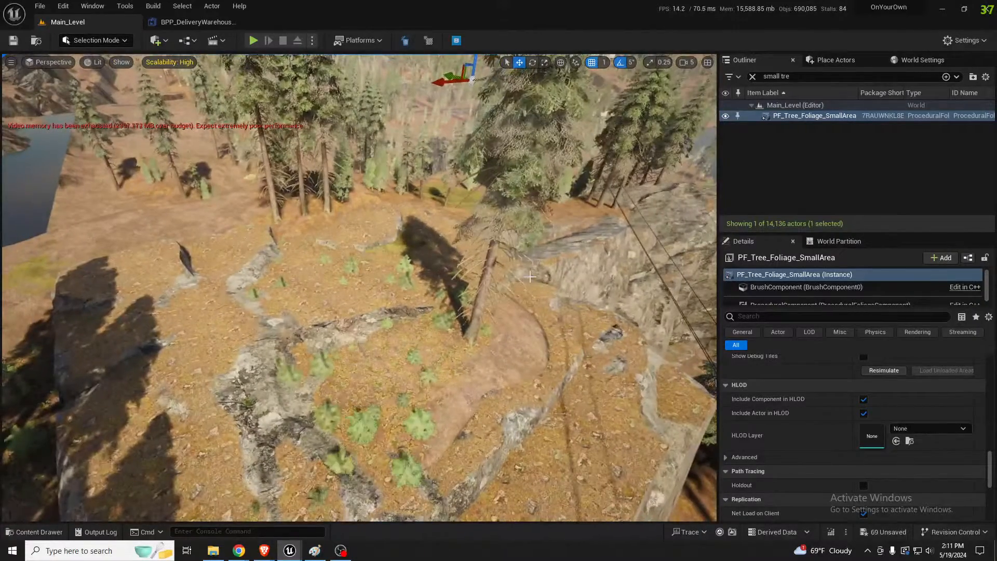
Raise the landscape over the cracked cliff top near the trees with the Sculpt tool at a brush size of about 3795
left_click(400, 355)
key("shift+2")
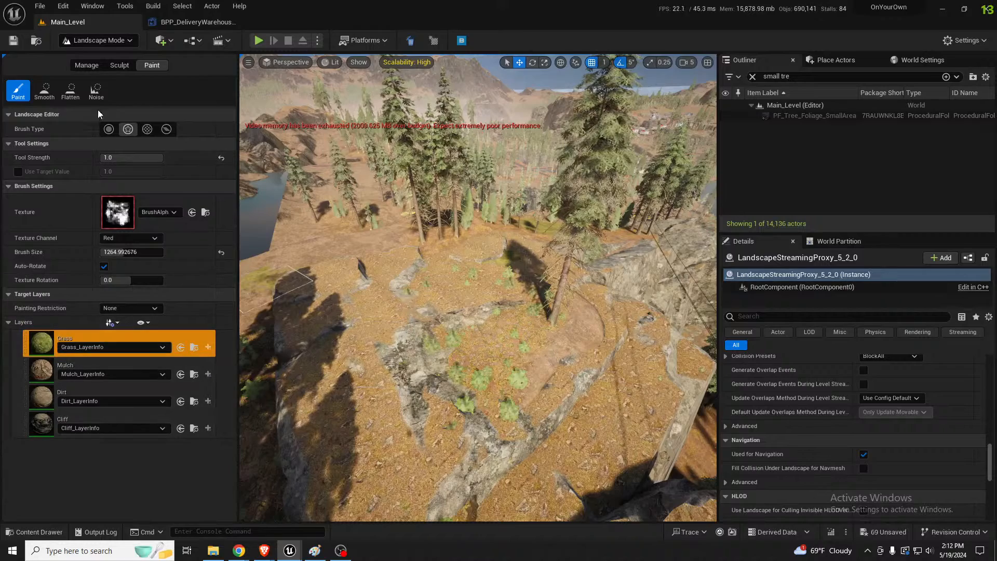
left_click(118, 66)
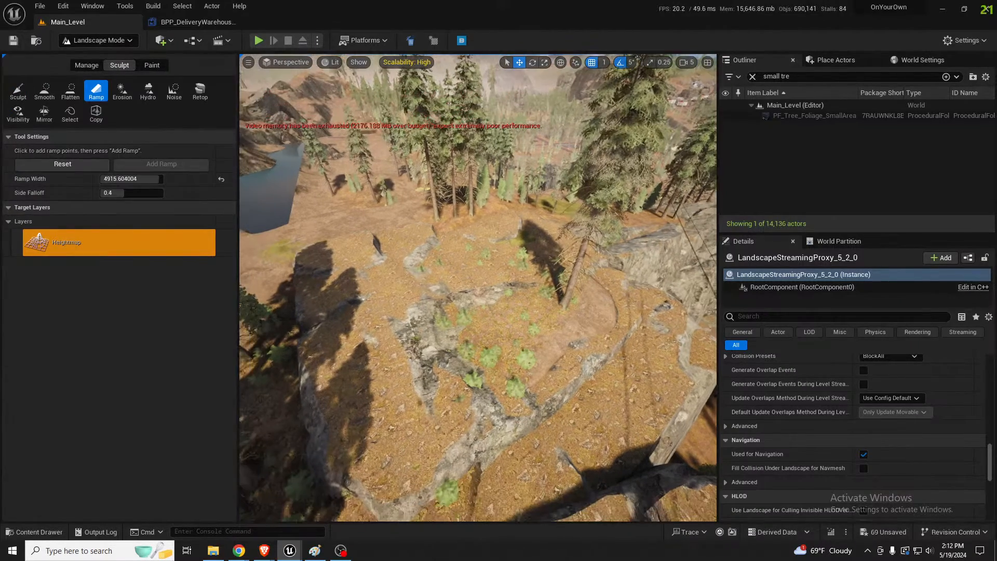
right_click_drag(439, 289, 410, 268)
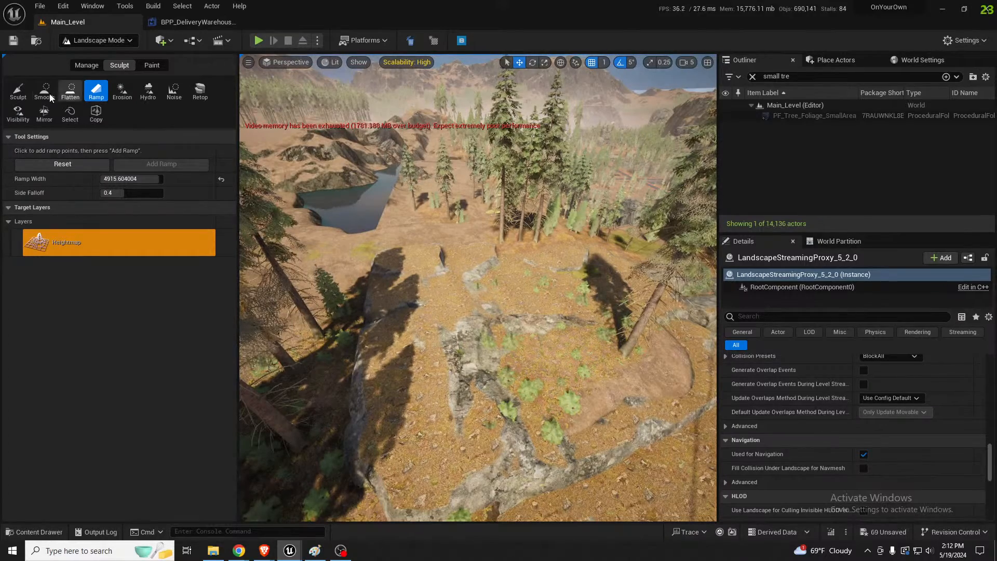
left_click(18, 89)
right_click_drag(496, 276, 491, 280)
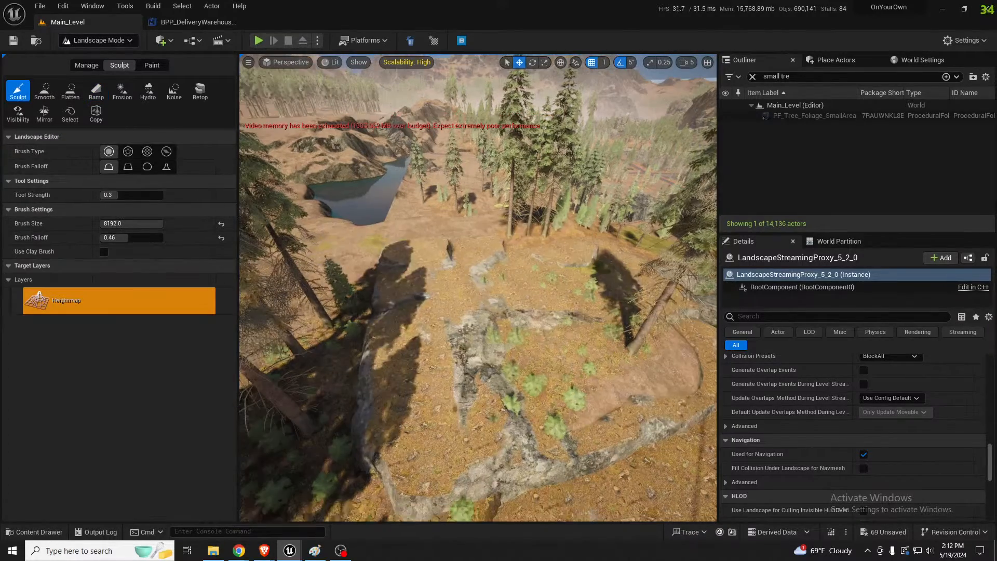
key("bracketleft")
key("bracketleft")
key("bracketleft")
key("bracketleft")
key("bracketleft")
key("bracketleft")
key("bracketleft")
key("bracketleft")
key("bracketleft")
key("bracketleft")
key("bracketleft")
key("bracketleft")
key("bracketleft")
key("bracketleft")
key("bracketleft")
mouse_move(497, 278)
left_mouse_down()
mouse_move(490, 289)
mouse_move(461, 293)
mouse_move(448, 264)
mouse_move(559, 246)
mouse_move(539, 250)
left_mouse_up()
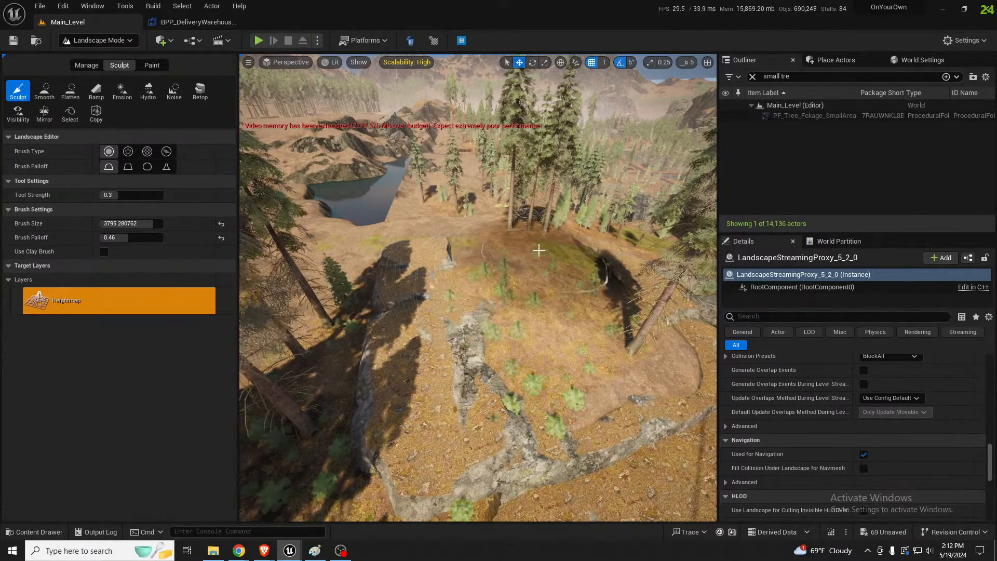
Raise the ground at the cliff's far forest edge and even out the raised area with the Smooth tool
mouse_move(434, 170)
right_mouse_down()
mouse_move(439, 196)
mouse_move(433, 170)
mouse_move(464, 147)
right_mouse_up()
key("w")
key("s")
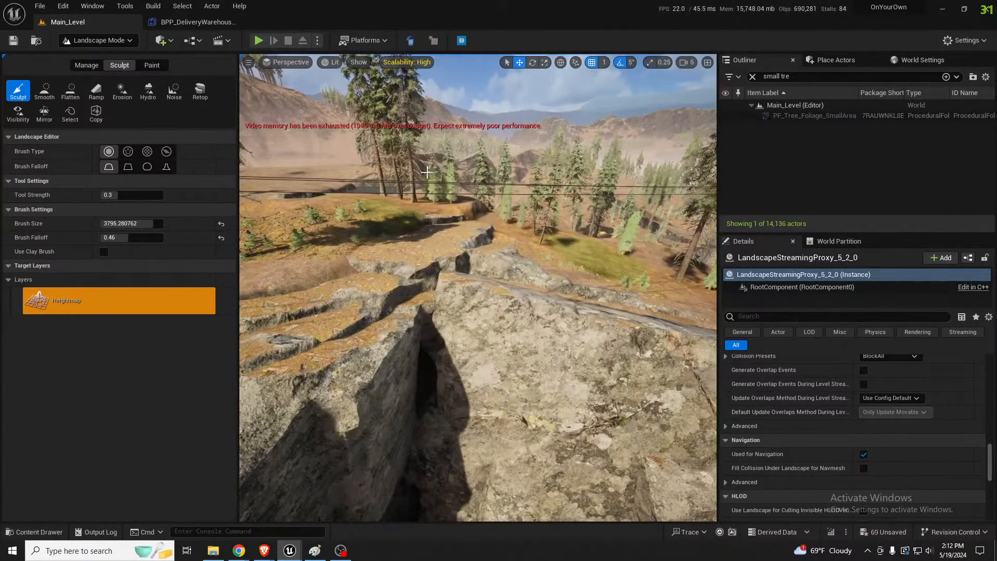
left_click(460, 207)
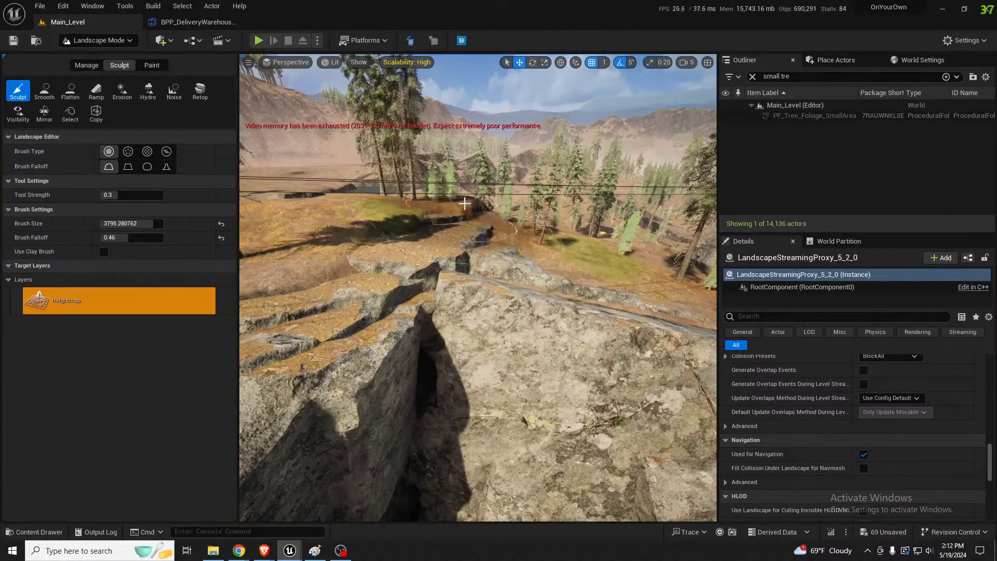
left_click(47, 95)
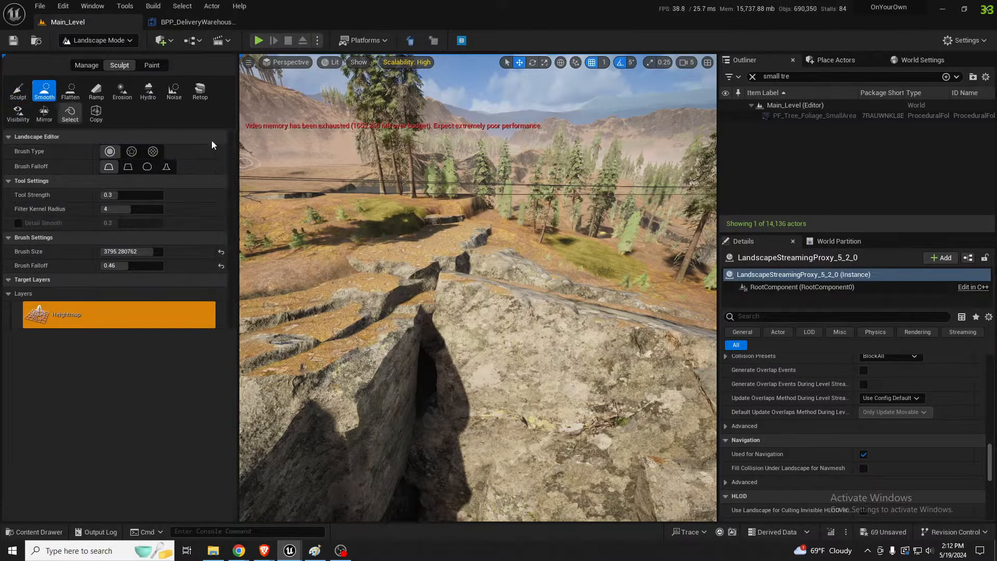
left_click(461, 208)
left_click_drag(461, 208, 342, 203)
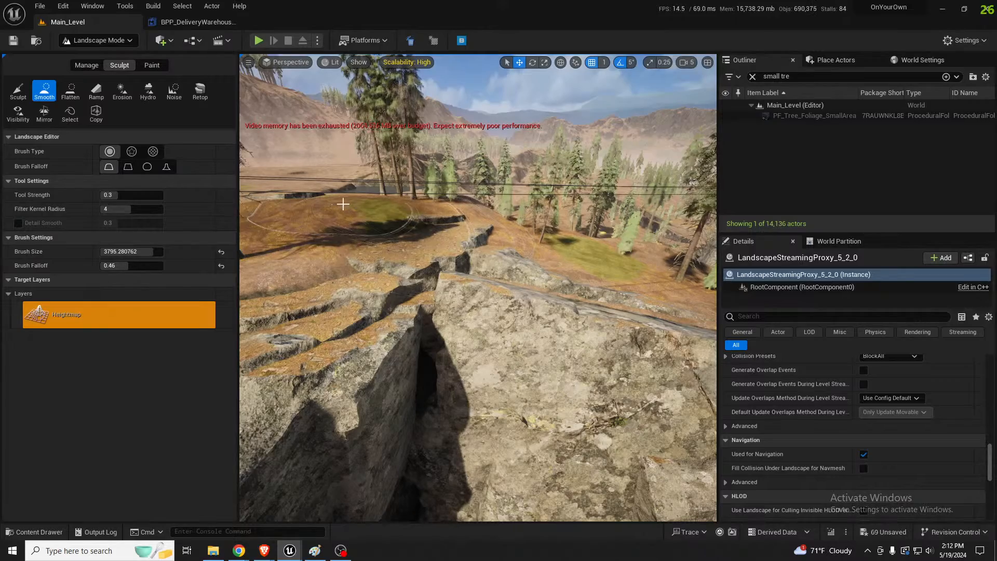
right_click_drag(378, 203, 360, 202)
Regenerate the PF_Tree_Foliage_SmallArea trees on the reshaped ground and review the cliffs above the road
key("shift+1")
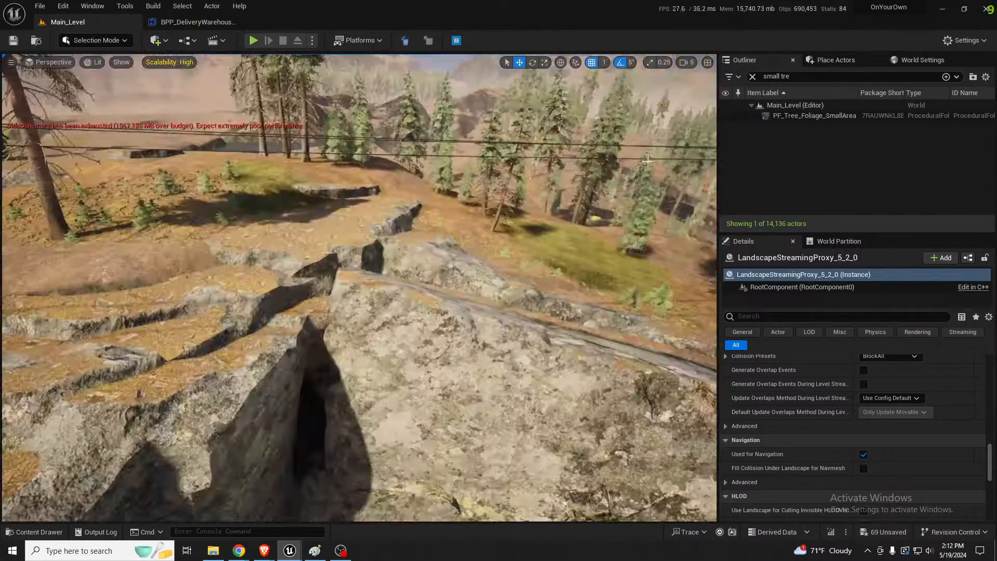
left_click(815, 115)
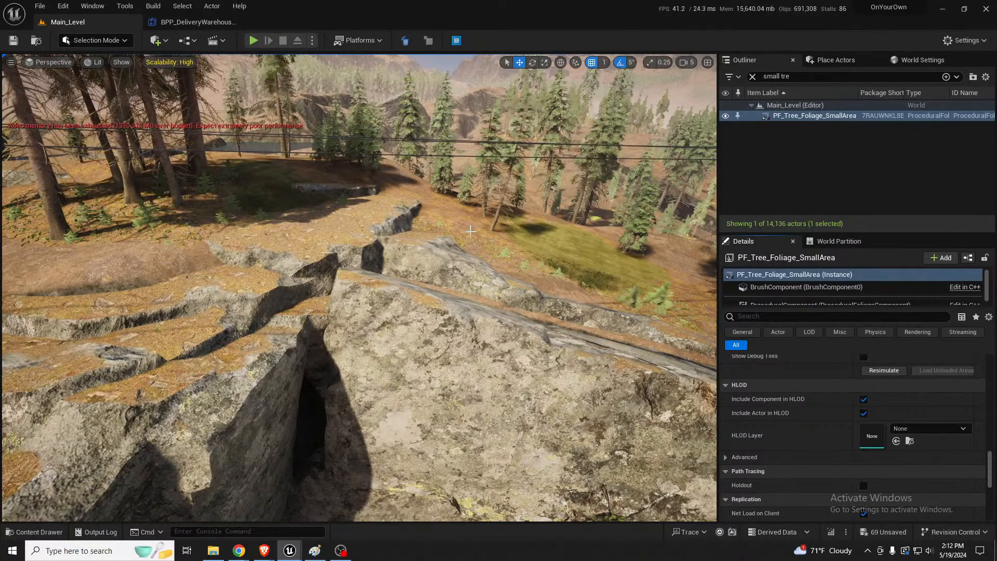
right_click_drag(470, 231, 540, 200)
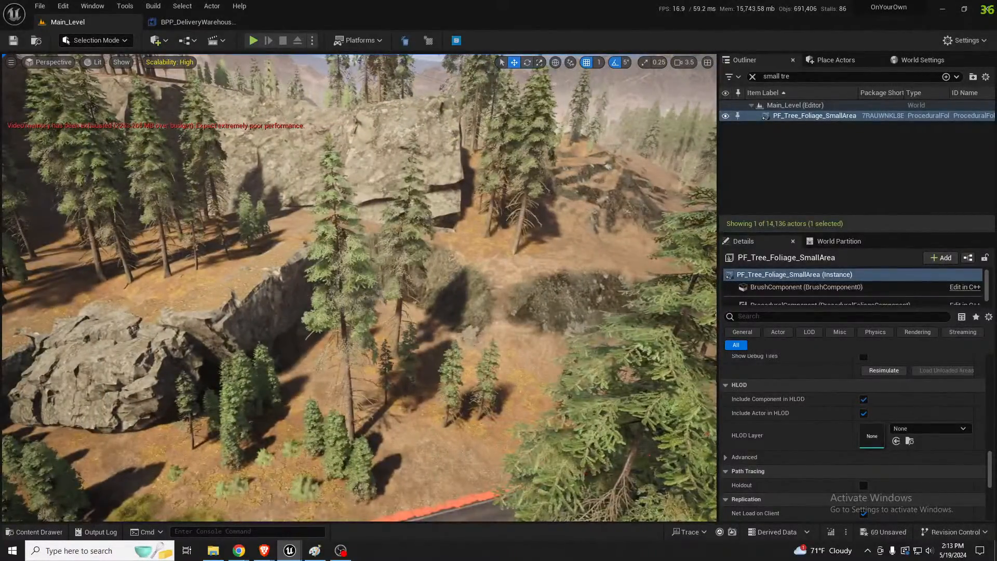
Duplicate the SM_Rock_A100 boulder and place the copy along the base of the adjacent cliff above the road
left_click(247, 299)
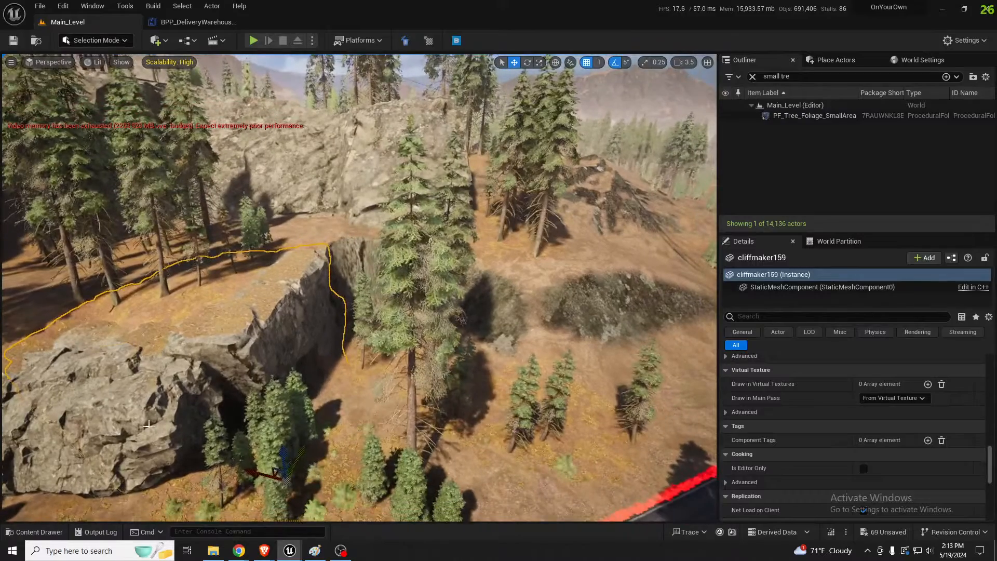
left_click(149, 424)
right_click_drag(148, 425, 117, 460)
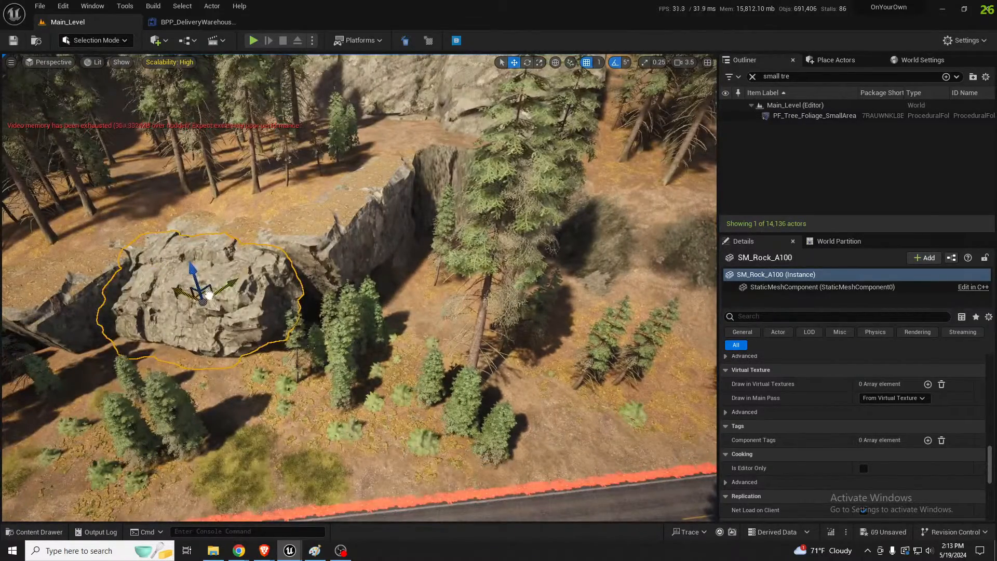
left_click_drag(209, 295, 347, 303, "alt")
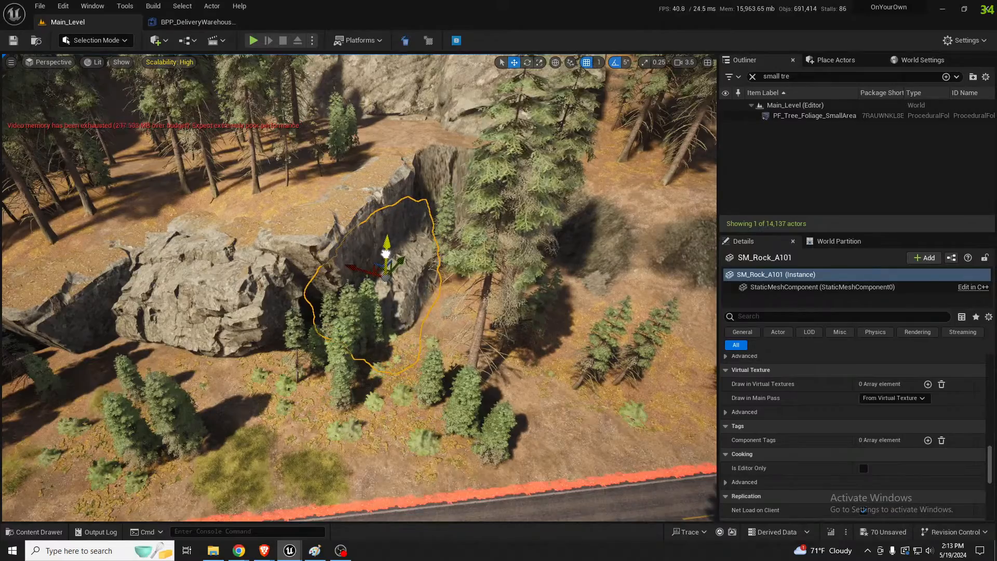
key("a")
mouse_move(386, 254)
right_mouse_down()
mouse_move(483, 263)
mouse_move(392, 253)
mouse_move(387, 271)
mouse_move(384, 253)
right_mouse_up()
key("w")
key("w")
key("s")
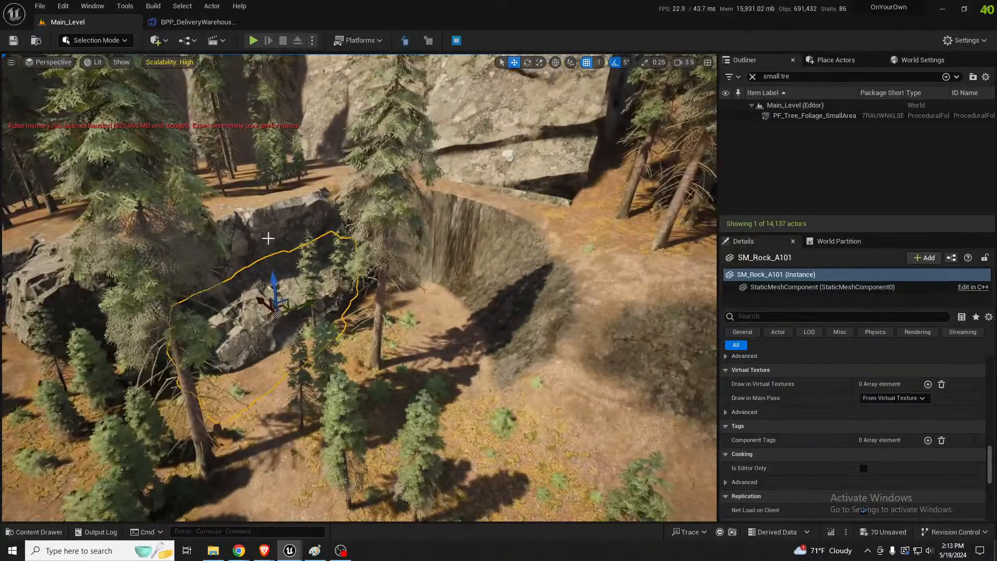
Duplicate the boulder again, placing the new copy in front of the steep, stretched landscape wall
left_click_drag(285, 309, 433, 329, "alt")
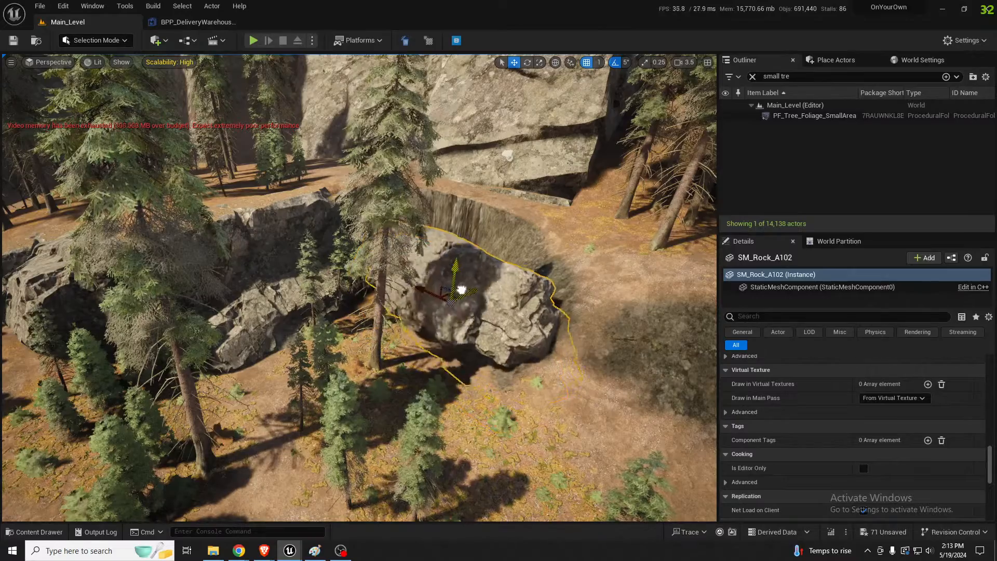
key("w")
right_click_drag(462, 287, 415, 351)
key("e")
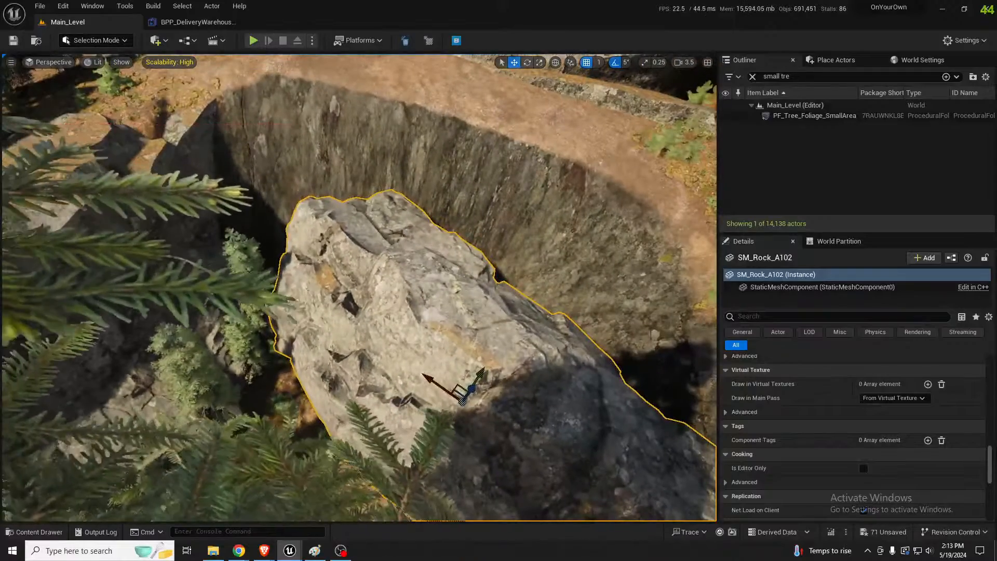
Add another SM_Rock copy and position it beside the previous boulder to cover the steep landscape wall
left_click_drag(426, 381, 431, 234)
right_click_drag(431, 233, 416, 182)
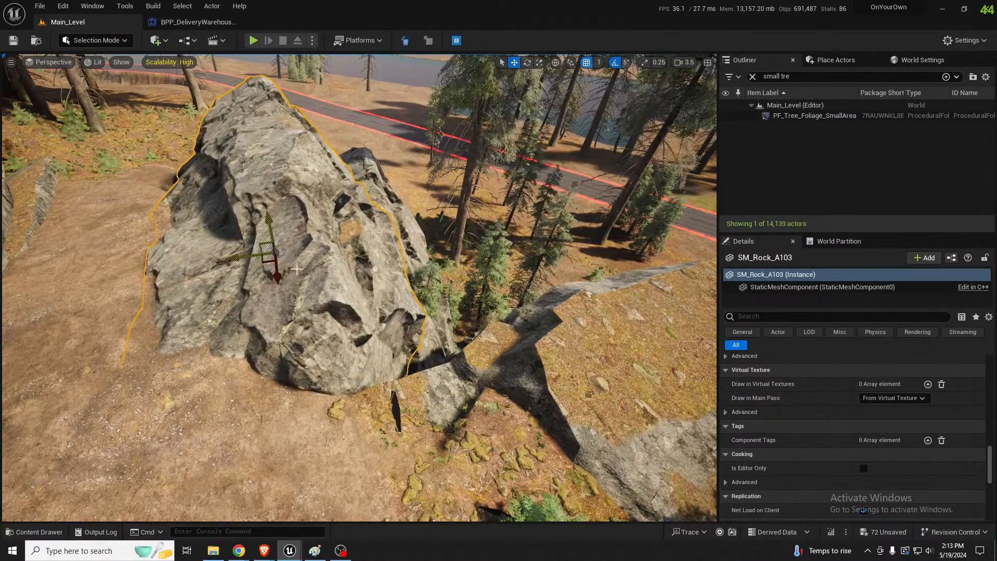
right_click_drag(265, 252, 328, 276)
Duplicate the cliffmaker159 rock onto the open slope beside the boulders, then rotate and position it against the hillside
left_click(83, 290)
right_click_drag(83, 291, 62, 315)
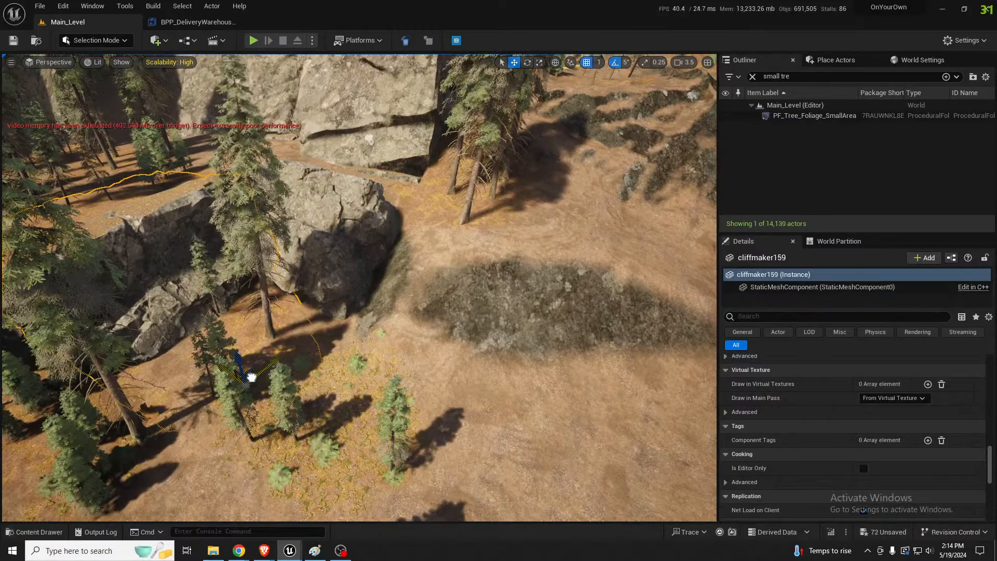
left_click_drag(251, 377, 483, 439, "alt")
key("e")
key("w")
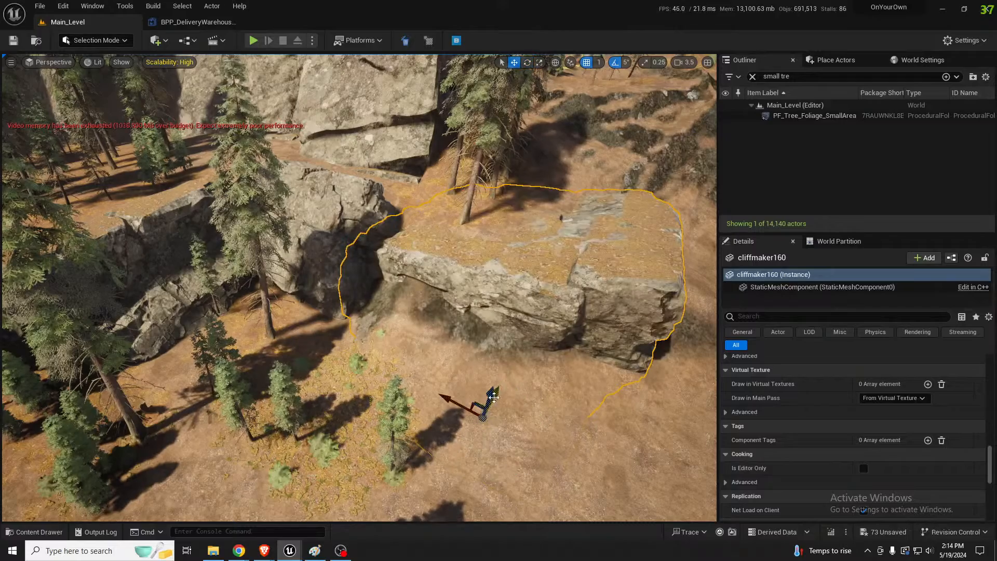
left_click_drag(497, 391, 488, 409)
right_click_drag(488, 409, 484, 432)
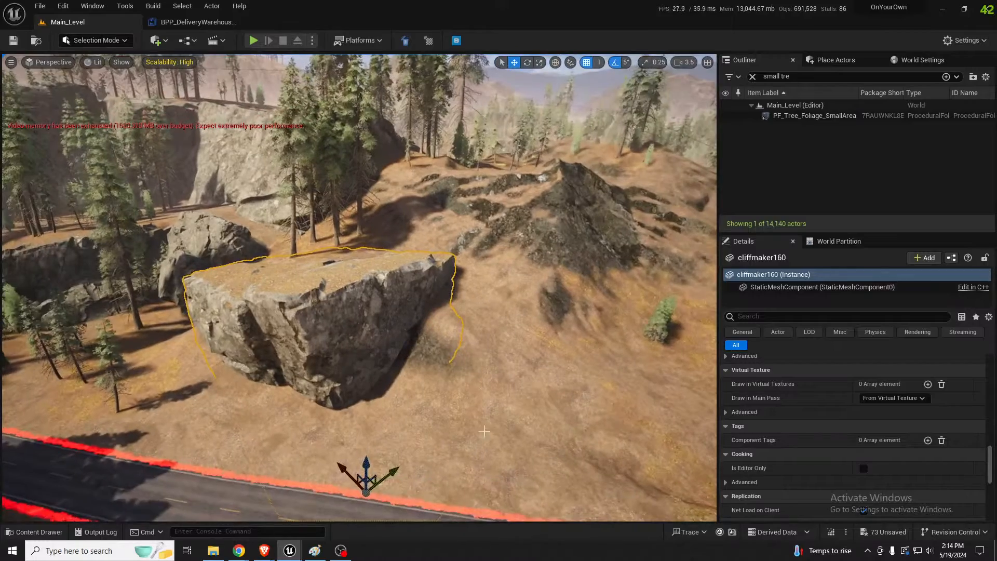
Duplicate the new cliff block and place the rotated copy higher on the hillside over the dark rocky slope
left_click_drag(375, 477, 536, 372, "alt")
key("e")
key("w")
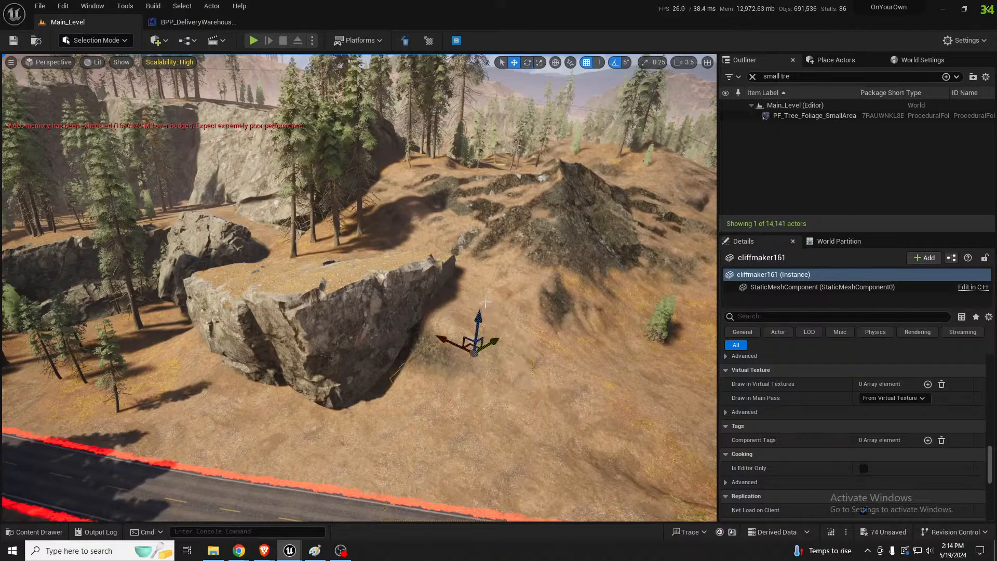
left_click_drag(474, 326, 544, 110)
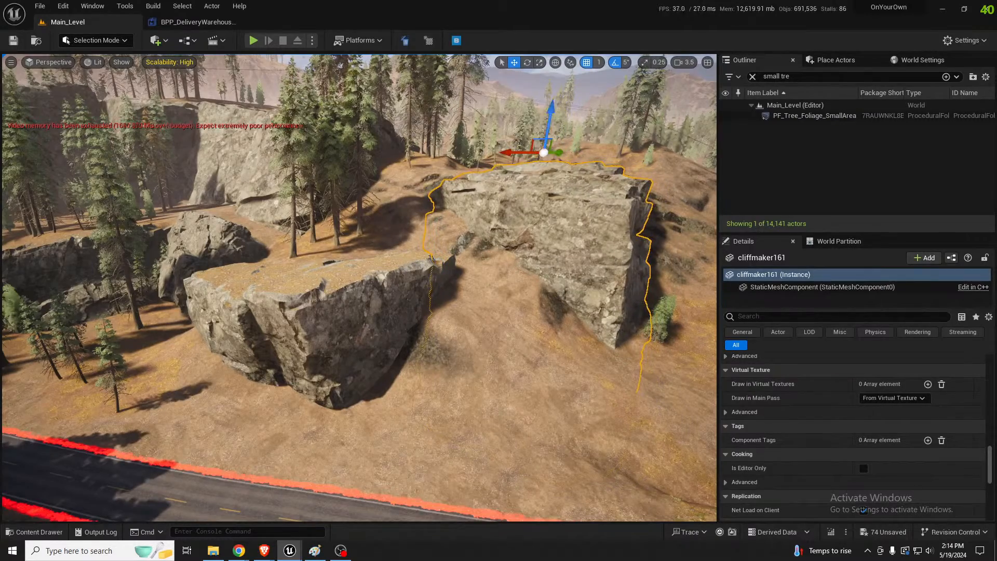
key("d")
right_click_drag(544, 111, 441, 106)
key("a")
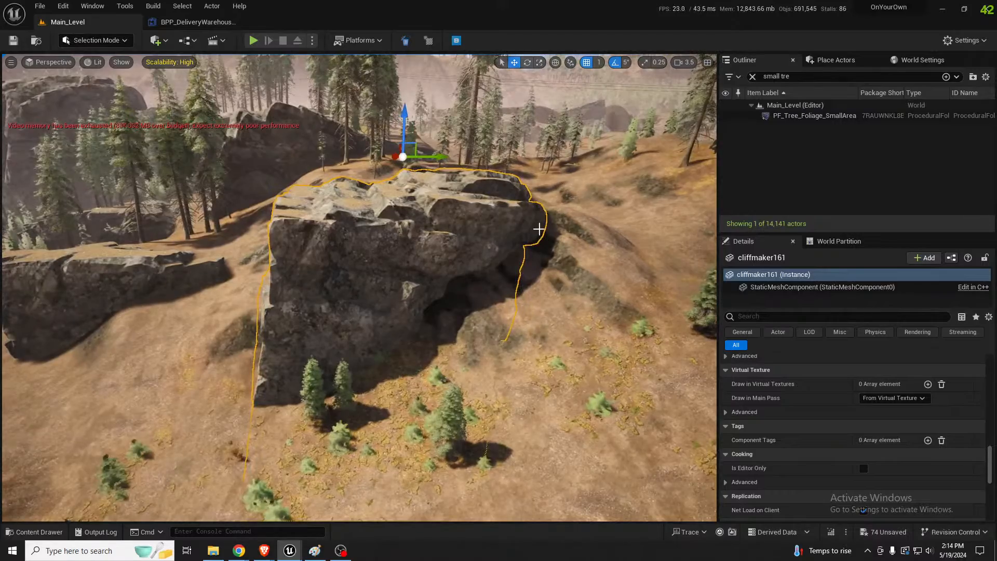
key("a")
right_click_drag(541, 229, 509, 230)
Duplicate the SM_Rock boulder beside the lower cliff block, rotate the copy upright and position it against the upper cliff block's exposed end
right_click_drag(148, 241, 101, 276)
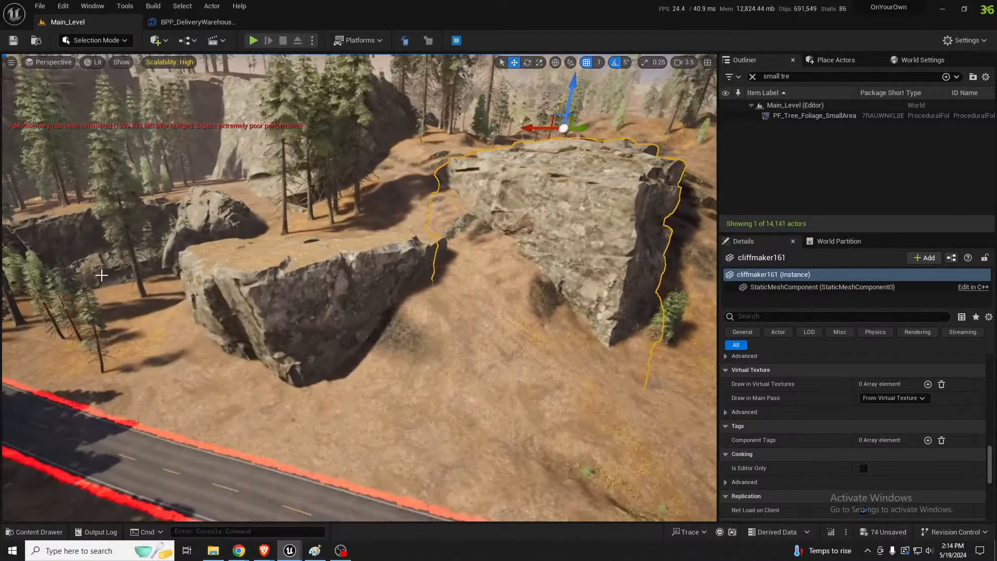
left_click(190, 230)
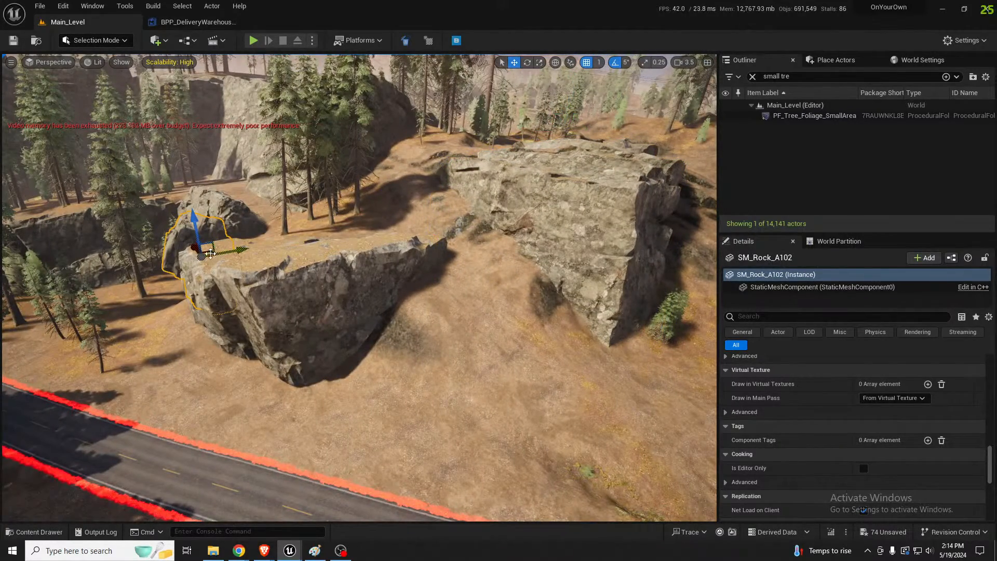
left_click_drag(210, 253, 582, 315, "alt")
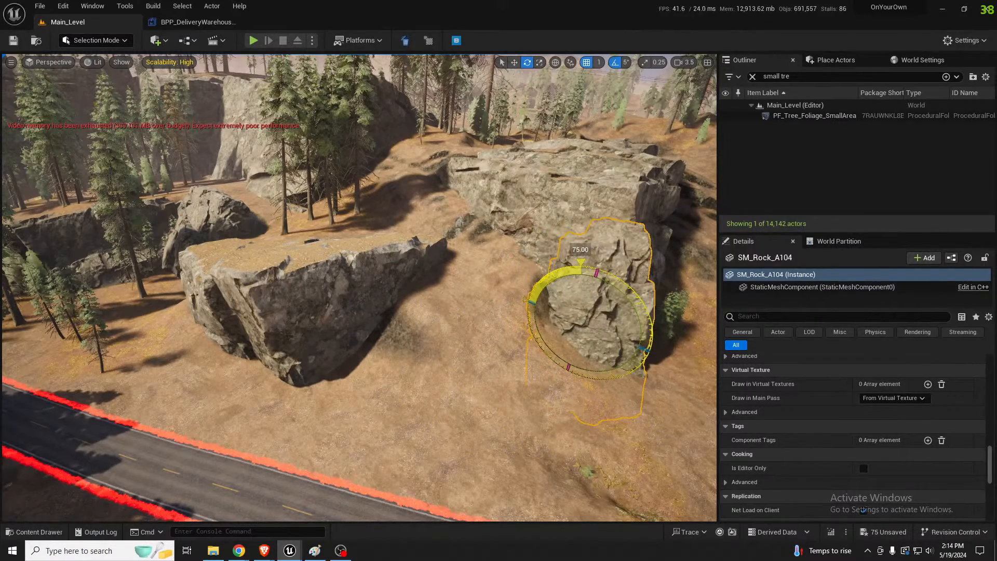
right_click_drag(629, 247, 561, 246)
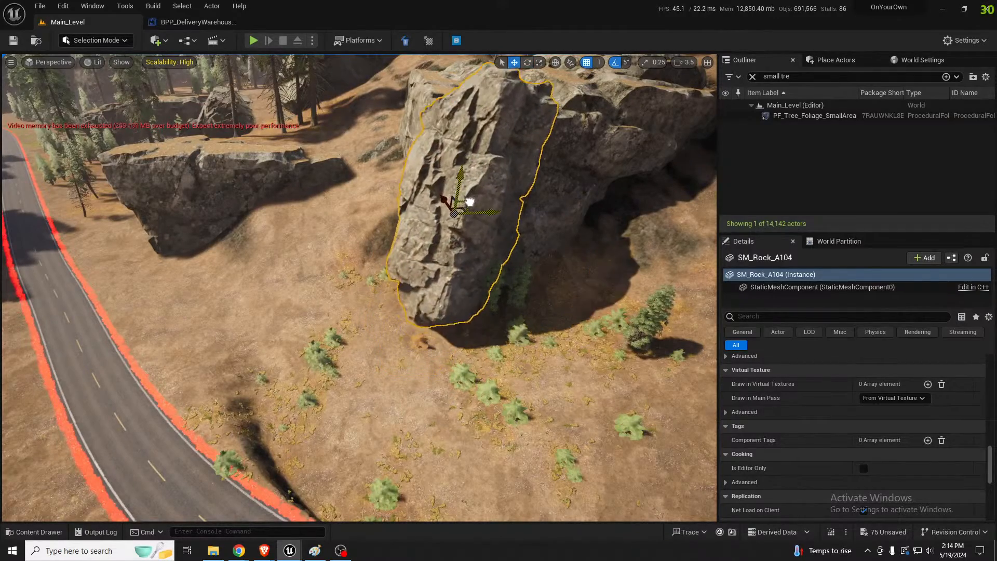
right_click_drag(453, 237, 566, 190)
key("w")
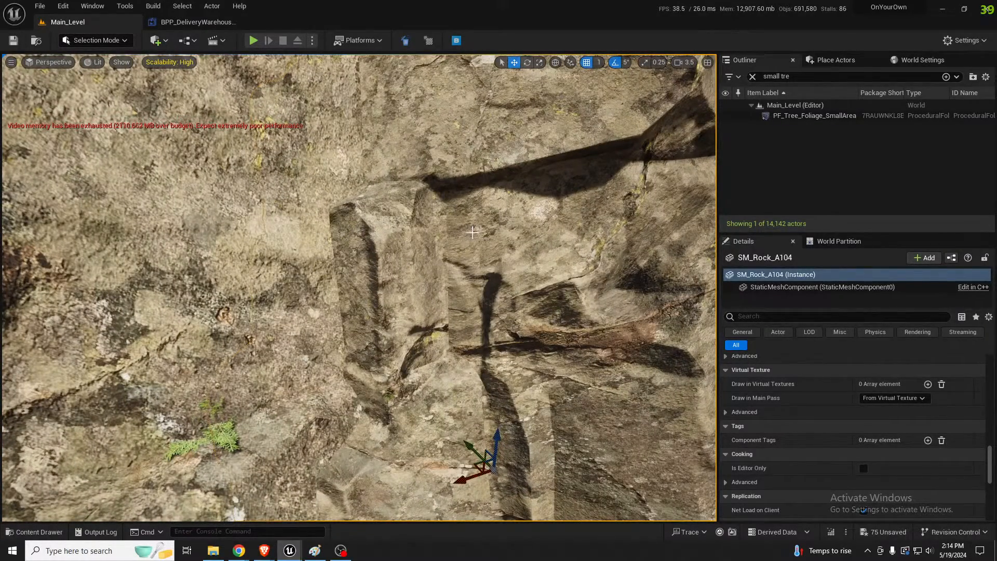
key("s")
right_click_drag(345, 259, 322, 200)
key("d")
key("s")
key("a")
key("a")
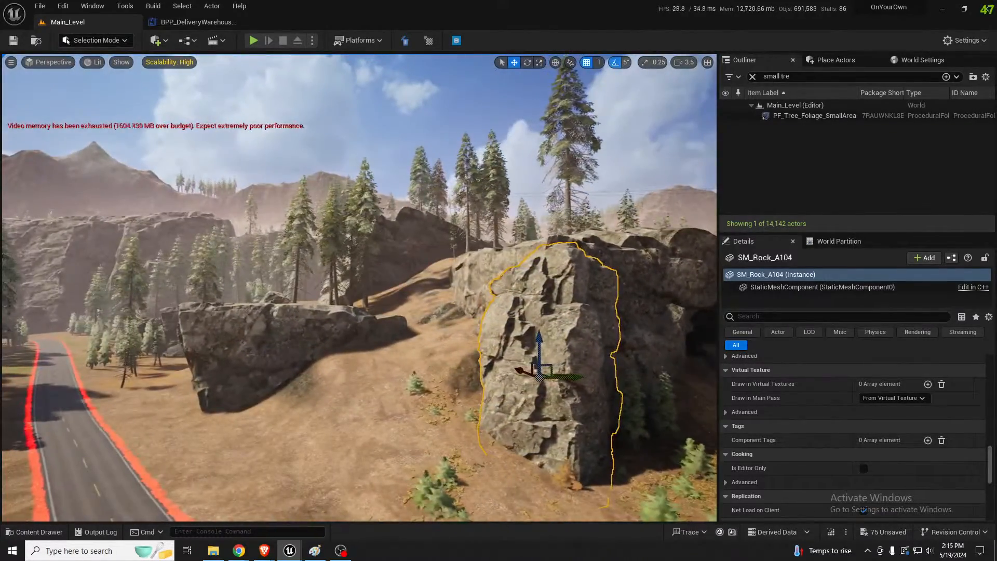
Examine the placed rocks from the roadside and the steep landscape edges along the road's outer bend
key("a")
right_click_drag(350, 309, 369, 346)
key("d")
key("s")
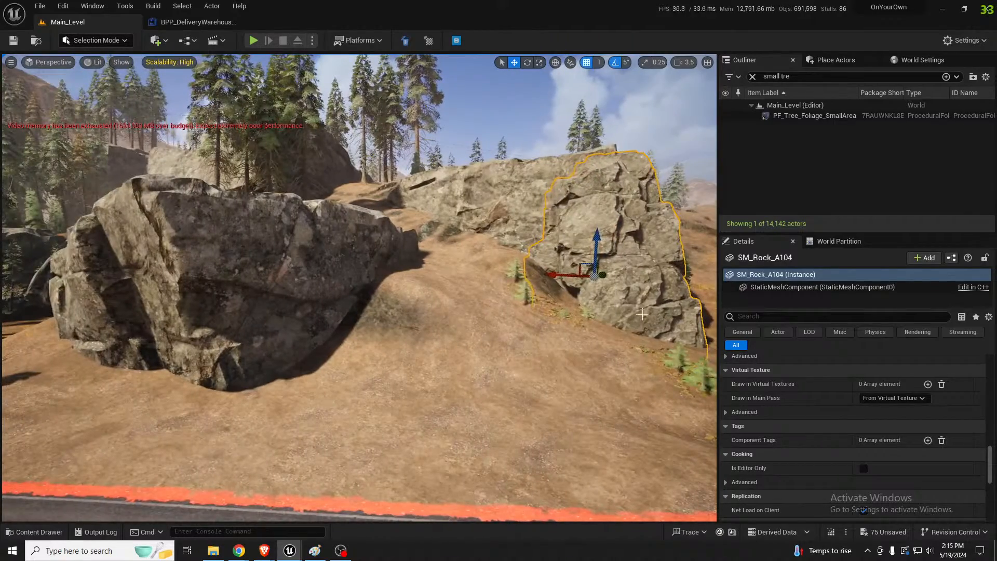
key("s")
right_click_drag(642, 314, 739, 315)
key("d")
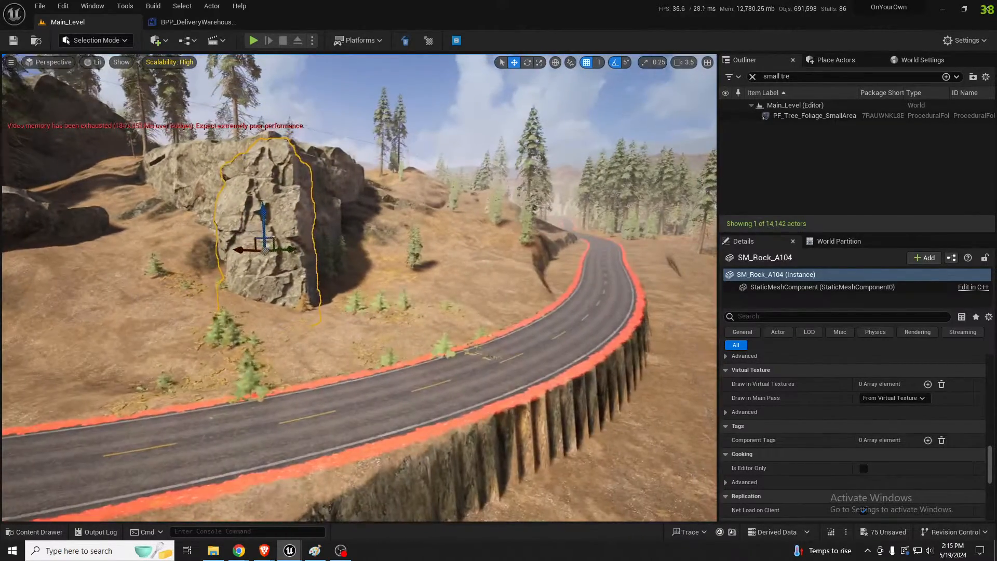
mouse_move(573, 334)
right_mouse_down()
mouse_move(549, 336)
mouse_move(570, 390)
mouse_move(572, 335)
right_mouse_up()
key("s")
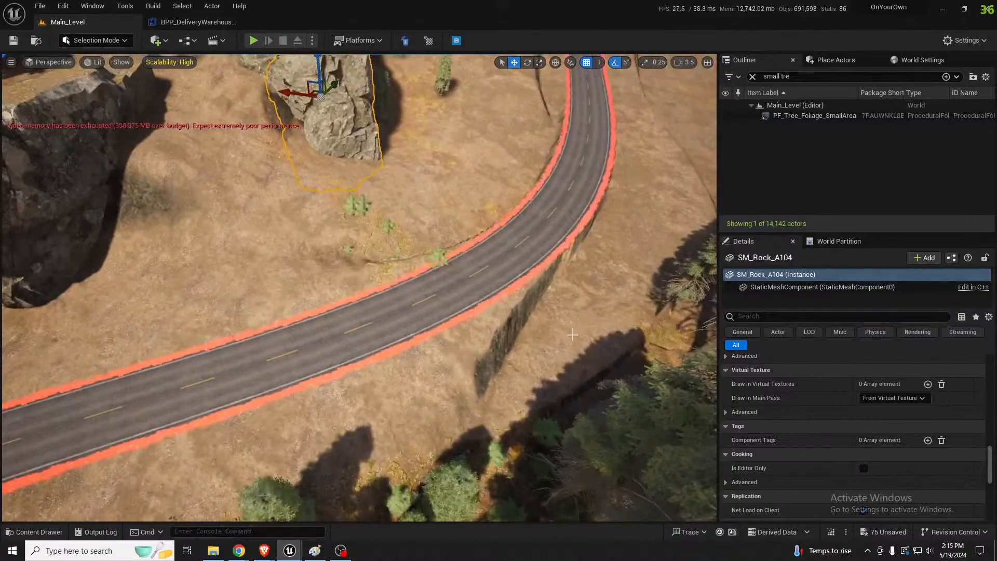
Select the landscape spline control point at the road bend, setting side falloff to 20000 and both left and right side falloff factors to 1.0
key("shift+2")
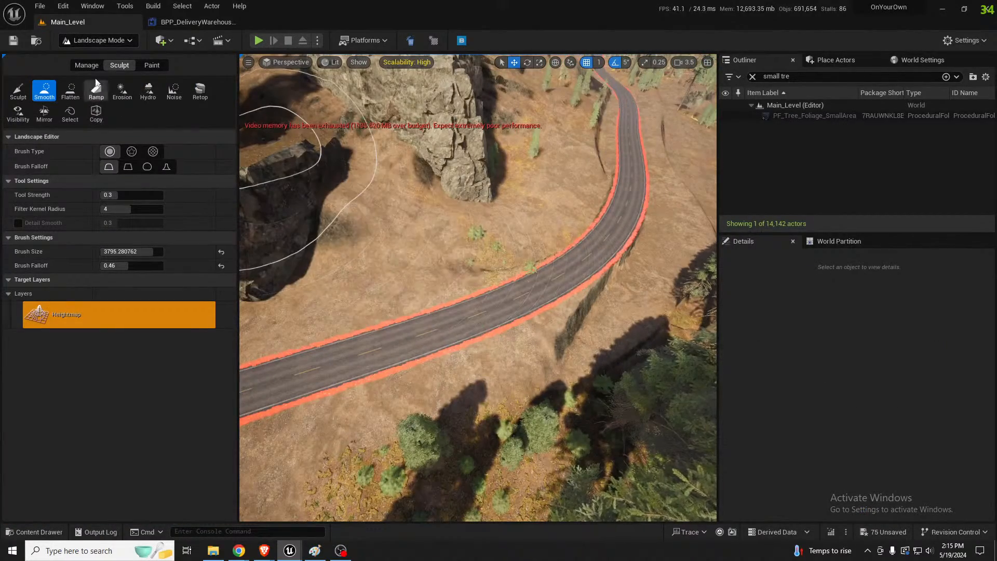
left_click(87, 65)
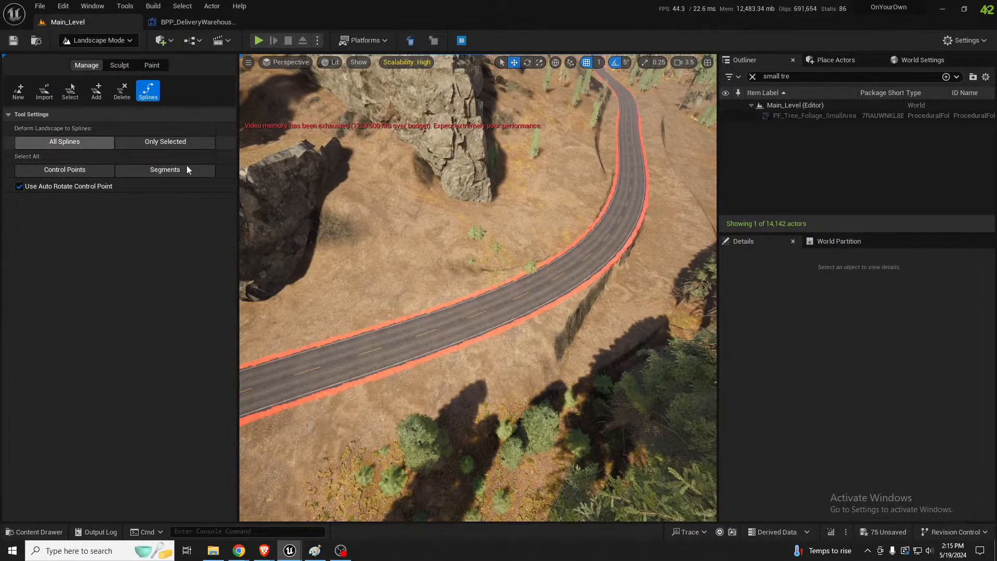
right_click_drag(593, 238, 662, 220)
key("w")
right_click_drag(545, 241, 397, 256)
key("s")
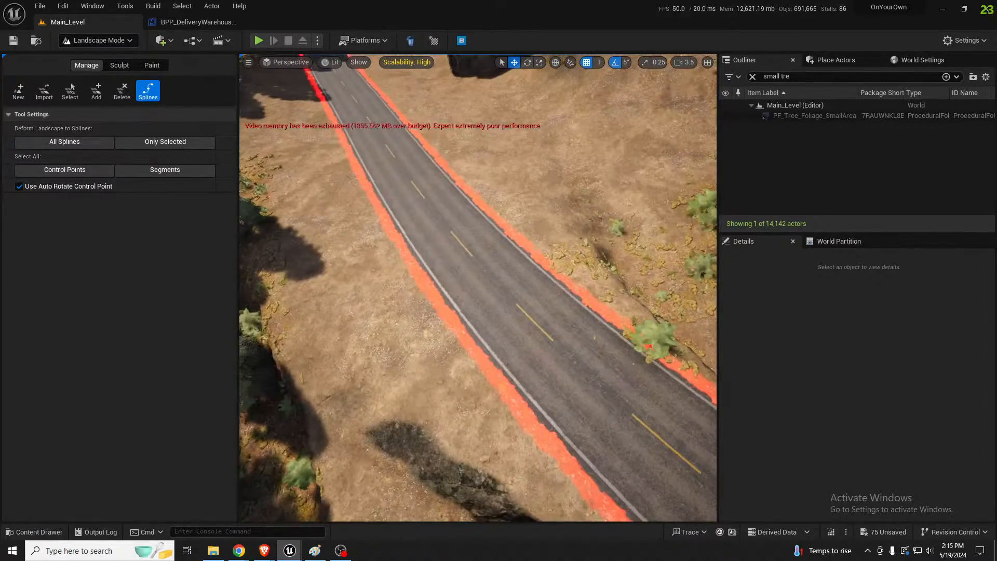
right_click_drag(516, 242, 647, 229)
left_click(590, 219)
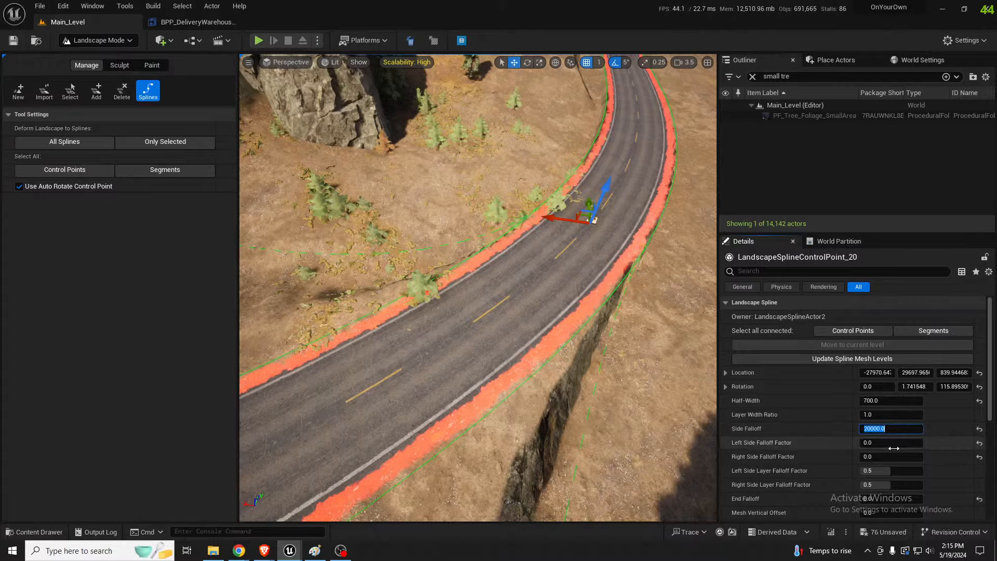
left_click_drag(879, 445, 926, 459)
right_click_drag(529, 346, 585, 291)
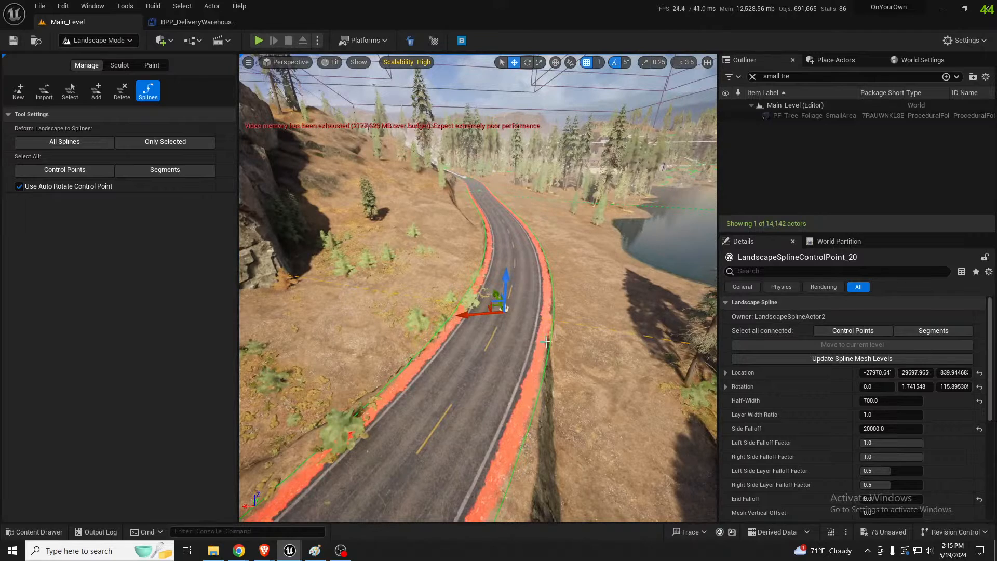
middle_click_drag(548, 344, 557, 358)
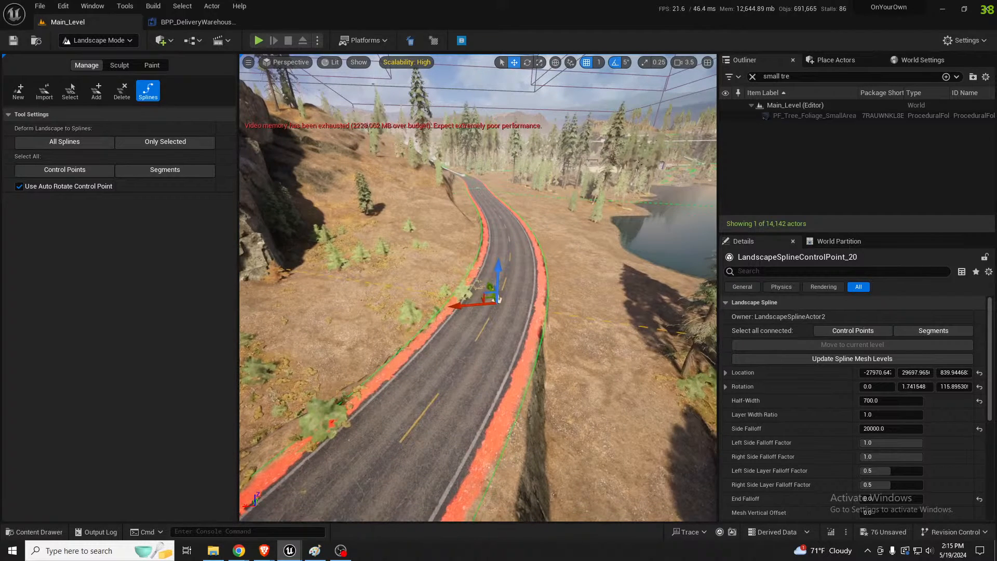
Set the bend control point's side falloff to 4000 and deform the landscape to all splines
left_click(874, 429)
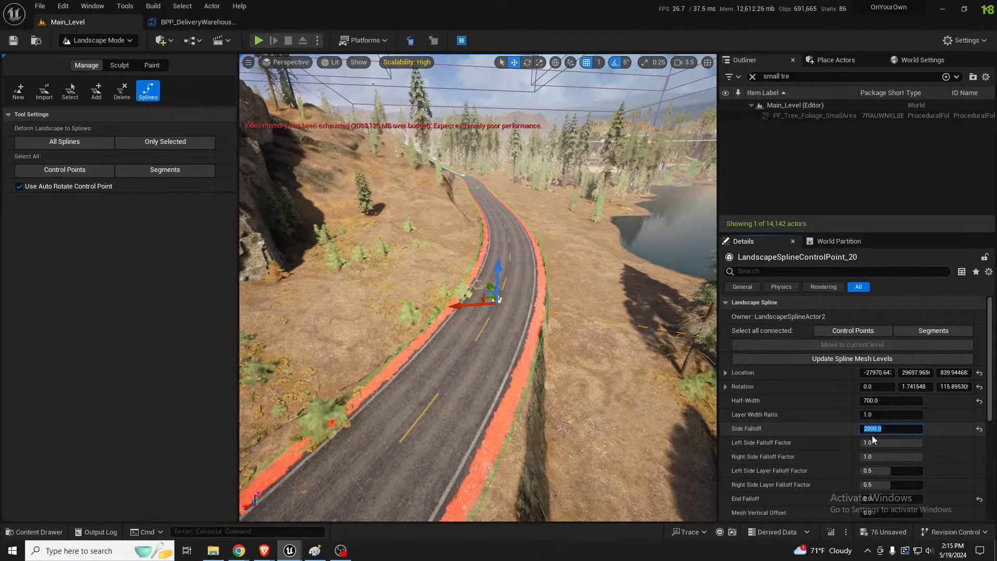
right_click_drag(581, 355, 599, 328)
key("a")
key("a")
key("a")
key("a")
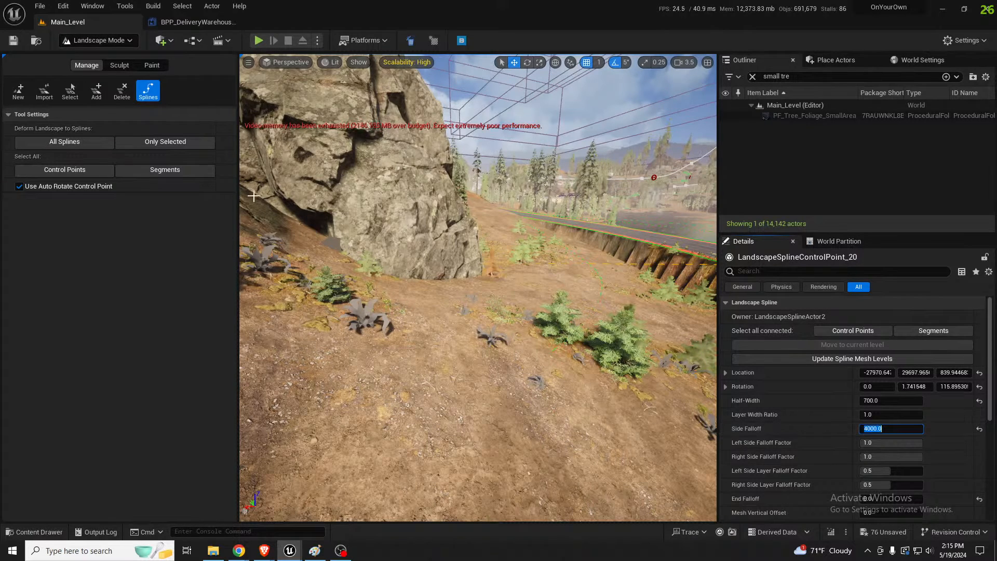
left_click(101, 145)
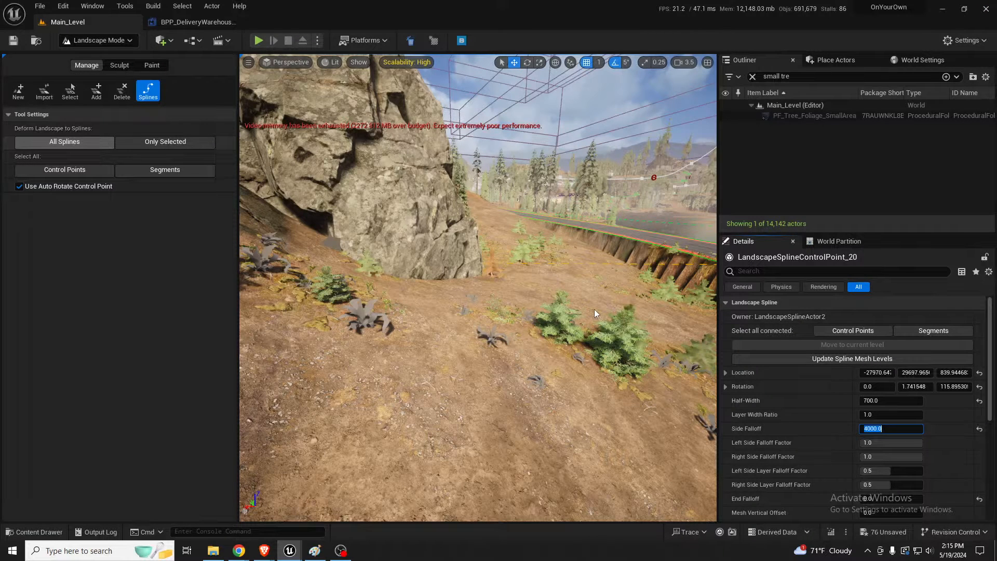
right_click_drag(595, 314, 552, 299)
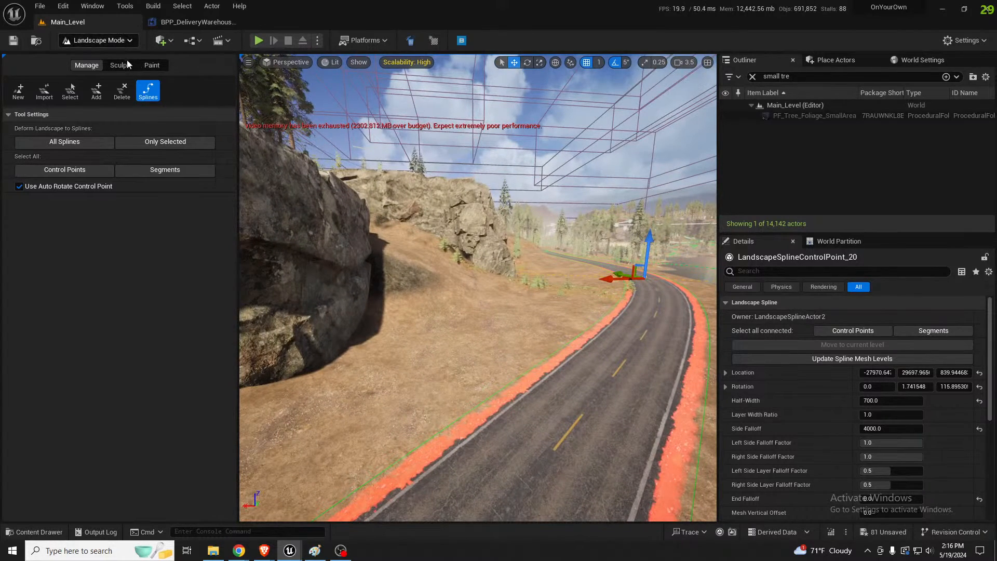
Try painting the Grass layer on the ground between the road and the cliff rock, and undo the stroke
left_click(155, 69)
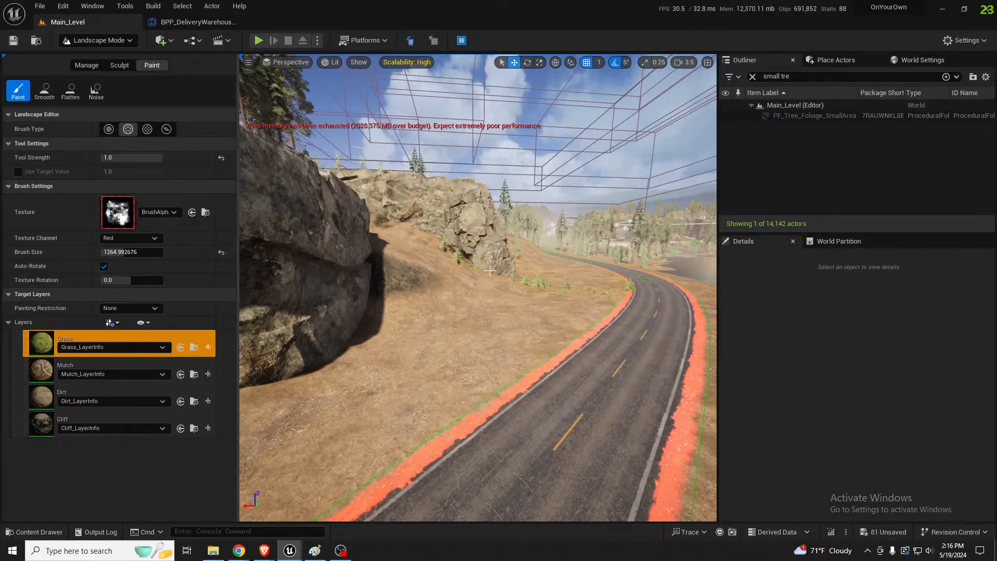
right_click_drag(490, 270, 426, 308)
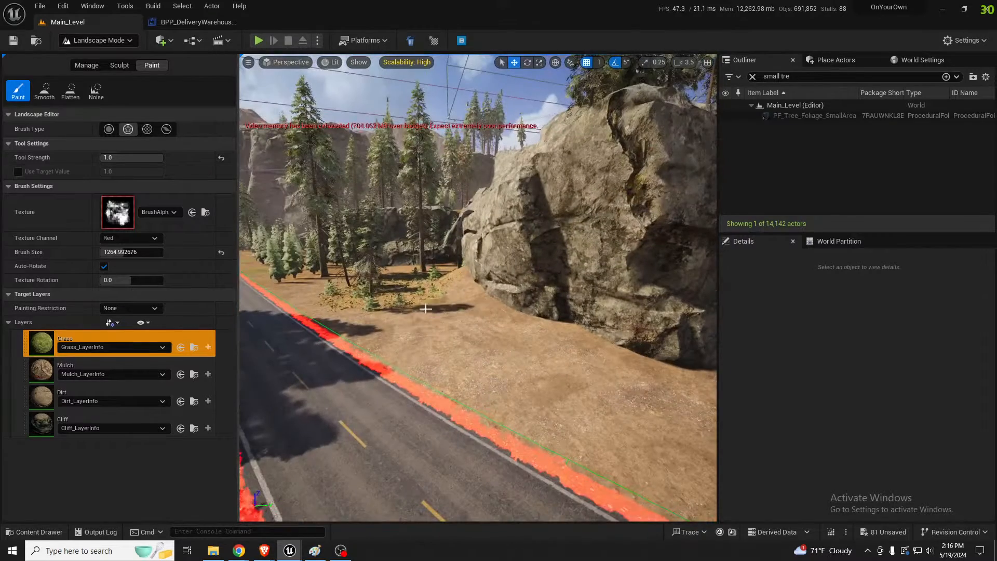
mouse_move(425, 309)
left_mouse_down()
mouse_move(613, 390)
mouse_move(498, 347)
mouse_move(470, 323)
left_mouse_up()
key("ctrl+z")
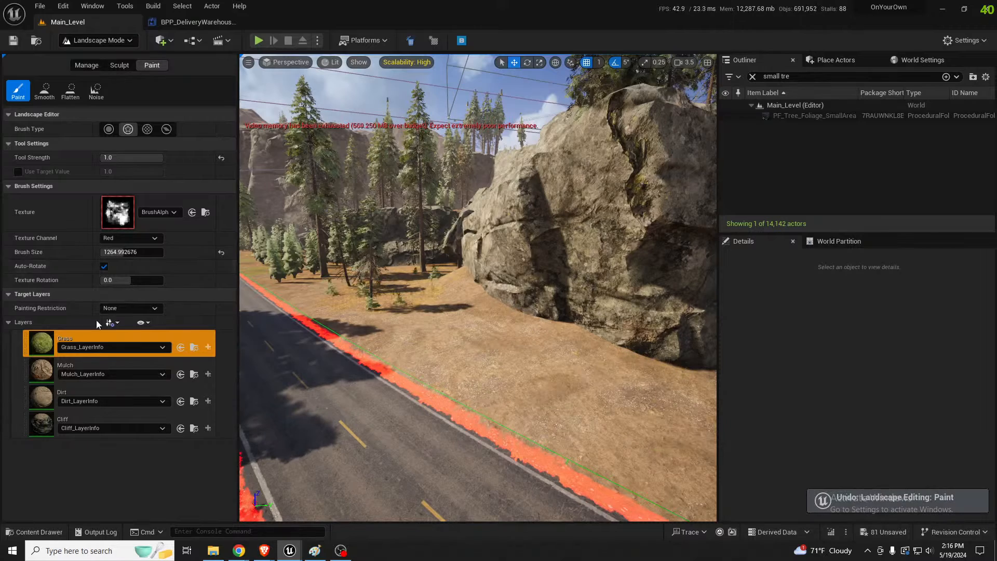
Paint the Mulch layer across the bare slope between the road and the newly placed cliff rocks
left_click(53, 363)
mouse_move(407, 306)
left_mouse_down()
mouse_move(447, 306)
mouse_move(509, 345)
mouse_move(639, 397)
mouse_move(525, 369)
mouse_move(405, 315)
mouse_move(428, 345)
left_mouse_up()
mouse_move(428, 346)
right_mouse_down()
mouse_move(429, 392)
mouse_move(447, 396)
right_mouse_up()
key("s")
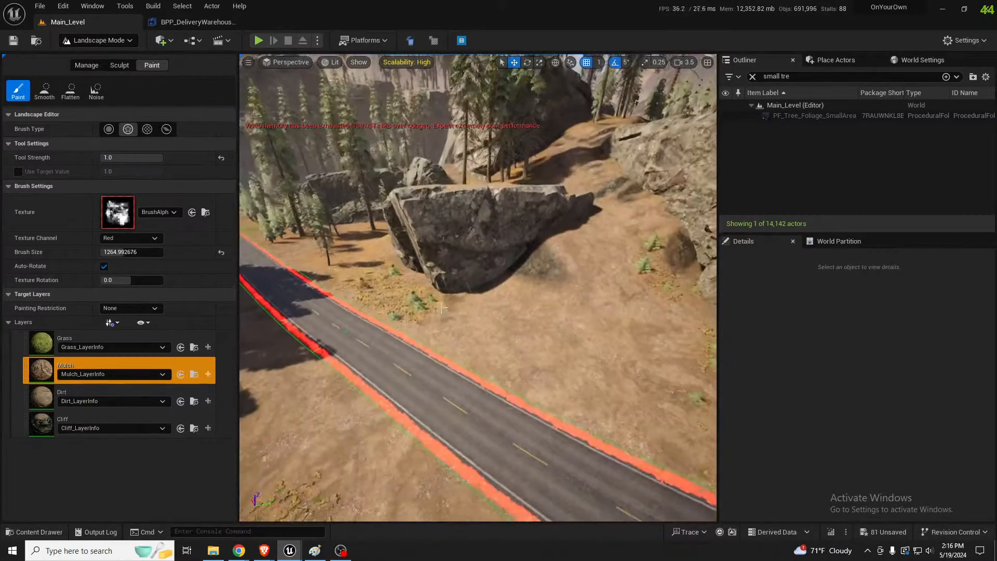
mouse_move(507, 315)
left_mouse_down()
mouse_move(618, 358)
mouse_move(503, 343)
mouse_move(612, 360)
left_mouse_up()
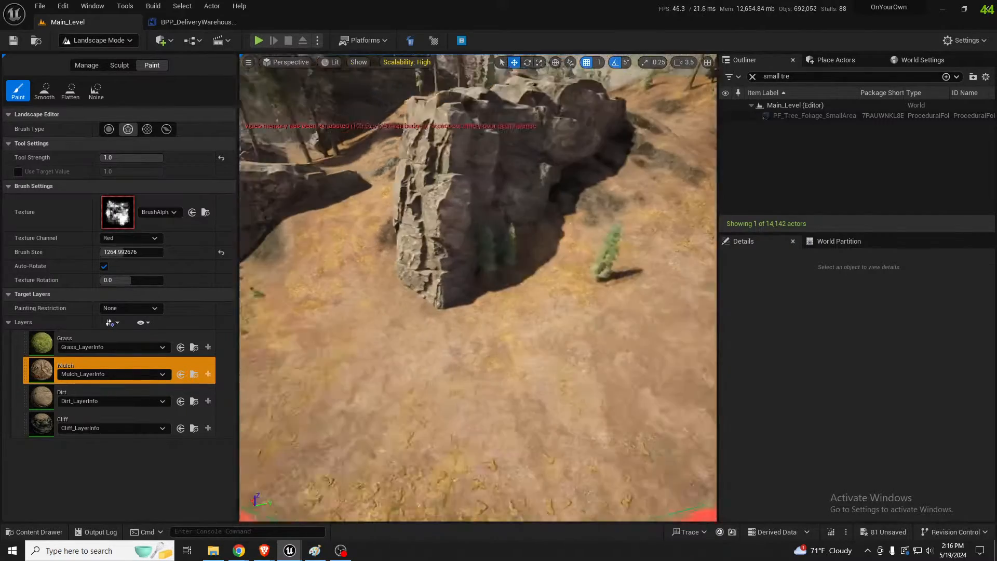
key("s")
right_click_drag(405, 320, 405, 320)
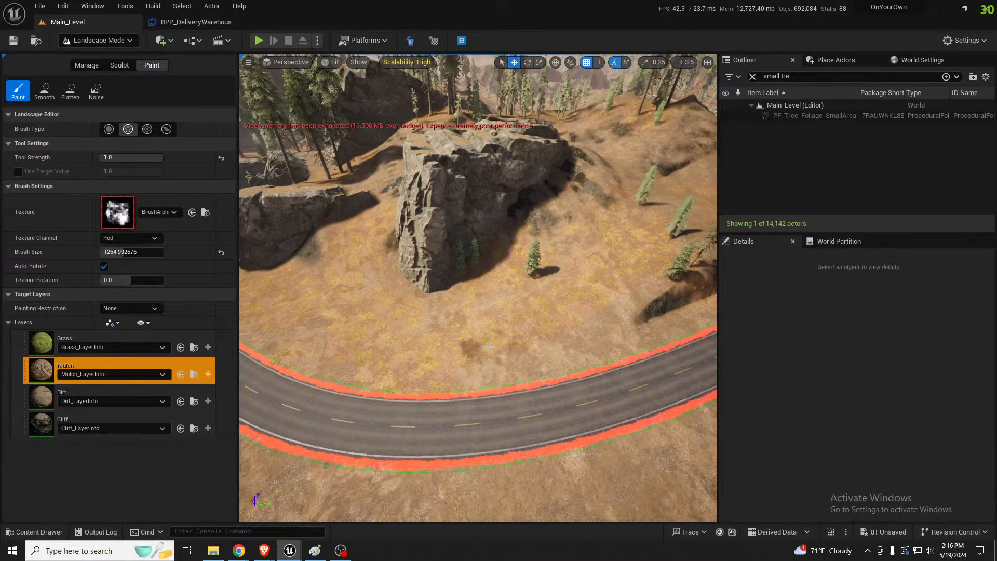
key("w")
mouse_move(501, 301)
right_mouse_down()
mouse_move(498, 250)
mouse_move(483, 291)
mouse_move(582, 290)
mouse_move(600, 304)
mouse_move(621, 296)
mouse_move(522, 292)
right_mouse_up()
right_click_drag(499, 245, 478, 248)
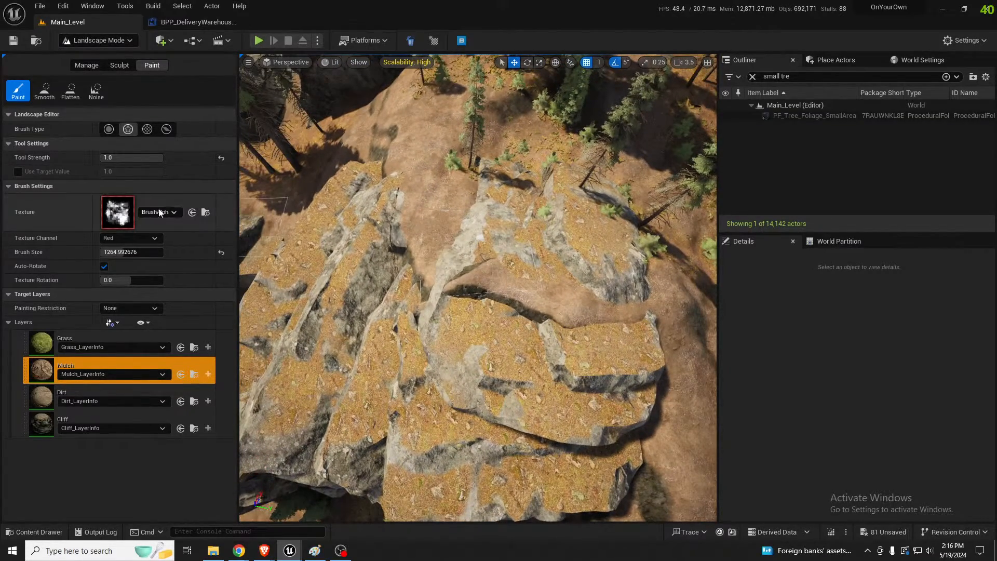
Flatten the landscape behind the upper cliff rocks to fill the gap, undoing the last stroke on the slope beside them
left_click(119, 65)
mouse_move(331, 224)
right_mouse_down()
mouse_move(335, 190)
mouse_move(413, 223)
right_mouse_up()
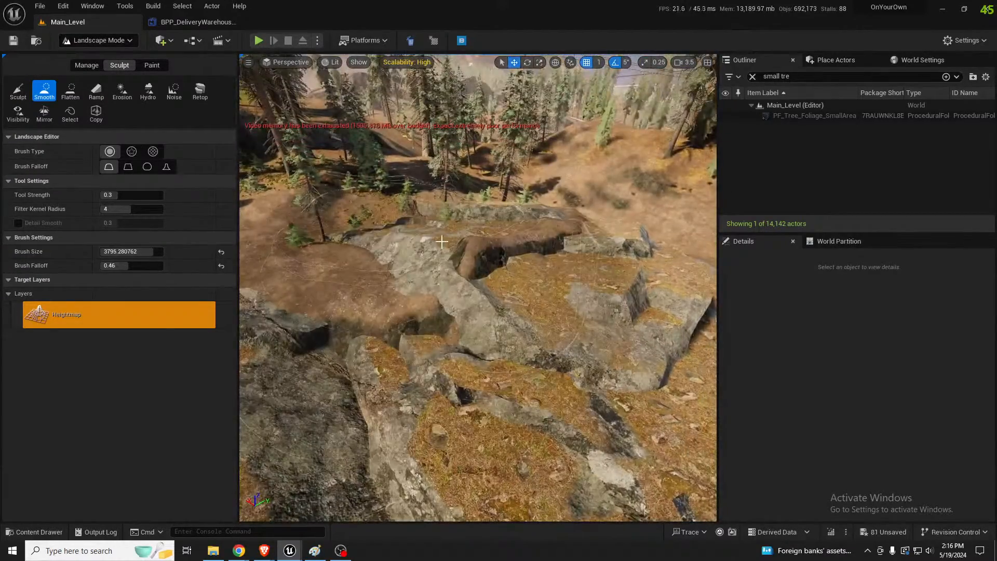
left_click(70, 90)
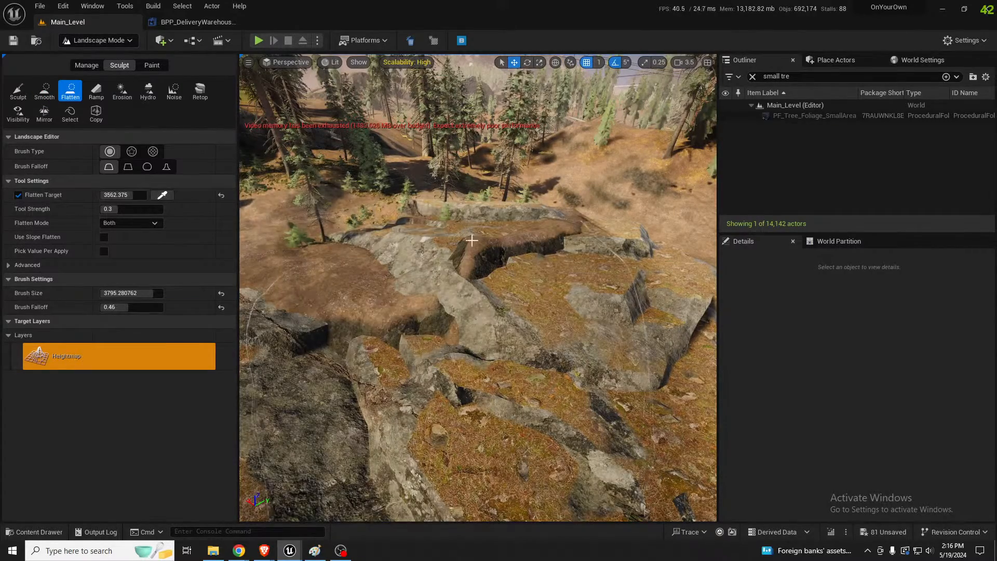
left_click(440, 212)
left_click_drag(444, 198, 499, 203)
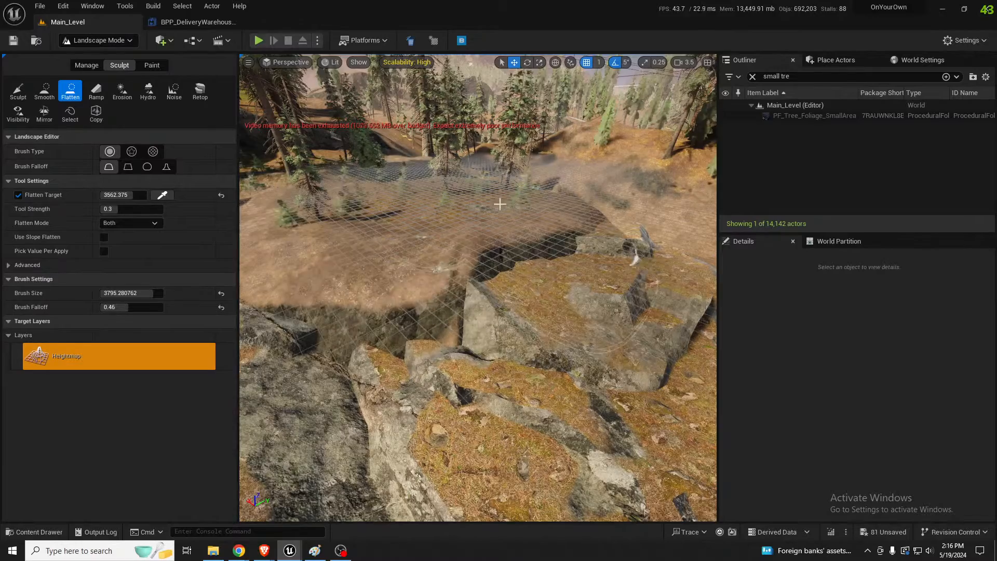
key("s")
mouse_move(499, 203)
right_mouse_down()
mouse_move(447, 203)
mouse_move(501, 223)
right_mouse_up()
key("ctrl+z")
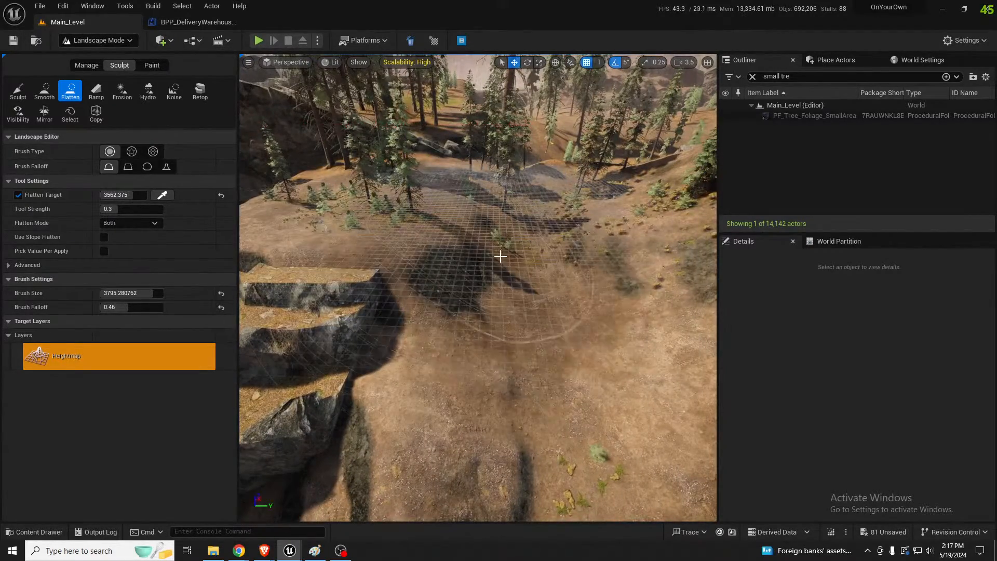
Smooth the flattened ground behind the upper cliff rocks so it blends into the forested slope
left_click(45, 91)
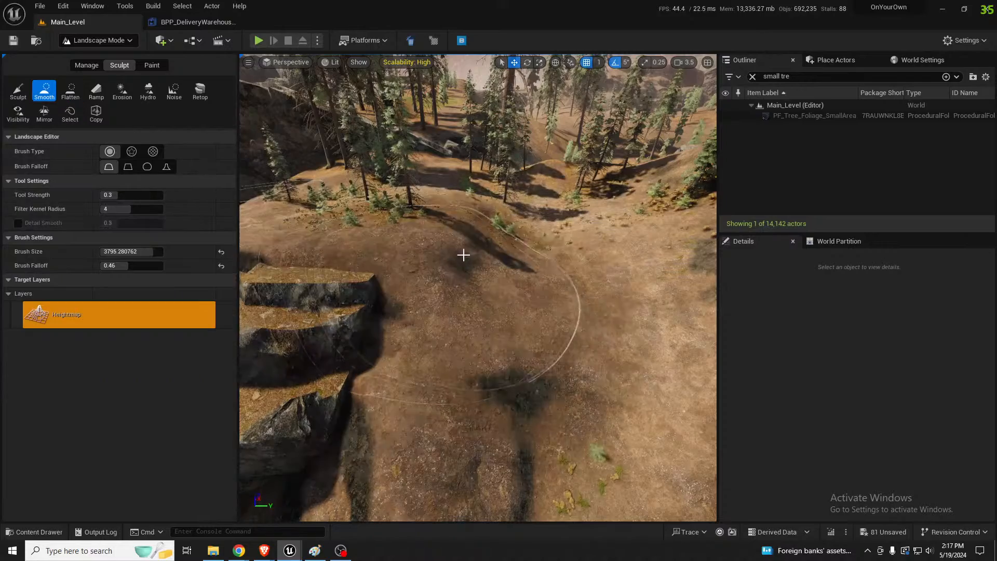
right_click_drag(474, 203, 496, 219)
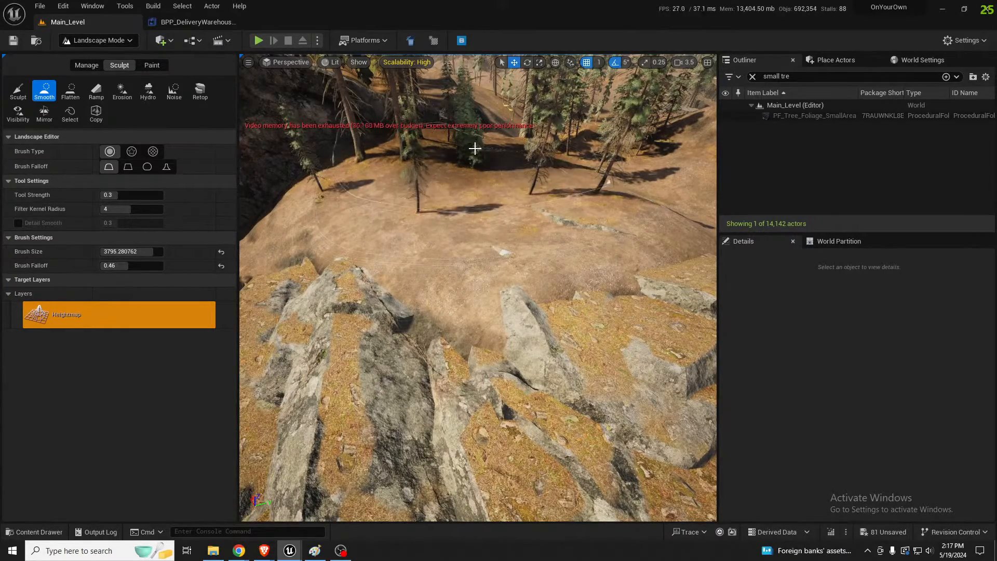
right_click_drag(475, 148, 493, 135)
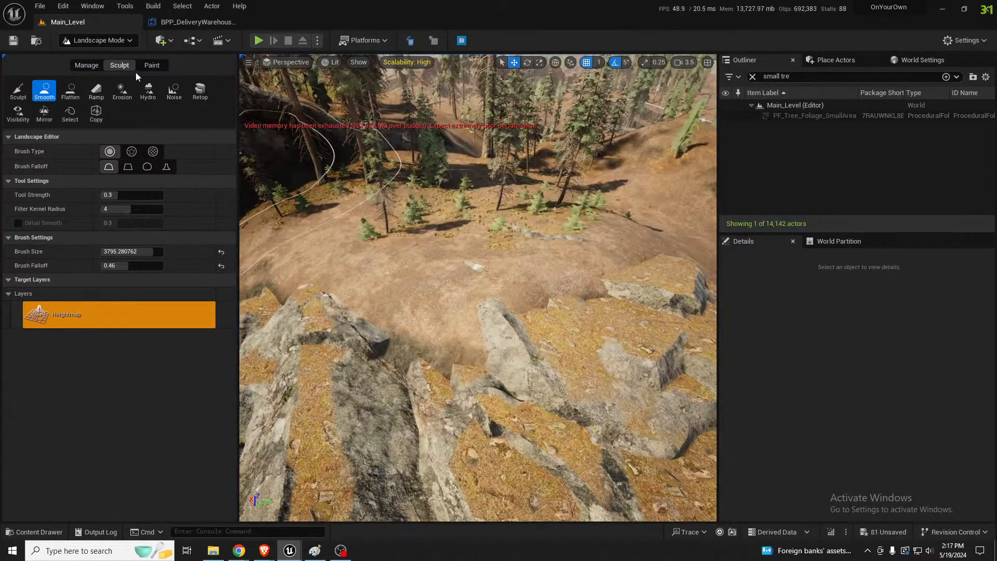
Paint the Mulch layer over the smoothed ground behind the cliff rocks, and the Grass layer across the clearing below the cliff wall
left_click(152, 65)
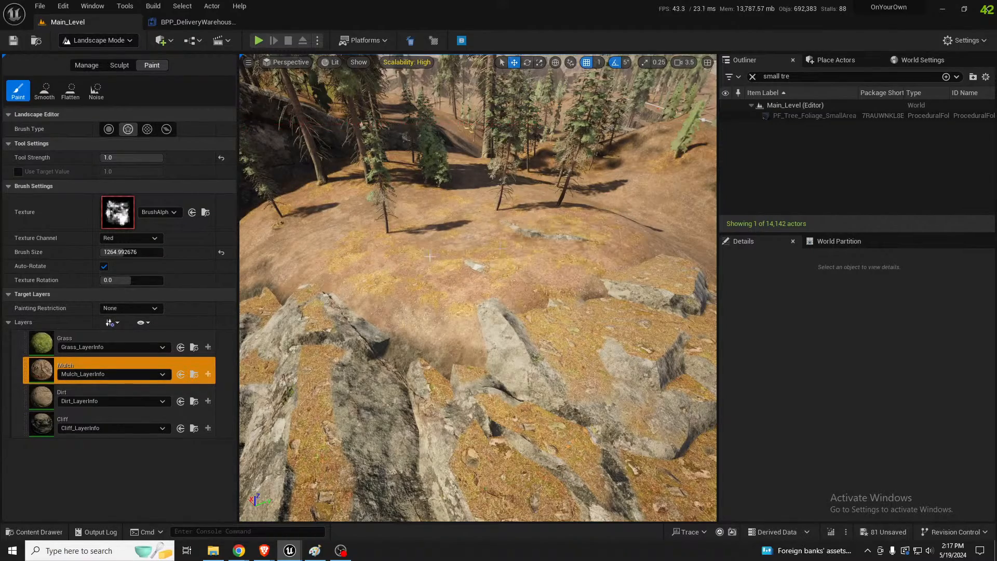
right_click_drag(431, 257, 478, 254)
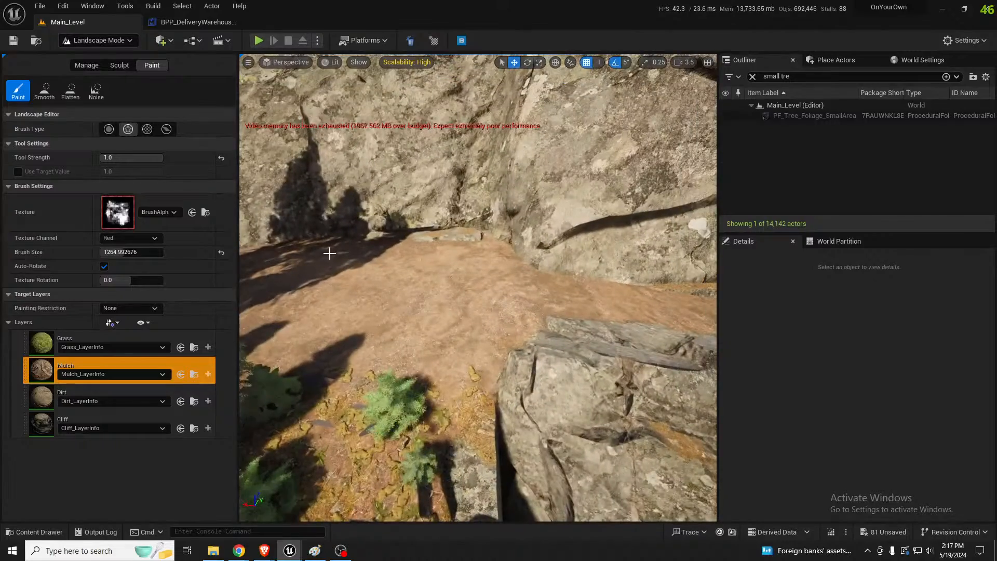
right_click_drag(329, 254, 299, 213)
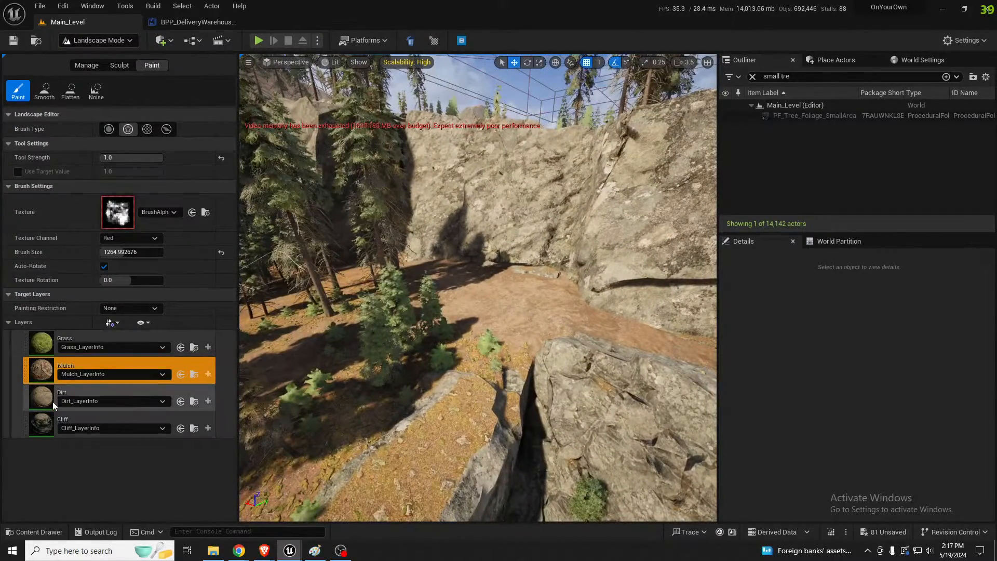
left_click(47, 343)
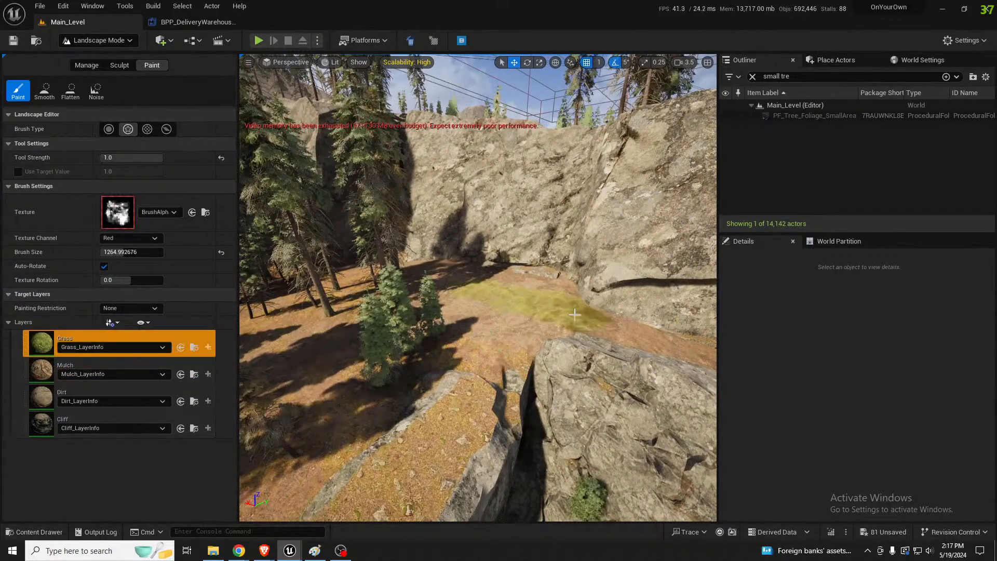
right_click_drag(498, 317, 465, 313)
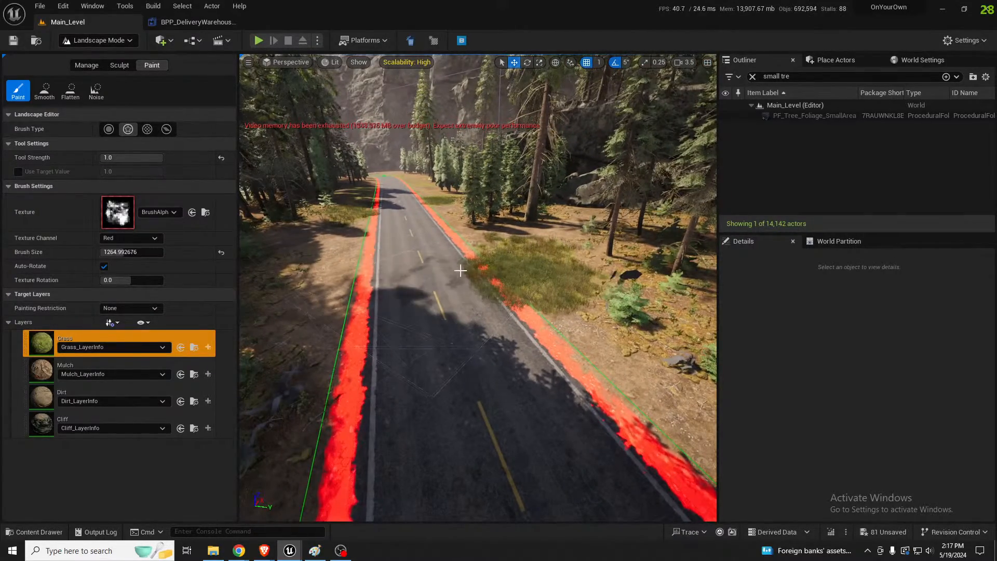
Paint the Dirt layer along the road edge where the grass patch spills over it
left_click(42, 398)
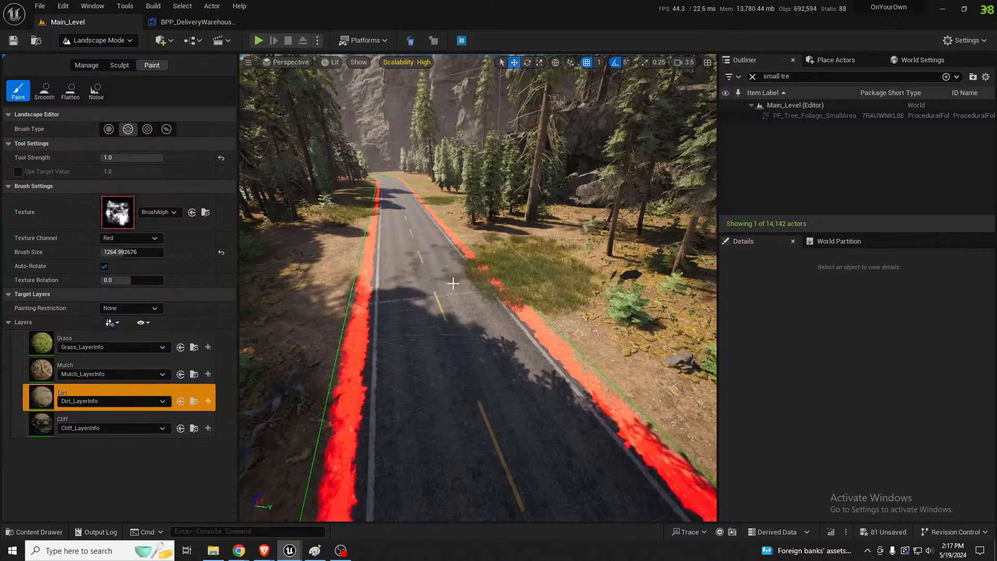
key("q")
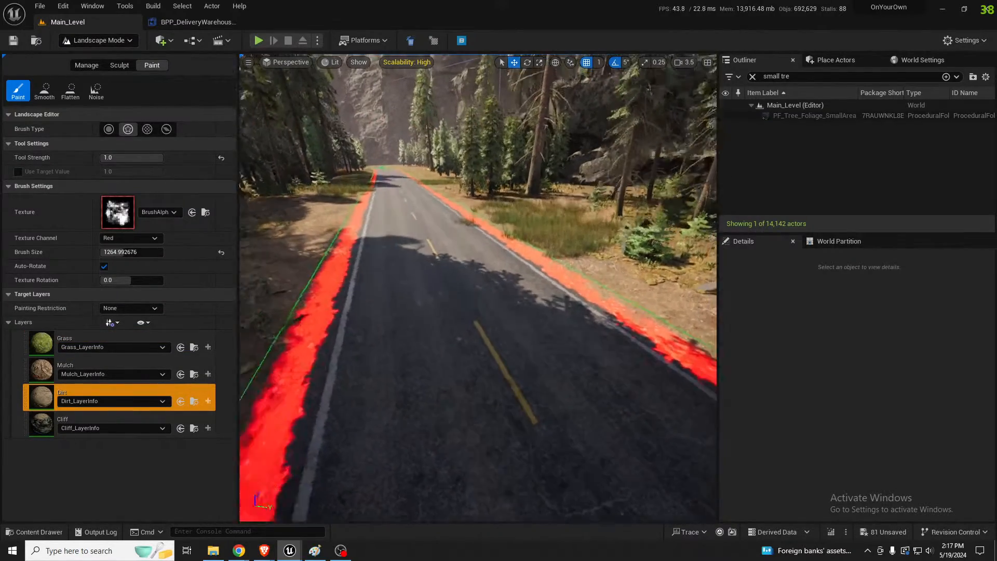
key("e")
right_click_drag(441, 271, 327, 307)
Raise the landscape behind the flat-topped cliff rock with the Sculpt tool, reducing the brush size to about 1228
key("w")
key("d")
key("w")
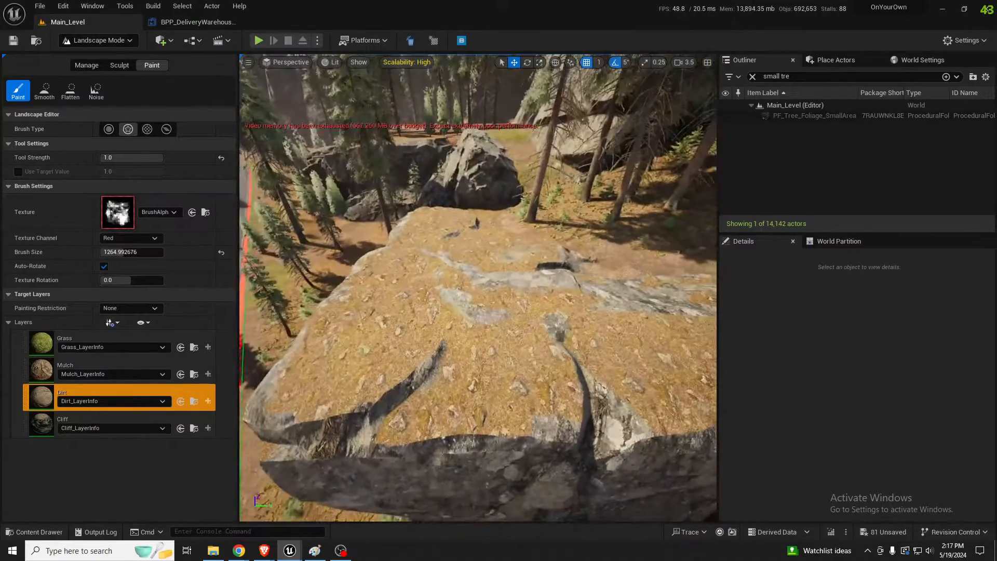
left_click(119, 65)
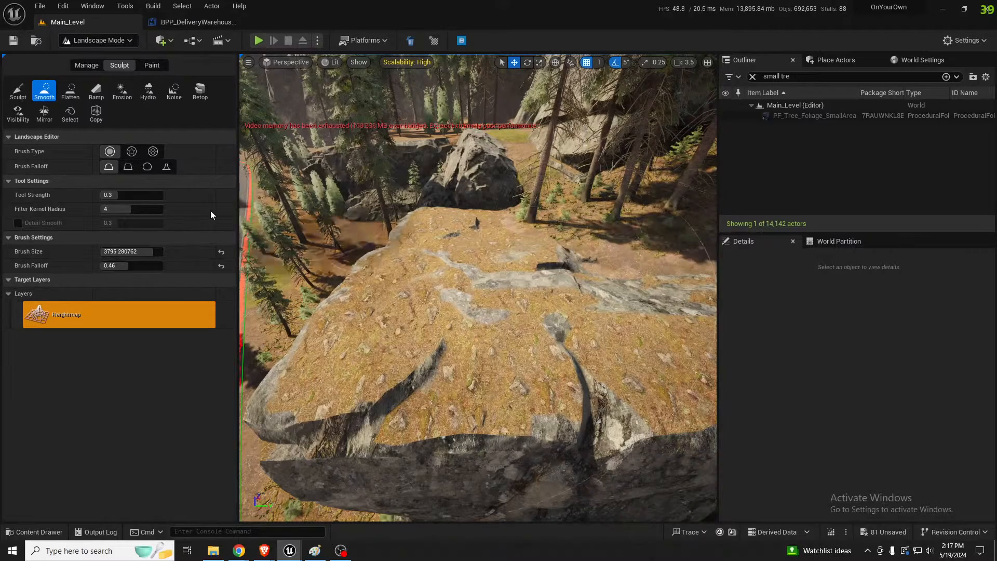
left_click(17, 91)
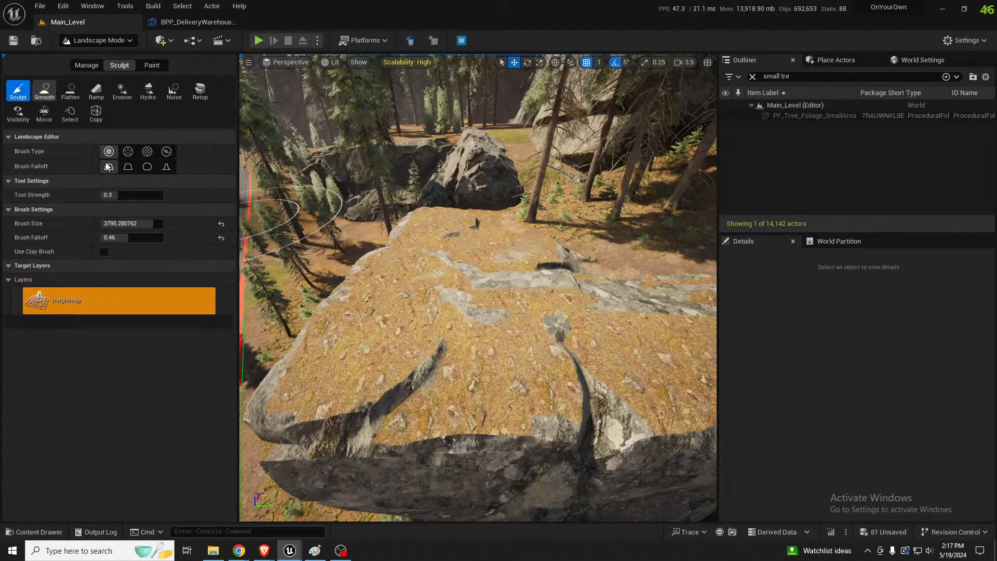
scroll(467, 285, "up", 3)
right_click_drag(557, 258, 563, 246)
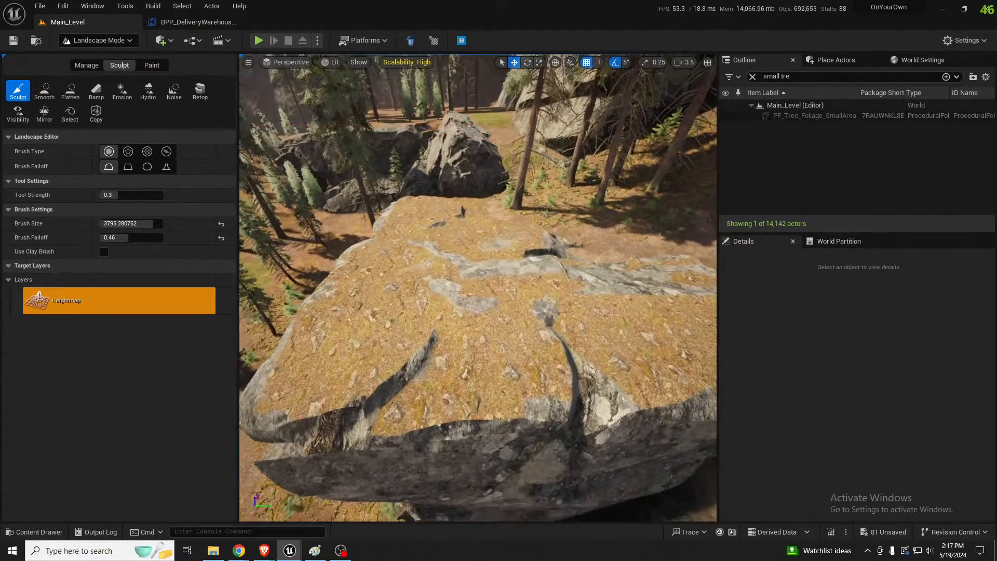
key("bracketleft")
key("bracketleft")
key("bracketleft")
key("bracketleft")
key("bracketleft")
key("bracketleft")
key("bracketleft")
key("bracketleft")
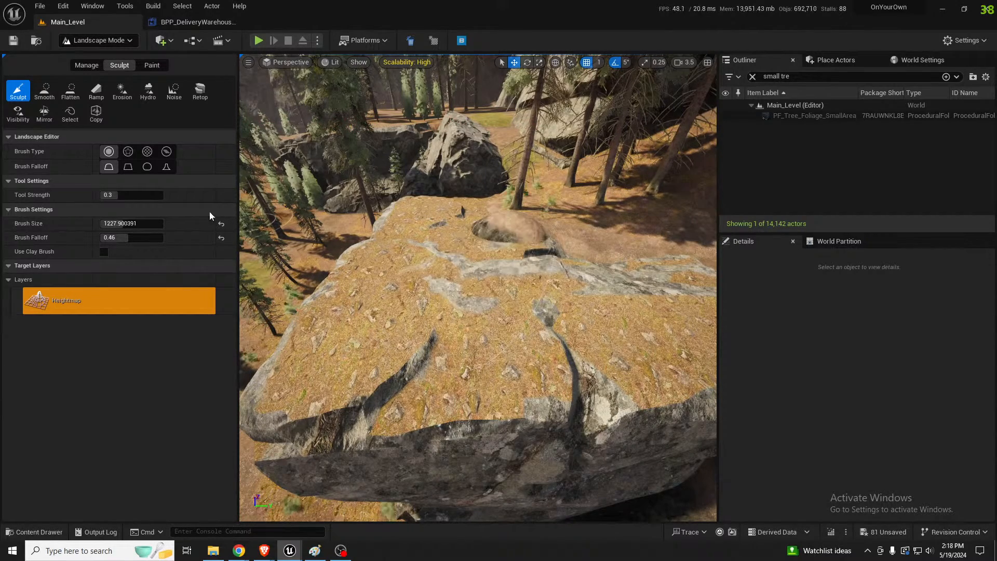
Flatten the raised mound behind the flat-topped rock to a sampled target height of about 1127
left_click(71, 90)
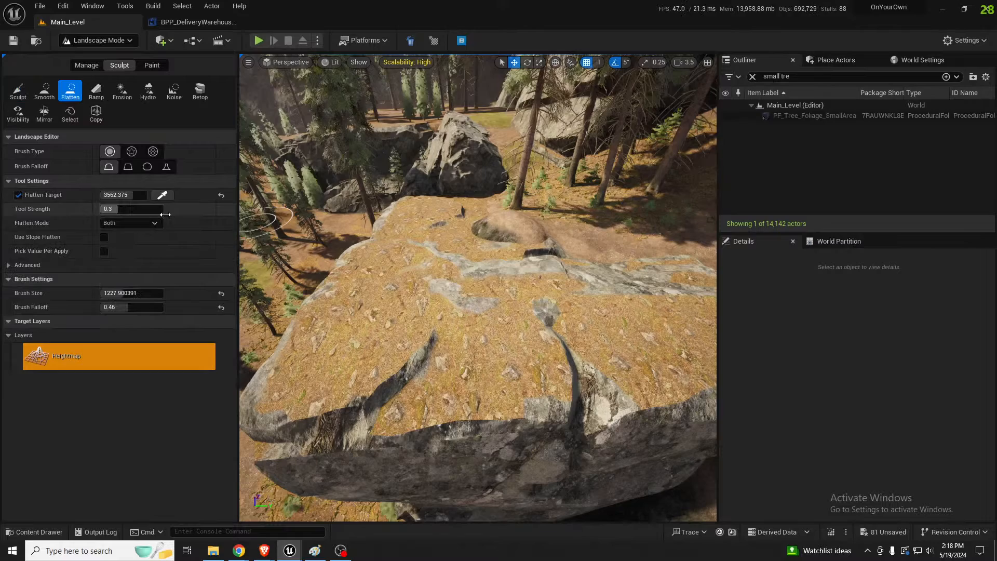
left_click(162, 195)
mouse_move(519, 231)
left_mouse_down()
mouse_move(501, 240)
mouse_move(632, 286)
mouse_move(466, 231)
left_mouse_up()
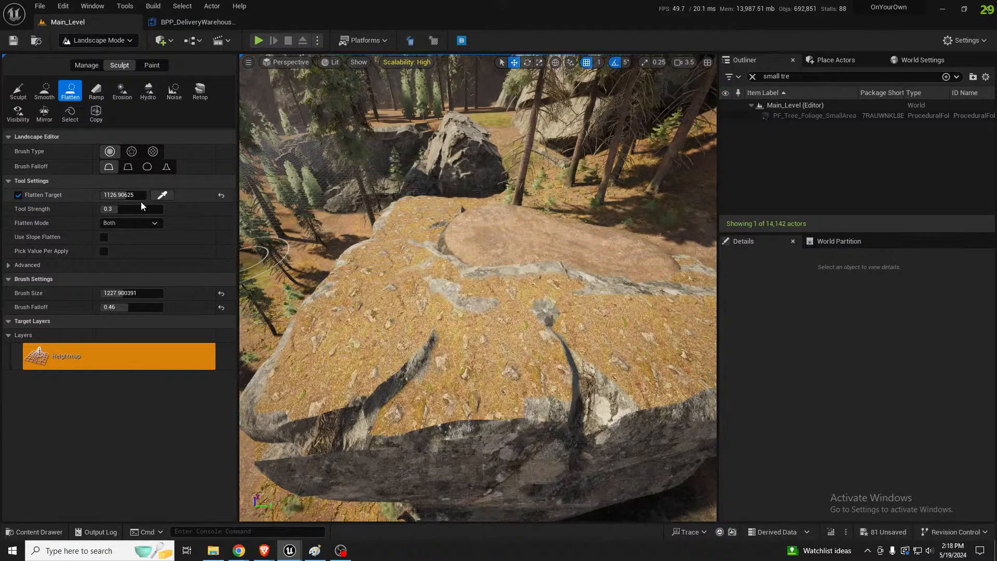
Sample a new flatten target height on the mound and extend the flattened ground around the back of the rock toward the trees
left_click(18, 92)
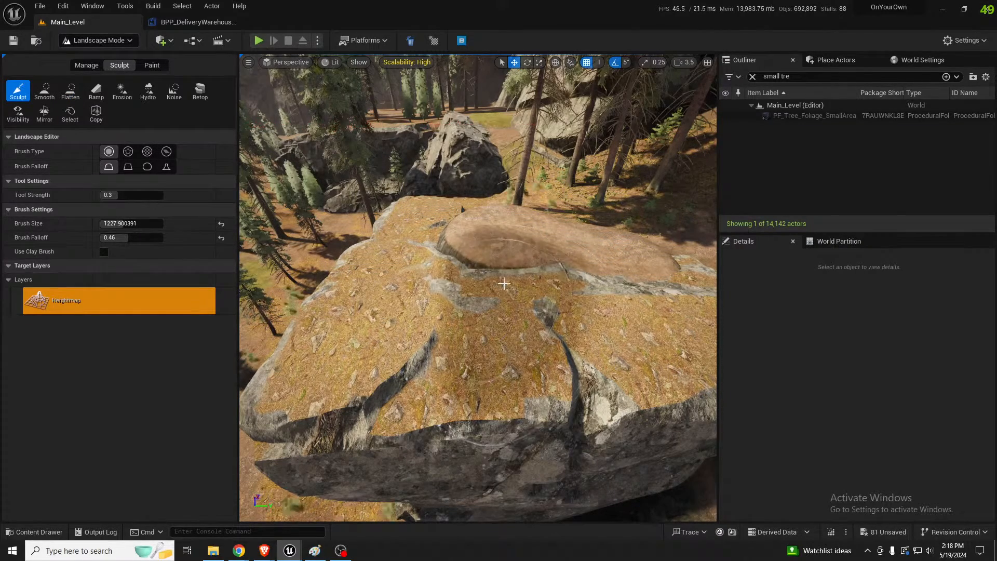
left_click(71, 92)
left_click(162, 195)
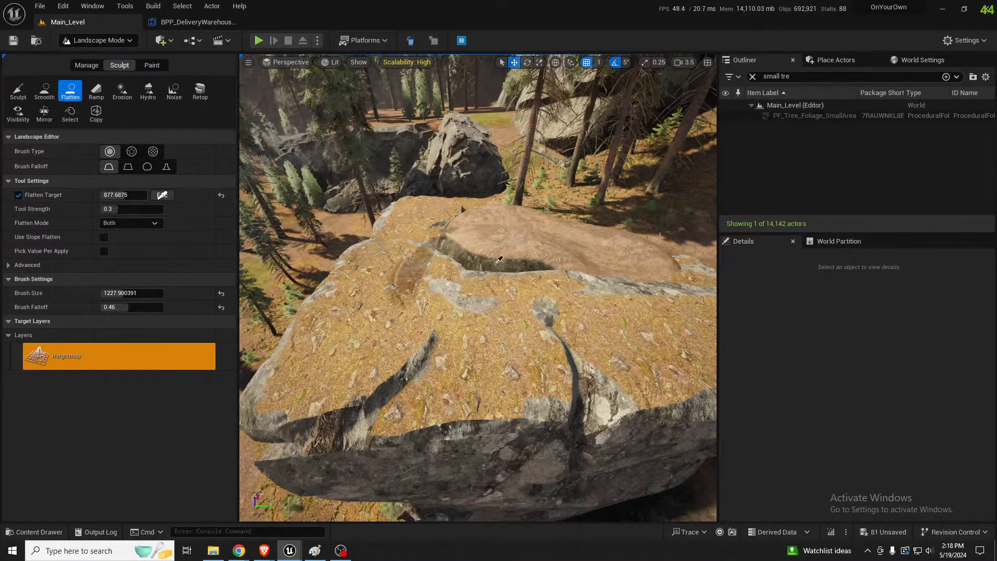
left_click(495, 261)
mouse_move(470, 276)
left_mouse_down()
mouse_move(432, 290)
mouse_move(460, 298)
left_mouse_up()
key("w")
right_click_drag(613, 277, 696, 270)
key("a")
right_click_drag(563, 251, 670, 252)
mouse_move(499, 291)
left_mouse_down()
mouse_move(447, 280)
mouse_move(437, 289)
left_mouse_up()
Smooth the edge of the flattened ground beside the trees and paint the Mulch layer over its bare surface
left_click(43, 91)
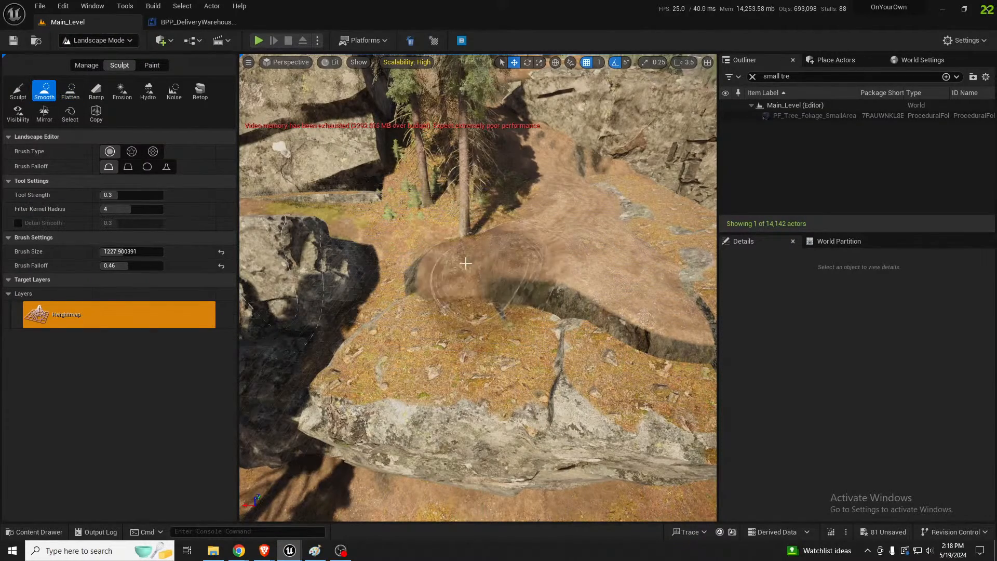
mouse_move(444, 258)
left_mouse_down()
mouse_move(579, 290)
mouse_move(616, 285)
mouse_move(635, 267)
mouse_move(543, 231)
left_mouse_up()
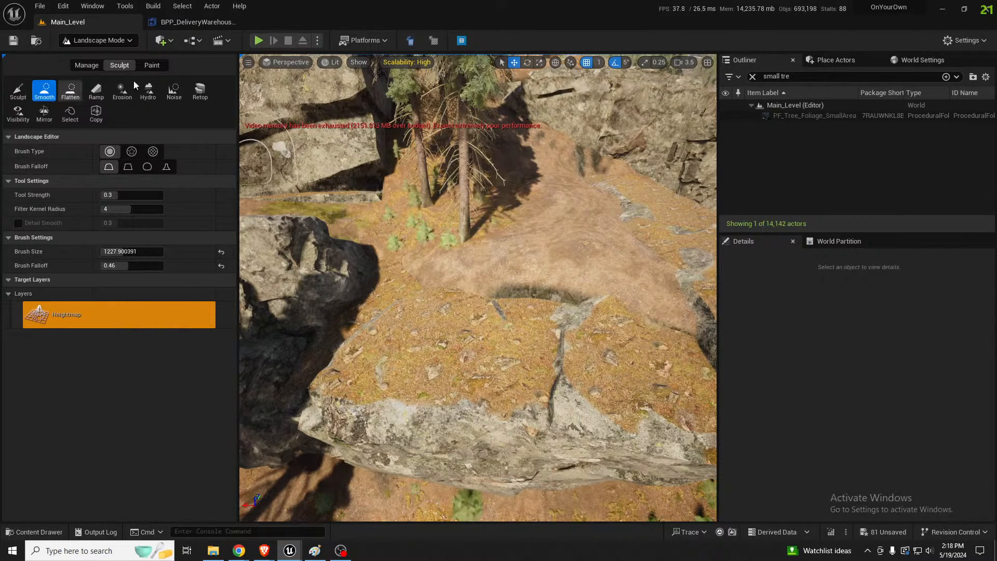
left_click(152, 70)
left_click(50, 369)
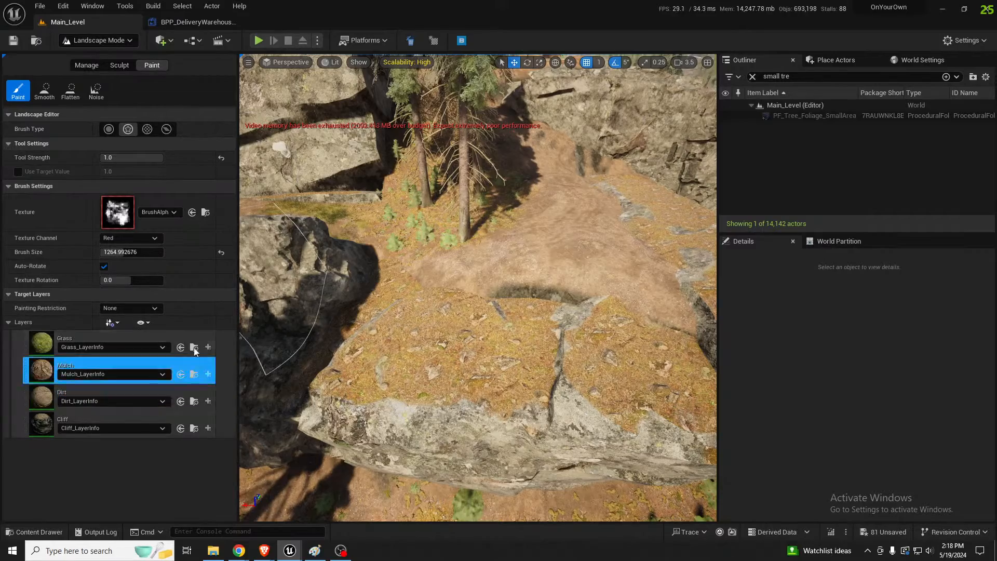
right_click_drag(384, 312, 340, 291)
right_click_drag(548, 239, 603, 233)
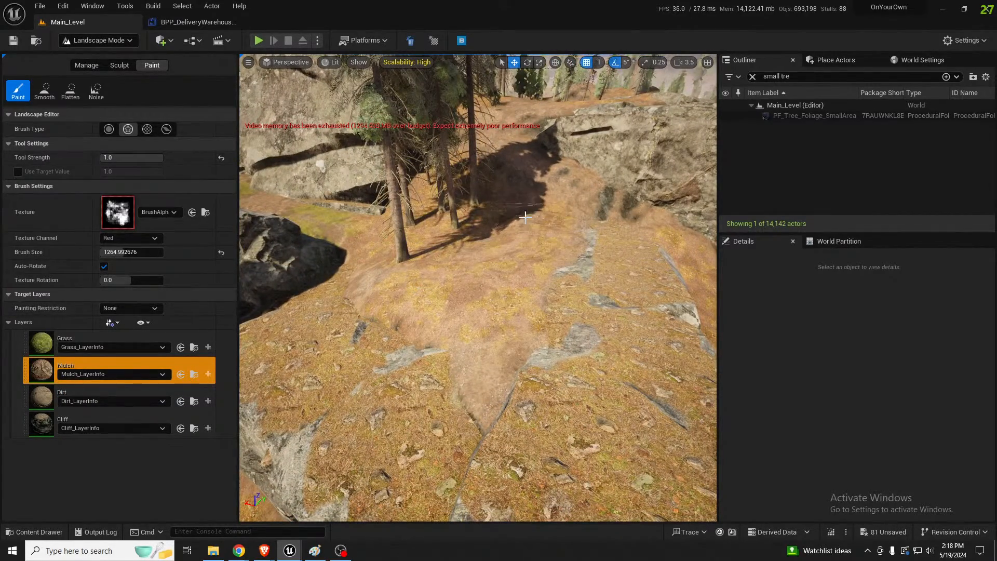
right_click_drag(525, 217, 428, 225)
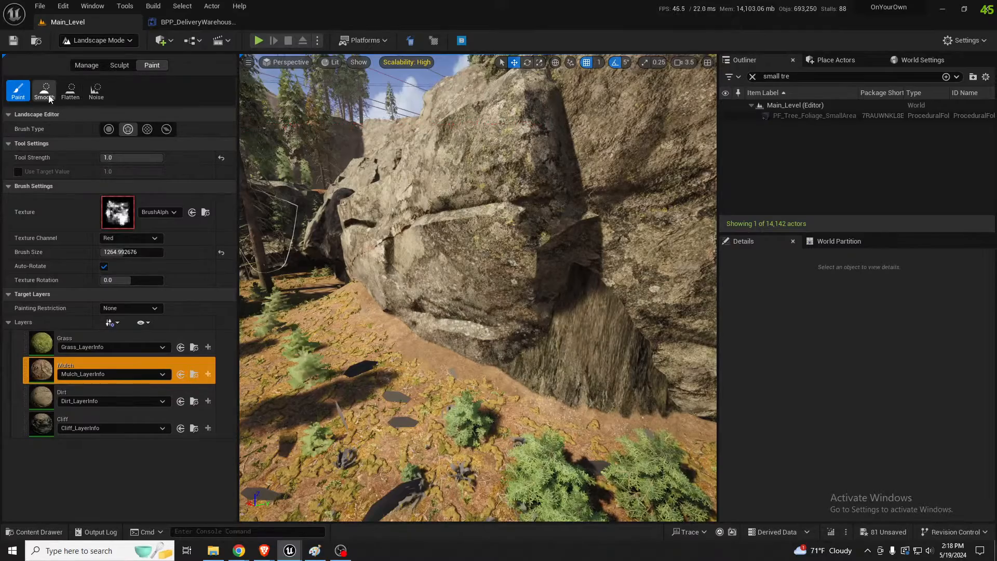
Smooth the painted Mulch layer on the steep ground against the cliff base, with the brush size reduced to about 477
left_click(45, 91)
right_click_drag(546, 405, 541, 444)
key("bracketleft")
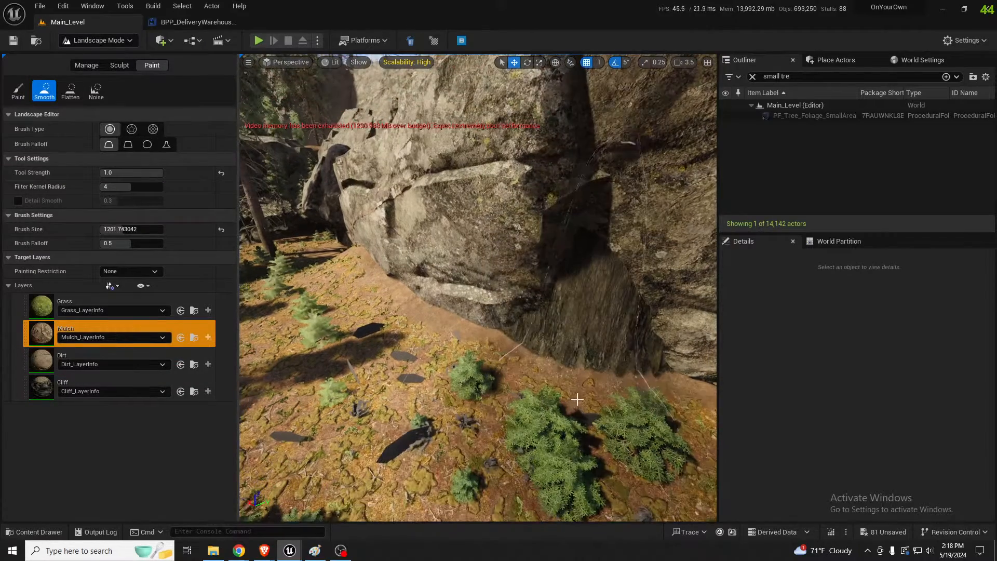
key("bracketleft")
key("bracketleft")
key("bracketleft")
key("bracketleft")
key("bracketleft")
key("bracketleft")
key("bracketleft")
key("bracketleft")
key("bracketleft")
key("bracketleft")
key("bracketleft")
key("bracketleft")
key("bracketleft")
key("bracketleft")
key("bracketleft")
key("bracketleft")
key("bracketleft")
mouse_move(587, 376)
left_mouse_down()
mouse_move(581, 364)
mouse_move(612, 382)
mouse_move(597, 378)
left_mouse_up()
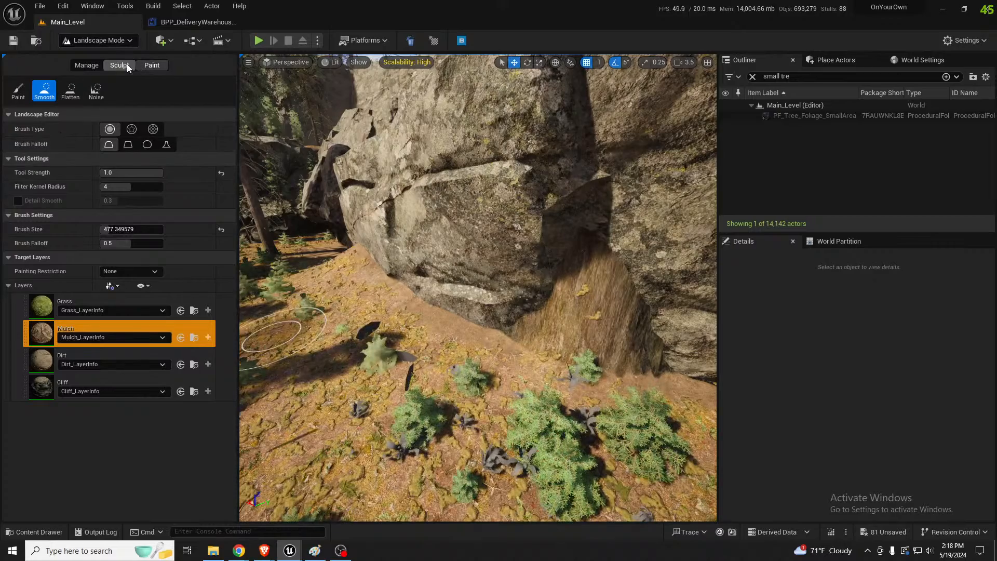
Smooth the heightmap at the foot of the steep spike against the cliff base, using a brush size of about 418
left_click(119, 65)
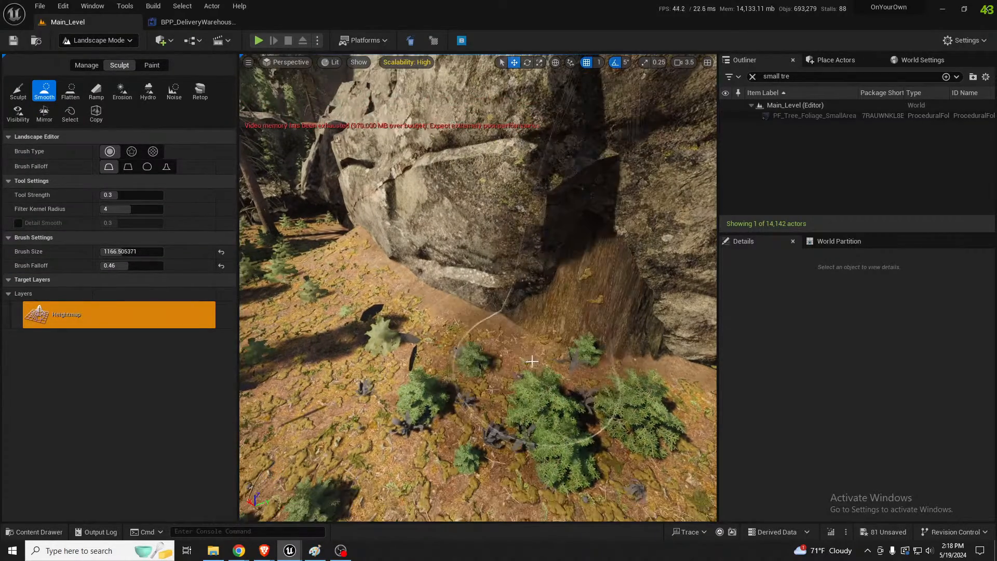
key("bracketleft")
key("bracketleft")
key("bracketleft")
key("bracketleft")
key("bracketleft")
key("bracketleft")
key("bracketleft")
key("bracketleft")
key("bracketleft")
key("bracketleft")
key("bracketleft")
key("bracketleft")
key("bracketleft")
key("bracketleft")
key("bracketleft")
key("bracketleft")
key("bracketleft")
key("bracketleft")
key("bracketleft")
key("bracketleft")
mouse_move(540, 359)
left_mouse_down()
mouse_move(585, 350)
mouse_move(566, 348)
mouse_move(571, 356)
left_mouse_up()
Flatten the steep spike at the cliff base to a sampled target height of about -1233
left_click(69, 92)
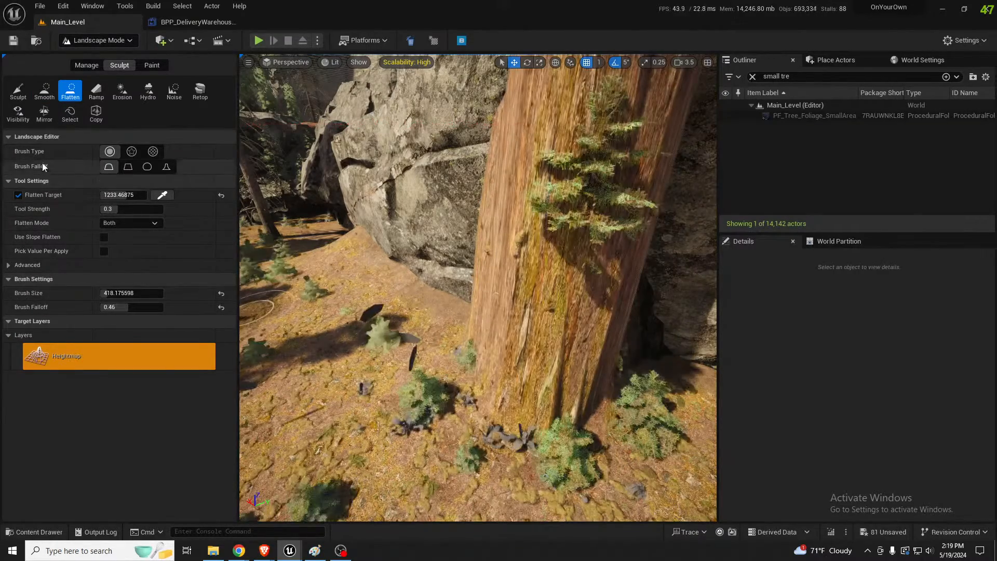
left_click(165, 196)
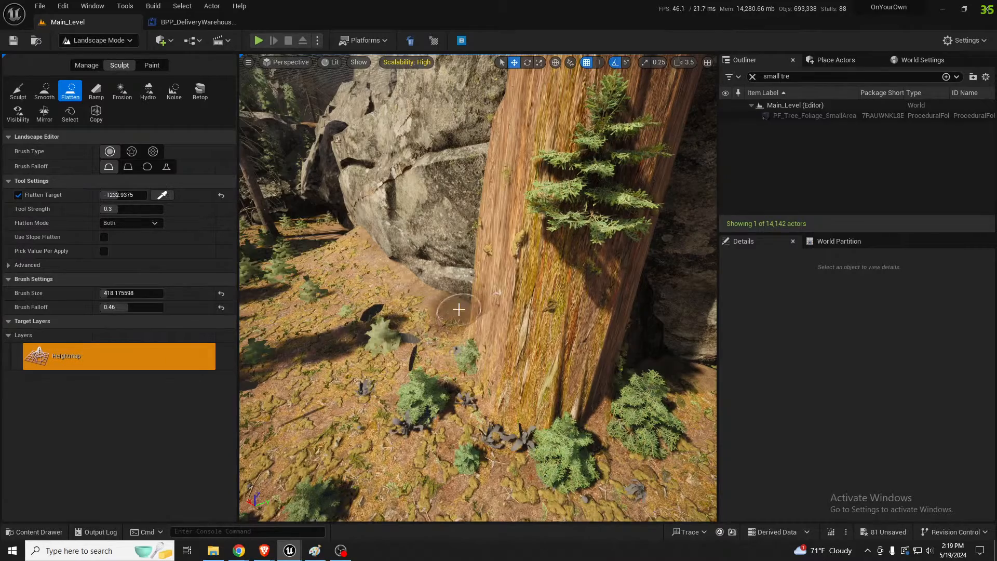
mouse_move(459, 309)
left_mouse_down()
mouse_move(537, 336)
mouse_move(486, 320)
mouse_move(550, 355)
mouse_move(494, 332)
mouse_move(576, 332)
mouse_move(628, 352)
left_mouse_up()
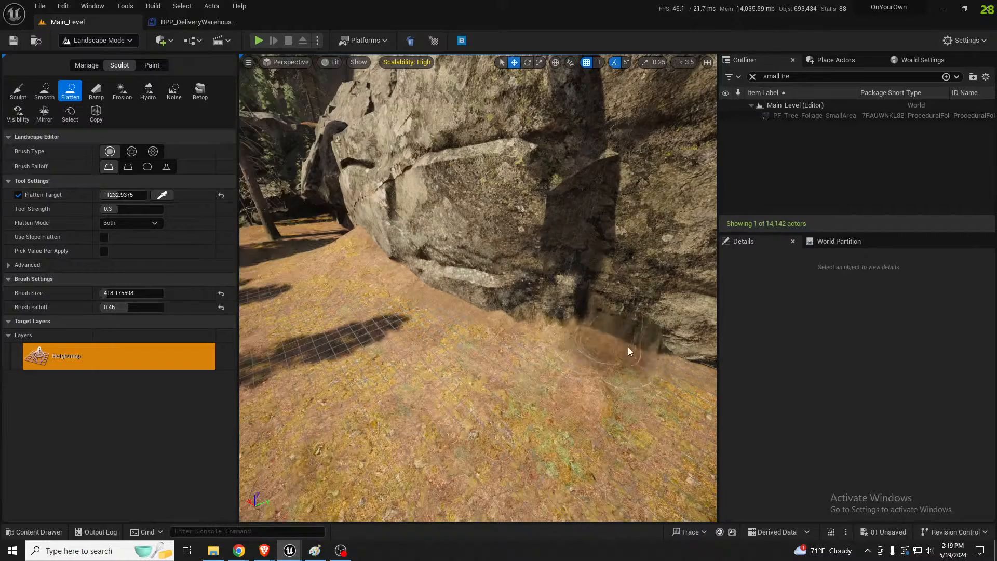
Switch to Selection Mode, select the PF_Tree_Foliage_SmallArea actor and bring up its Procedural Foliage settings
key("s")
right_click_drag(628, 352, 618, 307)
key("shift+1")
left_click(830, 116)
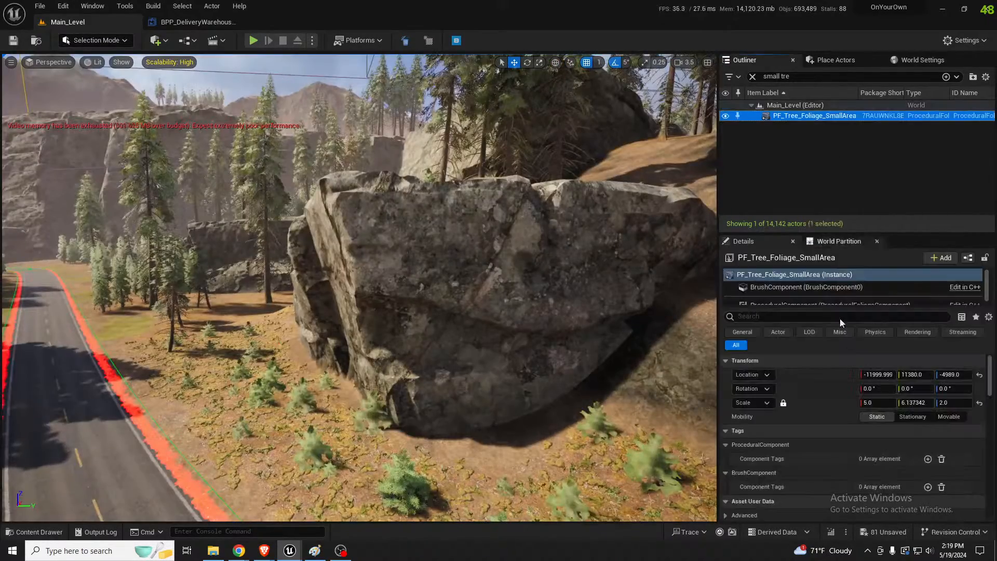
scroll(859, 385, "down", 5)
scroll(851, 396, "down", 10)
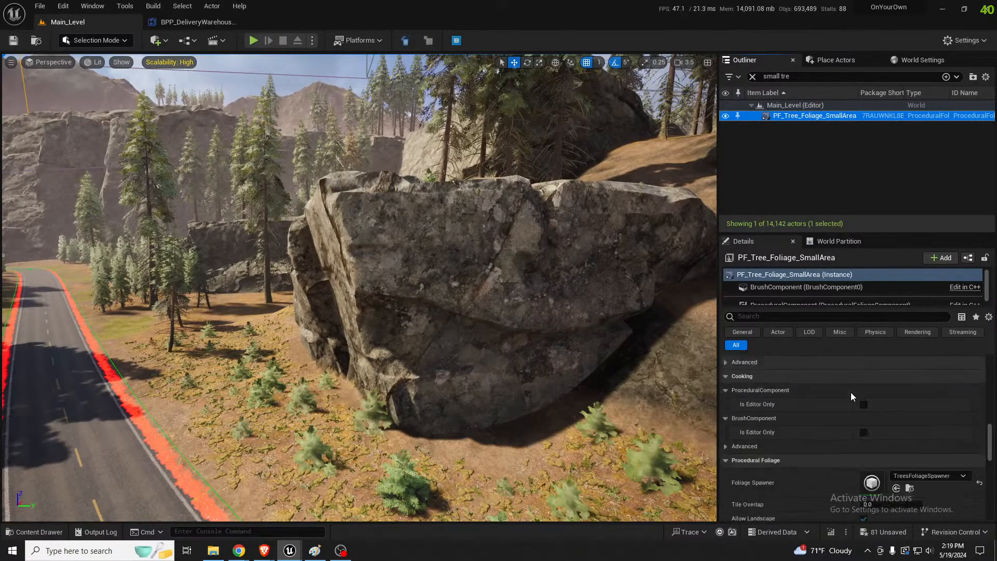
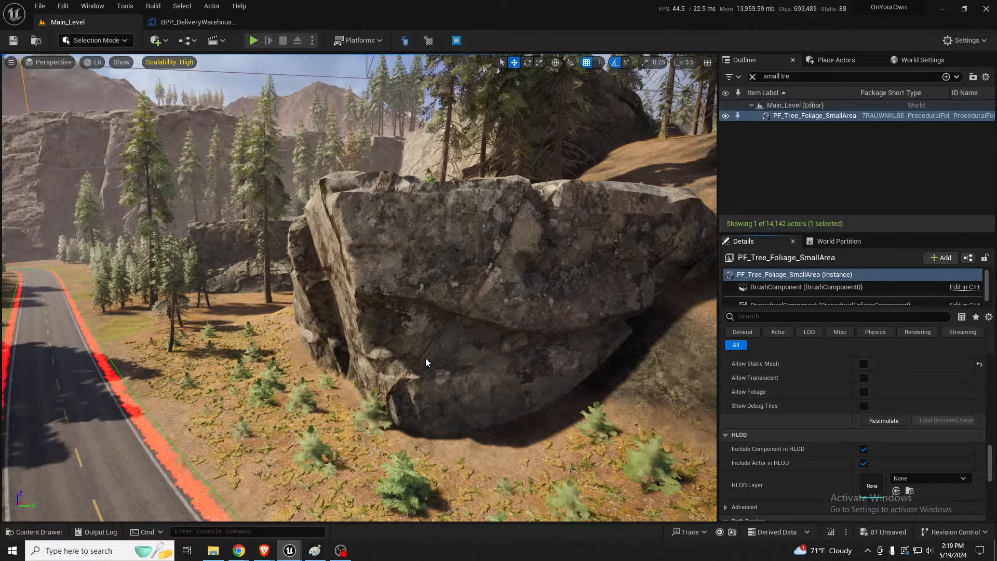
Inspect the riverbanks, shoreline and cliffs around the dam for terrain that still needs blending
mouse_move(426, 357)
right_mouse_down()
mouse_move(406, 319)
mouse_move(519, 314)
mouse_move(607, 333)
mouse_move(468, 312)
mouse_move(426, 346)
right_mouse_up()
right_click_drag(410, 287, 215, 332)
key("w")
key("s")
key("d")
key("s")
key("s")
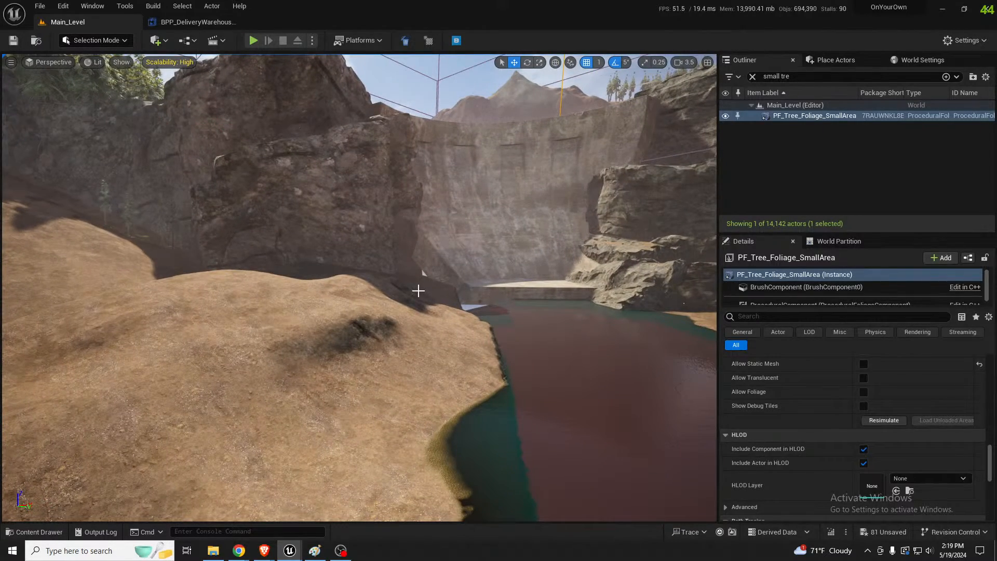
key("w")
right_click_drag(419, 291, 395, 286)
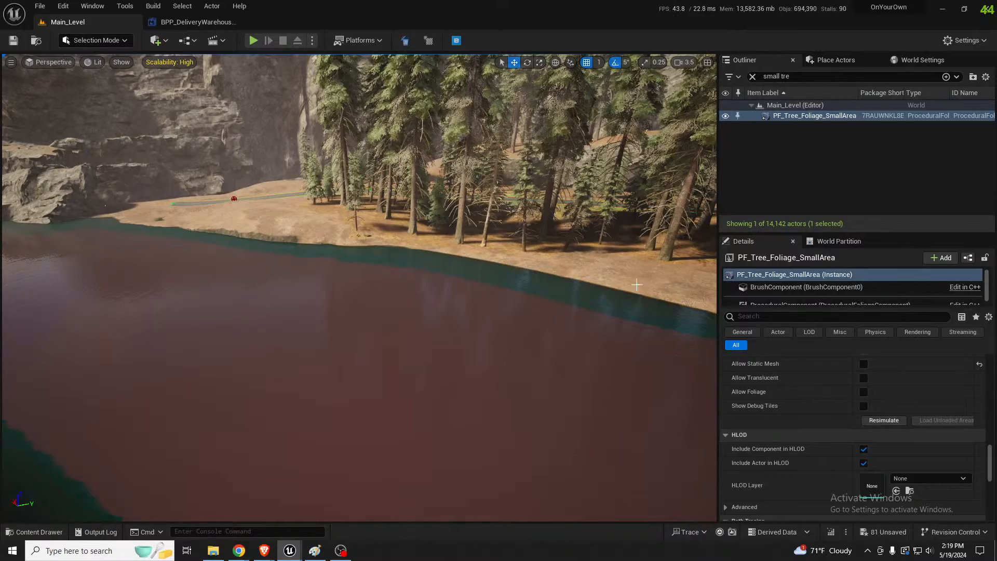
right_click_drag(395, 286, 546, 291)
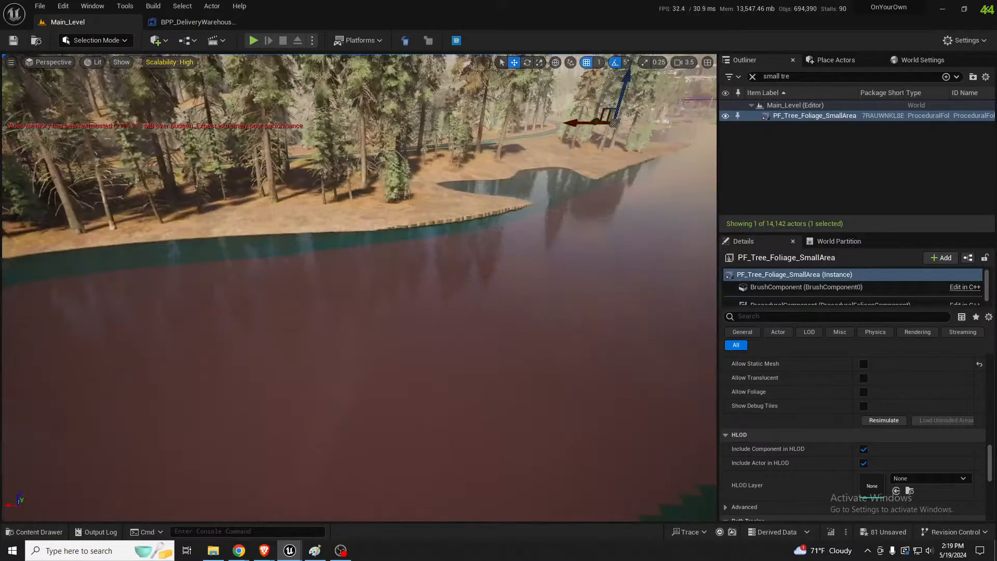
right_click_drag(560, 229, 469, 252)
right_click_drag(286, 302, 31, 275)
right_click_drag(359, 289, 238, 276)
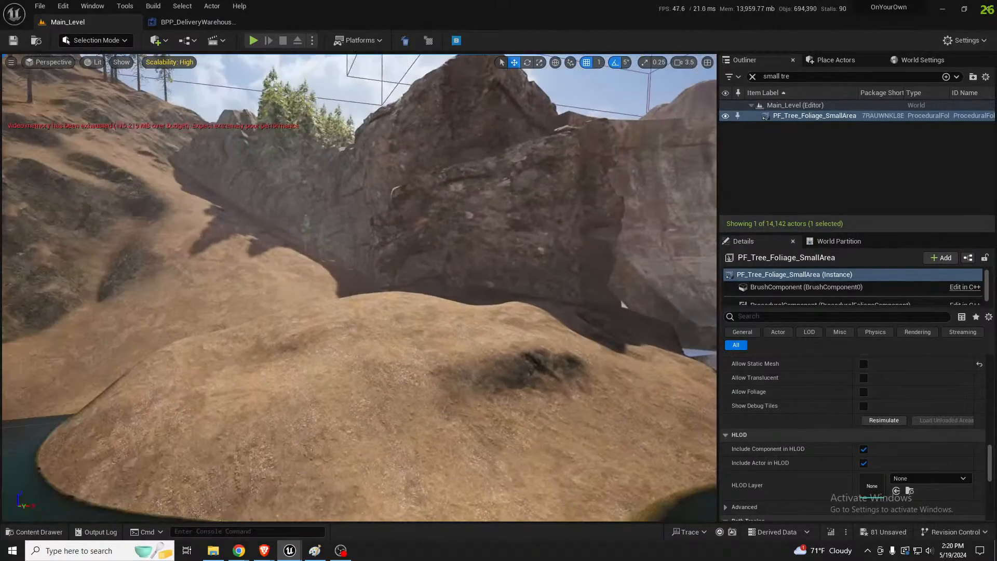
right_click_drag(154, 225, 299, 306)
Flatten the river inlet beside the dam cliffs to a sampled target height of about -1420, enlarging the brush to about 3757
left_click(413, 277)
key("shift+2")
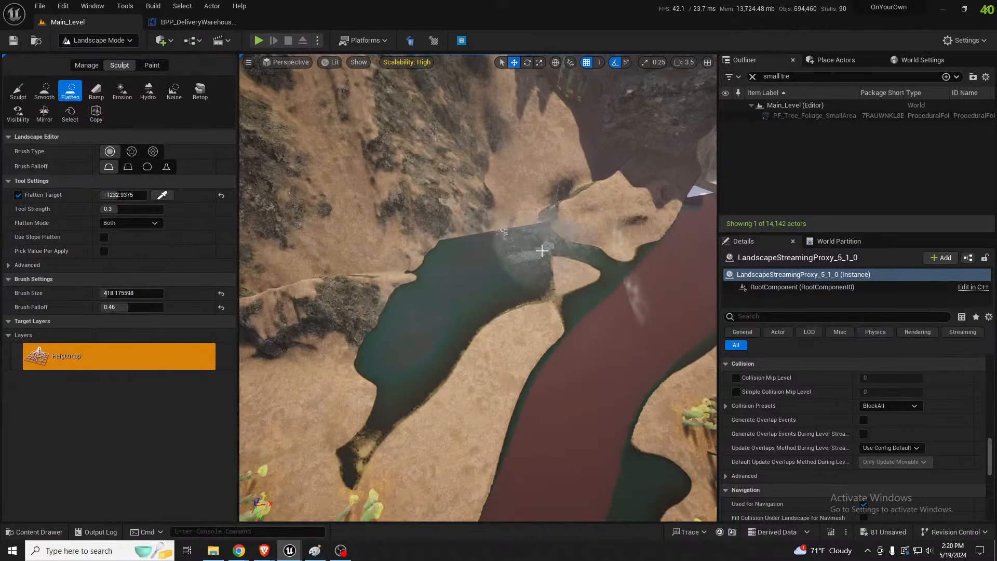
left_click(162, 195)
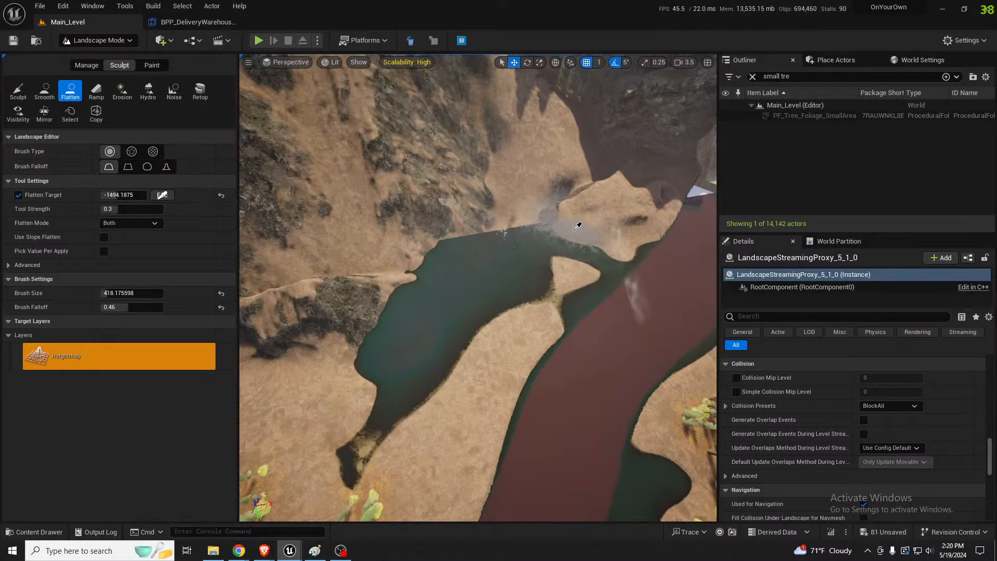
left_click_drag(574, 222, 534, 232)
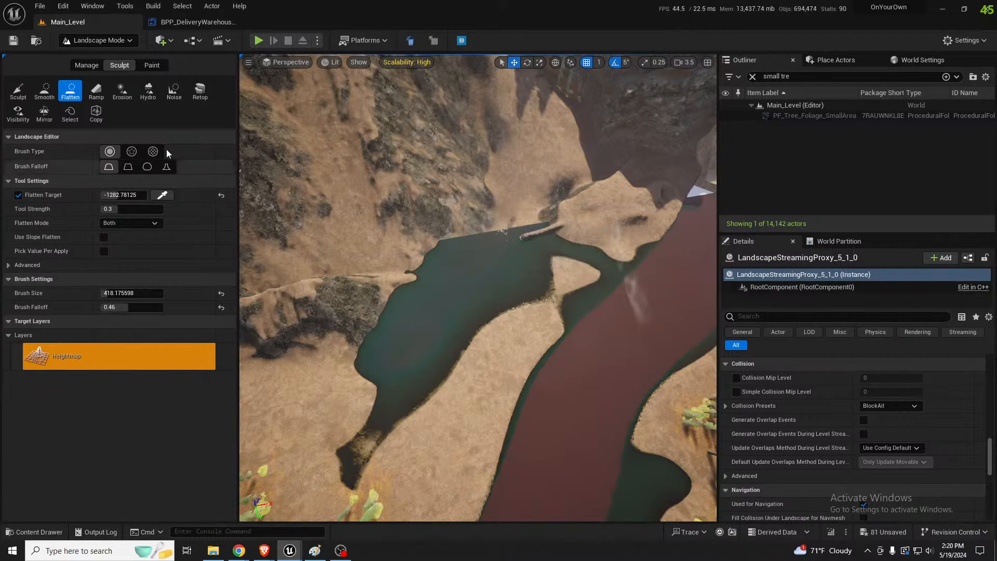
left_click(163, 195)
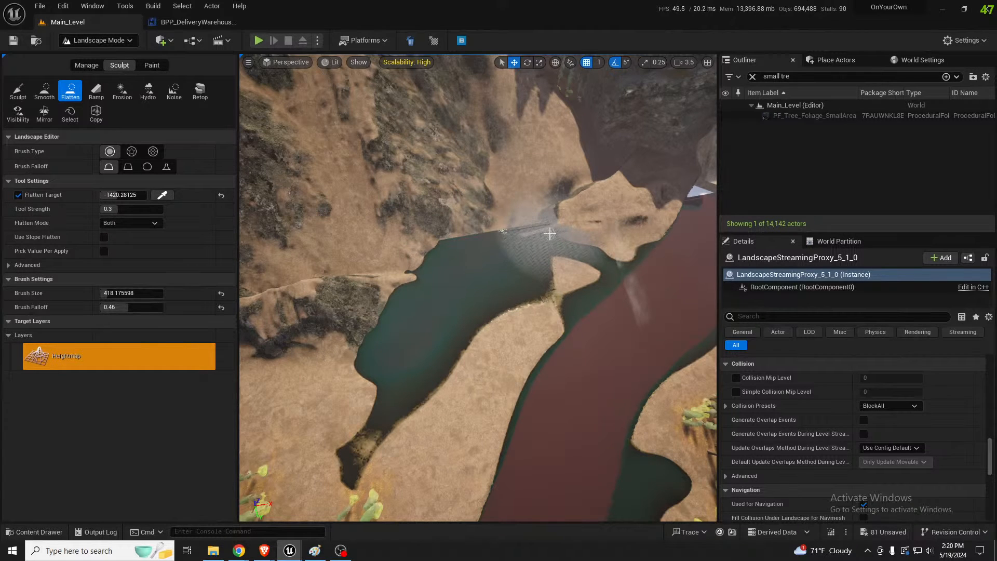
key("bracketright")
key("bracketright")
key("bracketright")
key("bracketright")
key("bracketright")
key("bracketright")
key("bracketright")
key("bracketright")
key("bracketright")
key("bracketright")
key("bracketright")
key("bracketright")
key("bracketright")
key("bracketright")
key("bracketright")
key("bracketright")
key("bracketright")
key("bracketright")
key("bracketright")
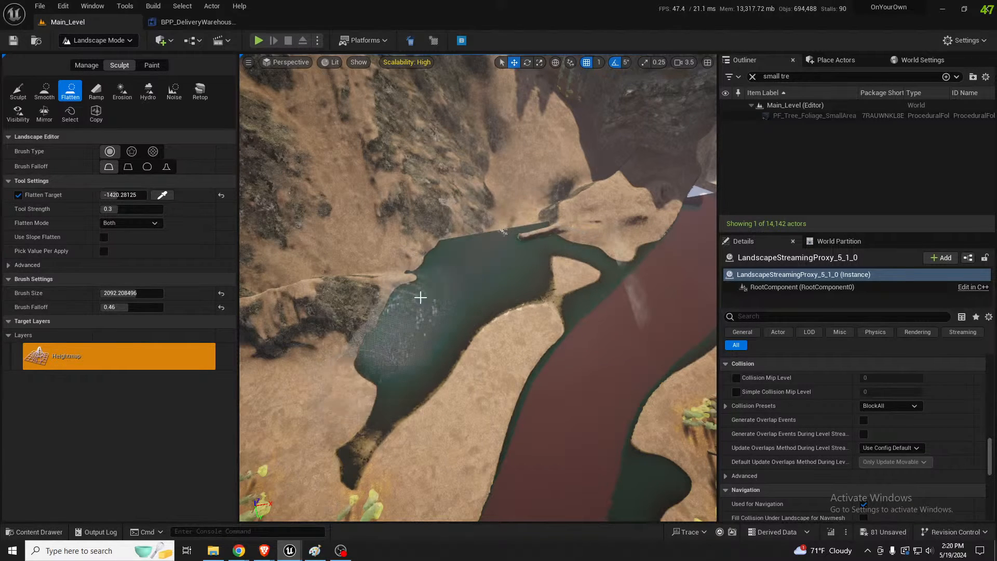
mouse_move(563, 229)
left_mouse_down()
mouse_move(488, 229)
mouse_move(443, 258)
mouse_move(374, 352)
mouse_move(408, 358)
mouse_move(358, 428)
mouse_move(504, 266)
mouse_move(476, 253)
mouse_move(472, 274)
mouse_move(490, 289)
mouse_move(534, 255)
mouse_move(492, 296)
mouse_move(507, 207)
mouse_move(586, 190)
mouse_move(541, 196)
mouse_move(586, 173)
mouse_move(540, 208)
left_mouse_up()
mouse_move(540, 208)
right_mouse_down()
mouse_move(566, 153)
mouse_move(530, 172)
right_mouse_up()
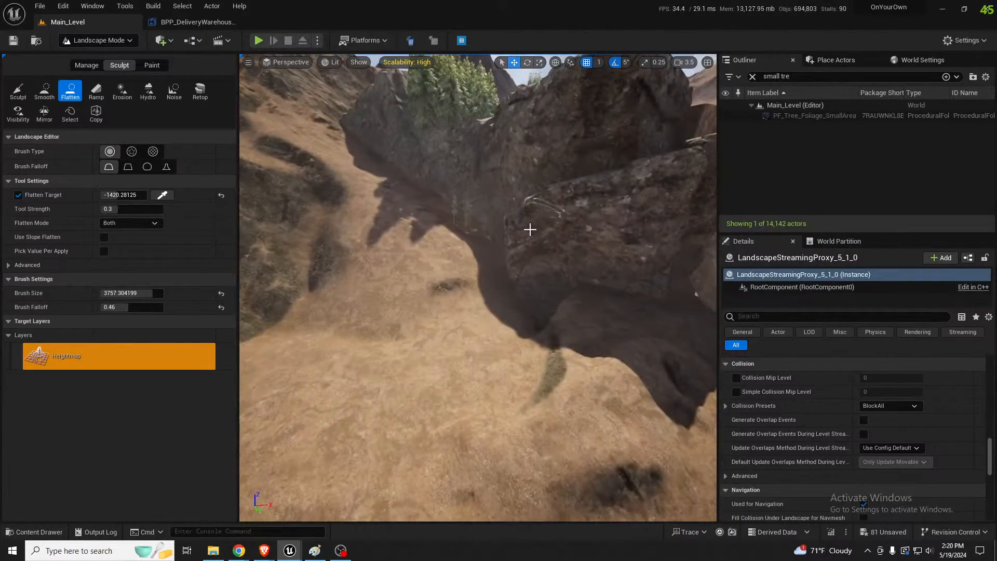
Switch to Selection Mode and duplicate the cliffmaker132 rock beside the dam, placing the copy at the foot of the hillside
key("shift+1")
right_click_drag(530, 229, 501, 182)
left_click(562, 308)
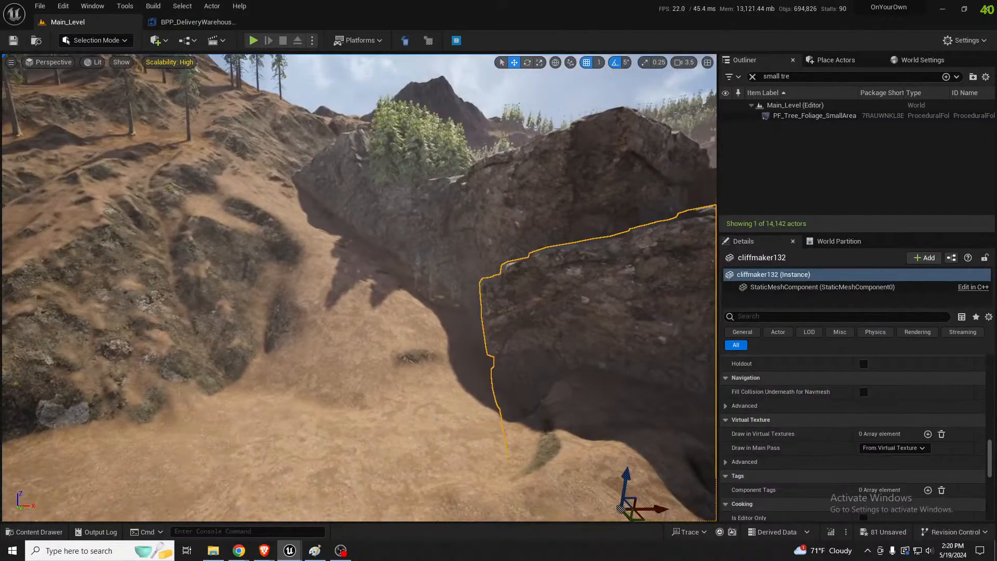
right_click_drag(562, 307, 538, 349)
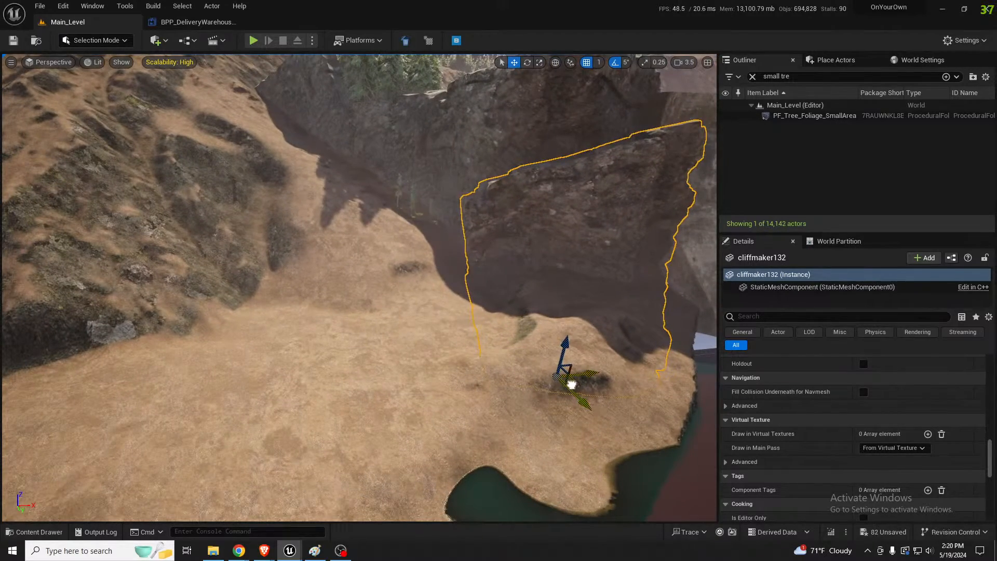
left_click_drag(572, 385, 291, 397, "alt")
Rotate the duplicated cliff rock at the foot of the hillside and reposition it so its face stands above the ground
key("e")
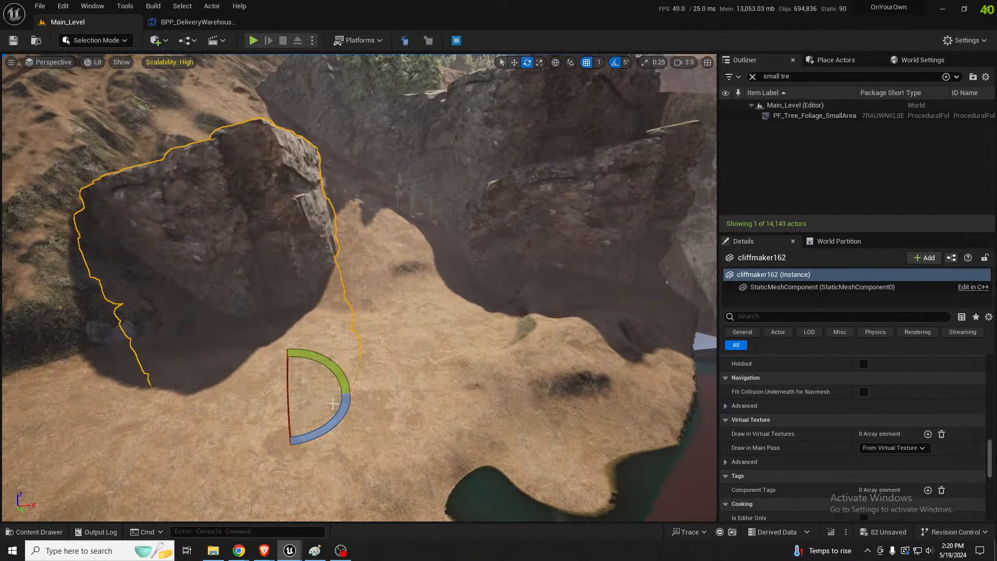
left_click_drag(342, 417, 353, 432)
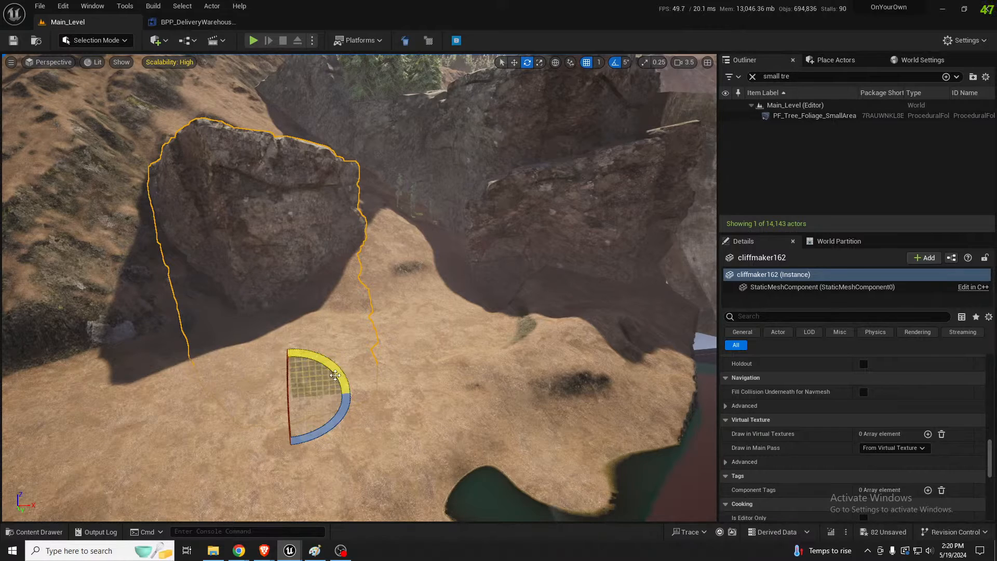
left_click_drag(289, 398, 289, 363)
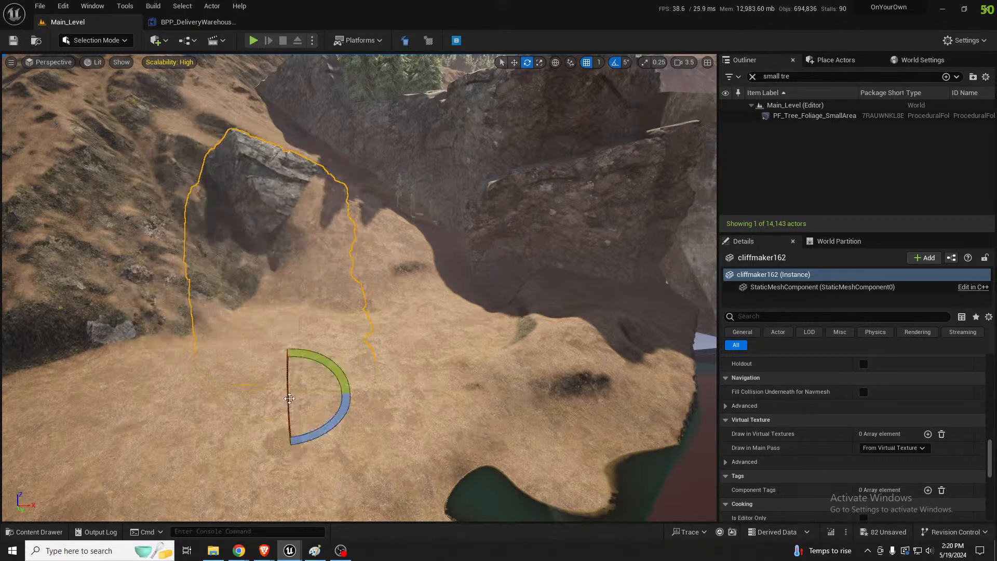
left_click_drag(332, 414, 357, 388)
right_click_drag(357, 388, 426, 353)
key("w")
left_click_drag(308, 440, 307, 367)
mouse_move(451, 353)
right_mouse_down()
mouse_move(354, 338)
mouse_move(451, 353)
right_mouse_up()
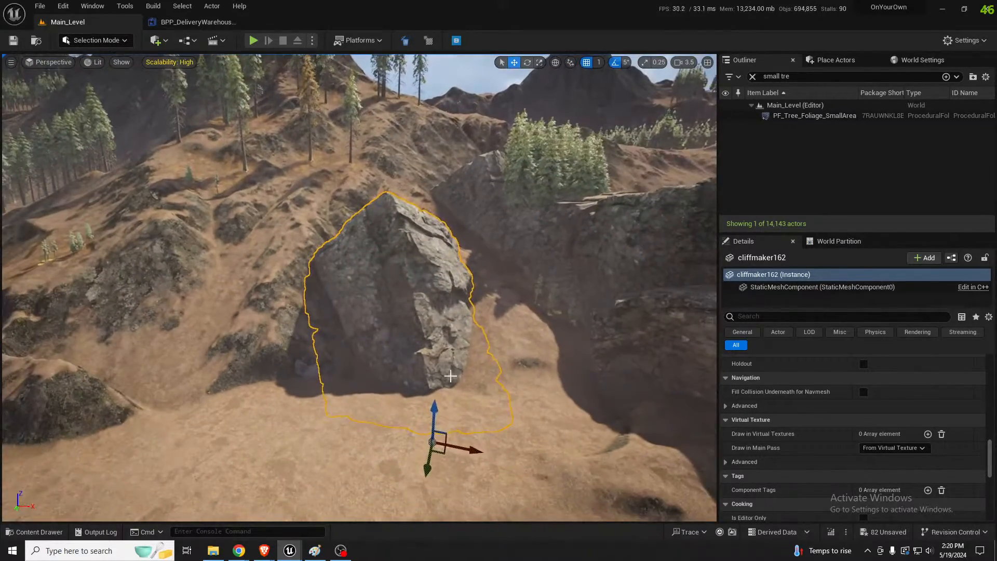
Switch the transform gizmo to local space and turn the duplicated rock so its layered face points toward the river
key("e")
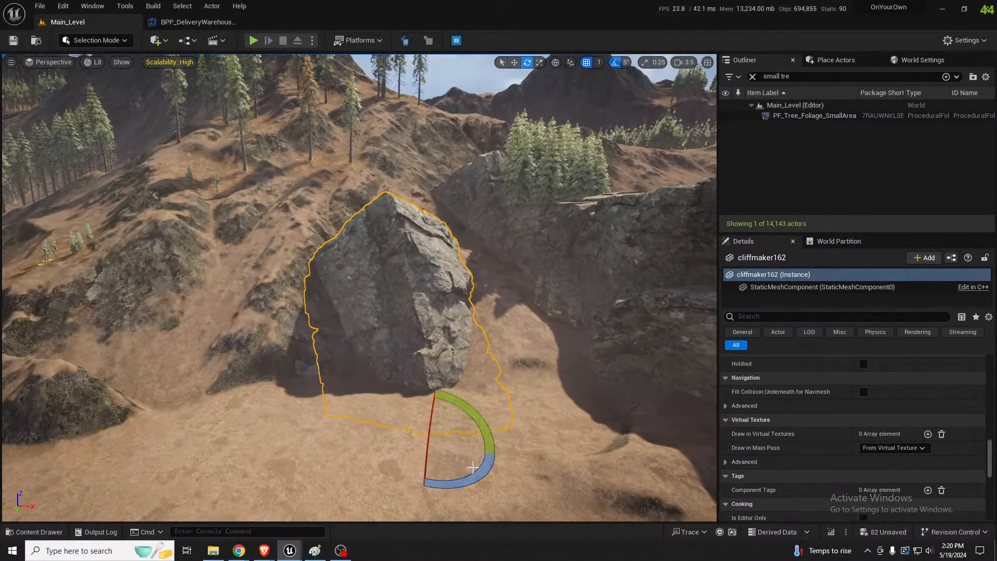
left_click(556, 63)
left_click_drag(453, 451, 415, 455)
mouse_move(449, 419)
left_mouse_down()
mouse_move(459, 458)
mouse_move(448, 419)
left_mouse_up()
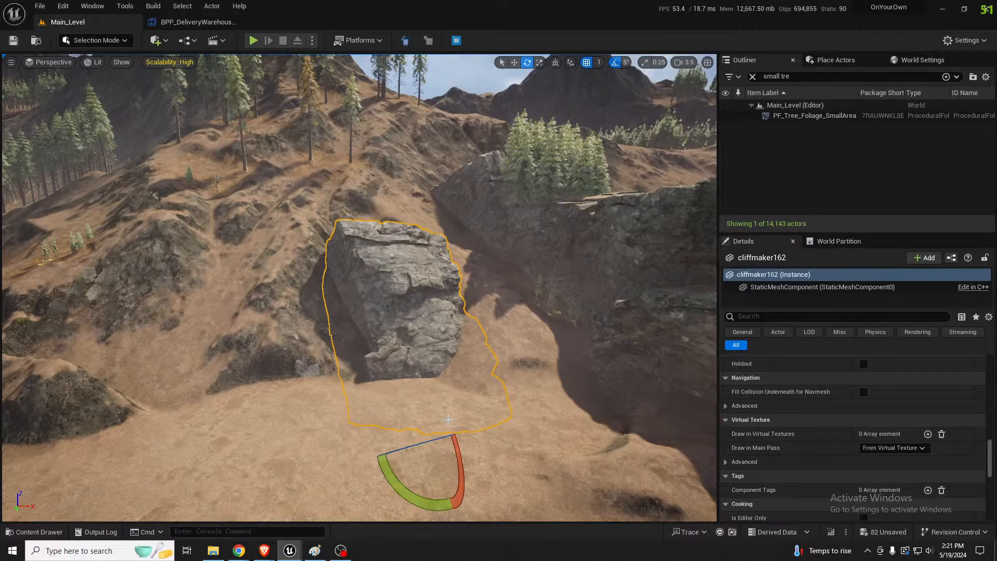
Tilt the duplicated cliff rock to follow the slope and shift it closer against the hillside
mouse_move(394, 392)
right_mouse_down()
mouse_move(429, 392)
mouse_move(379, 384)
right_mouse_up()
key("a")
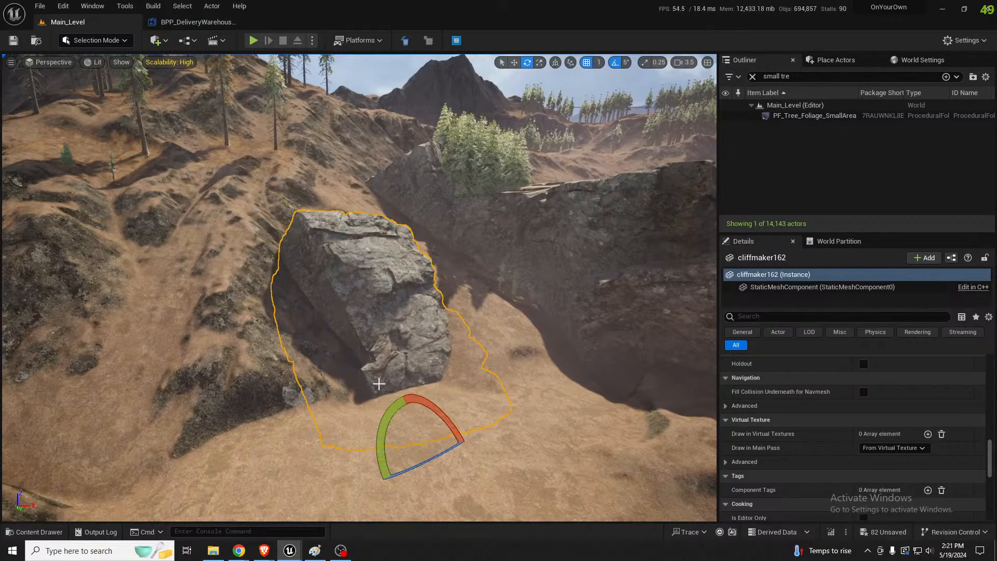
key("a")
right_click_drag(364, 348, 375, 356)
key("s")
key("w")
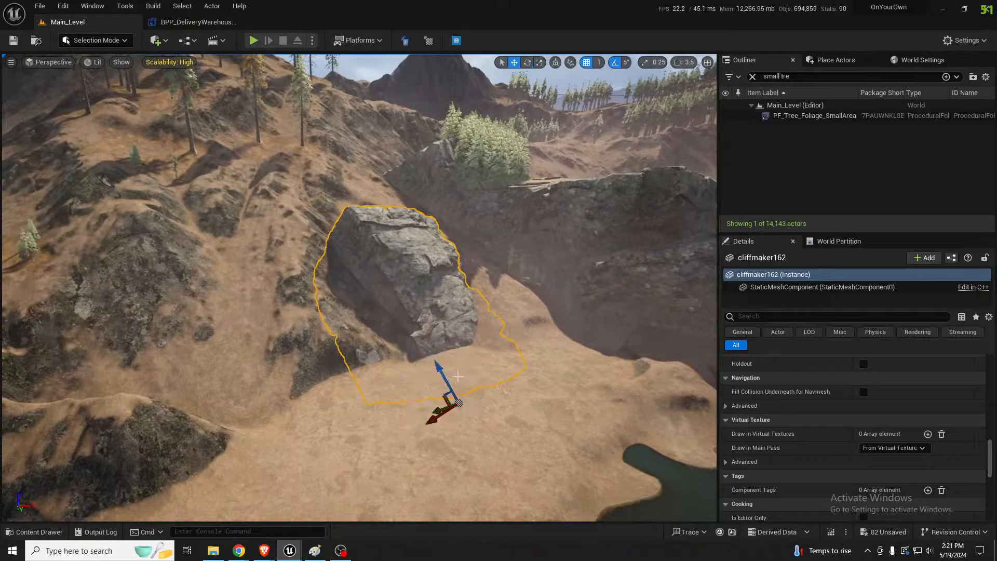
left_click_drag(442, 374, 420, 344)
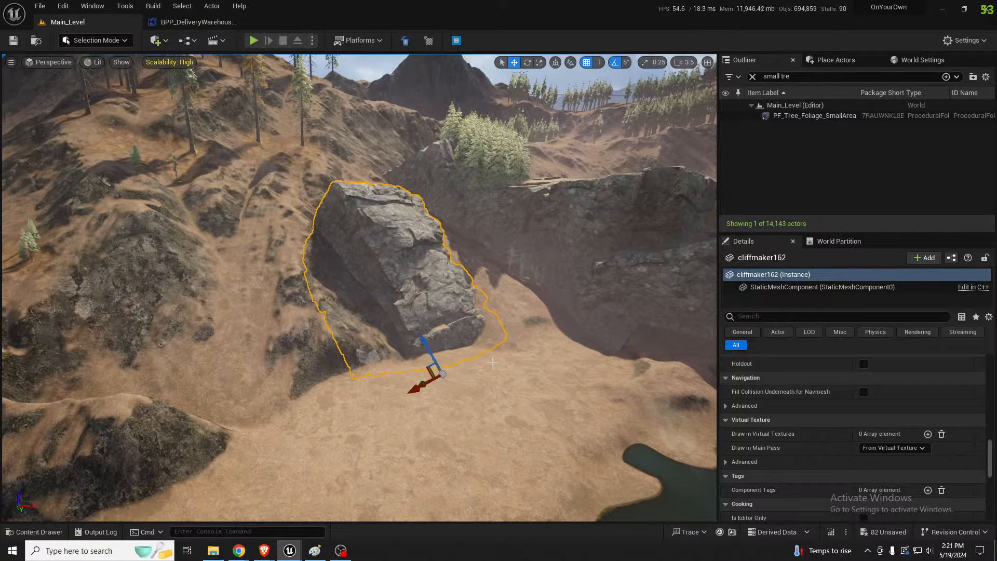
Duplicate the tilted rock alongside itself and rotate the copy so the two form a continuous cliff face
mouse_move(527, 367)
right_mouse_down()
mouse_move(498, 376)
mouse_move(312, 358)
mouse_move(523, 369)
right_mouse_up()
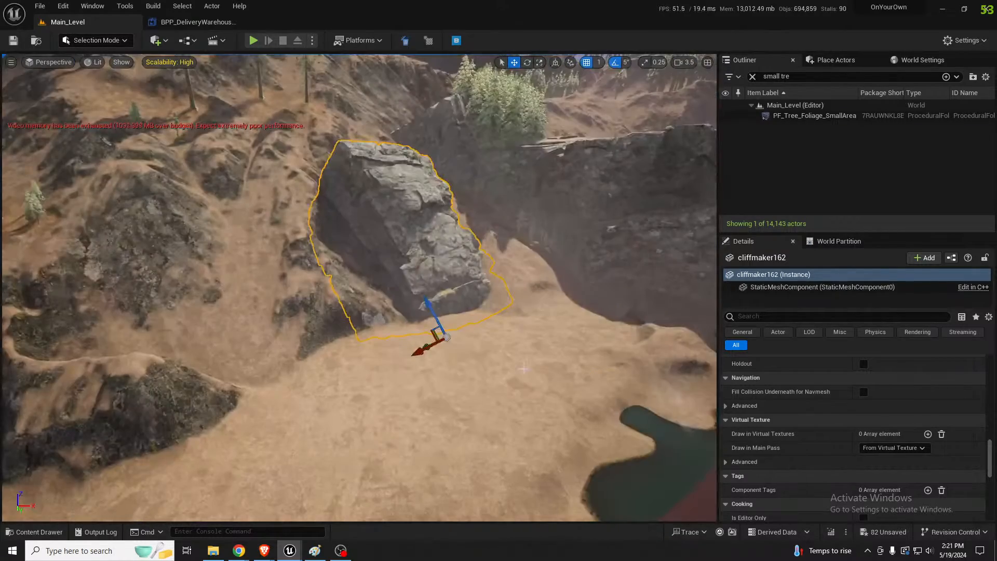
left_click_drag(418, 352, 396, 362, "alt")
key("e")
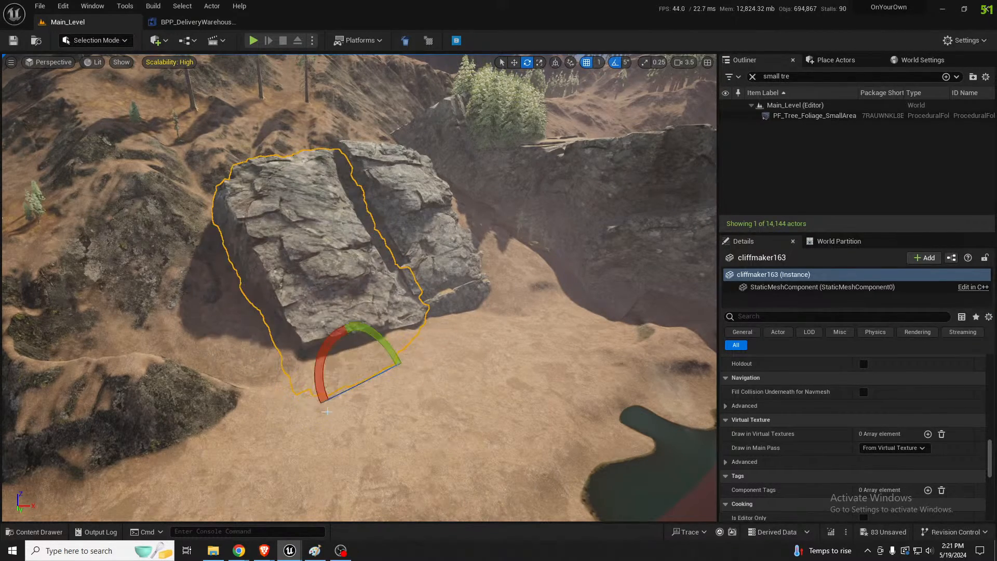
left_click_drag(314, 374, 326, 194)
key("w")
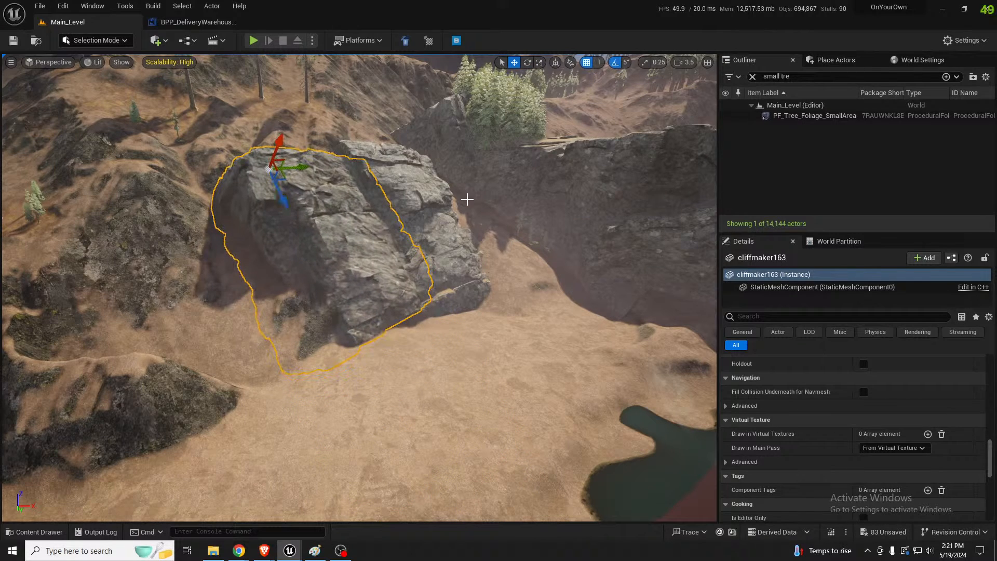
Select both hillside cliff rocks and set their scale to 4
left_click_drag(990, 458, 990, 361)
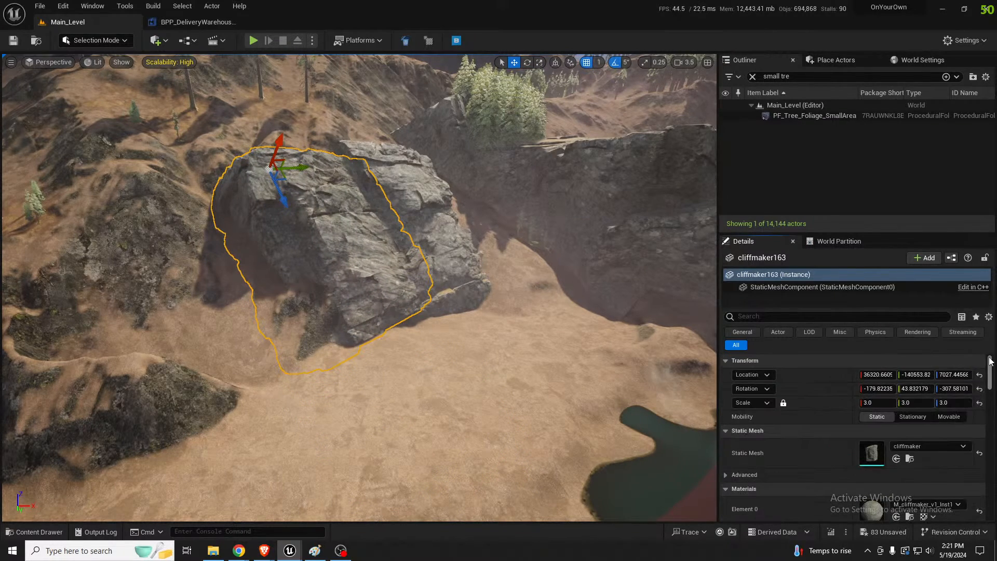
left_click(459, 252, "ctrl")
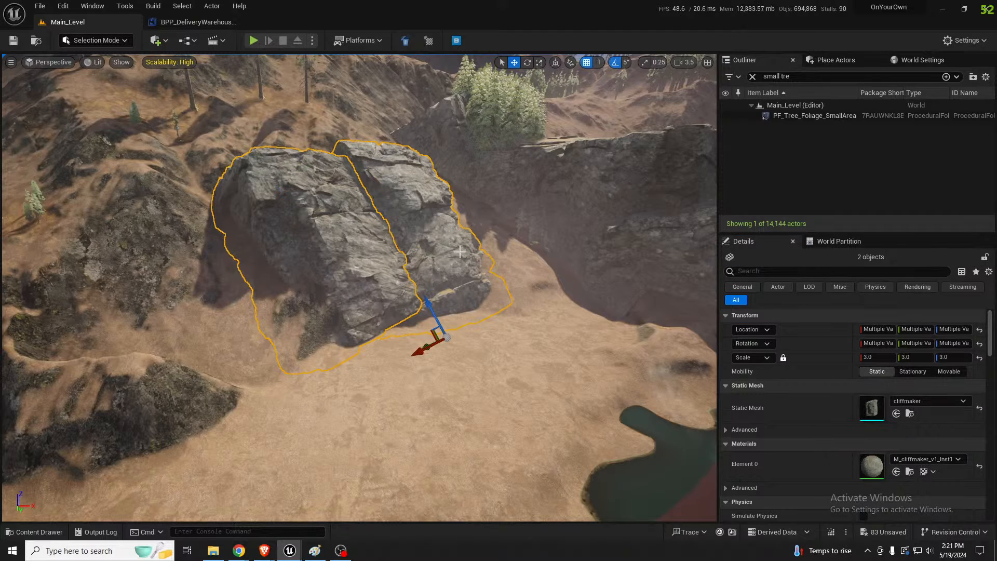
left_click(874, 358)
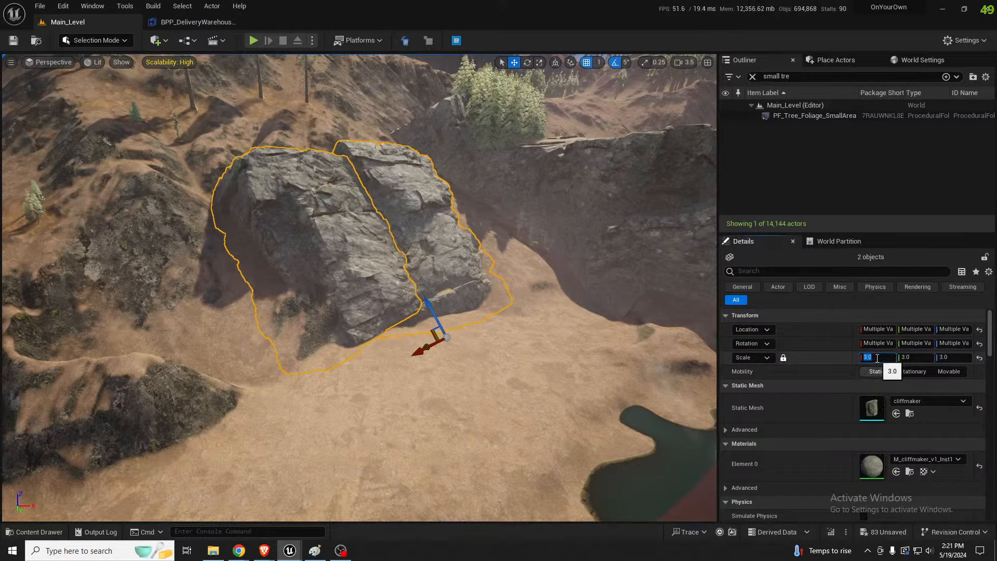
type("4")
key("Return")
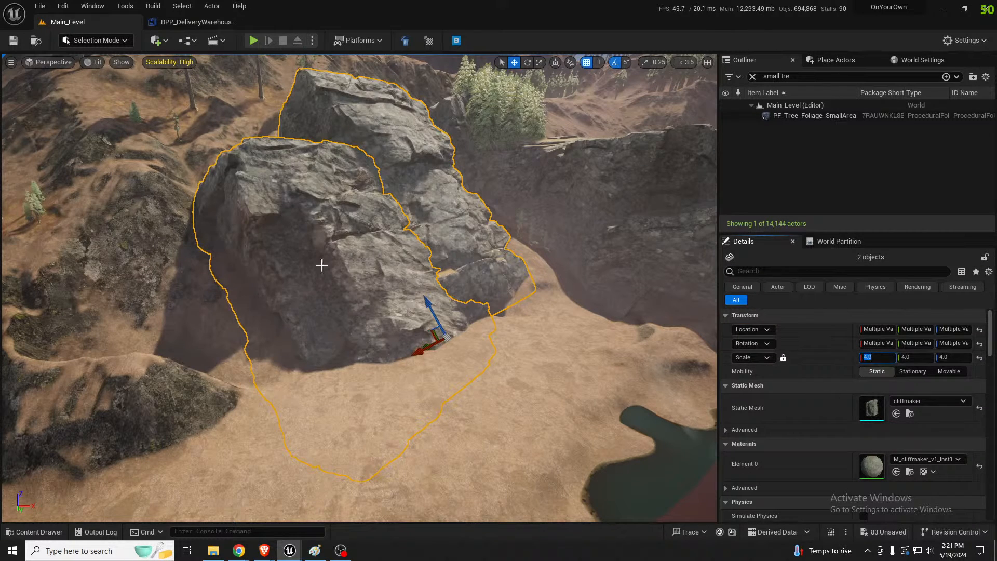
Reposition the two enlarged cliff rocks individually so they sit lower and deeper in the hillside
right_click_drag(320, 264, 307, 261)
left_click(477, 245)
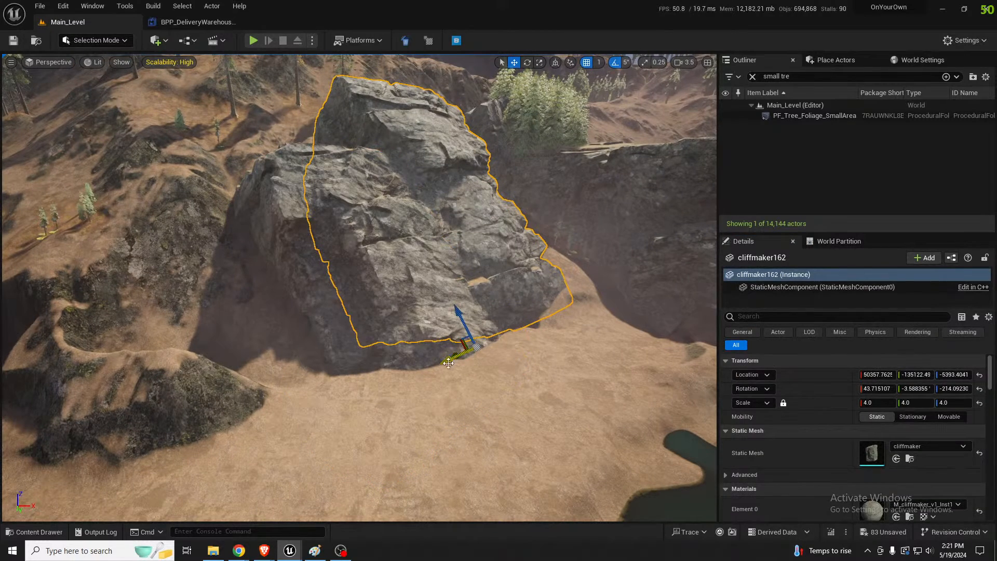
mouse_move(453, 354)
left_mouse_down()
mouse_move(440, 358)
mouse_move(446, 328)
mouse_move(451, 340)
left_mouse_up()
left_click(398, 304)
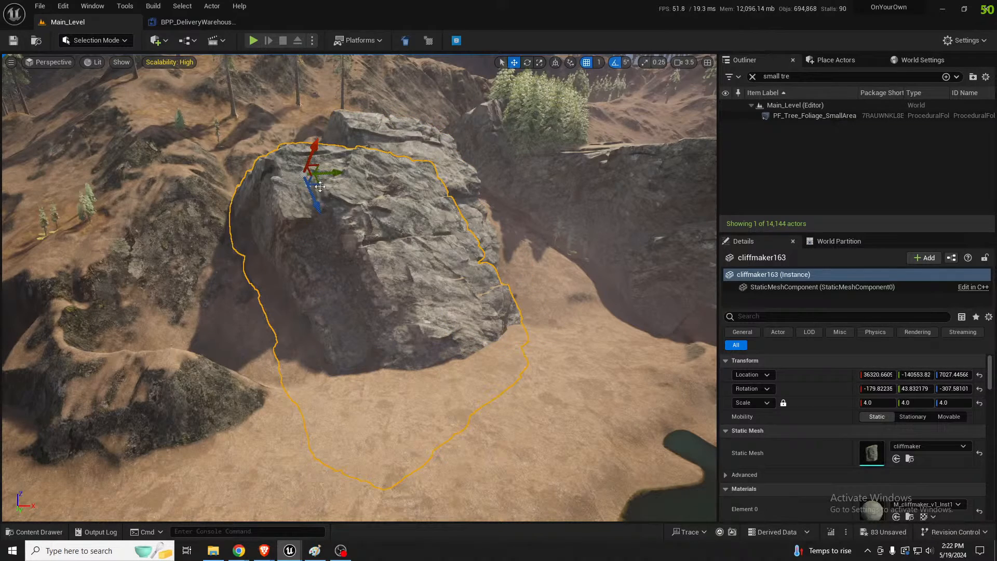
left_click_drag(320, 187, 251, 168)
Duplicate the cliffmaker163 rock farther up the hillside and rotate the copy to a different orientation
mouse_move(252, 169)
right_mouse_down()
mouse_move(227, 133)
mouse_move(248, 115)
mouse_move(255, 156)
right_mouse_up()
key("s")
key("w")
scroll(248, 123, "up", 1)
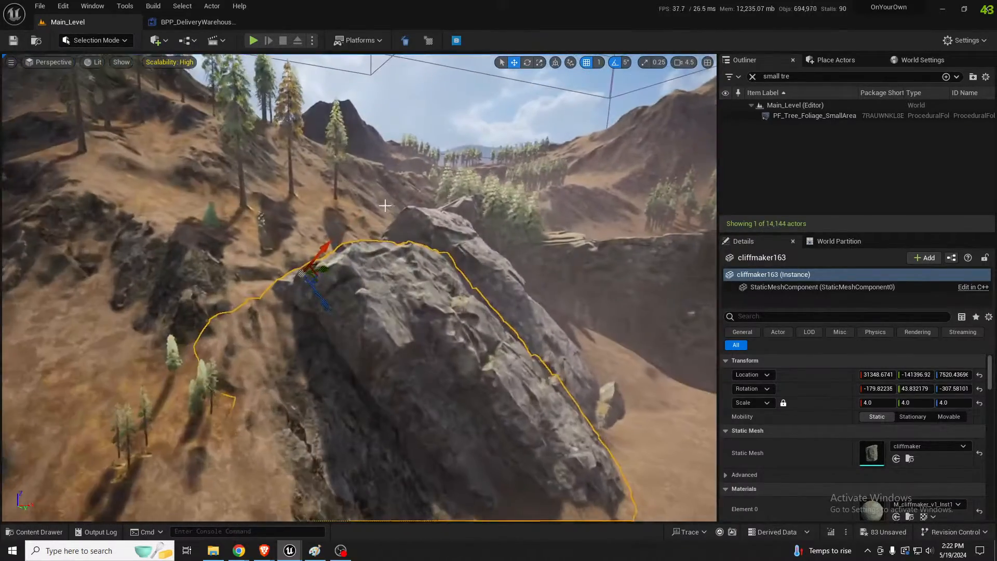
key("s")
mouse_move(385, 206)
right_mouse_down()
mouse_move(387, 230)
mouse_move(389, 218)
right_mouse_up()
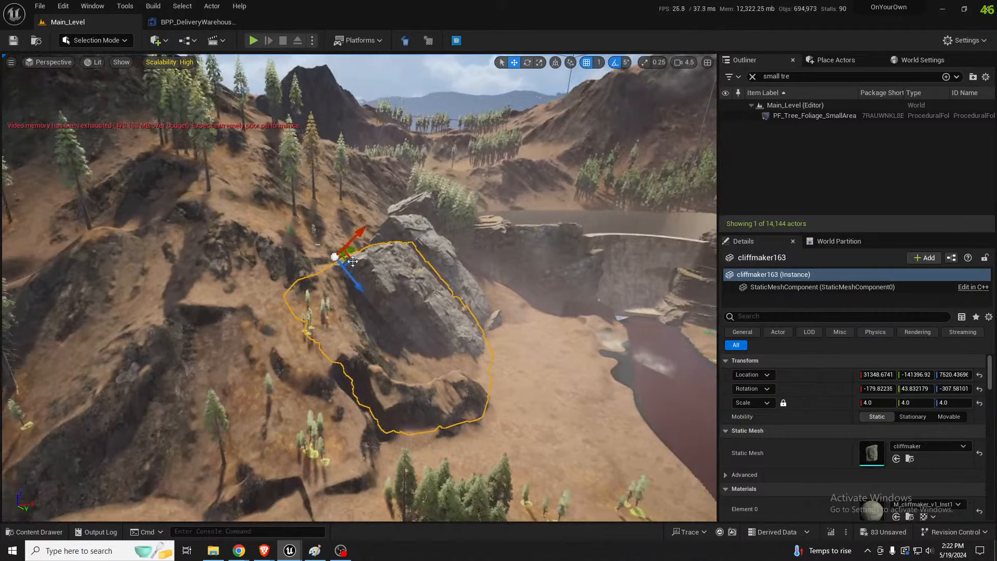
left_click_drag(347, 252, 303, 182, "alt")
key("w")
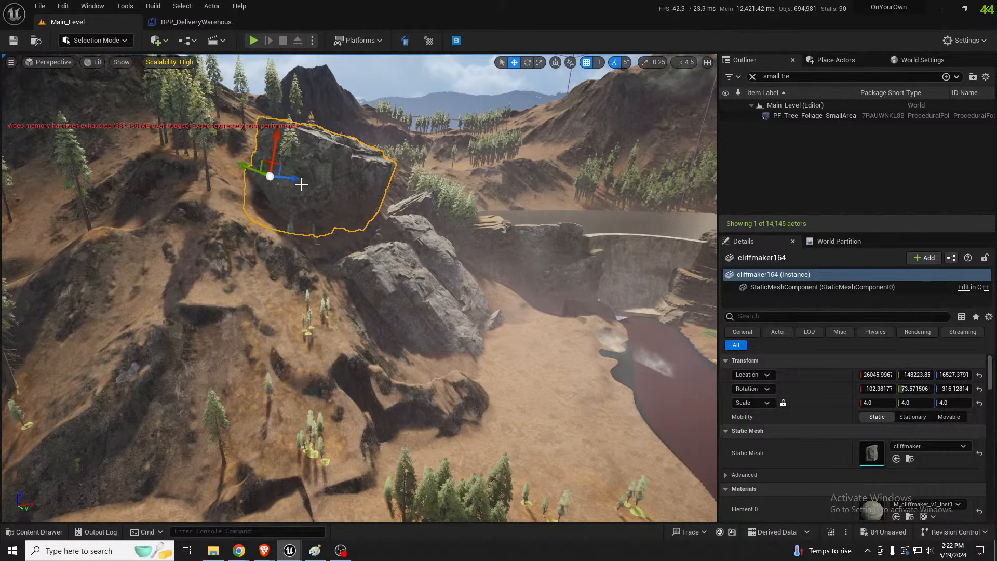
Lower the new copy into the slope behind the other two rocks and adjust its rotation slightly
left_click_drag(260, 156, 297, 232)
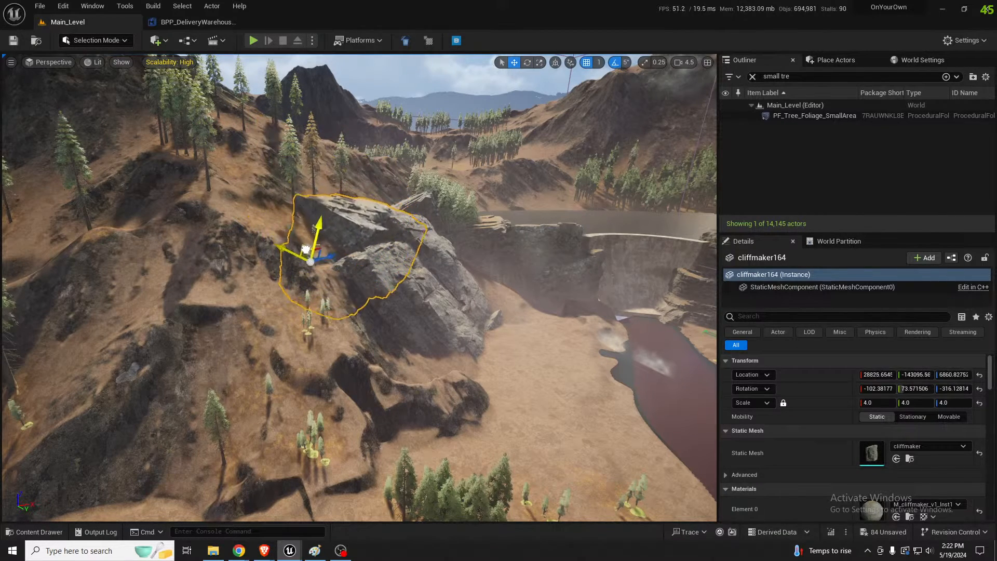
left_click_drag(322, 265, 294, 282)
key("e")
key("w")
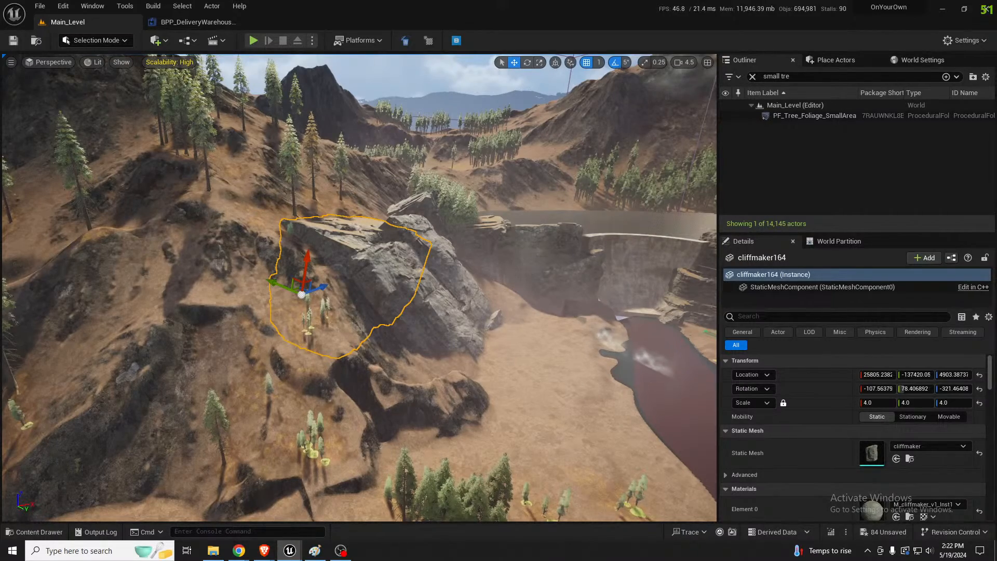
Clear the cliff rock selection and save the level
right_click_drag(360, 288, 357, 235)
key("Escape")
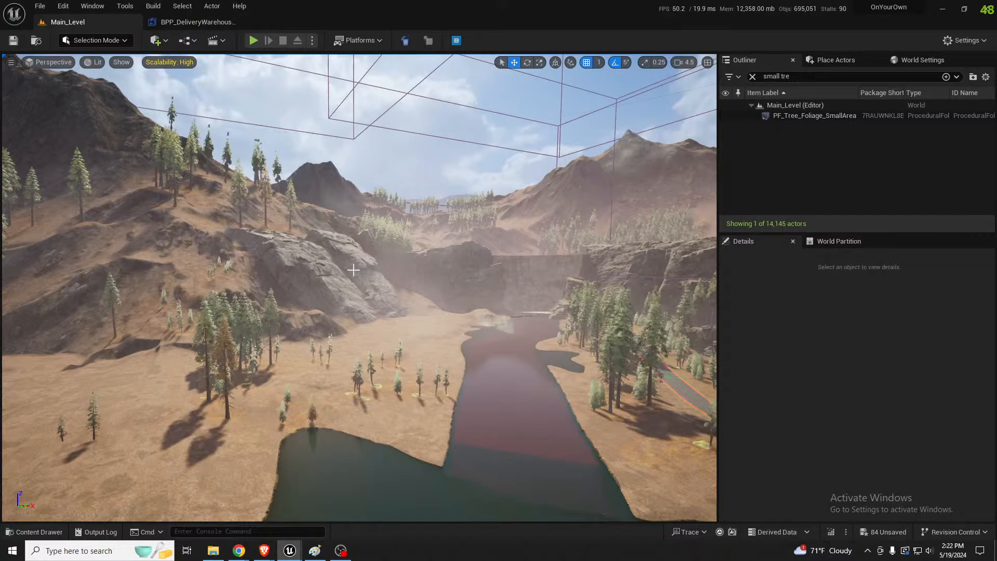
key("ctrl+s")
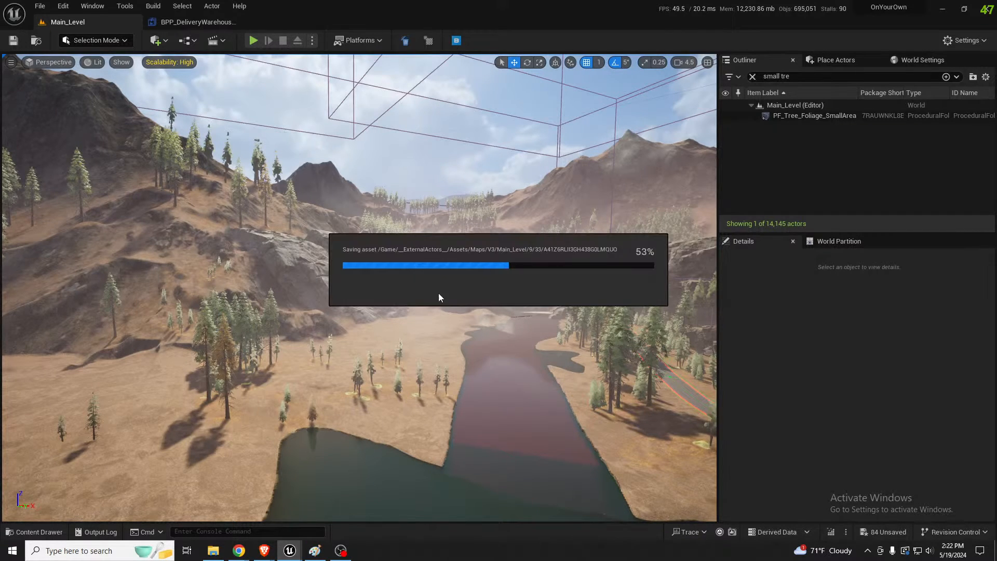
Delete the wooden cabin standing in the grassy clearing beside the large rocks
right_click_drag(541, 312, 460, 343)
key("w")
key("s")
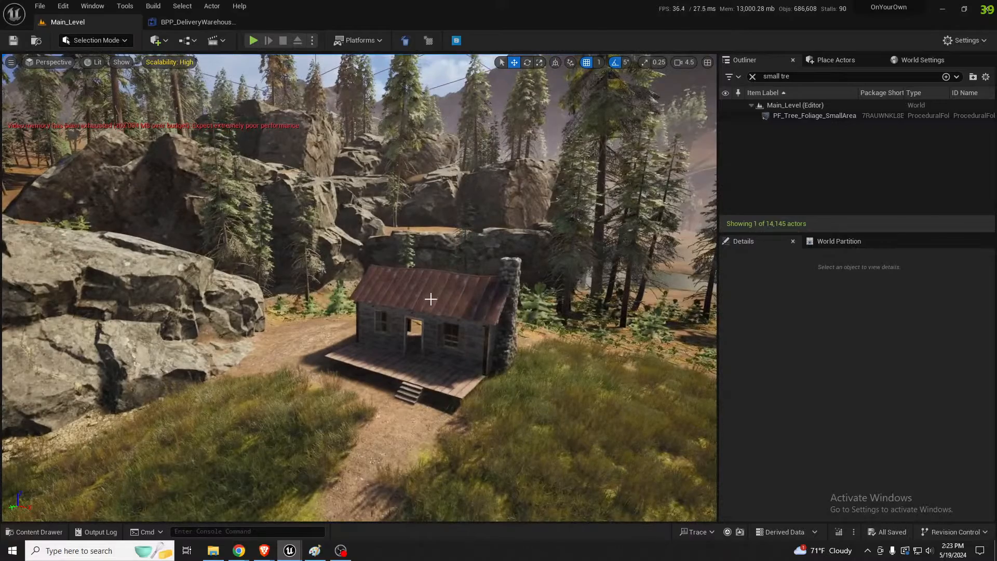
left_click(431, 299)
key("Delete")
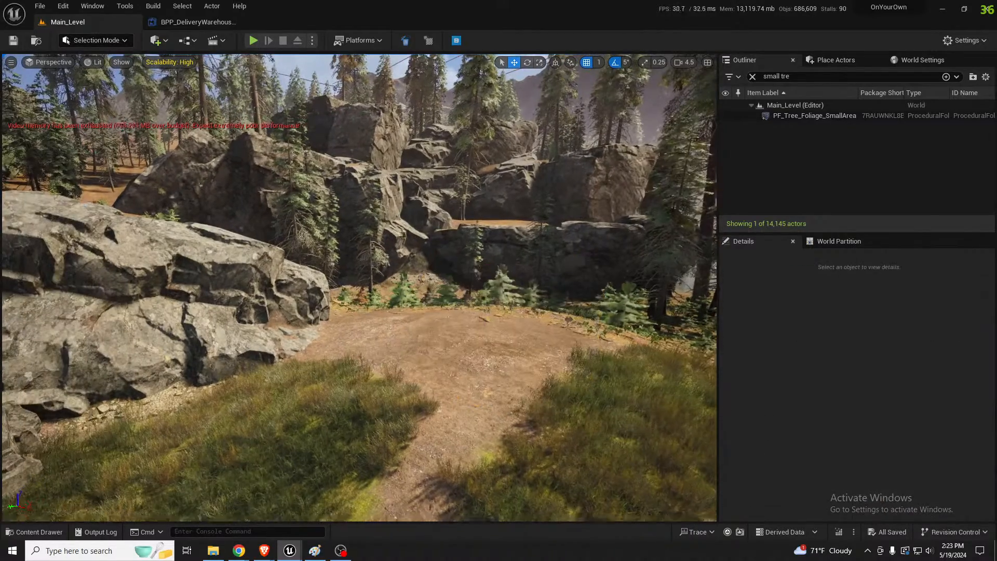
Survey the forest rocks, the lake with its sandy islands and the slopes leading towards the dam
key("d")
right_click_drag(410, 102, 379, 86)
key("a")
key("w")
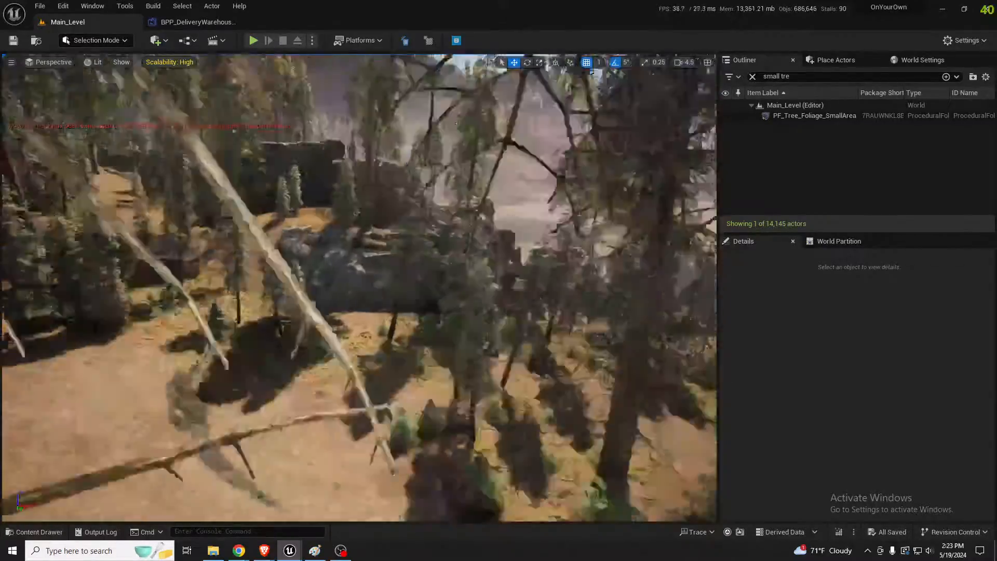
right_click_drag(359, 288, 333, 268)
key("w")
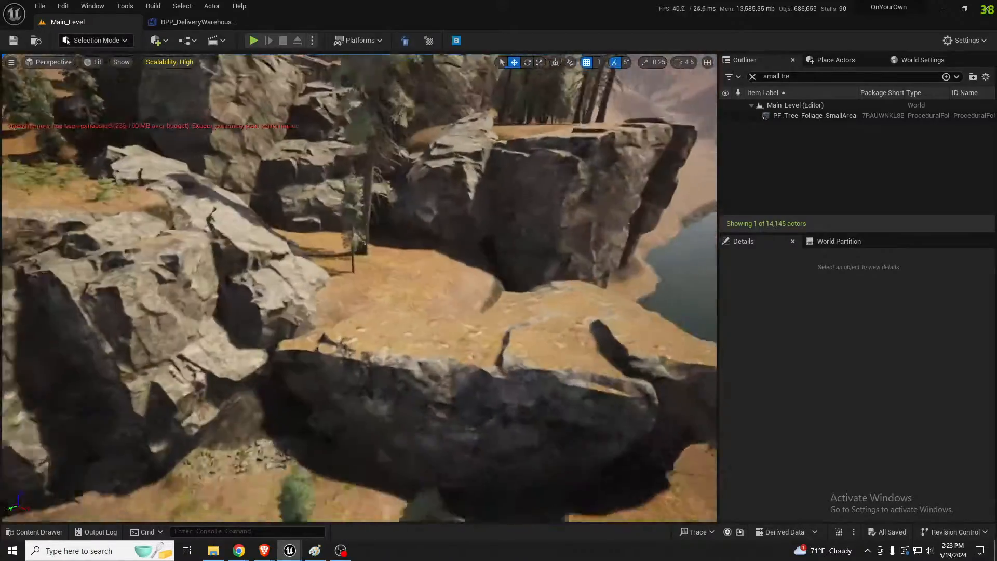
right_click_drag(358, 288, 332, 246)
key("w")
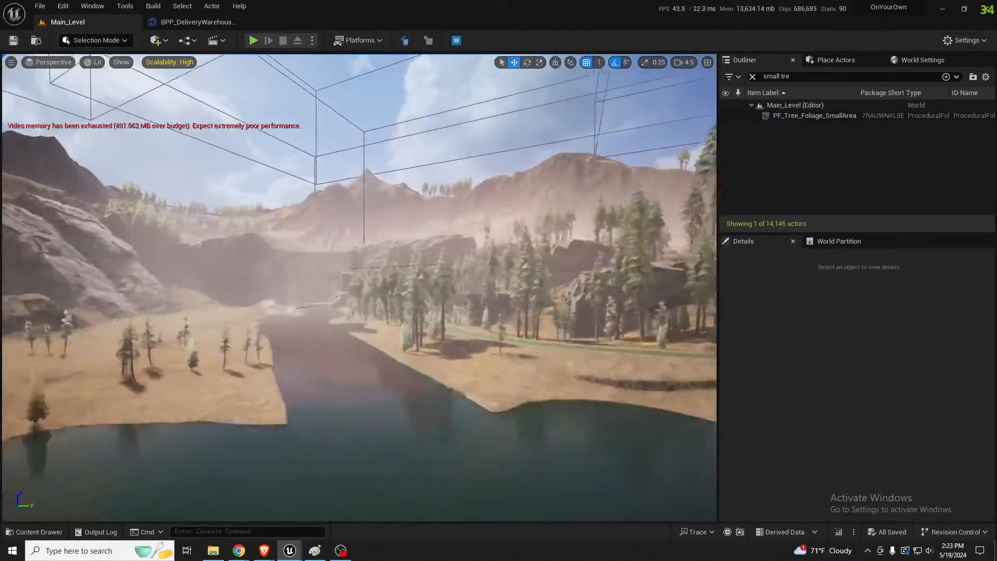
right_click_drag(358, 288, 441, 317)
key("w")
scroll(358, 288, "up", 1)
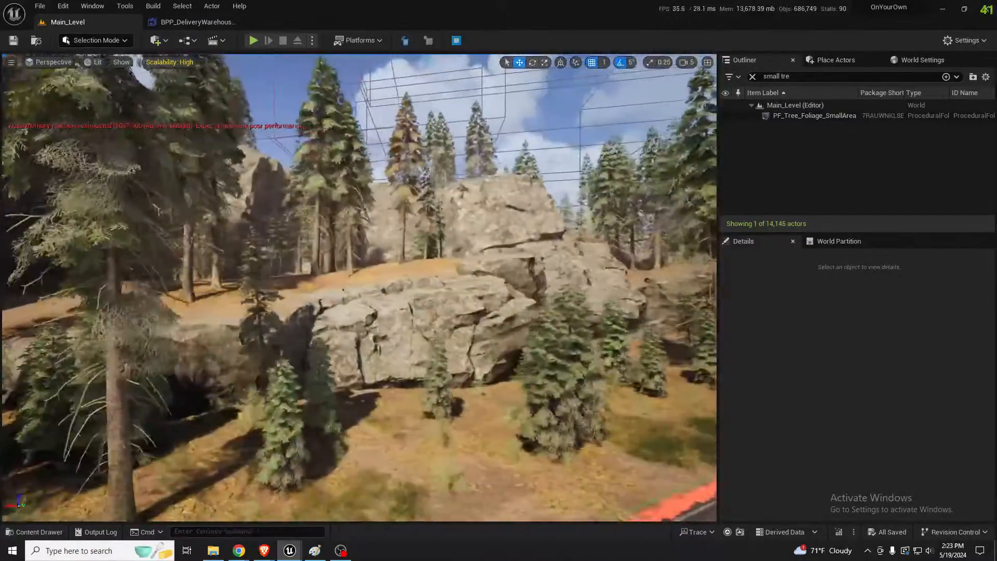
Select the SM_Rock_A102 rock at the base of the forest cliff and nudge it slightly
right_click_drag(358, 289, 338, 281)
key("a")
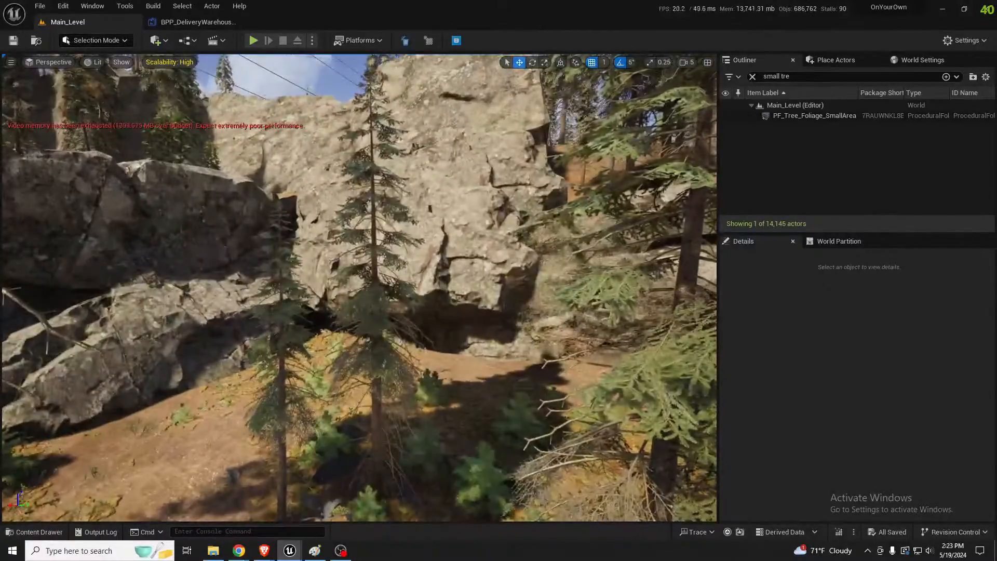
left_click(431, 250)
right_click_drag(431, 250, 373, 260)
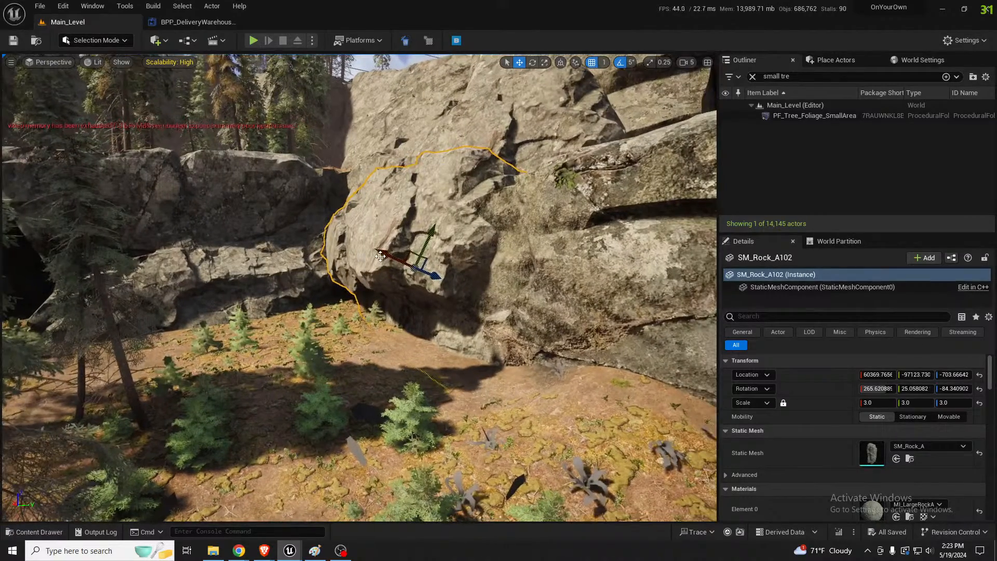
left_click_drag(380, 256, 378, 256)
Duplicate a hillside cliff rock near the dam and place the copy over the neighbouring dark mound
key("s")
right_click_drag(489, 305, 394, 296)
key("a")
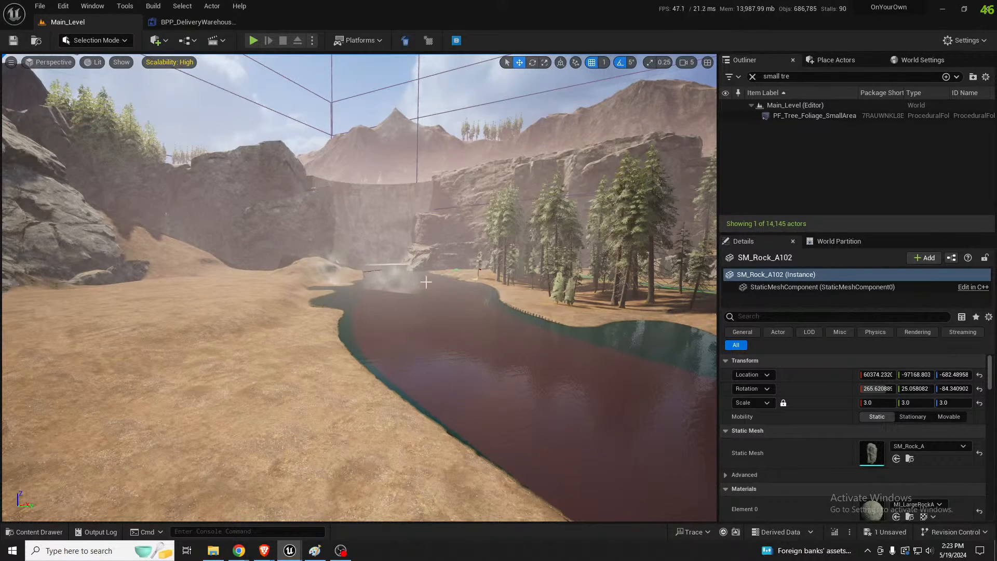
right_click_drag(426, 282, 374, 228)
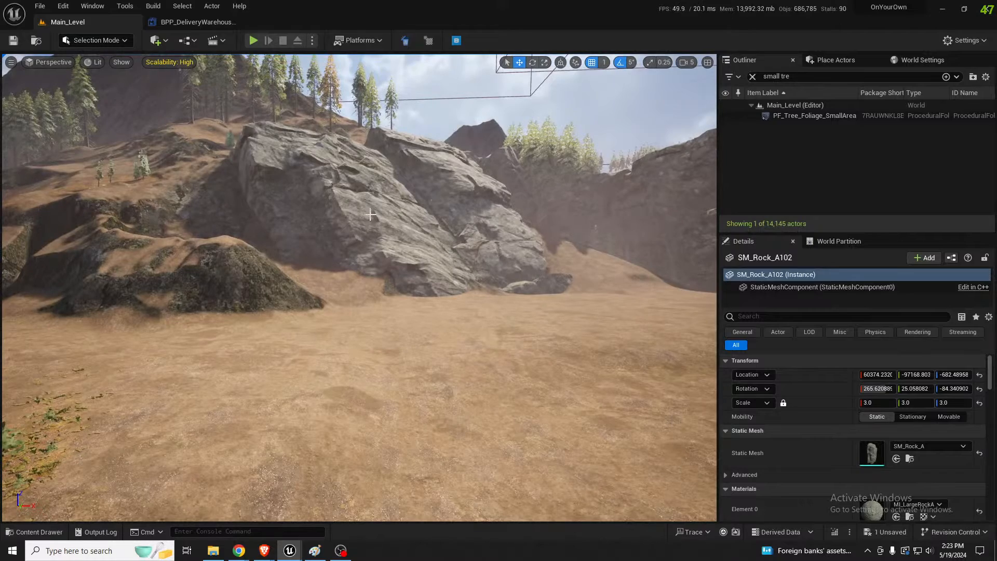
left_click(400, 229)
left_click_drag(304, 170, 159, 176, "alt")
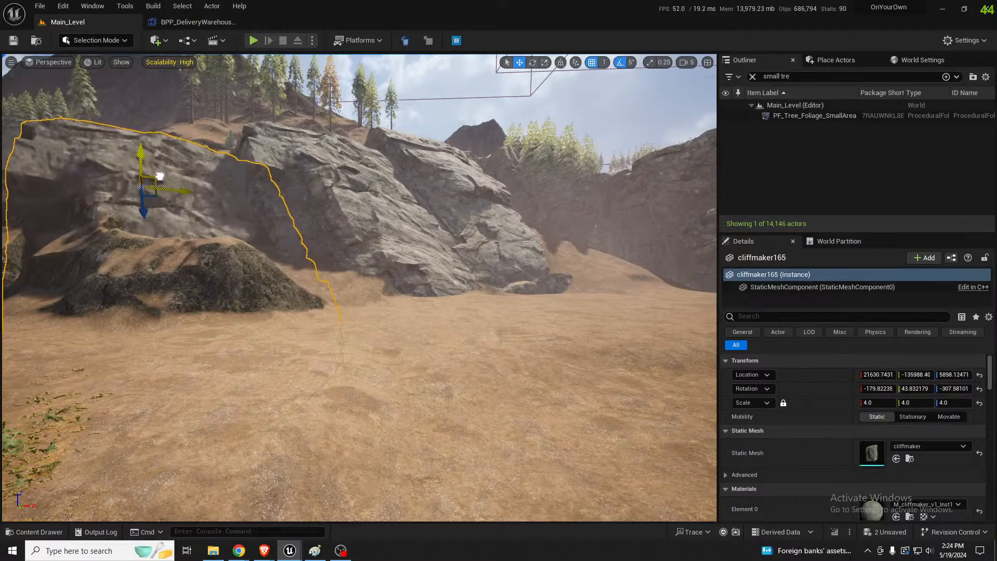
Duplicate the cliffmaker165 rock towards the sandy flat below it and rotate the copy to a different orientation
key("a")
right_click_drag(196, 182, 234, 185)
key("w")
key("s")
key("s")
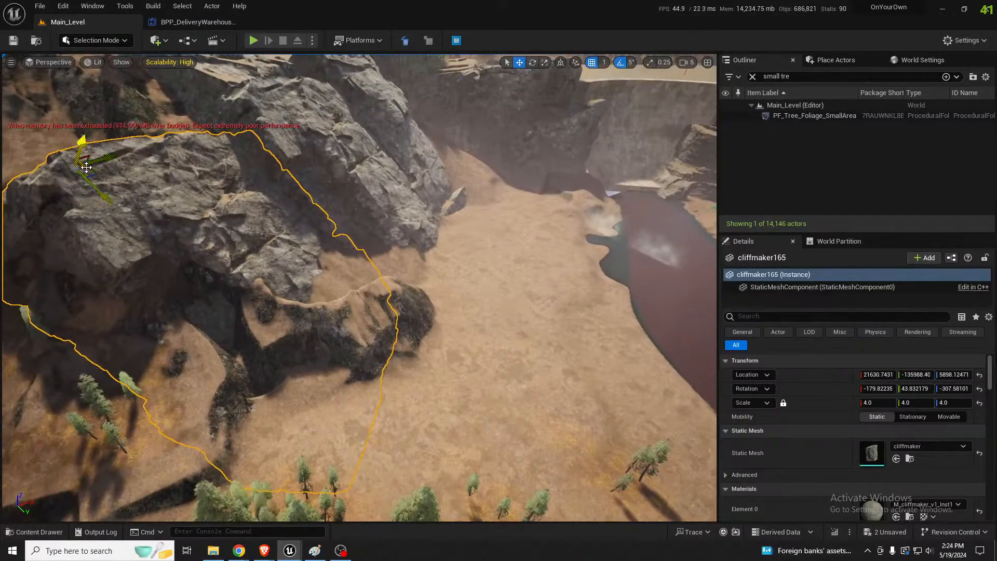
left_click_drag(86, 167, 253, 303, "alt")
key("e")
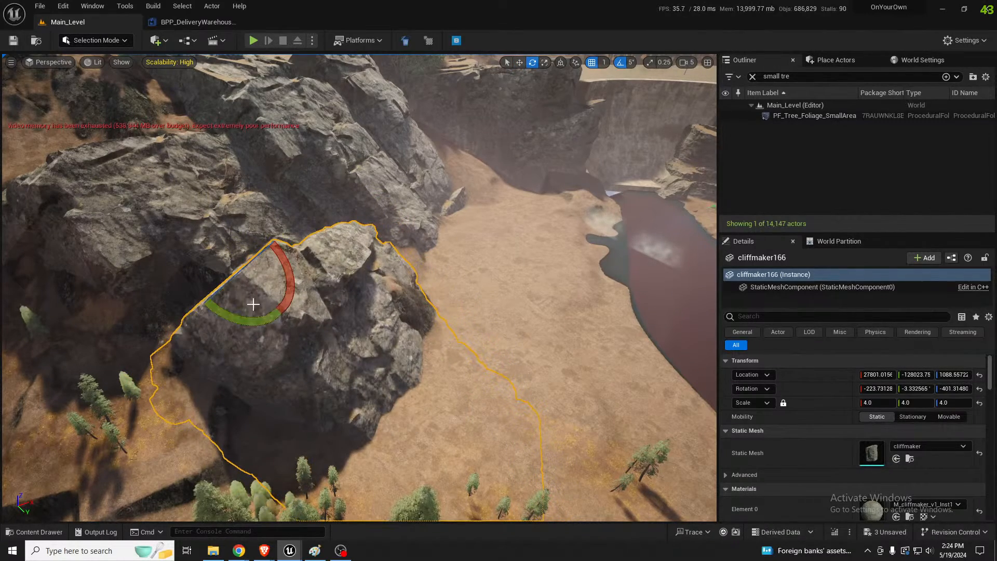
key("w")
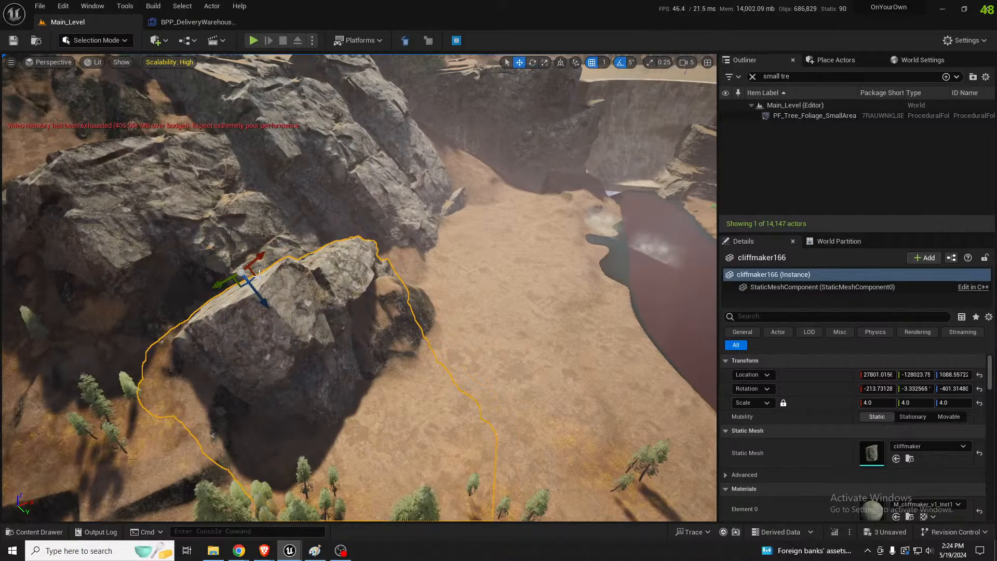
Move the cliffmaker166 rock farther out and lower into the sandy ground below the cliff group
left_click_drag(242, 285, 284, 309)
key("a")
right_click_drag(283, 309, 432, 306)
key("d")
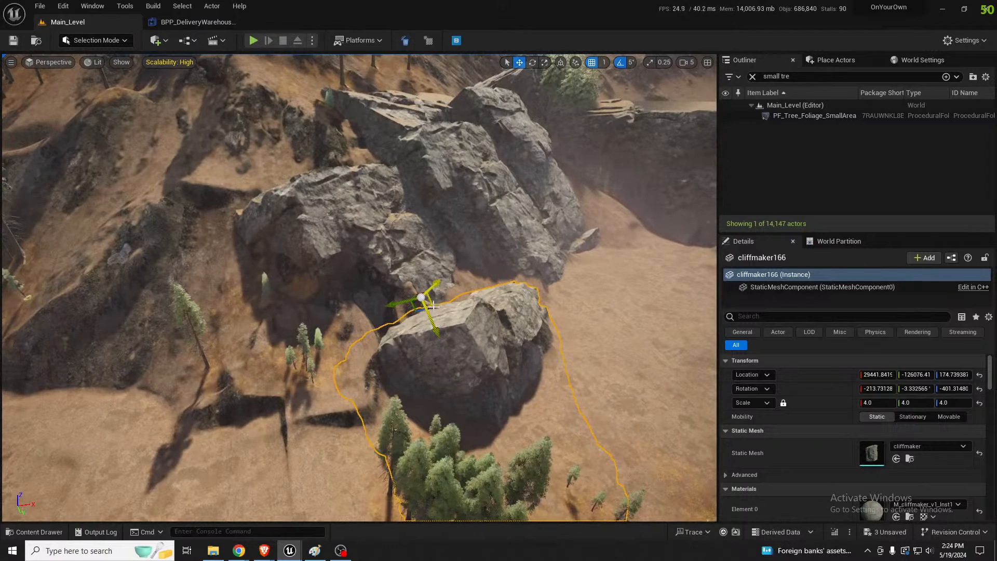
Duplicate the cliffmaker166 rock beside the existing cliff group and rotate the copy so its broad flat face points outward
left_click_drag(433, 307, 154, 249, "alt")
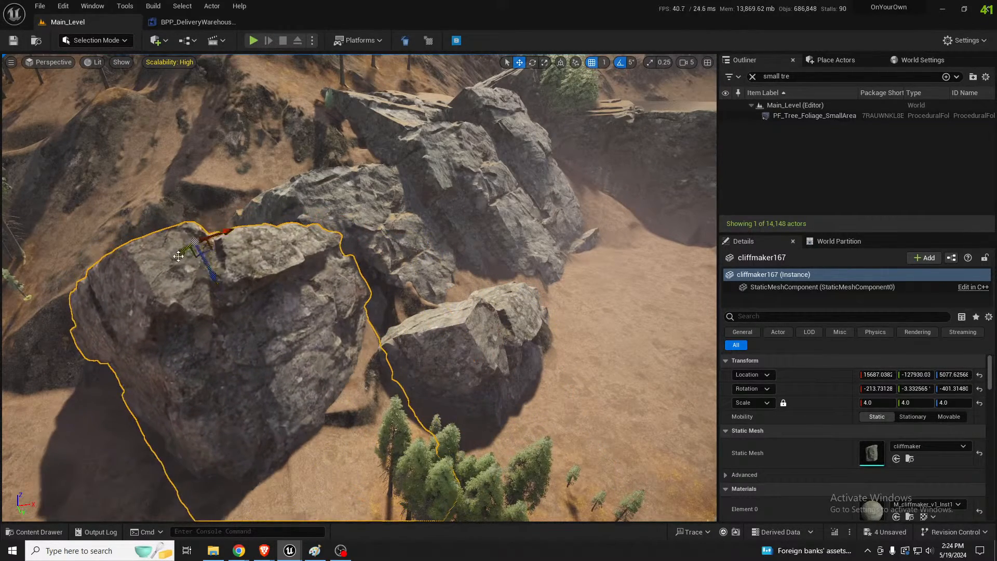
key("e")
mouse_move(154, 249)
right_mouse_down()
mouse_move(218, 247)
mouse_move(134, 249)
right_mouse_up()
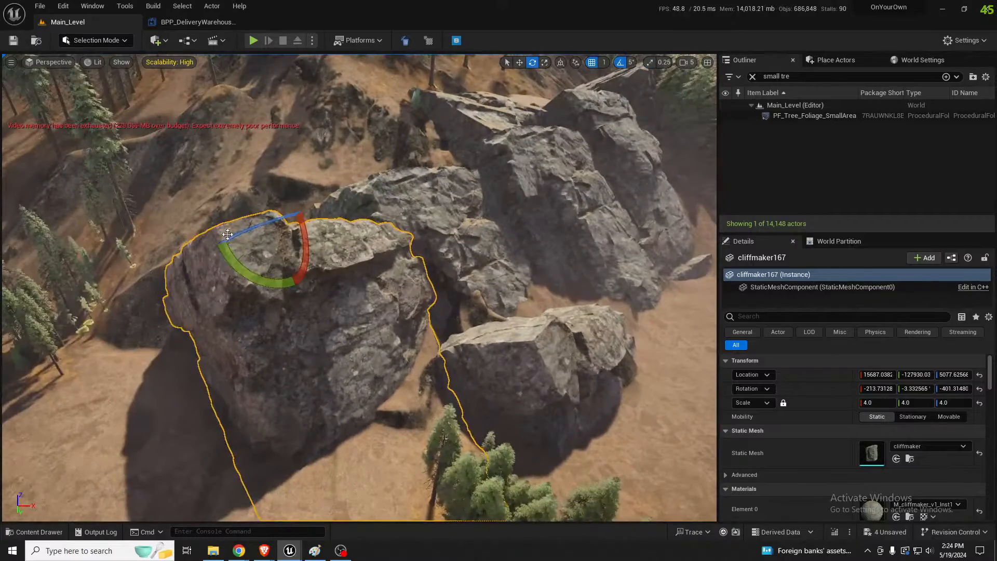
left_click_drag(227, 236, 307, 231)
left_click_drag(277, 283, 289, 283)
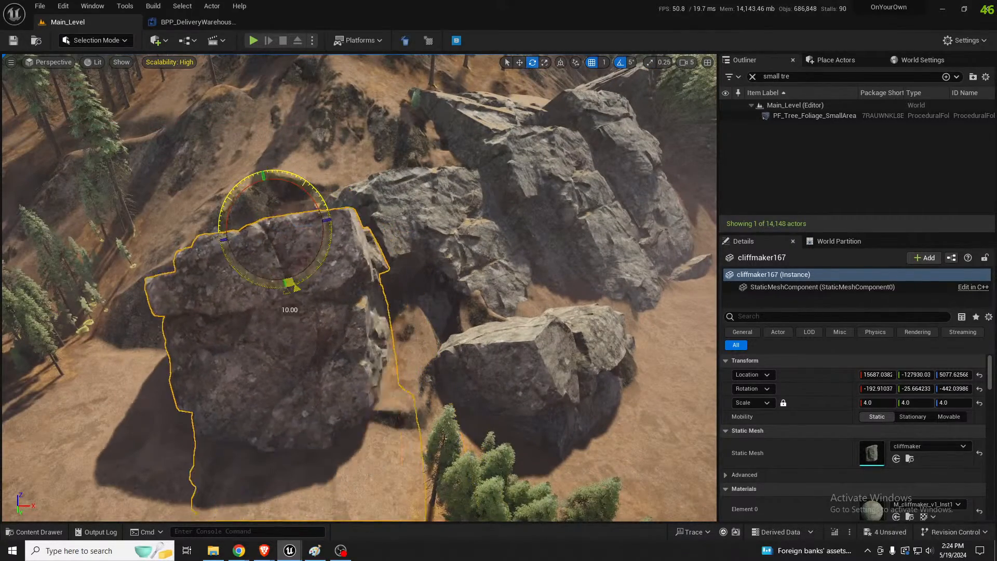
mouse_move(331, 237)
left_mouse_down()
mouse_move(330, 251)
mouse_move(331, 242)
left_mouse_up()
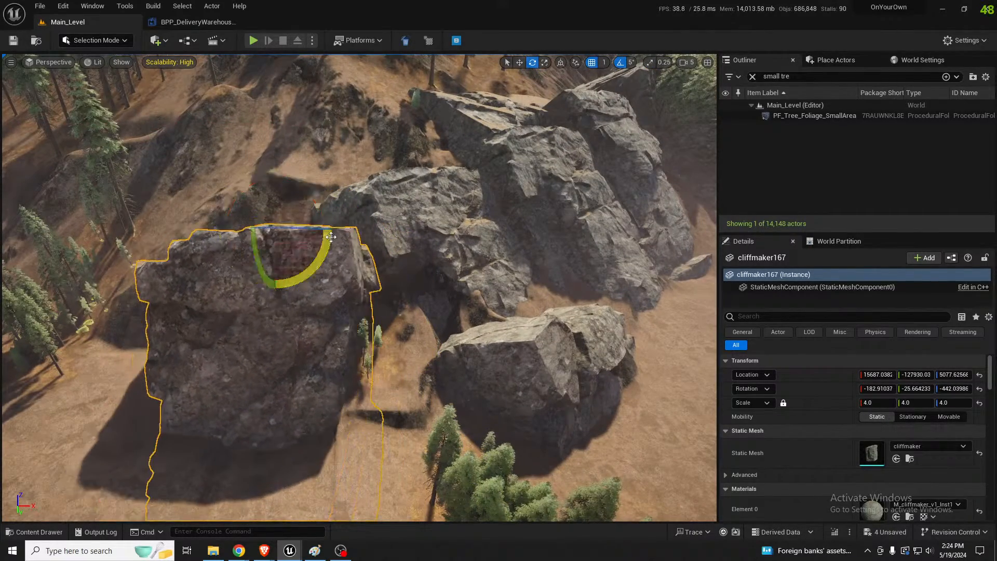
Push the cliffmaker167 rock back into the hillside next to the other cliffs and tilt it to follow the slope
key("w")
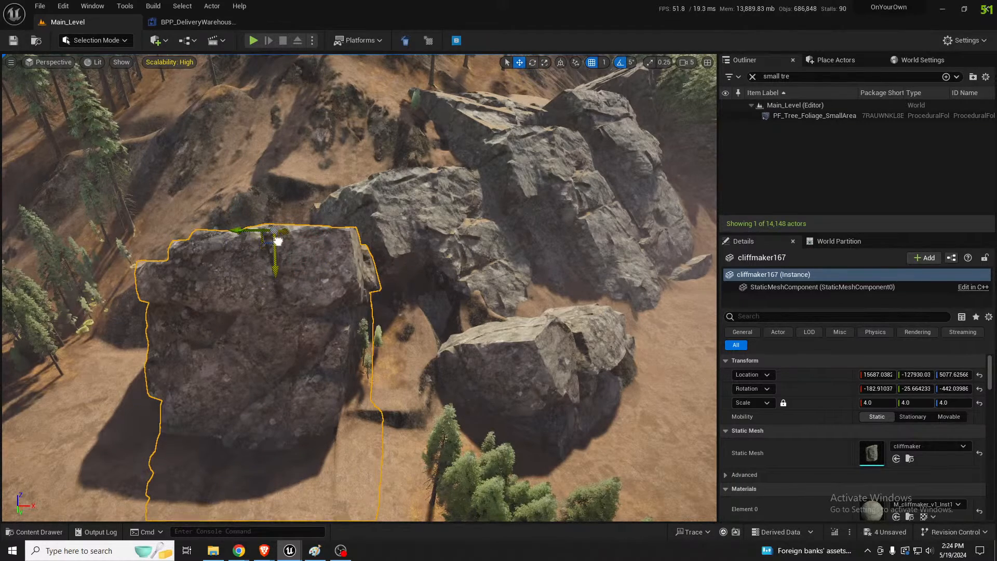
left_click_drag(271, 231, 299, 216)
key("e")
key("w")
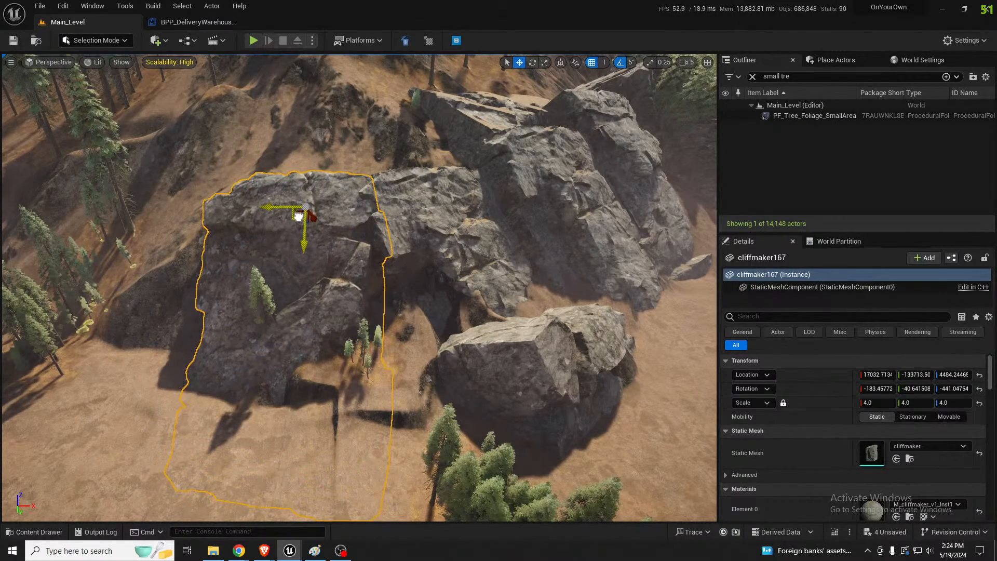
right_click_drag(298, 216, 323, 244)
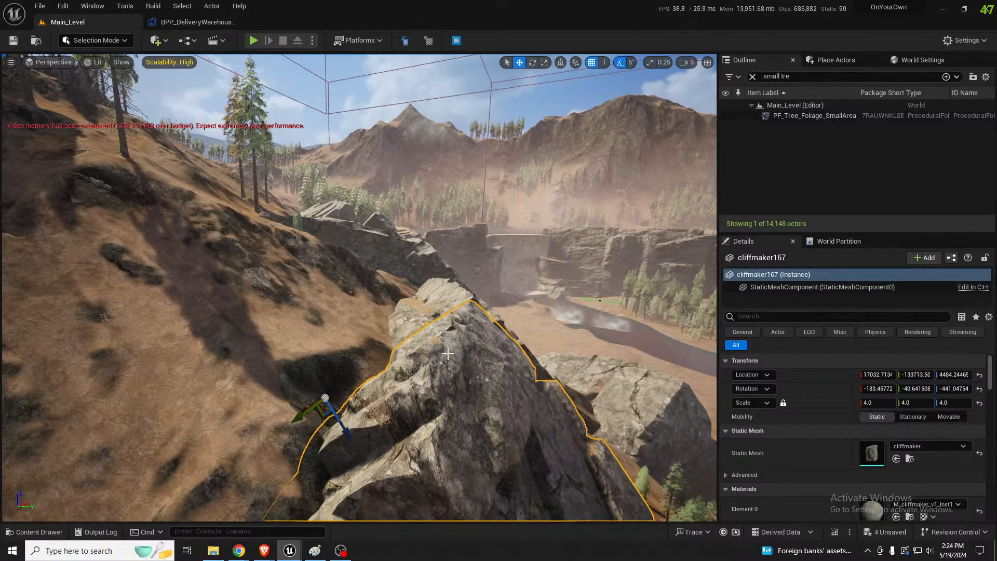
Replace the outliner's tree filter with a search for "desi" and clear the search again
right_click_drag(437, 359, 557, 384)
key("d")
key("w")
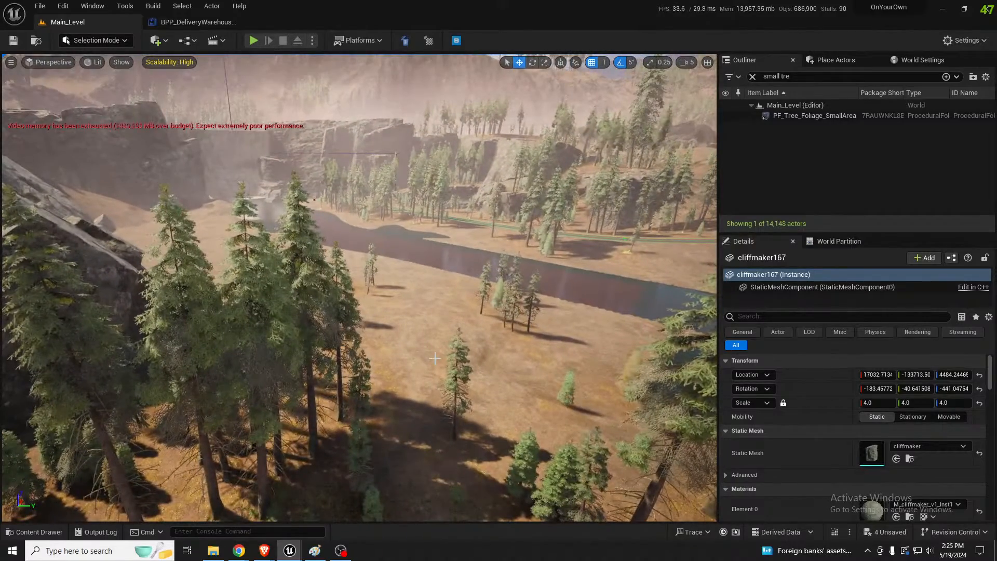
left_click(752, 77)
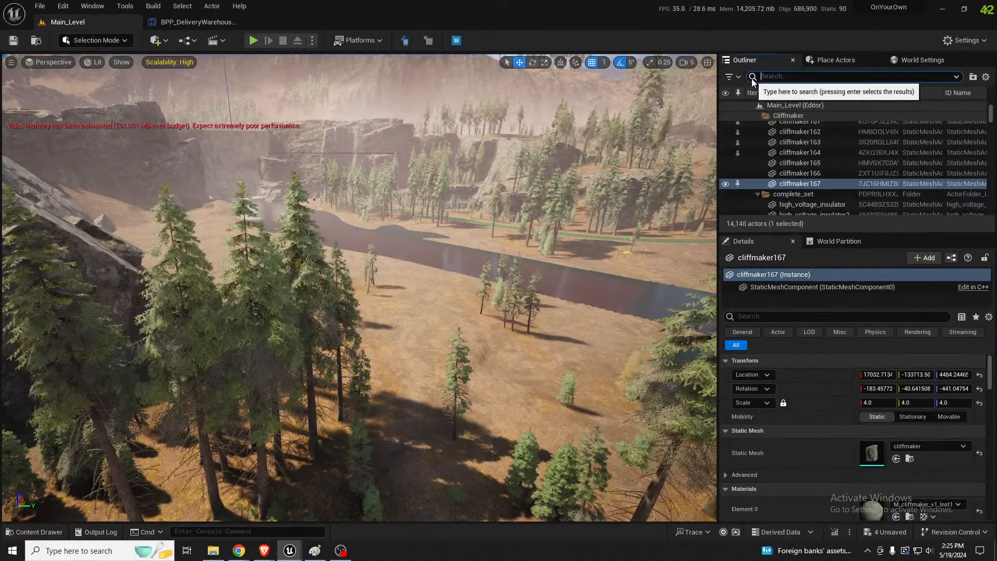
type("desi")
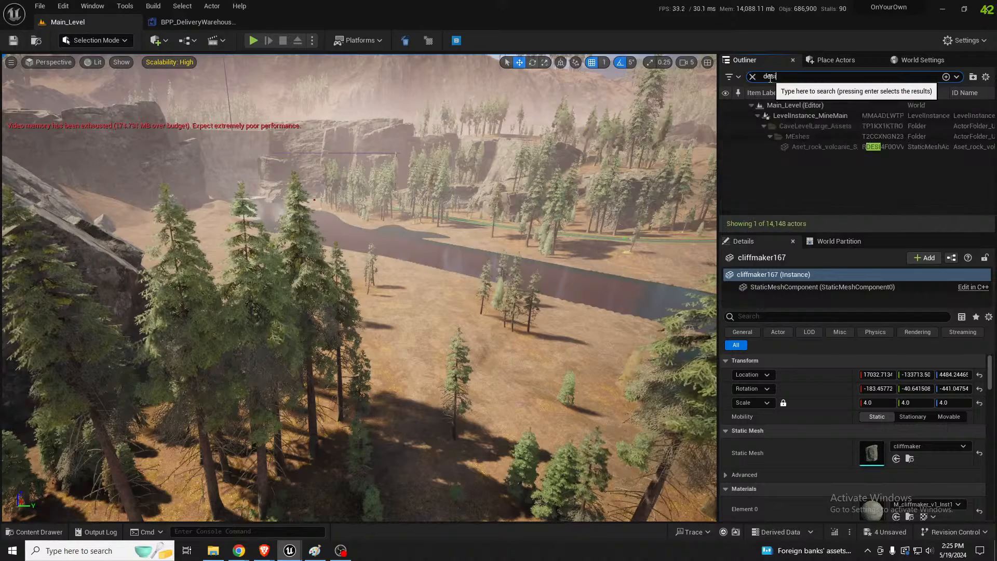
key("BackSpace")
key("BackSpace")
key("BackSpace")
key("BackSpace")
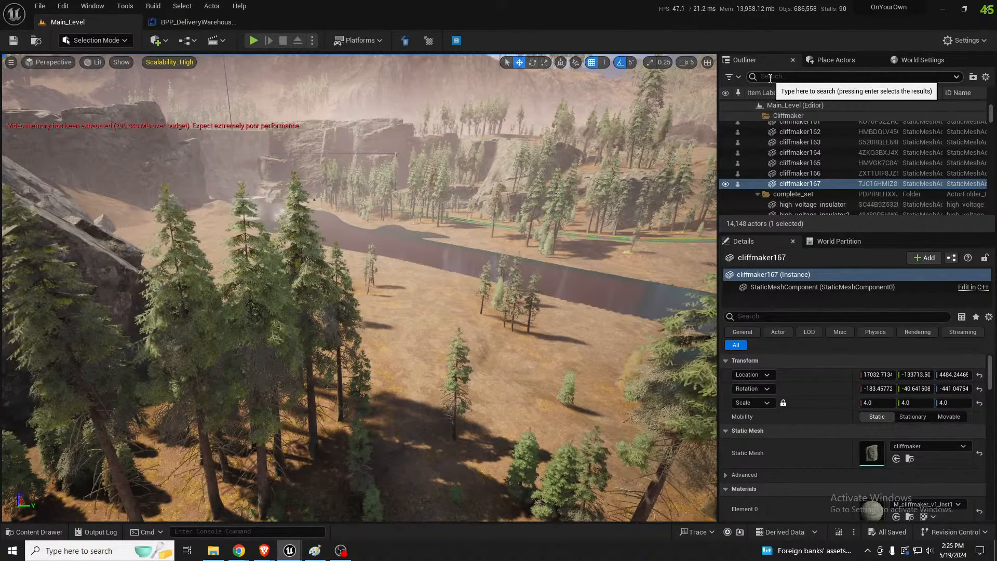
Examine the terrain around the unfinished road cut, the radio tower and the new cliff rocks
key("e")
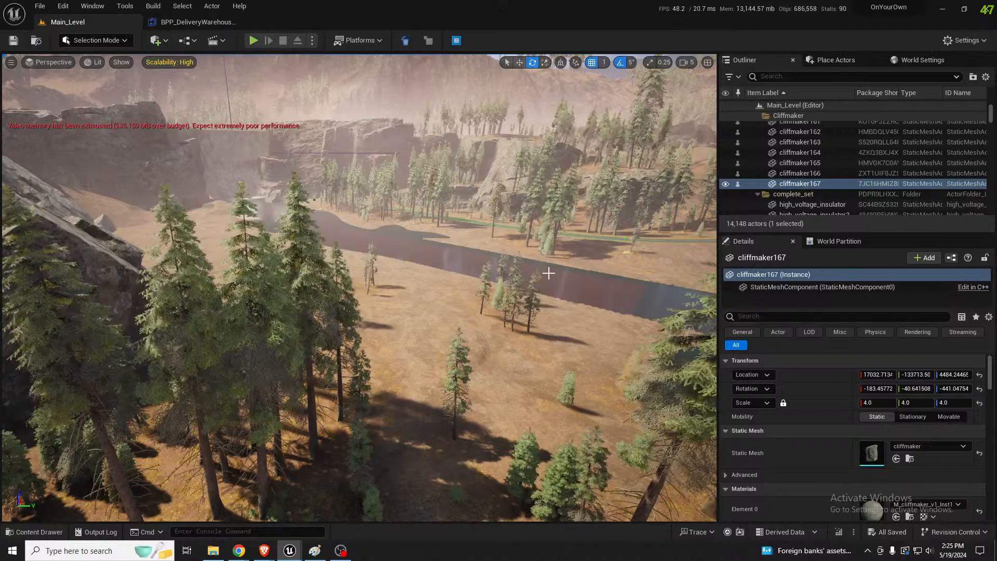
right_click_drag(548, 274, 481, 275)
key("w")
scroll(696, 236, "up", 3)
key("s")
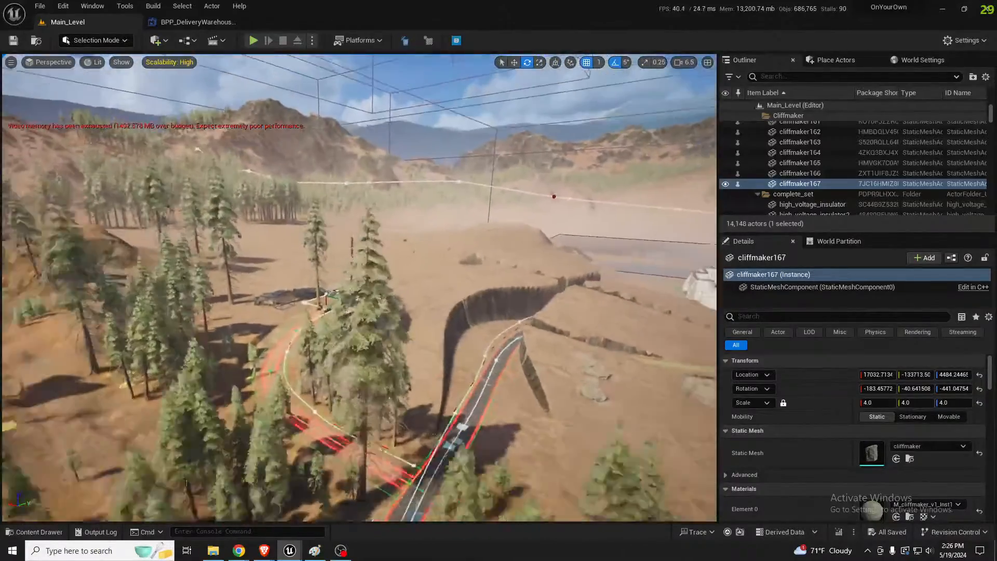
right_click_drag(480, 275, 473, 278)
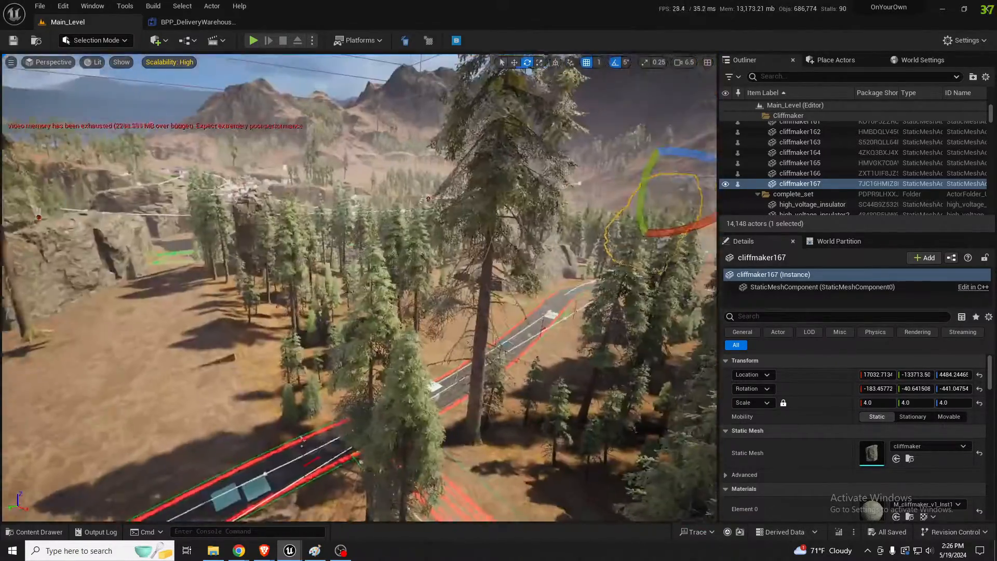
right_click_drag(359, 288, 514, 327)
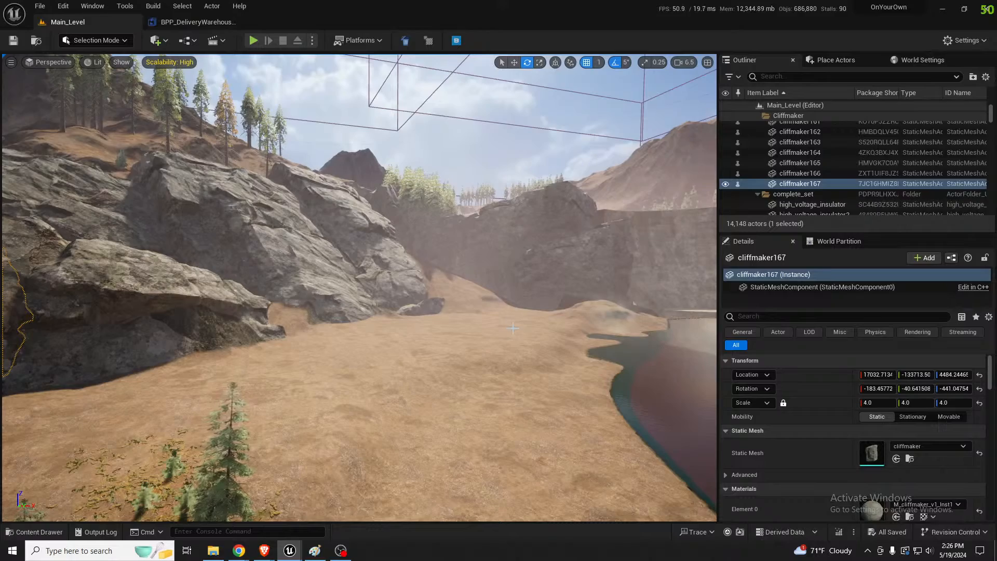
Switch to landscape editing and raise the sandy ground along the foot of the riverside cliffs with the Sculpt tool
key("s")
right_click_drag(382, 354, 445, 370)
key("a")
key("d")
key("w")
key("a")
key("s")
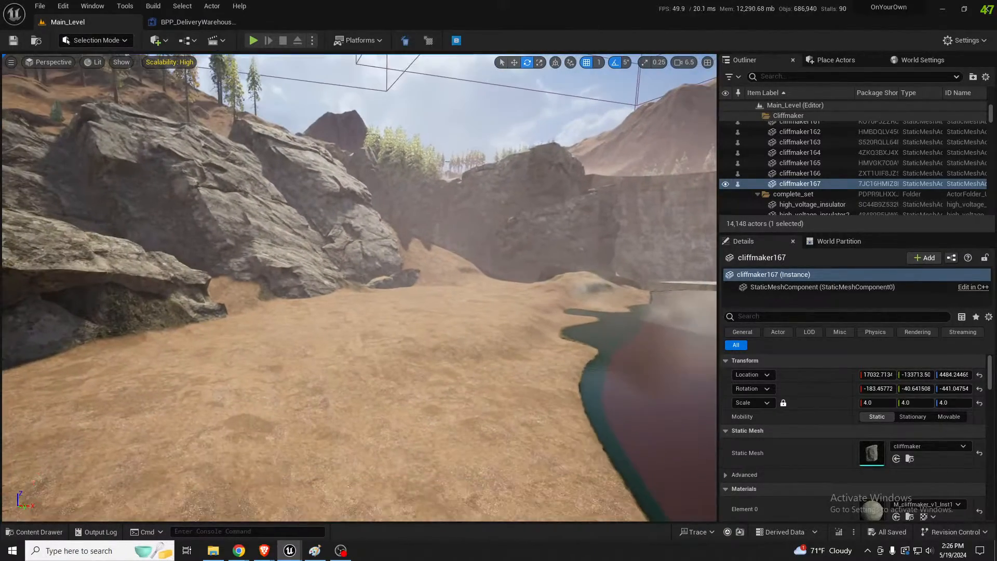
left_click(395, 372)
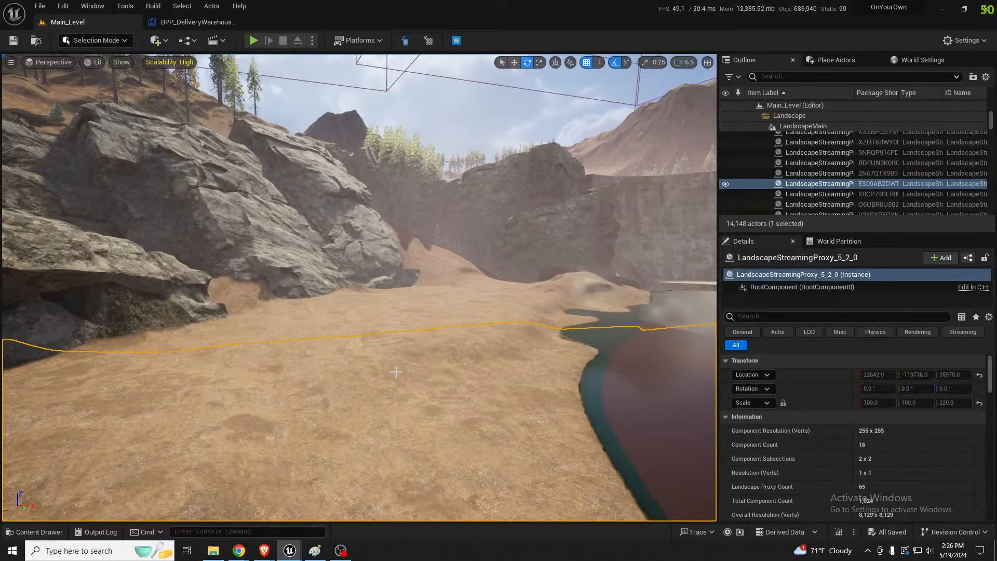
key("shift+2")
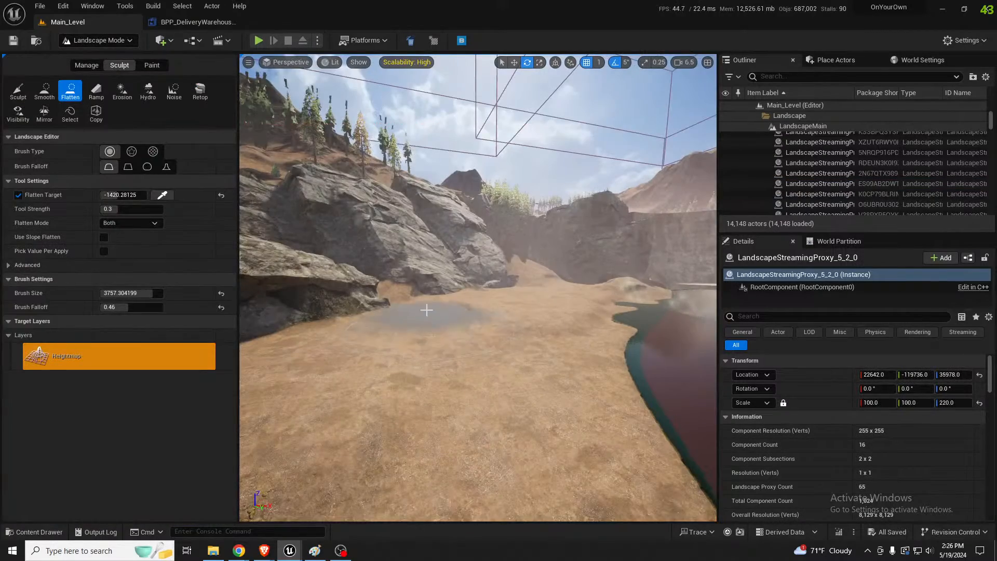
key("w")
mouse_move(428, 306)
right_mouse_down()
mouse_move(421, 288)
mouse_move(402, 292)
mouse_move(415, 308)
right_mouse_up()
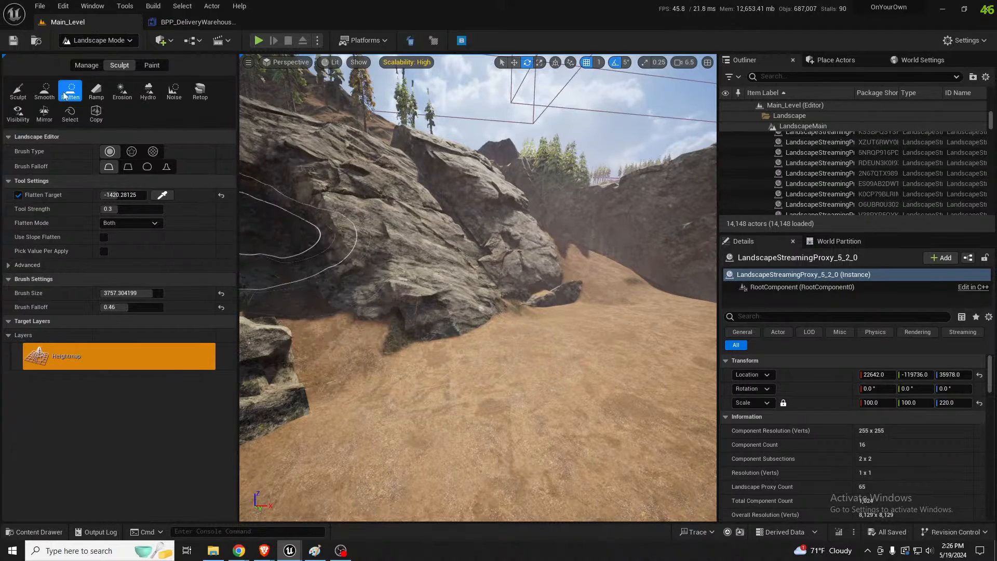
left_click(18, 91)
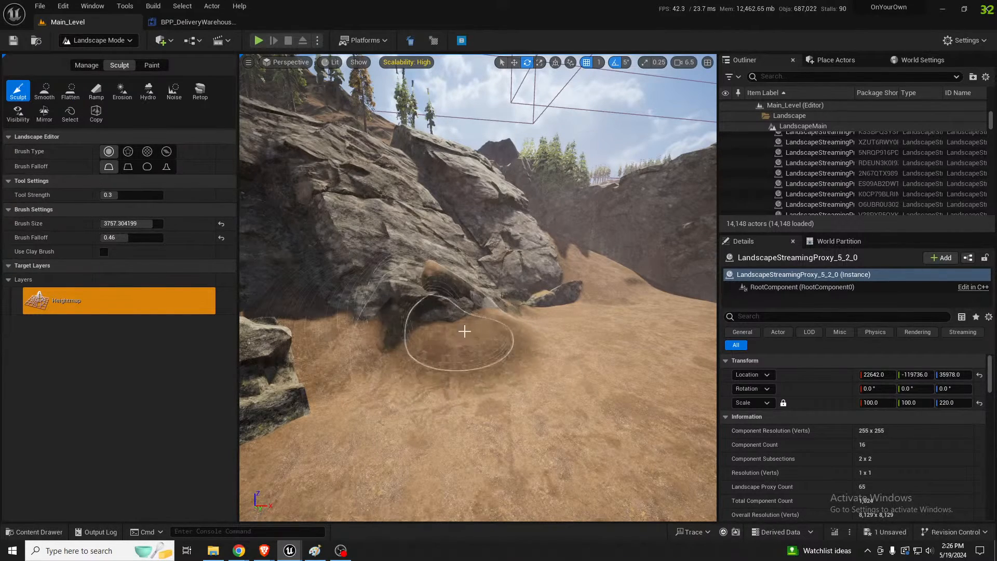
mouse_move(532, 318)
left_mouse_down()
mouse_move(574, 330)
mouse_move(463, 338)
mouse_move(374, 374)
mouse_move(290, 267)
left_mouse_up()
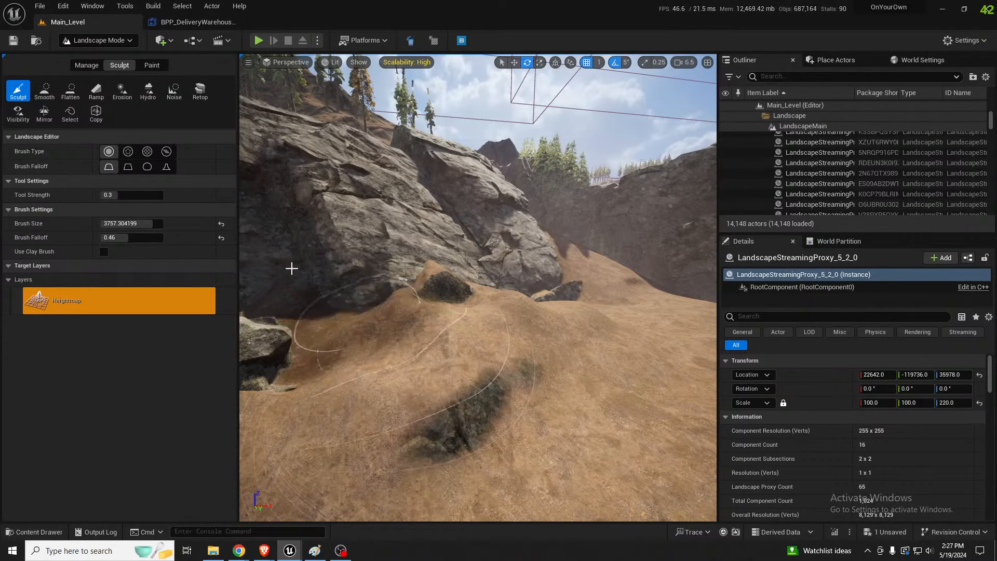
Sample a flatten target of 305.34375 from the raised ground and flatten the terrain between the large boulders and the cliff
left_click(44, 91)
left_click(70, 91)
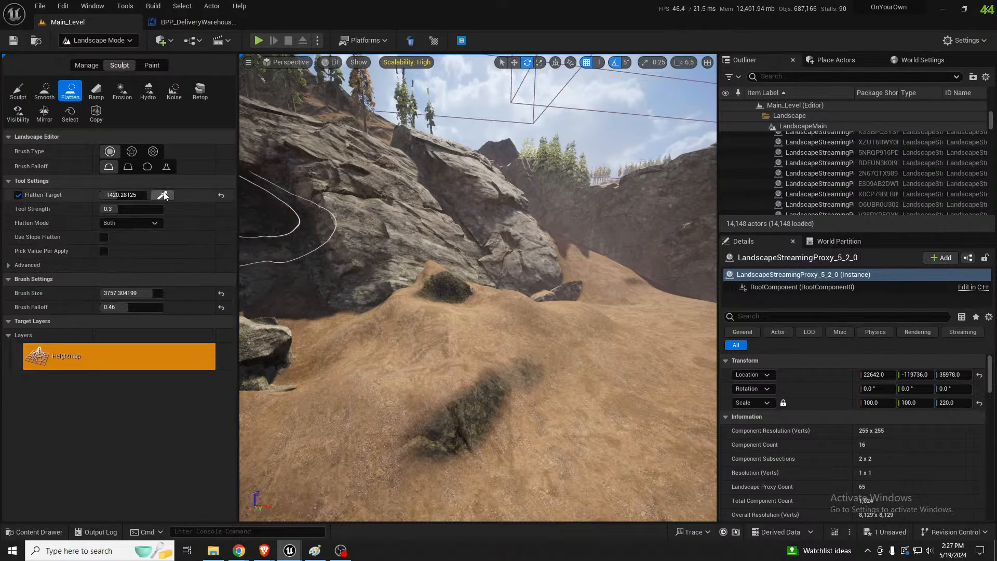
mouse_move(435, 311)
left_mouse_down()
mouse_move(318, 314)
mouse_move(325, 303)
mouse_move(441, 313)
left_mouse_up()
right_click_drag(441, 314, 416, 314)
key("d")
right_click_drag(485, 301, 359, 307)
key("a")
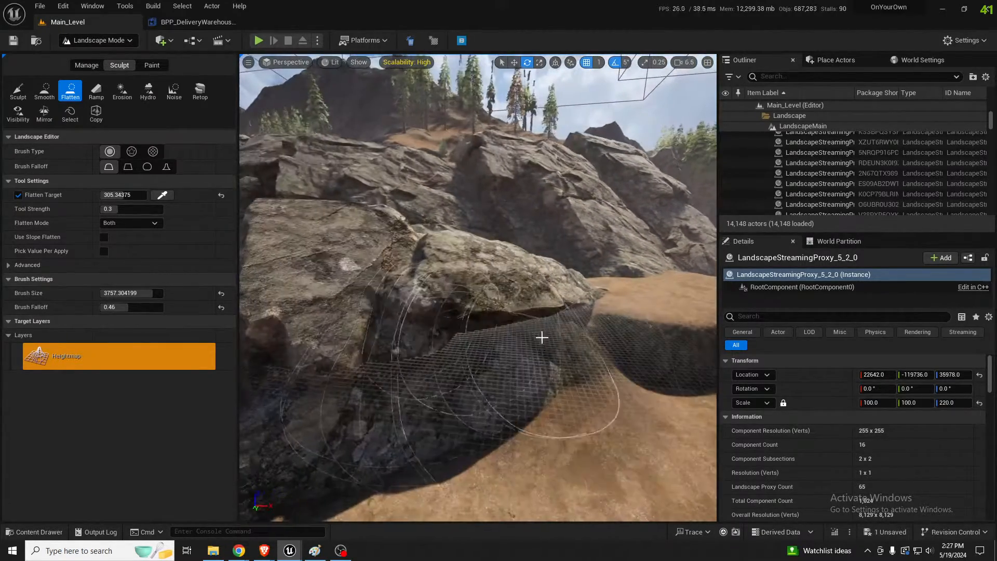
left_click_drag(541, 338, 550, 352)
mouse_move(550, 352)
right_mouse_down()
mouse_move(550, 322)
mouse_move(556, 343)
mouse_move(634, 372)
right_mouse_up()
key("w")
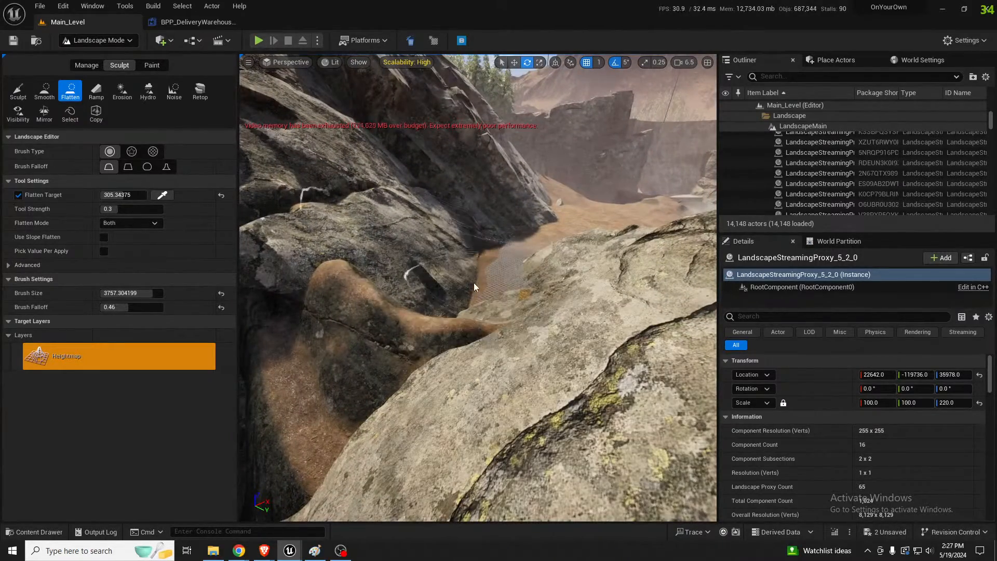
left_click_drag(474, 287, 494, 286)
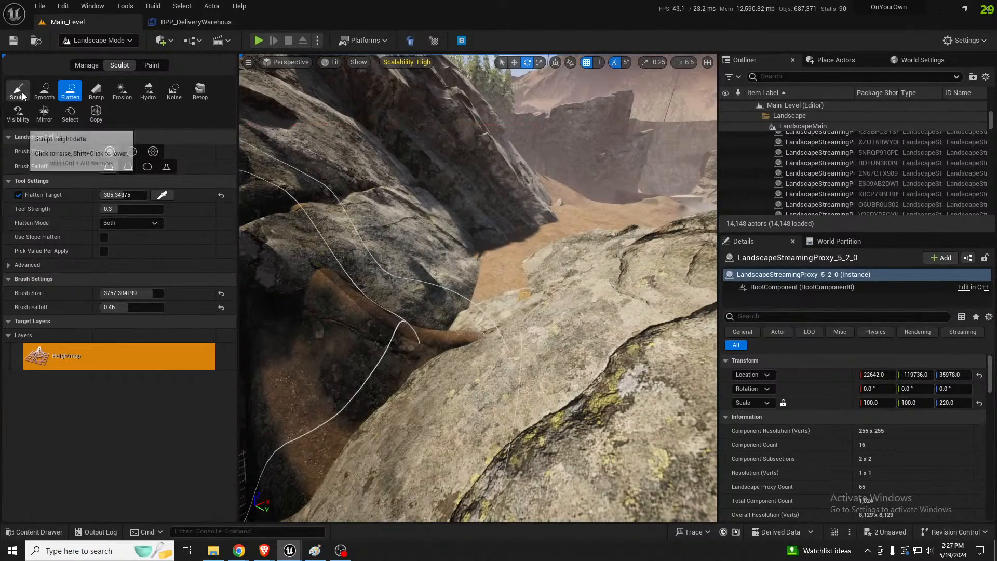
Raise the ground in the gap between the large boulder and the cliff with the Sculpt tool
left_click(18, 94)
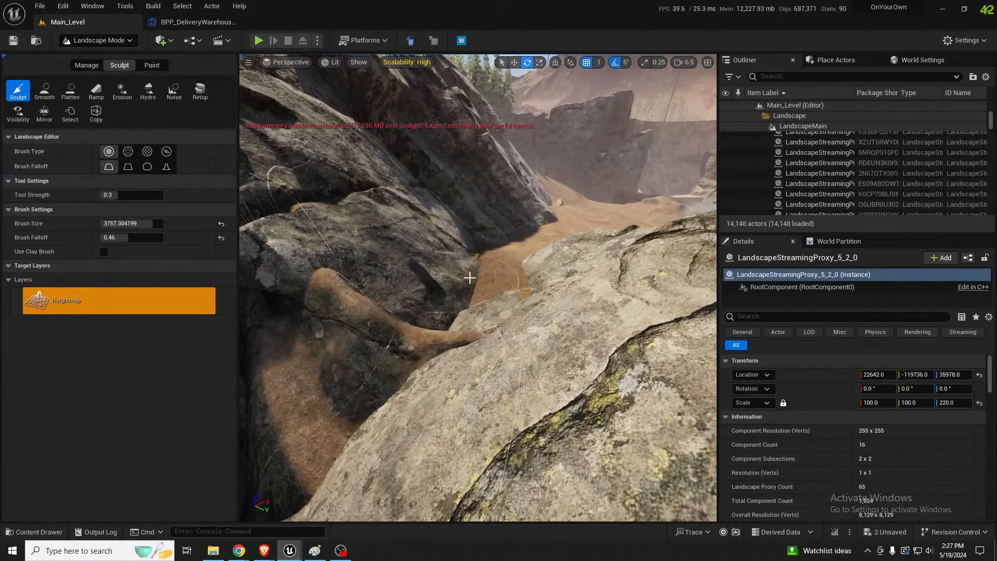
left_click_drag(469, 277, 464, 307)
key("s")
right_click_drag(508, 314, 502, 263)
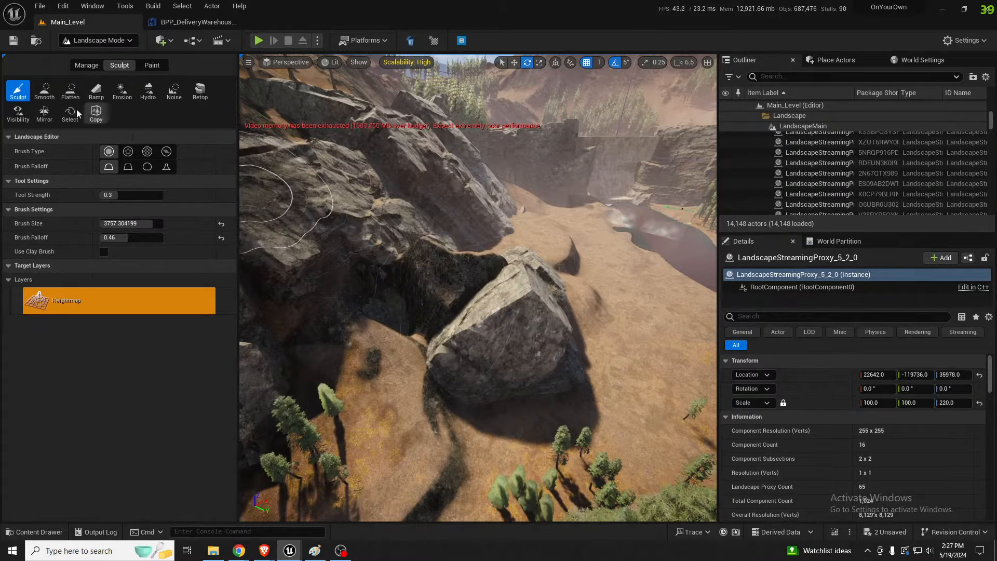
Sample a flatten target of 3124.09375 from the raised ridge and flatten the ground behind the boulders into a ledge
left_click(71, 91)
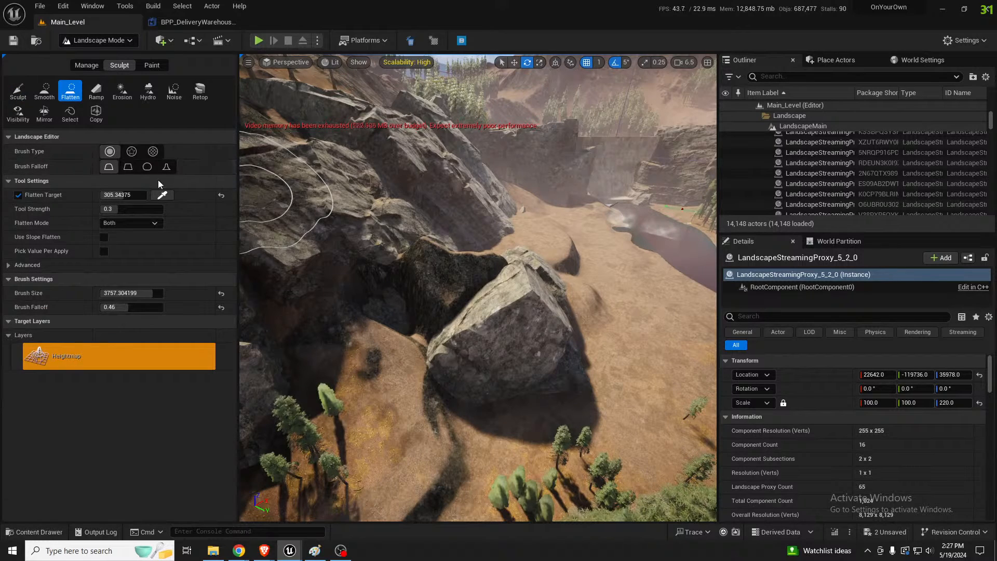
left_click(494, 259)
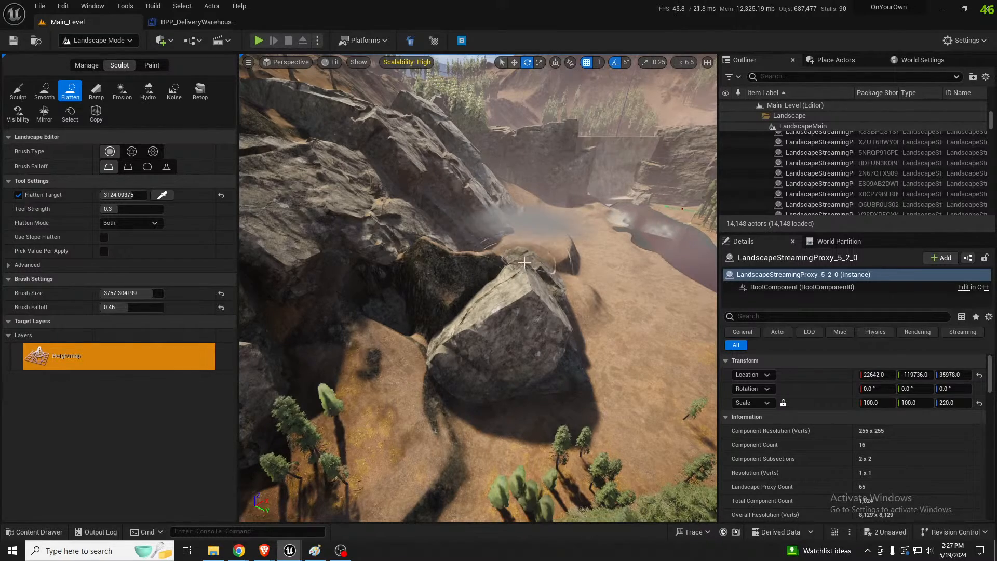
key("w")
mouse_move(525, 252)
right_mouse_down()
mouse_move(457, 208)
mouse_move(475, 270)
right_mouse_up()
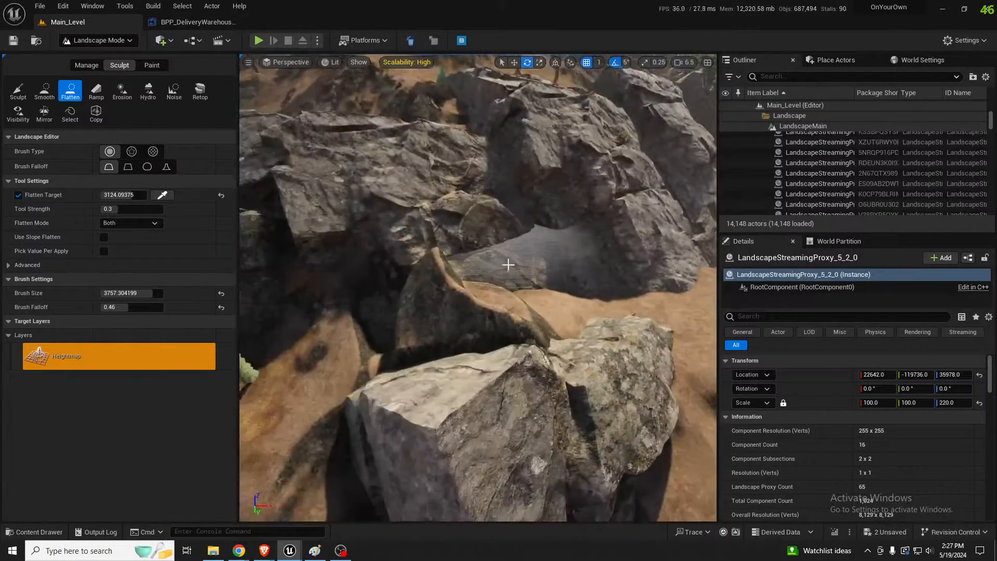
mouse_move(507, 306)
left_mouse_down()
mouse_move(479, 296)
mouse_move(591, 275)
left_mouse_up()
key("d")
right_click_drag(591, 276, 618, 250)
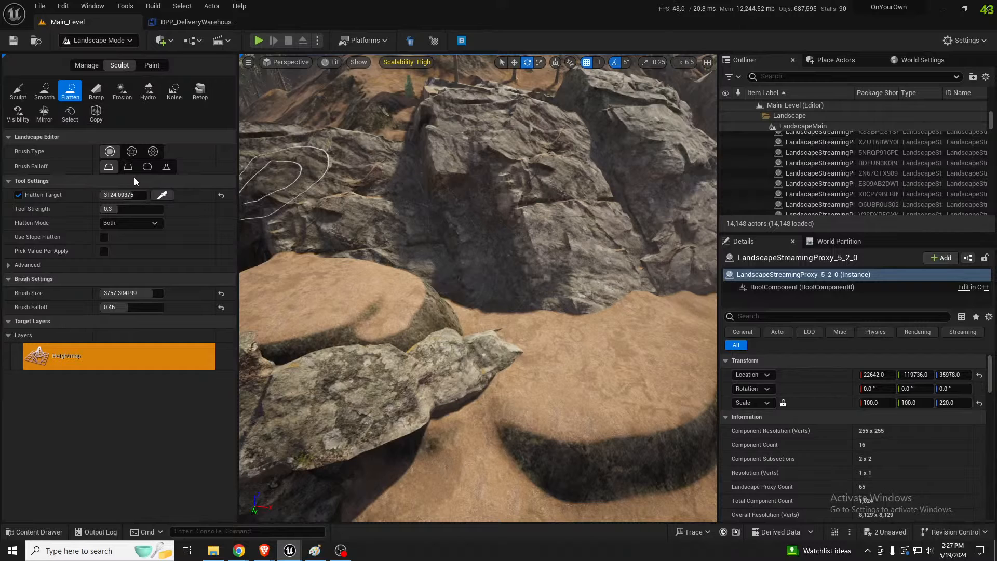
Build a landscape ramp joining the ledge behind the boulders to the lower mound along the cliff
left_click(90, 93)
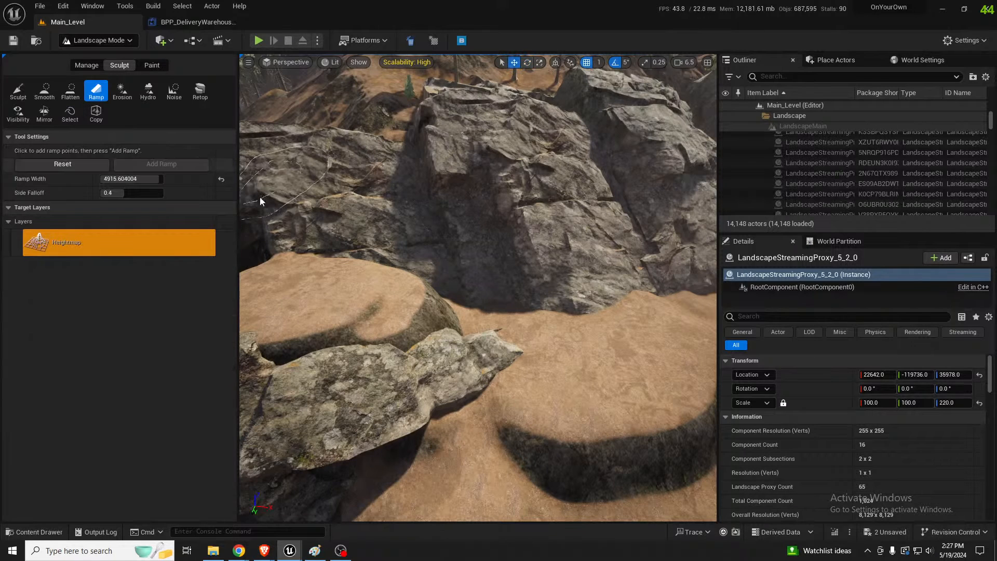
left_click(567, 338)
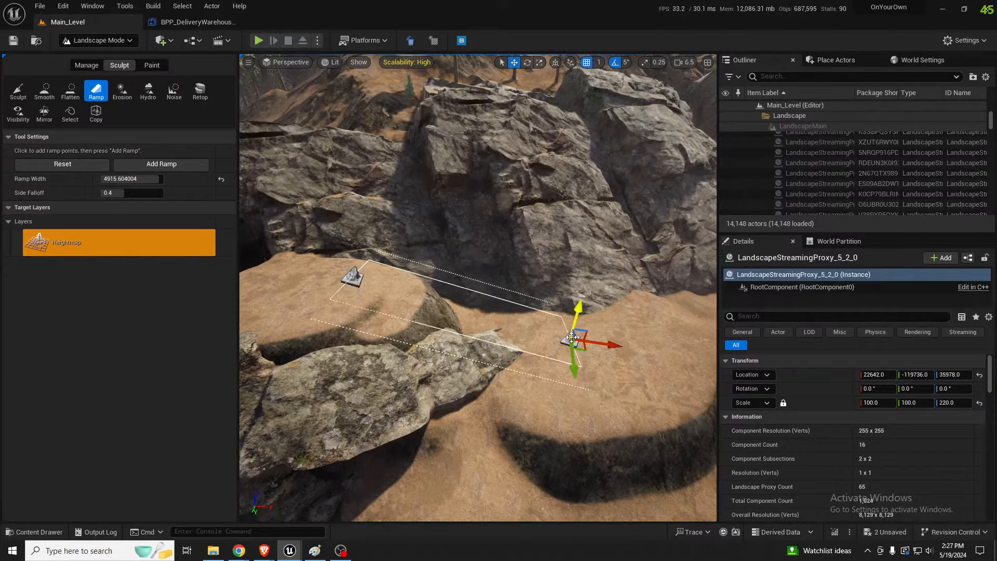
left_click(152, 165)
right_click_drag(320, 229, 493, 249)
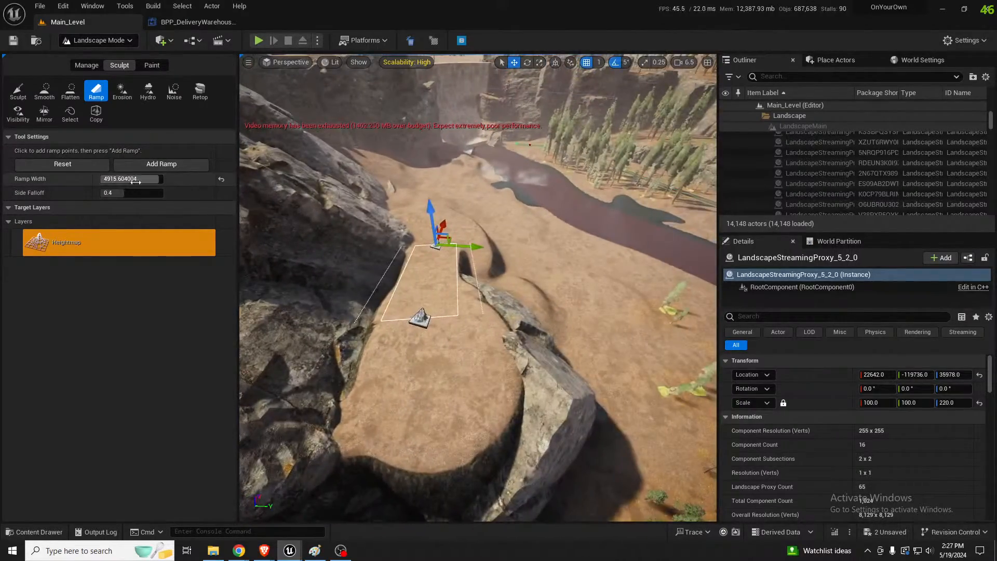
Widen the ramp to 5591.519531, shift its near end point towards the cliff and apply the ramp again to fill the gap
left_click_drag(145, 180, 160, 203)
left_click(420, 318)
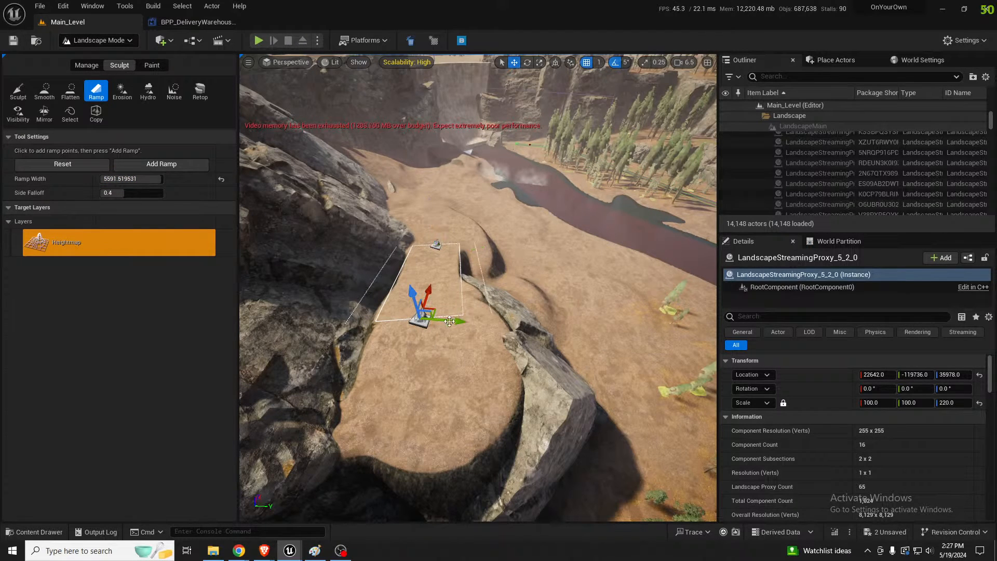
left_click_drag(419, 318, 370, 328)
left_click(171, 168)
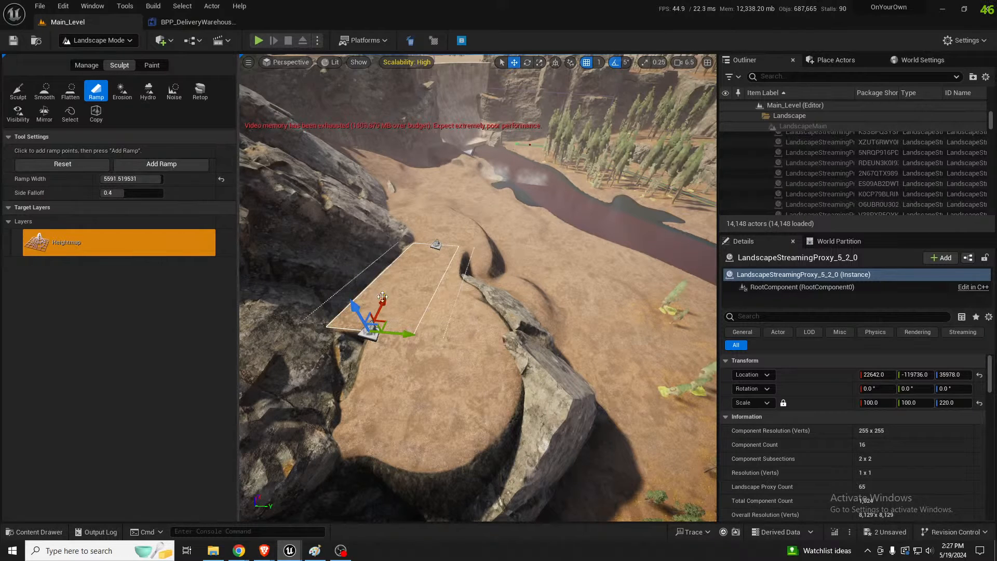
left_click_drag(339, 294, 317, 294)
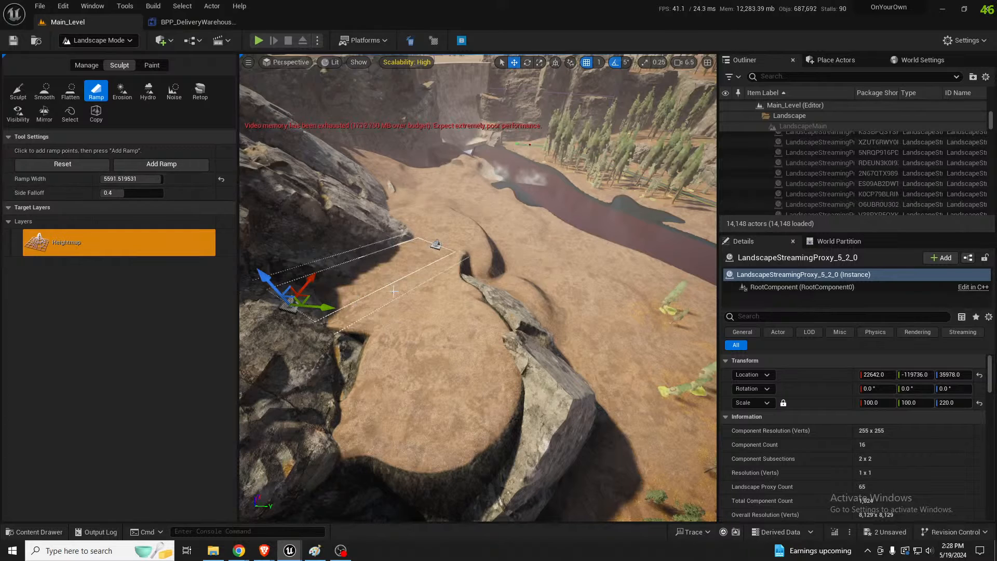
right_click_drag(347, 252, 322, 272)
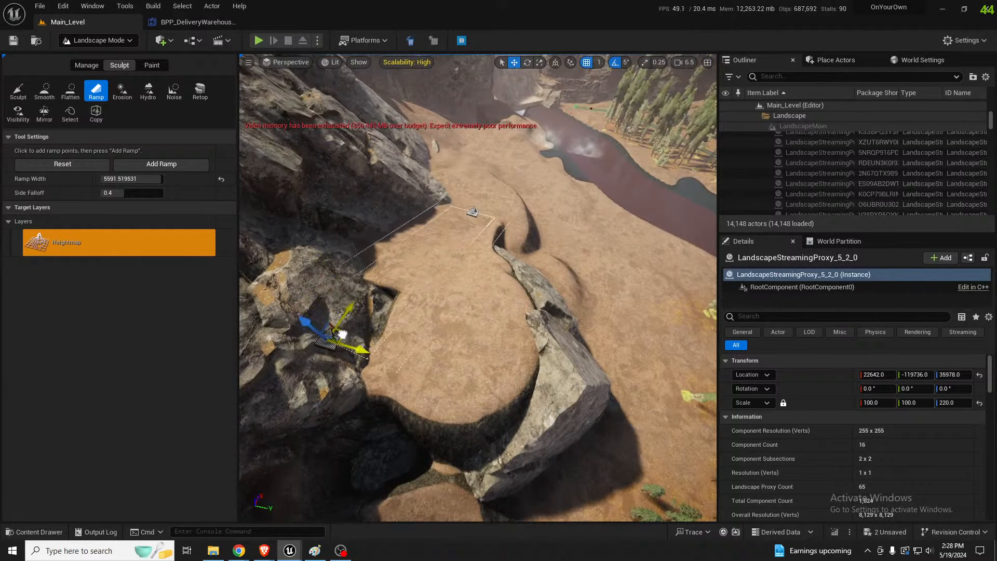
left_click(141, 168)
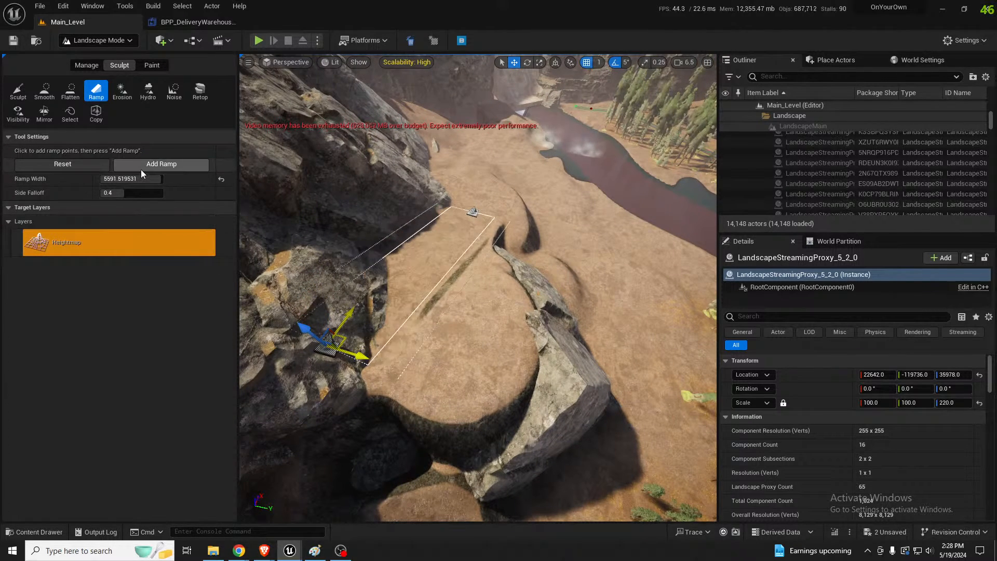
right_click_drag(448, 235, 255, 166)
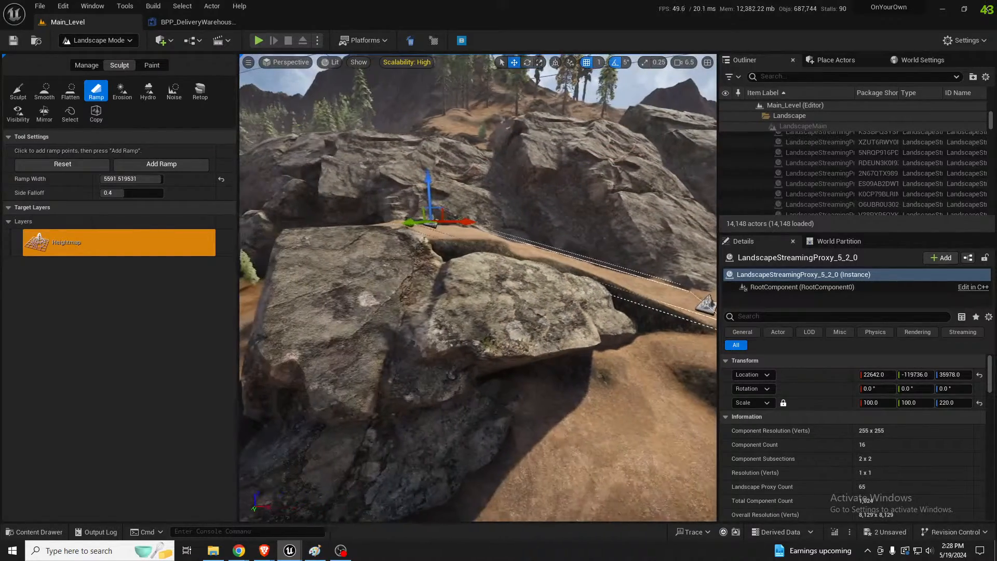
Smooth the ramp, the ledge and the steep edges of the mounds in front of the cliffs
left_click(45, 89)
right_click_drag(457, 374, 447, 307)
mouse_move(521, 198)
right_mouse_down()
mouse_move(521, 260)
mouse_move(485, 250)
mouse_move(466, 260)
right_mouse_up()
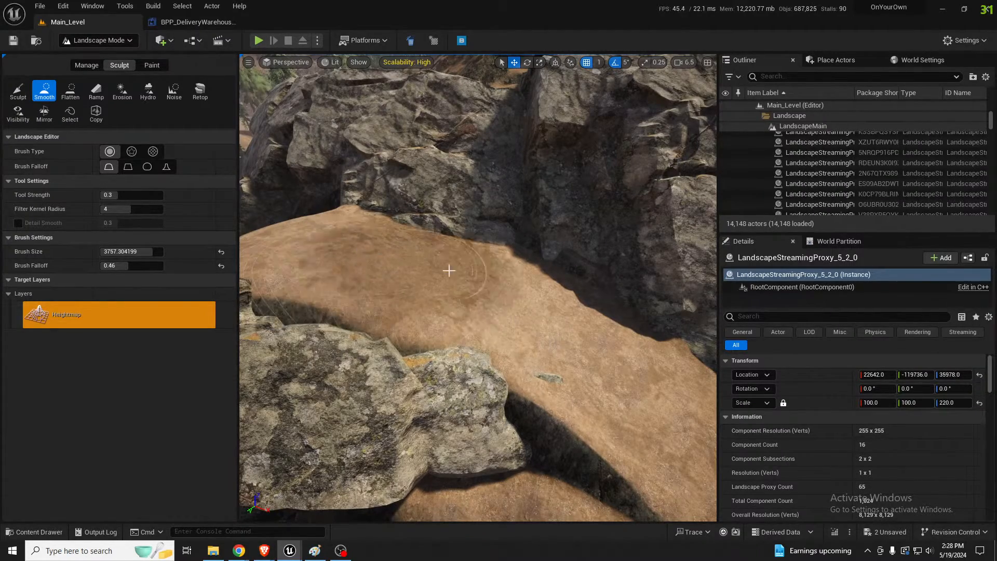
right_click_drag(426, 241, 502, 229)
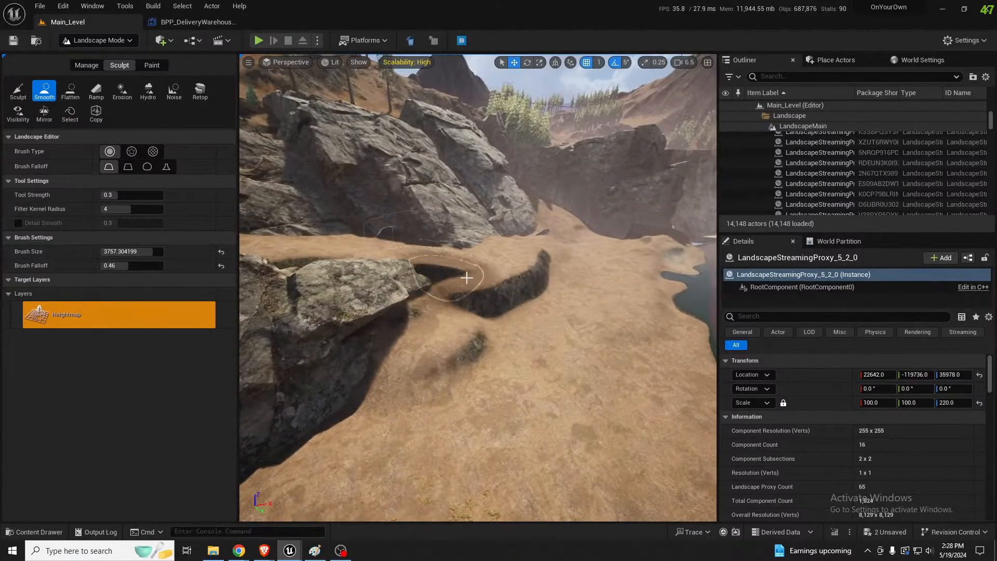
right_click_drag(466, 278, 445, 352)
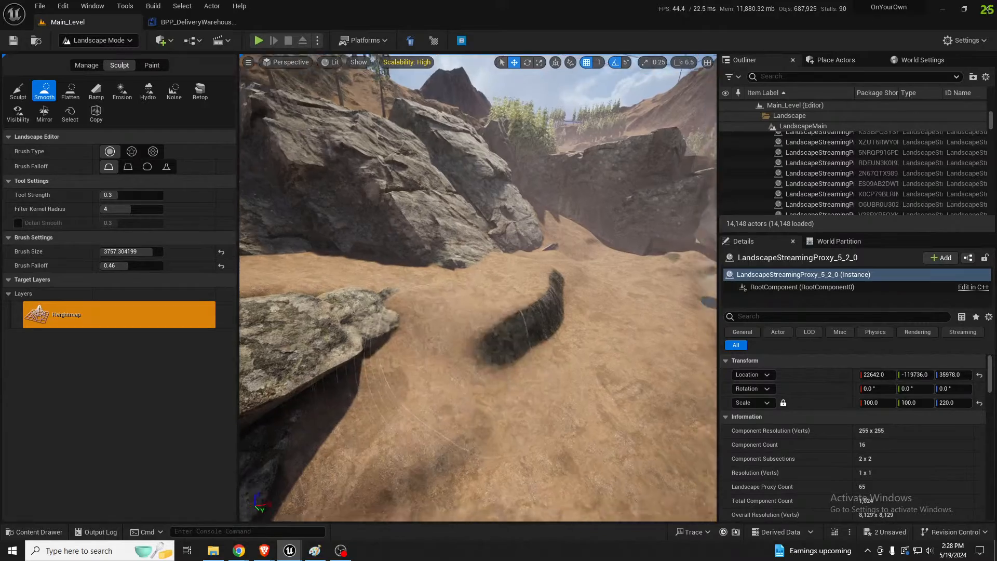
right_click_drag(445, 352, 550, 359)
Return to object selection and duplicate the SM_Rock_A102 rock across the river onto the dark steep patch below the cliffs
key("shift+1")
mouse_move(390, 356)
right_mouse_down()
mouse_move(442, 358)
mouse_move(378, 363)
right_mouse_up()
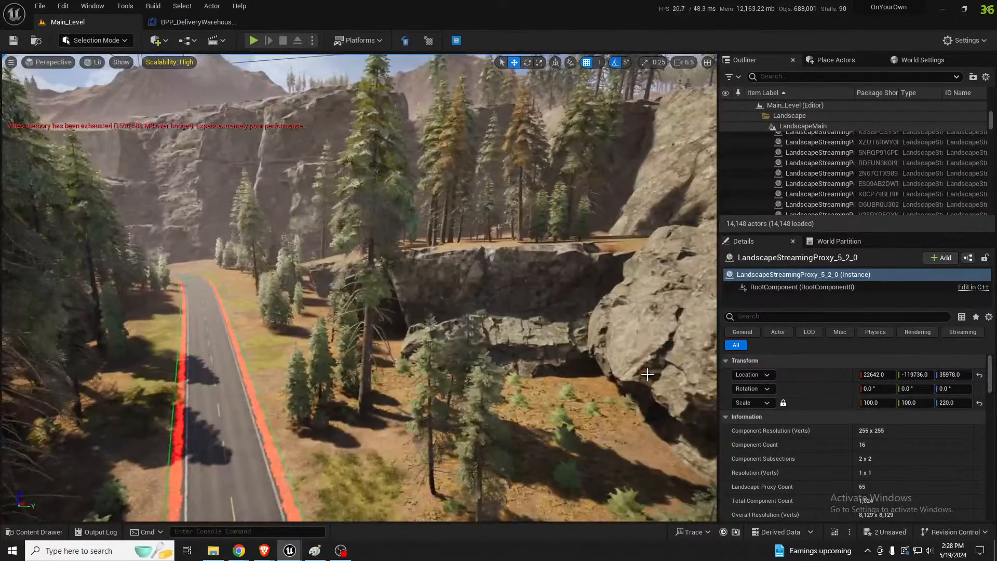
left_click(564, 335)
right_click_drag(563, 335, 437, 317)
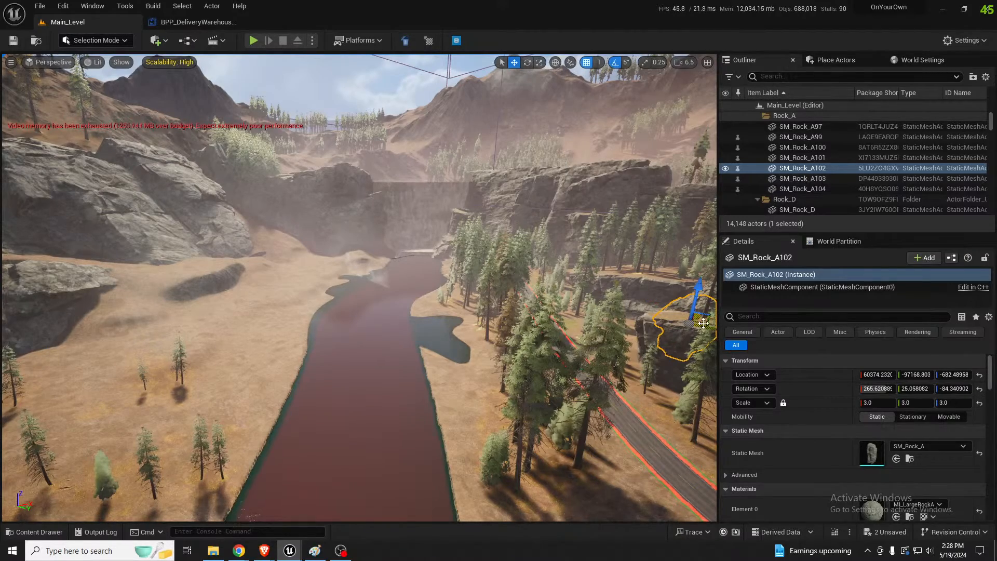
left_click_drag(703, 323, 213, 289, "alt")
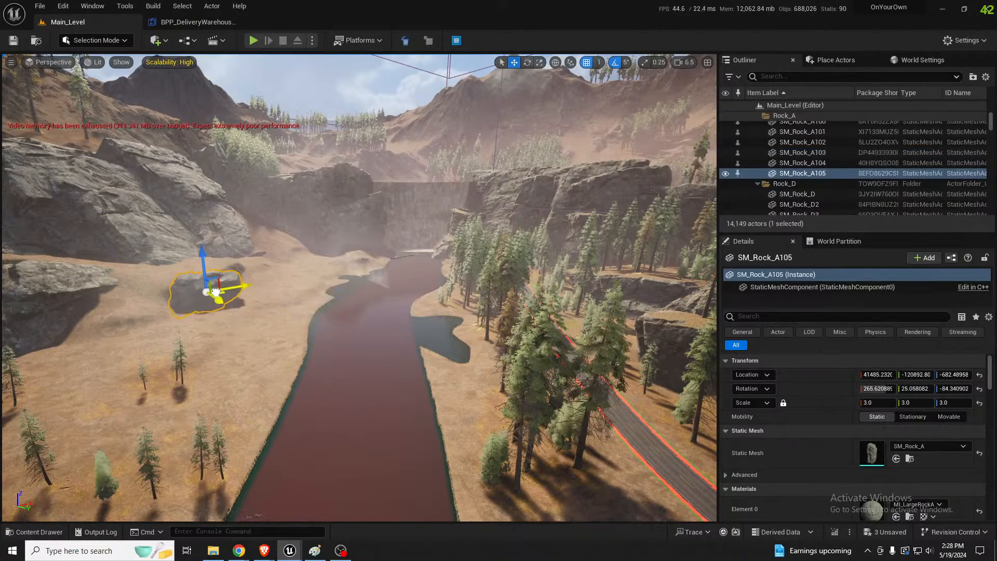
Rotate the duplicated SM_Rock_A105 rock and sink it into the ground beside the dark patch below the cliffs
key("f")
key("w")
right_click_drag(342, 291, 407, 355)
key("e")
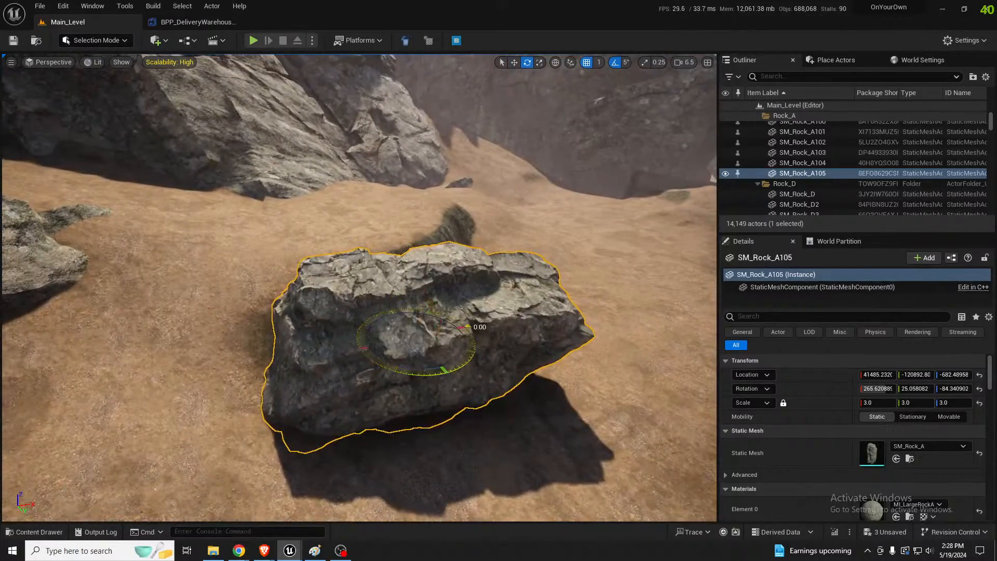
left_click_drag(468, 326, 459, 317)
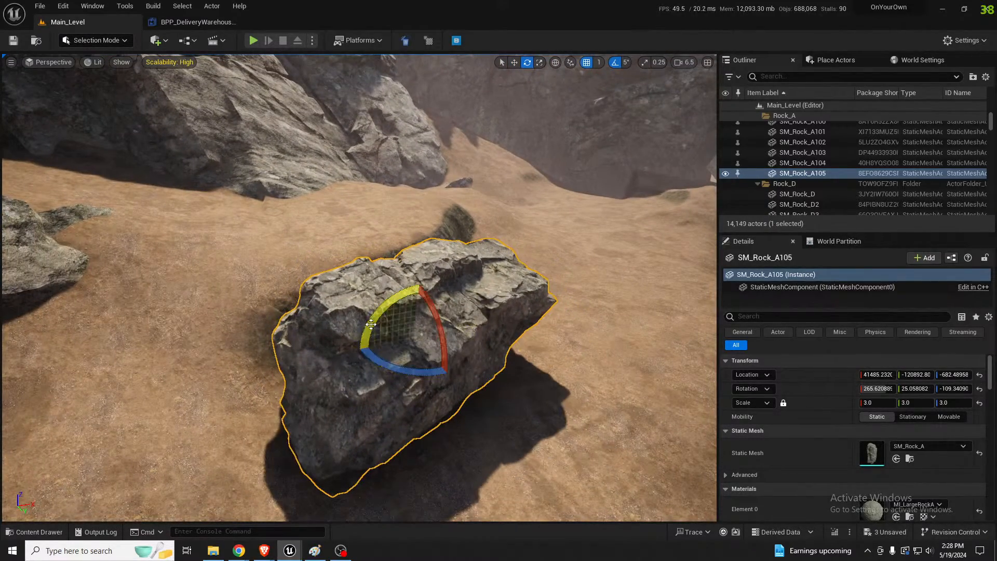
left_click_drag(371, 324, 385, 309)
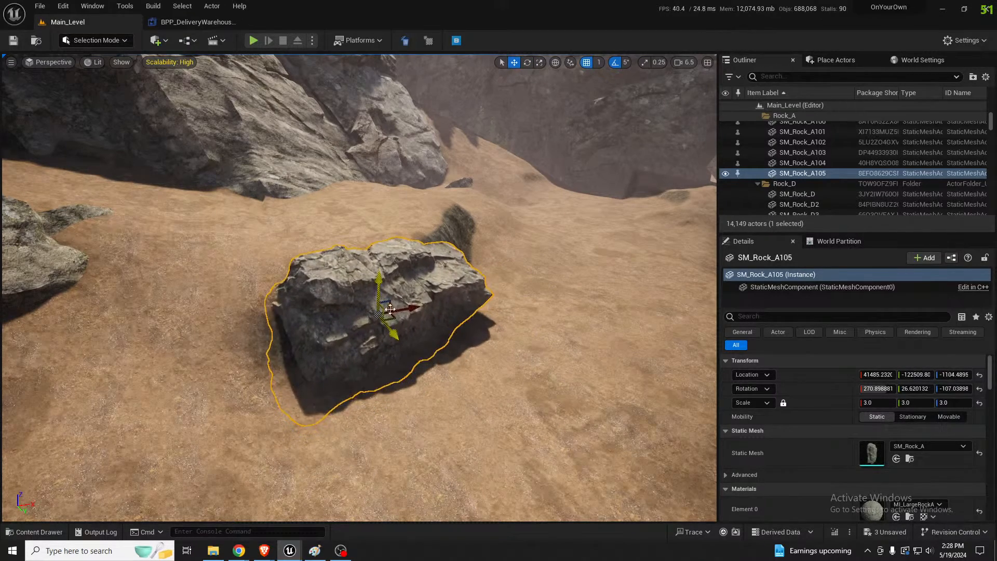
Duplicate the SM_Rock_A105 rock onto the dark patch and turn the copy so it extends the rock as a ledge
right_click_drag(385, 309, 345, 296)
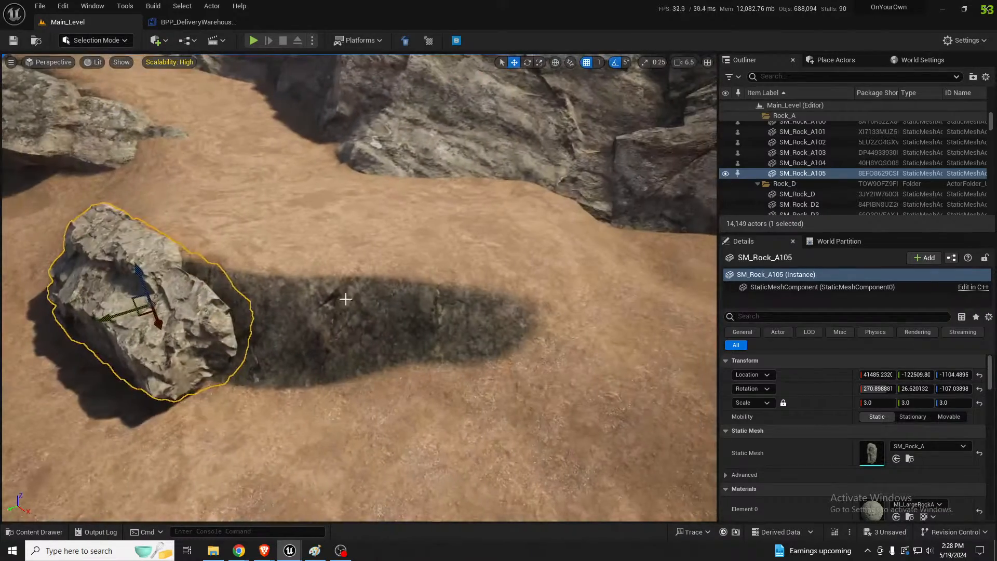
left_click_drag(137, 315, 231, 349, "alt")
key("e")
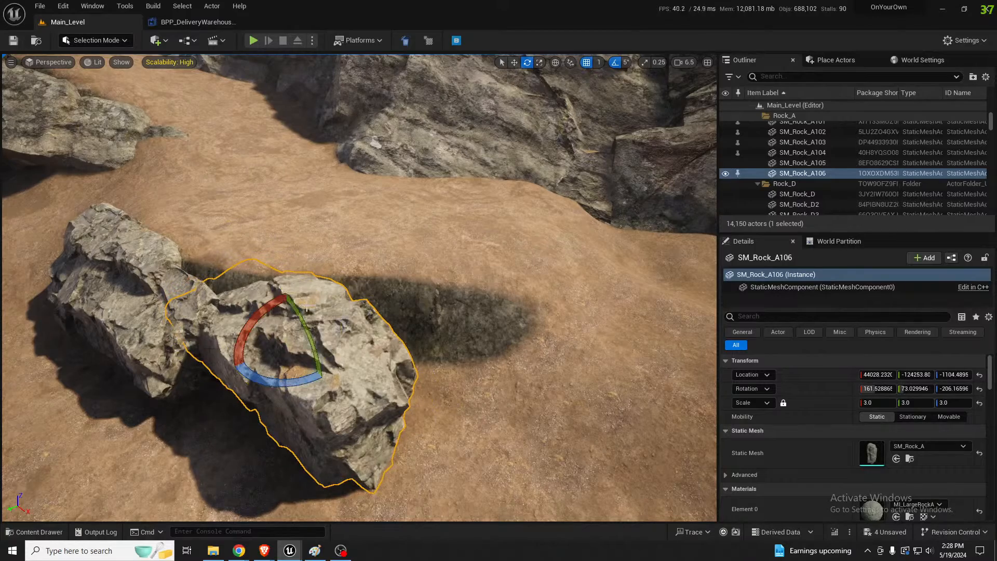
left_click_drag(309, 314, 349, 358)
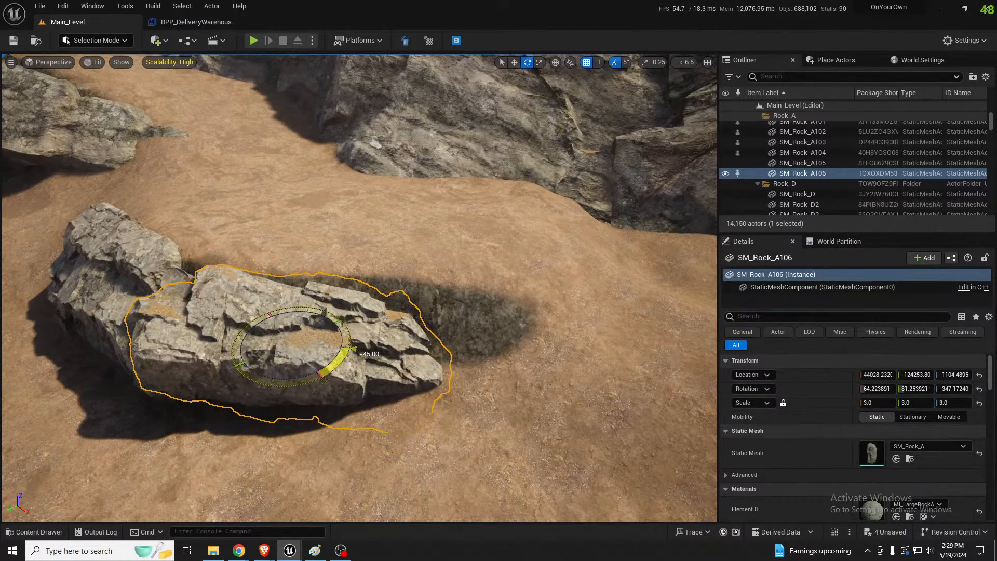
Duplicate the SM_Rock_A106 rock further along the ledge and raise the copy to cover the rest of the dark patch
key("a")
right_click_drag(349, 359, 218, 392)
key("w")
key("d")
key("s")
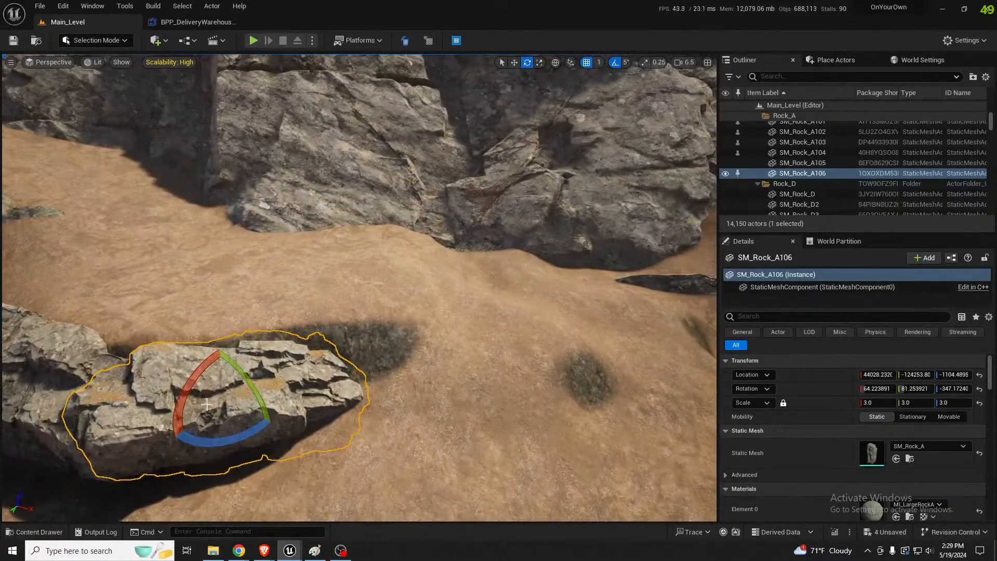
key("w")
left_click_drag(227, 409, 359, 382, "alt")
left_click_drag(352, 345, 354, 340)
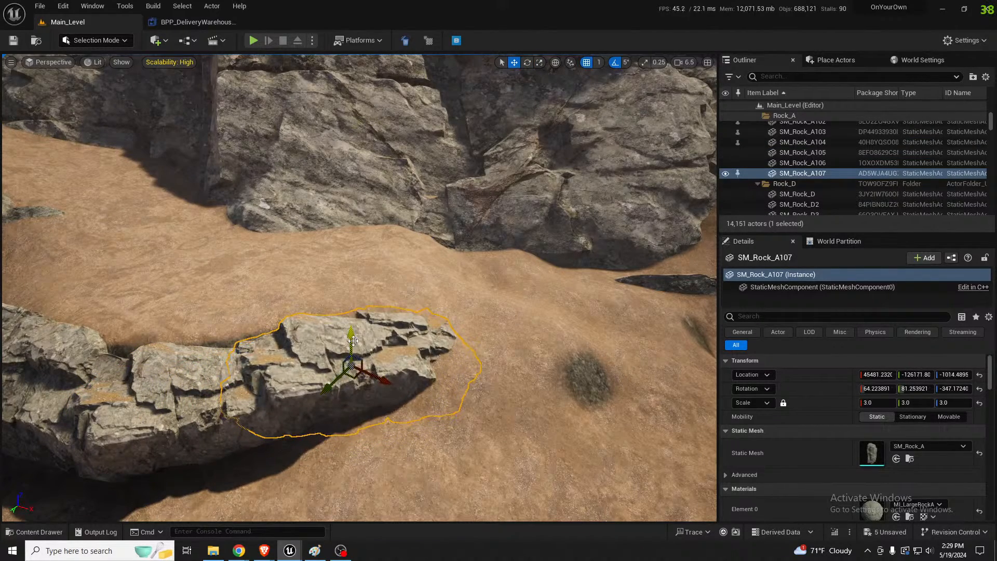
Toggle the gizmo's coordinate space, rotate the end rock of the ledge to a different face and raise it above the ground
key("e")
left_click(556, 62)
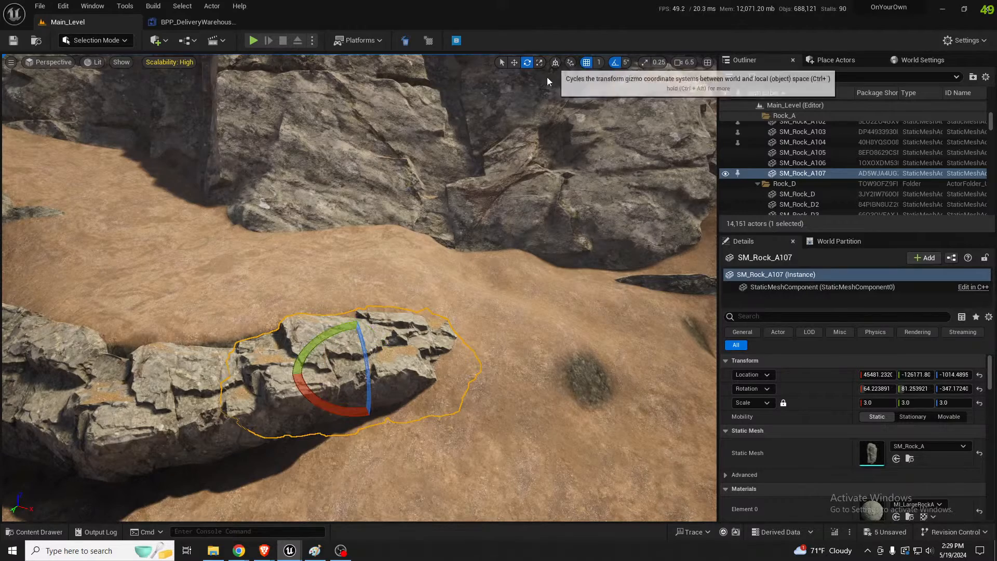
mouse_move(366, 346)
left_mouse_down()
mouse_move(358, 358)
mouse_move(376, 428)
mouse_move(364, 339)
left_mouse_up()
key("w")
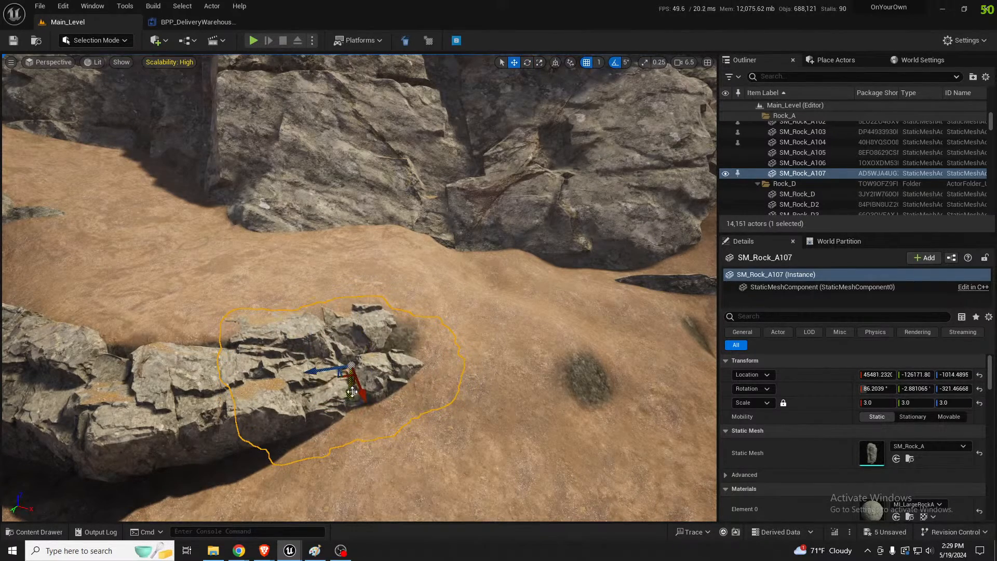
left_click_drag(352, 391, 356, 379)
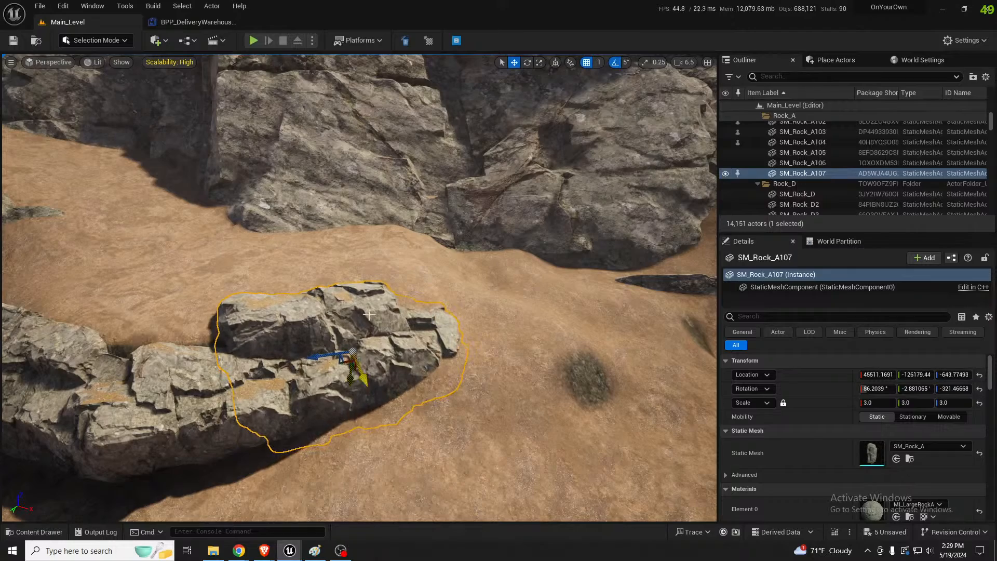
mouse_move(373, 253)
right_mouse_down()
mouse_move(307, 253)
mouse_move(372, 253)
right_mouse_up()
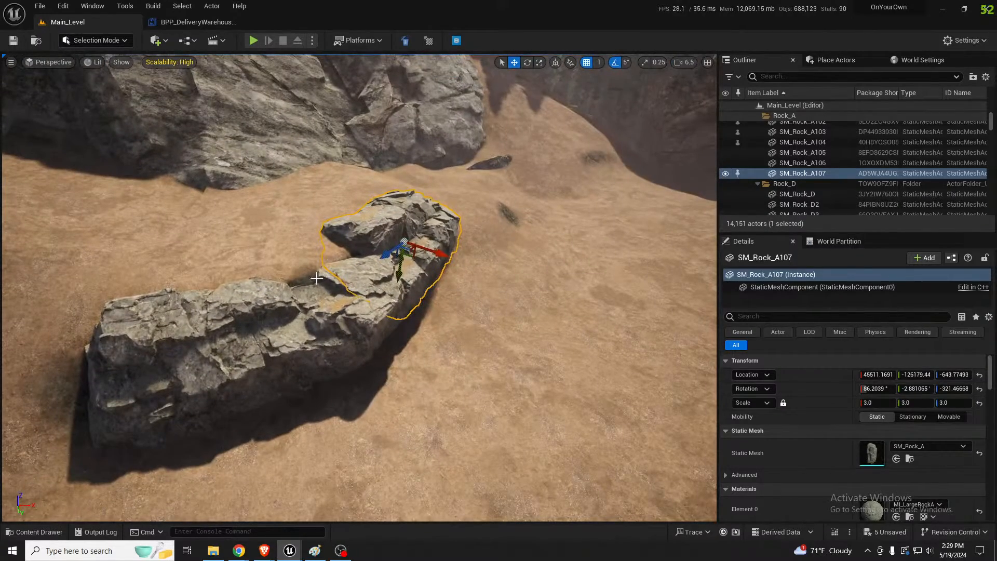
Flatten the ground behind the rock ledge to a height sampled there (222.84375), reducing the brush size to 1740.726074
left_click(303, 265)
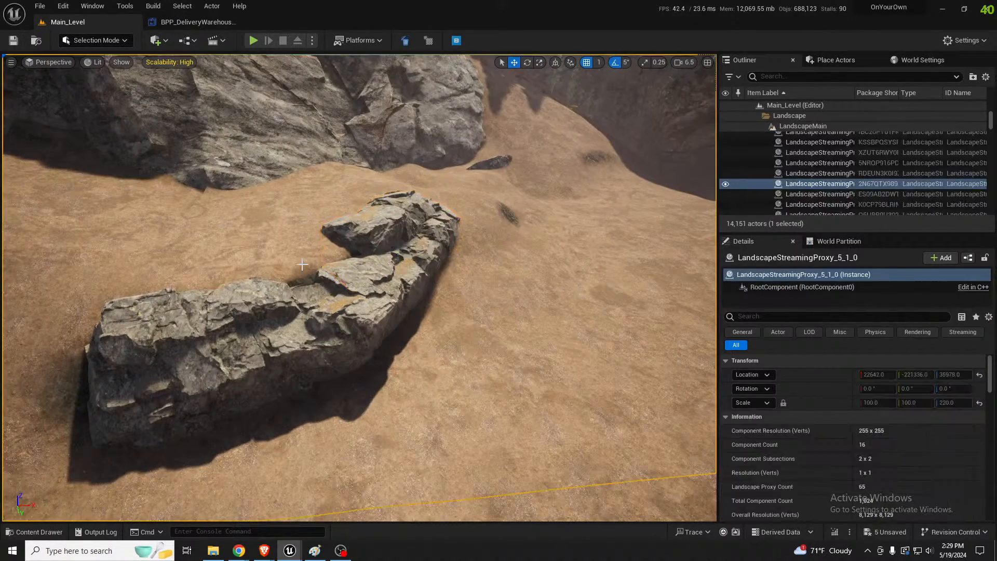
key("shift+2")
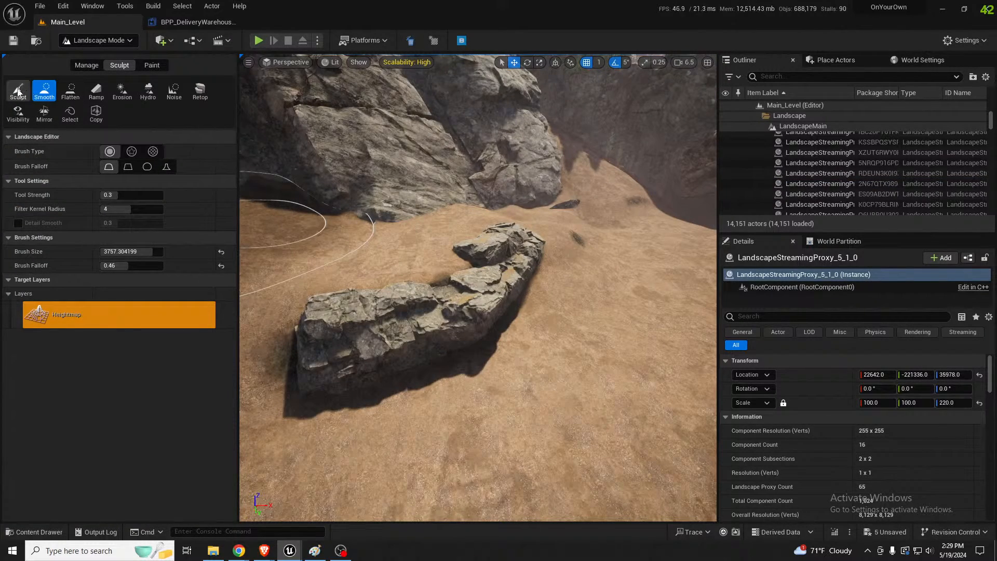
left_click(71, 92)
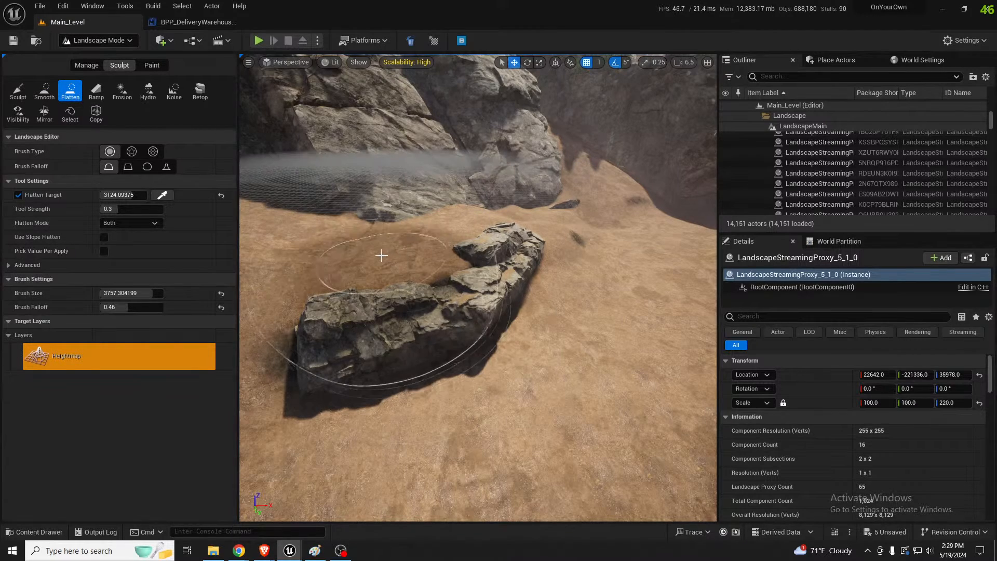
left_click(163, 195)
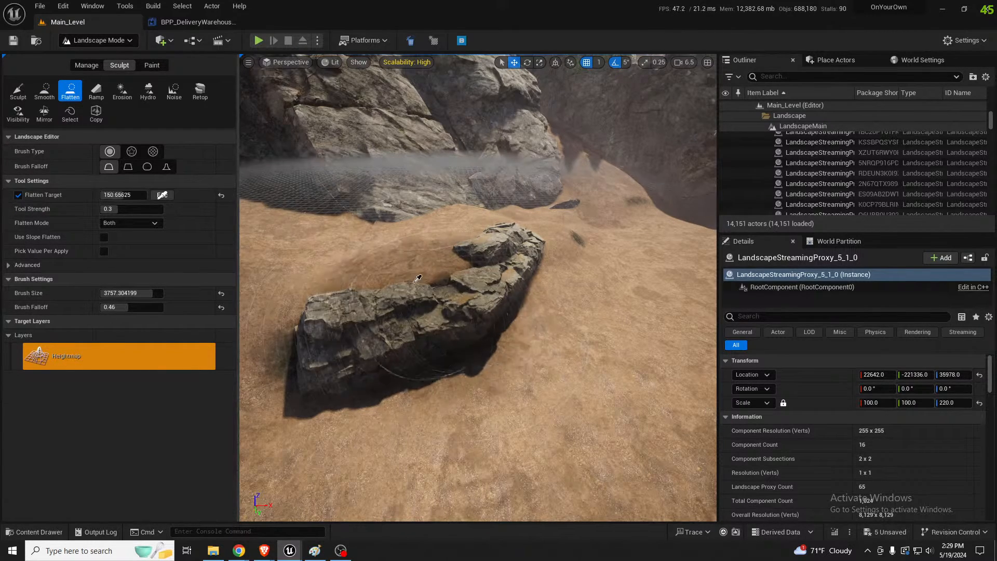
left_click(435, 284)
right_click_drag(440, 268, 433, 280)
key("bracketleft")
key("bracketleft")
key("bracketleft")
key("bracketleft")
key("bracketleft")
key("bracketleft")
key("bracketleft")
key("bracketleft")
key("bracketleft")
key("bracketleft")
key("bracketleft")
key("bracketleft")
key("bracketleft")
key("bracketleft")
key("bracketleft")
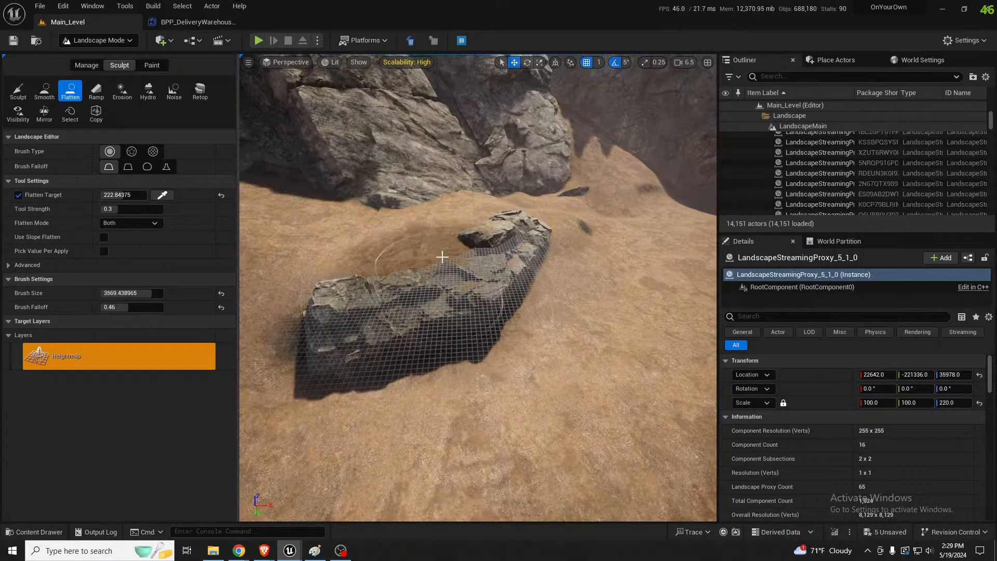
mouse_move(441, 261)
left_mouse_down()
mouse_move(469, 255)
mouse_move(461, 257)
left_mouse_up()
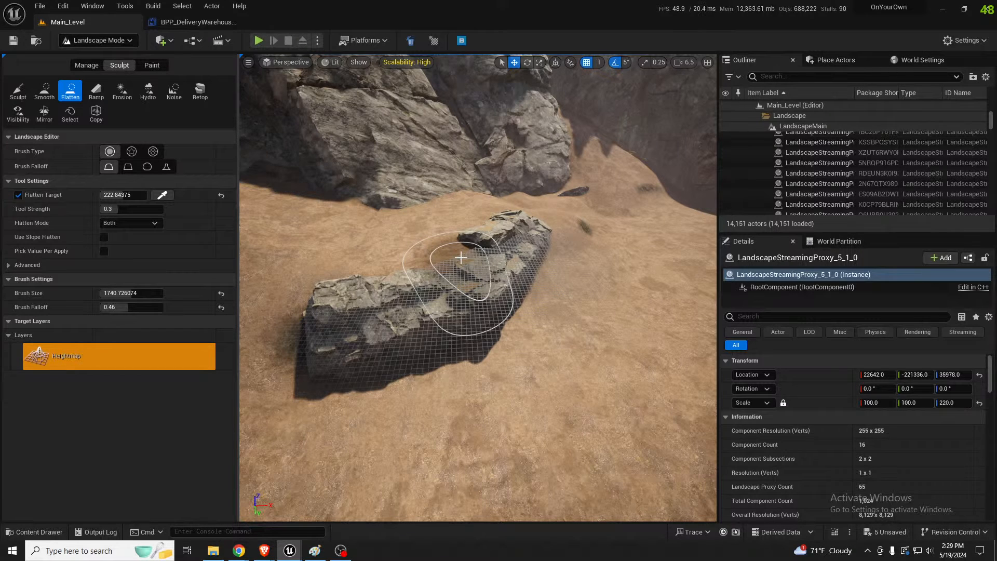
mouse_move(461, 258)
right_mouse_down()
mouse_move(507, 249)
mouse_move(500, 260)
mouse_move(544, 226)
mouse_move(563, 230)
mouse_move(554, 232)
mouse_move(566, 231)
mouse_move(560, 238)
right_mouse_up()
Return to object selection and duplicate the SM_Rock_A105 rock lower down in front of the ledge
key("a")
key("s")
key("w")
key("a")
key("d")
key("s")
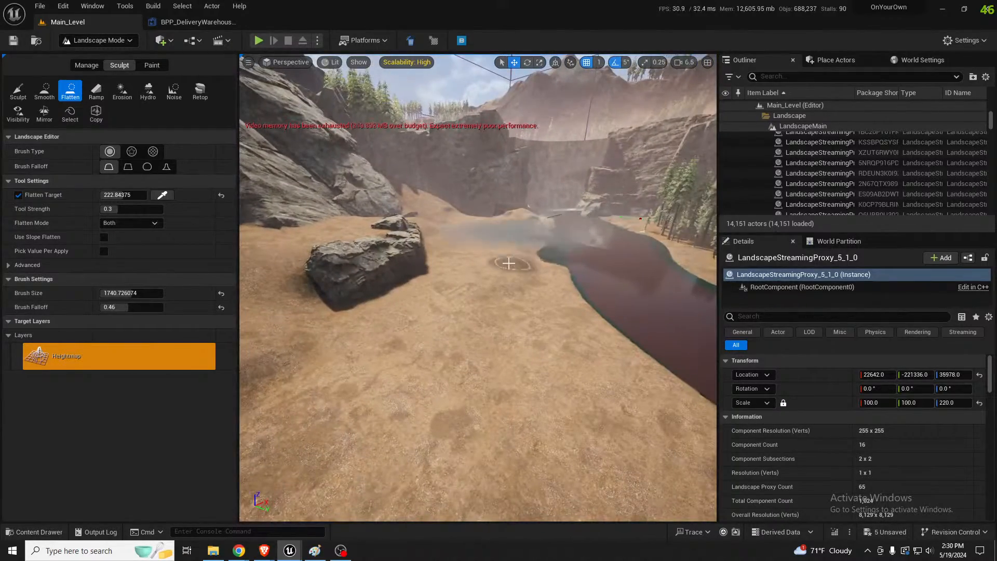
key("shift+1")
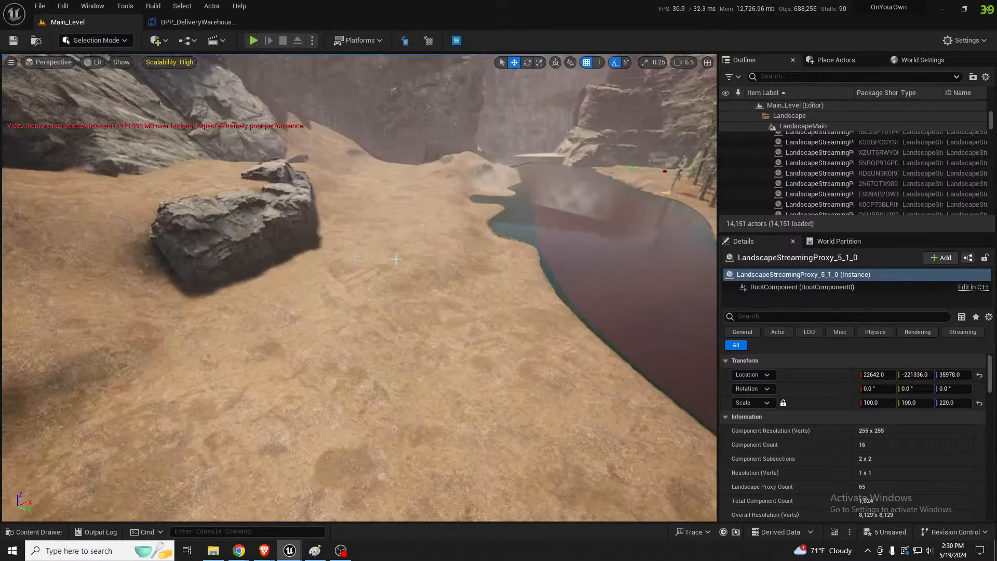
left_click(267, 240)
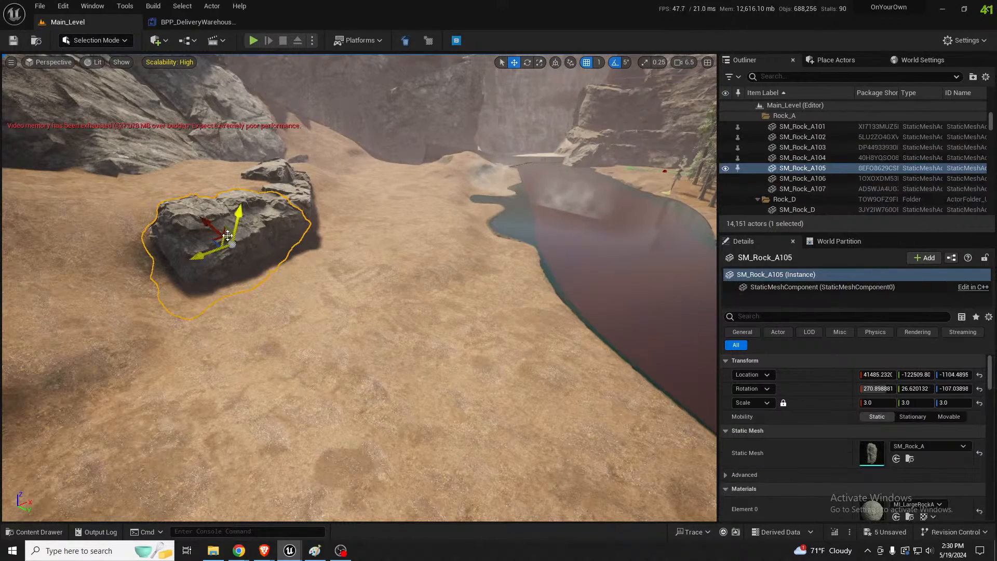
left_click_drag(232, 243, 281, 271, "alt")
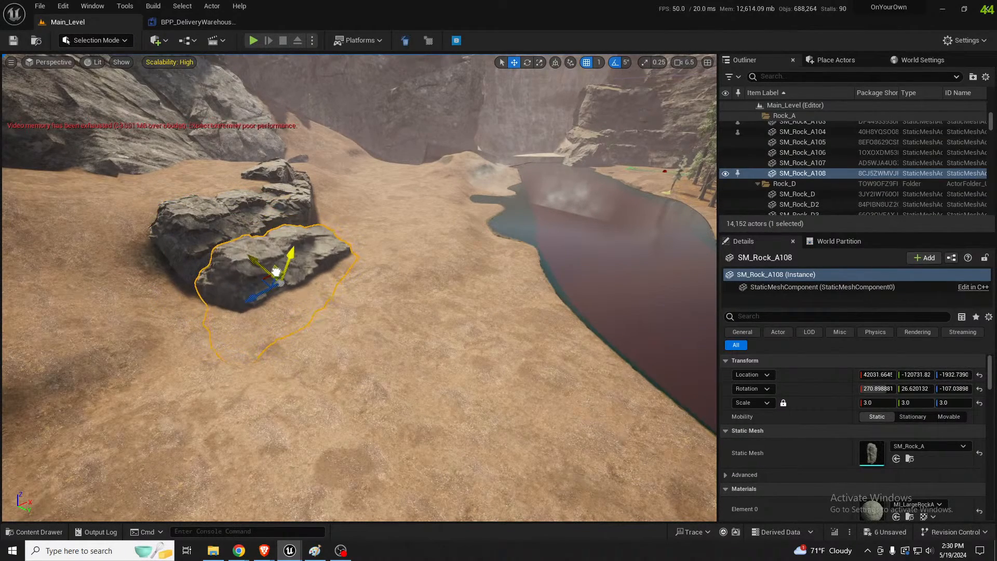
Rotate the new front rock and position it half buried at the foot of the ledge, then deselect it
key("e")
left_click_drag(227, 240, 246, 320)
key("w")
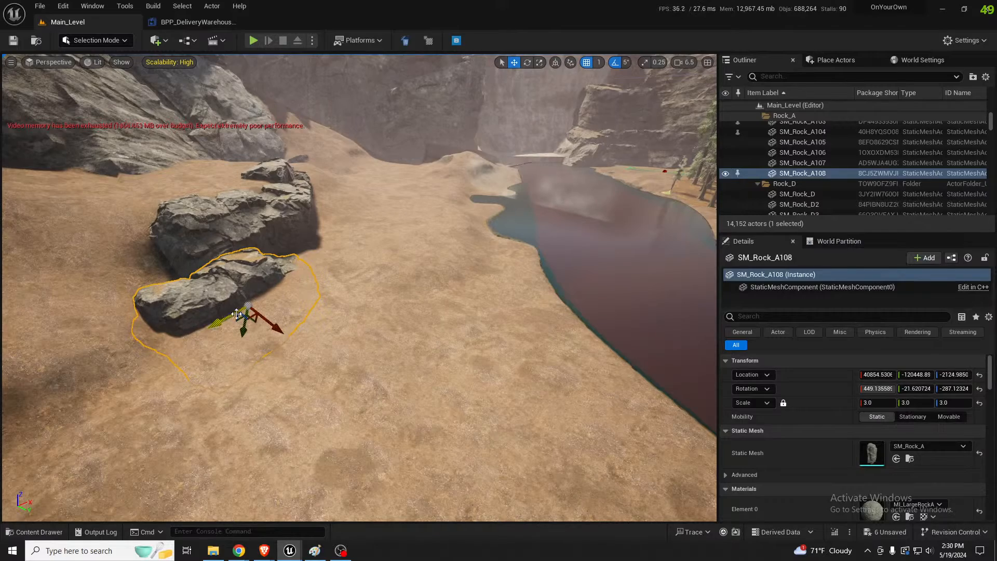
left_click(320, 288)
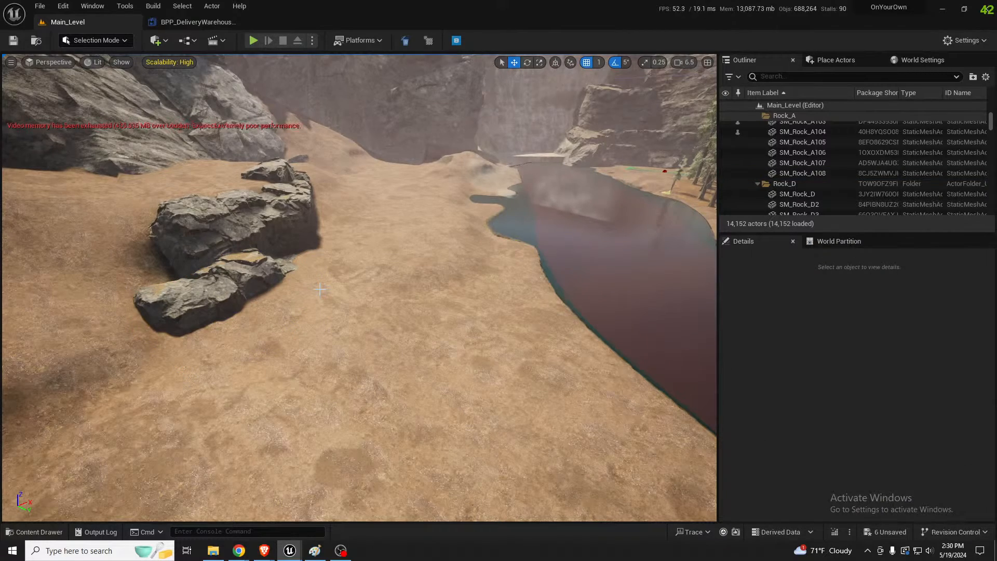
Smooth the landscape slope between the large overhanging boulder and the new rocks
mouse_move(382, 285)
right_mouse_down()
mouse_move(281, 265)
mouse_move(376, 282)
right_mouse_up()
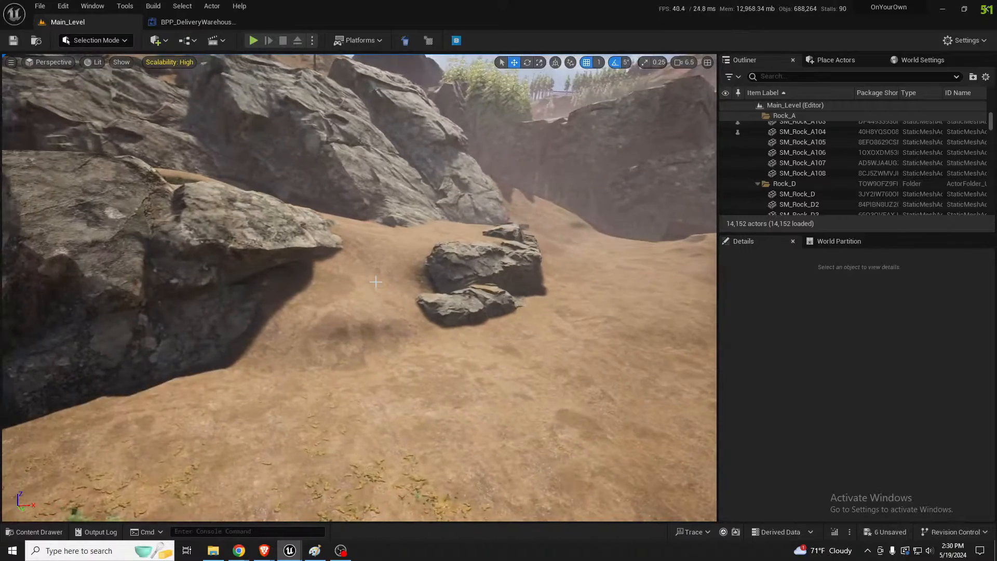
key("shift+2")
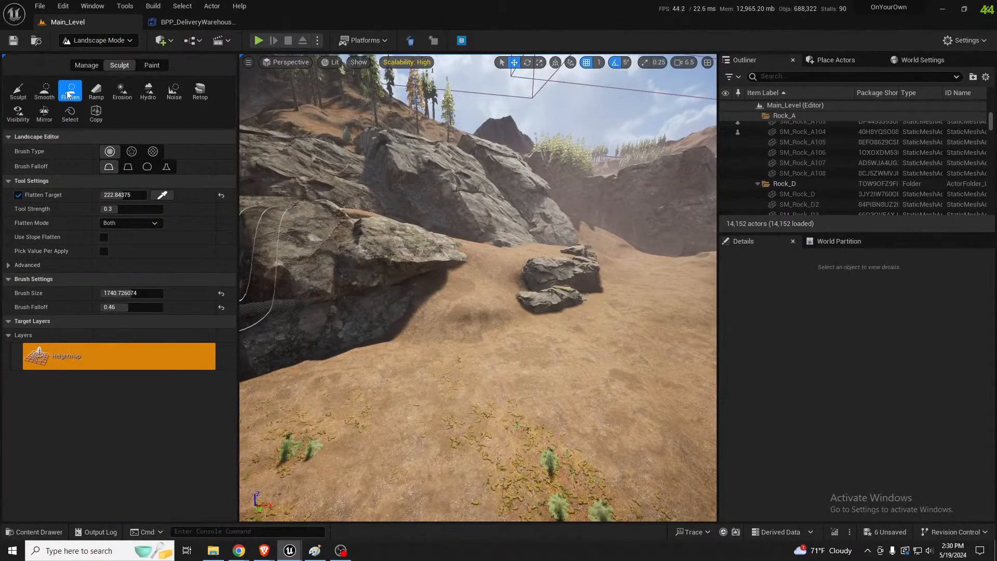
left_click(46, 98)
mouse_move(455, 317)
left_mouse_down()
mouse_move(492, 338)
mouse_move(501, 319)
left_mouse_up()
mouse_move(501, 319)
right_mouse_down()
mouse_move(576, 318)
mouse_move(618, 342)
mouse_move(615, 359)
mouse_move(618, 330)
right_mouse_up()
Prepare the Mulch layer with an alpha-textured brush of size 4084.743408 and brush it over the ground beside the large boulder
key("w")
key("s")
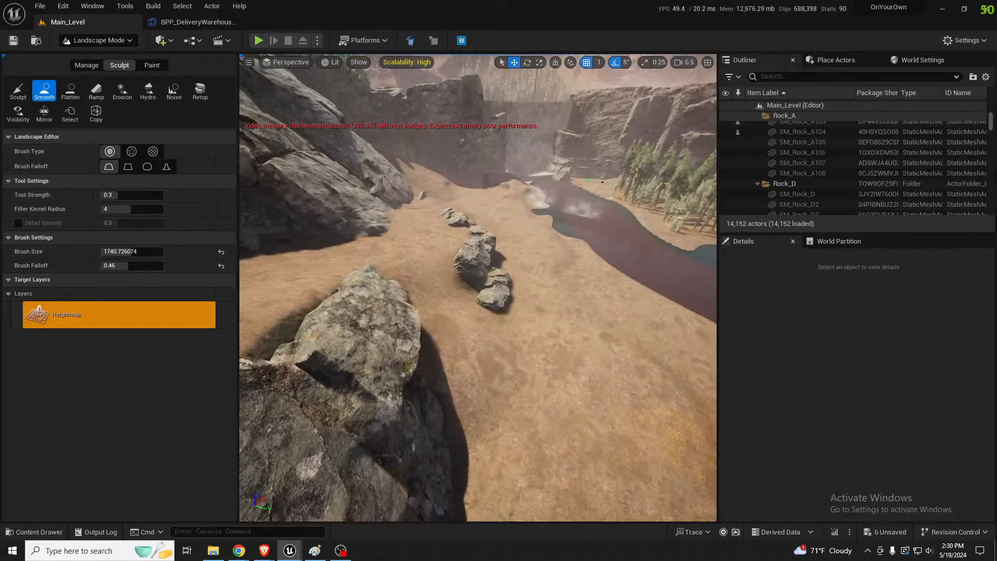
left_click(158, 65)
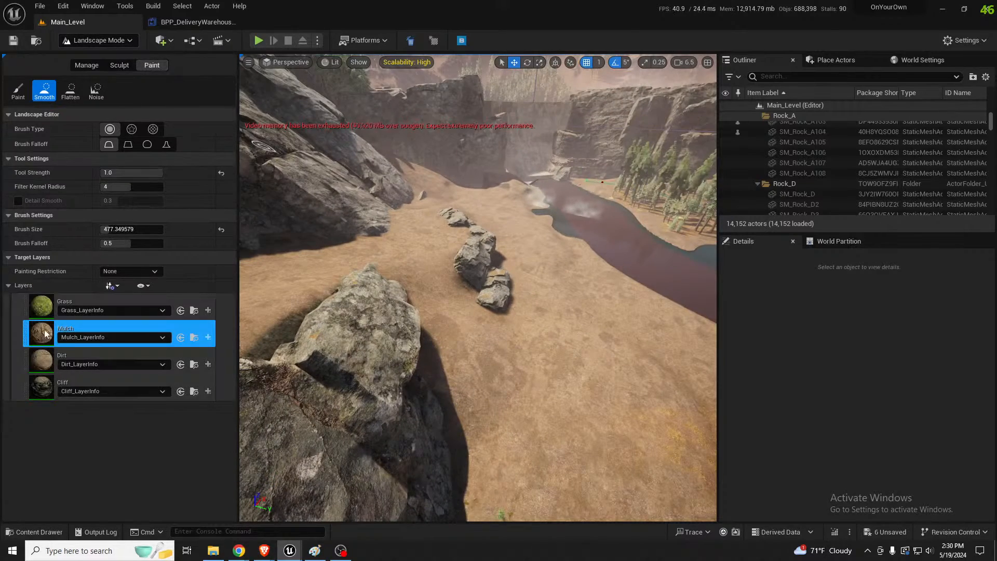
right_click_drag(463, 281, 445, 290)
left_click(131, 128)
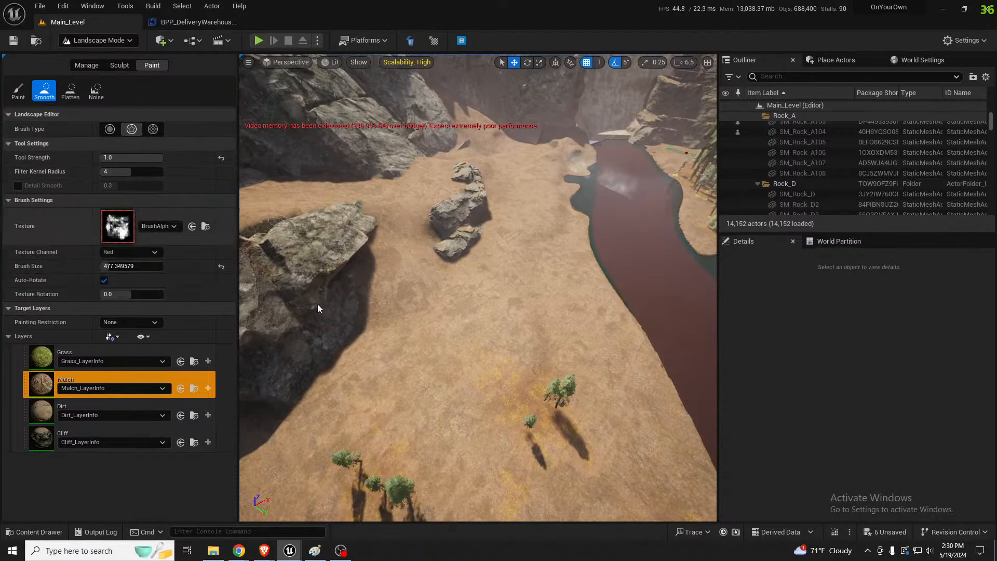
right_click_drag(437, 332, 435, 342)
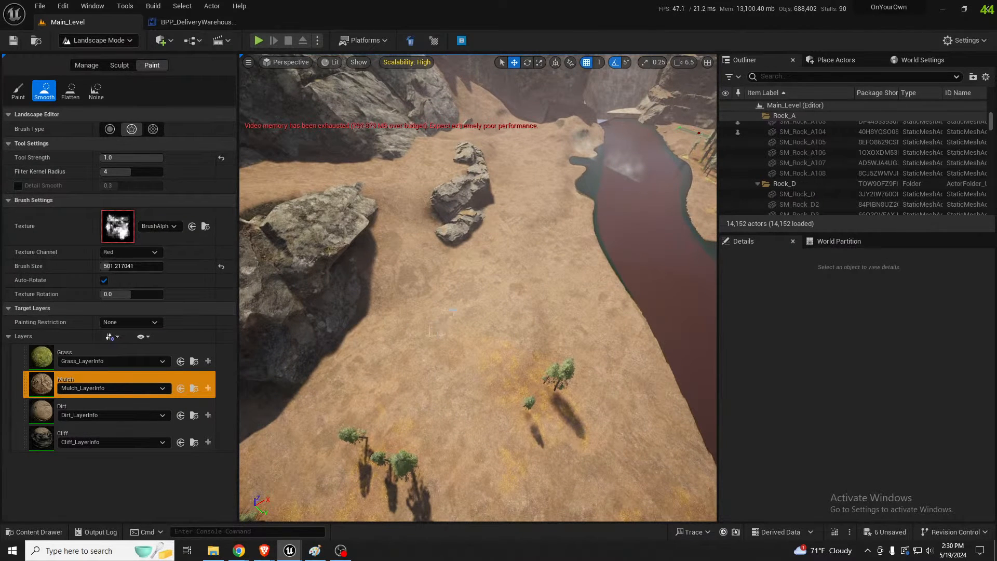
key("bracketright")
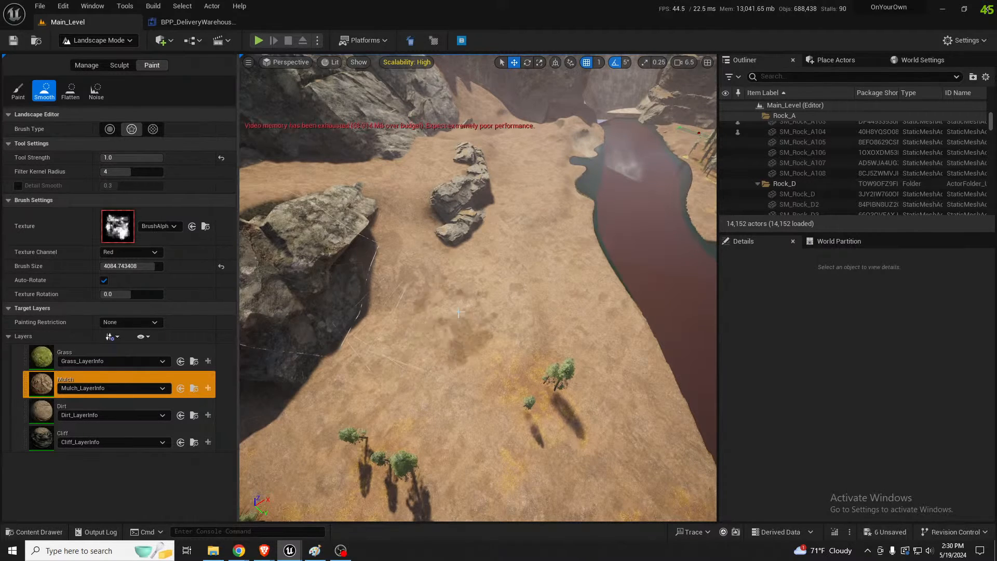
right_click_drag(458, 312, 447, 317)
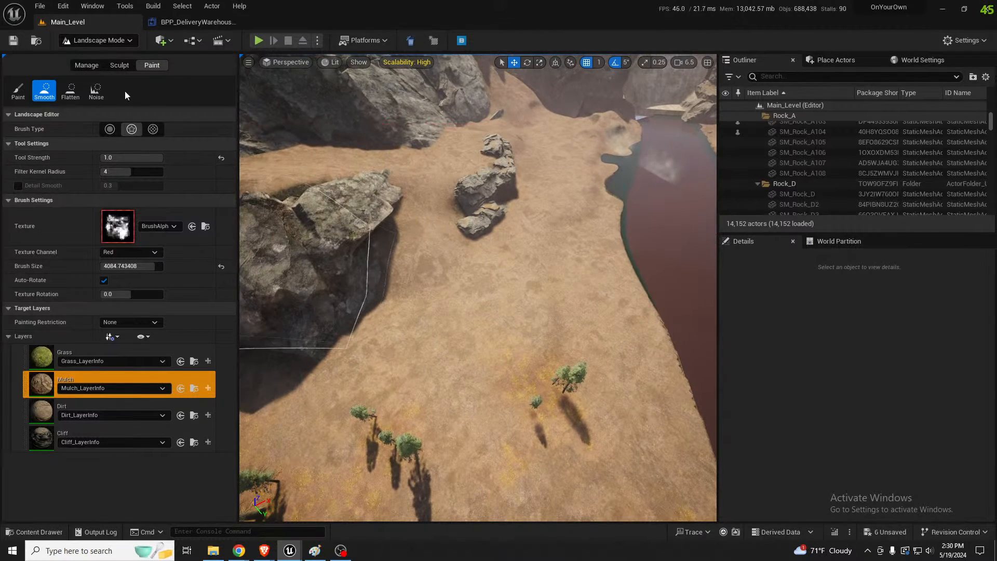
Paint the Mulch layer with the Paint tool across the riverside ground and around the rock ledge, then return to object selection
left_click(18, 90)
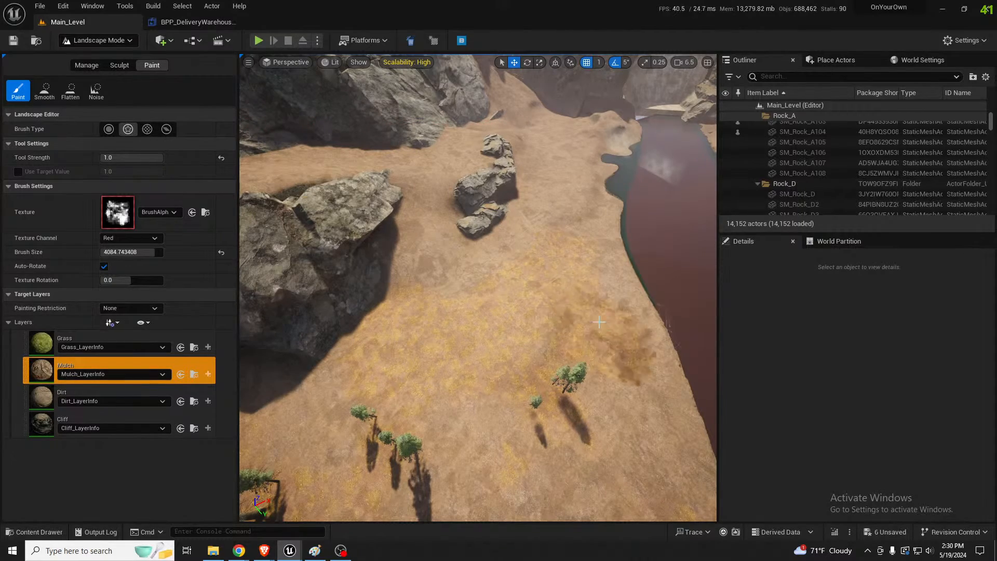
right_click_drag(599, 322, 609, 275)
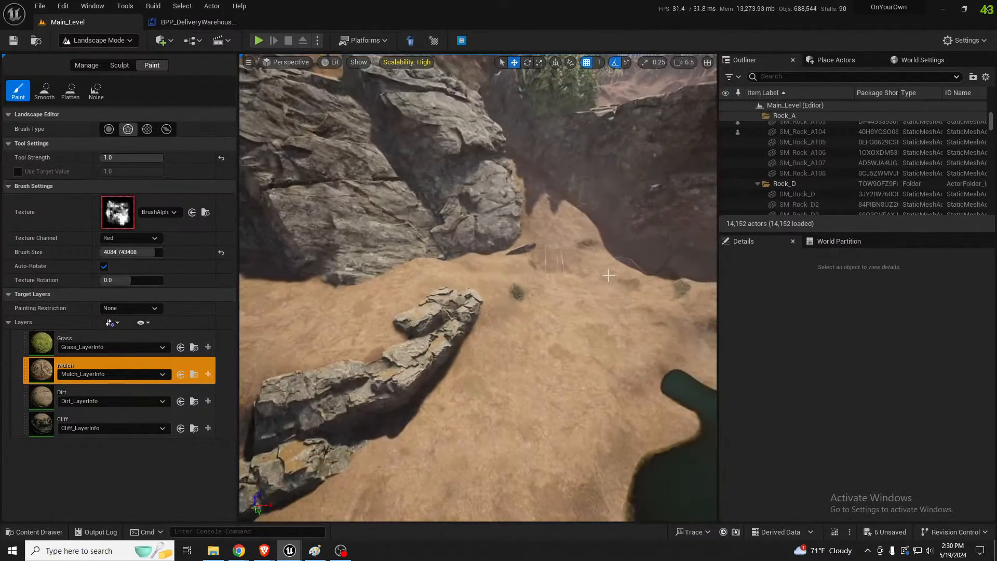
mouse_move(609, 275)
left_mouse_down()
mouse_move(549, 363)
mouse_move(483, 430)
left_mouse_up()
mouse_move(607, 329)
right_mouse_down()
mouse_move(594, 326)
mouse_move(591, 290)
mouse_move(586, 367)
right_mouse_up()
mouse_move(498, 317)
left_mouse_down()
mouse_move(440, 290)
mouse_move(447, 278)
mouse_move(512, 280)
mouse_move(592, 304)
left_mouse_up()
right_click_drag(592, 304, 637, 314)
mouse_move(416, 283)
left_mouse_down()
mouse_move(361, 280)
mouse_move(379, 296)
mouse_move(439, 263)
left_mouse_up()
key("shift+1")
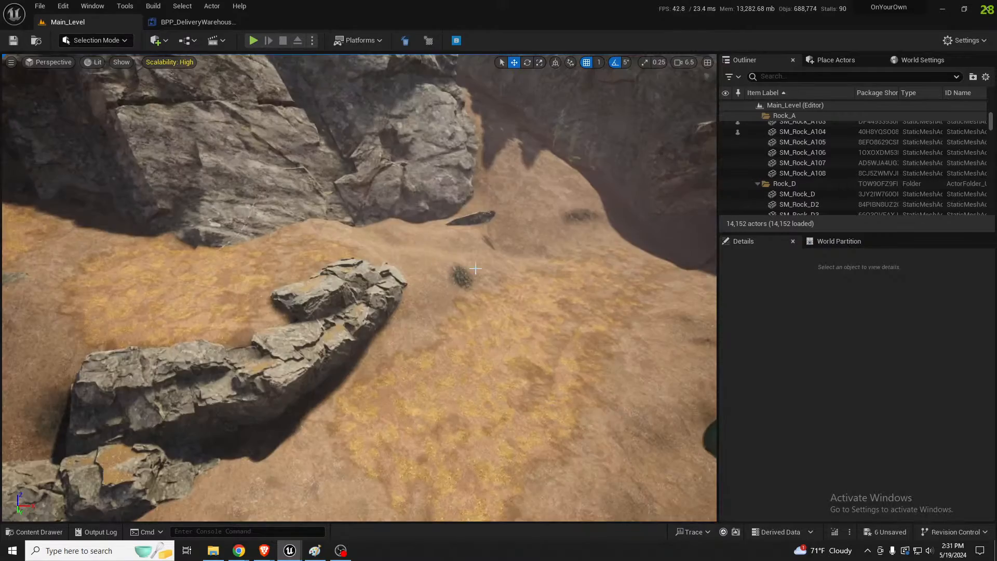
Paint the Mulch layer with a smaller brush over the ground between the large boulder and the rock ledge, and return to object selection
mouse_move(438, 264)
right_mouse_down()
mouse_move(322, 283)
mouse_move(348, 289)
right_mouse_up()
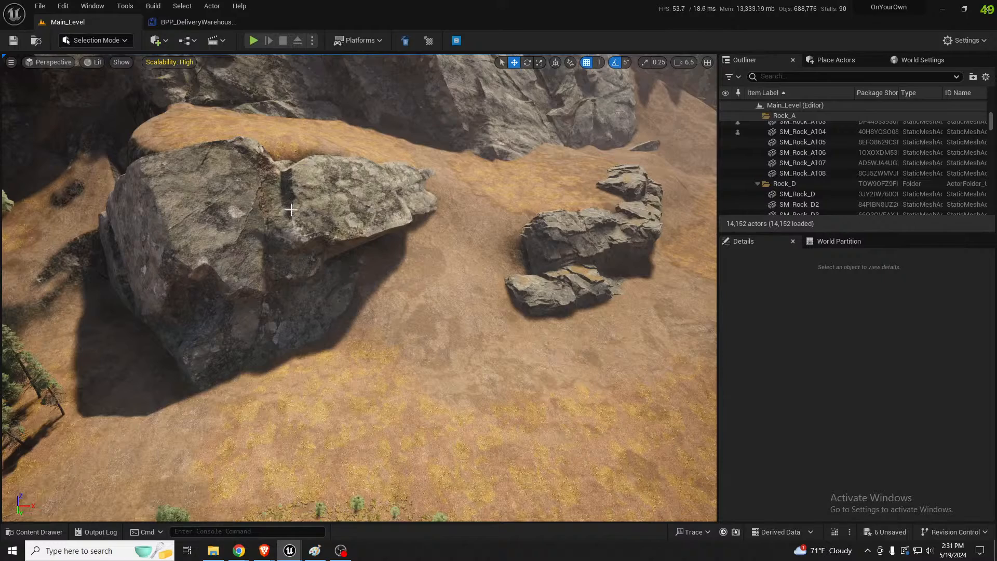
key("shift+2")
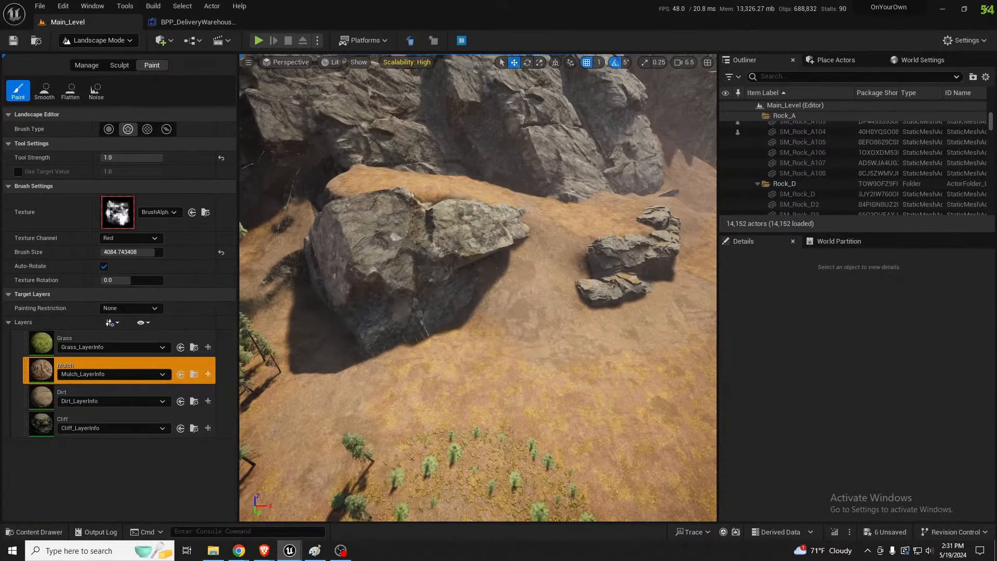
right_click_drag(480, 304, 504, 325)
key("bracketleft")
key("bracketleft")
key("bracketleft")
key("bracketleft")
key("bracketleft")
key("bracketleft")
key("bracketleft")
key("bracketleft")
key("bracketleft")
key("bracketleft")
key("bracketleft")
key("bracketleft")
key("bracketleft")
key("bracketleft")
mouse_move(566, 309)
left_mouse_down()
mouse_move(665, 278)
mouse_move(537, 220)
mouse_move(501, 294)
mouse_move(515, 316)
left_mouse_up()
right_click_drag(515, 316, 546, 280)
key("shift+1")
Find PF_Tree_Foliage_SmallArea by searching the level's actors for "small tree" and resimulate its procedural foliage
mouse_move(514, 317)
right_mouse_down()
mouse_move(503, 364)
mouse_move(483, 250)
right_mouse_up()
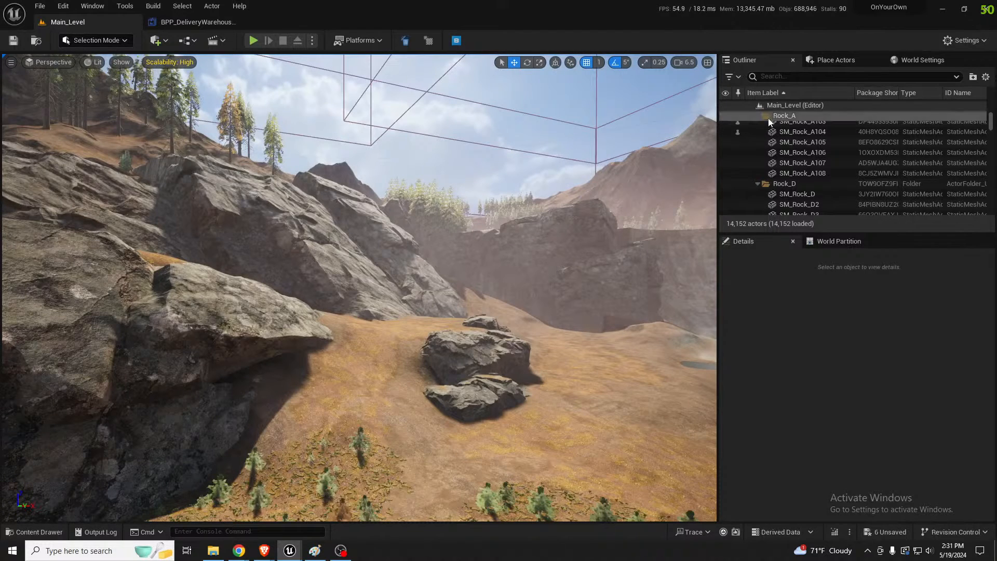
left_click(786, 75)
type("small tree")
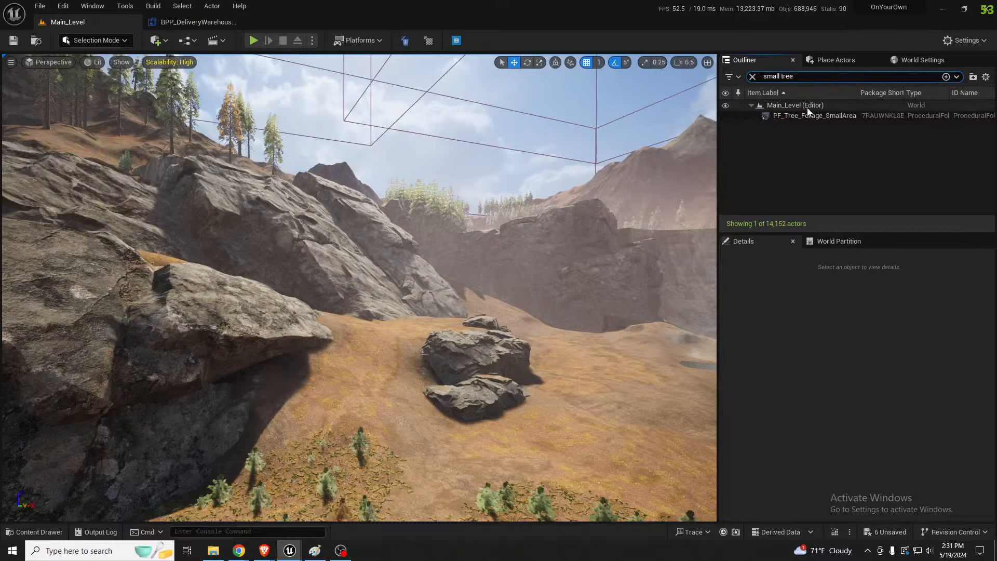
left_click(810, 116)
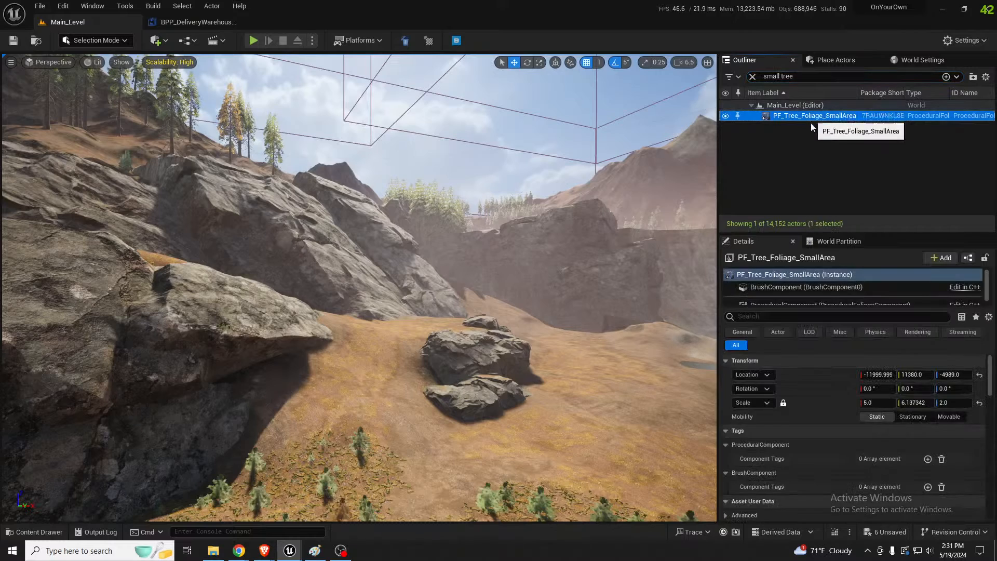
scroll(840, 453, "down", 5)
scroll(840, 453, "down", 6)
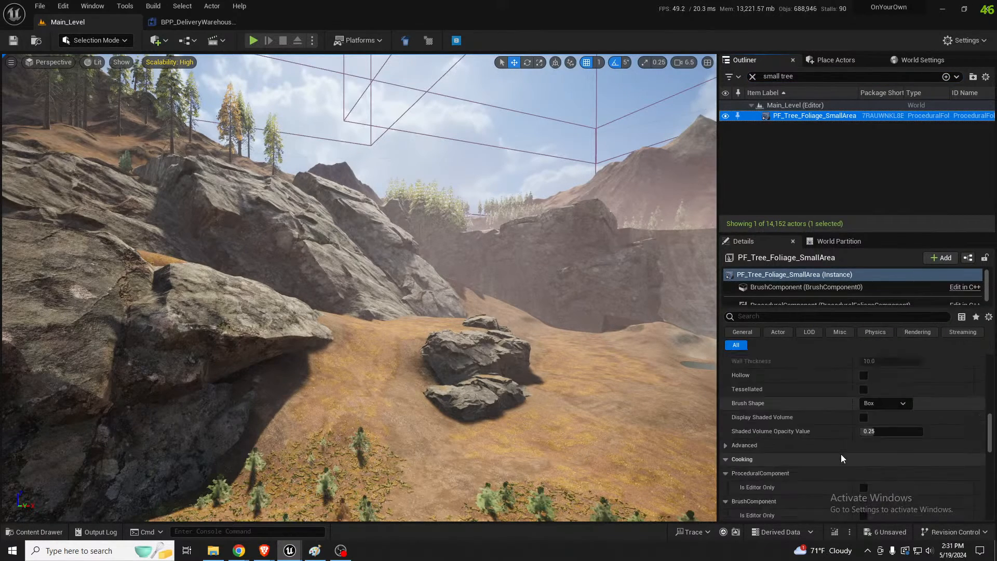
left_click(883, 455)
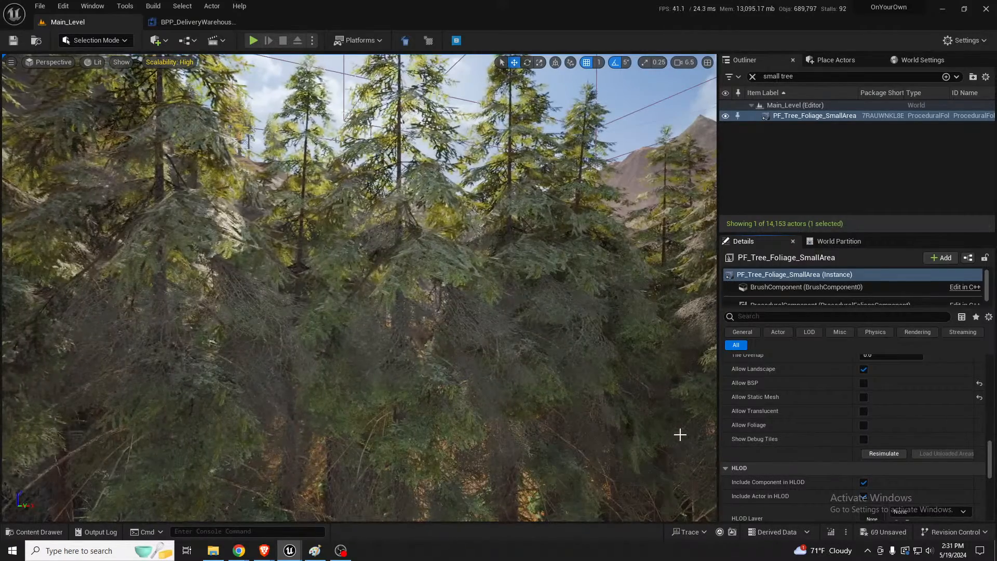
Examine the regenerated trees around the rocks, the whole map and the lakeside town, selecting the enemy vehicle on the street
right_click_drag(679, 435, 680, 435)
key("w")
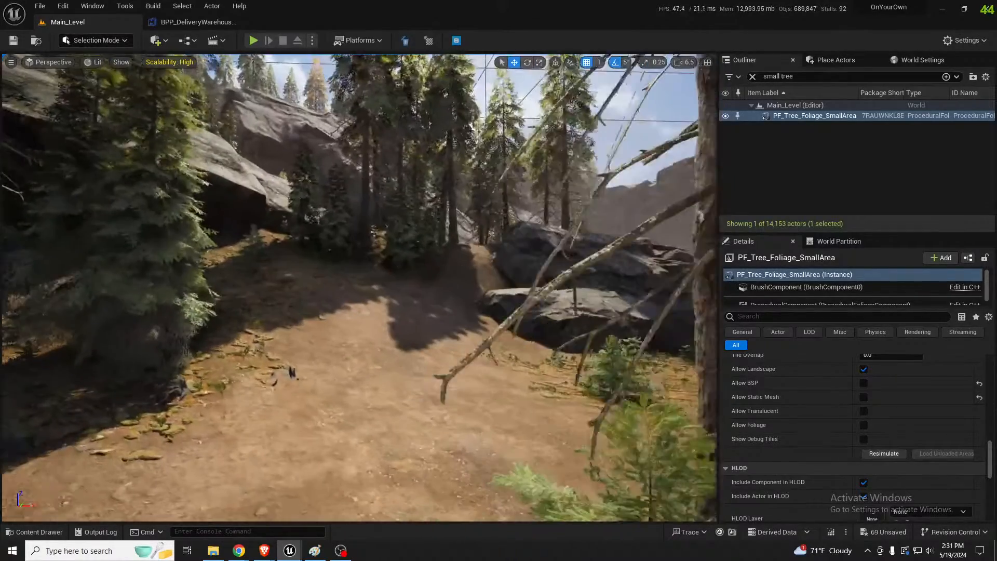
right_click_drag(472, 340, 472, 340)
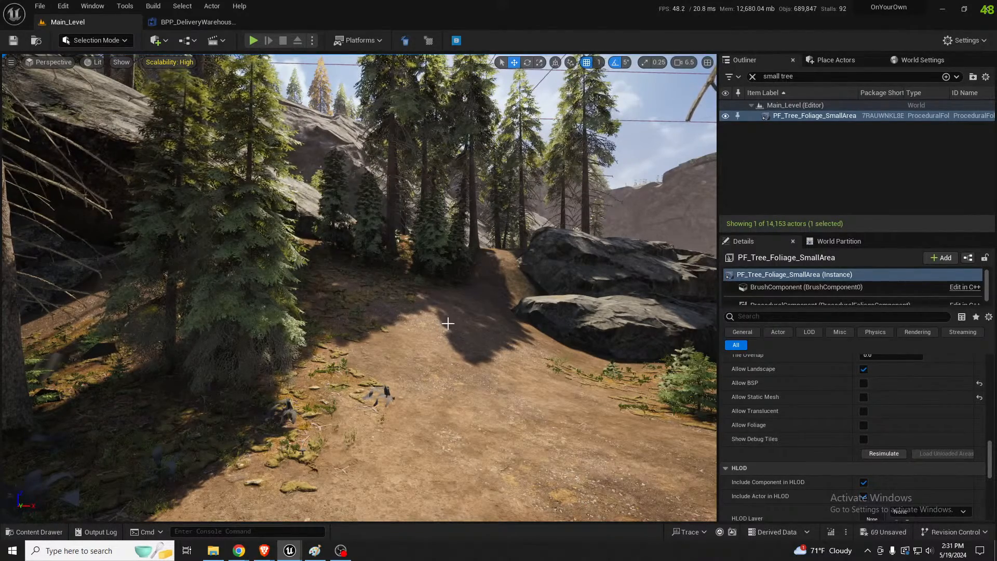
right_click_drag(448, 323, 447, 323)
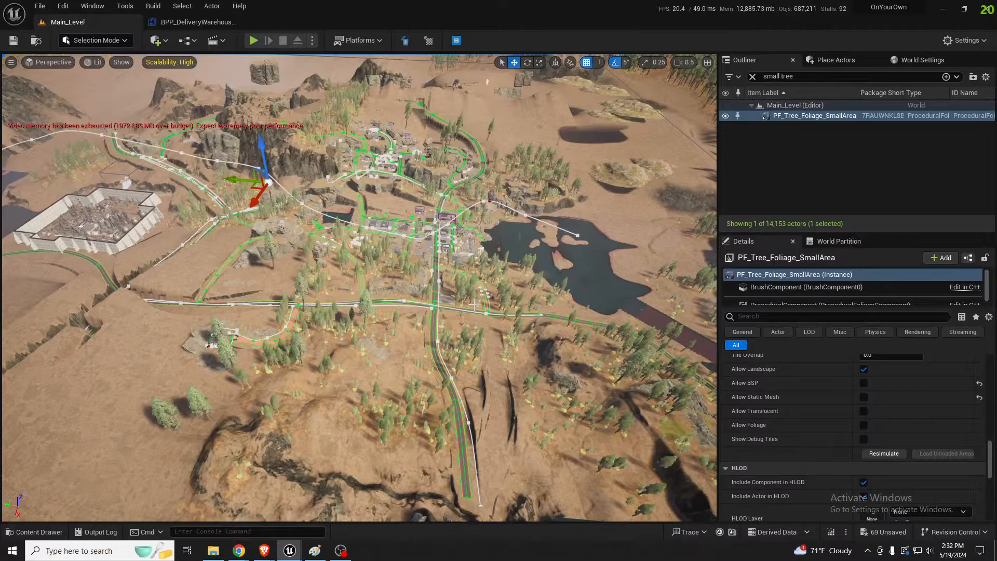
mouse_move(495, 265)
right_mouse_down()
mouse_move(532, 249)
mouse_move(504, 277)
right_mouse_up()
key("w")
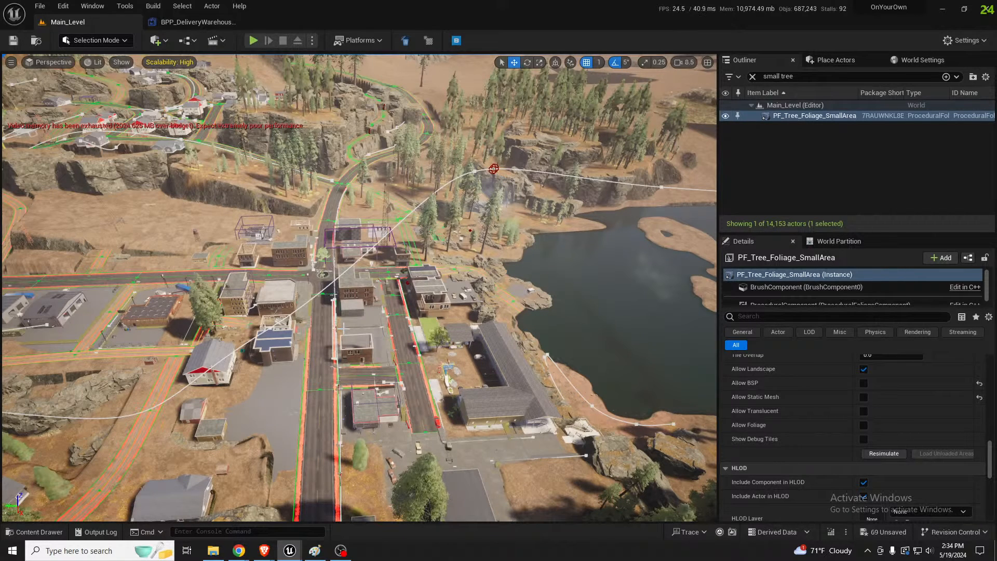
key("w")
right_click_drag(368, 358, 509, 364)
key("w")
scroll(405, 358, "down", 3)
left_click(373, 342)
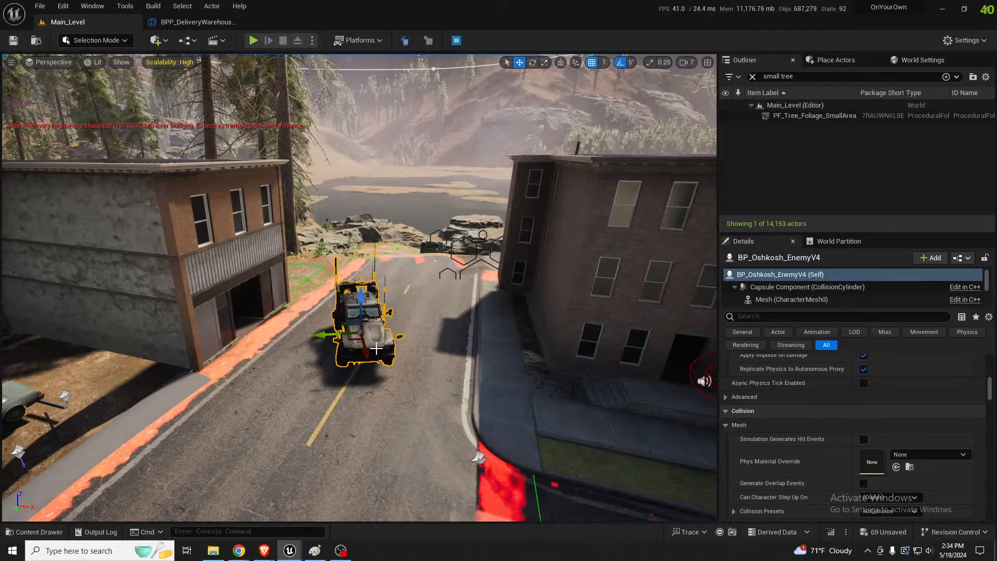
right_click_drag(340, 337, 340, 340)
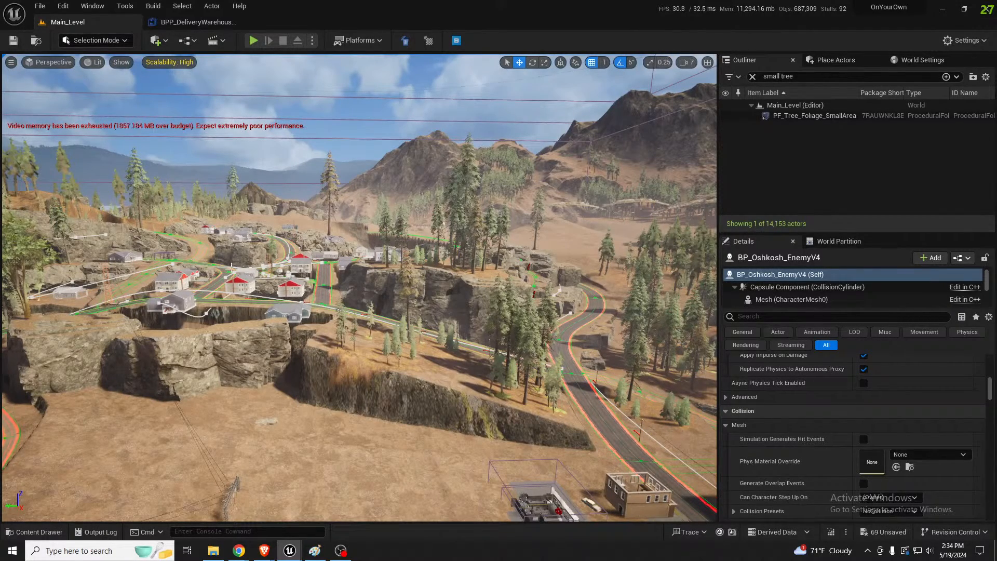
Inspect the cliffs, hillside village and winding roads for terrain that still needs blending
right_click_drag(215, 225, 312, 208)
scroll(311, 208, "down", 3)
key("w")
scroll(394, 294, "up", 2)
right_click_drag(395, 280, 395, 321)
key("s")
right_click_drag(373, 379, 281, 388)
right_click_drag(280, 332, 580, 361)
key("w")
key("s")
right_click_drag(391, 379, 391, 381)
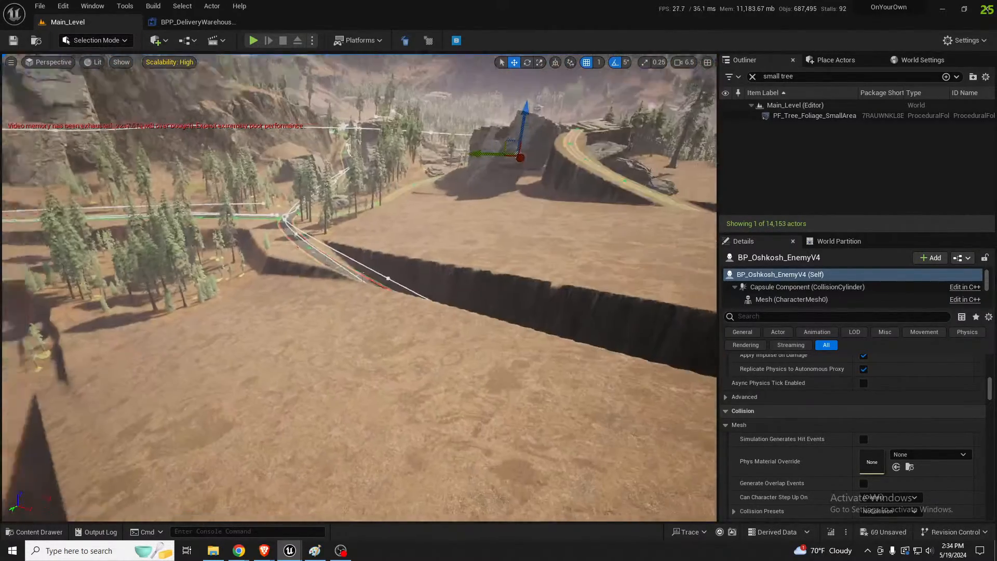
Inspect the steep terrain edges and the deep trench around the sunken road, ending at the rocky radio tower site
right_click_drag(415, 322, 432, 322)
right_click_drag(314, 366, 577, 387)
key("w")
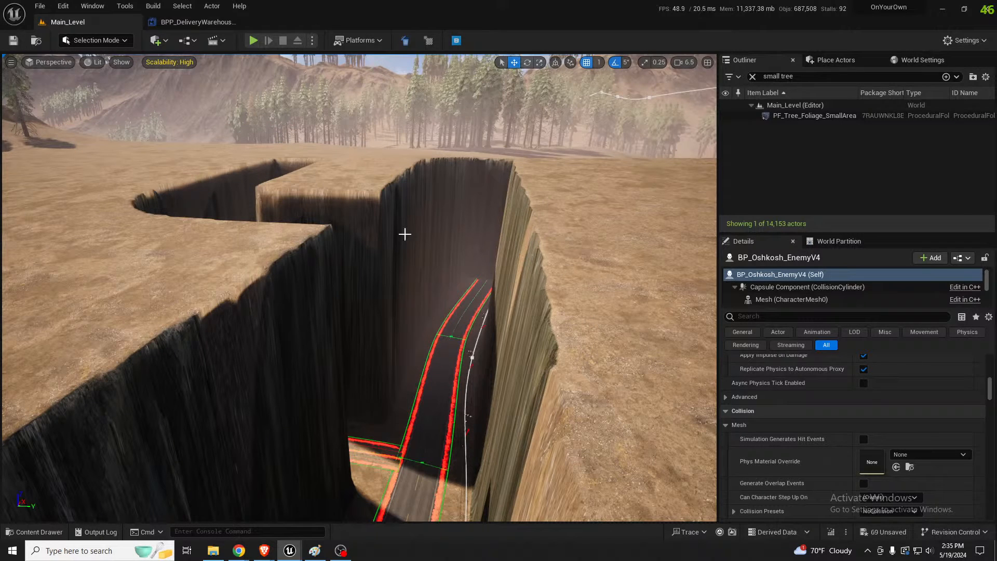
middle_click_drag(197, 266, 194, 262)
key("s")
right_click_drag(340, 315, 98, 281)
key("w")
key("w")
right_click_drag(333, 327, 314, 336)
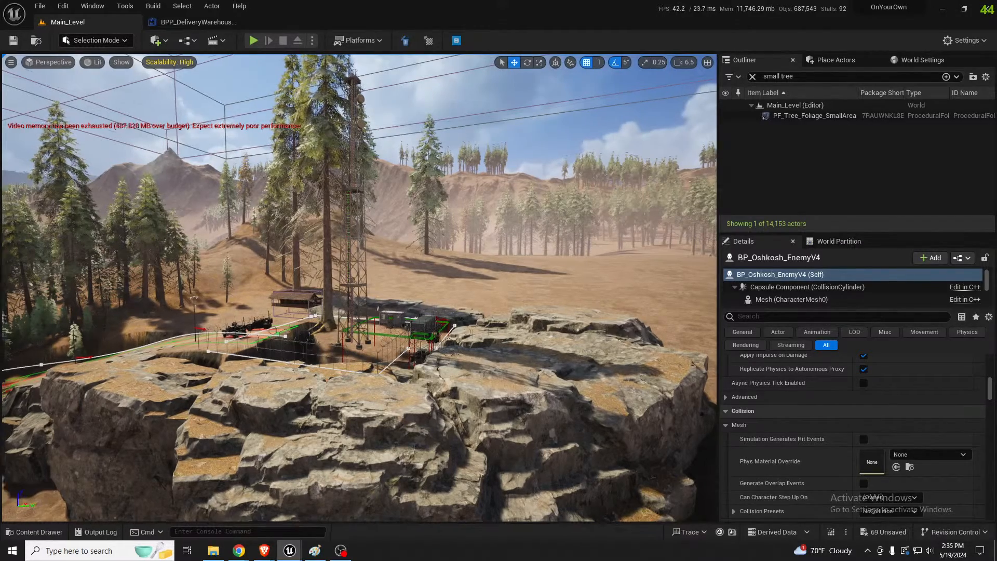
Survey the forest and terrain from the radio tower site to the town's fire station and surrounding buildings
right_click_drag(358, 288, 297, 300)
key("w")
scroll(359, 289, "down", 1)
right_click_drag(358, 288, 463, 222)
key("w")
key("w")
key("q")
key("w")
key("w")
key("w")
key("w")
key("s")
key("s")
key("w")
key("w")
key("w")
key("w")
key("w")
key("s")
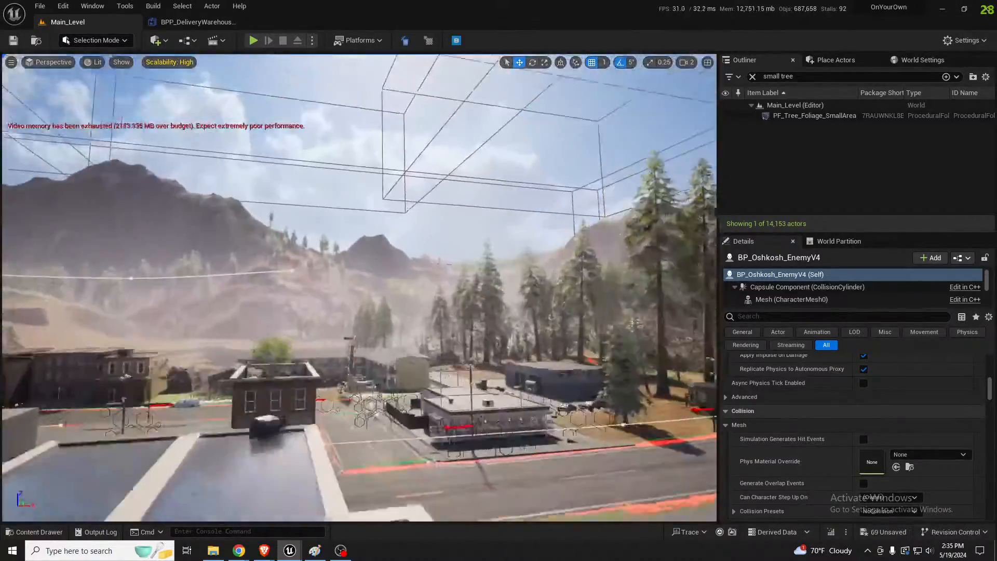
key("w")
right_click_drag(360, 287, 255, 260)
key("w")
key("w")
right_click_drag(360, 288, 360, 254)
key("w")
key("s")
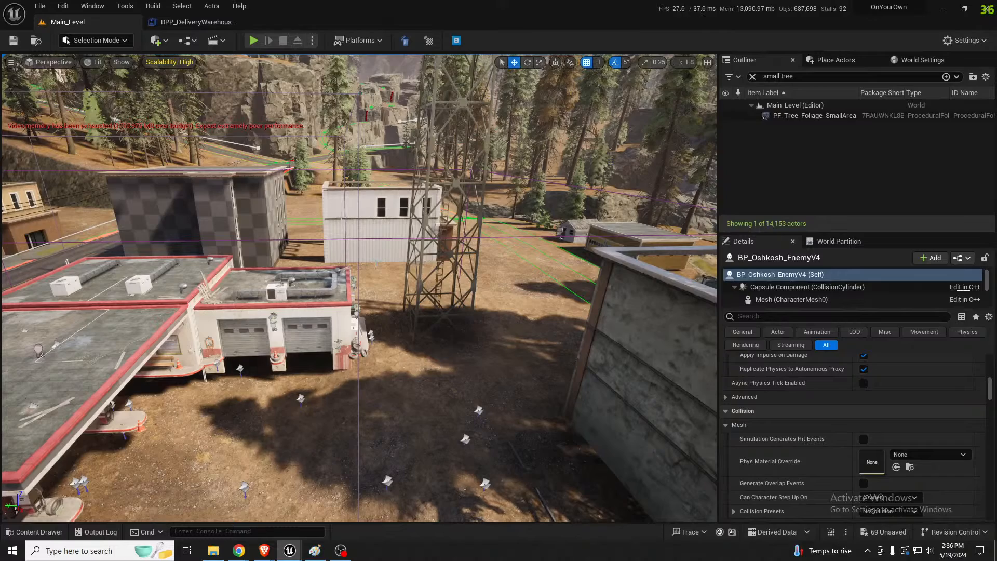
right_click_drag(377, 264, 379, 246)
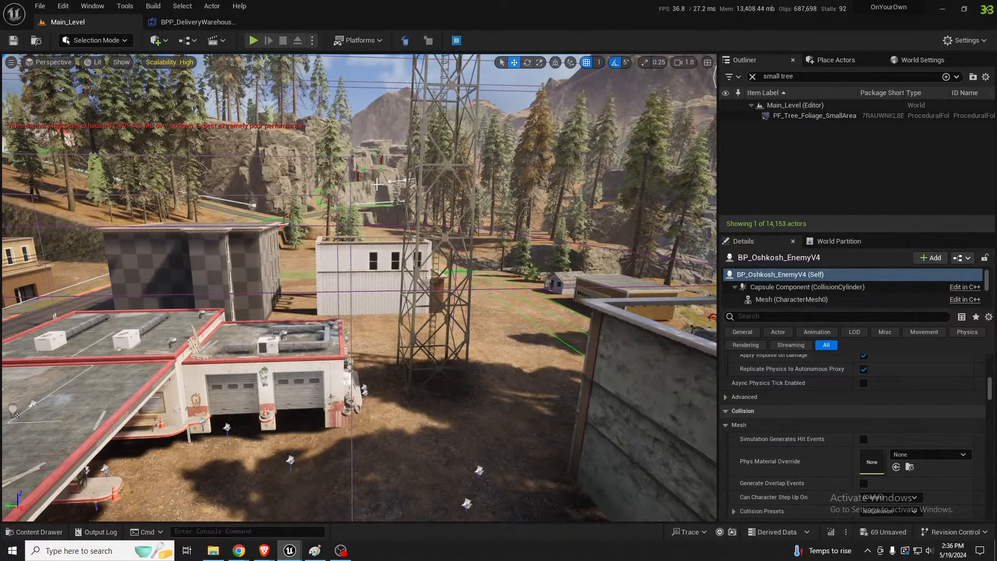
key("s")
right_click_drag(467, 326, 564, 353)
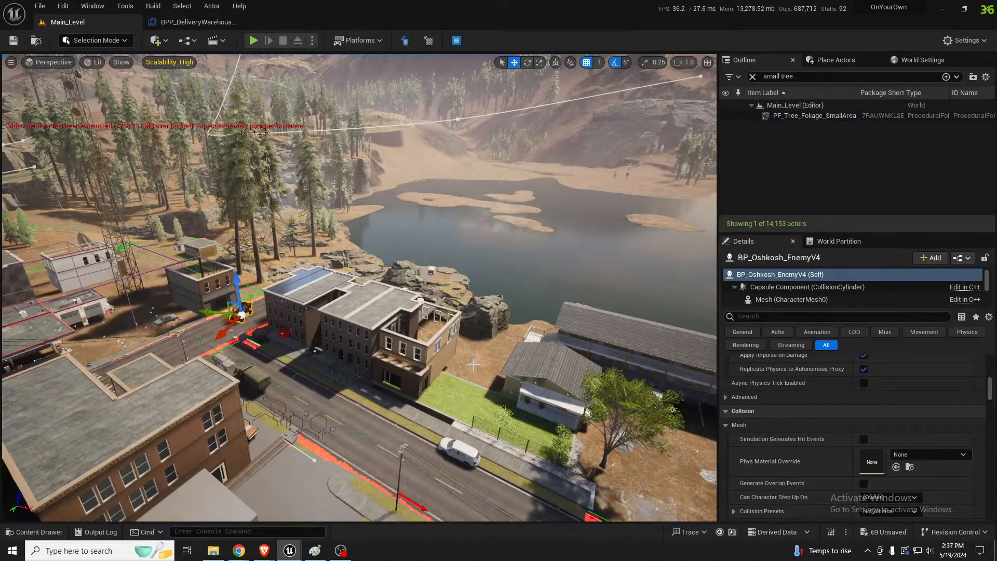
Examine the road tunnel entrance with its overhanging rock and the wooded road junction
right_click_drag(454, 255, 416, 195)
key("w")
scroll(281, 182, "up", 5)
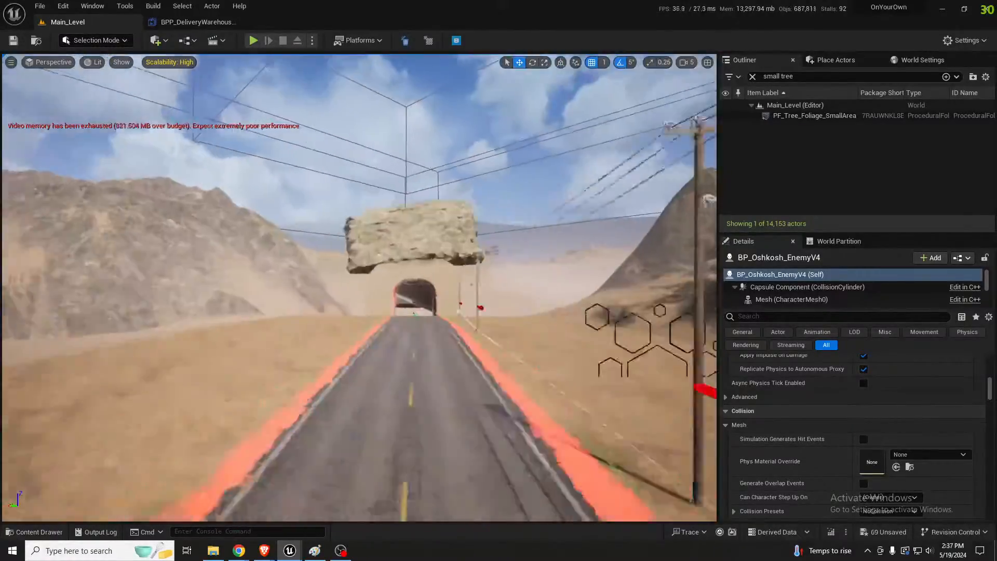
mouse_move(440, 318)
right_mouse_down()
mouse_move(460, 312)
mouse_move(441, 319)
right_mouse_up()
key("s")
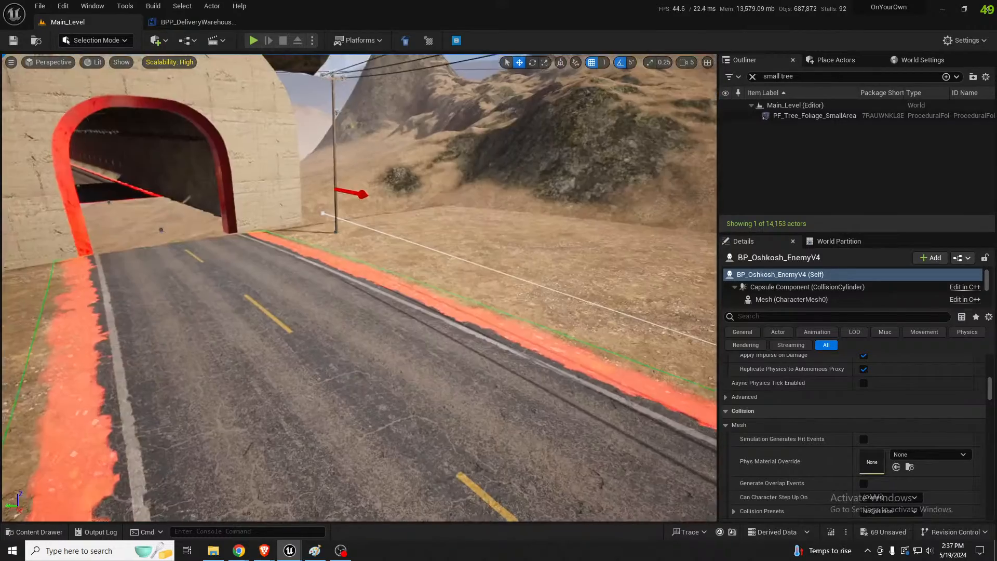
right_click_drag(359, 288, 600, 300)
key("w")
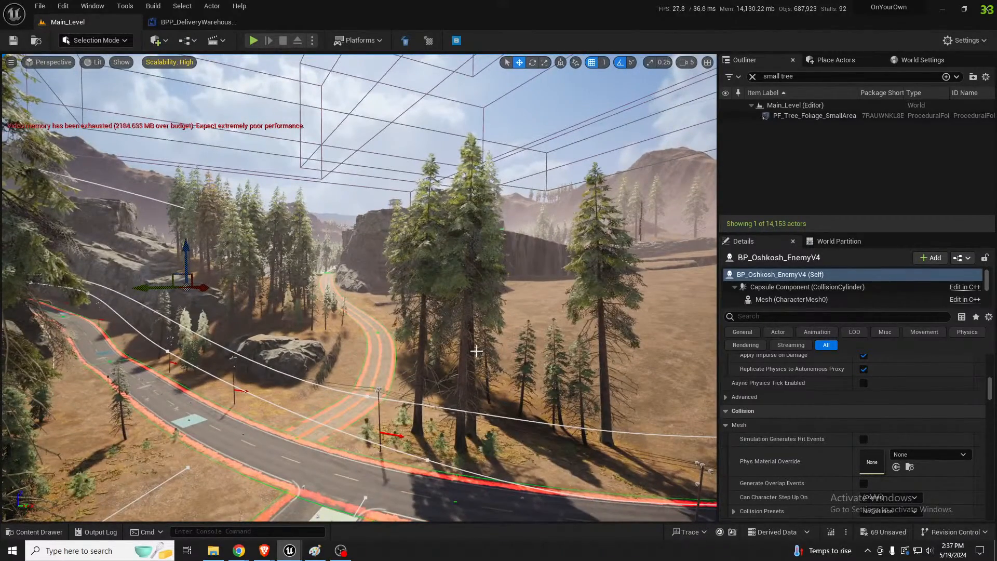
Examine the regenerated forest, rocks and ground cover at close range along the dirt path and paved road, and switch to Chrome
right_click_drag(600, 301, 673, 291)
key("w")
key("w")
scroll(594, 287, "up", 1)
key("w")
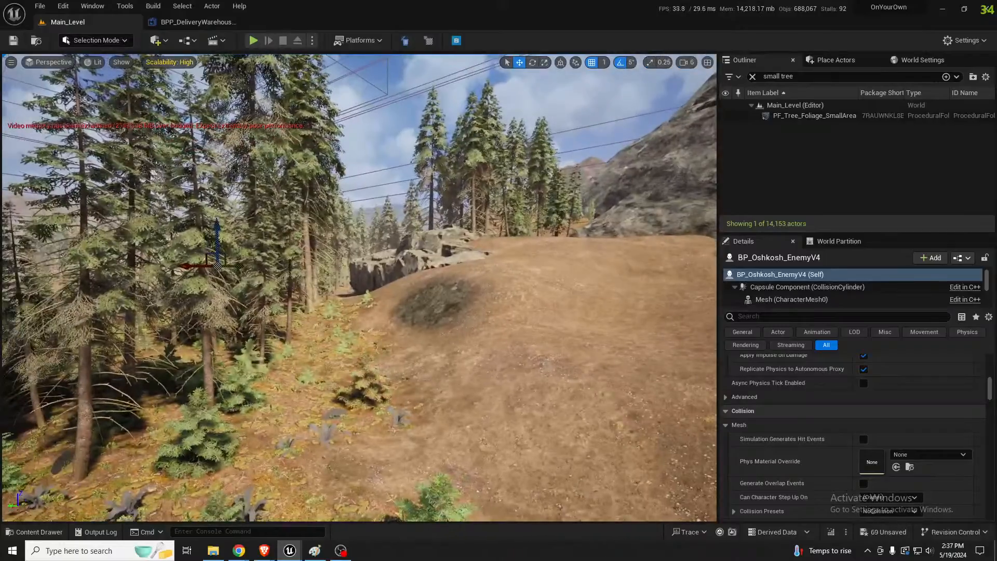
key("w")
key("w")
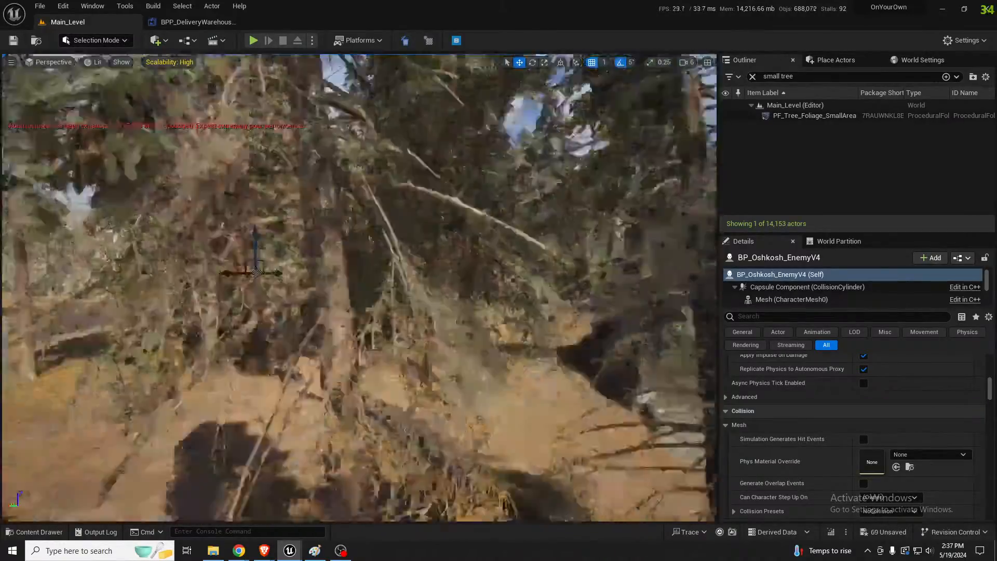
key("w")
key("w")
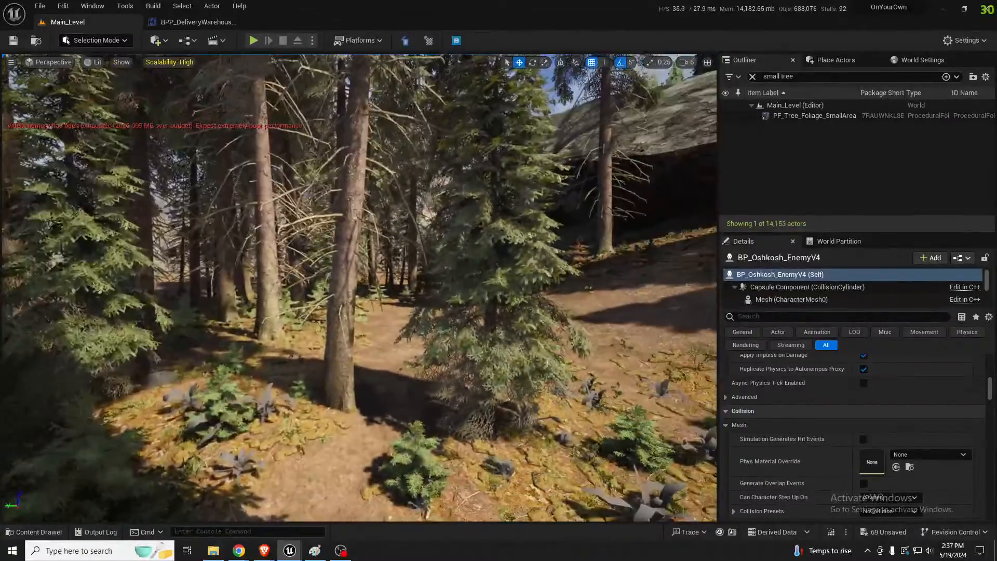
key("w")
key("w")
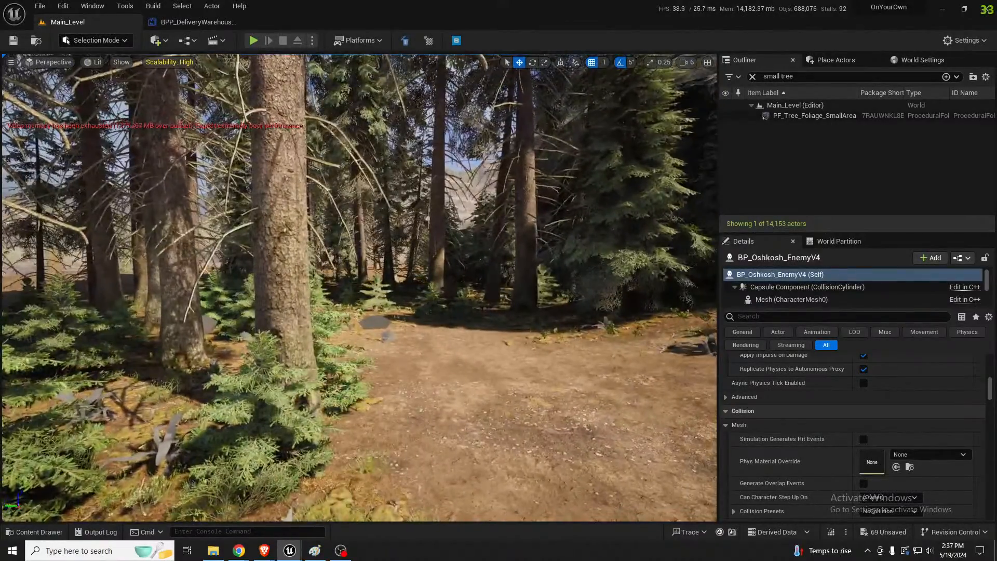
key("d")
right_click_drag(360, 288, 442, 287)
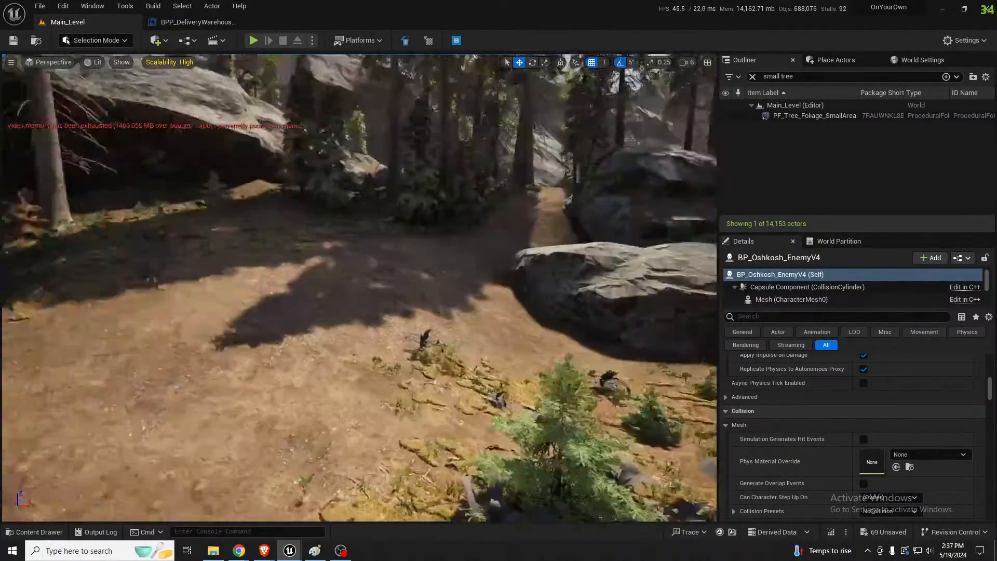
key("w")
right_click_drag(360, 288, 578, 288)
scroll(359, 288, "down", 1)
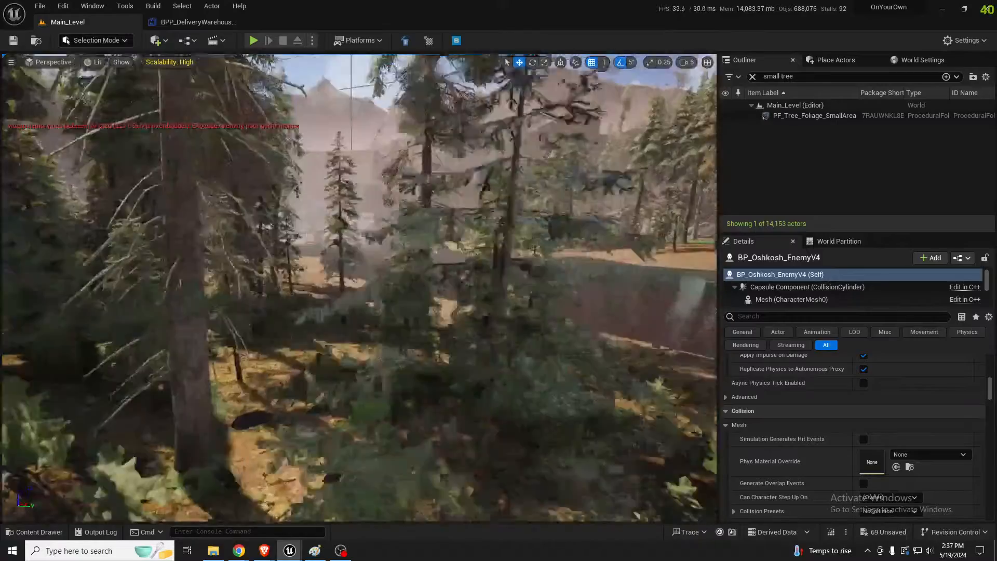
key("d")
right_click_drag(360, 287, 417, 287)
key("d")
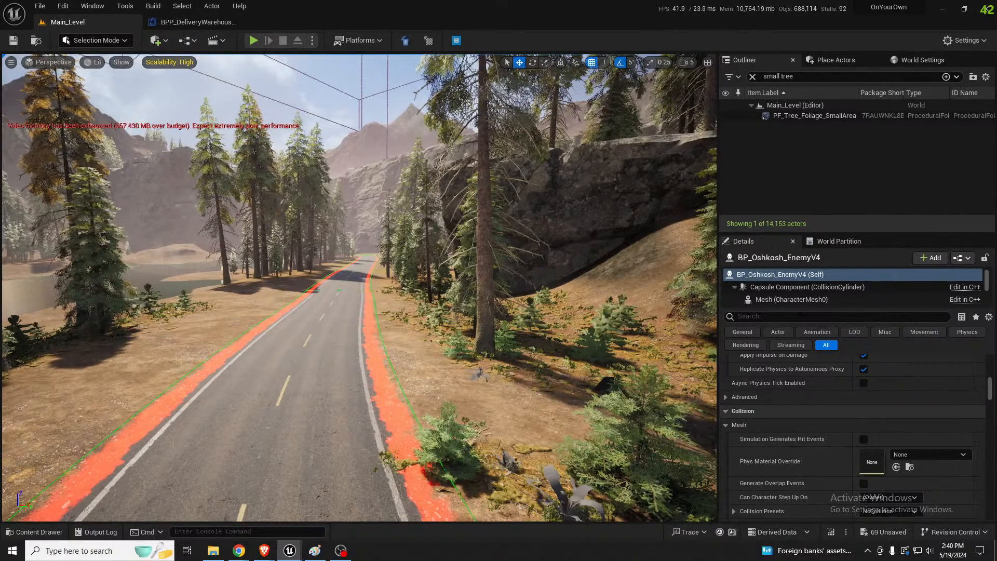
key("alt+Tab")
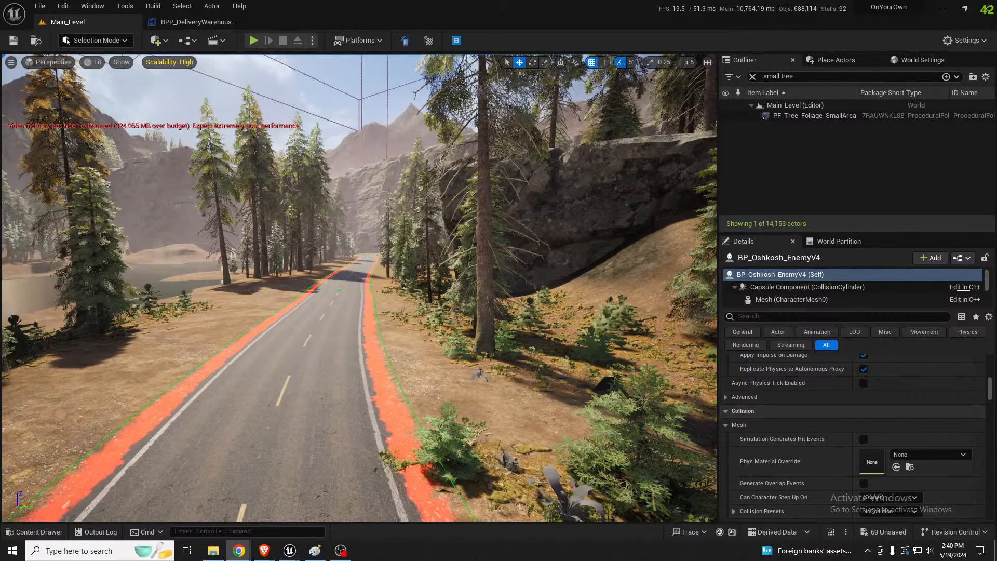